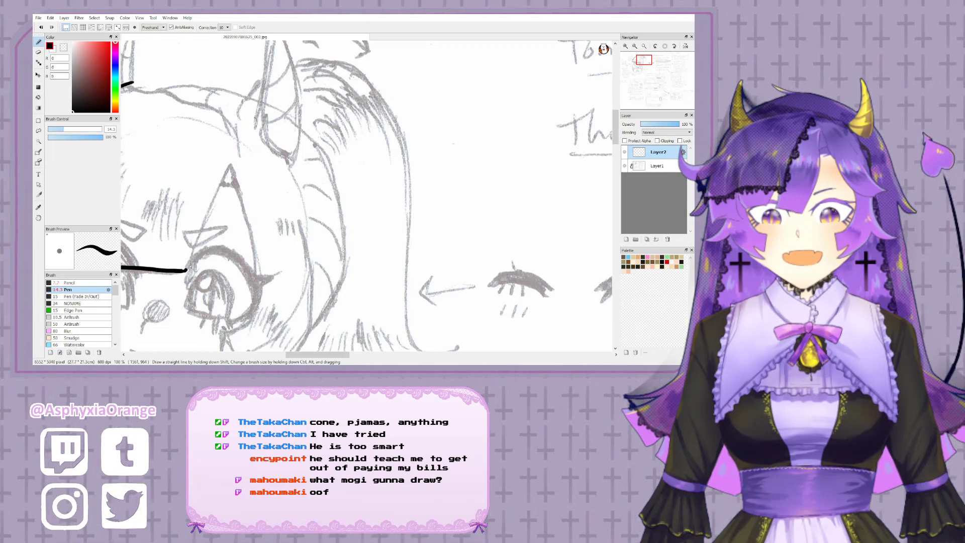
- Ink the tall pointed parting in the fringe and the right side lock with its notched tip beside the cheek
mouse_move(189, 267)
left_mouse_down()
mouse_move(228, 168)
mouse_move(240, 188)
mouse_move(221, 185)
mouse_move(287, 95)
mouse_move(255, 187)
mouse_move(262, 212)
mouse_move(414, 157)
mouse_move(375, 158)
left_mouse_up()
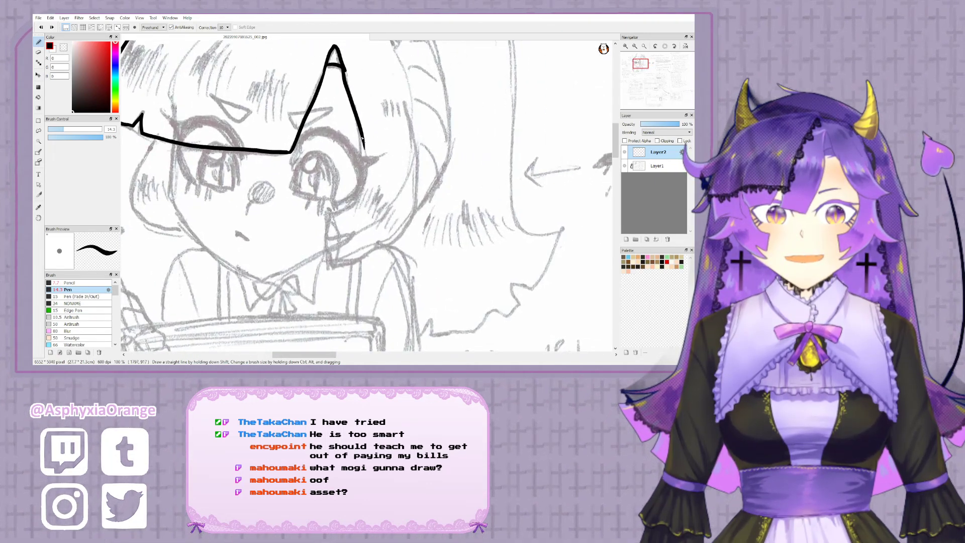
mouse_move(362, 138)
left_mouse_down()
mouse_move(364, 168)
mouse_move(328, 212)
left_mouse_up()
key("ctrl+z")
mouse_move(365, 149)
left_mouse_down()
mouse_move(326, 217)
mouse_move(331, 267)
mouse_move(374, 256)
mouse_move(416, 197)
mouse_move(411, 153)
left_mouse_up()
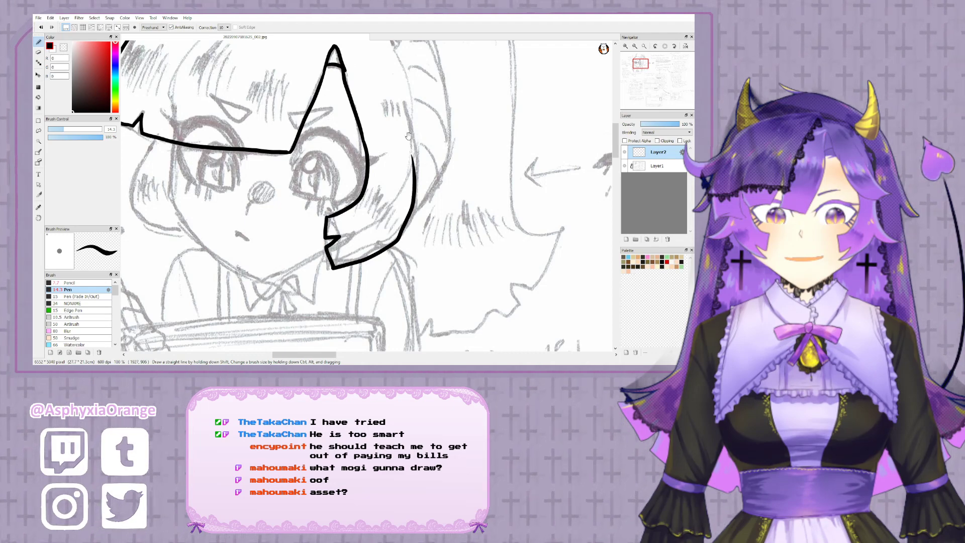
mouse_move(432, 103)
left_mouse_down()
mouse_move(353, 172)
mouse_move(332, 236)
left_mouse_up()
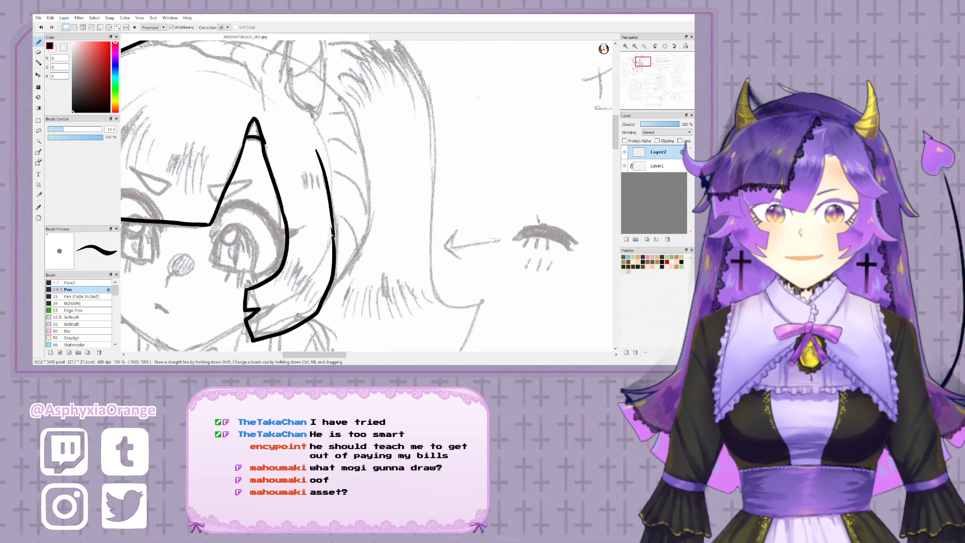
mouse_move(362, 198)
left_mouse_down()
mouse_move(431, 154)
mouse_move(504, 155)
left_mouse_up()
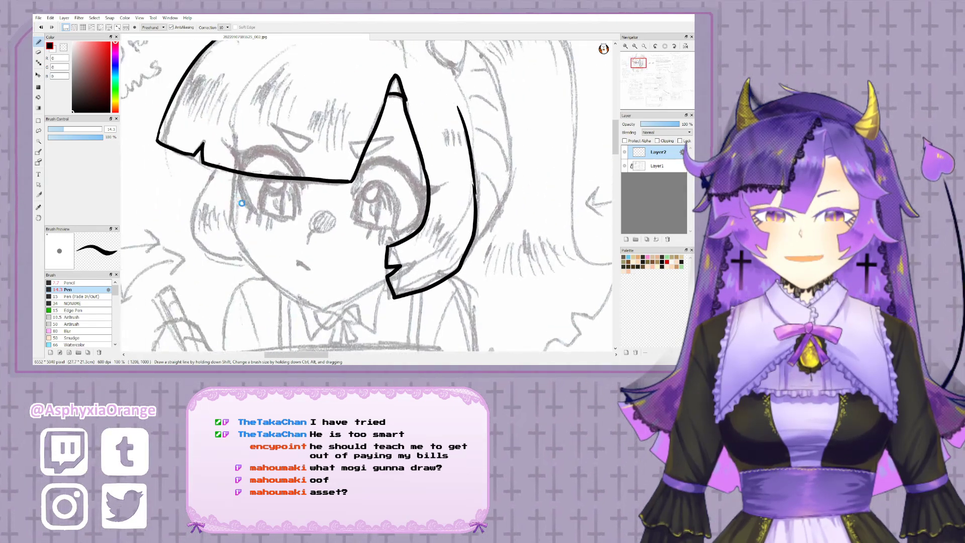
- Ink the left side lock with its spiky end and the hair strand curving over the crown
mouse_move(242, 202)
left_mouse_down()
mouse_move(187, 144)
mouse_move(282, 155)
mouse_move(242, 91)
mouse_move(189, 197)
mouse_move(172, 198)
mouse_move(192, 205)
mouse_move(206, 235)
mouse_move(238, 229)
left_mouse_up()
mouse_move(364, 168)
left_mouse_down()
mouse_move(365, 210)
mouse_move(352, 241)
left_mouse_up()
mouse_move(414, 103)
left_mouse_down()
mouse_move(390, 162)
mouse_move(359, 195)
mouse_move(364, 186)
mouse_move(352, 188)
left_mouse_up()
mouse_move(230, 128)
left_mouse_down()
mouse_move(313, 153)
mouse_move(322, 175)
left_mouse_up()
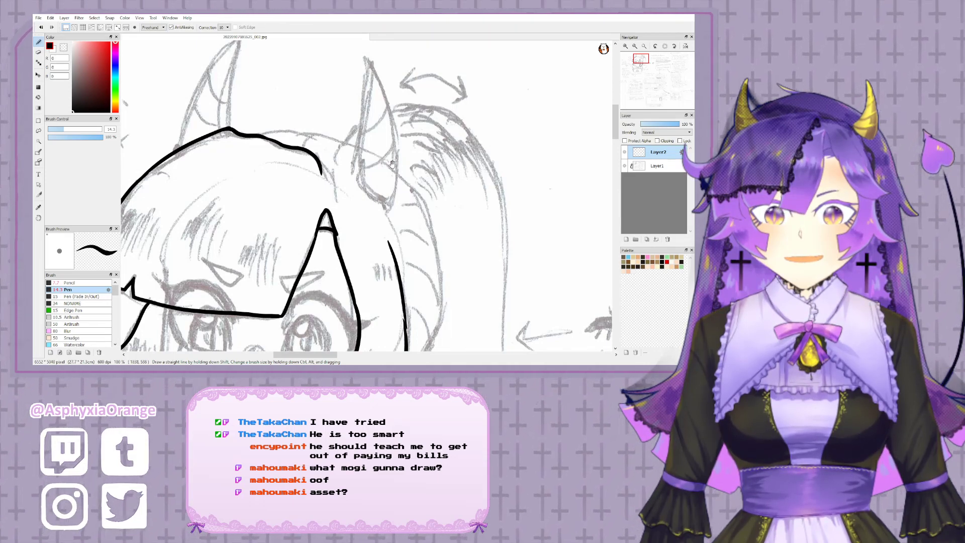
- Ink the outer hair outline from the crown around the right side of the head down to the side lock
left_click_drag(392, 164, 313, 168)
mouse_move(178, 141)
left_mouse_down()
mouse_move(239, 140)
mouse_move(308, 176)
mouse_move(246, 144)
left_mouse_up()
key("ctrl+z")
mouse_move(129, 111)
left_mouse_down()
mouse_move(242, 126)
mouse_move(288, 209)
left_mouse_up()
key("ctrl+z")
mouse_move(129, 112)
left_mouse_down()
mouse_move(246, 135)
mouse_move(321, 229)
mouse_move(329, 170)
left_mouse_up()
left_click_drag(295, 115, 316, 175)
left_click_drag(318, 229, 318, 246)
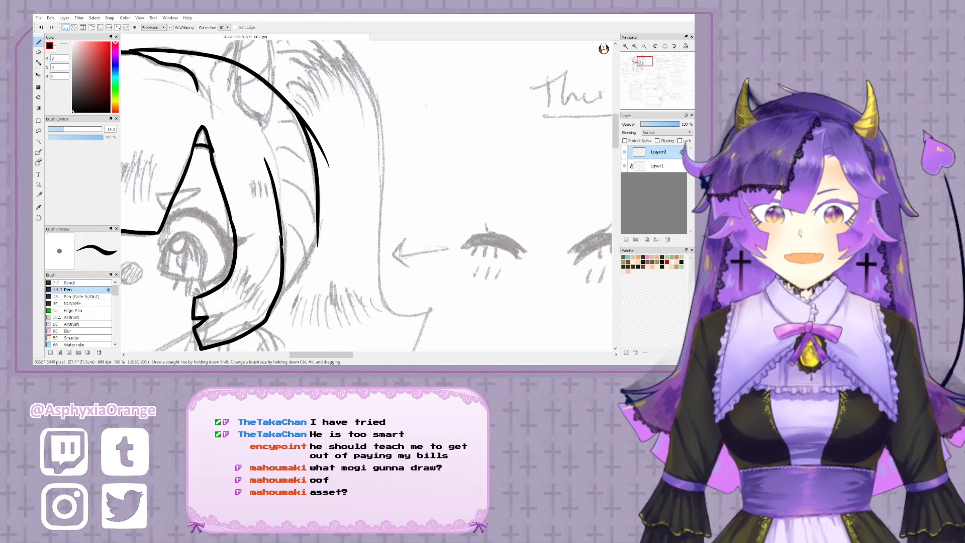
mouse_move(315, 211)
left_mouse_down()
mouse_move(296, 276)
mouse_move(276, 300)
left_mouse_up()
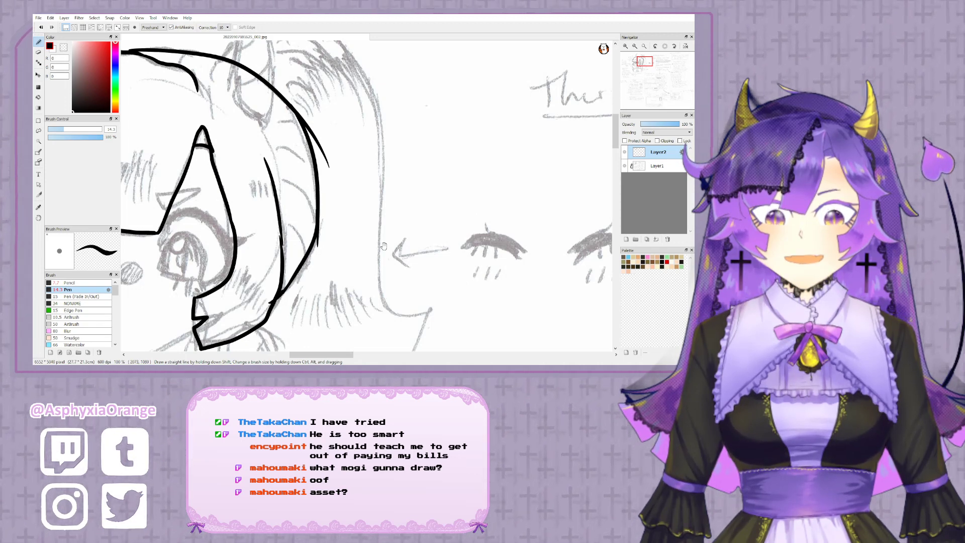
- Erase the stray line ends along the outer hair outline and where it meets the side lock, adjusting the eraser size
left_click_drag(383, 245, 428, 203)
key("e")
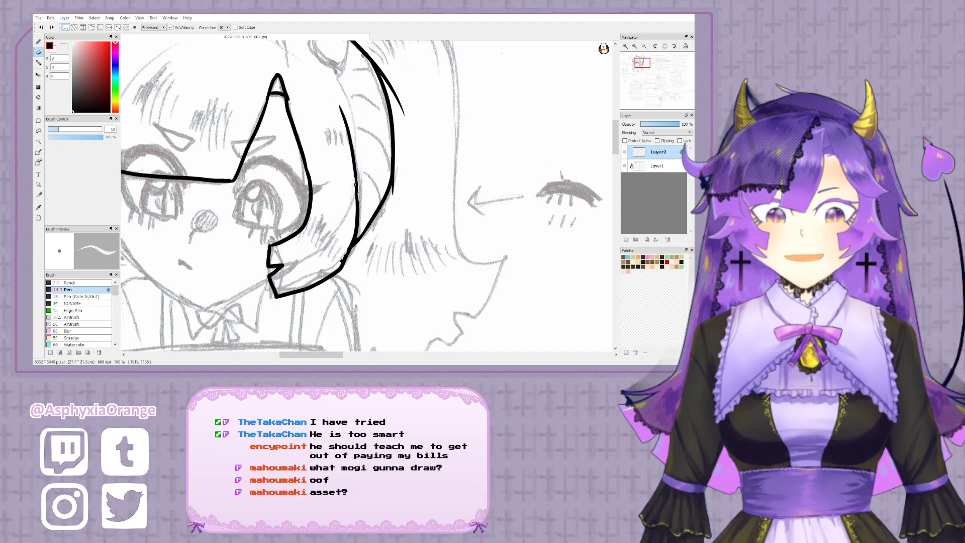
left_click_drag(346, 255, 348, 250)
mouse_move(390, 201)
left_mouse_down()
mouse_move(351, 239)
mouse_move(359, 216)
left_mouse_up()
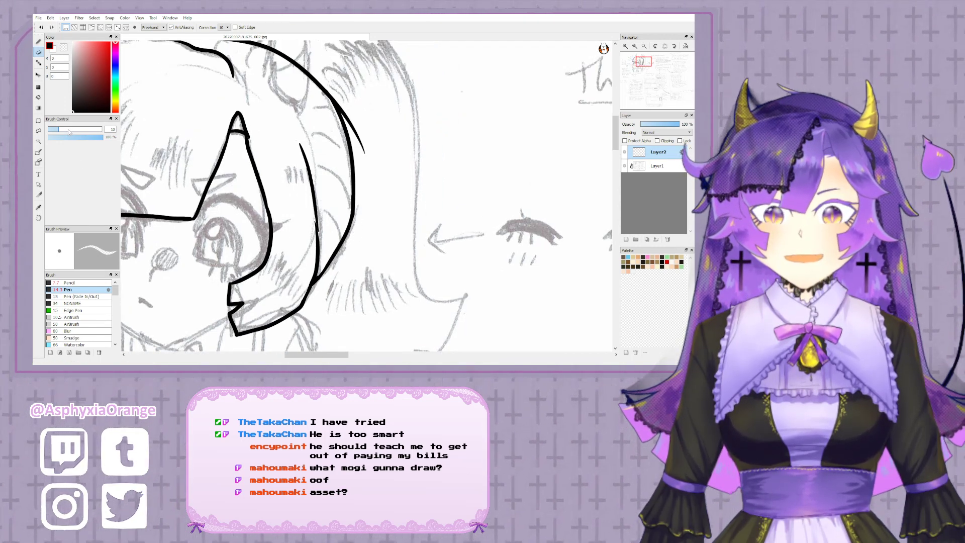
left_click_drag(69, 130, 72, 130)
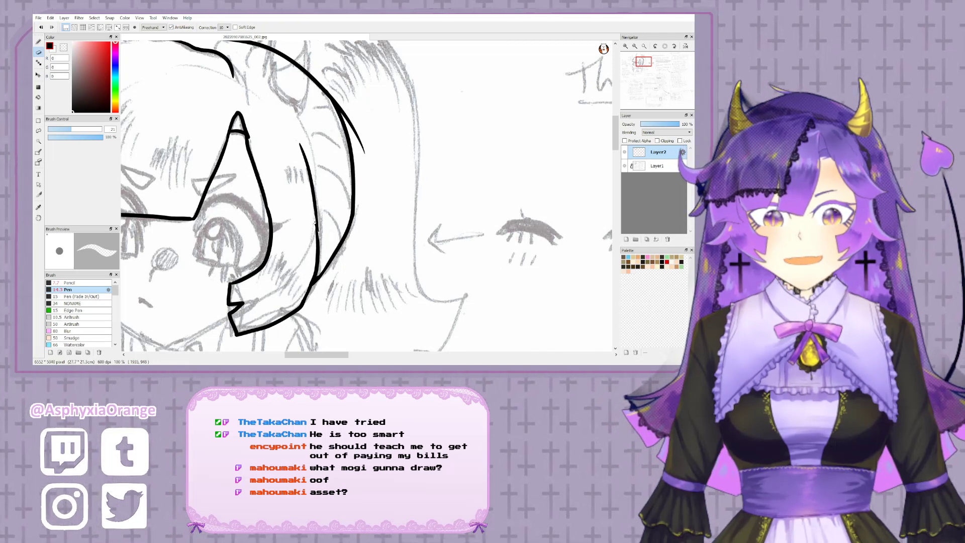
left_click_drag(315, 221, 317, 242)
scroll(336, 178, "up", 3)
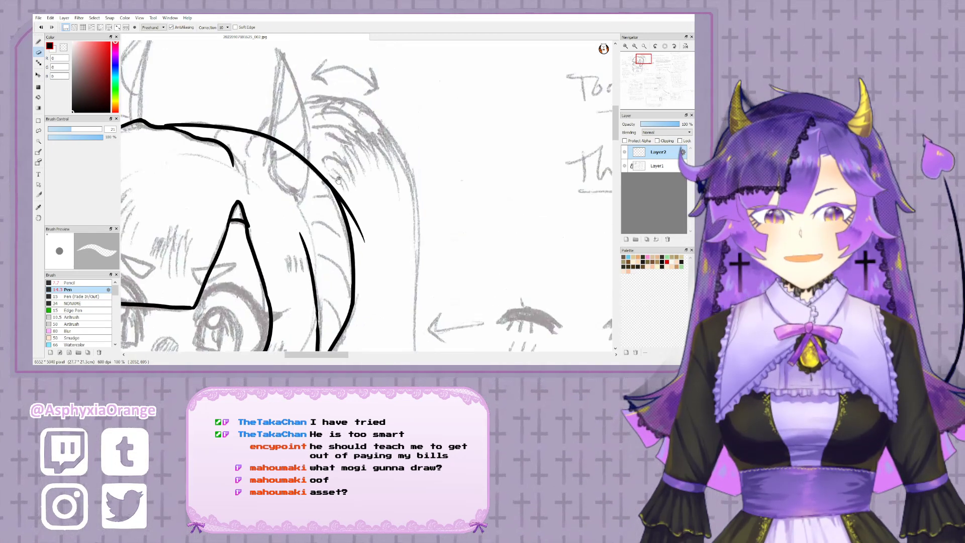
mouse_move(350, 203)
left_mouse_down()
mouse_move(364, 232)
mouse_move(329, 178)
left_mouse_up()
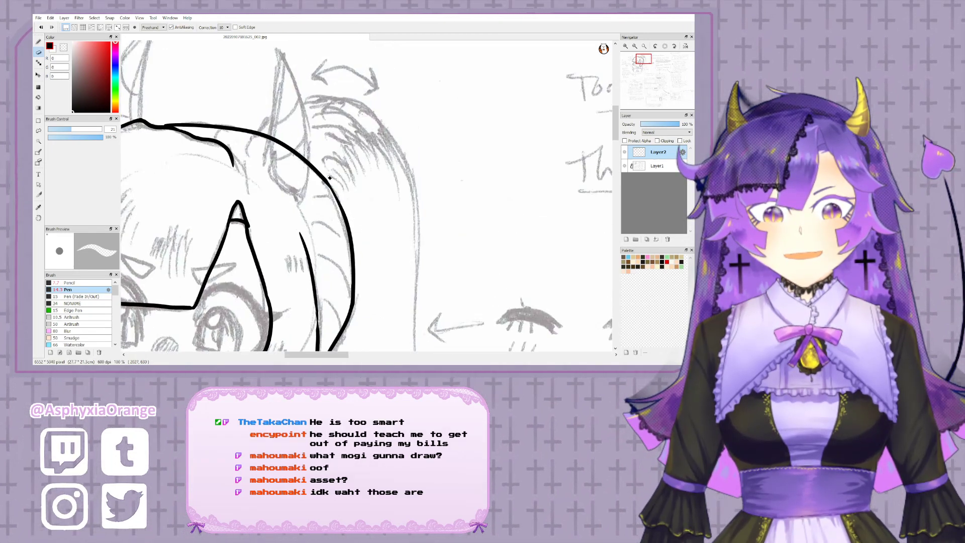
mouse_move(417, 149)
left_mouse_down()
mouse_move(520, 174)
mouse_move(556, 131)
mouse_move(546, 126)
left_mouse_up()
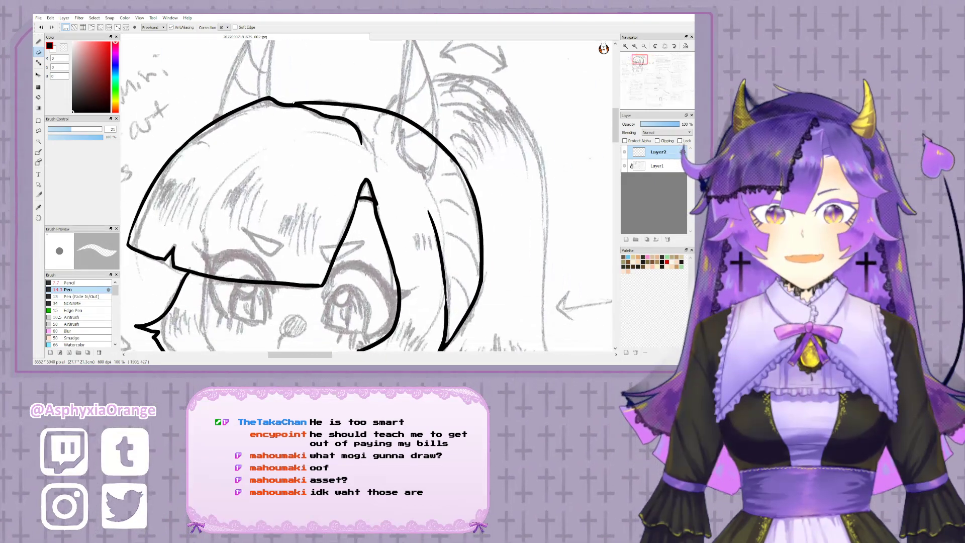
key("ctrl+z")
- Ink the short curved division strokes inside the hair band between the side lock and the outer outline
key("n")
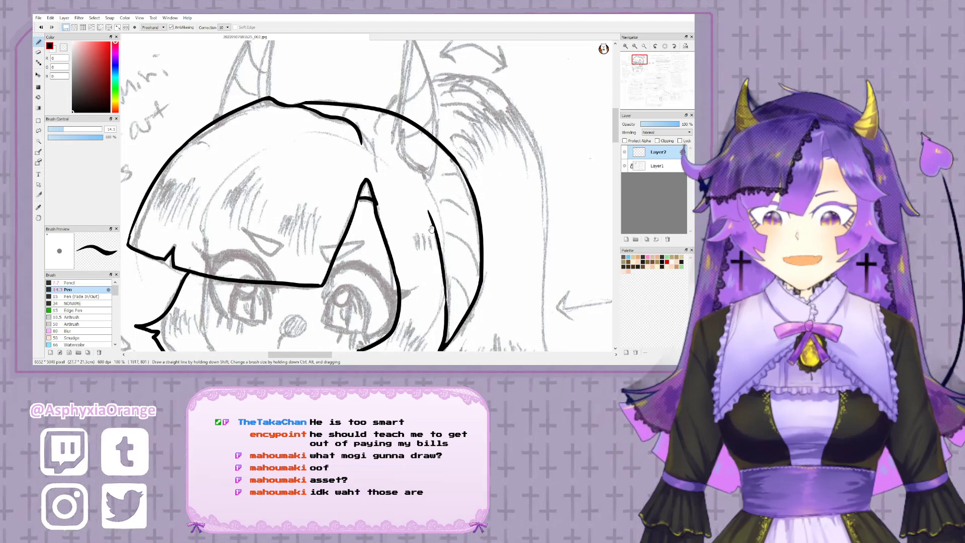
left_click_drag(431, 229, 380, 149)
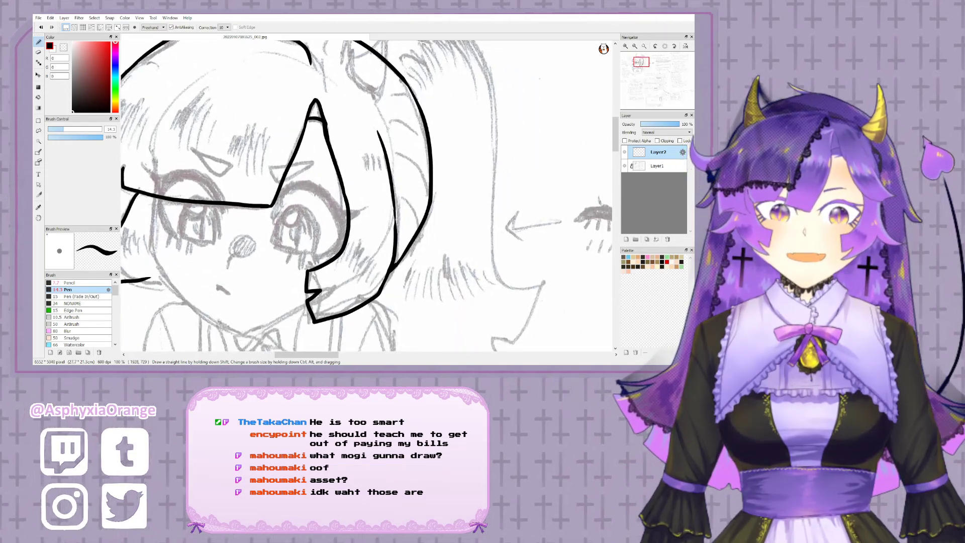
left_click_drag(397, 216, 350, 190)
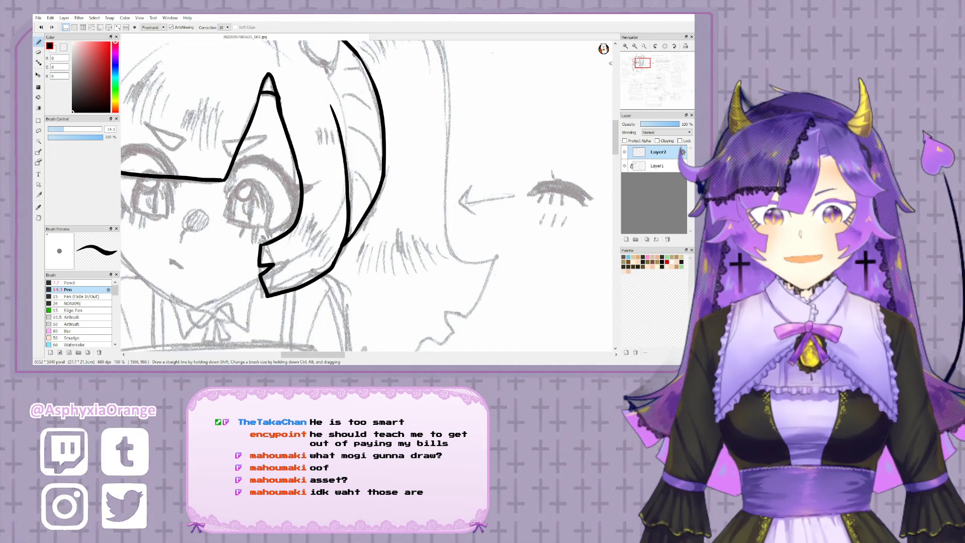
mouse_move(311, 113)
left_mouse_down()
mouse_move(278, 170)
mouse_move(325, 190)
mouse_move(346, 263)
left_mouse_up()
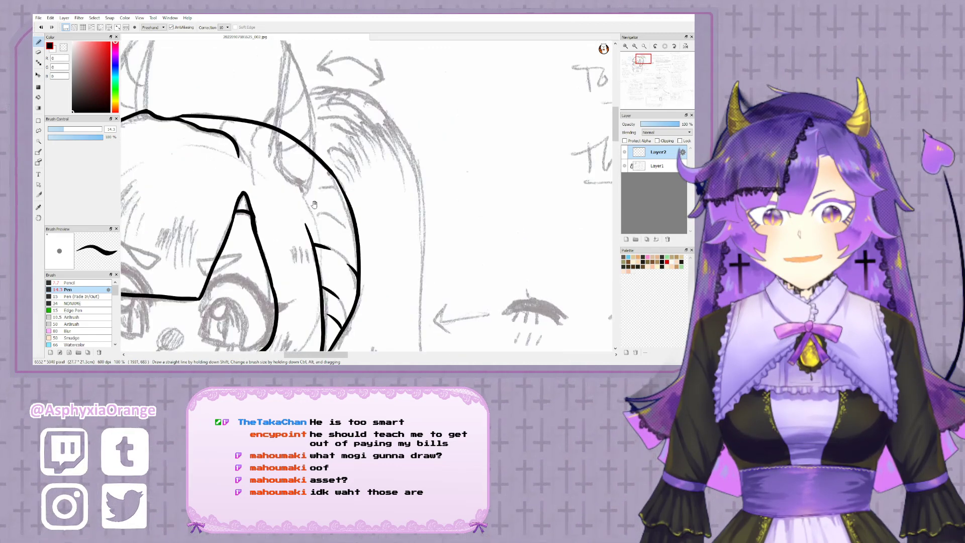
left_click_drag(310, 207, 354, 234)
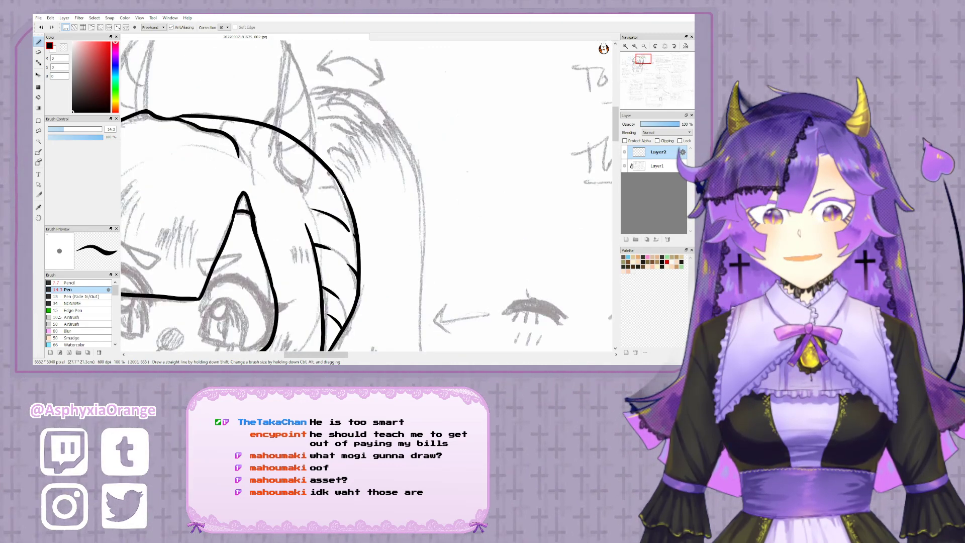
left_click_drag(343, 195, 306, 178)
left_click_drag(249, 95, 327, 106)
left_click_drag(286, 137, 338, 135)
left_click_drag(291, 93, 314, 124)
- Add a new layer above Layer2 and ink the left horn's outline on it with the Pen
left_click_drag(198, 169, 258, 73)
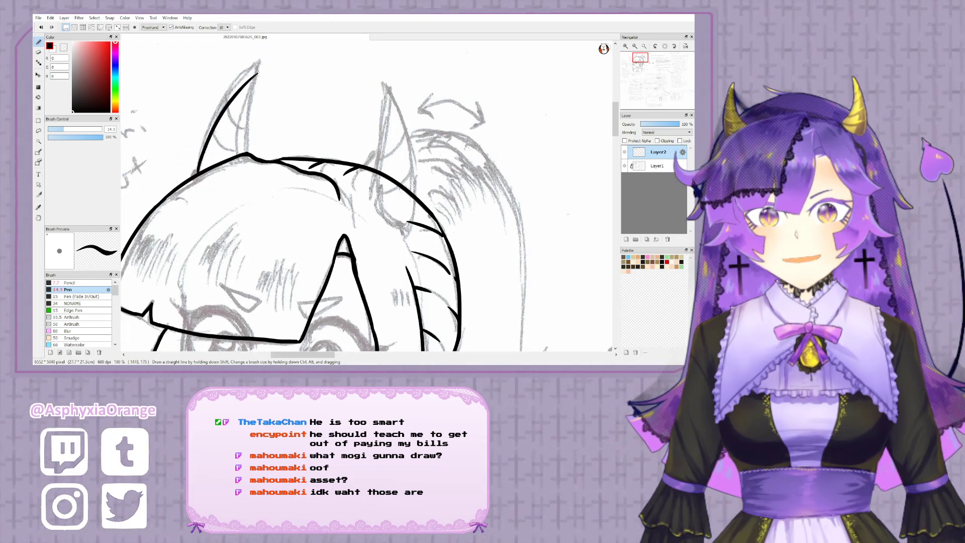
key("ctrl+z")
left_click(626, 240)
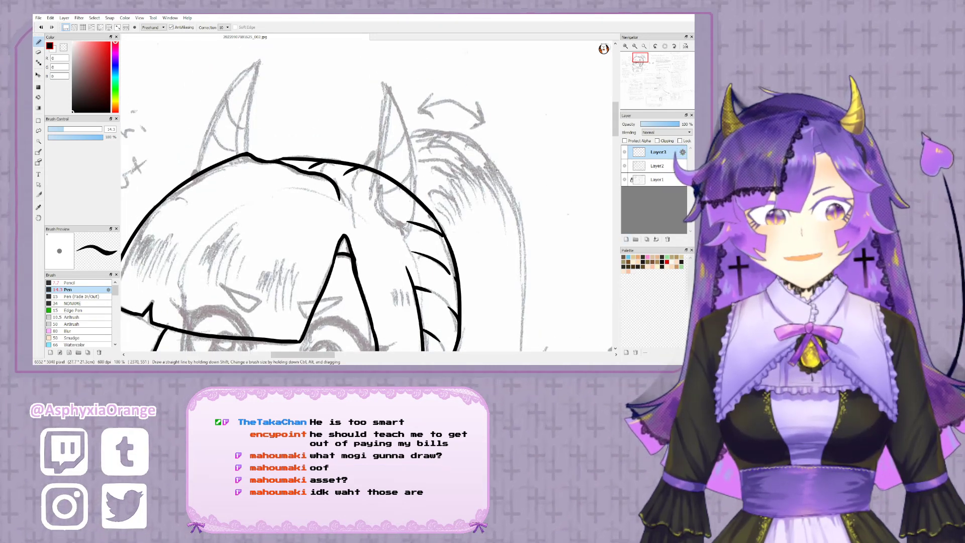
mouse_move(194, 172)
left_mouse_down()
mouse_move(223, 107)
mouse_move(264, 64)
mouse_move(242, 114)
mouse_move(235, 173)
mouse_move(193, 175)
mouse_move(194, 186)
mouse_move(234, 172)
left_mouse_up()
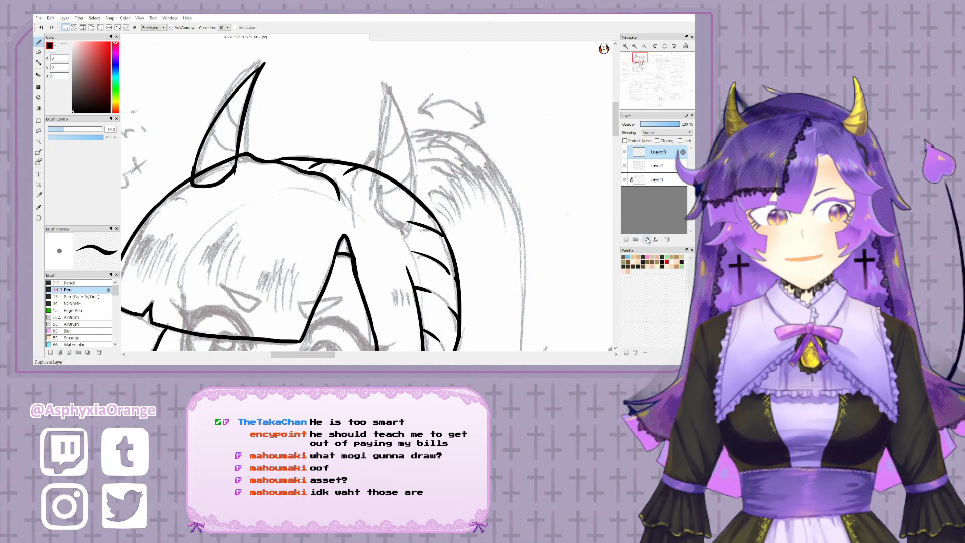
- Duplicate the horn layer, flip the copy horizontally and move it over the sketched right horn
left_click(646, 240)
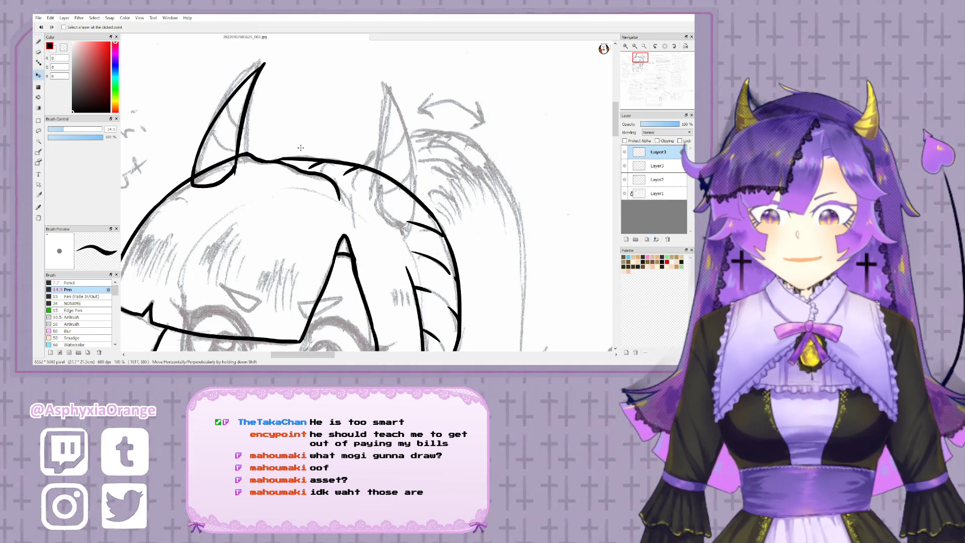
key("ctrl+t")
left_click(441, 354)
key("Return")
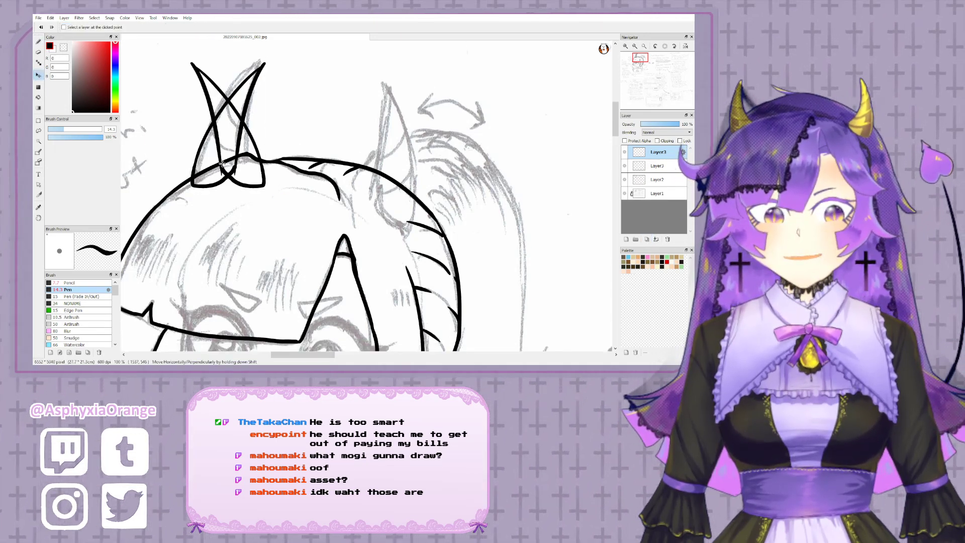
left_click_drag(248, 165, 412, 182)
- Lower the original left horn to the height of its mirrored copy and merge the two horn layers
left_click(656, 166)
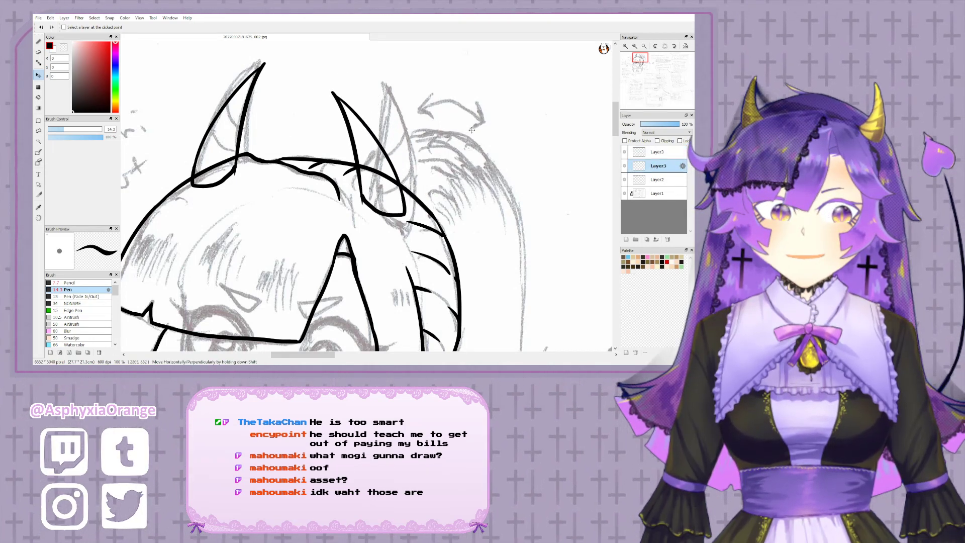
left_click_drag(213, 136, 212, 163)
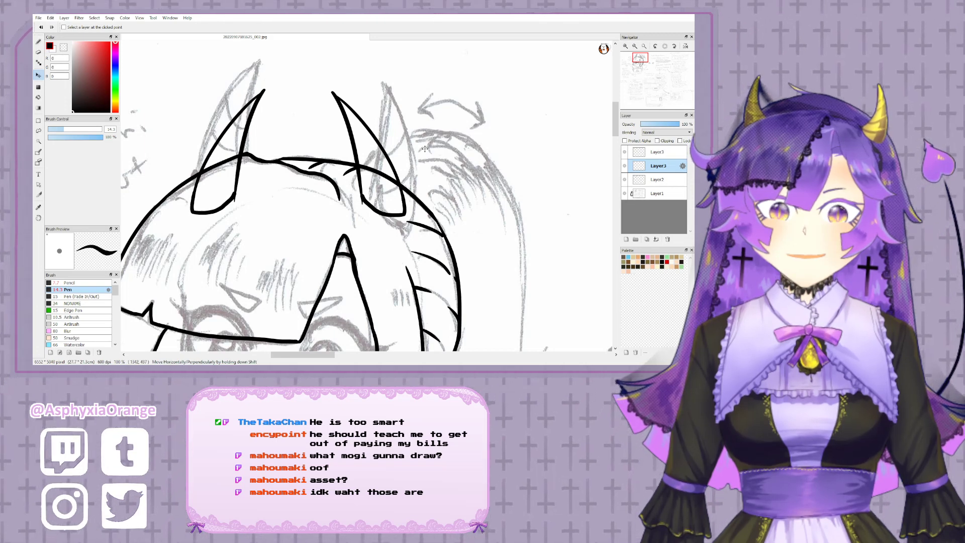
left_click(662, 151)
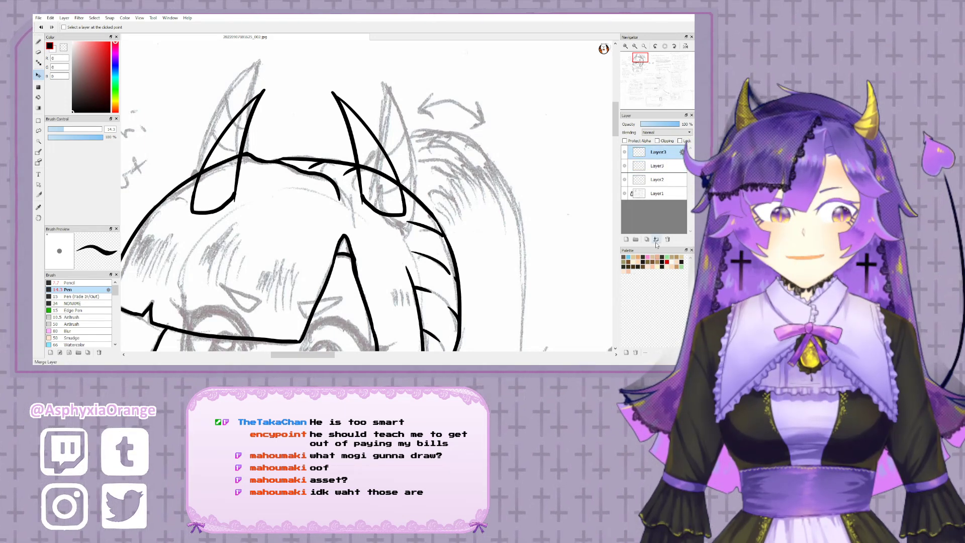
left_click(655, 240)
- Erase the part of the left horn's base that overlaps the hair below the head outline, using a larger eraser
key("bracketright")
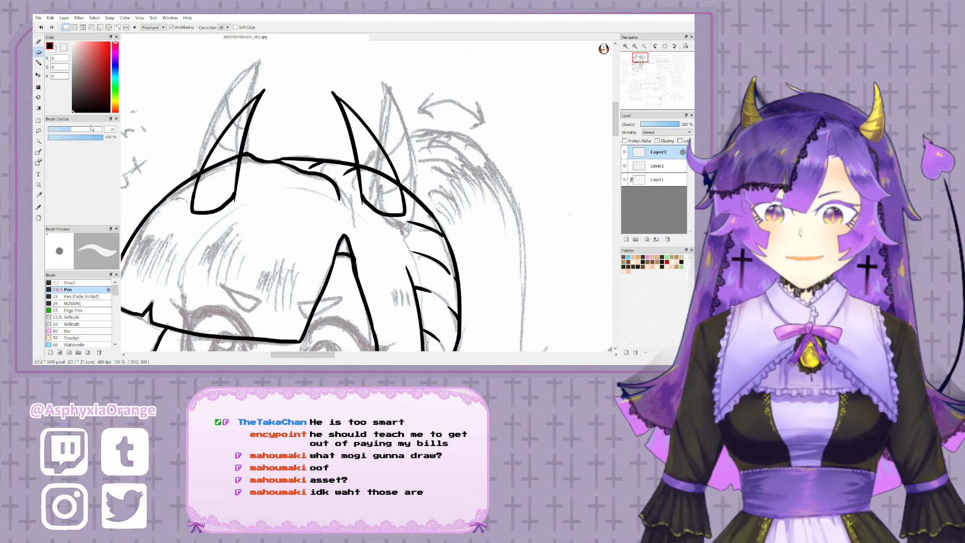
key("bracketright")
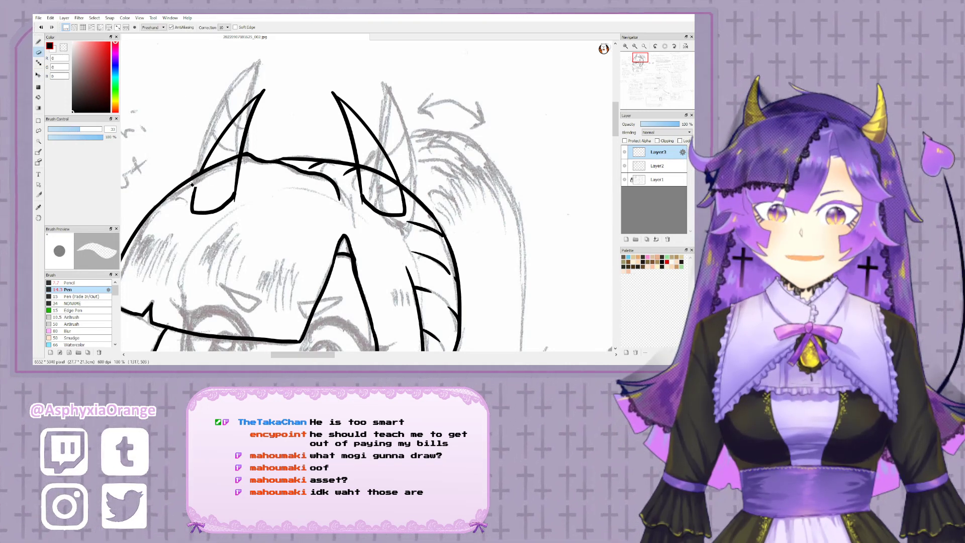
mouse_move(244, 155)
left_mouse_down()
mouse_move(205, 207)
mouse_move(206, 221)
mouse_move(231, 200)
mouse_move(195, 211)
left_mouse_up()
left_click_drag(287, 276, 308, 288)
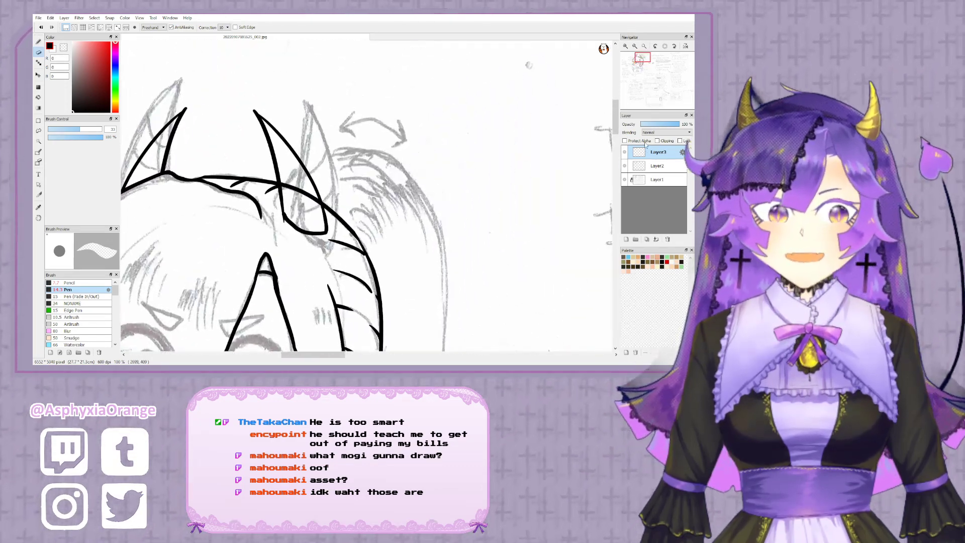
- Erase the hair outline crossing the inside of the right horn on Layer2 with a smaller eraser, and return to the horn layer
left_click_drag(65, 129, 60, 130)
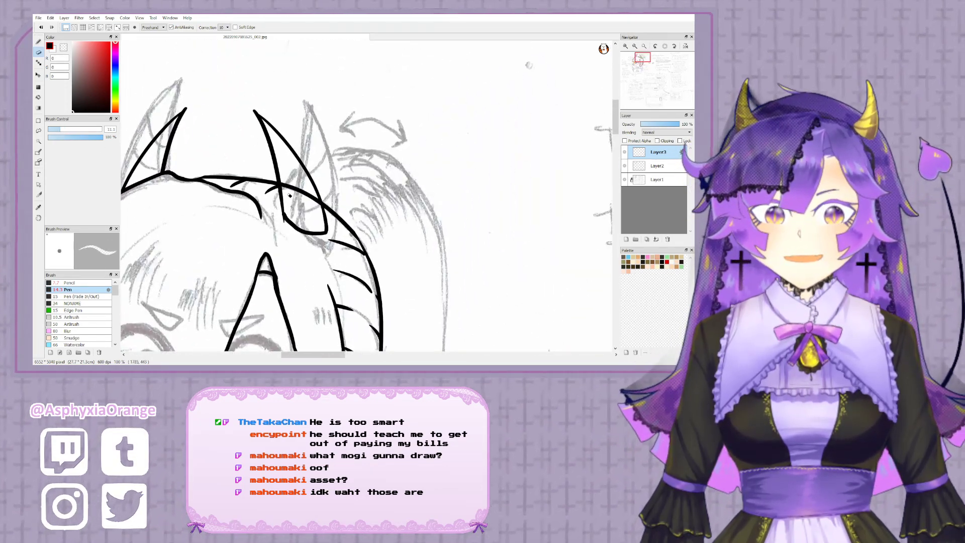
left_click(653, 168)
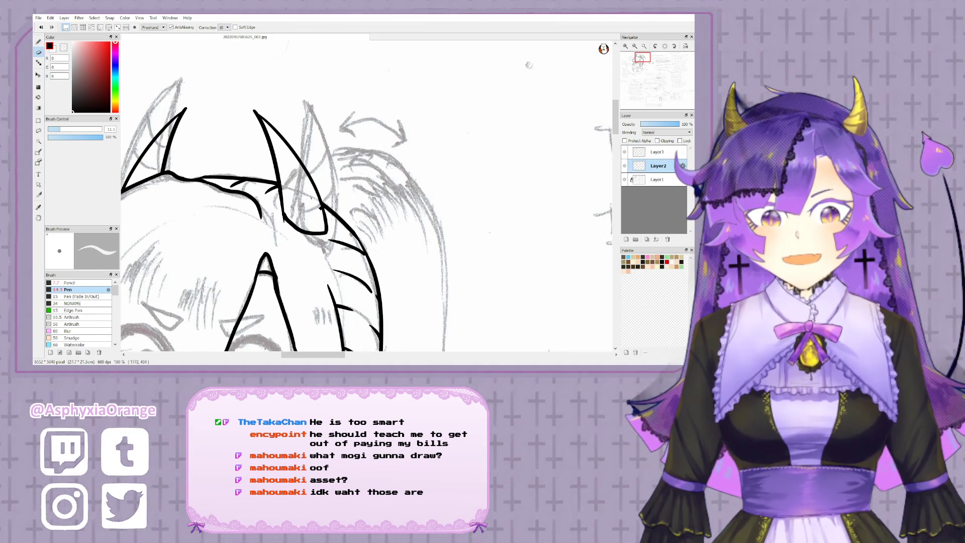
left_click(665, 156)
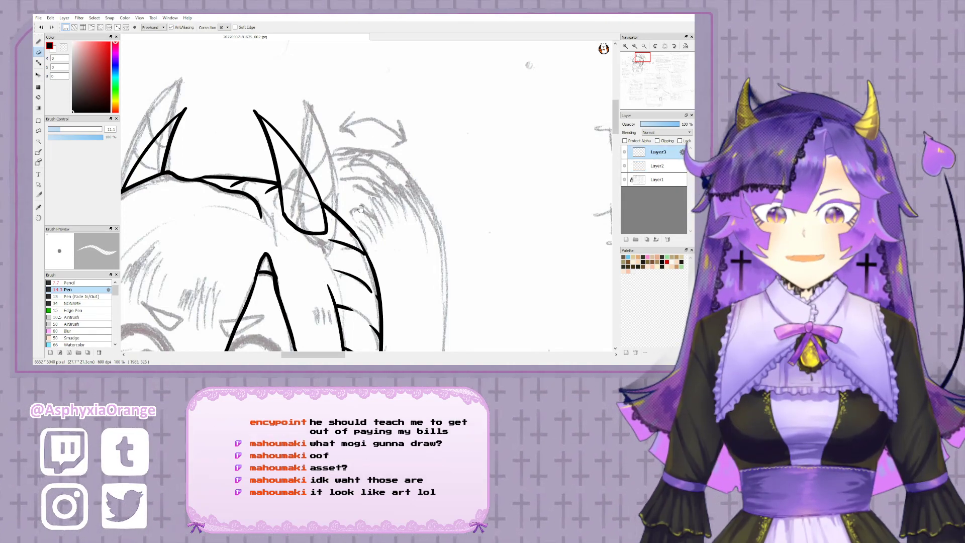
left_click_drag(302, 214, 317, 199)
- Toggle the horn layer's visibility to check it and get rid of the separate horn layer above Layer2
left_click_drag(354, 230, 480, 103)
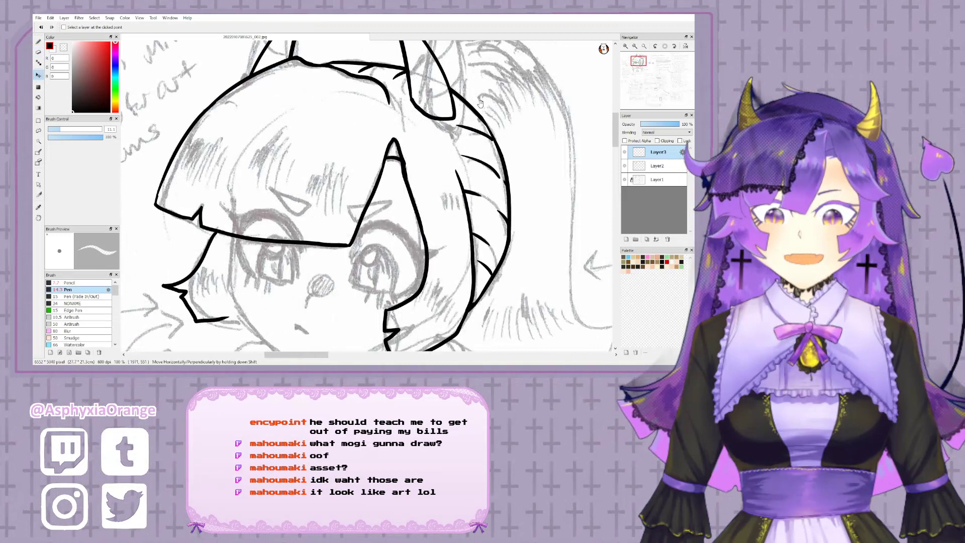
left_click_drag(359, 267, 345, 162)
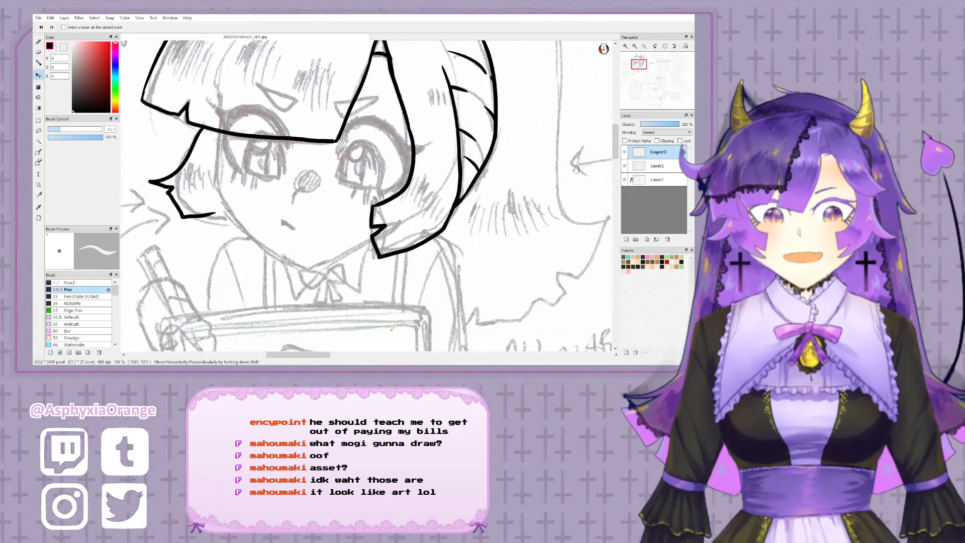
left_click(624, 155)
left_click(624, 155)
left_click_drag(539, 136, 613, 153)
left_click(668, 239)
- Ink the face outline with the Pen on Layer2, from the left cheek down to the chin and up to the right hair lock
left_click(625, 46)
left_click_drag(262, 189, 190, 141)
left_click(39, 42)
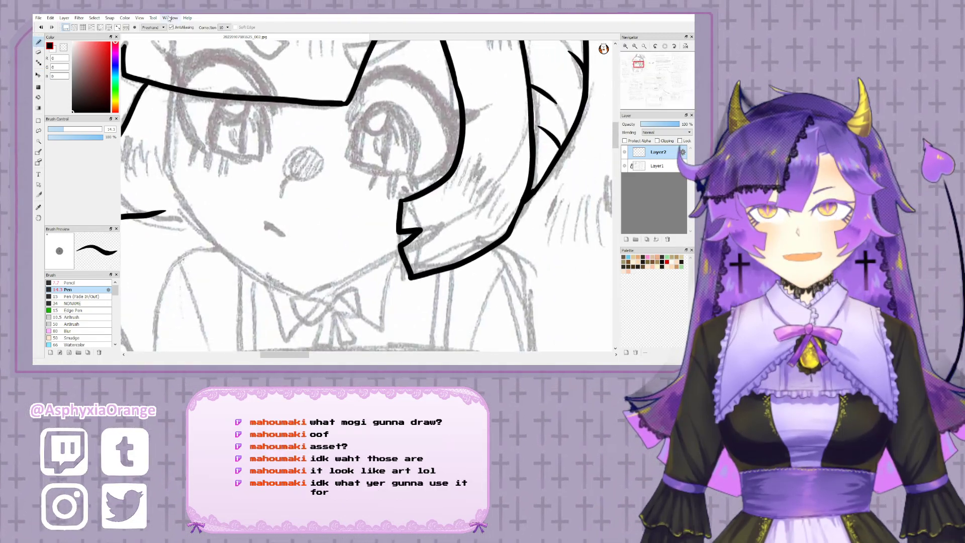
mouse_move(199, 95)
left_mouse_down()
mouse_move(255, 180)
mouse_move(204, 112)
mouse_move(211, 101)
mouse_move(173, 149)
mouse_move(302, 285)
left_mouse_up()
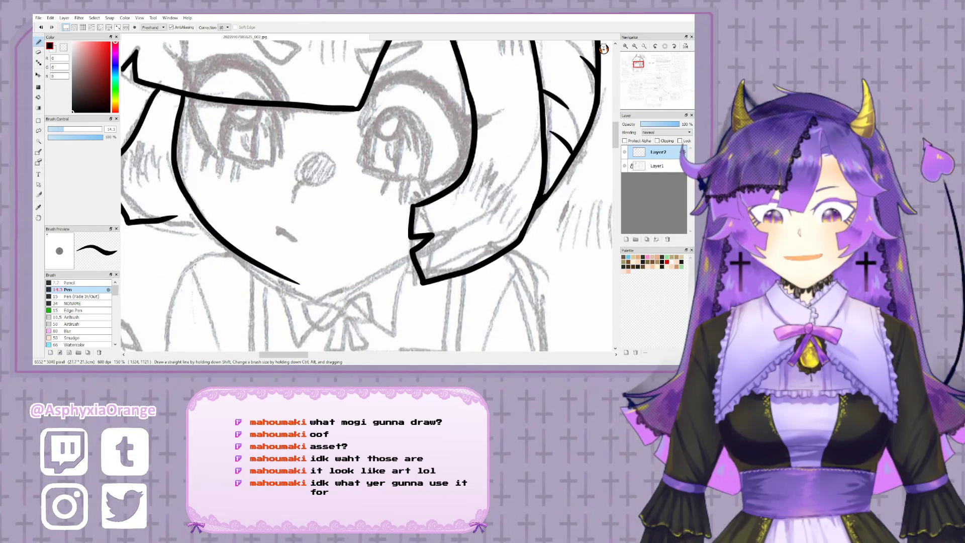
key("ctrl+z")
mouse_move(183, 95)
left_mouse_down()
mouse_move(173, 129)
mouse_move(269, 278)
mouse_move(320, 302)
mouse_move(425, 255)
left_mouse_up()
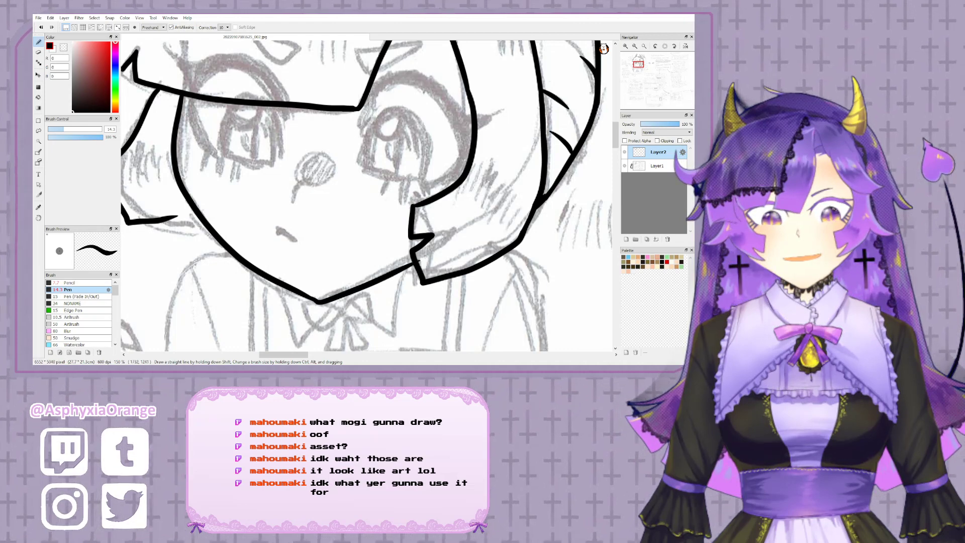
- Ink the short nose line and the small frowning mouth over the sketch
left_click(64, 48)
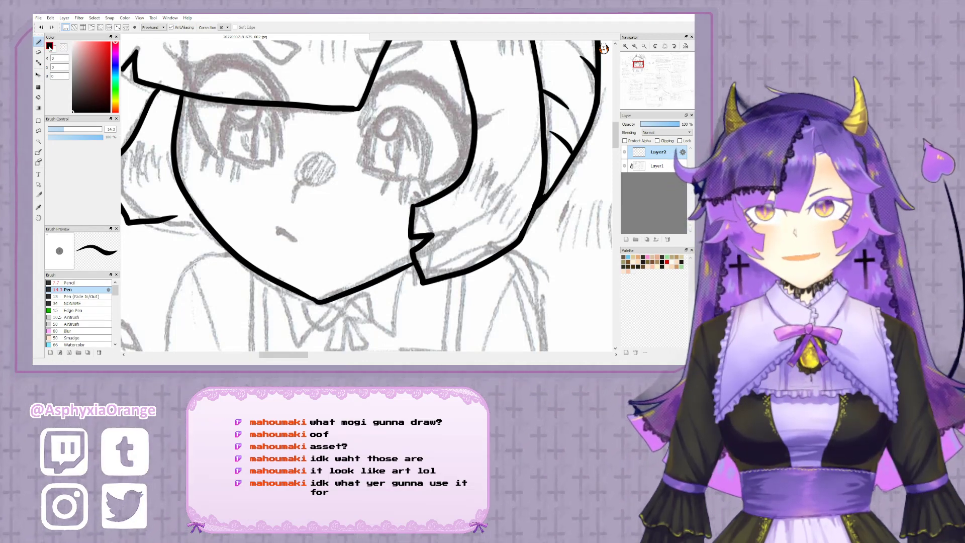
left_click_drag(297, 181, 293, 201)
left_click_drag(272, 254, 295, 263)
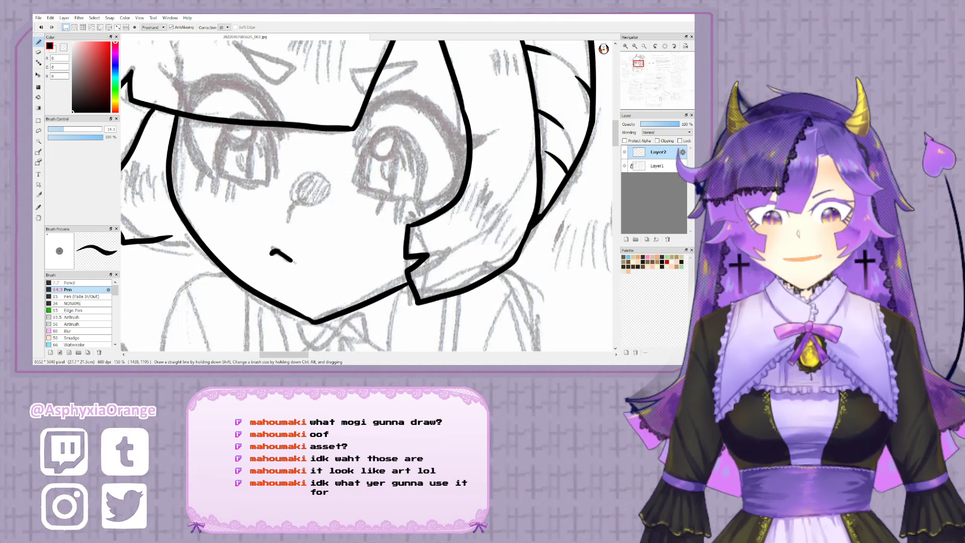
left_click_drag(304, 157, 276, 186)
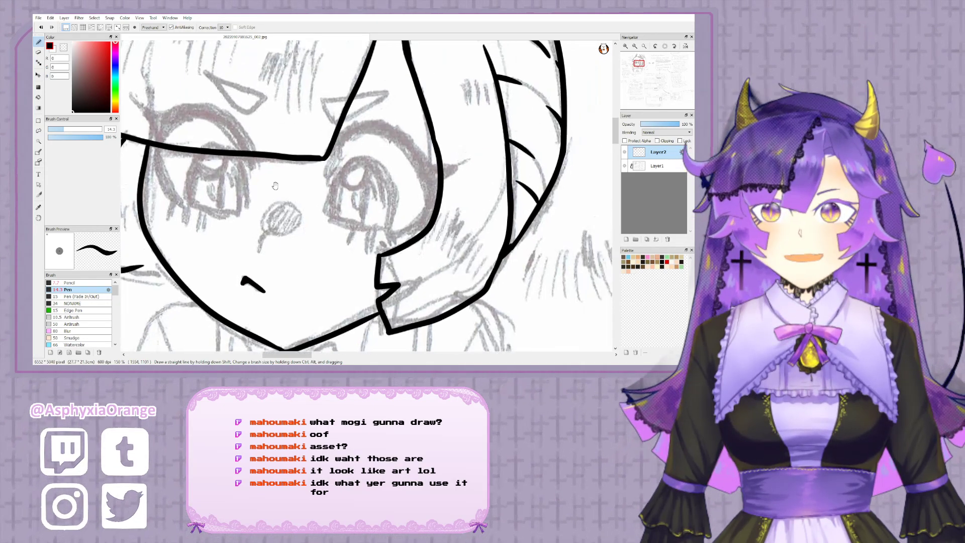
left_click_drag(275, 230, 255, 249)
key("ctrl+z")
- Ink the two angular eyebrows as closed shapes over the fringe
mouse_move(335, 225)
left_mouse_down()
mouse_move(356, 302)
mouse_move(366, 295)
left_mouse_up()
left_click_drag(235, 144, 280, 182)
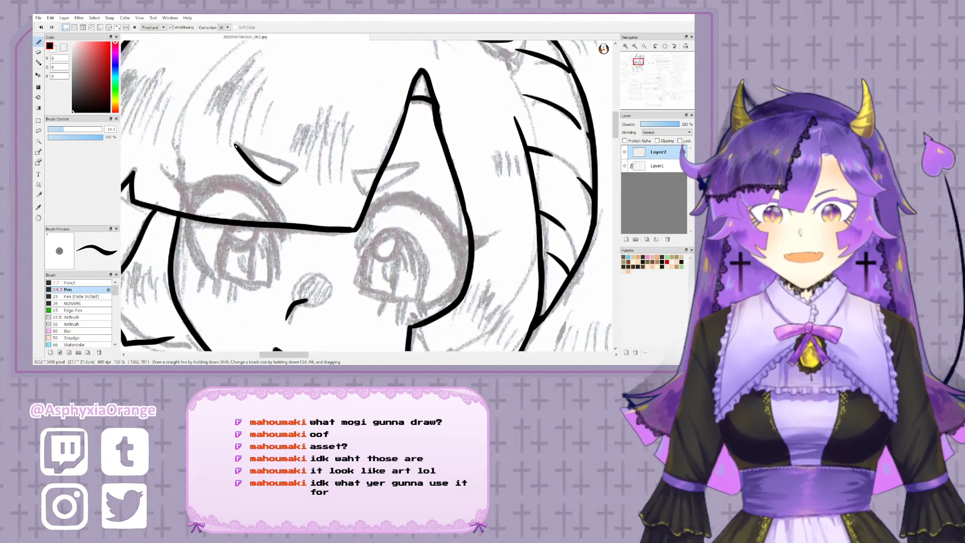
mouse_move(236, 145)
left_mouse_down()
mouse_move(292, 167)
mouse_move(280, 184)
left_mouse_up()
mouse_move(348, 170)
left_mouse_down()
mouse_move(366, 194)
mouse_move(416, 167)
mouse_move(348, 172)
left_mouse_up()
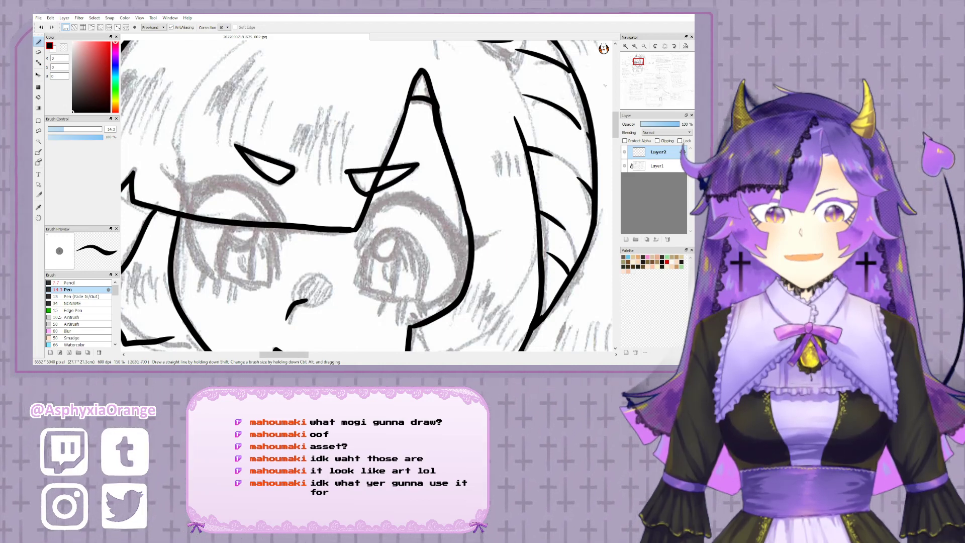
- Extend the lower edge of the left hair lock so it joins the jaw outline
left_click(635, 46)
key("e")
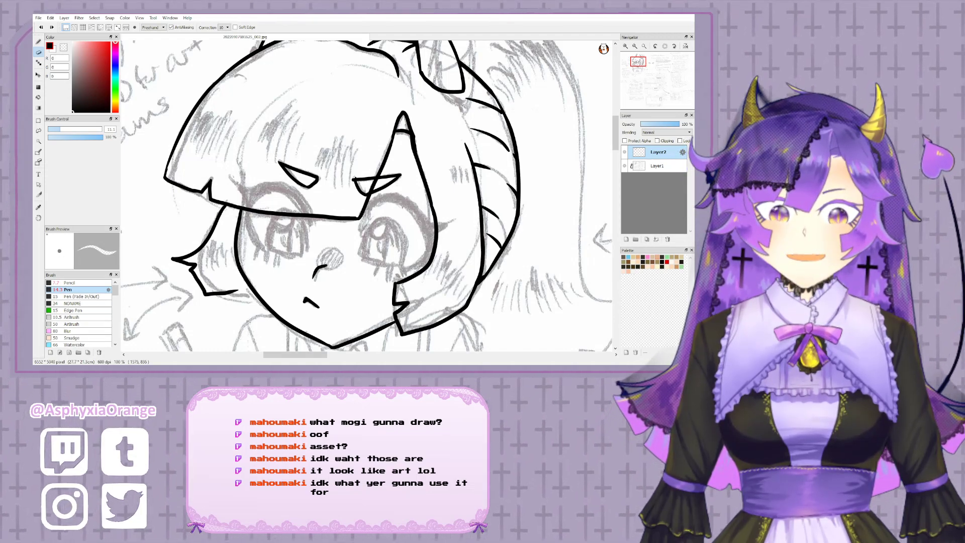
key("b")
left_click_drag(363, 212, 377, 115)
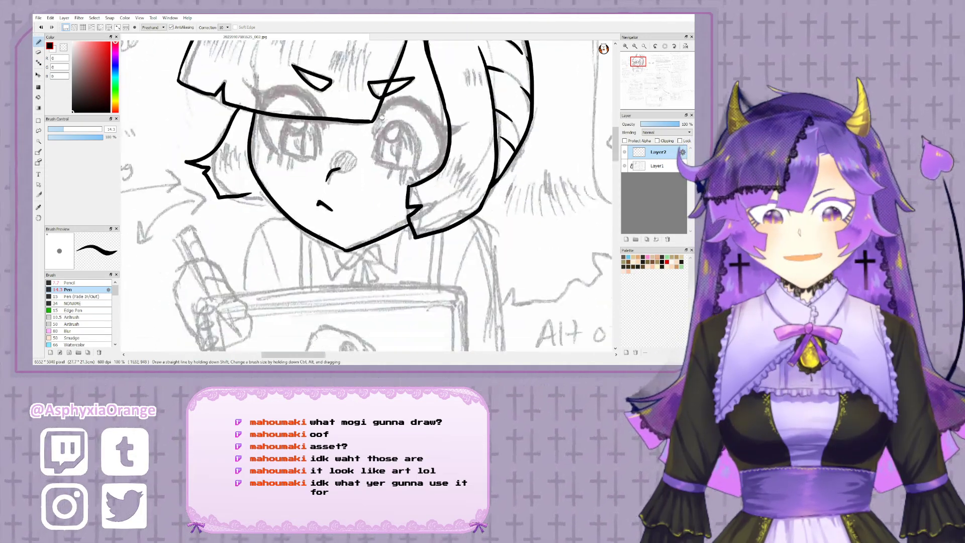
left_click_drag(253, 192, 262, 190)
key("ctrl+z")
- Ink the separate open mouth with fangs beside the handwritten notes to the left of the head
left_click_drag(406, 224, 526, 151)
left_click_drag(434, 137, 544, 141)
left_click_drag(483, 172, 478, 213)
left_click_drag(234, 160, 259, 198)
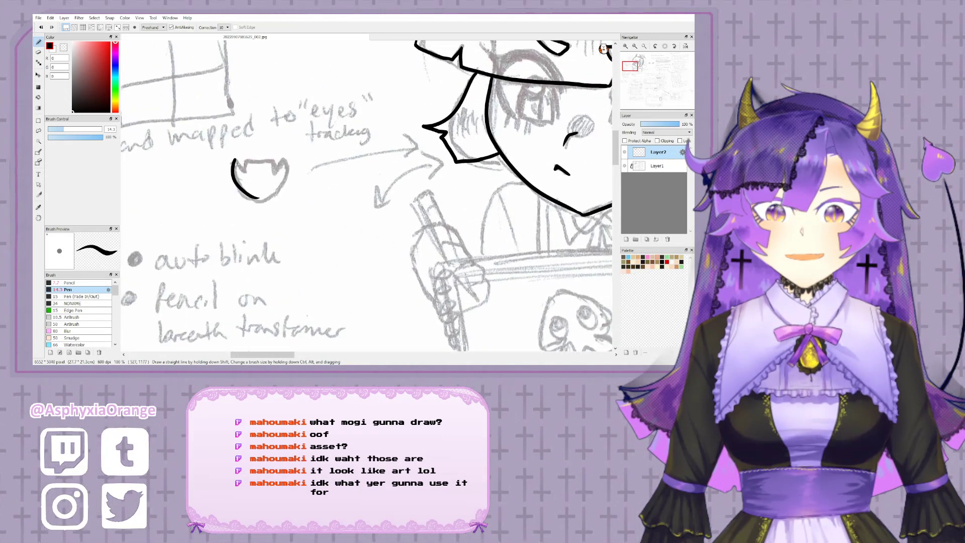
mouse_move(234, 161)
left_mouse_down()
mouse_move(290, 163)
mouse_move(279, 191)
mouse_move(254, 196)
left_mouse_up()
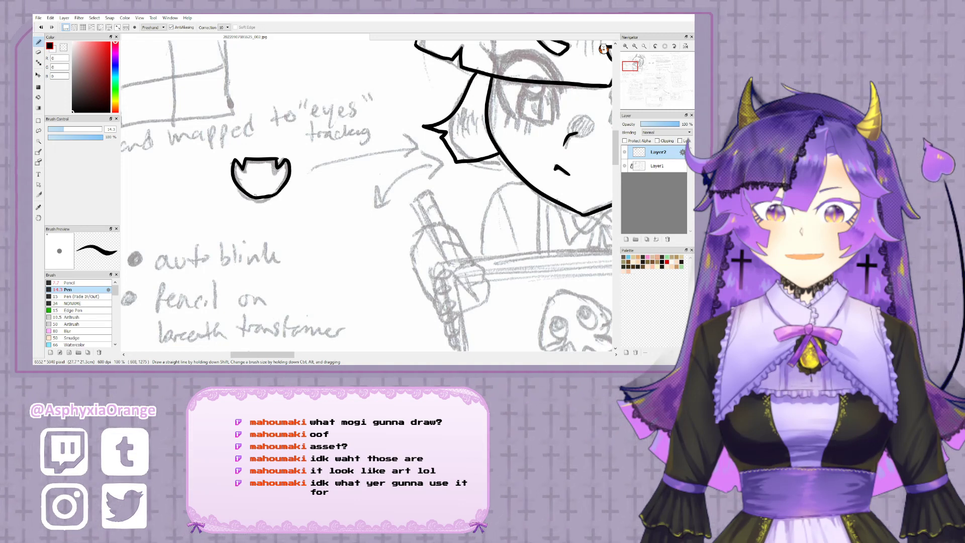
key("e")
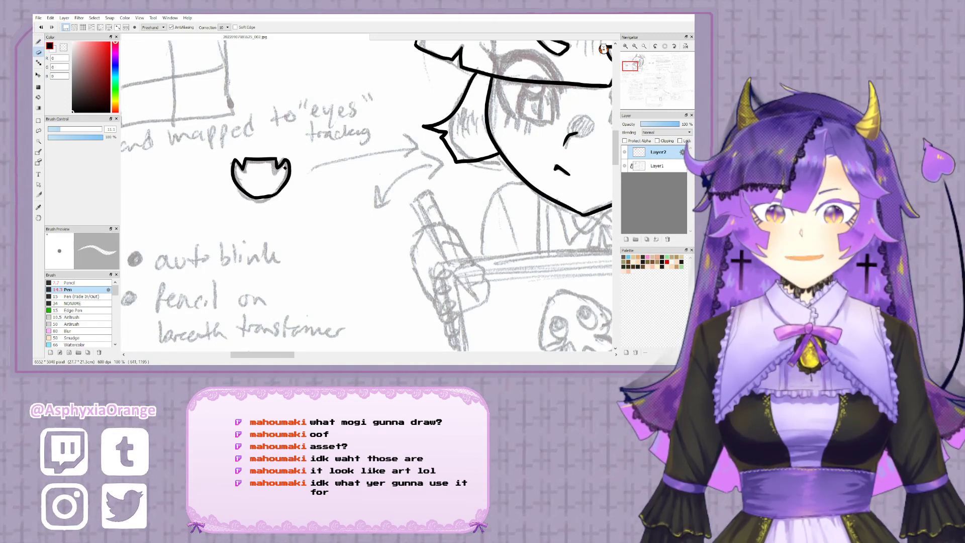
key("b")
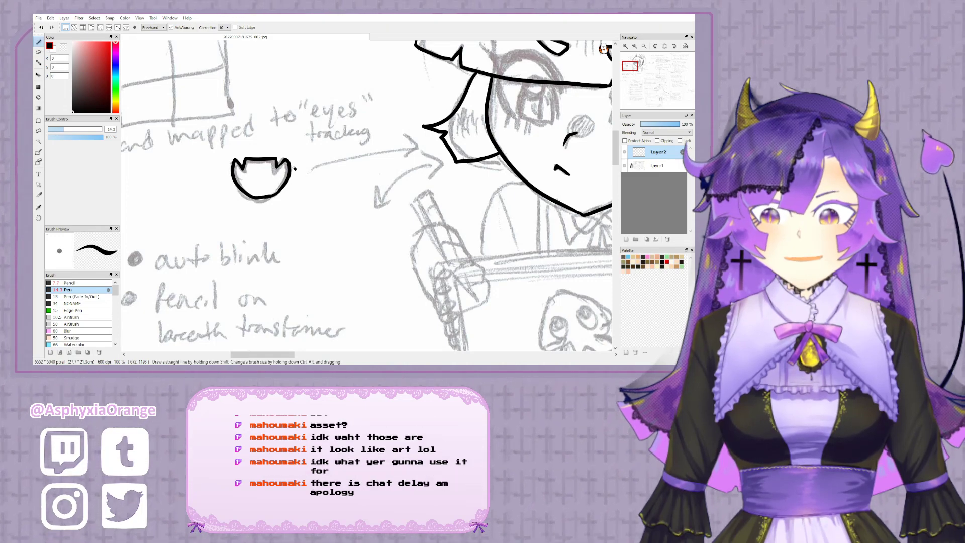
- Reduce the pen size and ink the outline of the left shoulder and upper arm from the jaw downward
left_click_drag(308, 197, 226, 212)
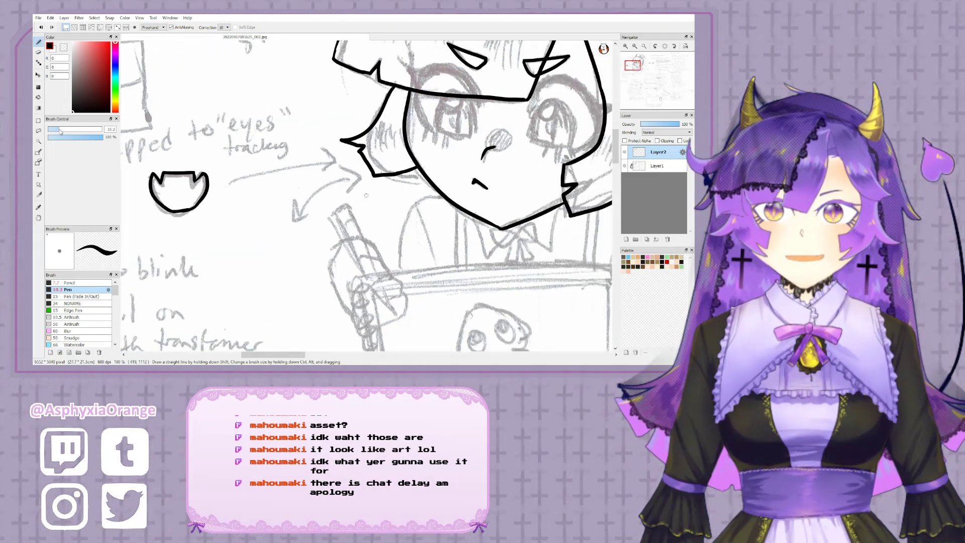
left_click_drag(59, 129, 61, 130)
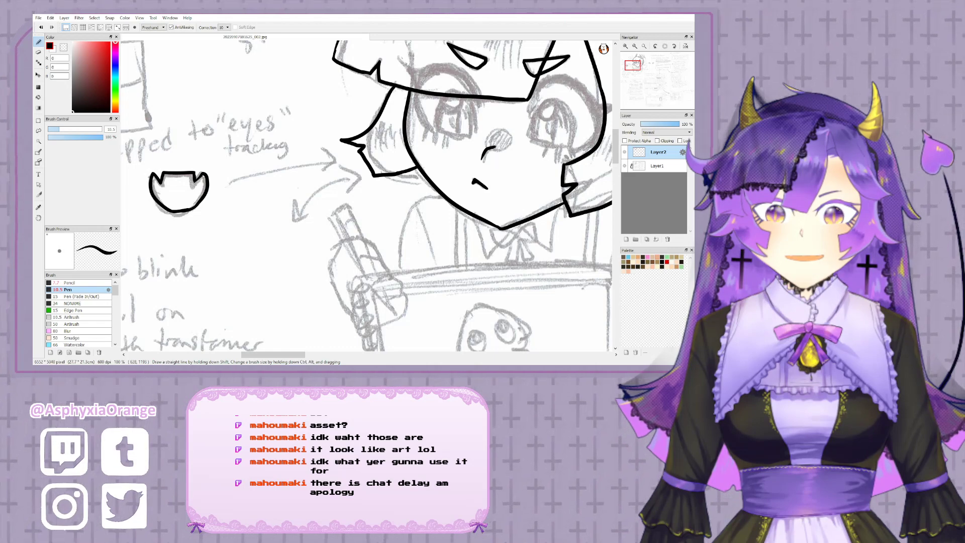
left_click_drag(430, 244, 317, 188)
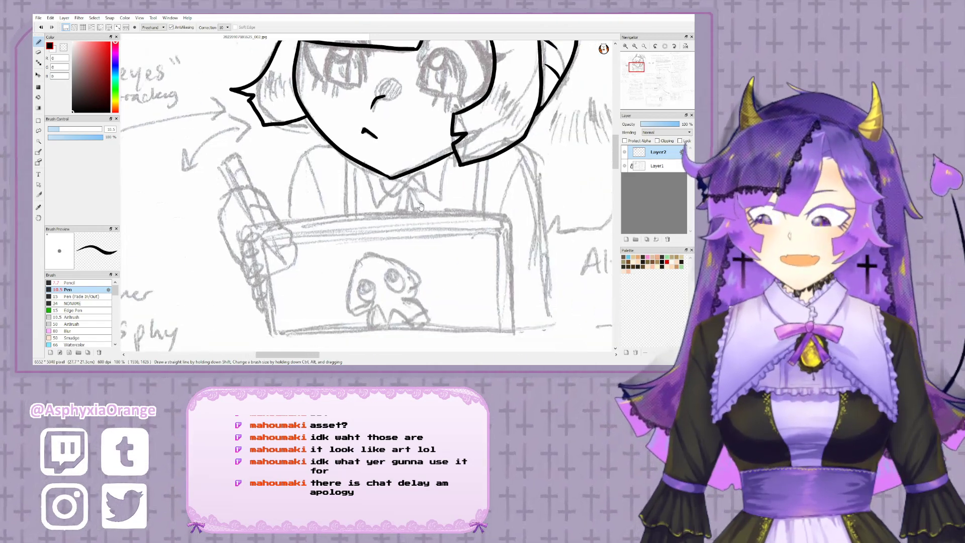
left_click_drag(516, 175, 419, 246)
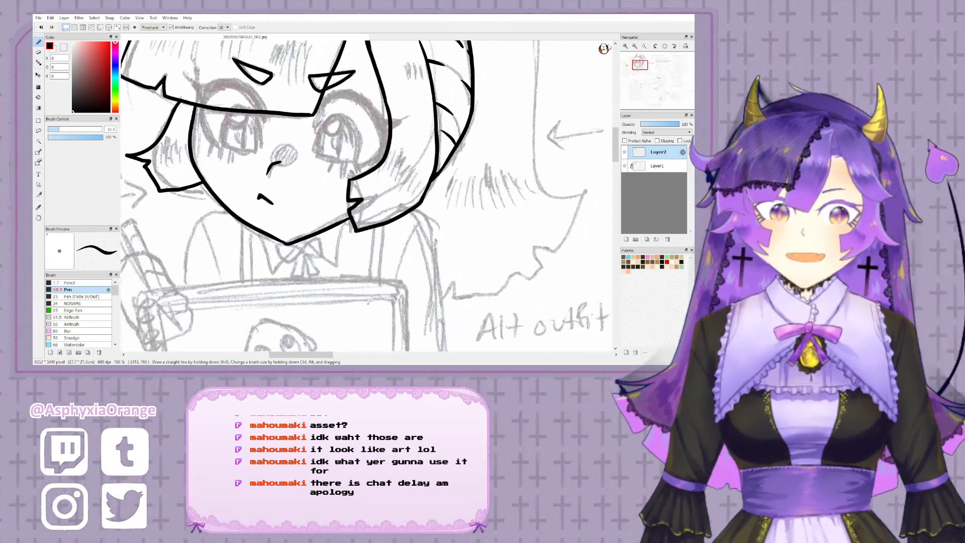
left_click(626, 46)
left_click_drag(368, 197, 473, 120)
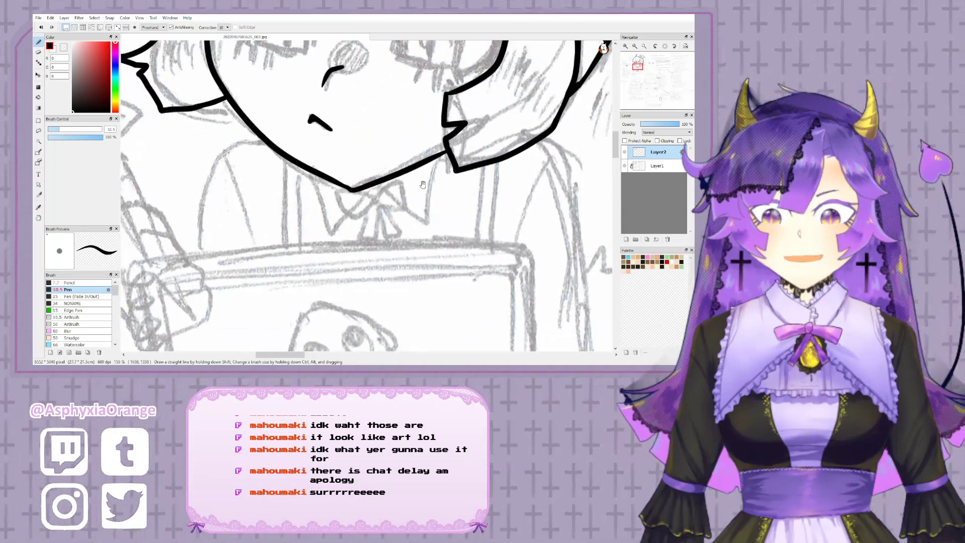
left_click_drag(382, 172, 316, 176)
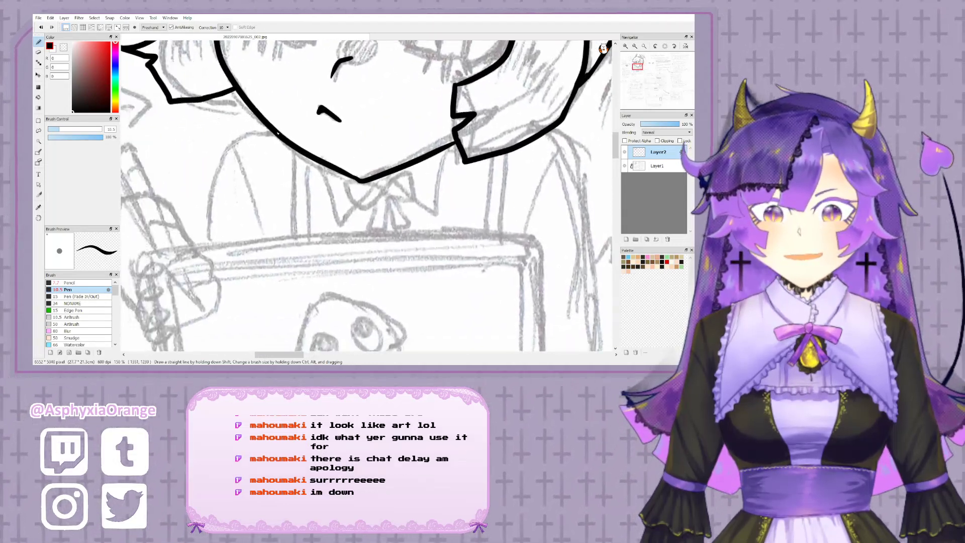
mouse_move(279, 136)
left_mouse_down()
mouse_move(250, 133)
mouse_move(214, 168)
mouse_move(207, 254)
left_mouse_up()
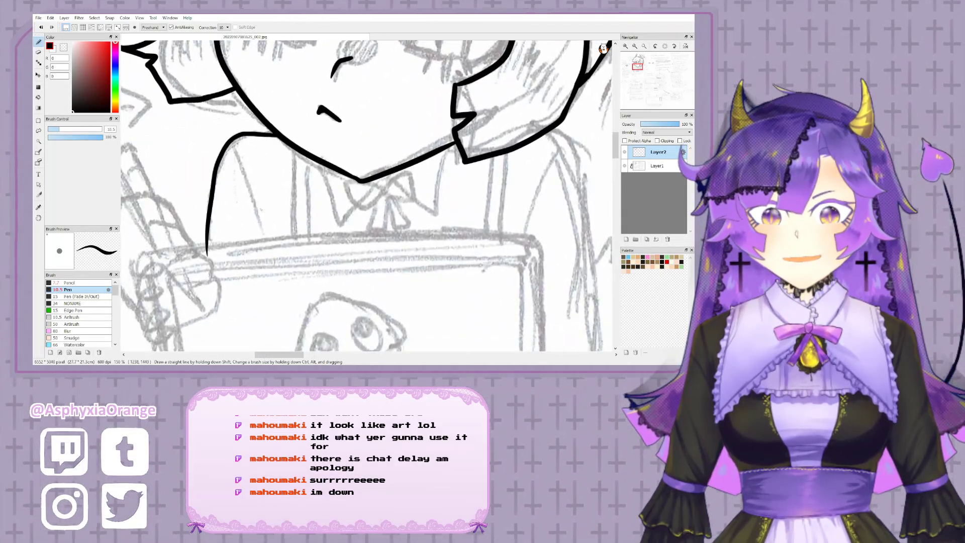
- Ink the right shoulder and arm outline from the hair down past the tablet's side
left_click_drag(336, 213, 195, 235)
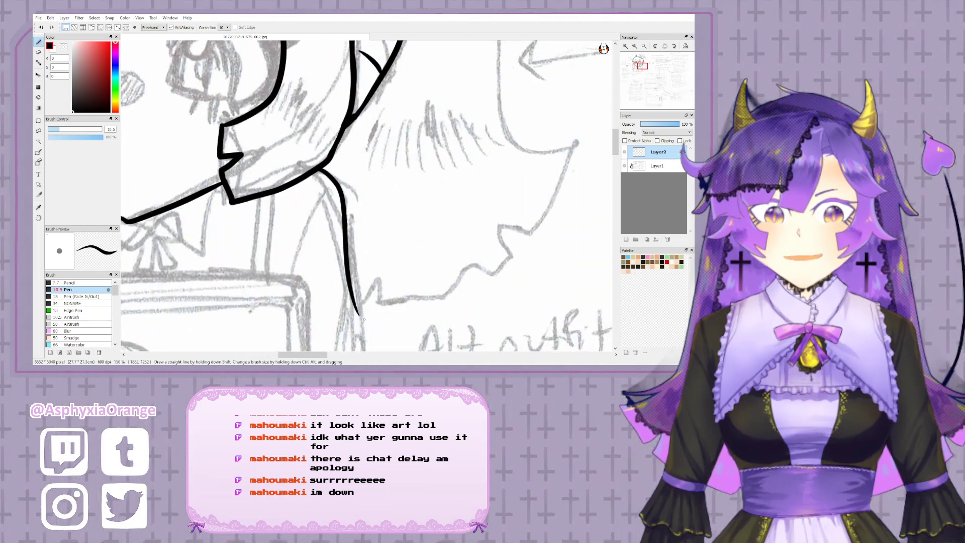
mouse_move(384, 285)
left_mouse_down()
mouse_move(384, 129)
mouse_move(349, 194)
left_mouse_up()
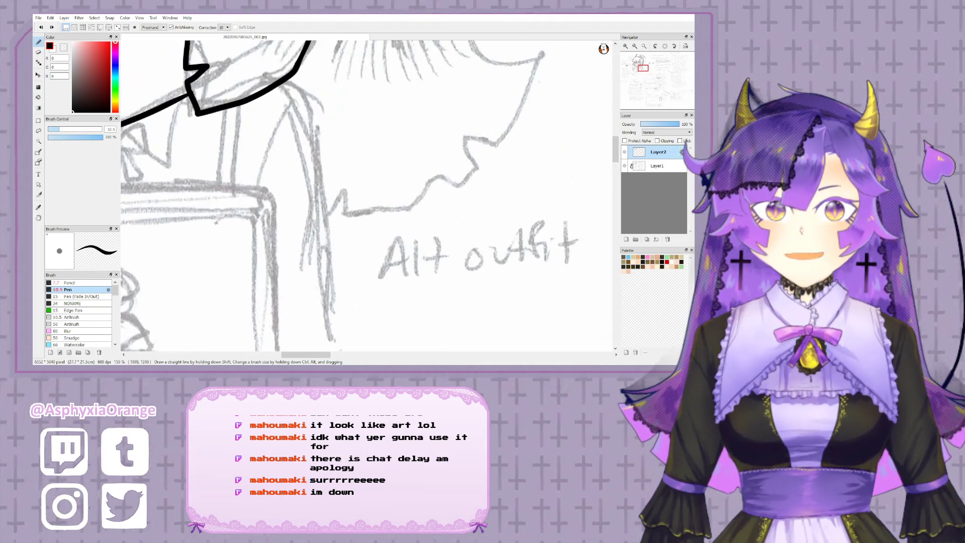
mouse_move(285, 81)
left_mouse_down()
mouse_move(318, 127)
mouse_move(330, 352)
left_mouse_up()
- Ink the pointed shirt collar under the chin and the ribbon bow at its centre
mouse_move(366, 228)
left_mouse_down()
mouse_move(501, 207)
mouse_move(453, 251)
left_mouse_up()
mouse_move(219, 191)
left_mouse_down()
mouse_move(233, 253)
mouse_move(284, 225)
mouse_move(329, 252)
mouse_move(345, 182)
left_mouse_up()
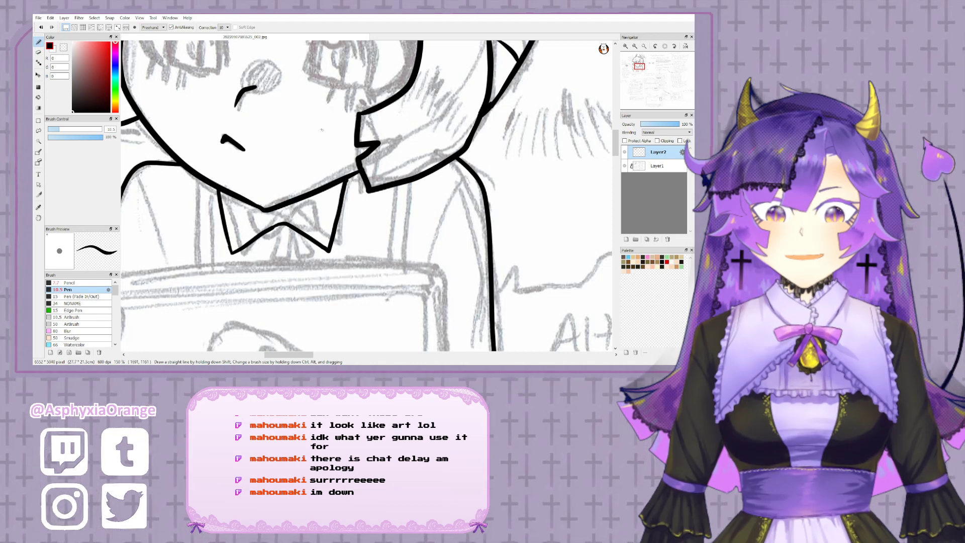
mouse_move(274, 219)
left_mouse_down()
mouse_move(254, 212)
mouse_move(247, 221)
mouse_move(268, 229)
mouse_move(306, 214)
mouse_move(312, 226)
mouse_move(289, 226)
mouse_move(261, 246)
mouse_move(270, 250)
mouse_move(277, 230)
mouse_move(293, 250)
mouse_move(288, 230)
left_mouse_up()
left_click_drag(370, 208, 436, 191)
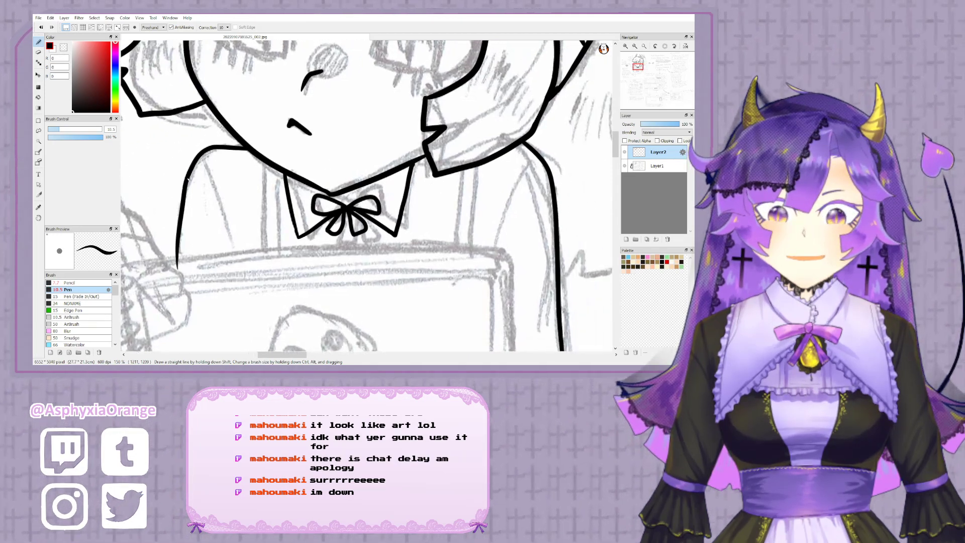
- Ink the left sleeve's inner line and the two lines of the left strap down over the tablet edge
left_click_drag(219, 197, 226, 222)
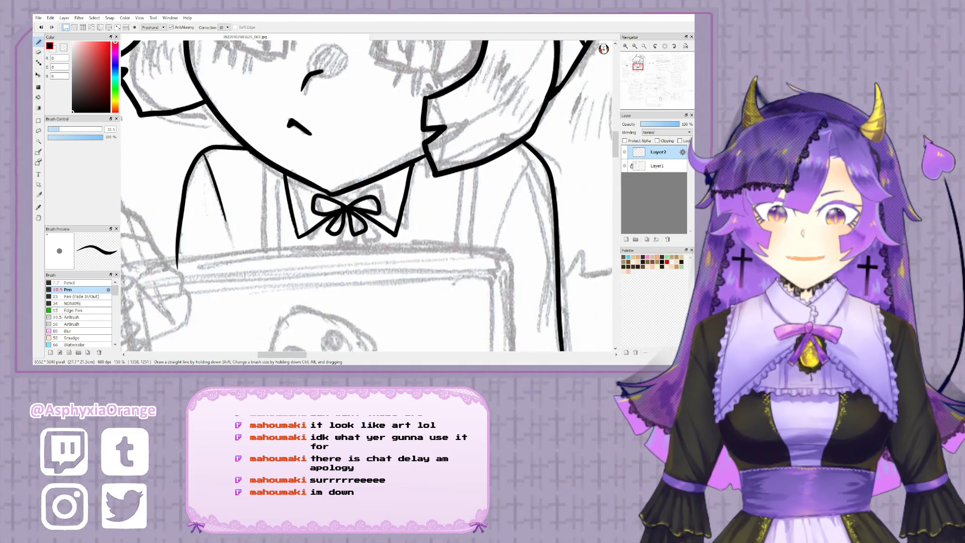
left_click_drag(251, 151, 259, 247)
key("ctrl+z")
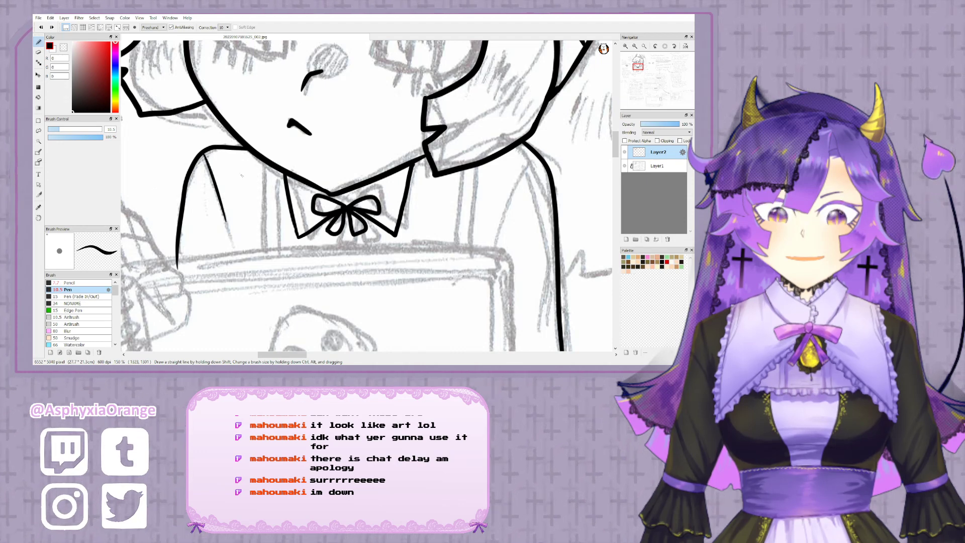
left_click_drag(250, 152, 262, 273)
key("ctrl+z")
left_click_drag(248, 152, 262, 293)
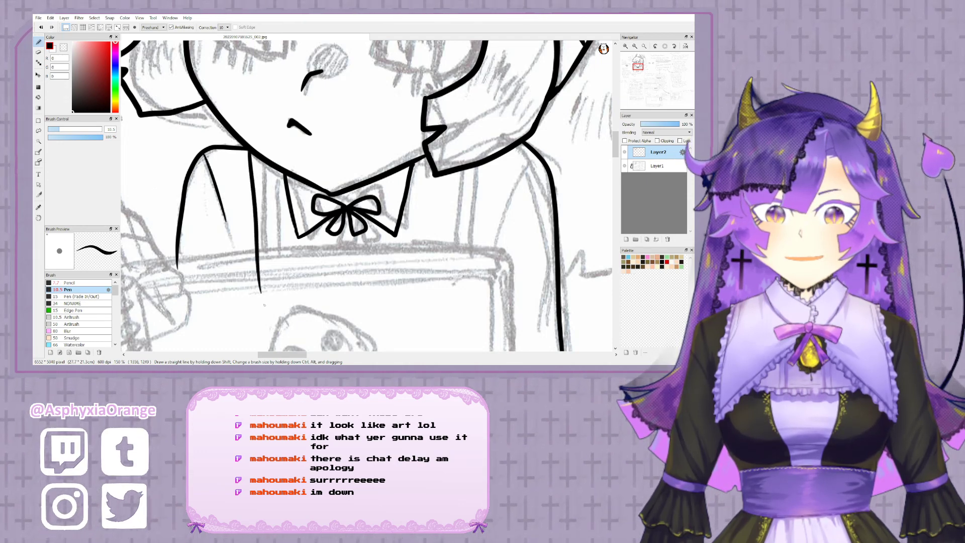
left_click_drag(276, 168, 286, 290)
- Ink the two lines of the right strap from the hair down over the tablet edge
left_click_drag(390, 249, 250, 237)
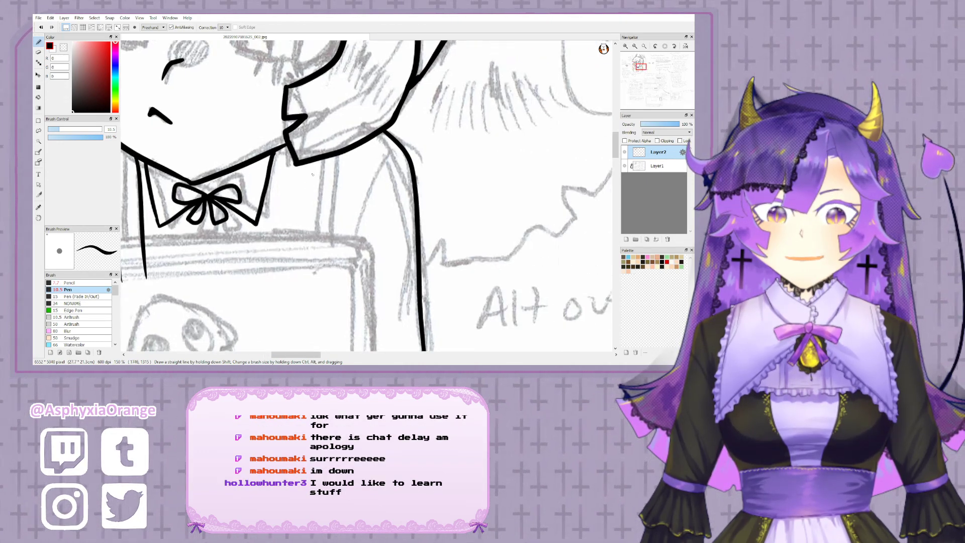
left_click_drag(312, 163, 304, 264)
left_click_drag(342, 153, 333, 264)
- Ink the left side and bottom edge of the torso, and clean up the lower right corner with the eraser
mouse_move(326, 256)
left_mouse_down()
mouse_move(367, 226)
mouse_move(458, 192)
left_mouse_up()
double_click(634, 46)
mouse_move(304, 204)
left_mouse_down()
mouse_move(310, 216)
mouse_move(281, 244)
mouse_move(282, 273)
mouse_move(450, 267)
left_mouse_up()
key("ctrl+z")
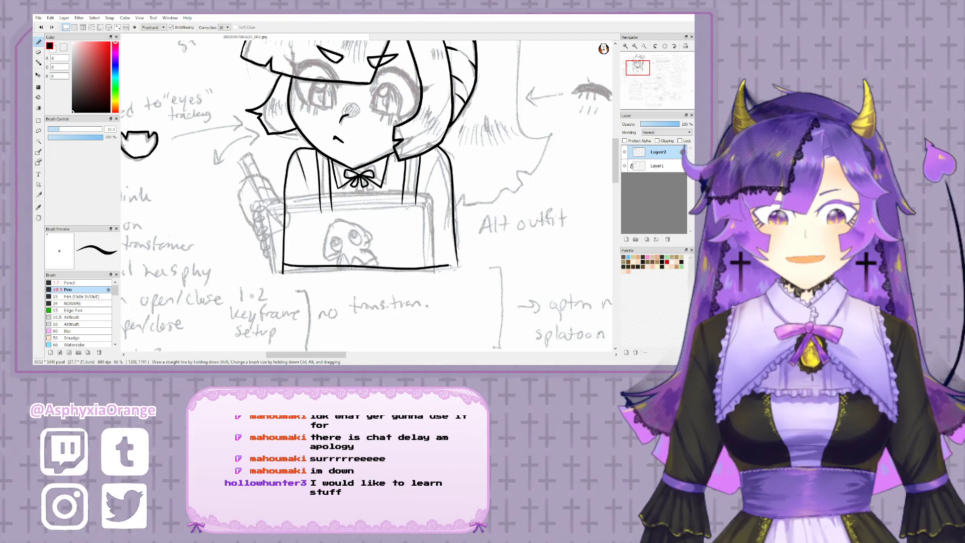
key("e")
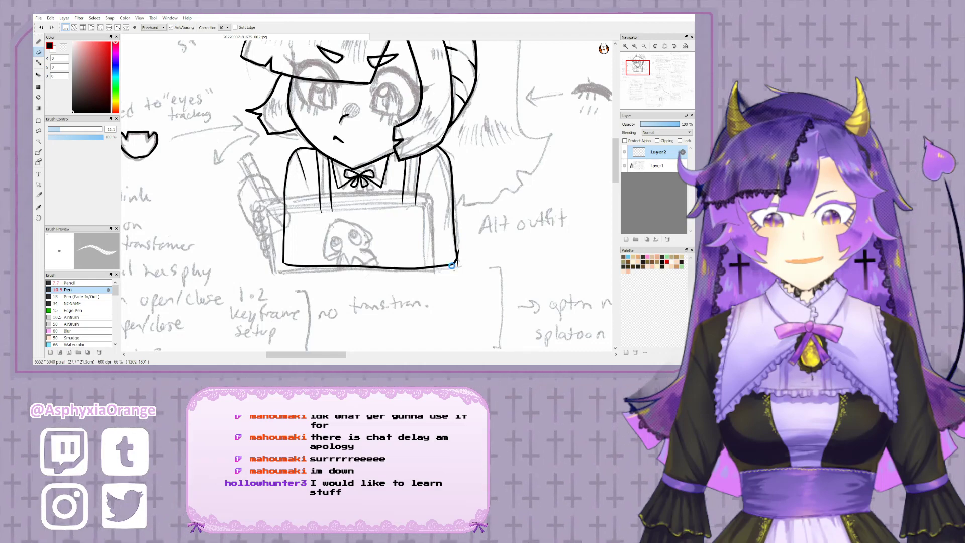
mouse_move(452, 266)
left_mouse_down()
mouse_move(285, 288)
mouse_move(293, 275)
left_mouse_up()
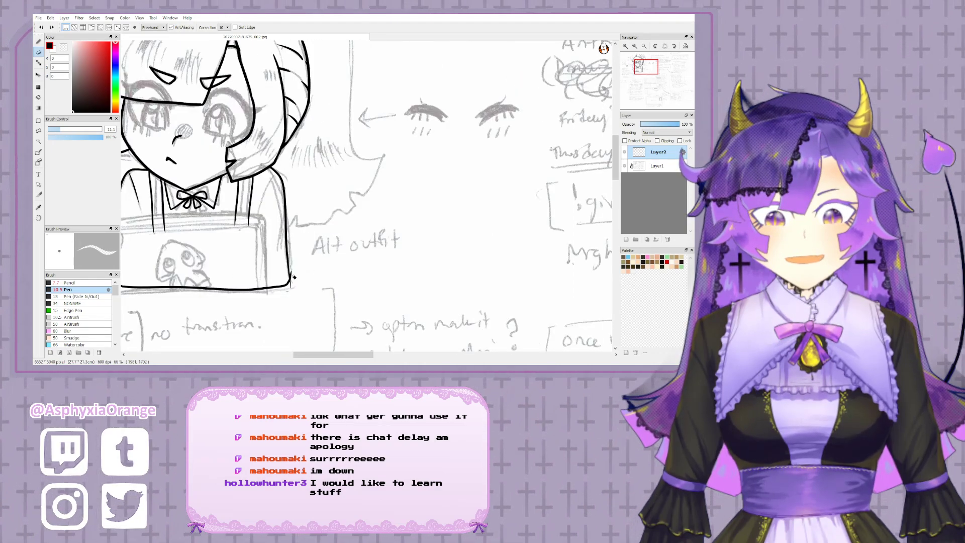
- Add a new layer above Layer2, then toggle Layer2's visibility and make it the active layer with the Pen ready
left_click_drag(430, 232, 512, 241)
key("b")
left_click_drag(399, 151, 416, 214)
left_click_drag(431, 162, 431, 233)
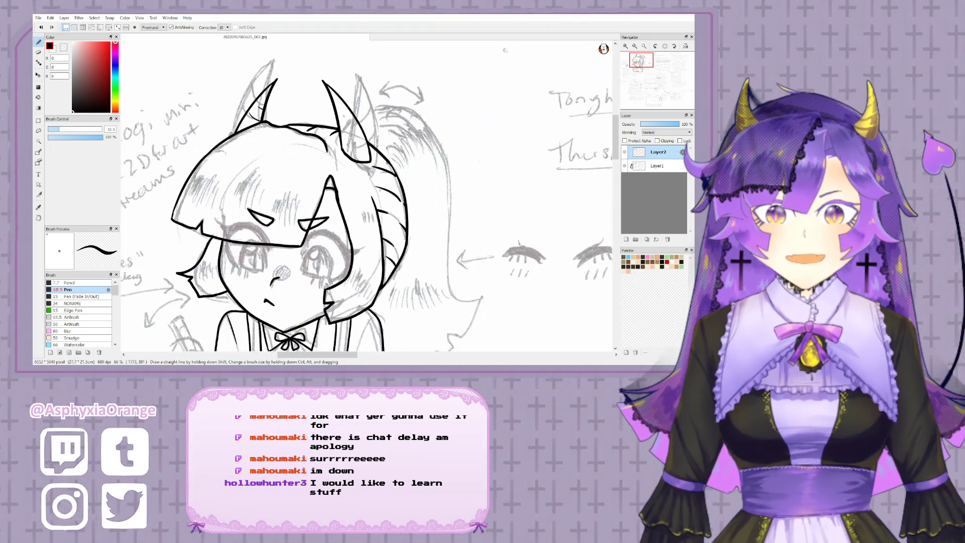
left_click_drag(485, 218, 512, 135)
left_click_drag(608, 226, 615, 197)
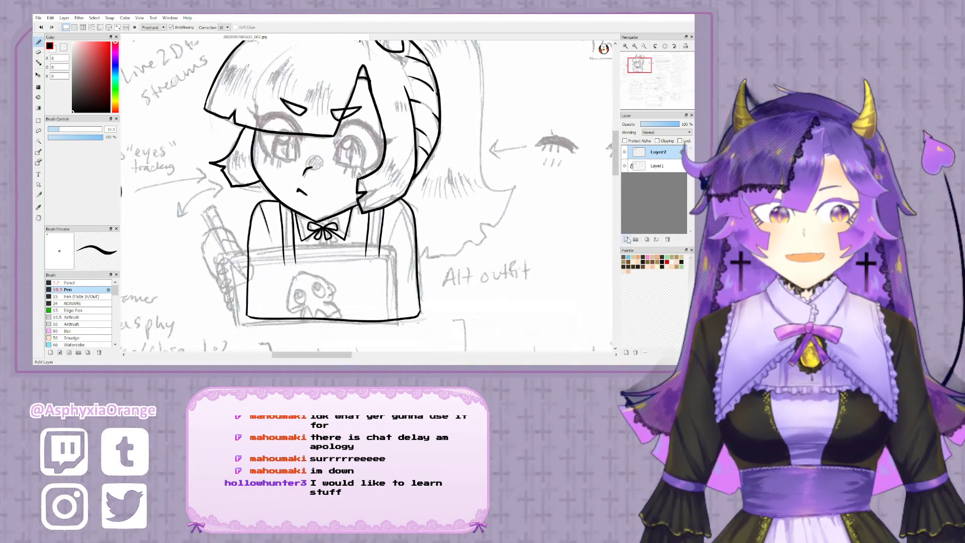
left_click(626, 239)
left_click_drag(389, 167, 483, 192)
left_click(626, 166)
left_click(626, 166)
left_click(628, 166)
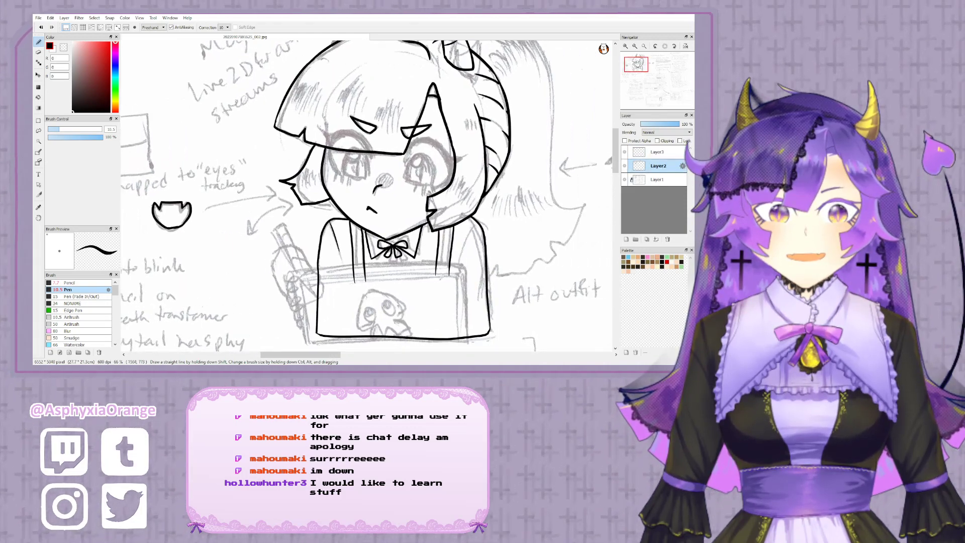
- Move the inked alternate mouth from Layer2 onto its own layer, check the separation by toggling layer visibility, and clear the selection
mouse_move(144, 183)
left_mouse_down()
mouse_move(225, 241)
mouse_move(198, 237)
left_mouse_up()
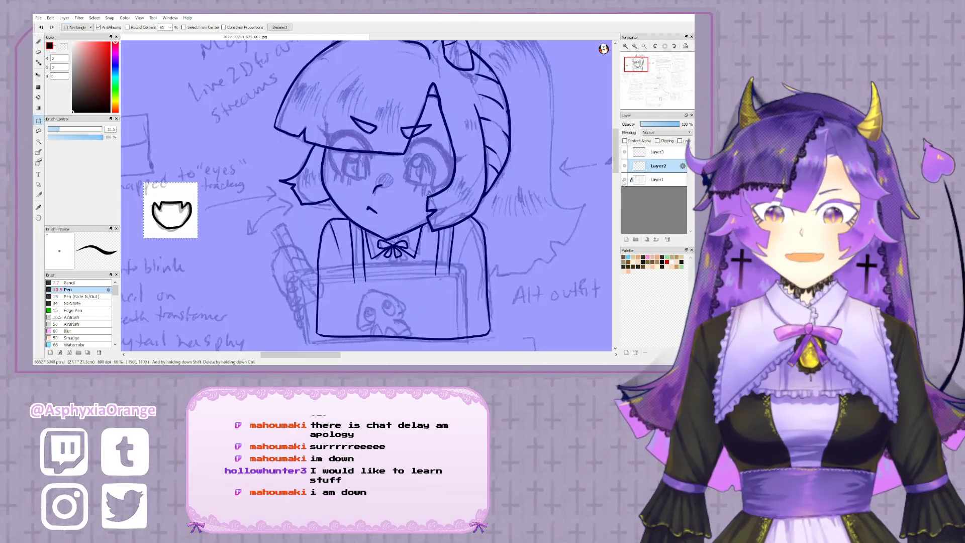
key("ctrl+v")
key("e")
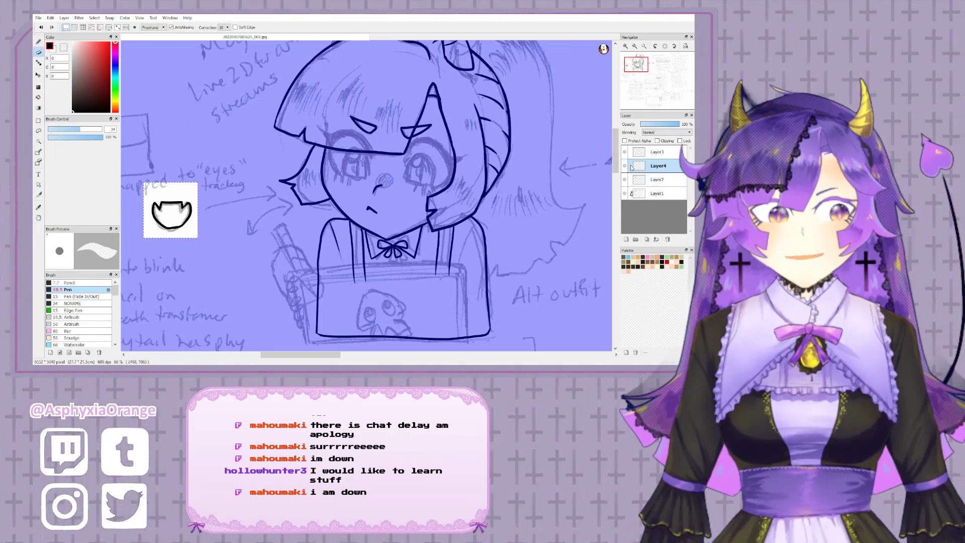
left_click(646, 182)
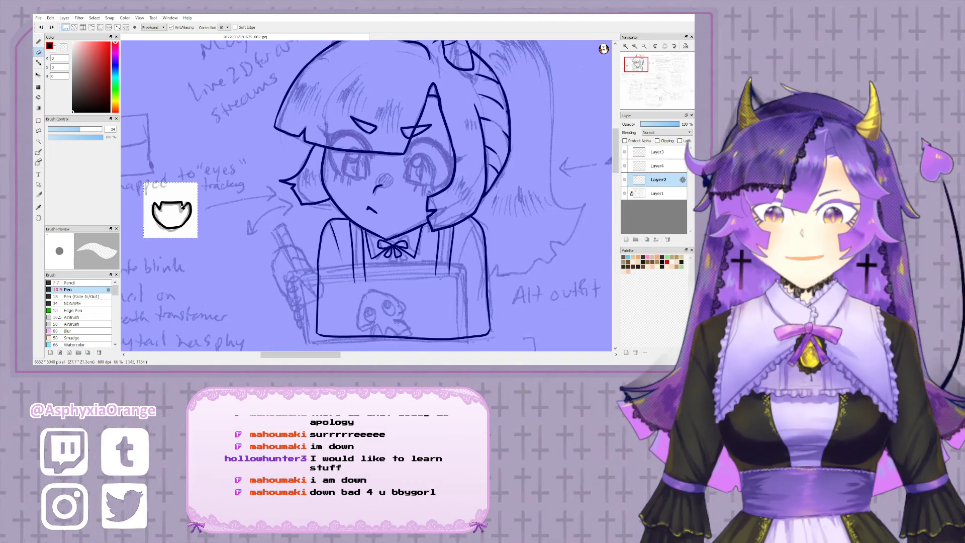
left_click(624, 180)
left_click(624, 165)
left_click(624, 180)
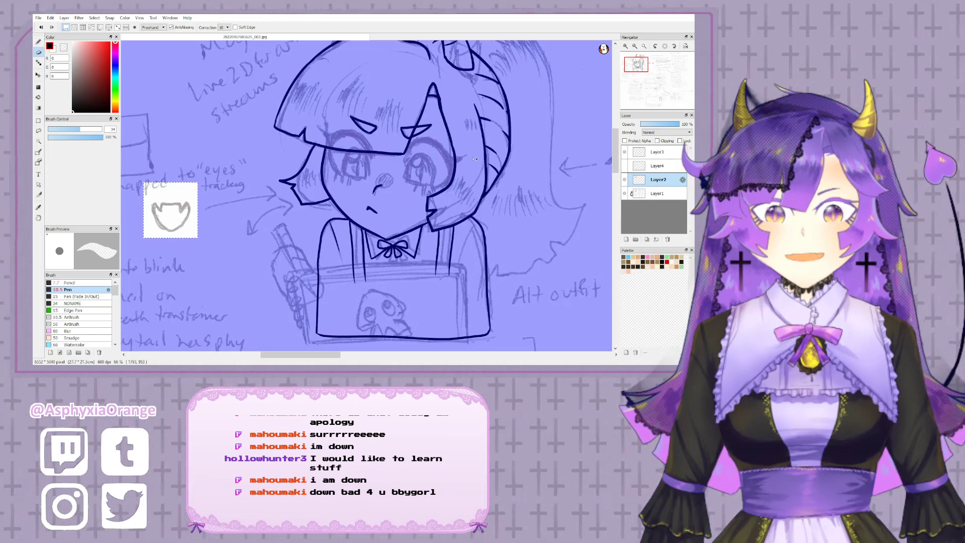
key("ctrl+d")
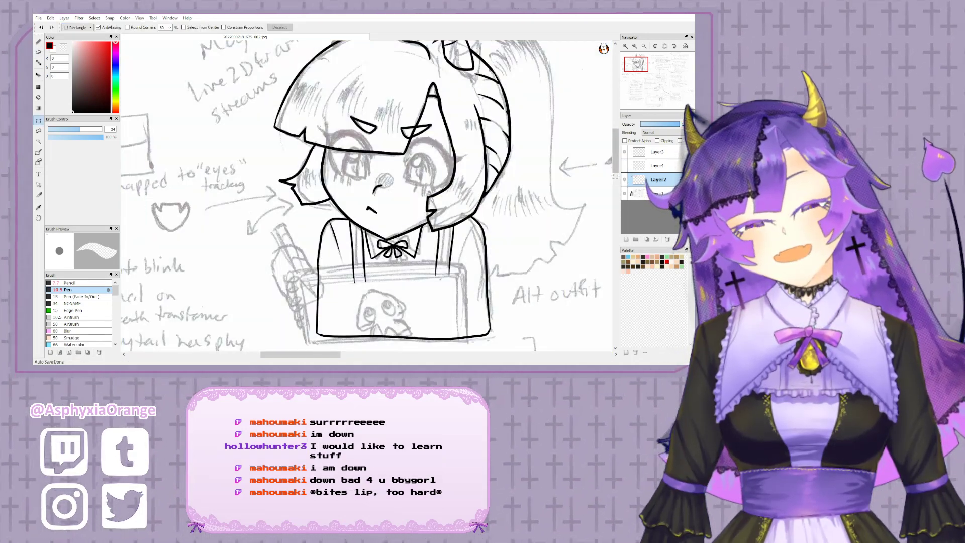
- Lock Layer2 and Layer4, and make Layer3 the active layer
left_click_drag(502, 188, 452, 204)
left_click(680, 142)
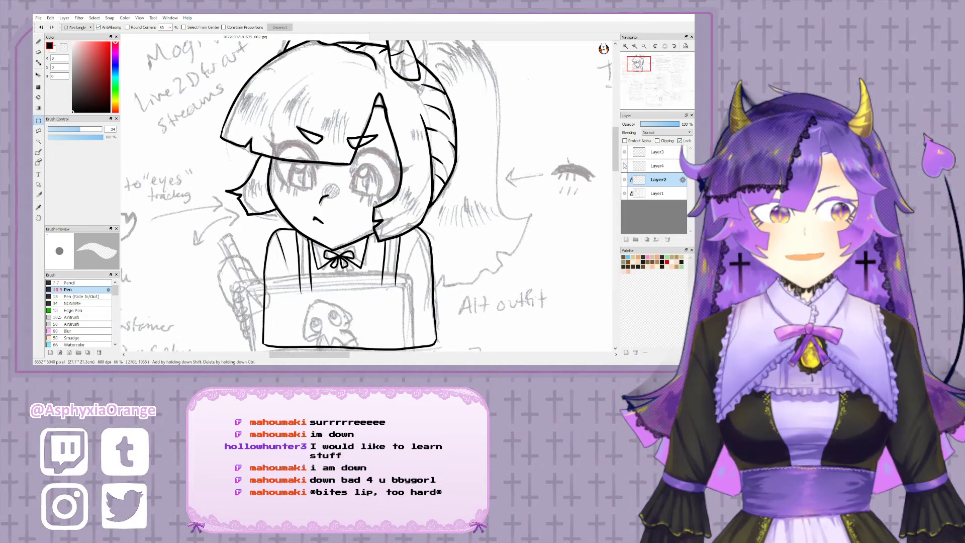
left_click(645, 165)
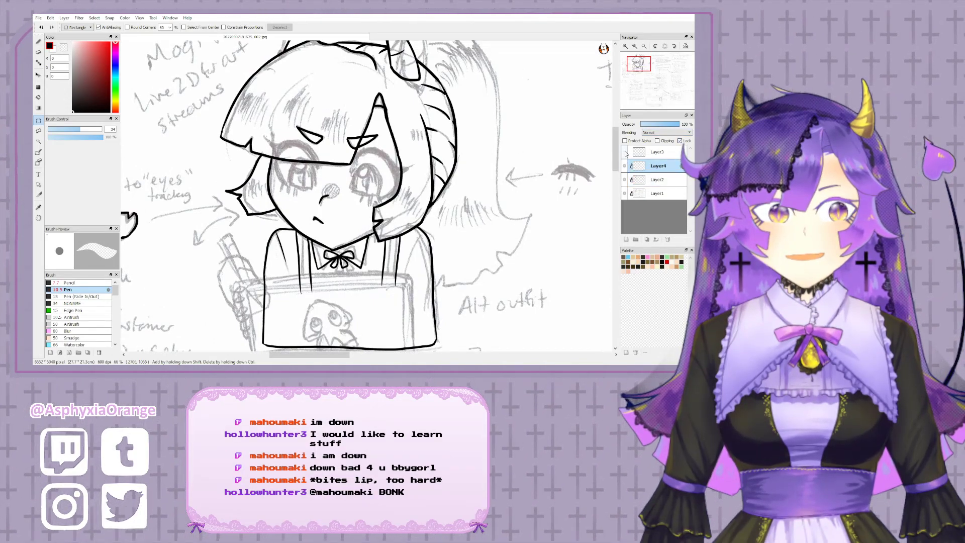
left_click(654, 154)
- Ink the notebook's top edge across the torso with the Pen on Layer3
left_click_drag(406, 216, 468, 150)
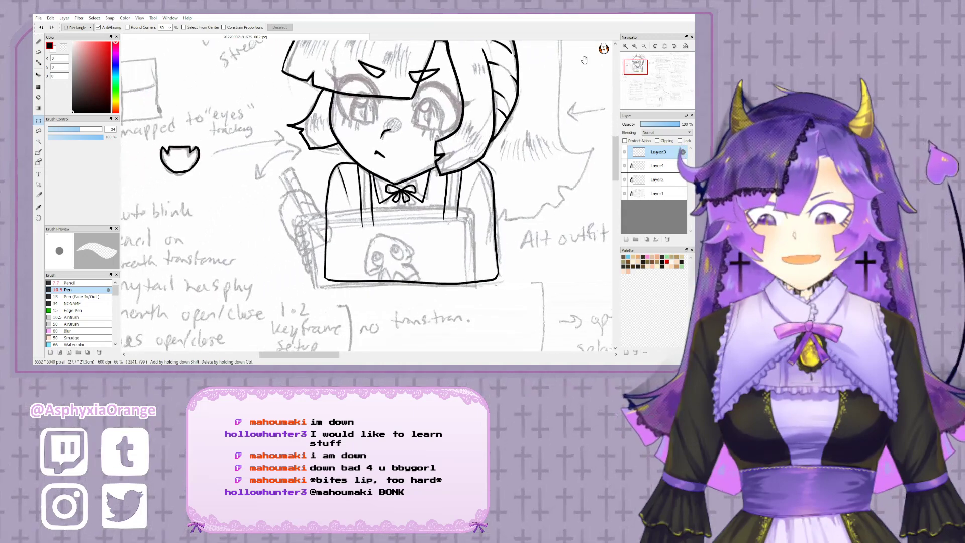
left_click(625, 46)
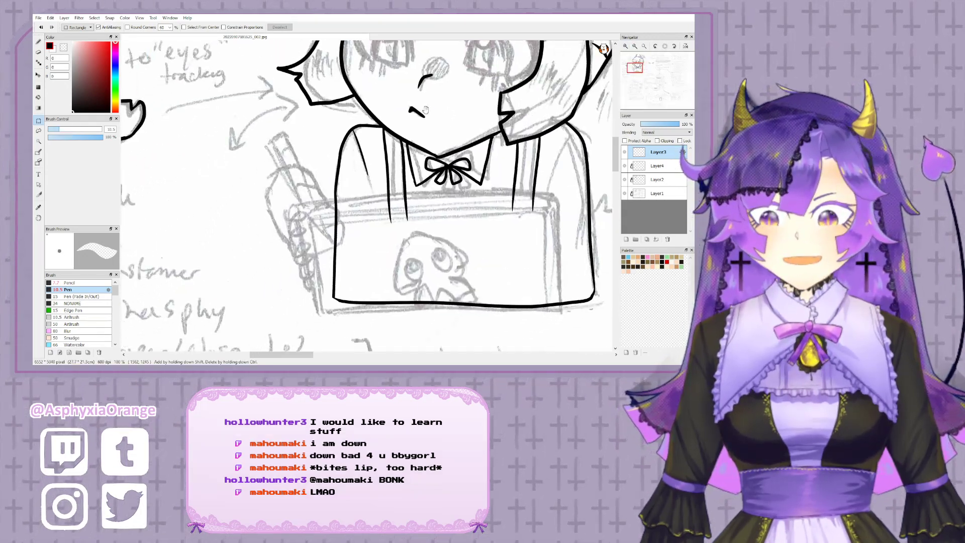
left_click(39, 44)
mouse_move(419, 215)
left_mouse_down()
mouse_move(346, 205)
mouse_move(345, 193)
left_mouse_up()
mouse_move(222, 185)
left_mouse_down()
mouse_move(326, 175)
mouse_move(476, 175)
left_mouse_up()
key("ctrl+z")
mouse_move(223, 184)
left_mouse_down()
mouse_move(346, 168)
mouse_move(478, 170)
left_mouse_up()
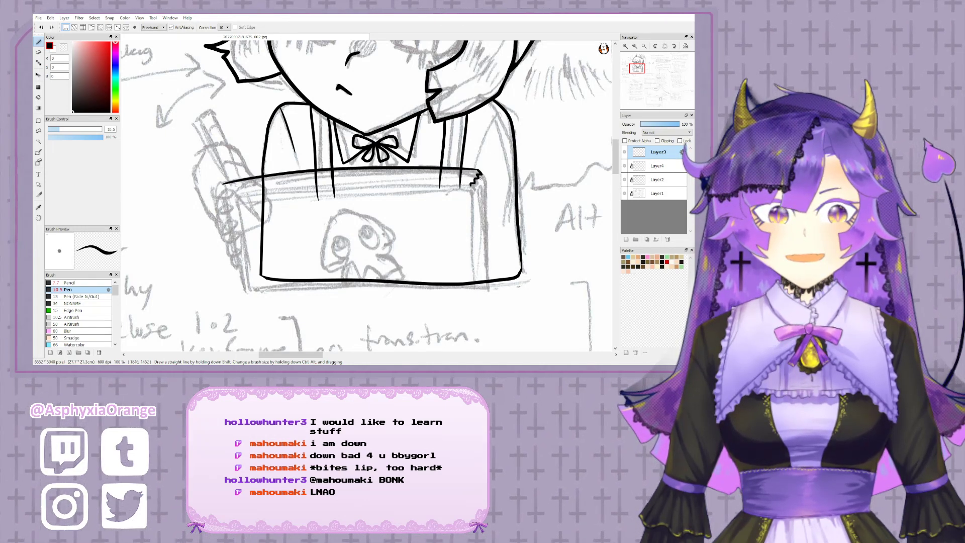
- Ink the notebook's right edge and inner border lines, with thin page lines along the top and right sides
left_click_drag(481, 172, 485, 281)
key("ctrl+z")
left_click_drag(482, 172, 492, 308)
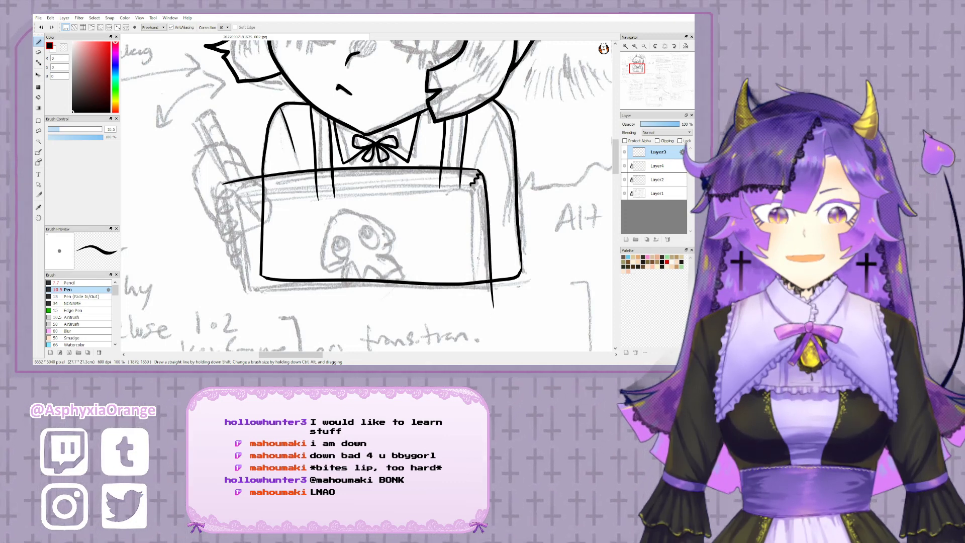
left_click_drag(471, 185, 474, 305)
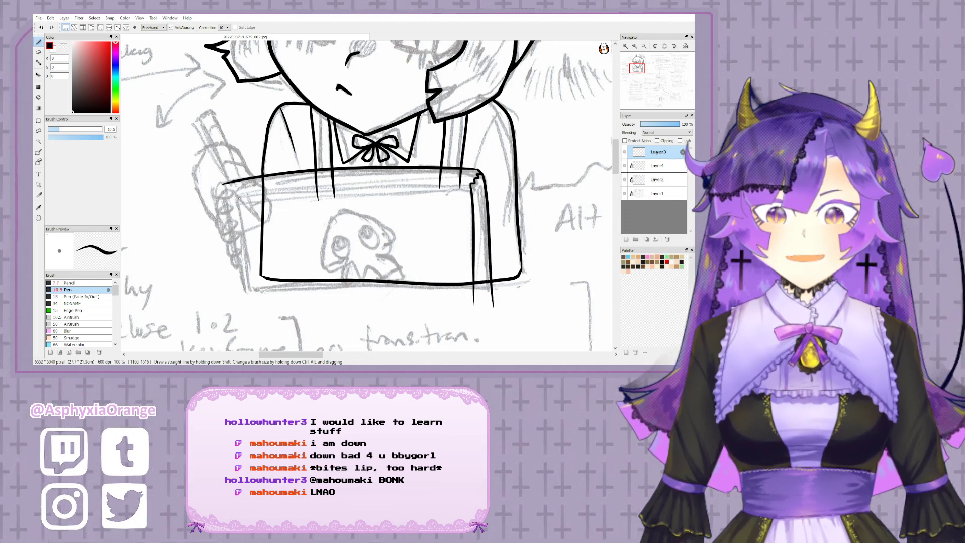
mouse_move(229, 196)
left_mouse_down()
mouse_move(472, 185)
mouse_move(368, 175)
mouse_move(434, 176)
left_mouse_up()
mouse_move(346, 185)
left_mouse_down()
mouse_move(423, 179)
mouse_move(482, 233)
mouse_move(481, 298)
left_mouse_up()
- Ink the notebook's left edge, redrawing it until it runs nearly vertical, and erase the overshoot at the upper left corner
left_click_drag(447, 276, 497, 259)
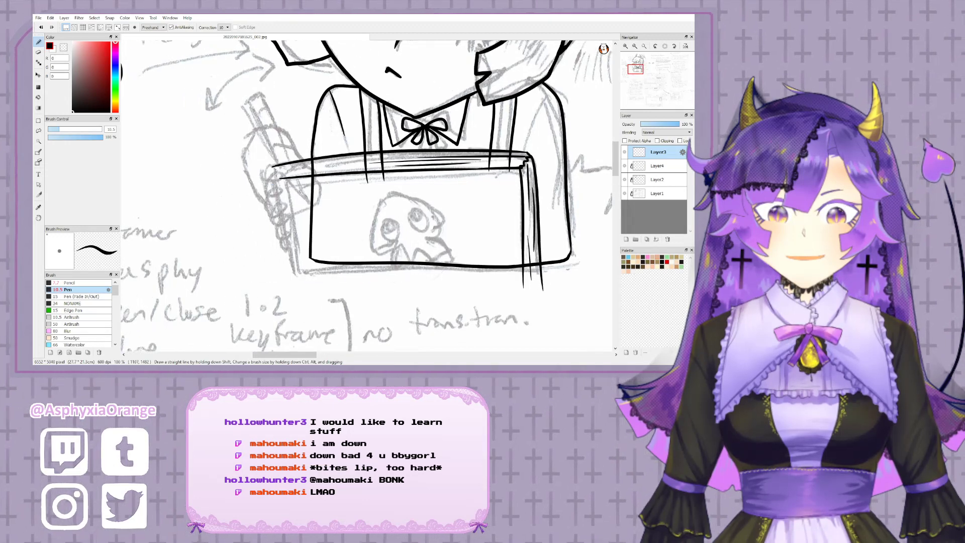
left_click_drag(275, 170, 283, 244)
key("ctrl+z")
left_click_drag(276, 166, 301, 280)
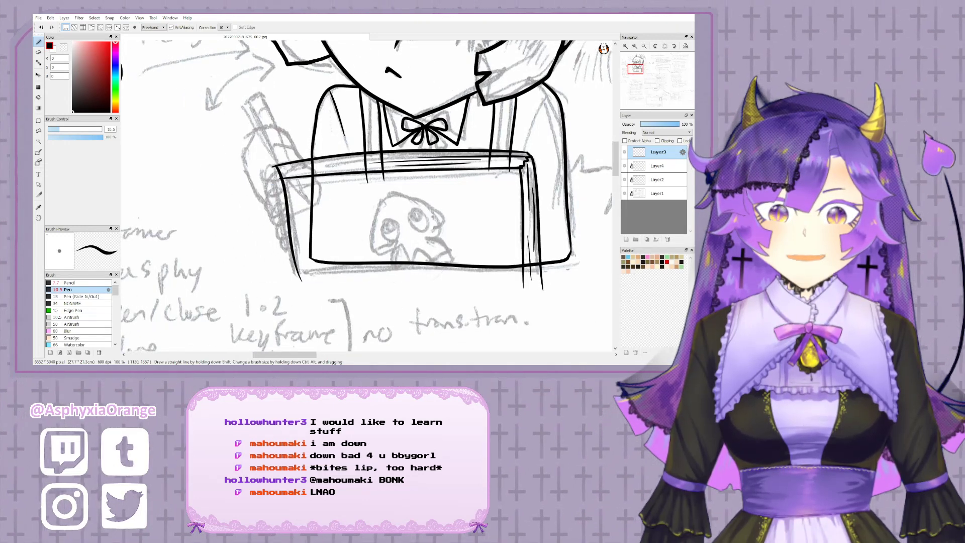
key("ctrl+z")
left_click_drag(278, 165, 290, 279)
key("ctrl+z")
left_click_drag(283, 162, 294, 273)
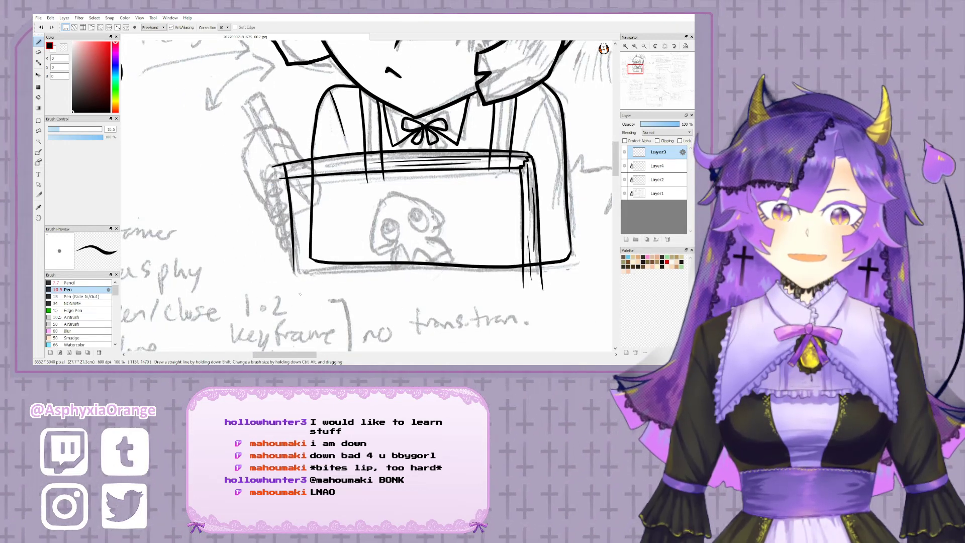
key("ctrl+z")
left_click_drag(285, 161, 289, 274)
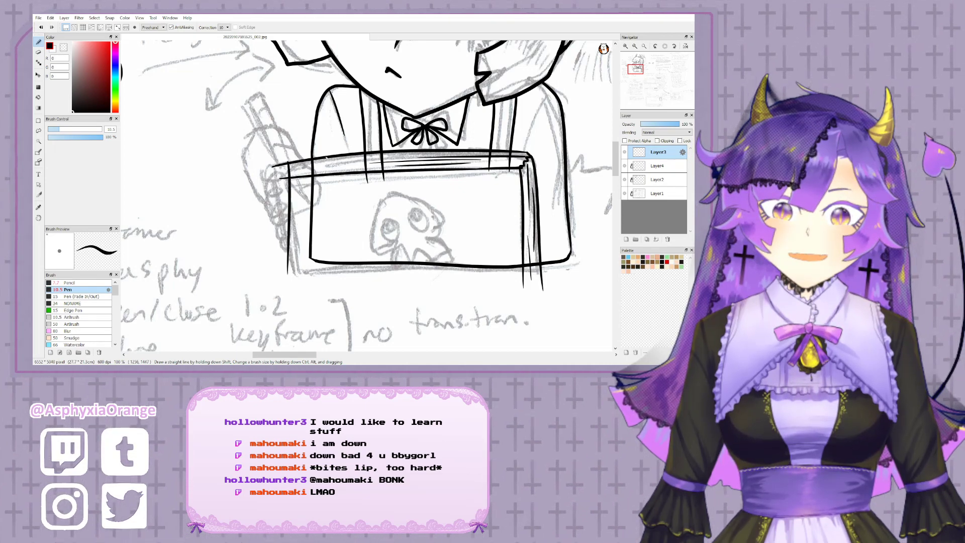
key("e")
left_click_drag(271, 161, 287, 181)
key("b")
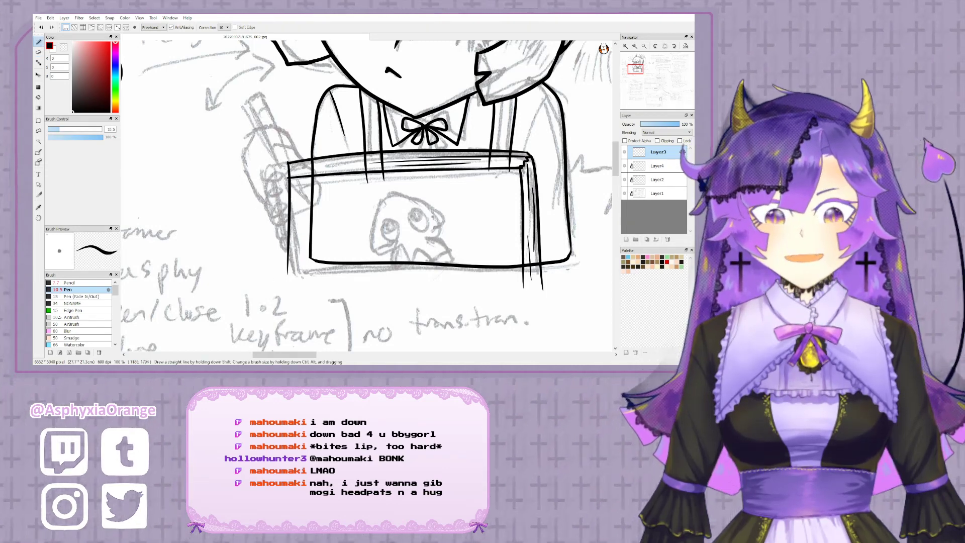
- Ink the notebook's bottom edge below the torso line and erase the overshoot at the lower right corner
mouse_move(288, 272)
left_mouse_down()
mouse_move(291, 283)
mouse_move(543, 268)
left_mouse_up()
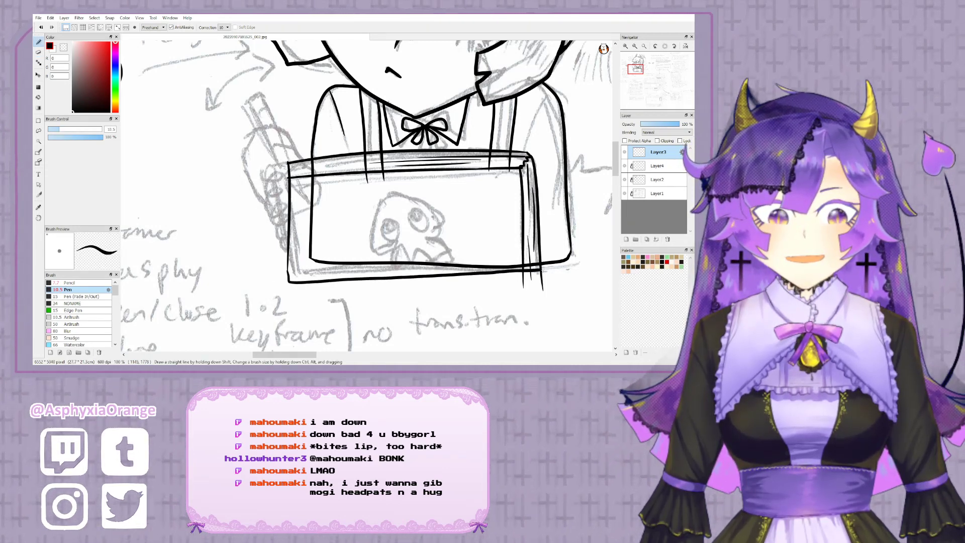
key("ctrl+z")
mouse_move(288, 268)
left_mouse_down()
mouse_move(296, 289)
mouse_move(547, 282)
left_mouse_up()
key("e")
left_click_drag(278, 248, 129, 258)
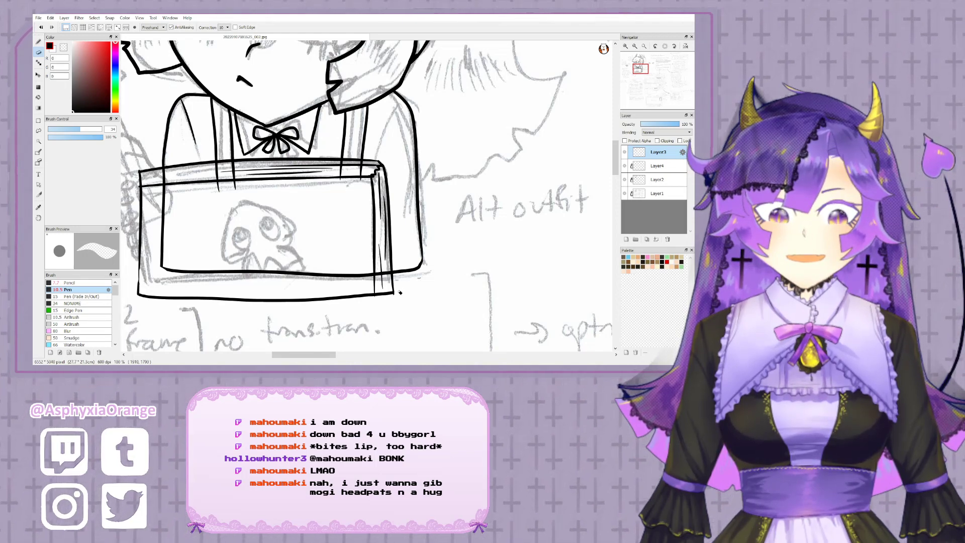
key("b")
- Ink the looping spiral binding down the notebook's left edge
mouse_move(402, 286)
left_mouse_down()
mouse_move(507, 291)
mouse_move(487, 290)
left_mouse_up()
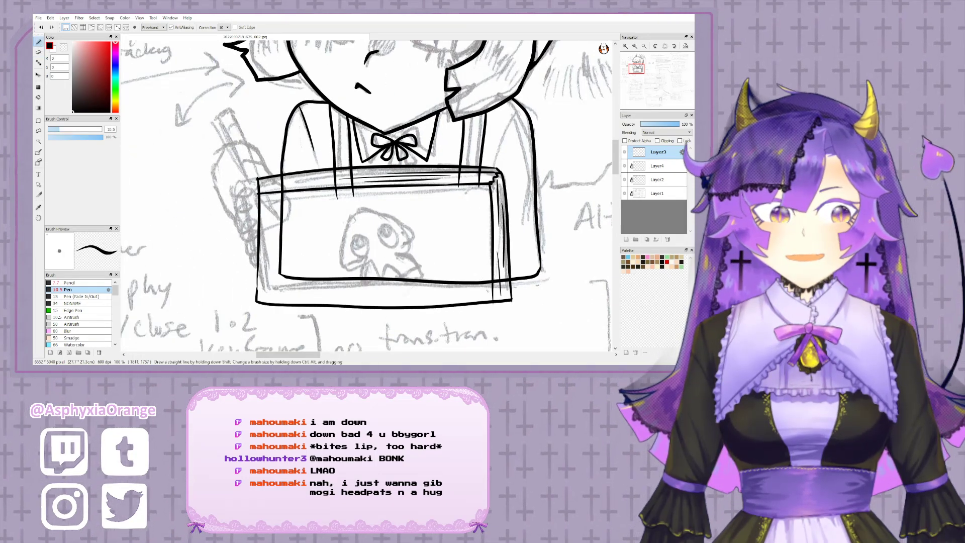
left_click_drag(378, 184, 425, 174)
mouse_move(284, 177)
left_mouse_down()
mouse_move(235, 156)
mouse_move(265, 160)
mouse_move(252, 174)
mouse_move(267, 183)
mouse_move(251, 239)
mouse_move(262, 235)
mouse_move(254, 260)
mouse_move(272, 276)
left_mouse_up()
left_click_drag(409, 206, 384, 234)
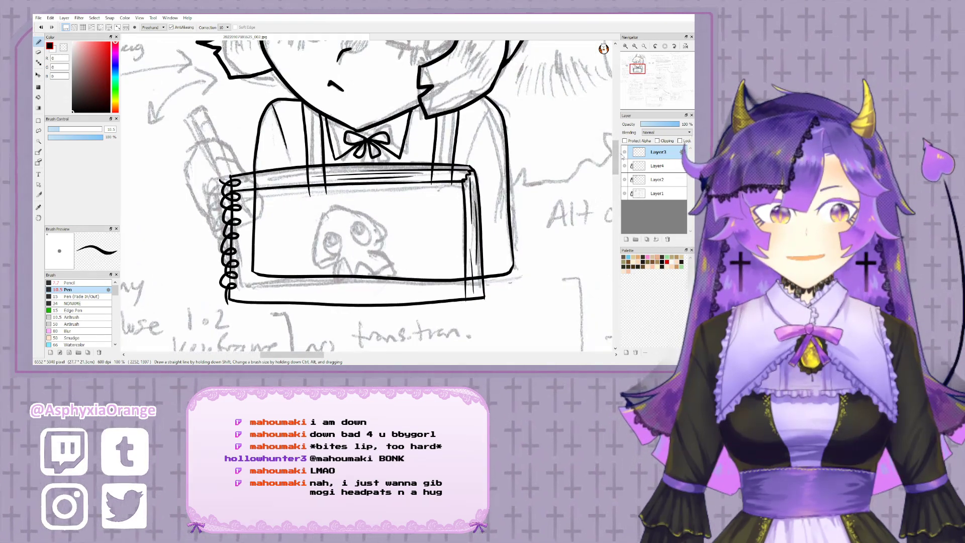
- Lock the notebook layer and rename the three line art layers Ntoebook, M2 and Base
left_click(624, 153)
left_click(624, 153)
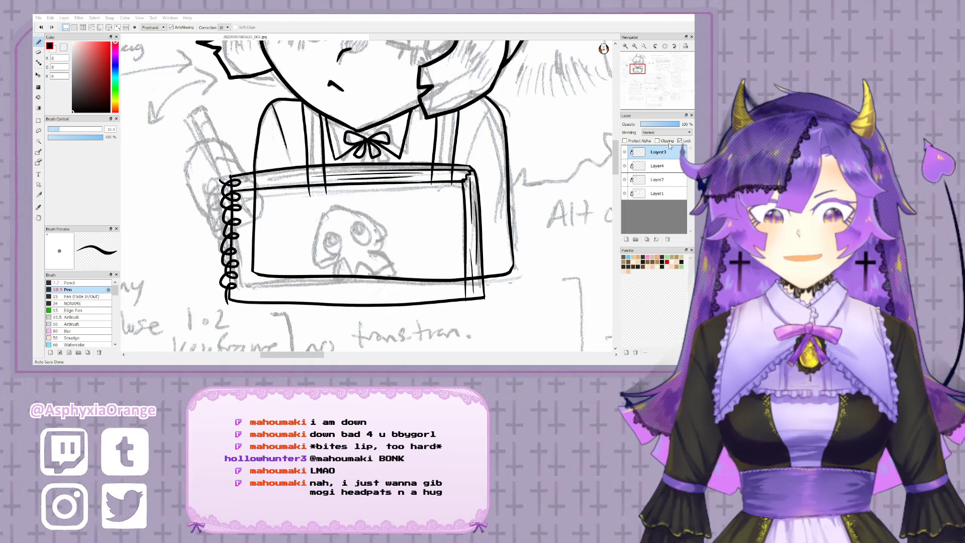
left_click(625, 166)
left_click_drag(538, 159, 589, 240)
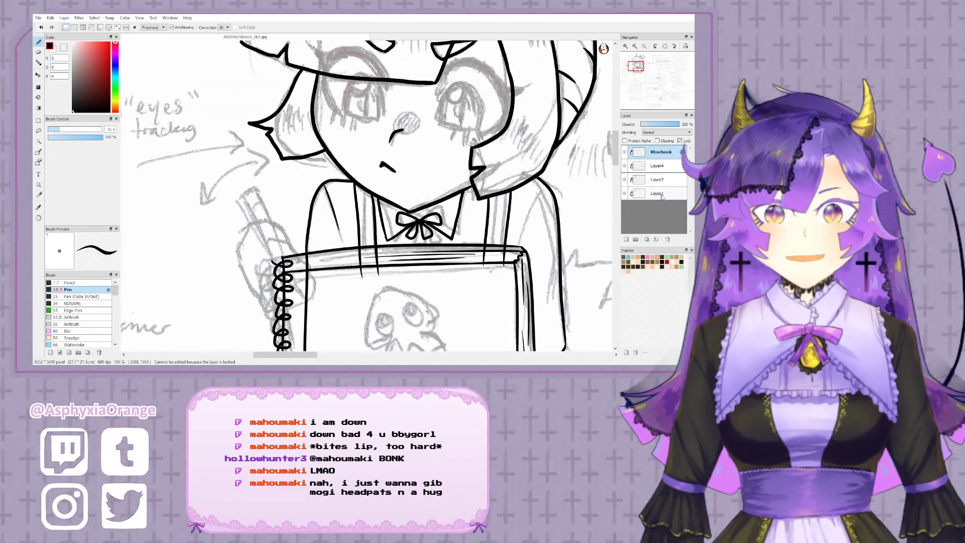
left_click(658, 162)
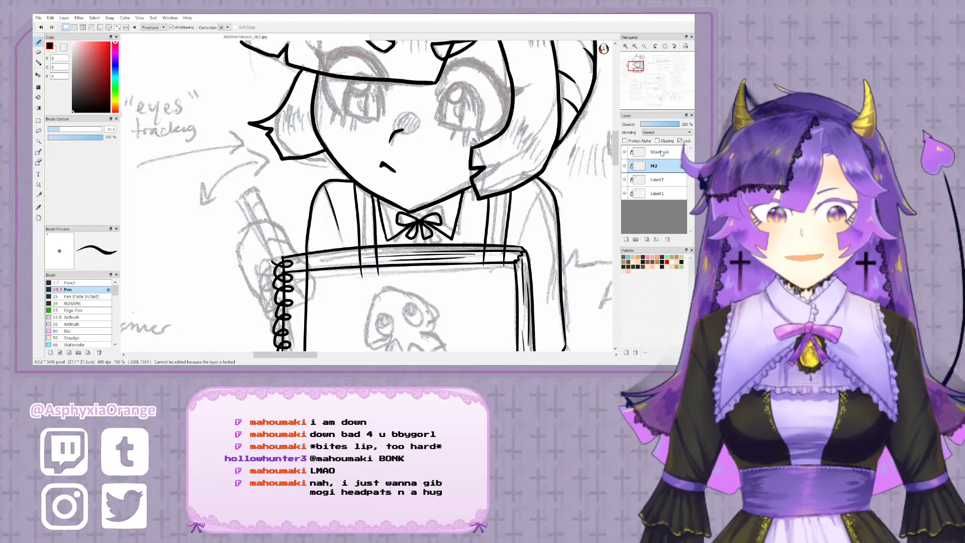
left_click(625, 180)
left_click(624, 180)
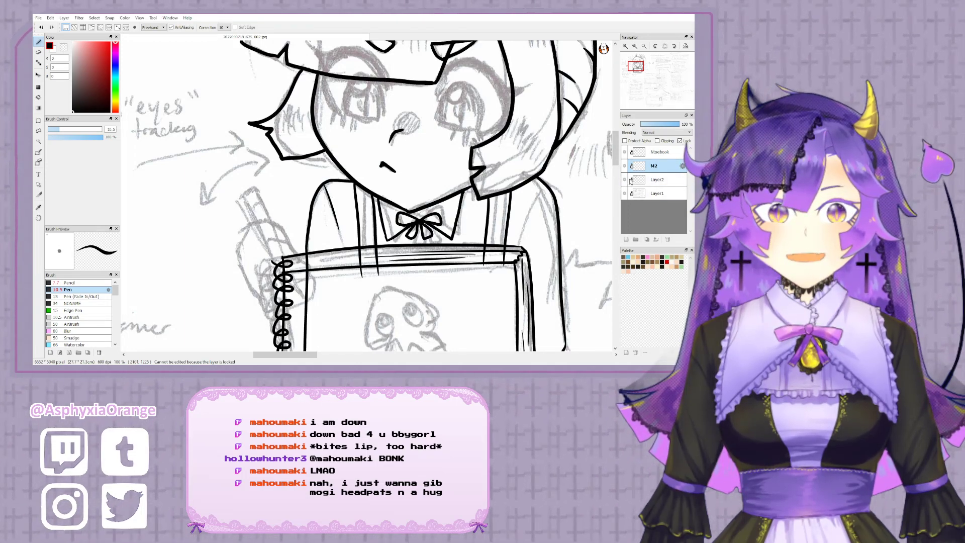
left_click(652, 181)
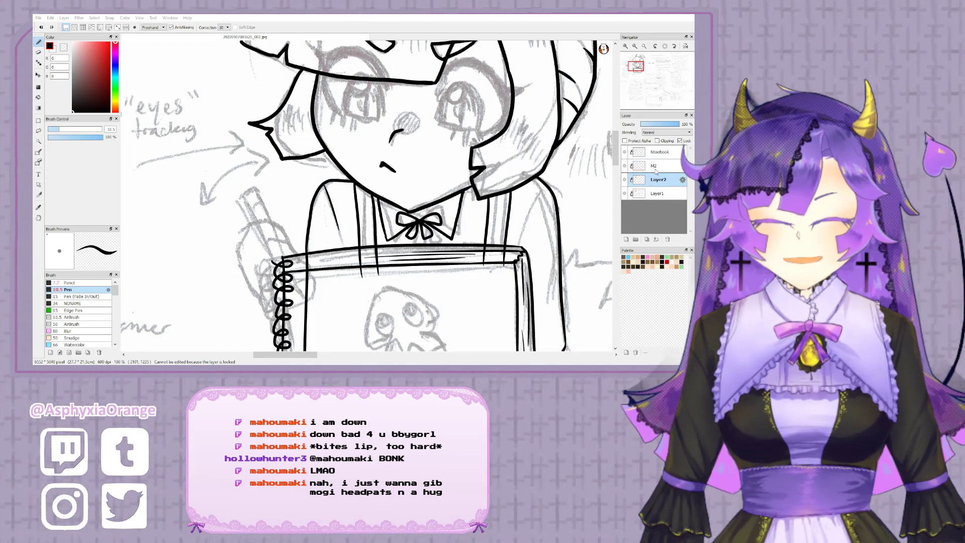
left_click_drag(477, 208, 430, 158)
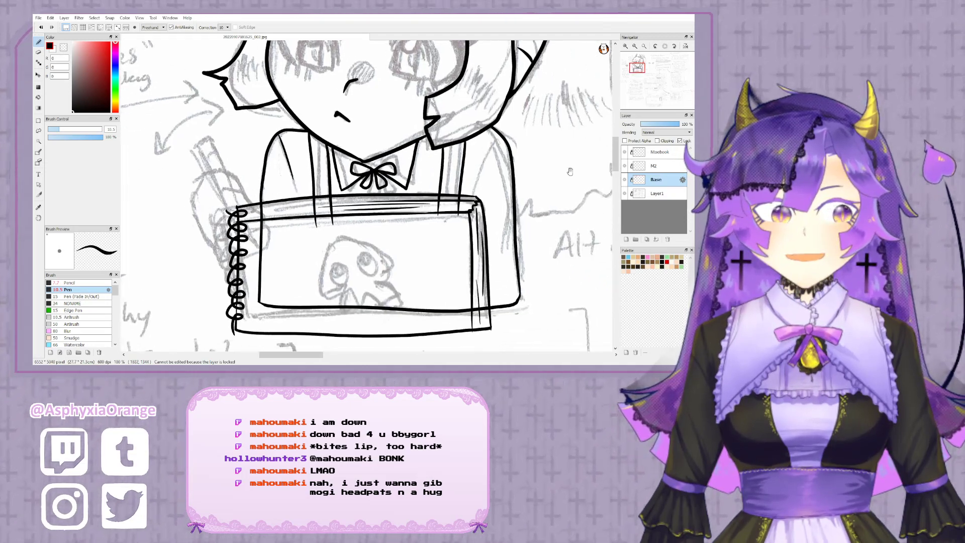
- Toggle the visibility of the sketch on Layer1 and add a new layer directly above it, below Base
left_click(625, 194)
left_click(625, 194)
left_click_drag(528, 135, 485, 220)
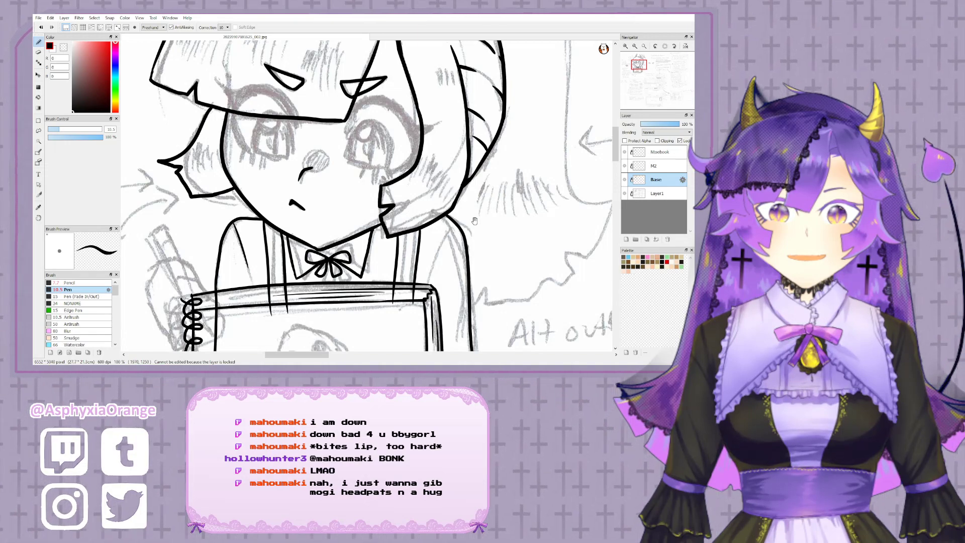
left_click_drag(427, 244, 499, 194)
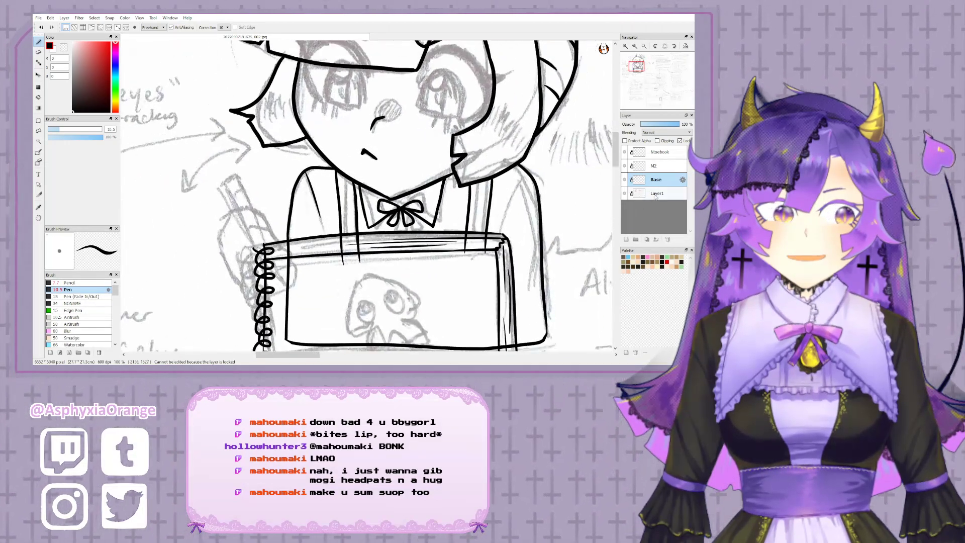
left_click(654, 194)
left_click(626, 240)
- Ink the outline of the hand at the notebook's upper left corner, including the finger lines and wrist
left_click_drag(456, 249, 508, 216)
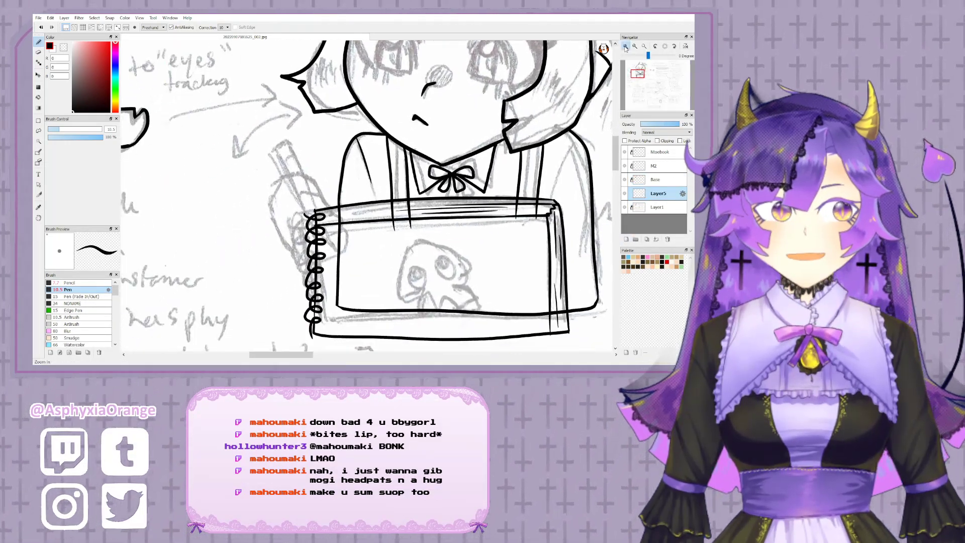
left_click(626, 46)
left_click_drag(345, 146, 394, 104)
mouse_move(269, 182)
left_mouse_down()
mouse_move(302, 127)
mouse_move(351, 129)
mouse_move(370, 154)
left_mouse_up()
left_click_drag(312, 151, 384, 176)
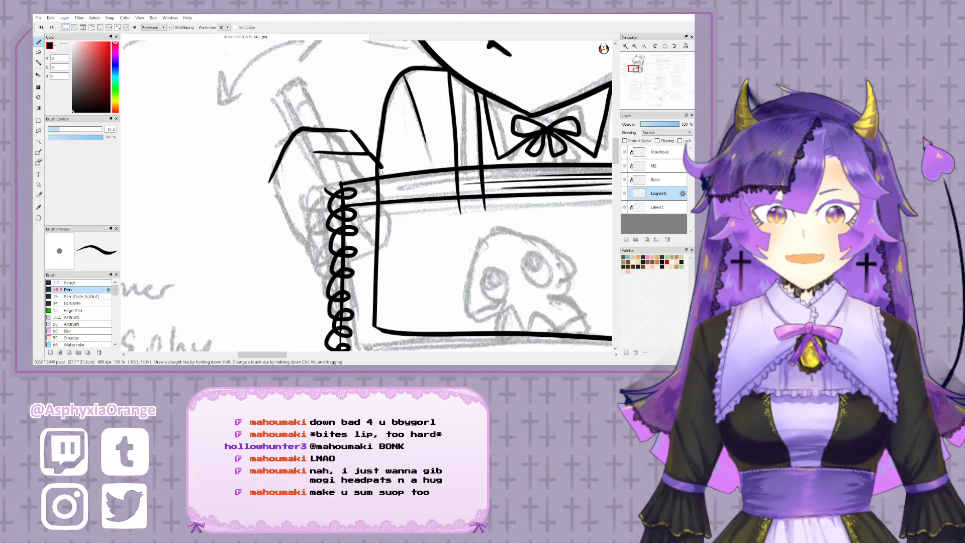
mouse_move(321, 178)
left_mouse_down()
mouse_move(386, 174)
mouse_move(399, 226)
mouse_move(381, 232)
mouse_move(382, 209)
mouse_move(378, 268)
left_mouse_up()
mouse_move(270, 179)
left_mouse_down()
mouse_move(312, 279)
mouse_move(378, 284)
mouse_move(380, 274)
left_mouse_up()
left_click_drag(417, 231, 346, 152)
- Ink the ruffled cuff on both sides of the wrist and add short fold lines inside the ruffles
mouse_move(236, 195)
left_mouse_down()
mouse_move(227, 233)
mouse_move(298, 300)
left_mouse_up()
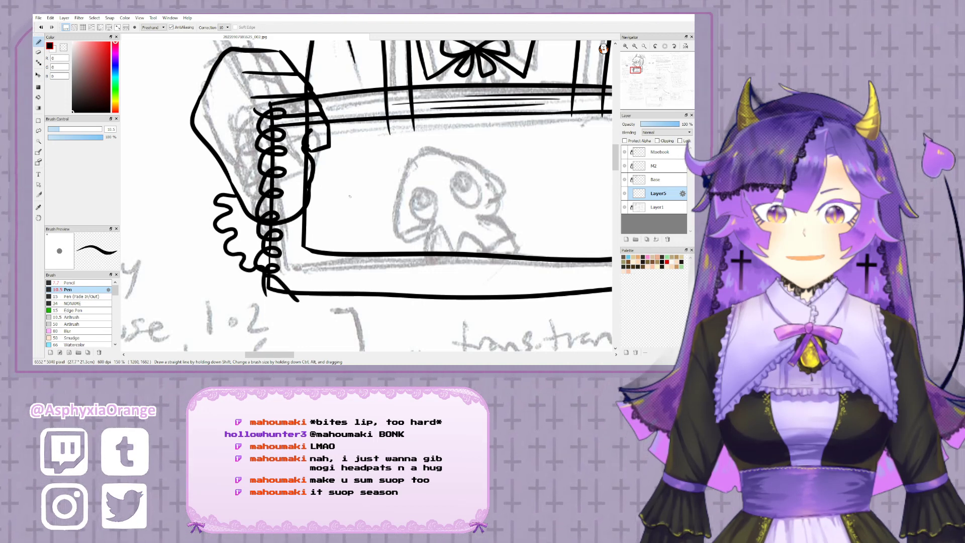
mouse_move(313, 186)
left_mouse_down()
mouse_move(355, 197)
mouse_move(361, 233)
mouse_move(409, 289)
left_mouse_up()
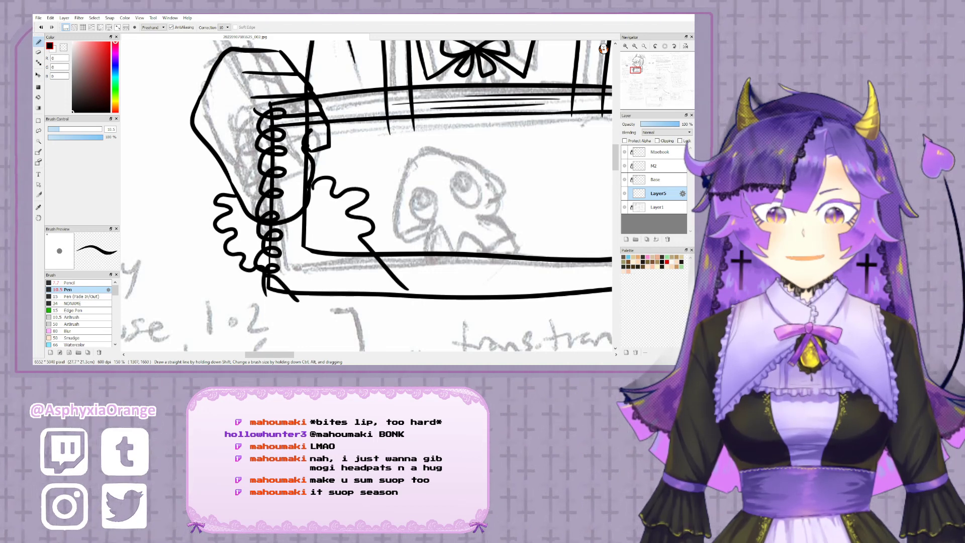
mouse_move(224, 220)
left_mouse_down()
mouse_move(243, 216)
mouse_move(240, 205)
mouse_move(256, 257)
left_mouse_up()
left_click_drag(327, 185, 313, 206)
left_click_drag(342, 197, 319, 224)
mouse_move(361, 210)
left_mouse_down()
mouse_move(338, 224)
mouse_move(350, 241)
left_mouse_up()
- Ink the sleeve outline extending from the ruffled cuff to a rounded end below the notebook
mouse_move(299, 300)
left_mouse_down()
mouse_move(271, 250)
mouse_move(347, 321)
left_mouse_up()
left_click_drag(424, 292, 379, 242)
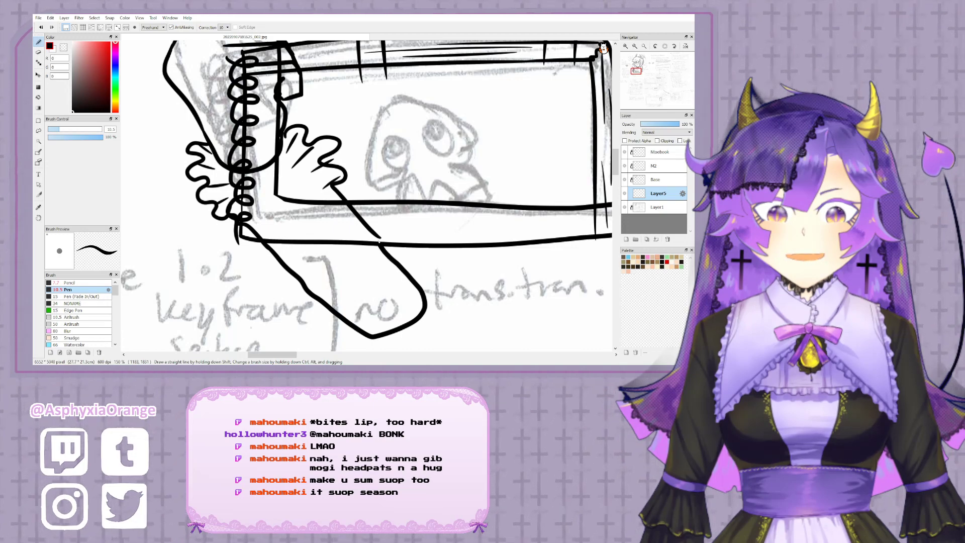
left_click_drag(374, 98, 407, 257)
left_click_drag(293, 126, 298, 133)
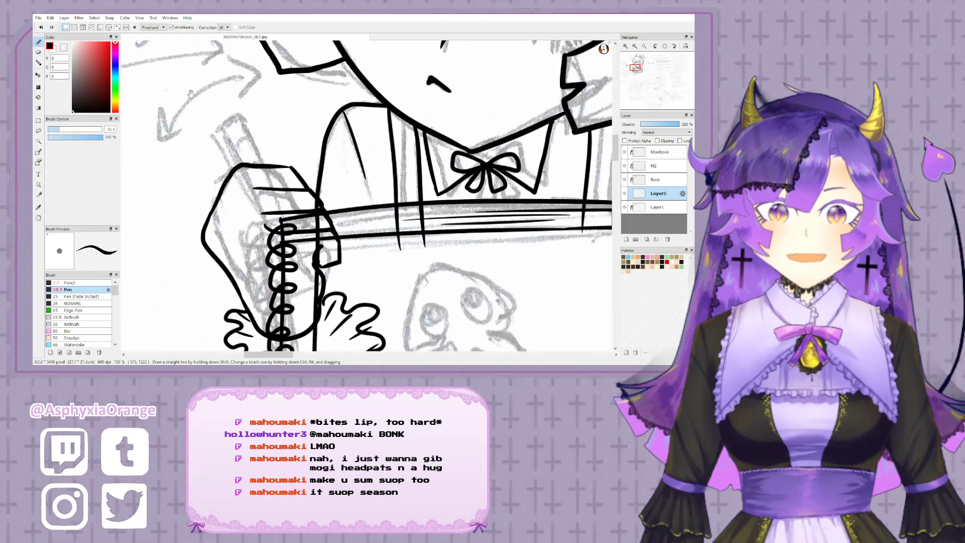
- Ink the pen sticking up above the hand, including its rounded end, pocket clip and small markings on the barrel
mouse_move(229, 172)
left_mouse_down()
mouse_move(209, 126)
mouse_move(230, 121)
mouse_move(254, 164)
left_mouse_up()
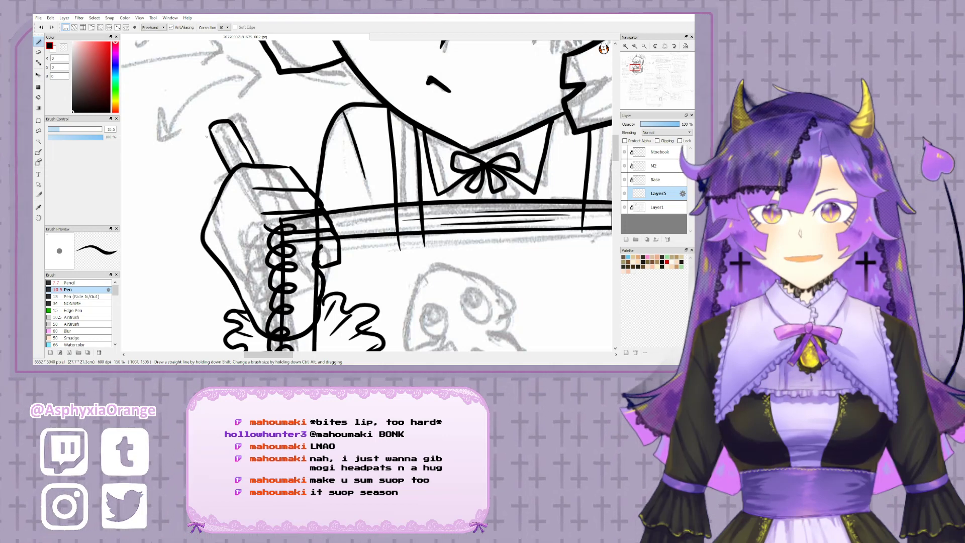
left_click_drag(201, 131, 216, 167)
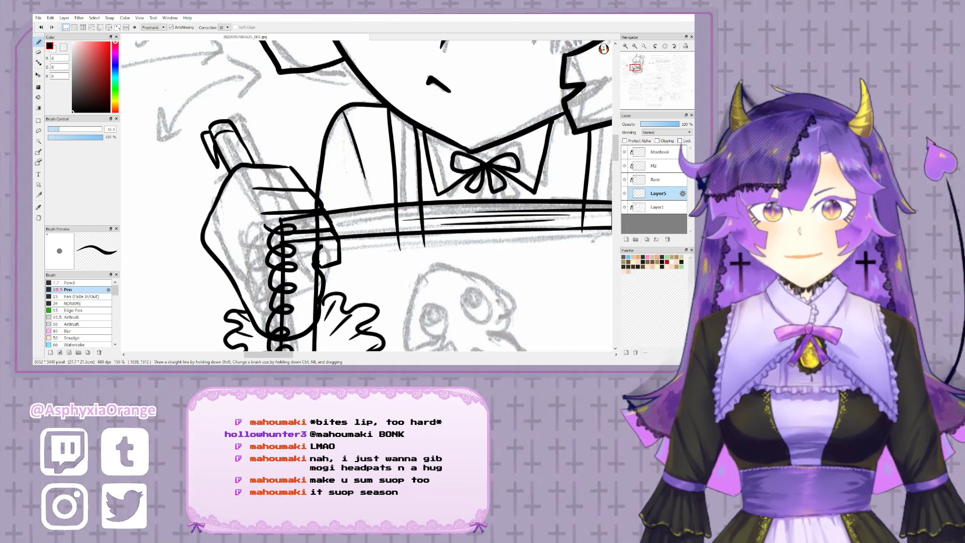
left_click_drag(232, 144, 231, 152)
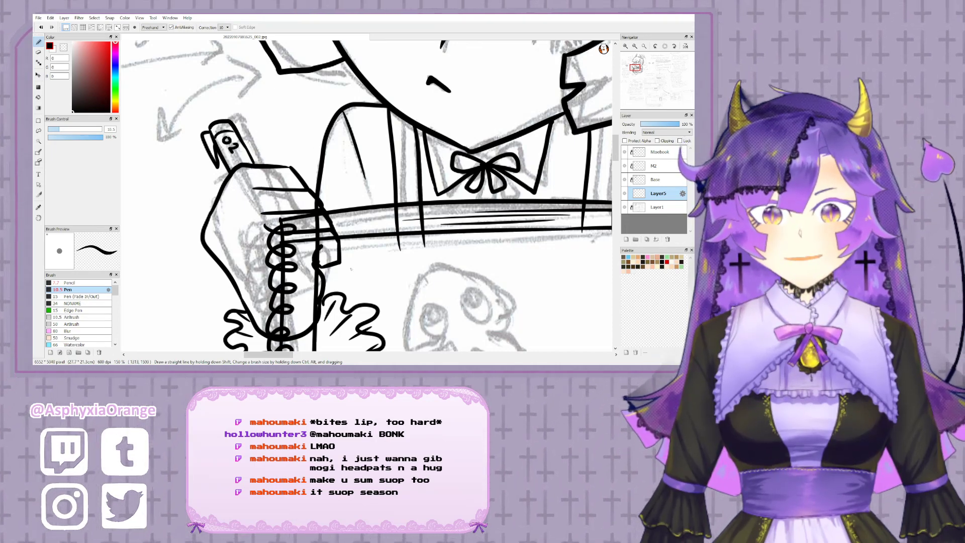
left_click_drag(339, 225, 294, 156)
mouse_move(316, 257)
left_mouse_down()
mouse_move(258, 190)
mouse_move(275, 179)
left_mouse_up()
key("ctrl+z")
key("ctrl+z")
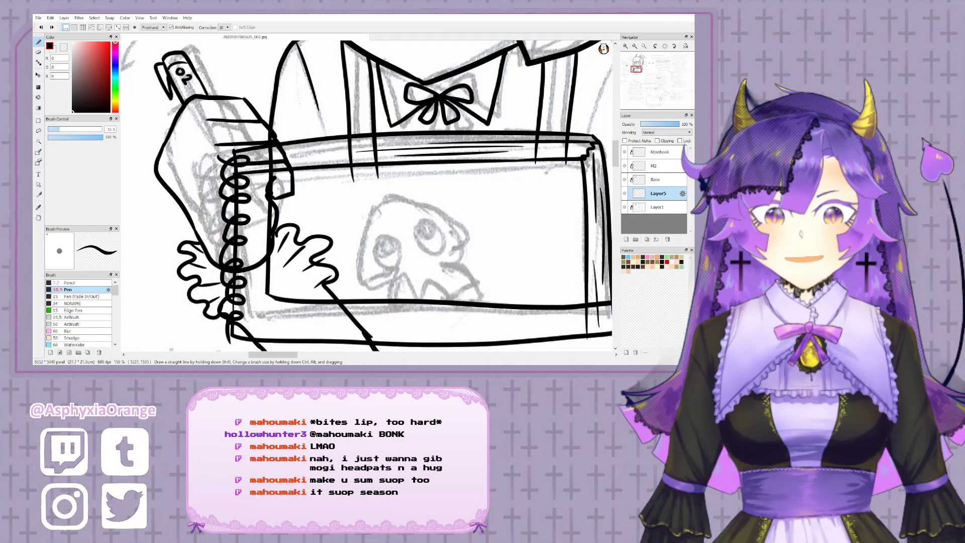
- Rename the hand-and-sleeve layer Arm and lock it
left_click(635, 46)
left_click(634, 46)
left_click(635, 46)
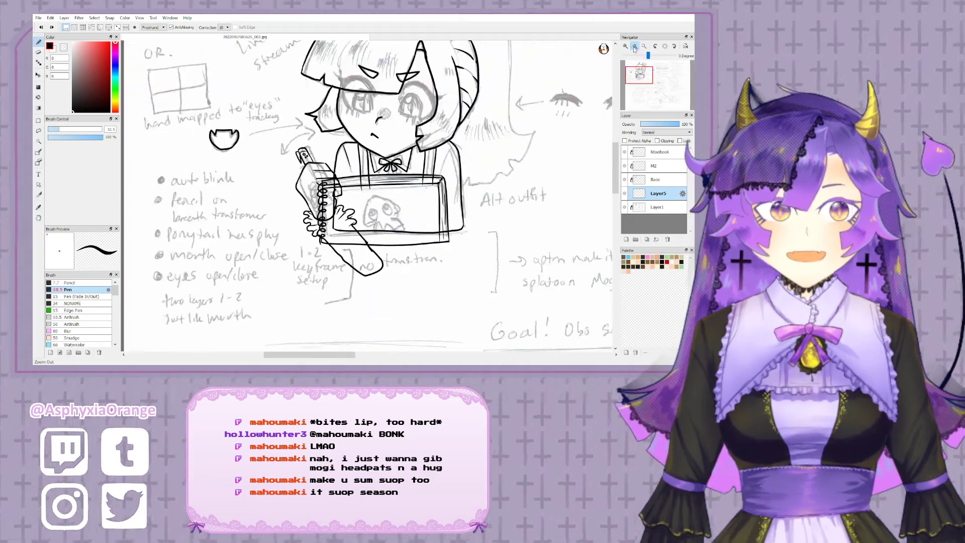
left_click_drag(496, 126, 469, 185)
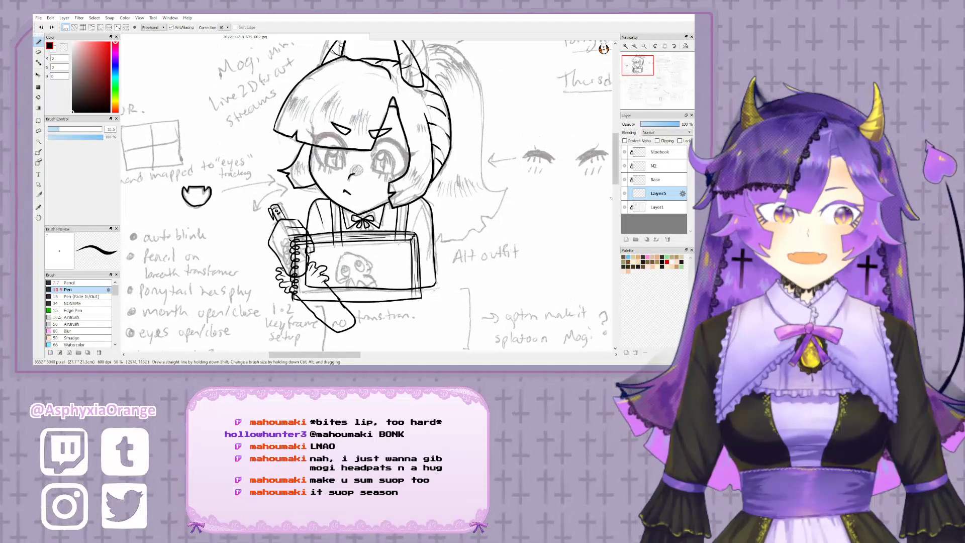
double_click(655, 195)
type("Arm")
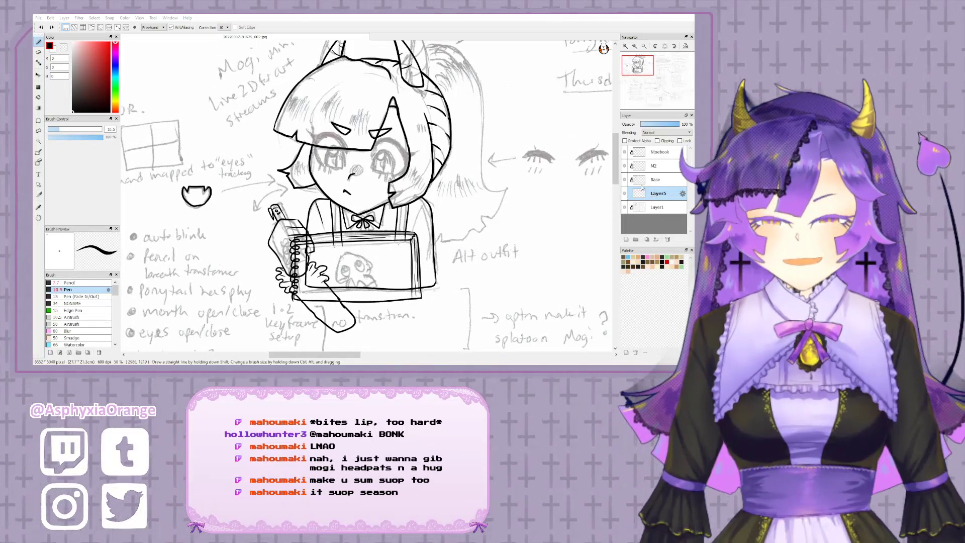
key("Return")
left_click(680, 141)
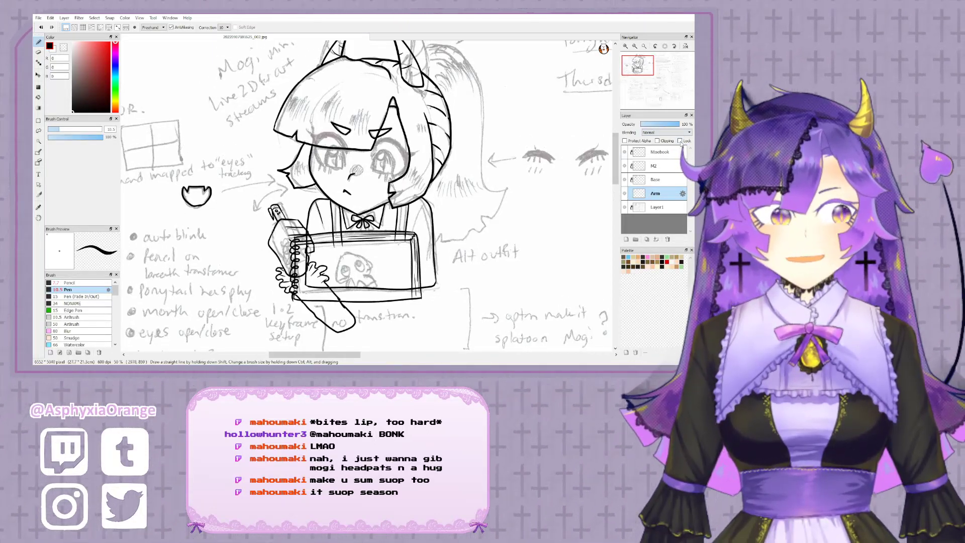
- Add a new layer and move it directly below Arm, above the sketch on Layer1
left_click_drag(594, 137, 618, 182)
left_click(626, 46)
left_click_drag(532, 122, 405, 132)
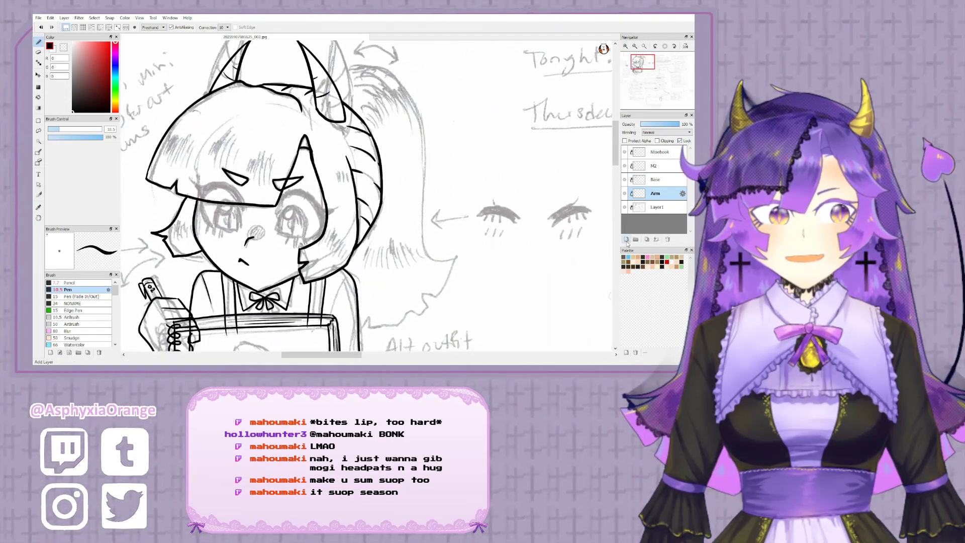
left_click(626, 241)
left_click_drag(657, 194, 656, 213)
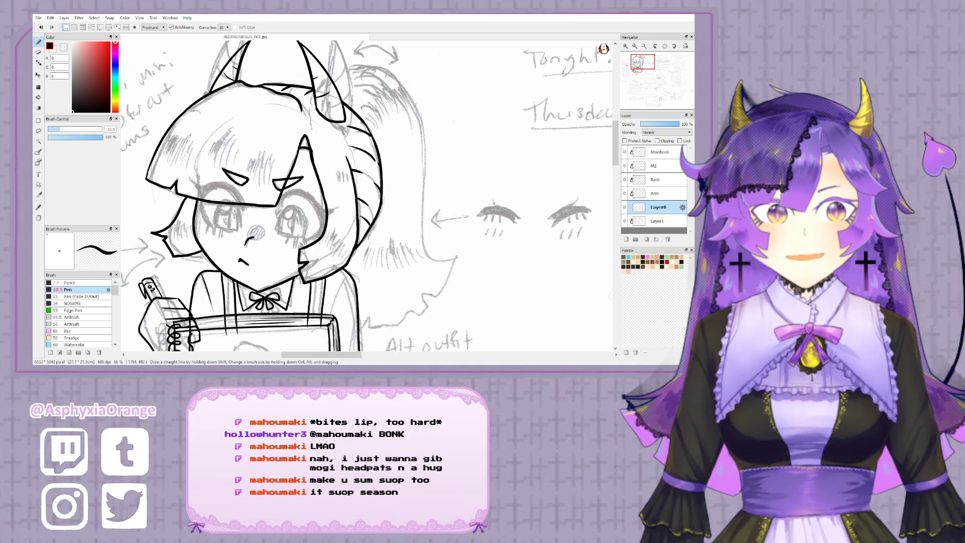
- Ink the ponytail's outline from behind the horn down to its jagged lower tips, and rename its layer Ponytail
mouse_move(425, 170)
left_mouse_down()
mouse_move(367, 156)
mouse_move(372, 242)
left_mouse_up()
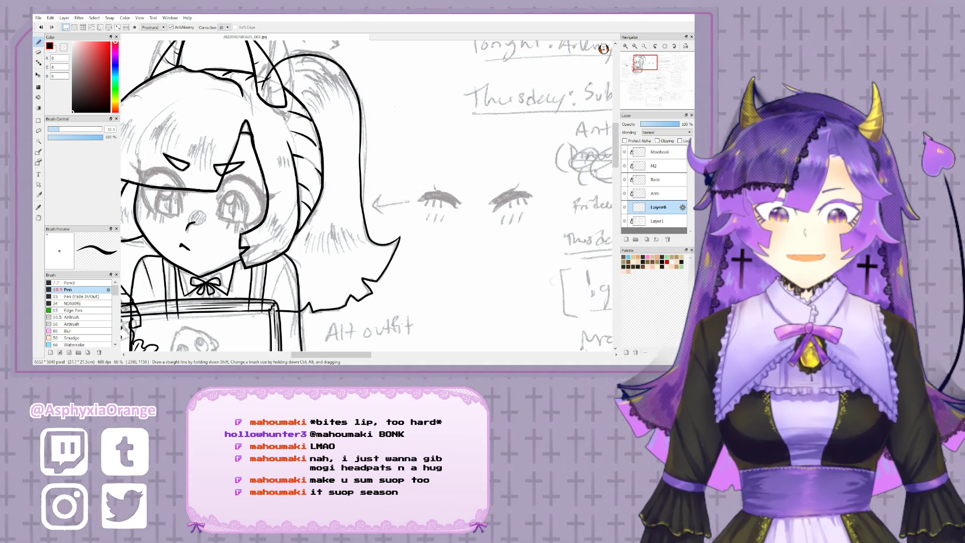
left_click_drag(249, 272, 255, 160)
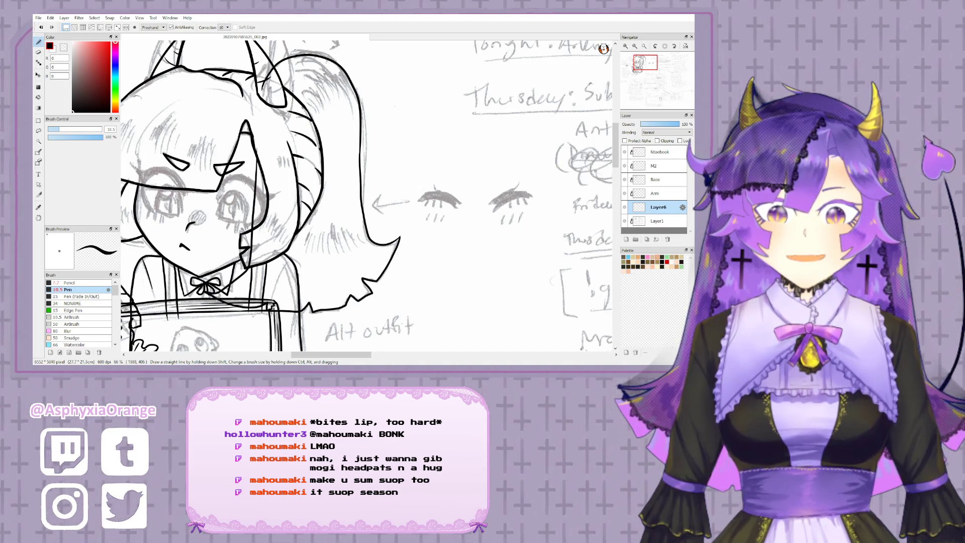
left_click_drag(262, 87, 262, 82)
mouse_move(394, 151)
left_mouse_down()
mouse_move(430, 123)
mouse_move(464, 116)
left_mouse_up()
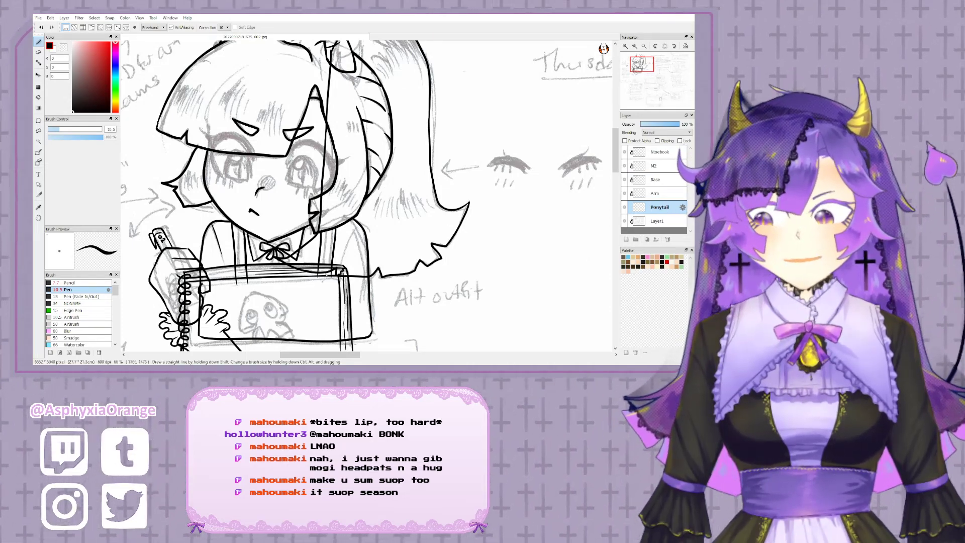
left_click_drag(374, 260, 428, 261)
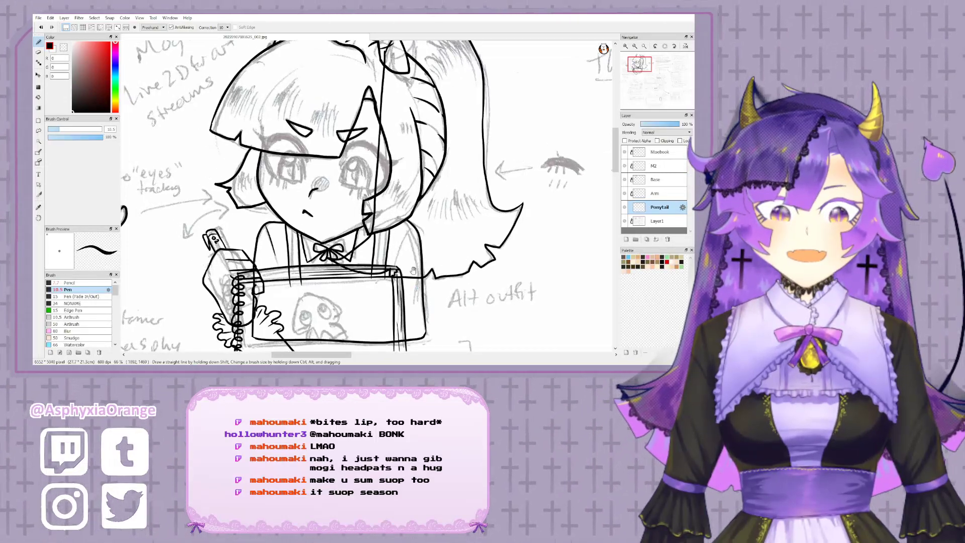
left_click_drag(413, 270, 427, 265)
- Select the Base layer and add a new layer directly above it for the eyes
key("ctrl+plus")
key("ctrl+plus")
left_click_drag(571, 225, 585, 170)
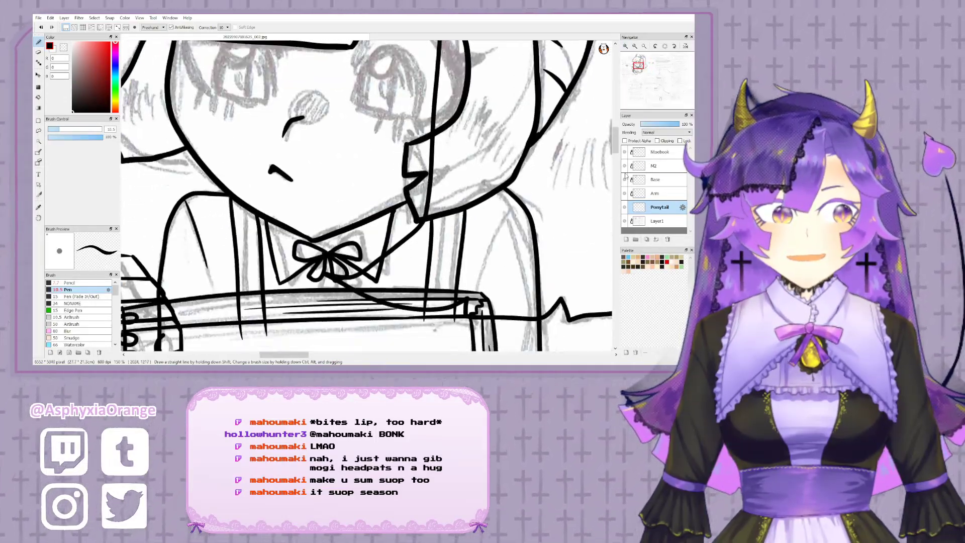
left_click(670, 179)
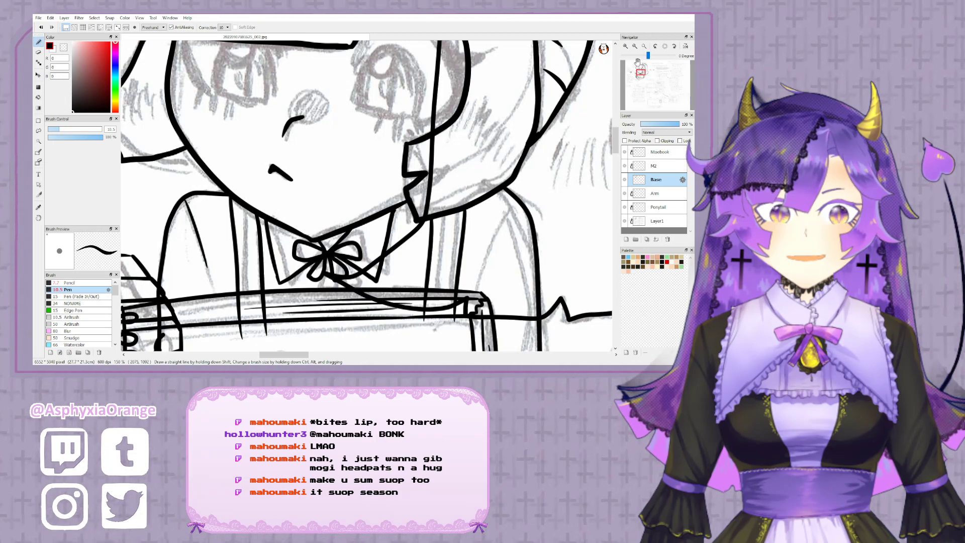
key("ctrl+minus")
key("ctrl+minus")
key("ctrl+minus")
key("ctrl+minus")
left_click_drag(444, 190, 454, 194)
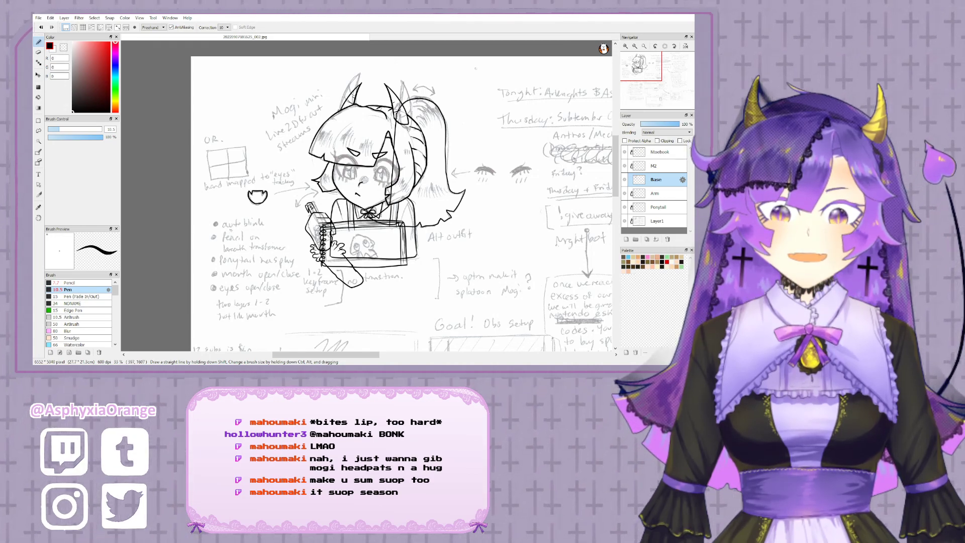
left_click(627, 46)
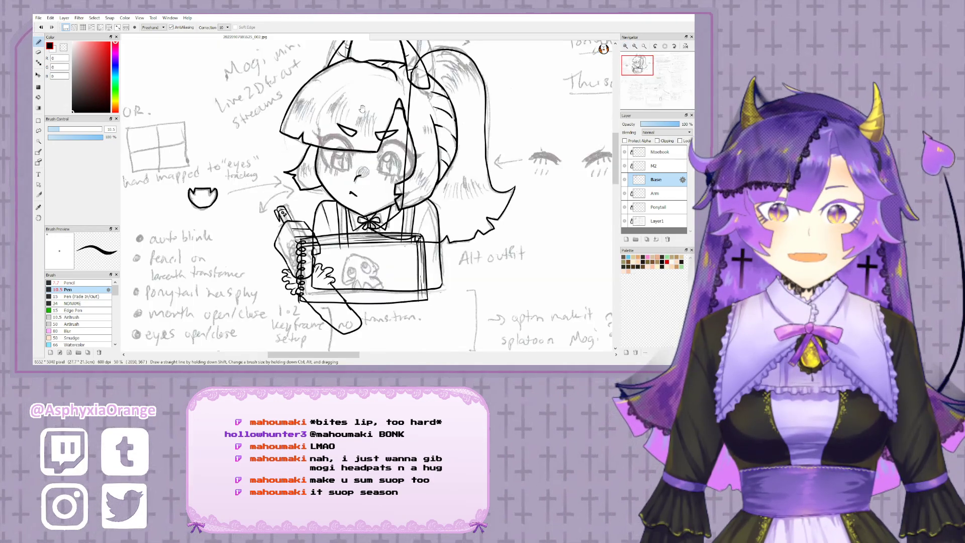
left_click_drag(490, 152, 446, 139)
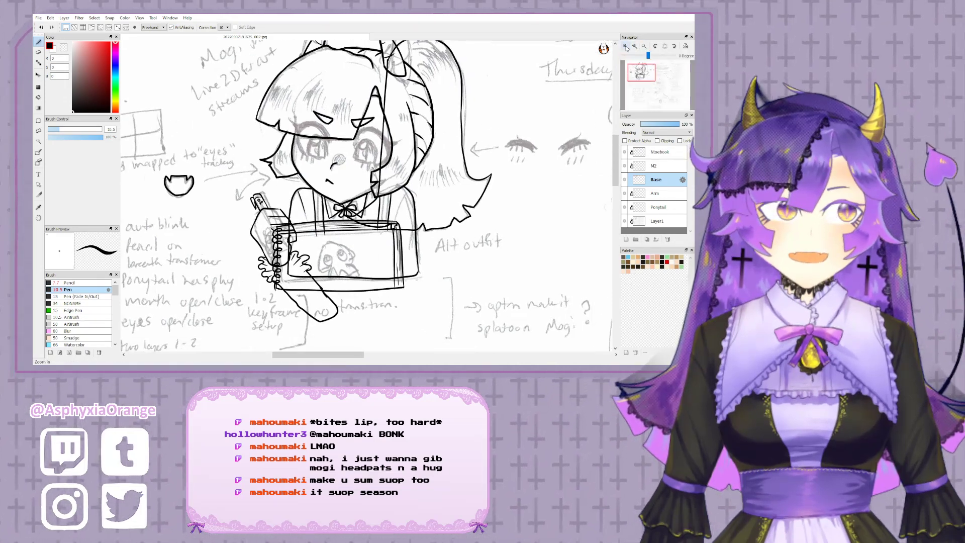
left_click(627, 47)
left_click(626, 46)
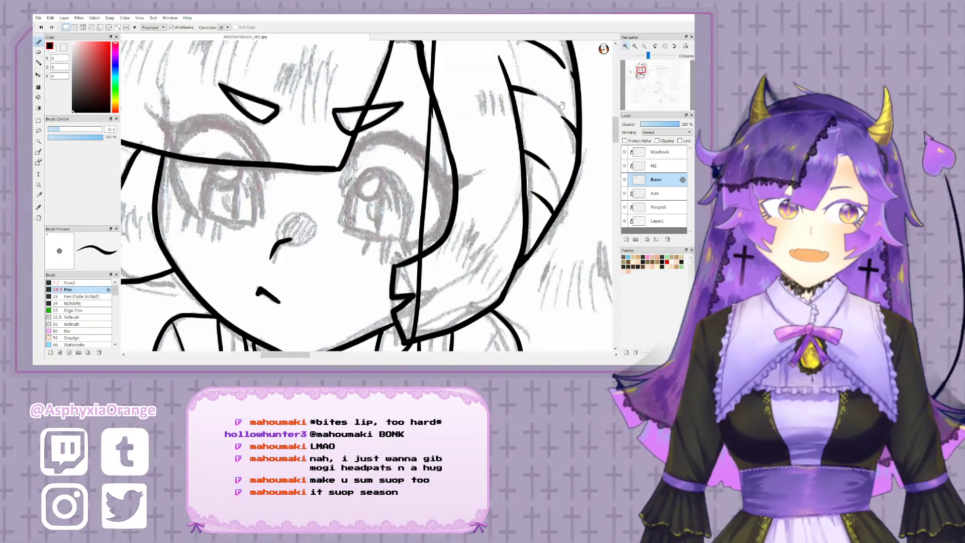
left_click_drag(562, 106, 572, 101)
left_click(625, 241)
left_click_drag(535, 239, 520, 236)
- Ink the thick upper lash shape of the right-hand eye, with its pointed outer wing and curved inner edge
mouse_move(352, 139)
left_mouse_down()
mouse_move(324, 156)
mouse_move(332, 173)
left_mouse_up()
mouse_move(336, 169)
left_mouse_down()
mouse_move(410, 131)
mouse_move(438, 172)
left_mouse_up()
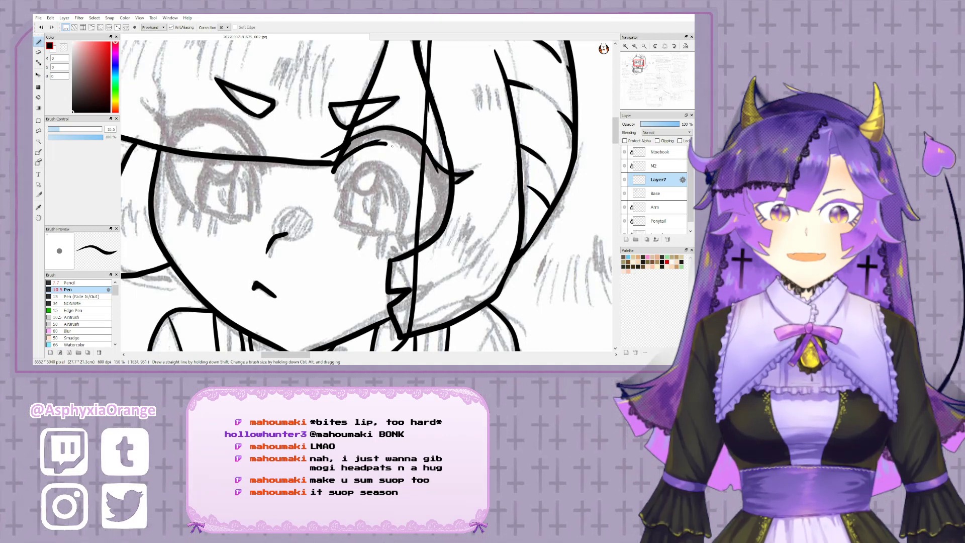
mouse_move(391, 145)
left_mouse_down()
mouse_move(415, 164)
mouse_move(421, 221)
left_mouse_up()
key("ctrl+z")
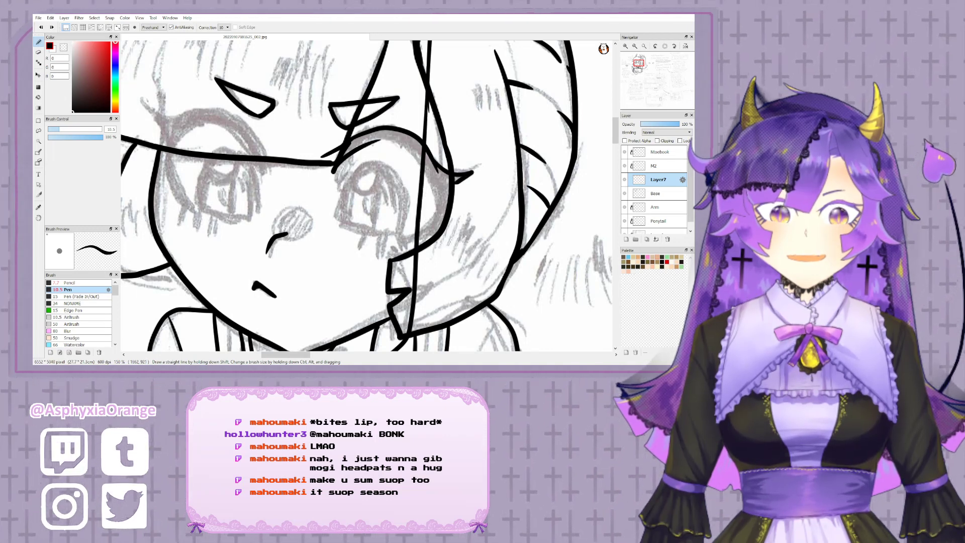
mouse_move(372, 143)
left_mouse_down()
mouse_move(391, 141)
mouse_move(417, 161)
mouse_move(437, 214)
mouse_move(393, 242)
mouse_move(444, 230)
mouse_move(461, 181)
left_mouse_up()
key("ctrl+z")
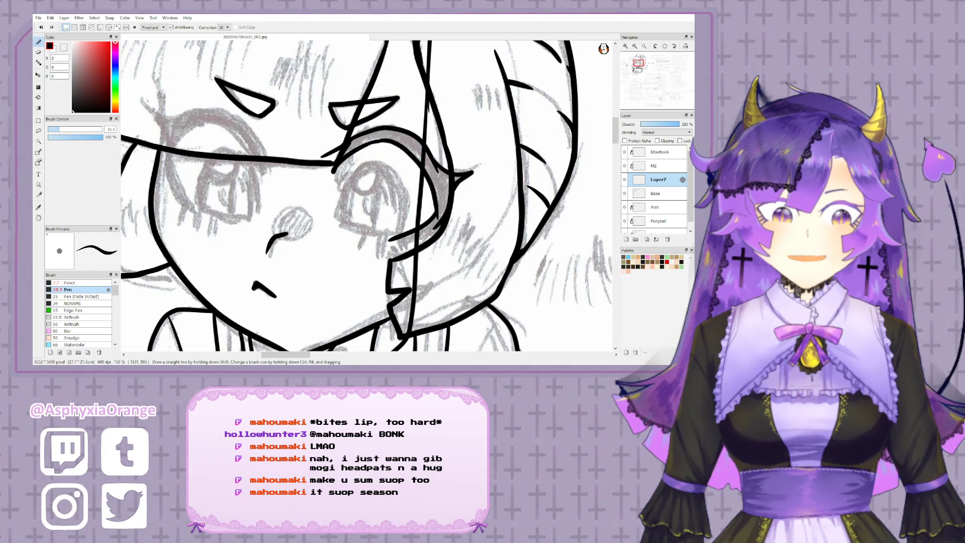
- Ink the upper lash shape of the left-hand eye, with its pointed outer corner, side line and curved inner edge
mouse_move(239, 143)
left_mouse_down()
mouse_move(272, 148)
mouse_move(294, 180)
left_mouse_up()
left_click_drag(293, 178, 269, 137)
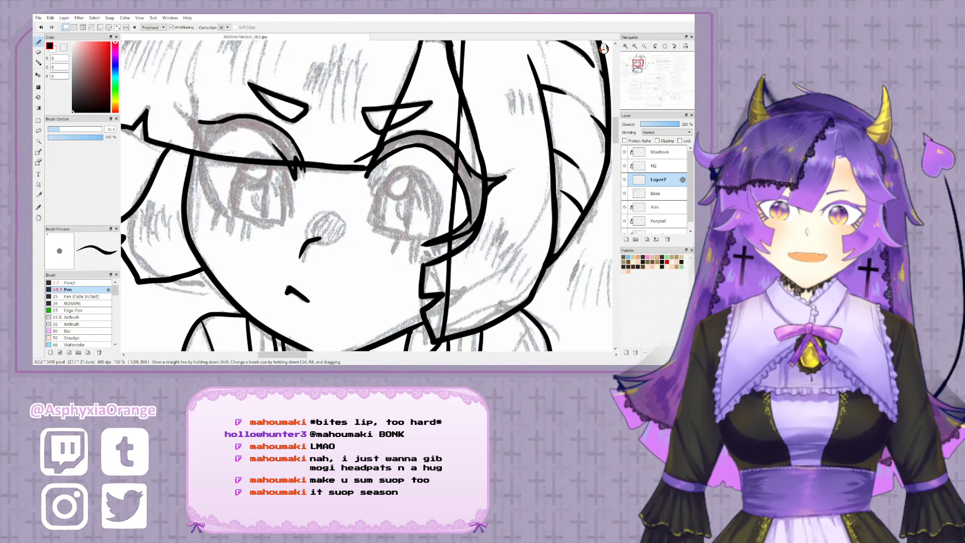
left_click_drag(190, 118, 204, 129)
left_click_drag(198, 175, 219, 215)
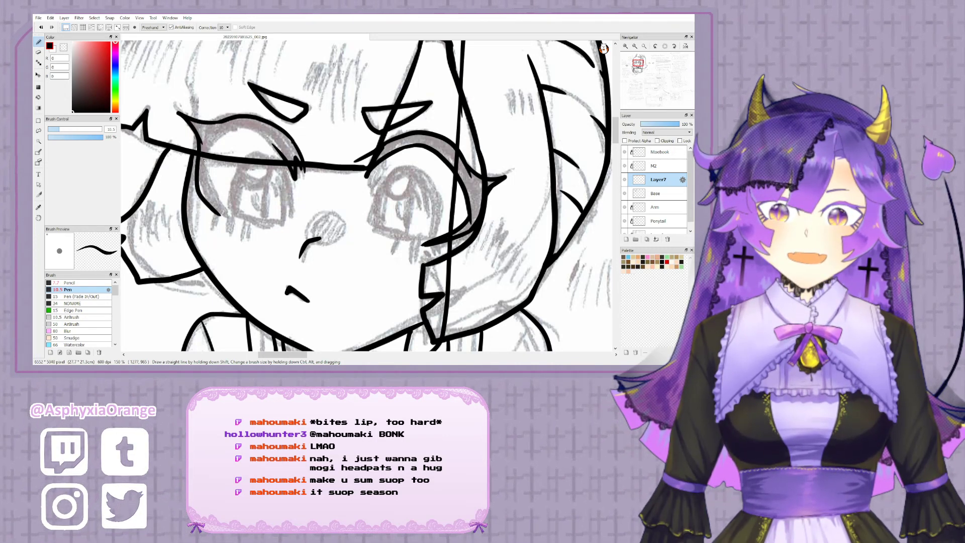
key("ctrl+z")
key("ctrl+z")
mouse_move(203, 173)
left_mouse_down()
mouse_move(220, 213)
mouse_move(227, 144)
mouse_move(253, 140)
mouse_move(281, 149)
left_mouse_up()
key("ctrl+z")
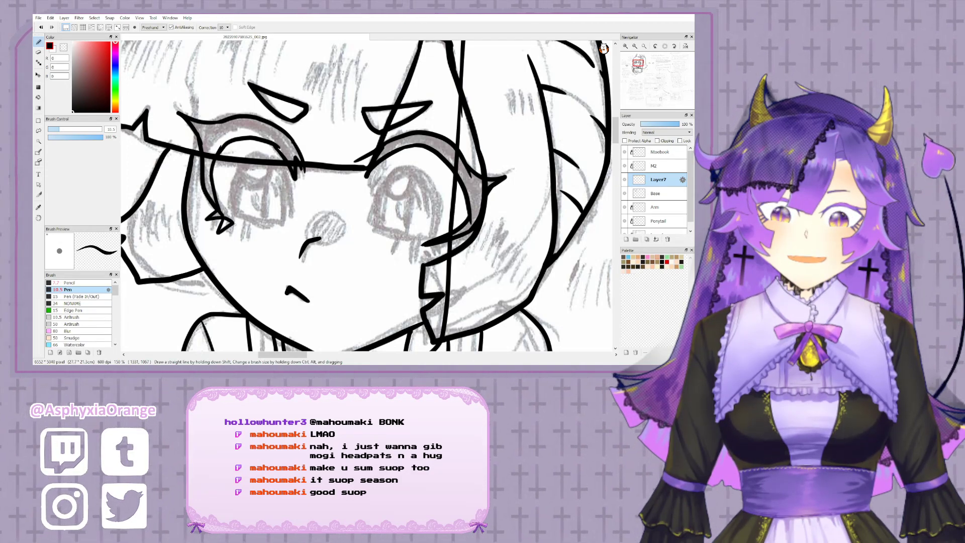
- Try small triangular lower lashes beneath both eyes, and undo those strokes
left_click_drag(389, 234, 326, 220)
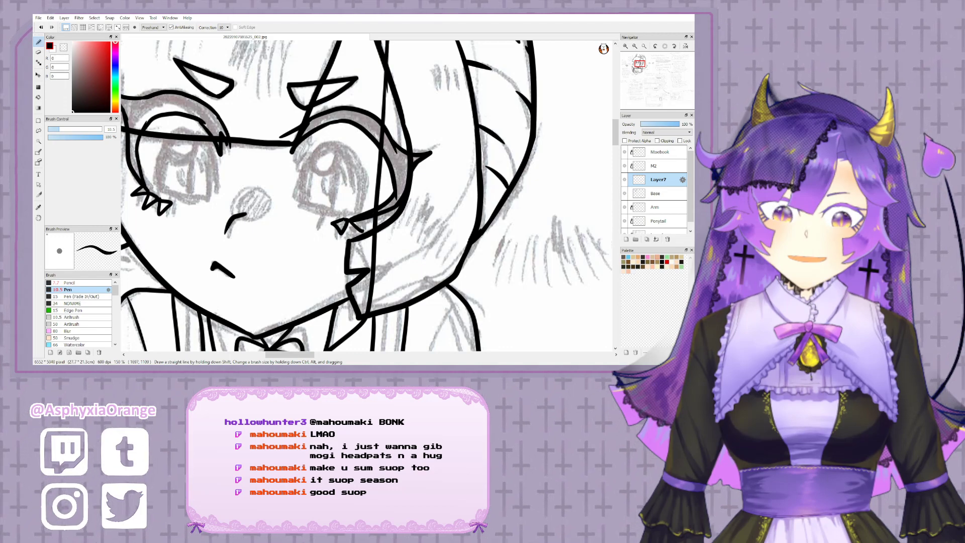
left_click_drag(333, 222, 383, 234)
left_click(625, 47)
left_click_drag(465, 111, 517, 99)
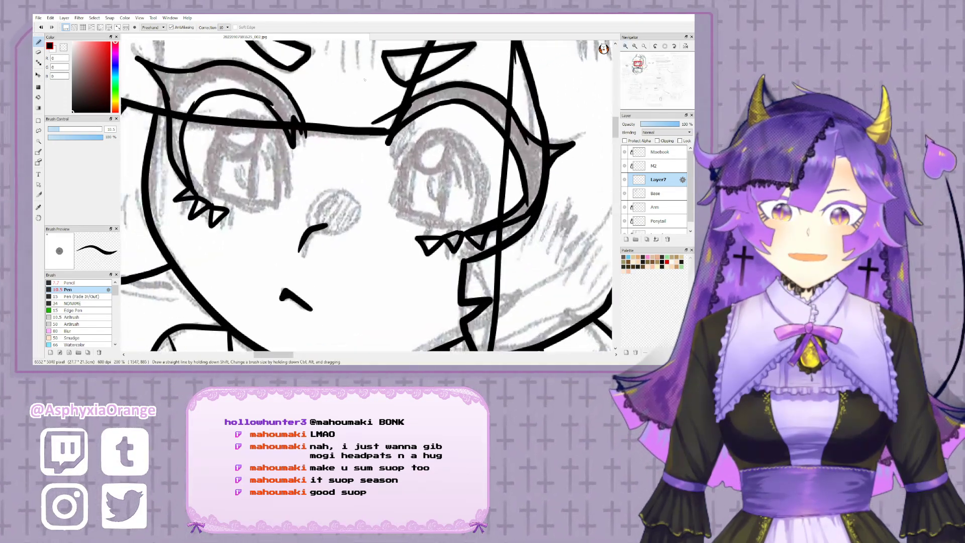
key("ctrl+z")
key("ctrl+z")
key("ctrl+z")
key("ctrl+z")
key("ctrl+z")
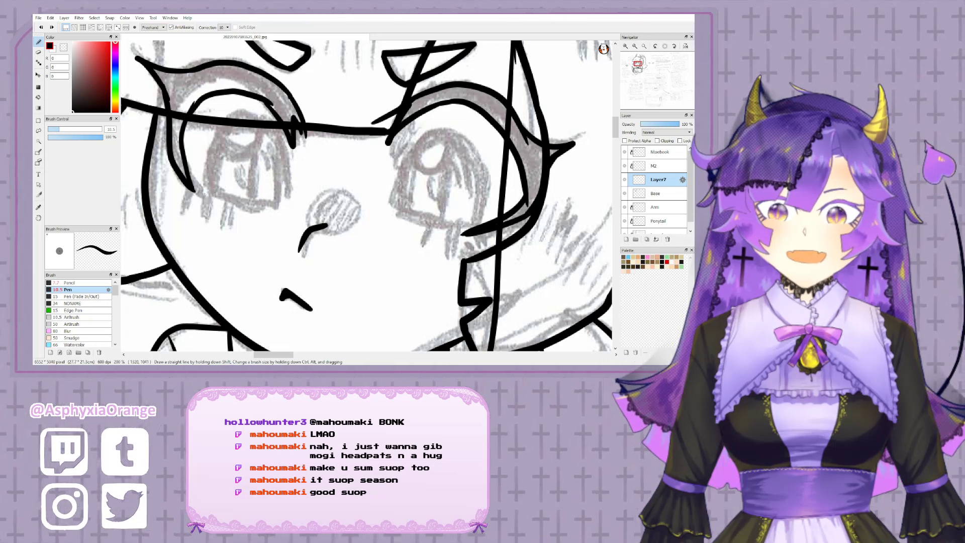
- Ink the iris outline of the left-hand eye as a rounded arch with a slanted flat bottom
mouse_move(204, 194)
left_mouse_down()
mouse_move(221, 131)
mouse_move(281, 142)
mouse_move(288, 205)
left_mouse_up()
key("ctrl+z")
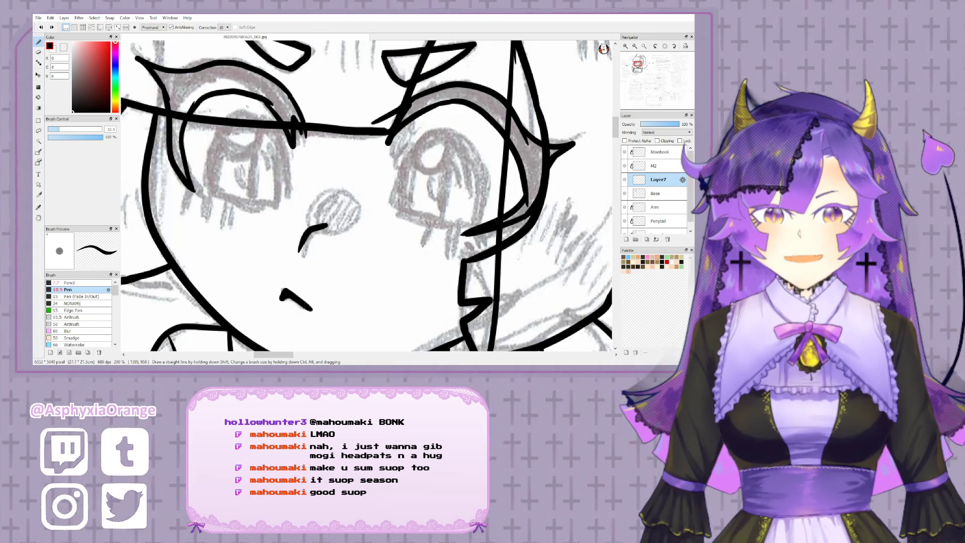
mouse_move(205, 191)
left_mouse_down()
mouse_move(244, 121)
mouse_move(280, 132)
mouse_move(284, 216)
left_mouse_up()
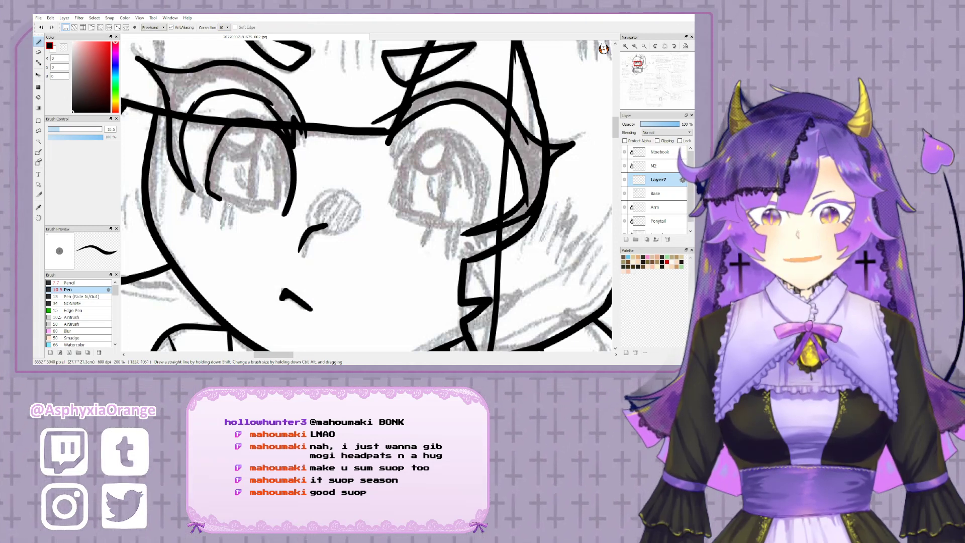
left_click_drag(226, 202, 285, 217)
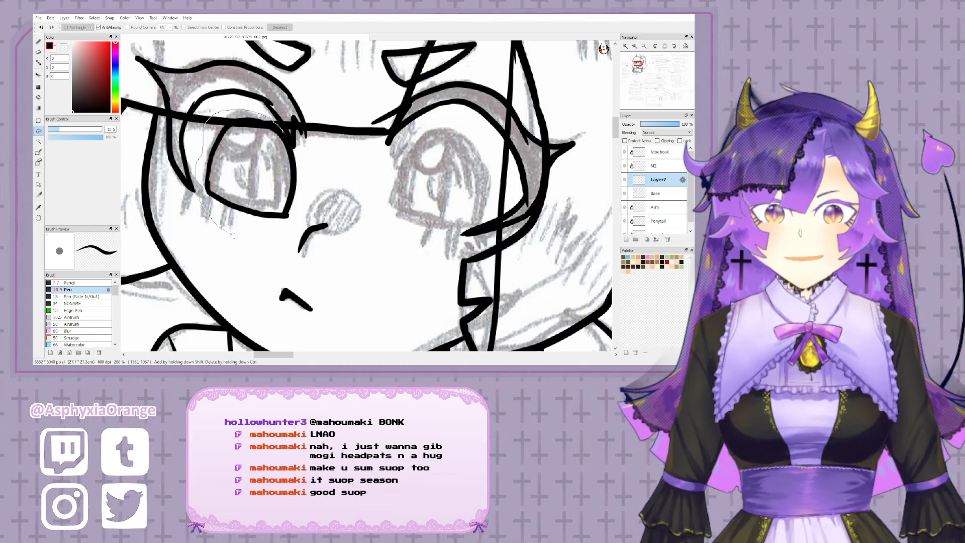
- Lasso the inked iris of the left-hand eye and paste a copy of it on a new layer
left_click_drag(292, 148, 274, 125)
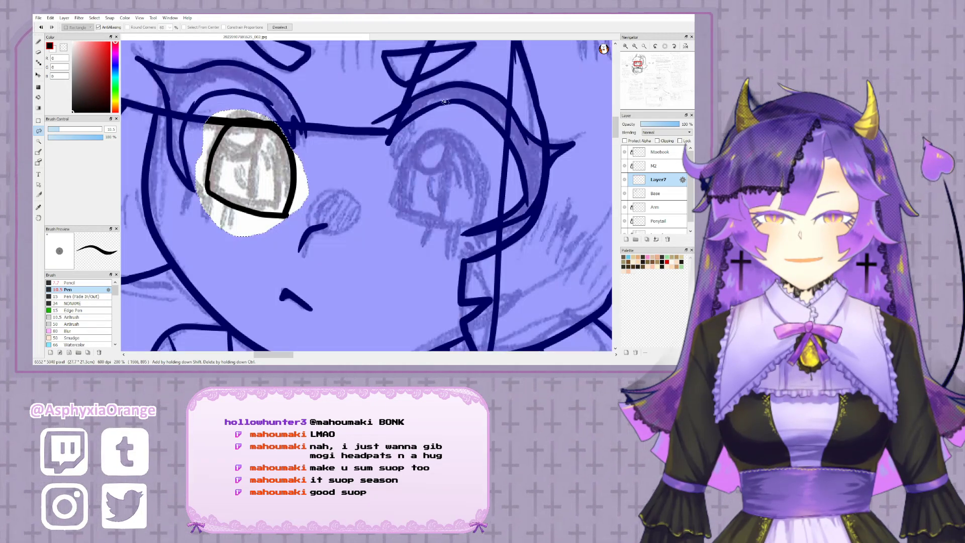
key("ctrl+c")
key("ctrl+v")
- Move the copied iris onto the right-hand eye, rotate it slightly counterclockwise, apply the transform and clear the selection
key("ctrl+t")
left_click_drag(261, 161, 442, 176)
left_click_drag(522, 135, 512, 118)
left_click_drag(439, 172, 433, 179)
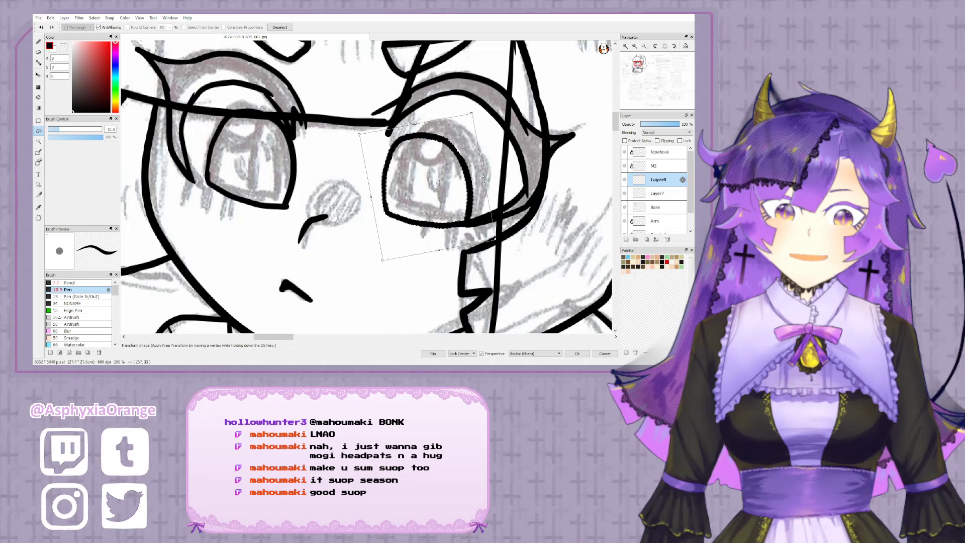
left_click(583, 353)
key("ctrl+d")
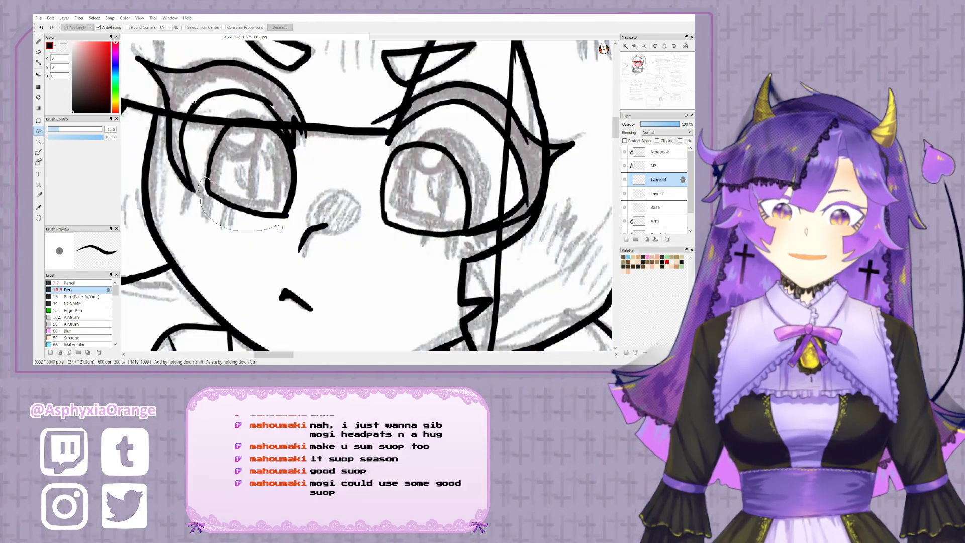
- Replace the selection under the left-hand eye with a lasso selection around its whole iris
left_click_drag(294, 214, 291, 213)
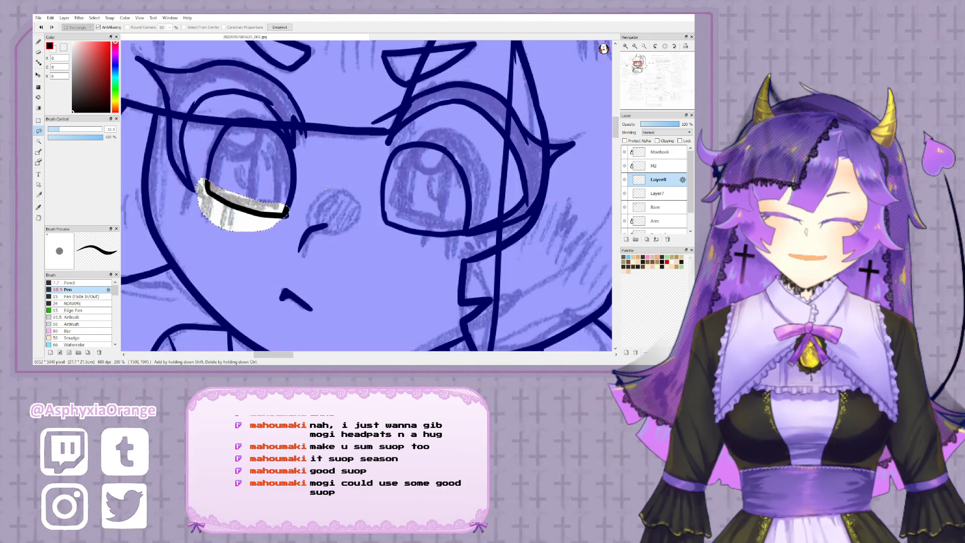
key("ctrl+d")
mouse_move(295, 151)
left_mouse_down()
mouse_move(268, 122)
mouse_move(214, 122)
mouse_move(198, 156)
mouse_move(205, 202)
mouse_move(253, 242)
mouse_move(307, 215)
mouse_move(325, 168)
left_mouse_up()
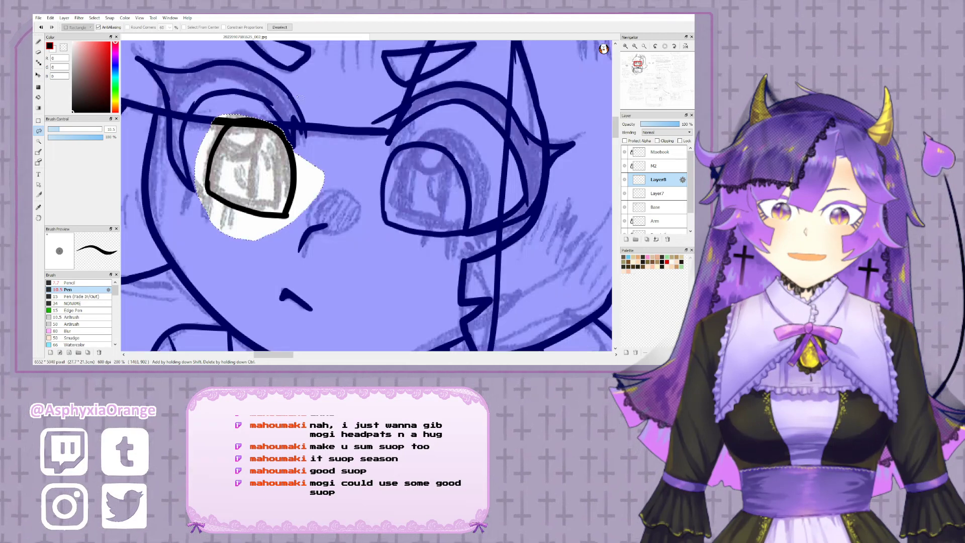
key("ctrl+t")
left_click_drag(252, 167, 255, 160)
left_click(577, 354)
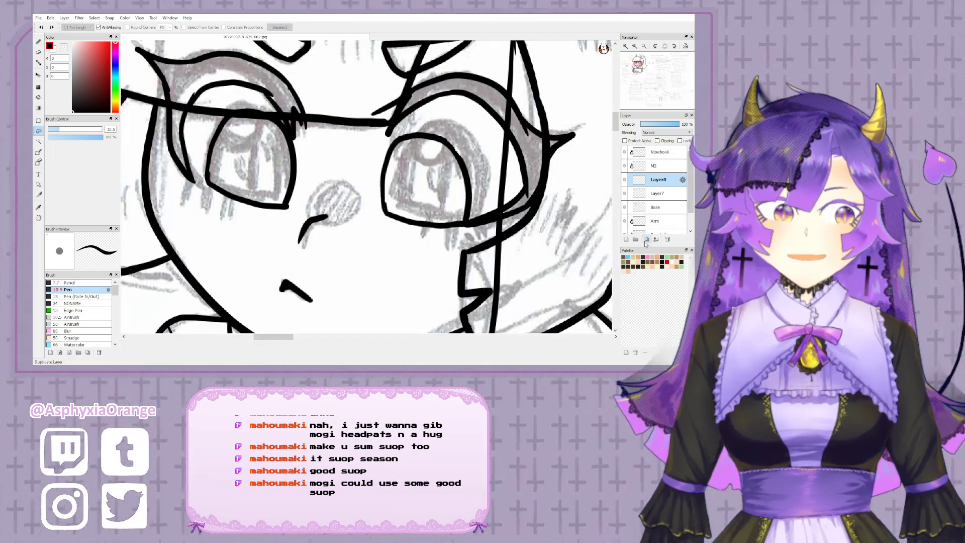
left_click(637, 194, "ctrl")
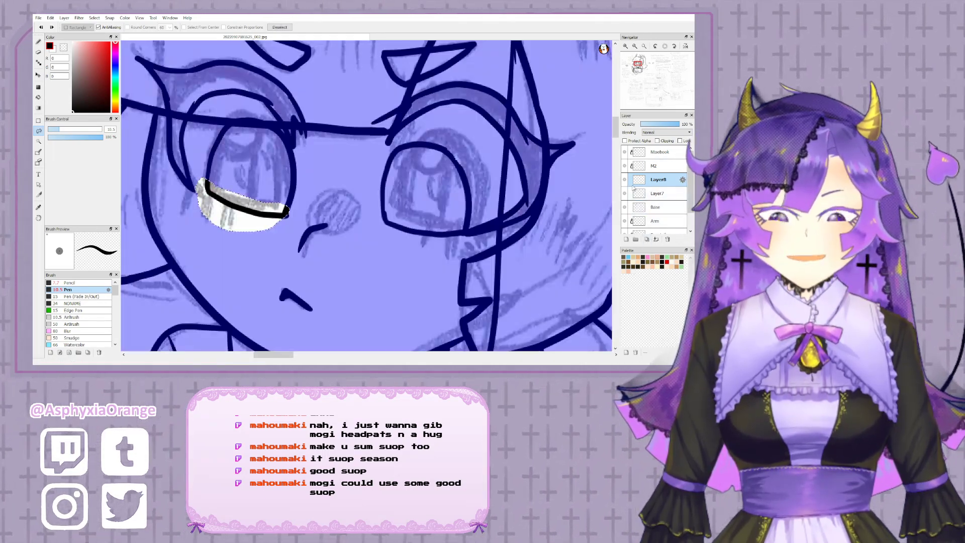
key("ctrl+d")
left_click(637, 180, "ctrl")
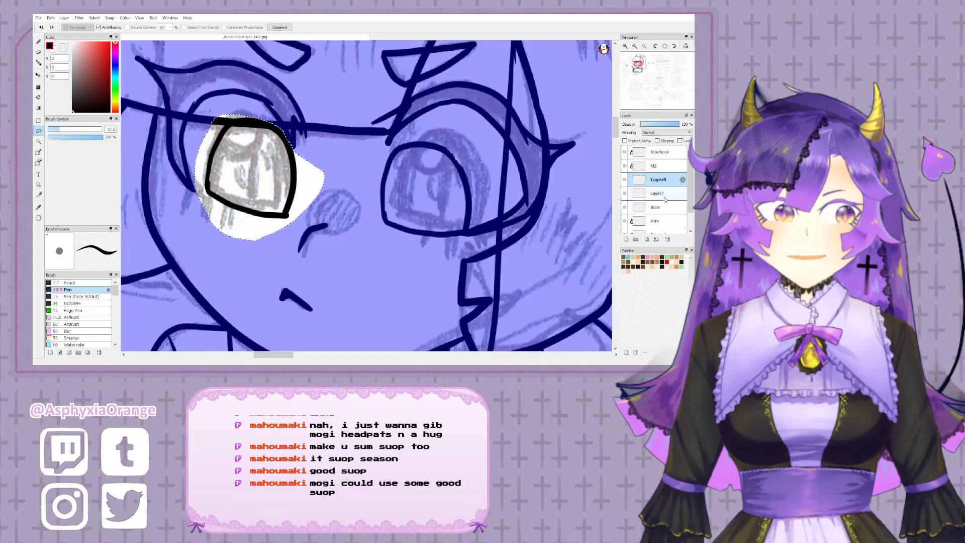
- Shift the selected left-hand iris slightly upward on Layer7, apply the transform and clear the selection
left_click(653, 194)
key("ctrl+t")
left_click_drag(261, 154, 262, 147)
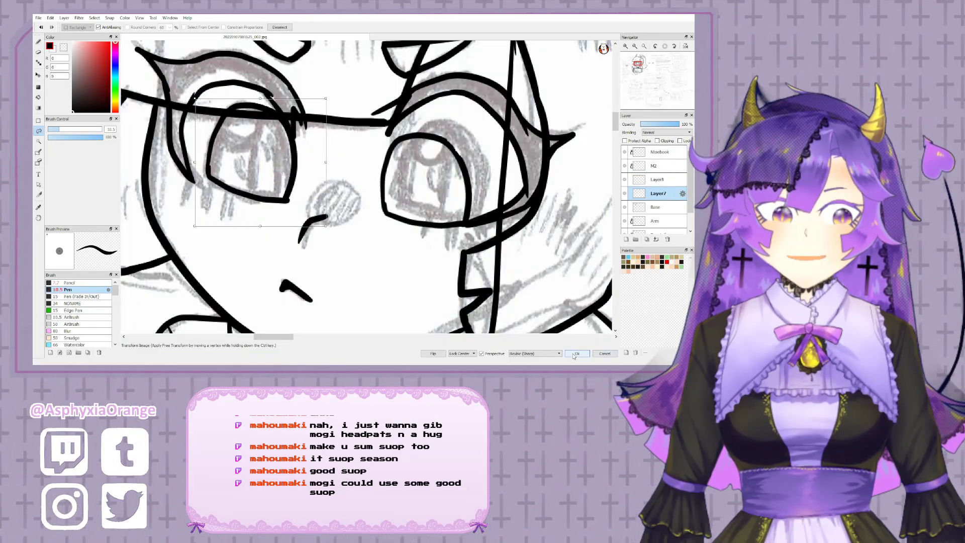
left_click(576, 353)
key("b")
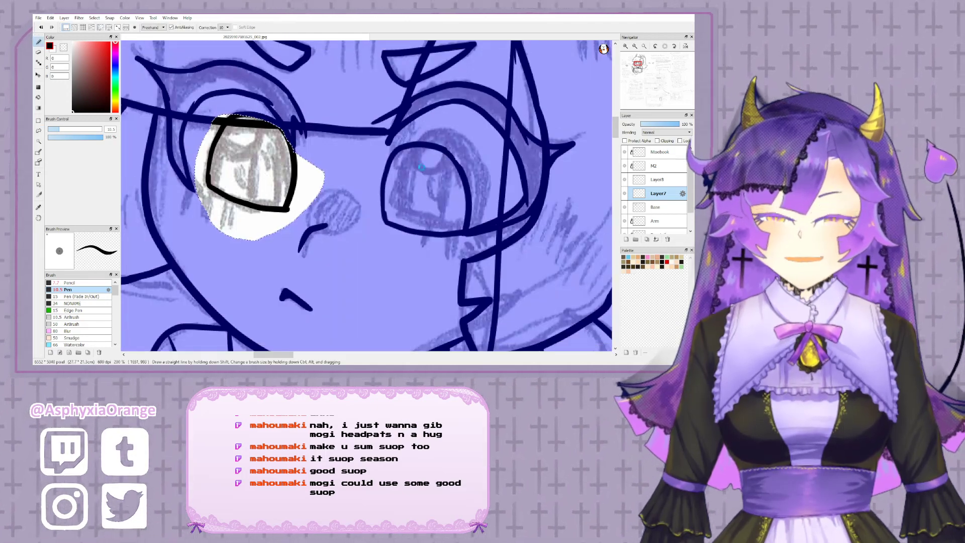
key("ctrl+d")
- Ink a thin, near-vertical slit pupil in the centre of each iris
left_click_drag(372, 175, 352, 179)
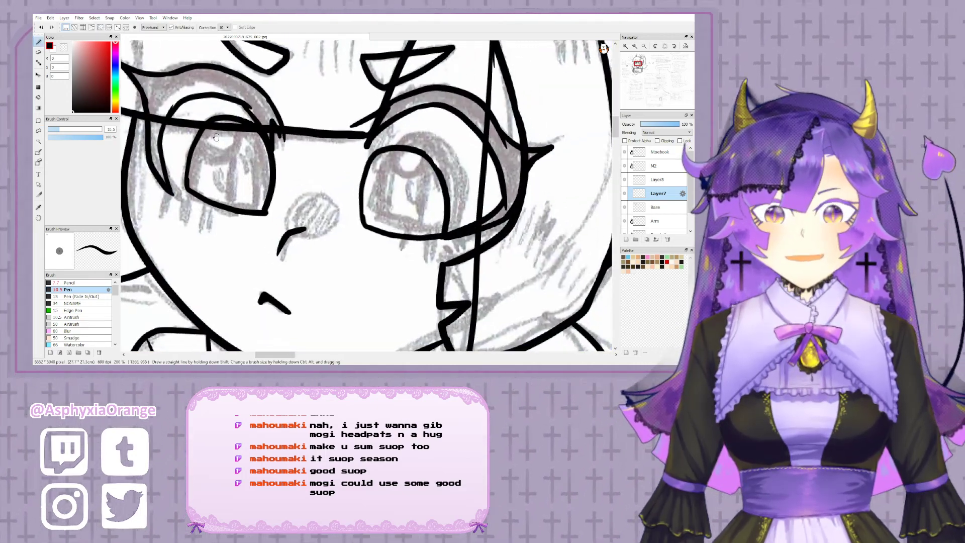
left_click_drag(235, 144, 225, 189)
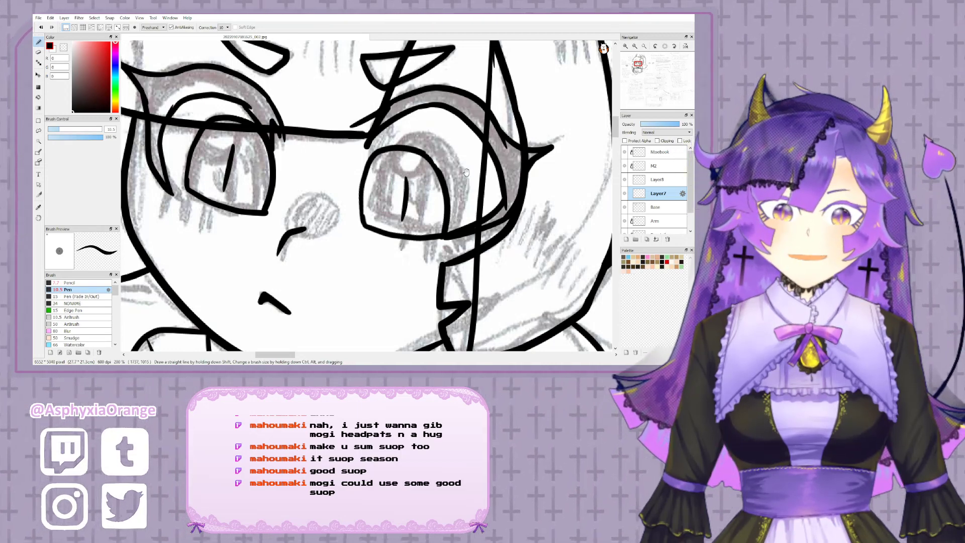
left_click_drag(403, 178, 403, 221)
- Merge Layer8 down into Layer7, and hide and lock the merged open-eye layer
left_click(635, 46)
left_click(635, 46)
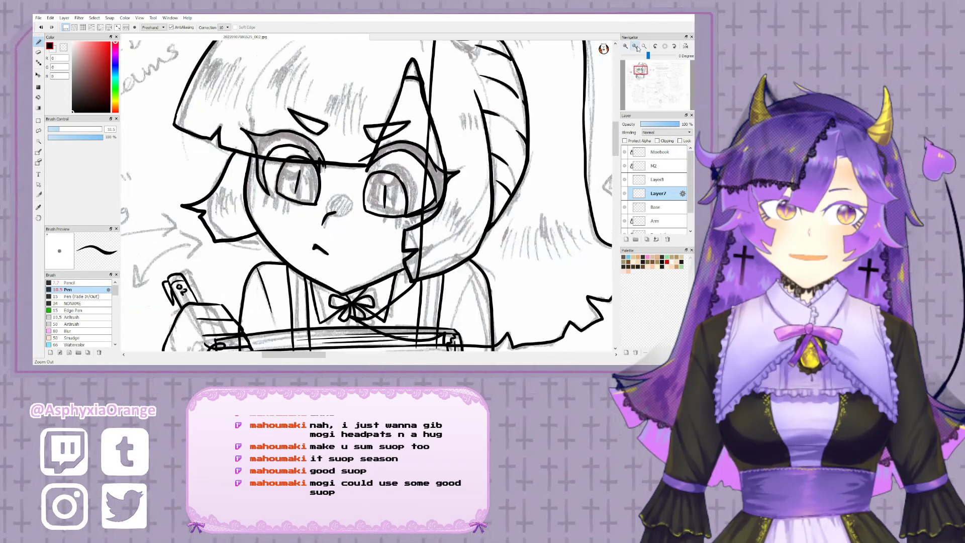
left_click(635, 47)
left_click(634, 46)
left_click_drag(535, 140, 527, 135)
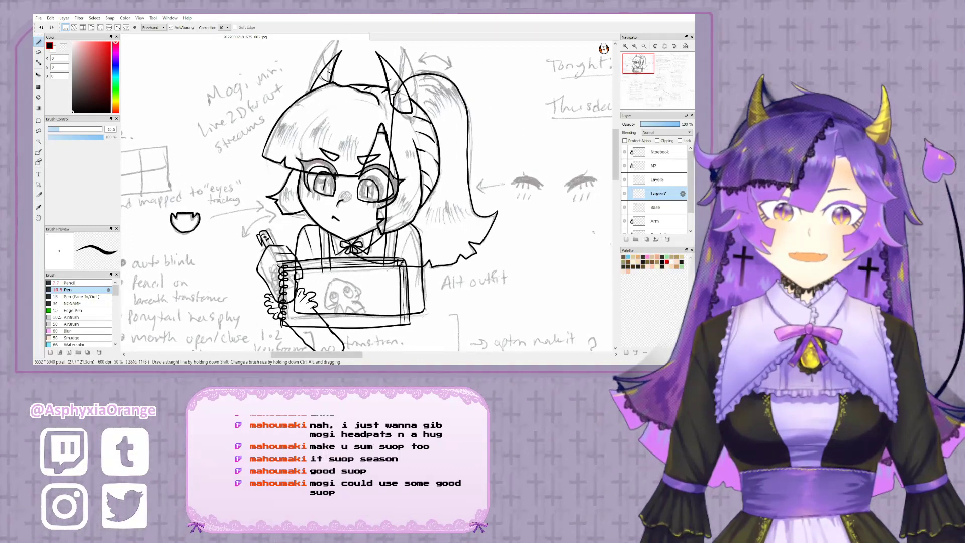
left_click(654, 181)
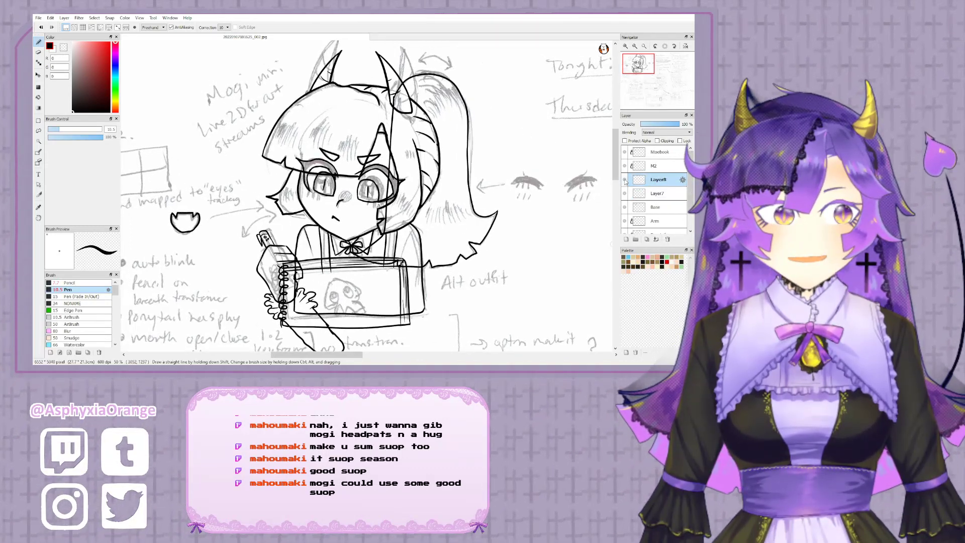
left_click(656, 238)
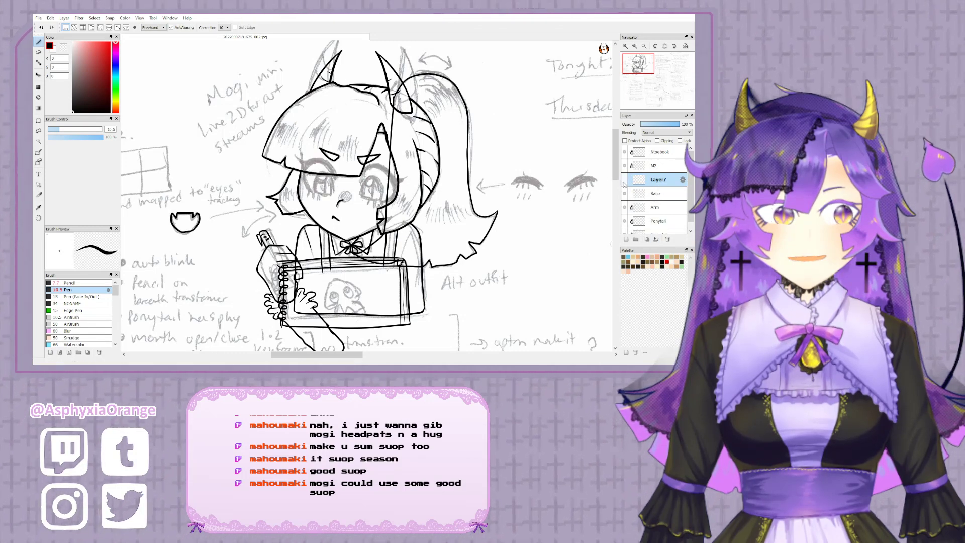
left_click(679, 140)
left_click(624, 179)
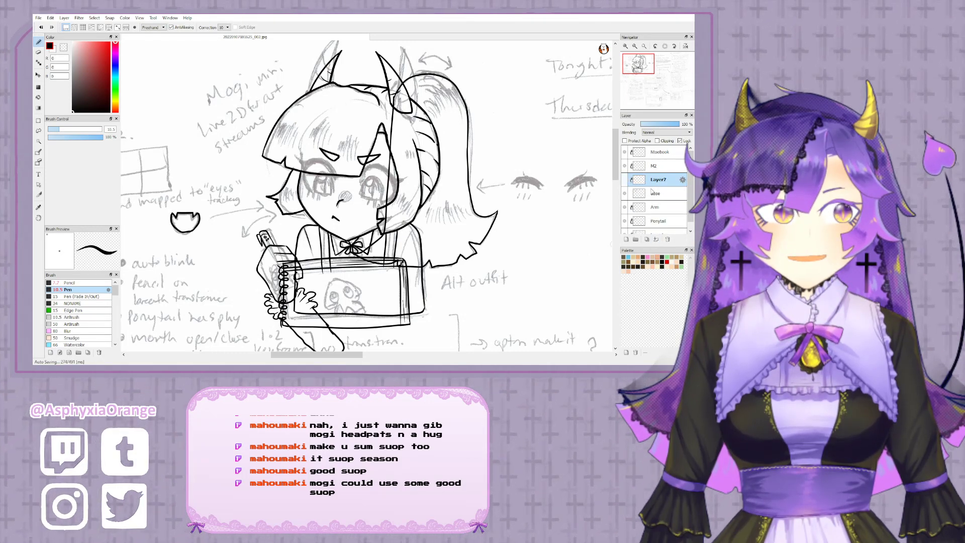
- Add a new layer above Base and outline the right-hand closed eye of the side sketch, with forked ends and an upper flick
left_click_drag(609, 199, 587, 196)
left_click(655, 193)
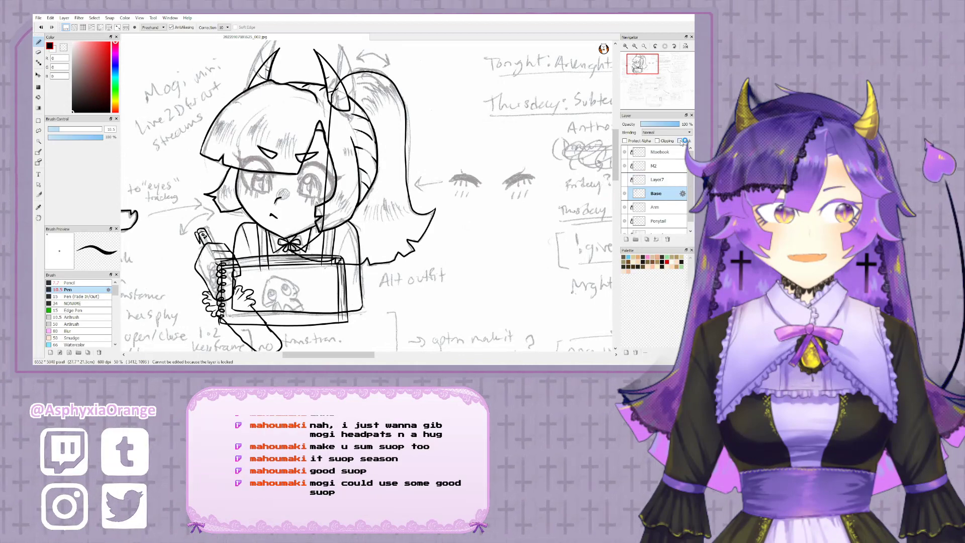
left_click(625, 46)
left_click(626, 46)
left_click(626, 47)
left_click_drag(540, 124, 424, 150)
left_click(627, 240)
left_click_drag(527, 213, 496, 215)
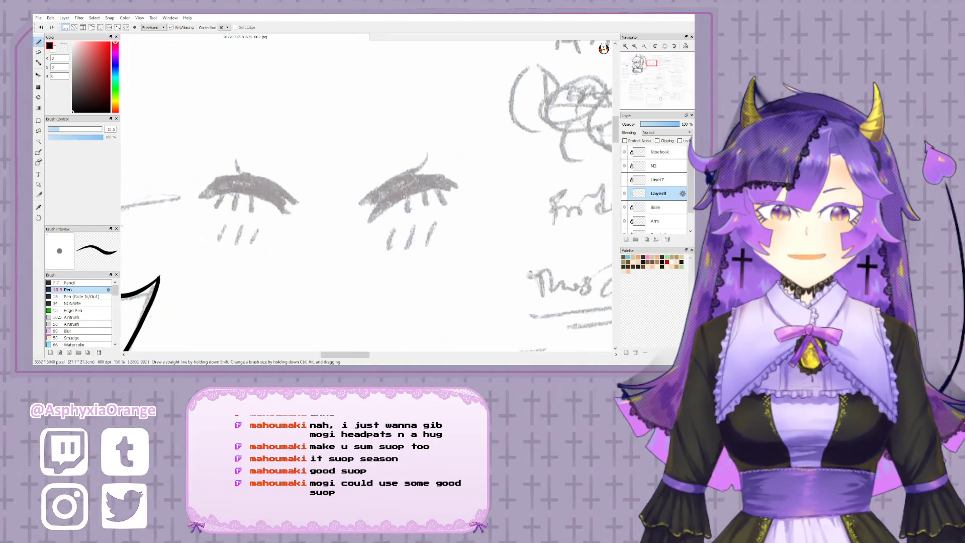
mouse_move(390, 182)
left_mouse_down()
mouse_move(350, 207)
mouse_move(387, 197)
mouse_move(367, 225)
mouse_move(459, 190)
left_mouse_up()
mouse_move(391, 183)
left_mouse_down()
mouse_move(438, 151)
mouse_move(462, 183)
left_mouse_up()
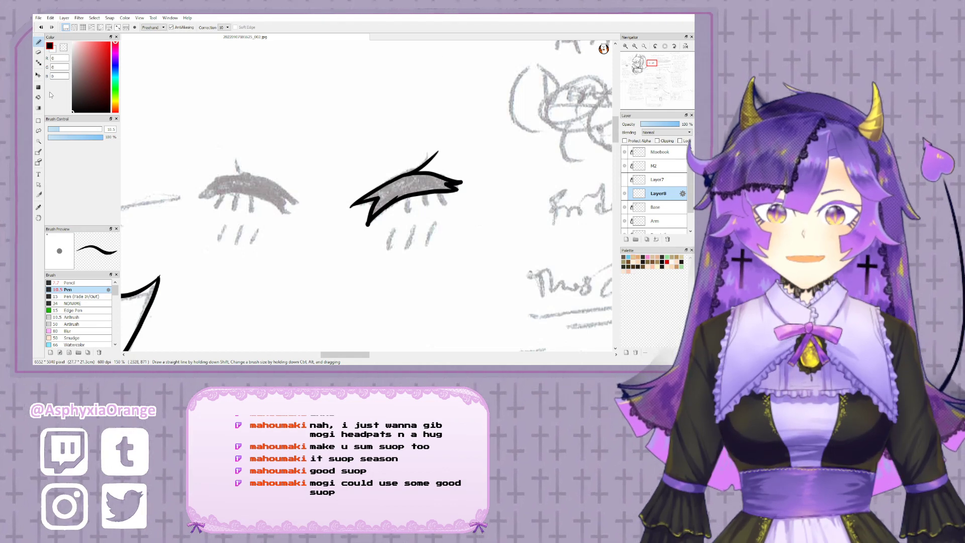
- Fill the outlined closed eye with black using Layer as the fill reference, and trim its pointed ends
left_click(39, 97)
key("ctrl+z")
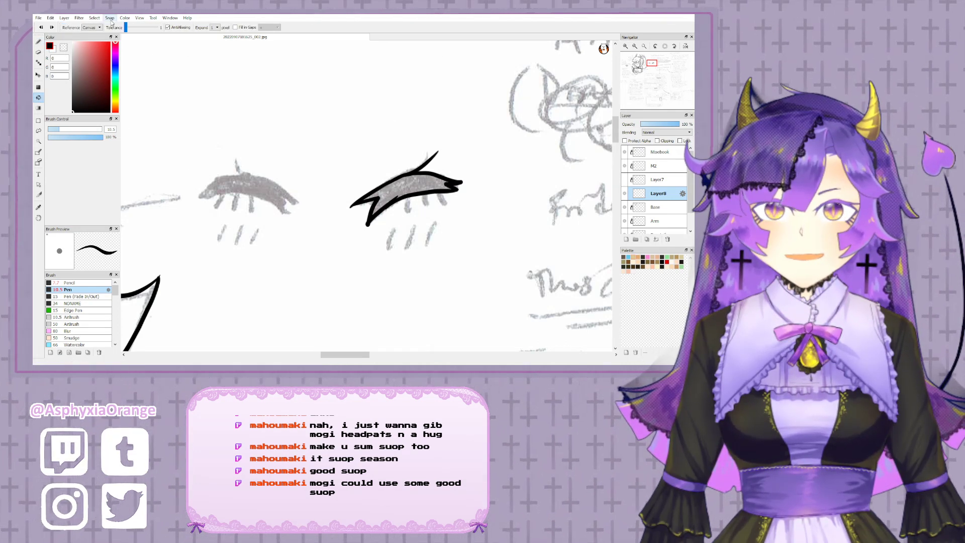
left_click(92, 38)
left_click_drag(126, 28, 134, 27)
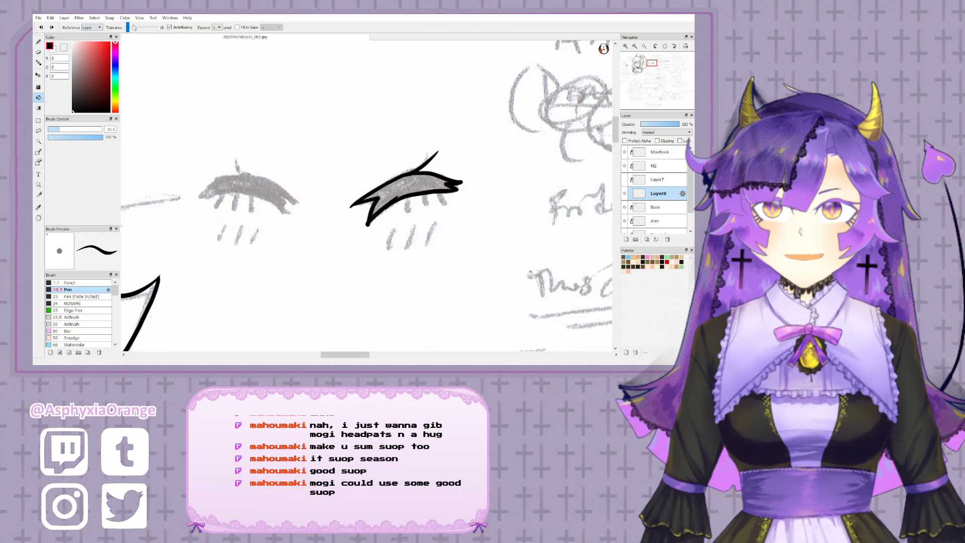
left_click(433, 191)
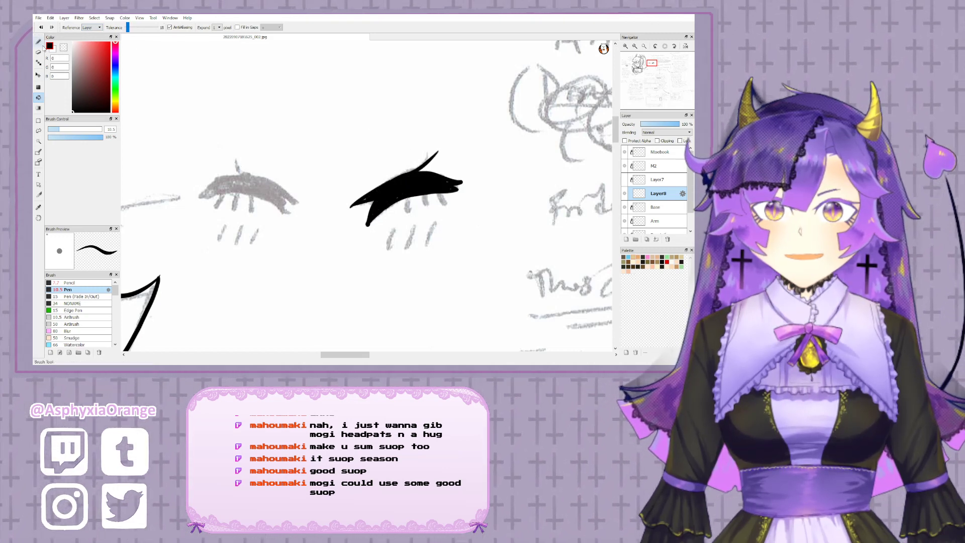
key("b")
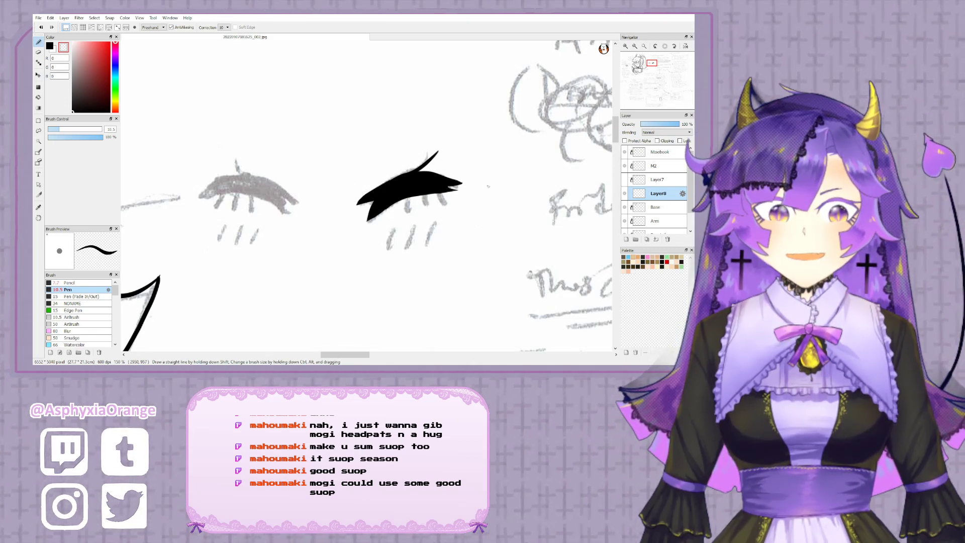
- Lasso the filled closed eye, paste a copy on a new layer and mirror it horizontally
left_click(39, 131)
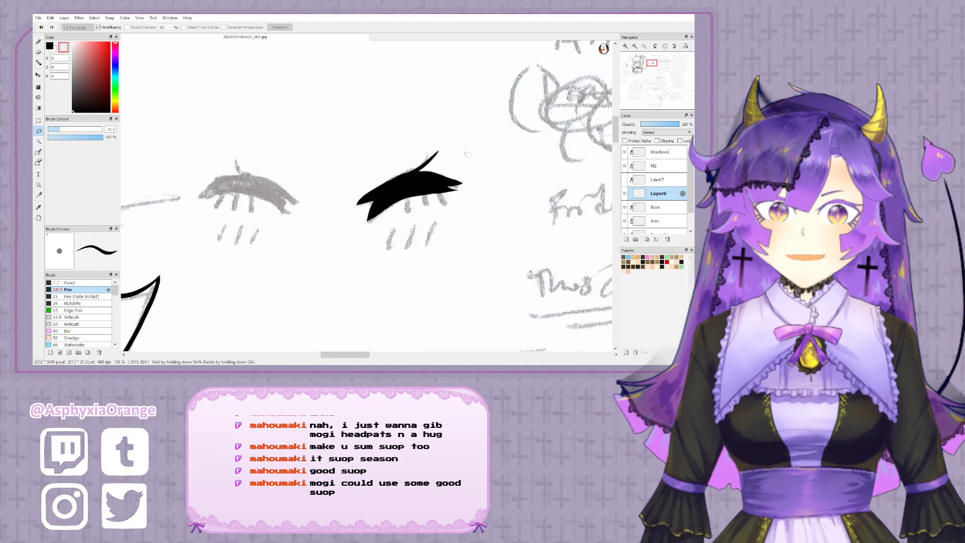
left_click_drag(454, 139, 447, 143)
key("ctrl+c")
key("ctrl+v")
key("ctrl+t")
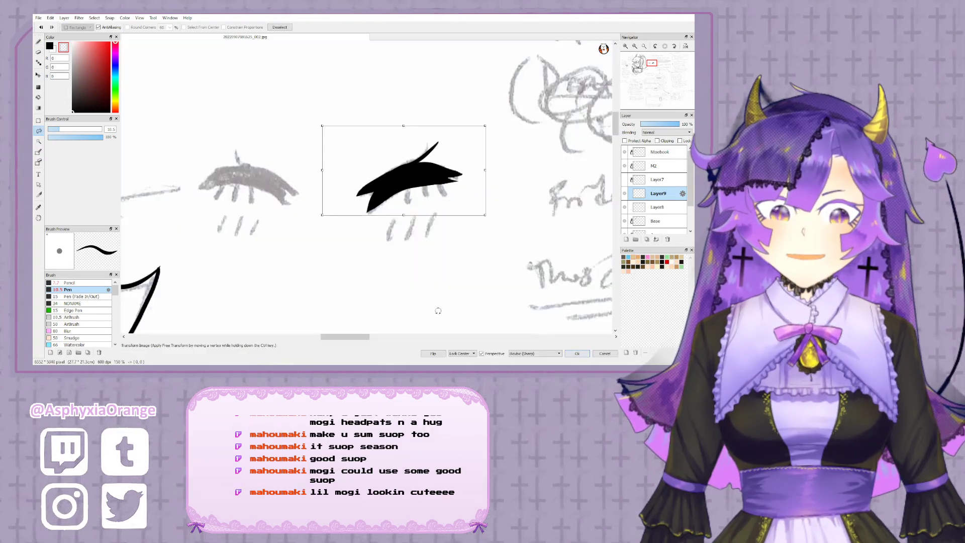
left_click(444, 354)
key("Return")
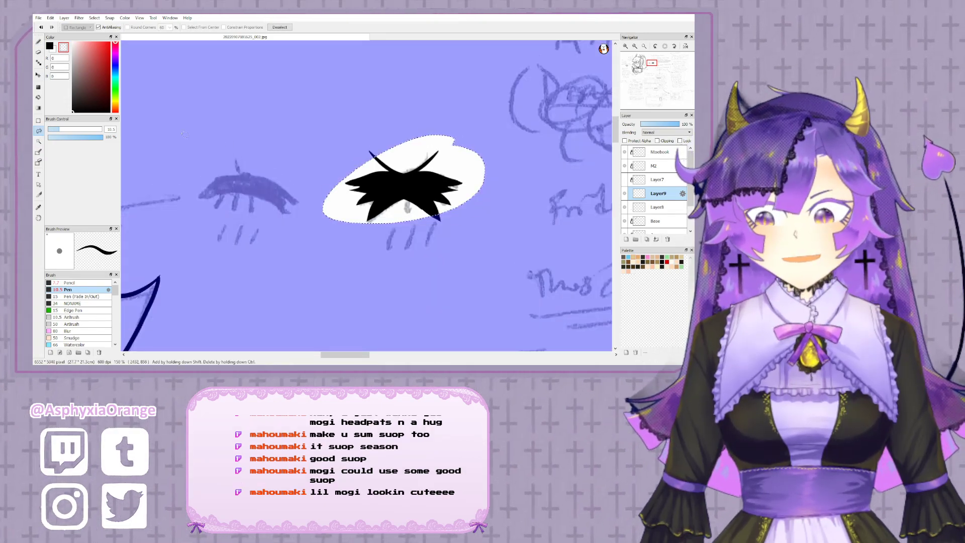
- Move the mirrored closed eye onto the left-hand closed-eye sketch and clear the selection
left_click(38, 74)
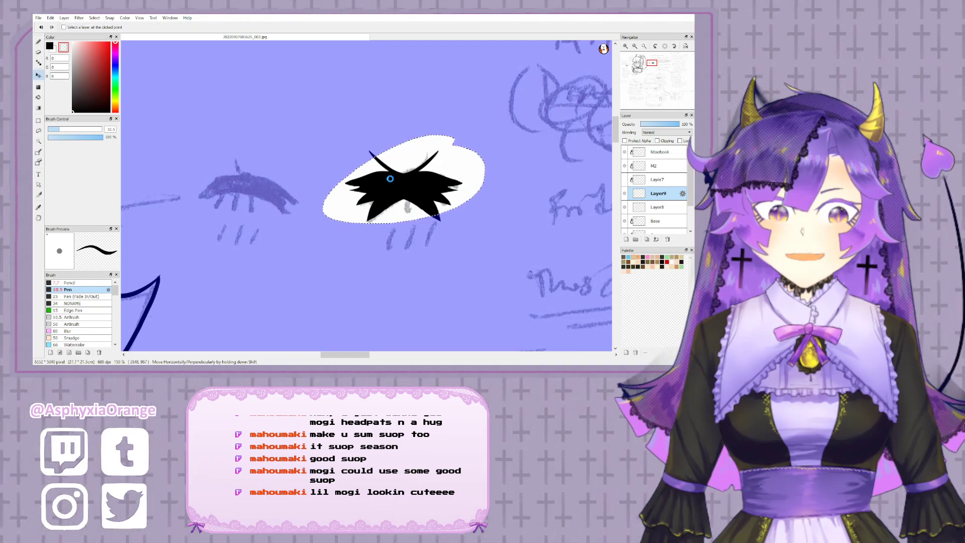
left_click_drag(400, 186, 244, 185)
key("ctrl+d")
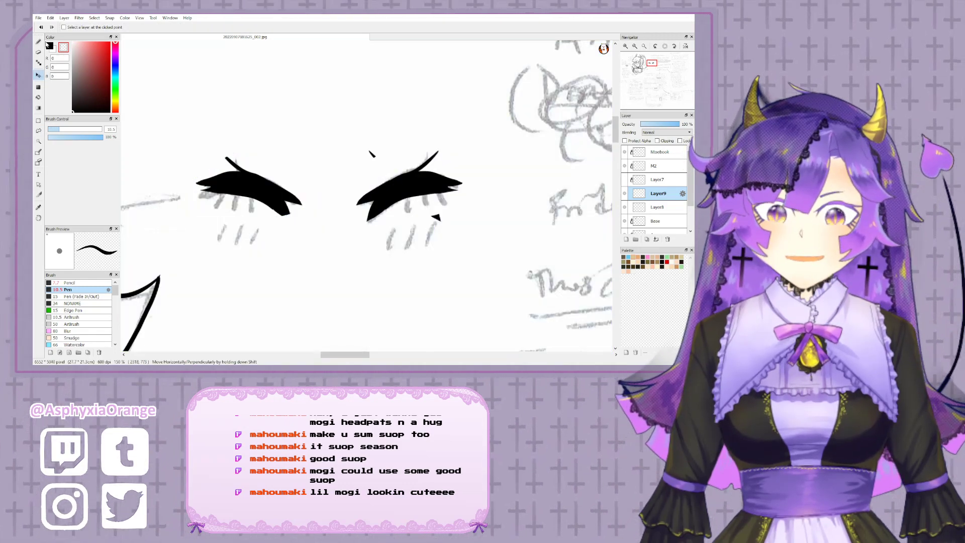
- Show and unlock Layer7 and ink short lower lashes beneath the left-hand open eye in the dark brown colour
key("b")
left_click_drag(229, 111, 621, 181)
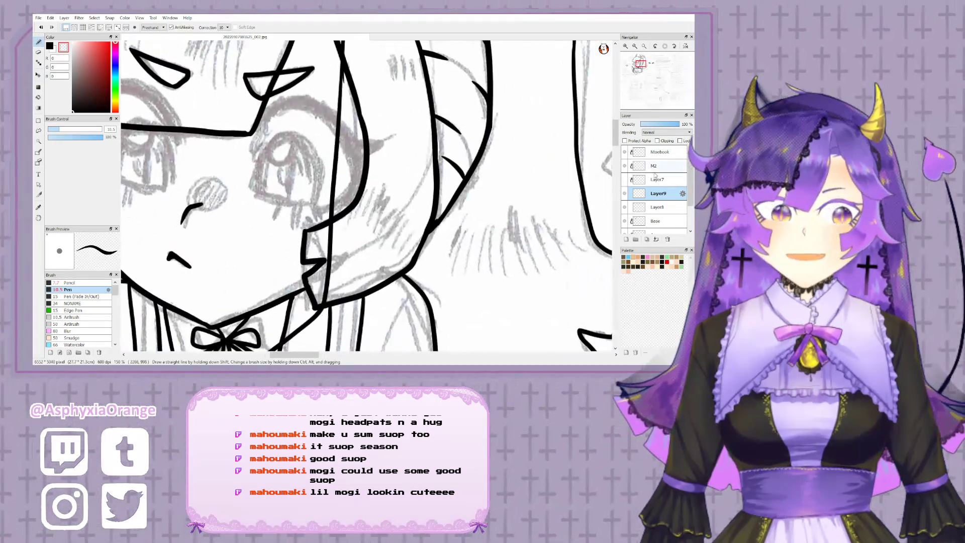
left_click(656, 180)
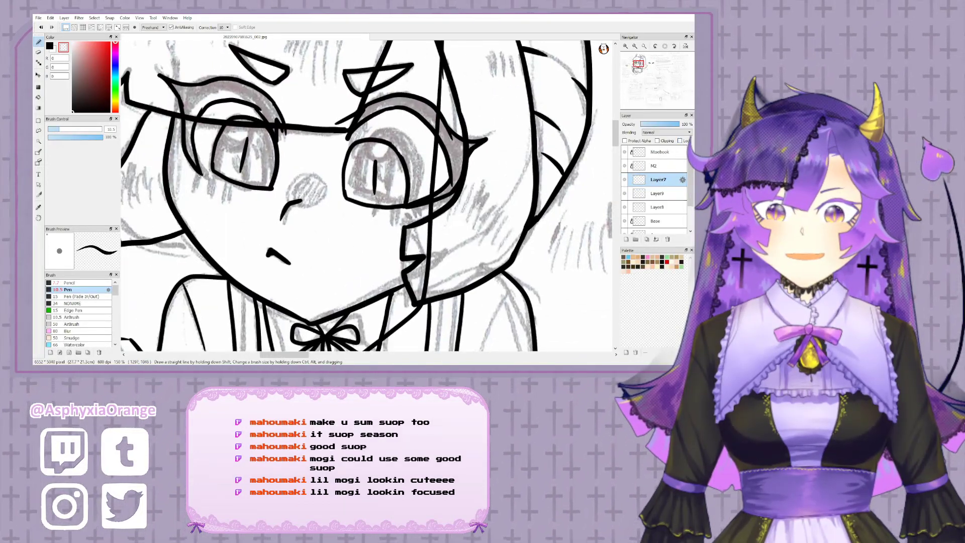
left_click(50, 46)
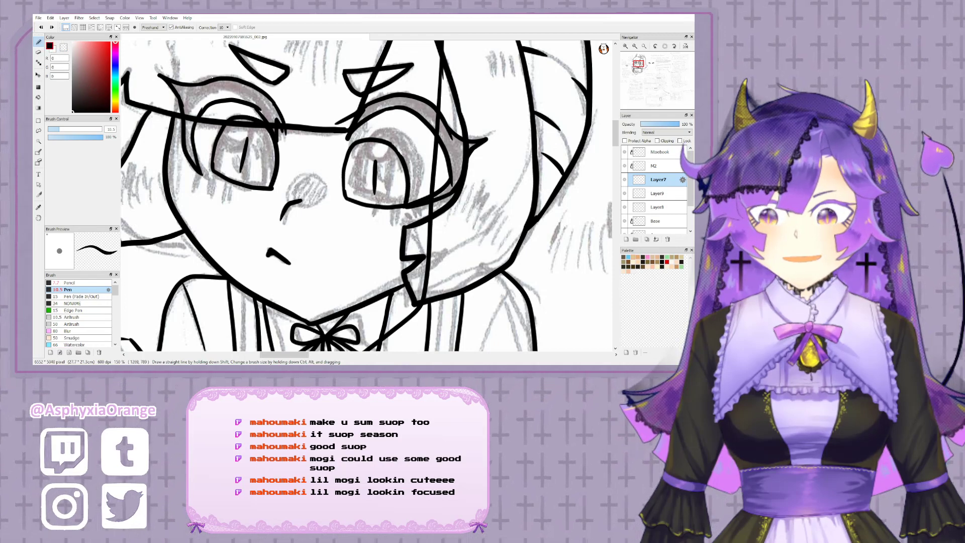
key("ctrl+z")
mouse_move(203, 174)
left_mouse_down()
mouse_move(194, 180)
mouse_move(217, 190)
left_mouse_up()
left_click_drag(367, 207, 308, 198)
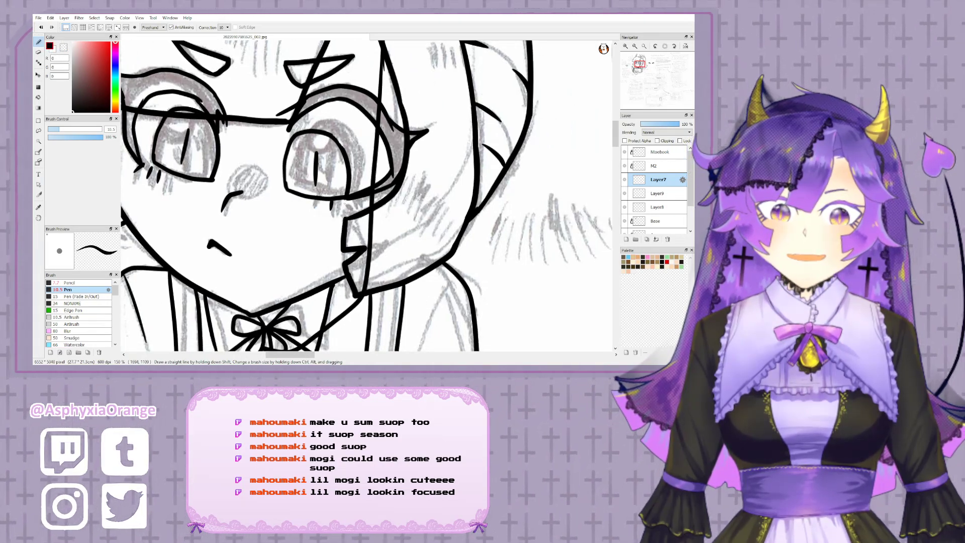
- Ink short lower lashes beneath the left-hand closed eye of the side sketch
left_click_drag(483, 186, 221, 174)
mouse_move(519, 147)
left_mouse_down()
mouse_move(338, 152)
mouse_move(254, 172)
mouse_move(261, 175)
left_mouse_up()
left_click_drag(424, 176, 317, 188)
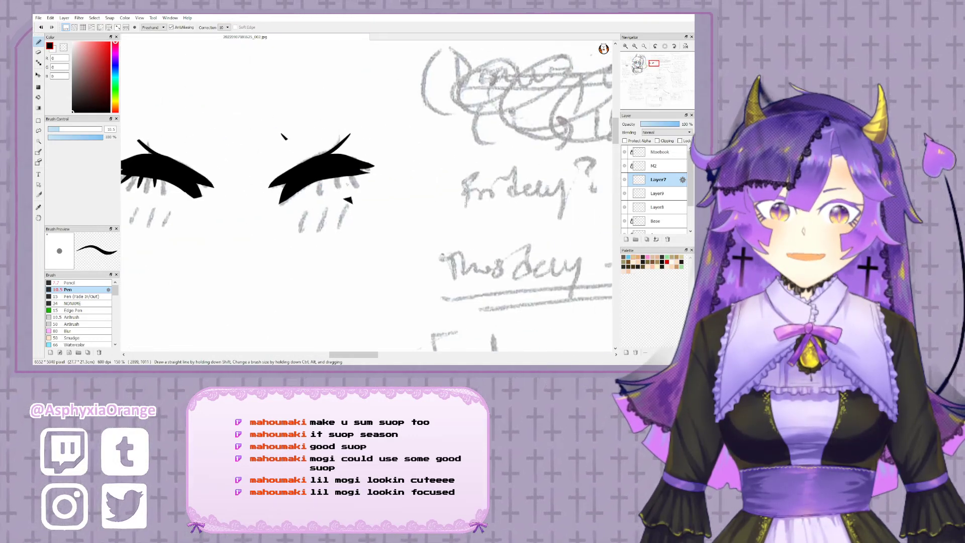
- Toggle Layer9's visibility off and on to examine its strokes, and make Layer7 active for inking again
key("e")
left_click(659, 152)
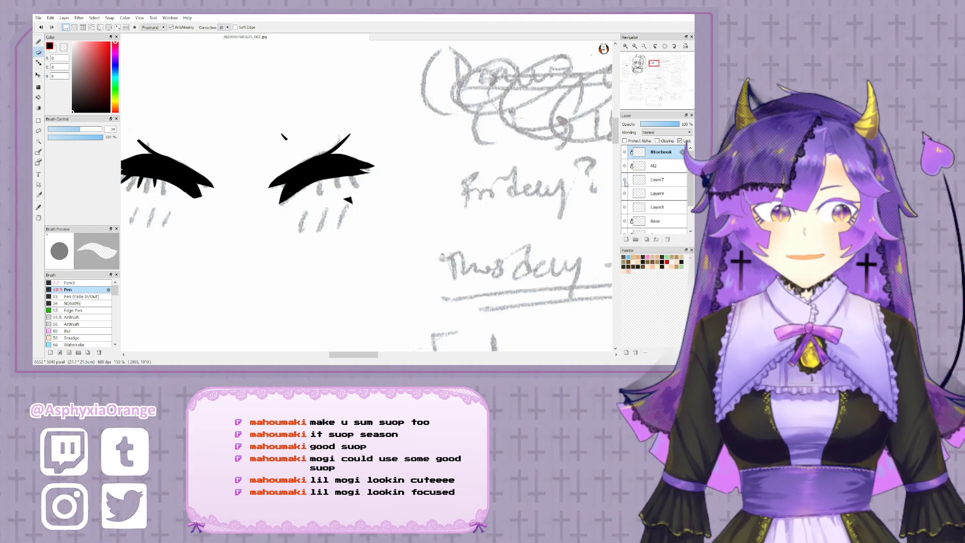
left_click(625, 193)
left_click(624, 194)
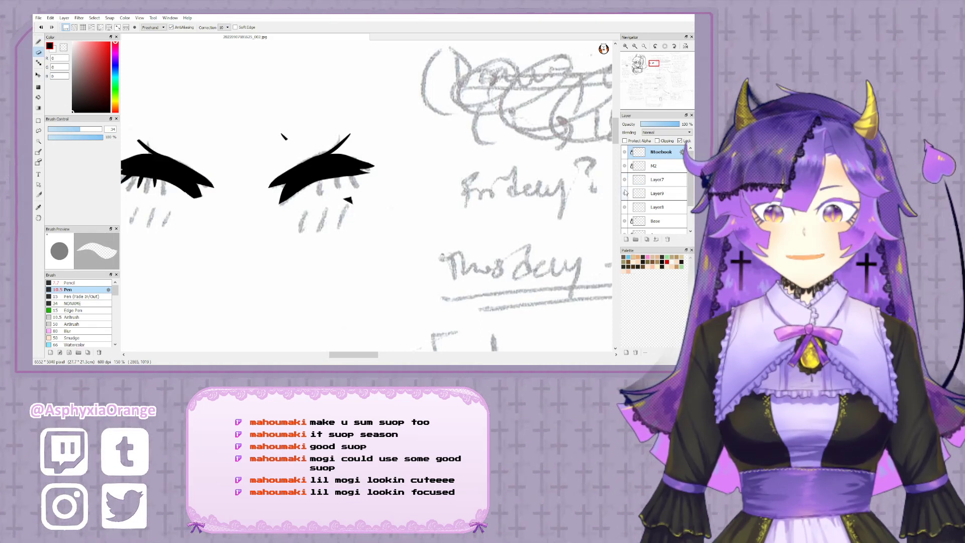
left_click(658, 179)
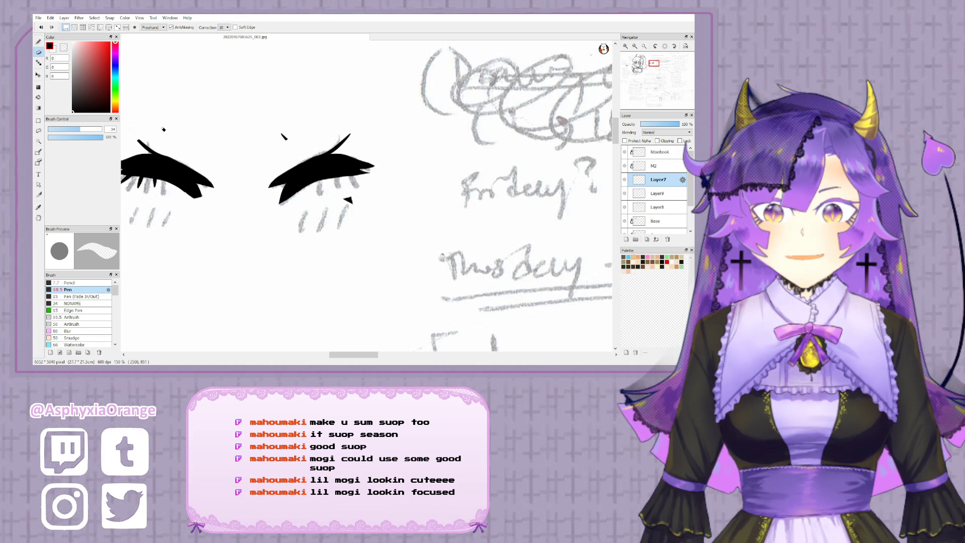
left_click_drag(301, 133, 357, 117)
key("b")
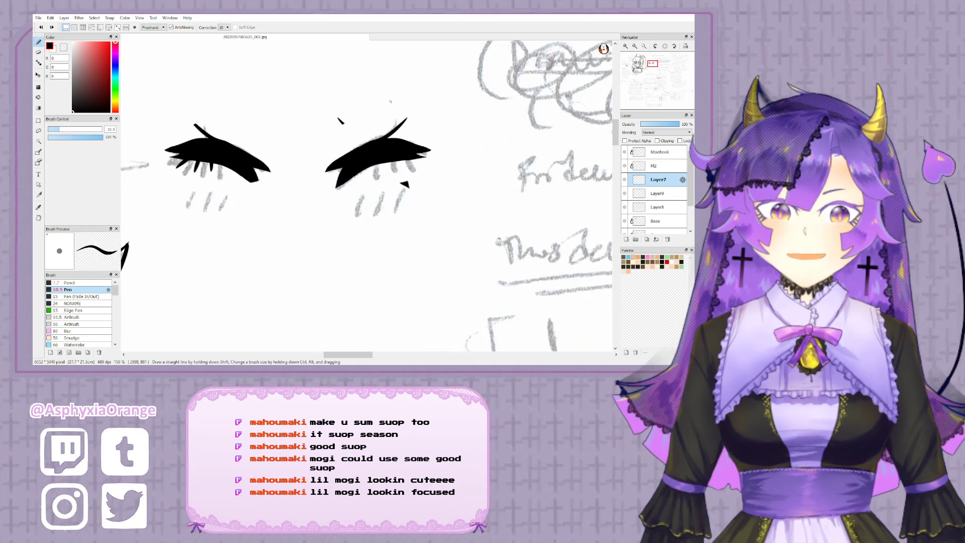
- Lasso-select the right-hand closed eye of the side sketch, try copying it from Layer7 to a new layer, and delete that copy
left_click(39, 131)
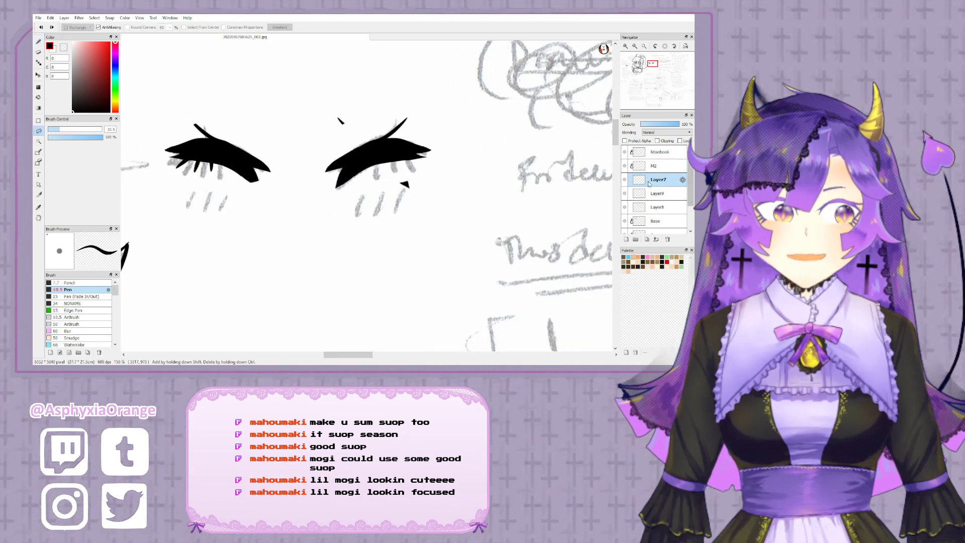
mouse_move(399, 112)
left_mouse_down()
mouse_move(368, 191)
mouse_move(422, 117)
mouse_move(401, 111)
left_mouse_up()
key("ctrl+c")
key("ctrl+v")
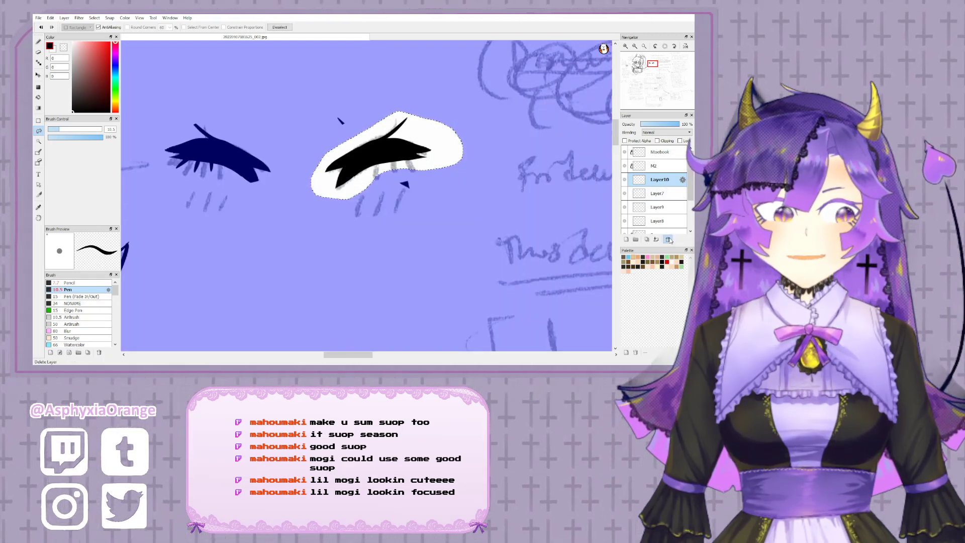
left_click(668, 239)
- Add a layer above Layer9, hide the surrounding layers, and make Layer8 with the right-hand closed eye active and visible
left_click(658, 191)
left_click(627, 239)
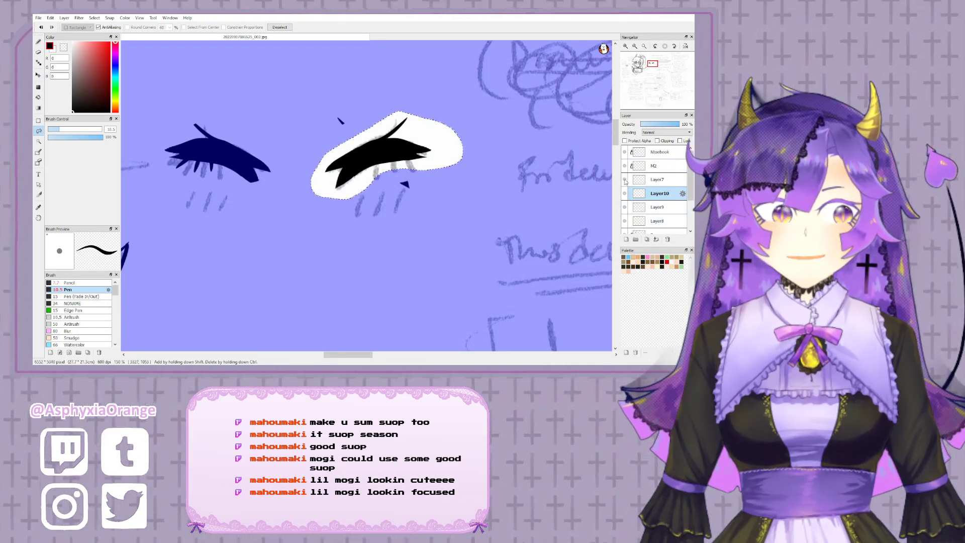
left_click(624, 180)
left_click(625, 207)
left_click(625, 221)
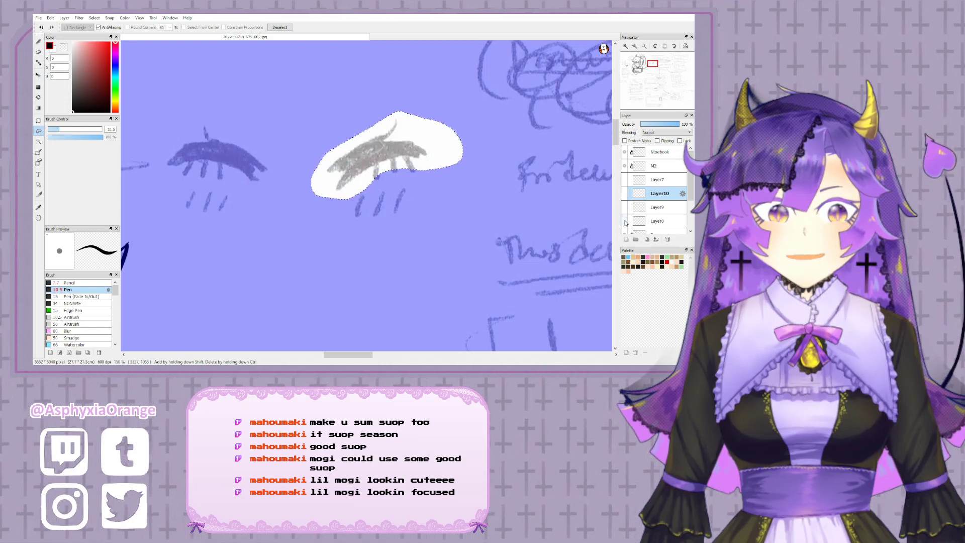
left_click(649, 223)
left_click(624, 221)
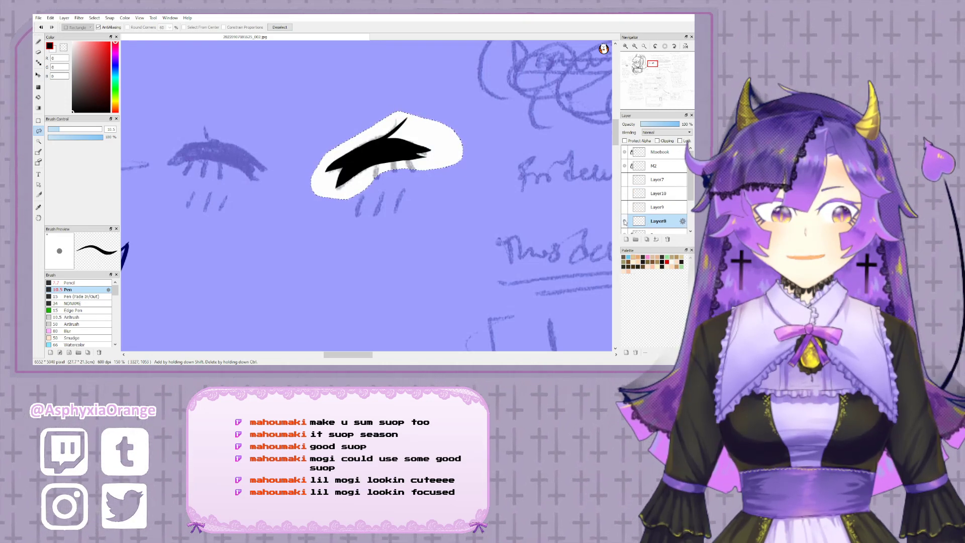
- Duplicate the selected closed eye to a new layer, flip it horizontally and move it onto the left-hand closed-eye sketch
key("ctrl+t")
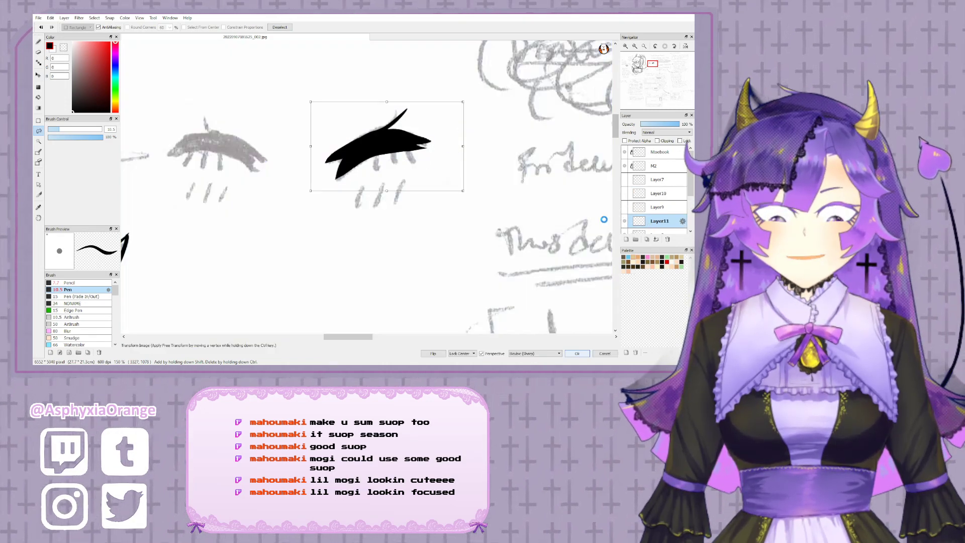
left_click(434, 354)
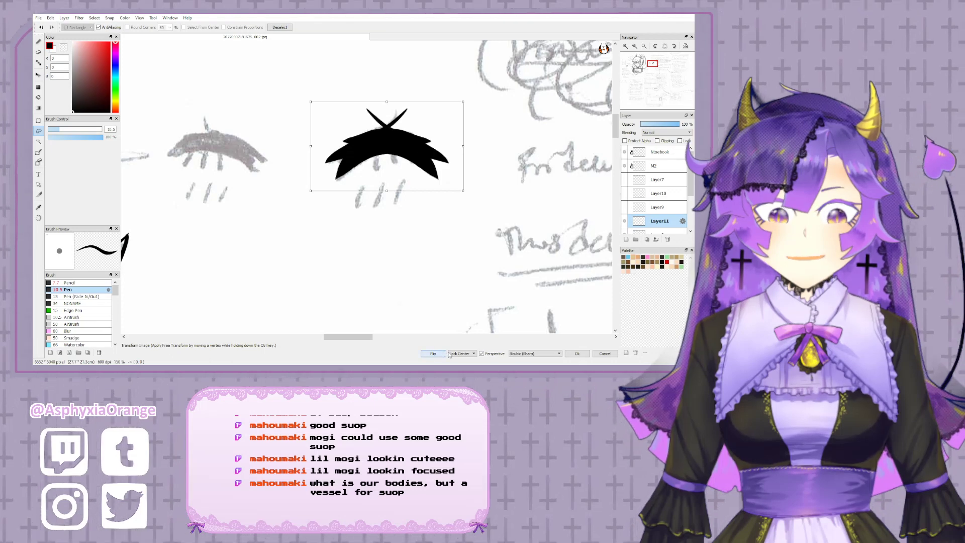
left_click(577, 353)
key("ctrl+d")
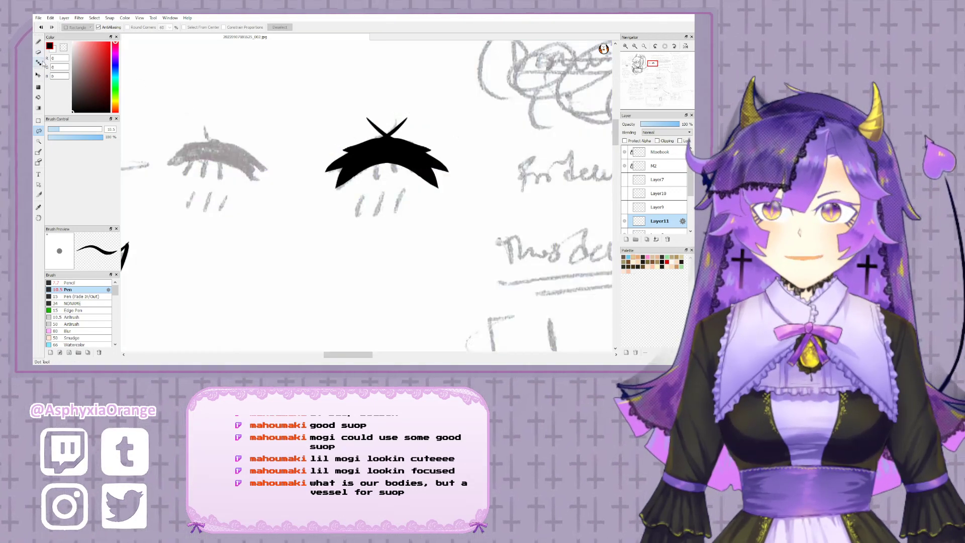
left_click(625, 208)
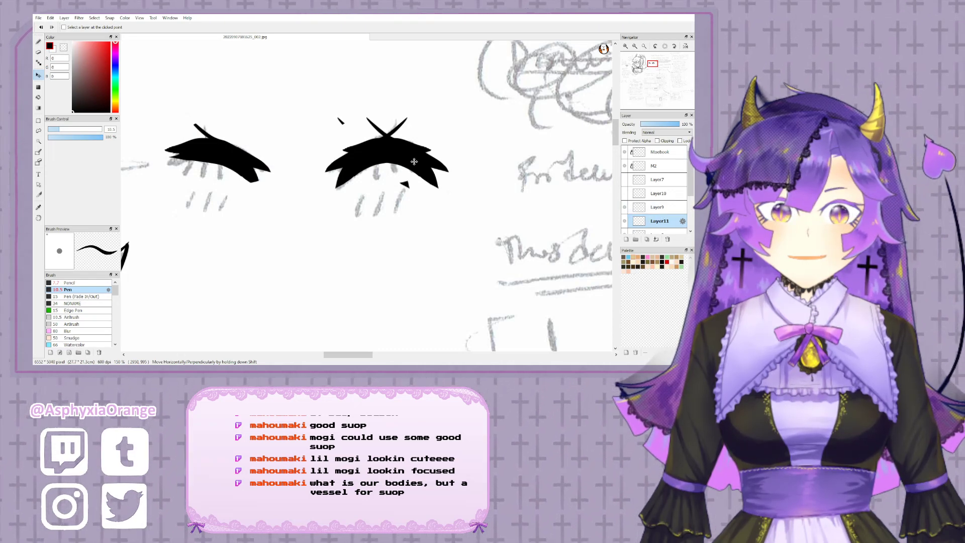
left_click_drag(414, 162, 236, 166)
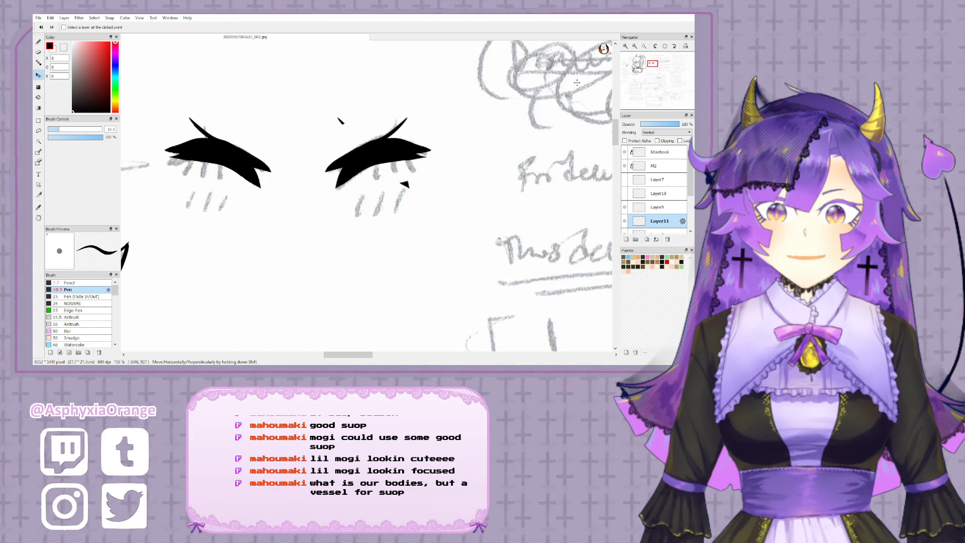
- Merge Layer9 down into Layer11 and erase the stray marks around the right-hand closed eye
left_click(635, 46)
left_click(634, 47)
left_click(634, 46)
left_click(648, 64)
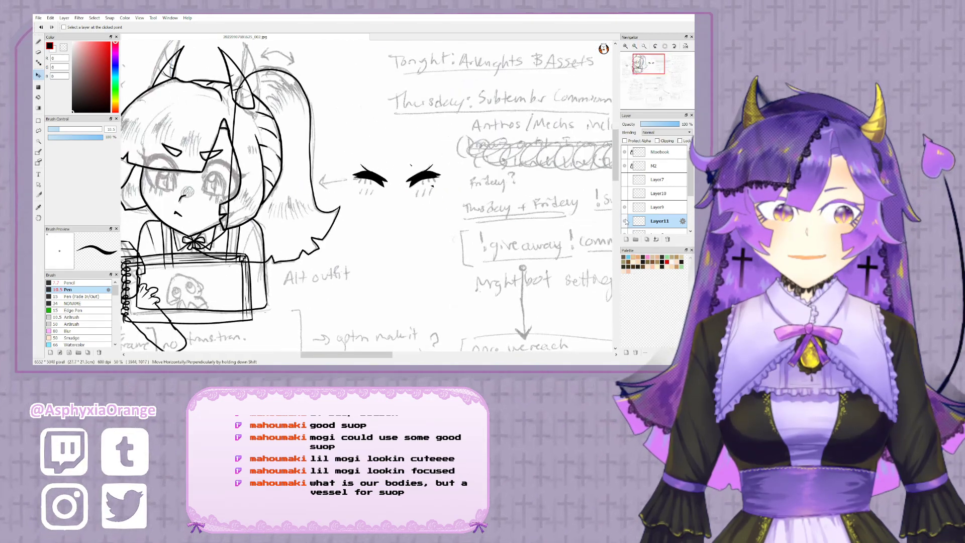
left_click(656, 207)
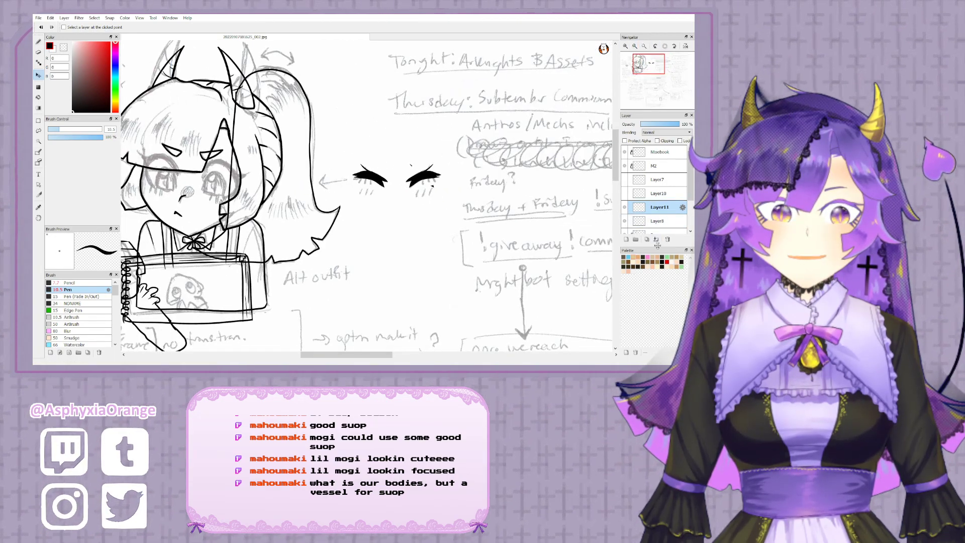
key("e")
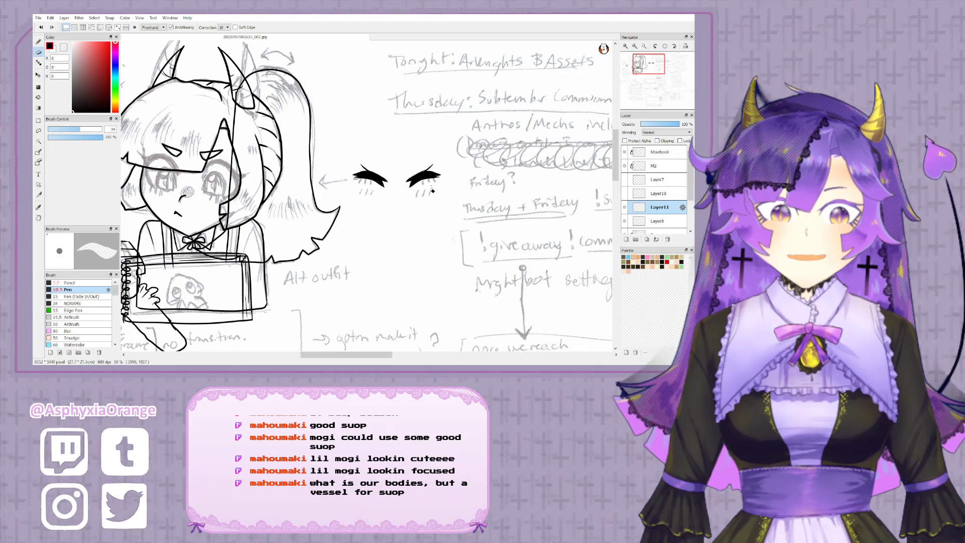
- Make Layer7 with the open eyes visible again and delete the unneeded Layer10
left_click(624, 180)
left_click(663, 194)
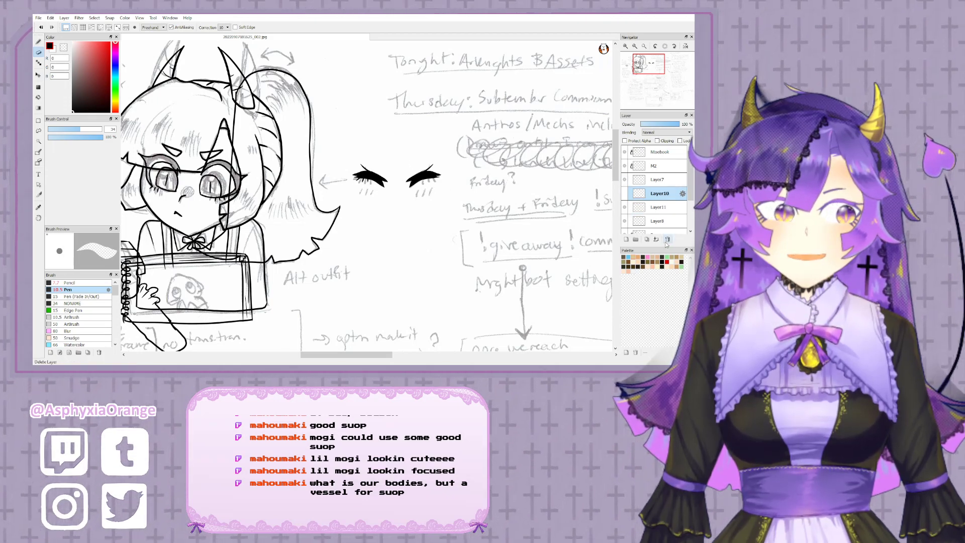
left_click(668, 239)
left_click(625, 181)
left_click(626, 180)
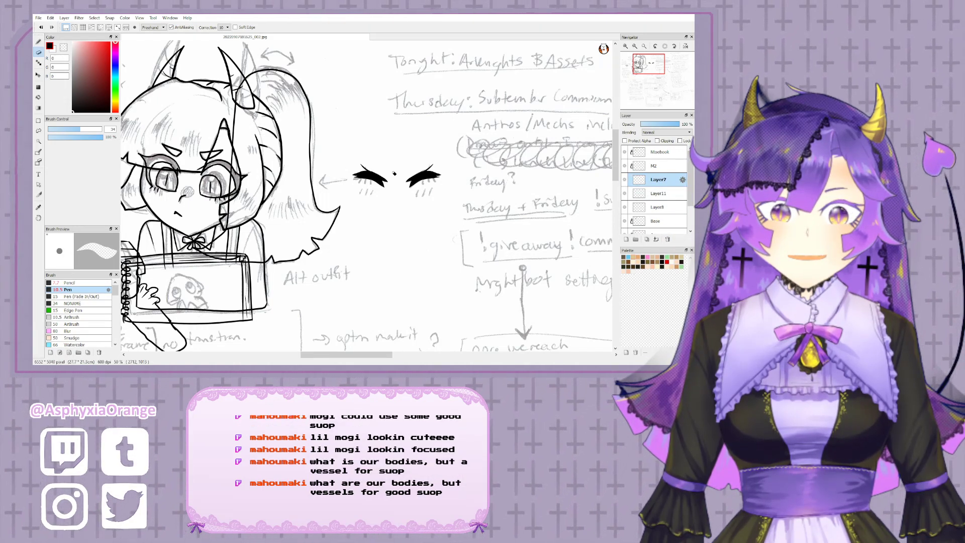
- Lock Layer7 and merge Layer11 down into Layer8 so both closed eyes share one layer
left_click(625, 46)
left_click(626, 47)
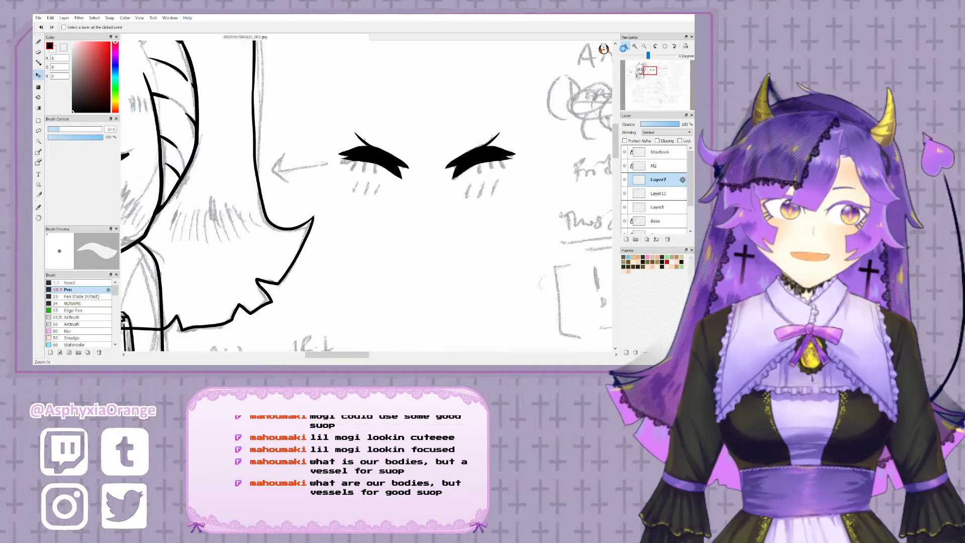
left_click(625, 46)
left_click(625, 194)
left_click(625, 194)
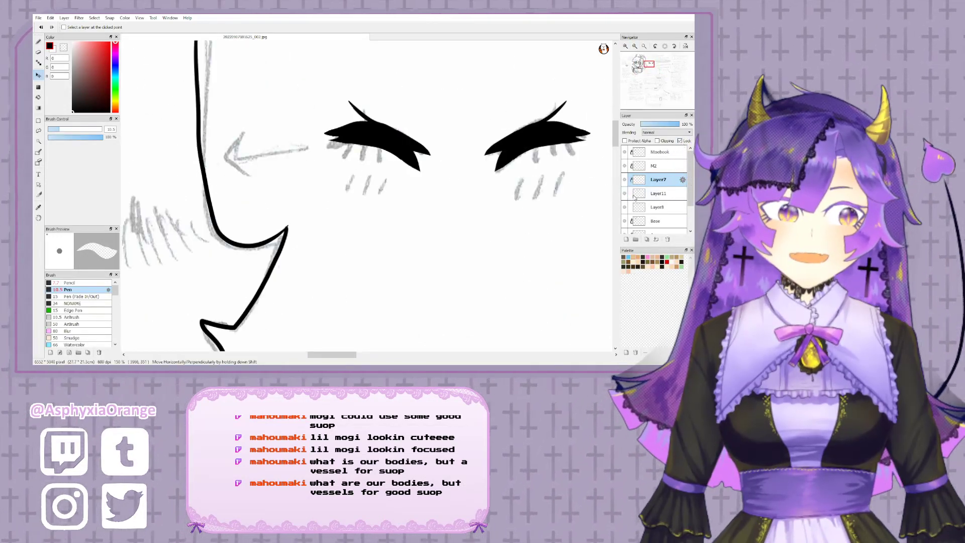
left_click(646, 194)
left_click(657, 240)
- Ink short lower lashes beneath both closed eyes on Layer8 and move the eyes onto the character's face
left_click_drag(526, 149, 463, 144)
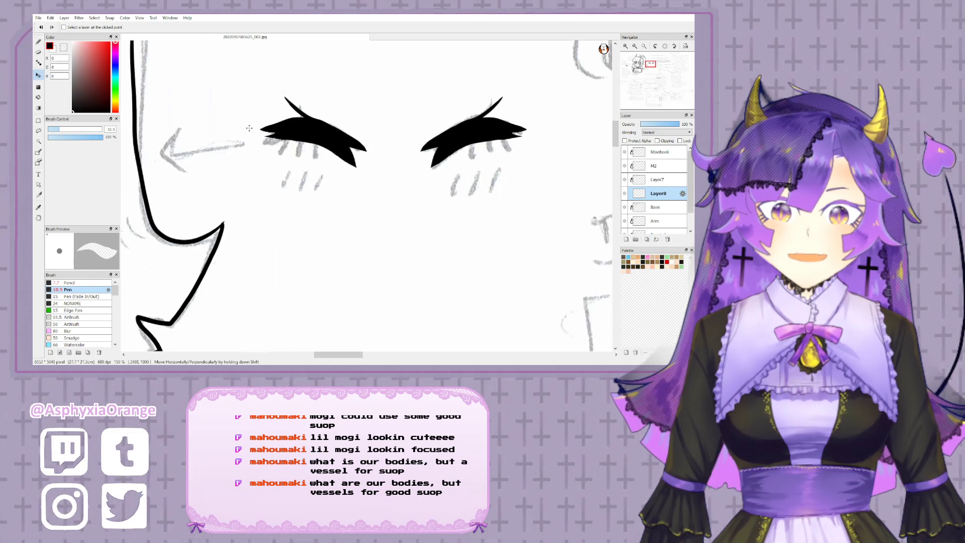
left_click(38, 42)
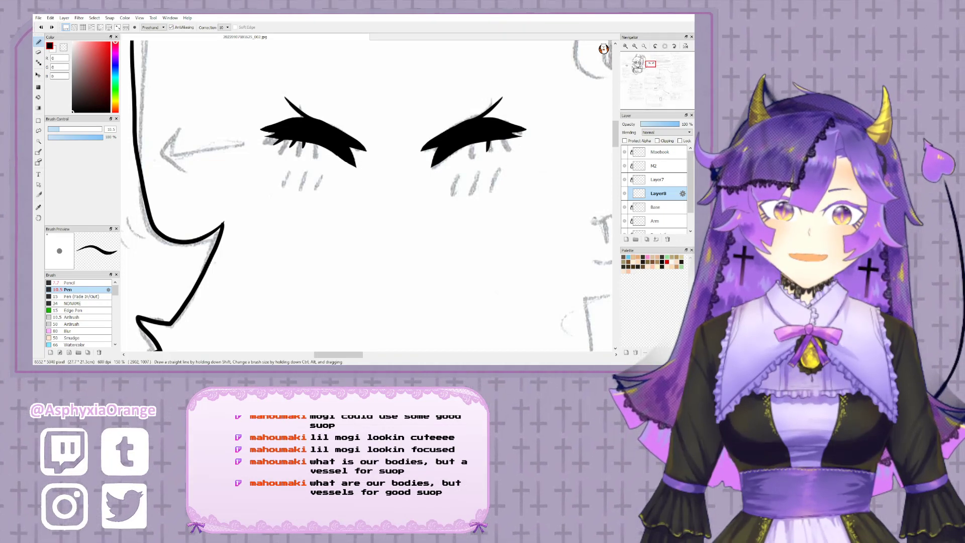
left_click(634, 46)
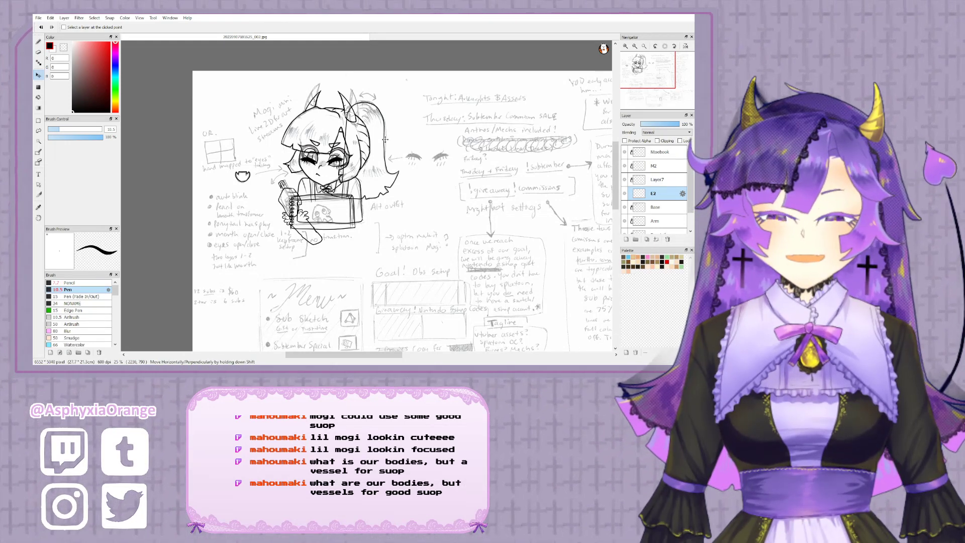
- Rotate and nudge the closed eyes on layer E2 to match the face's tilt, comparing them with the open eyes
key("ctrl+t")
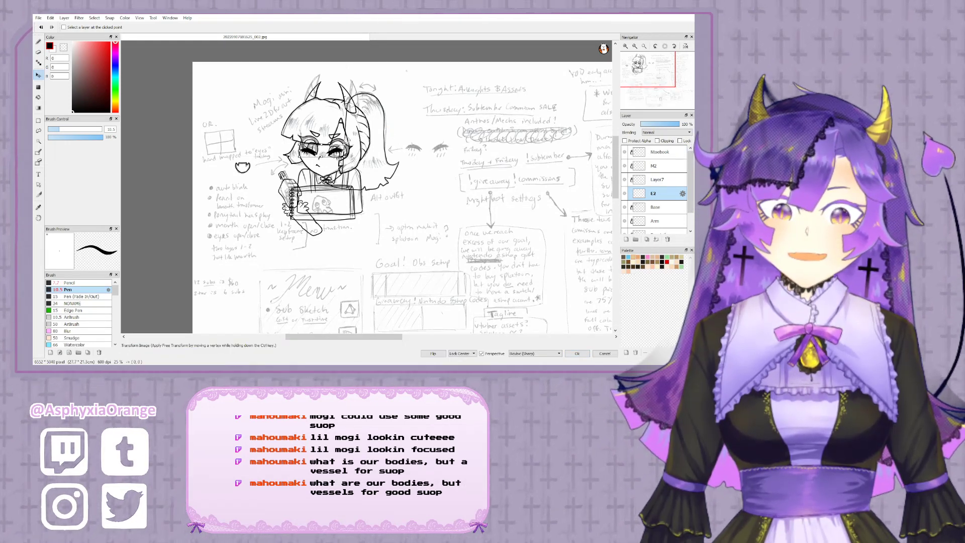
left_click(634, 46)
scroll(357, 94, "up", 5)
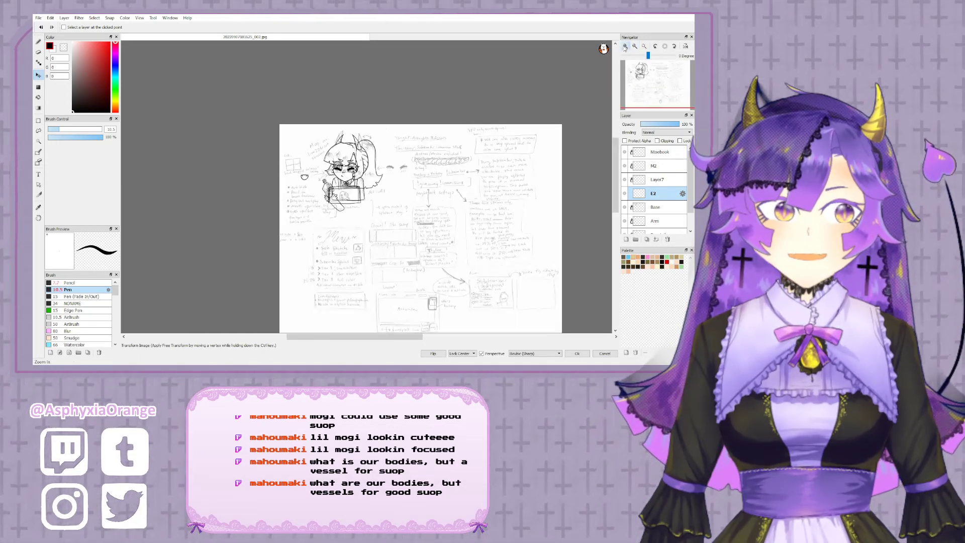
left_click_drag(357, 94, 430, 175)
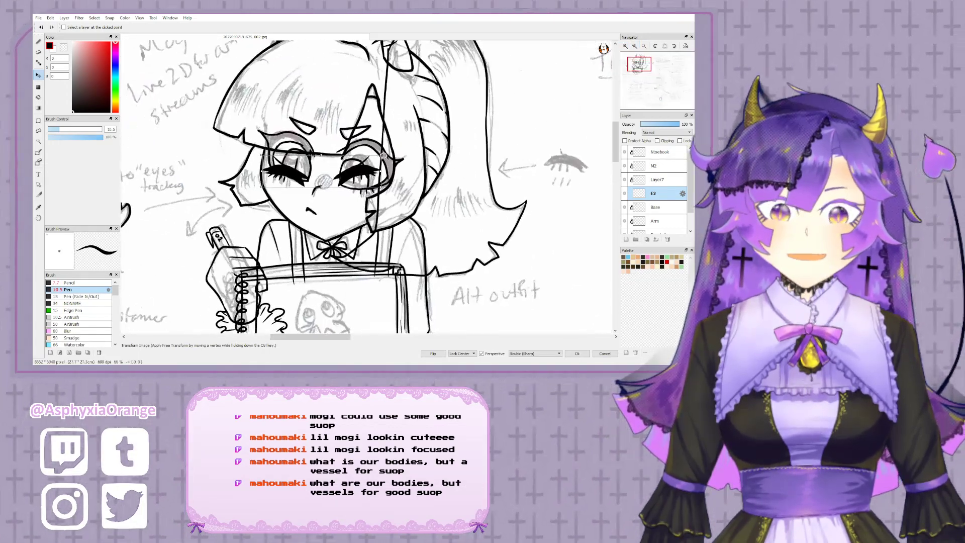
mouse_move(384, 152)
left_mouse_down()
mouse_move(373, 187)
mouse_move(382, 165)
left_mouse_up()
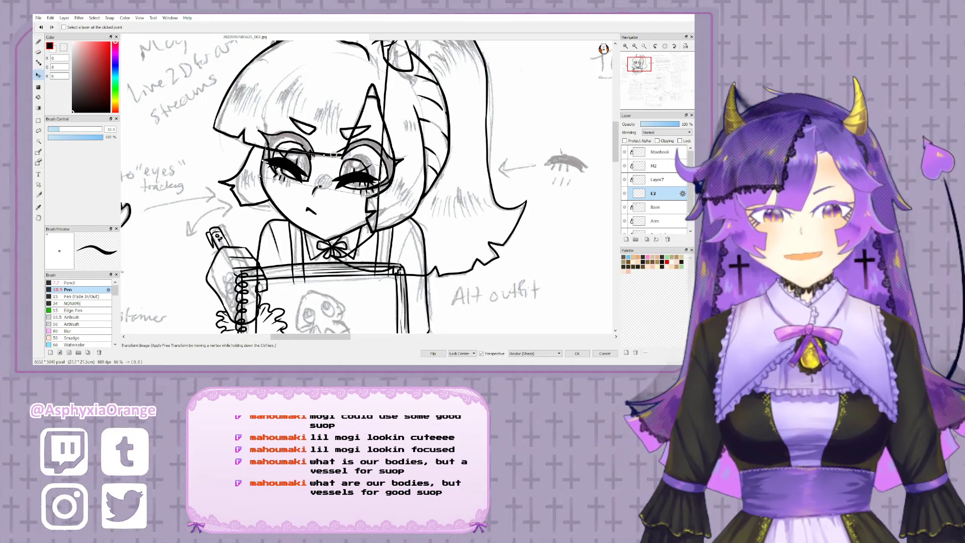
left_click_drag(357, 168, 355, 179)
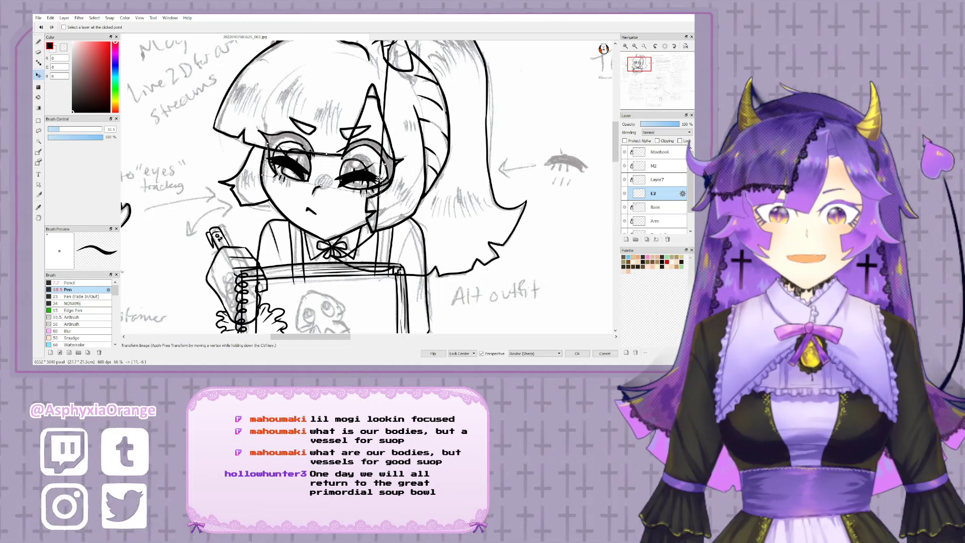
left_click(576, 354)
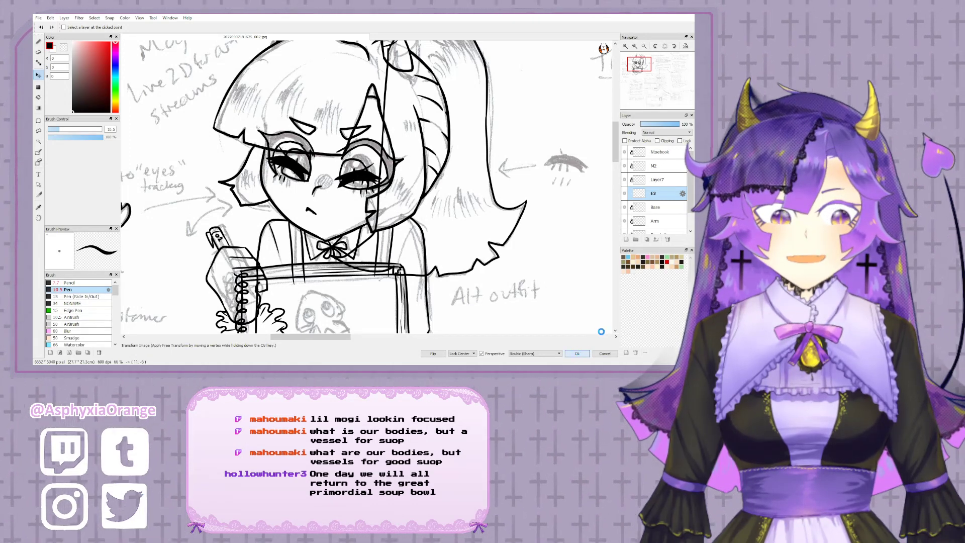
left_click(625, 193)
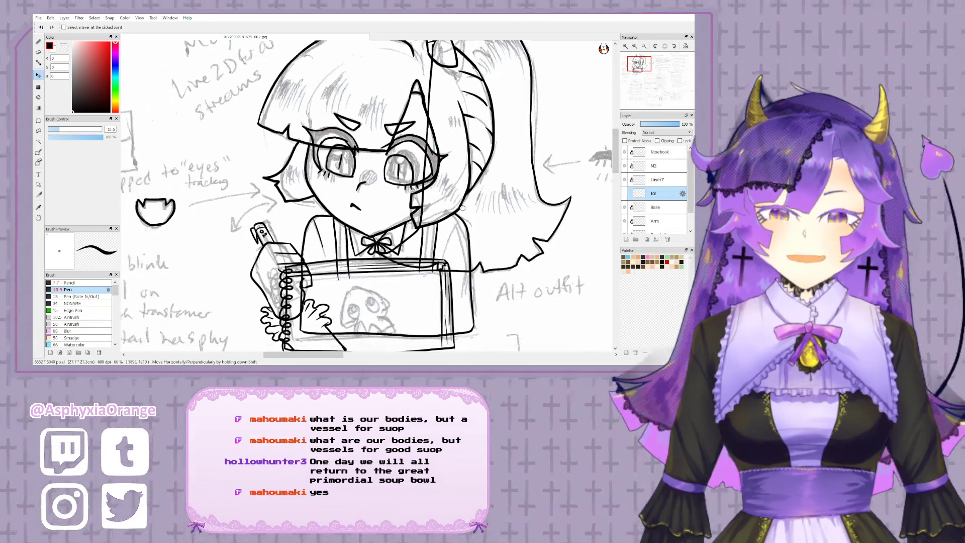
left_click(624, 194)
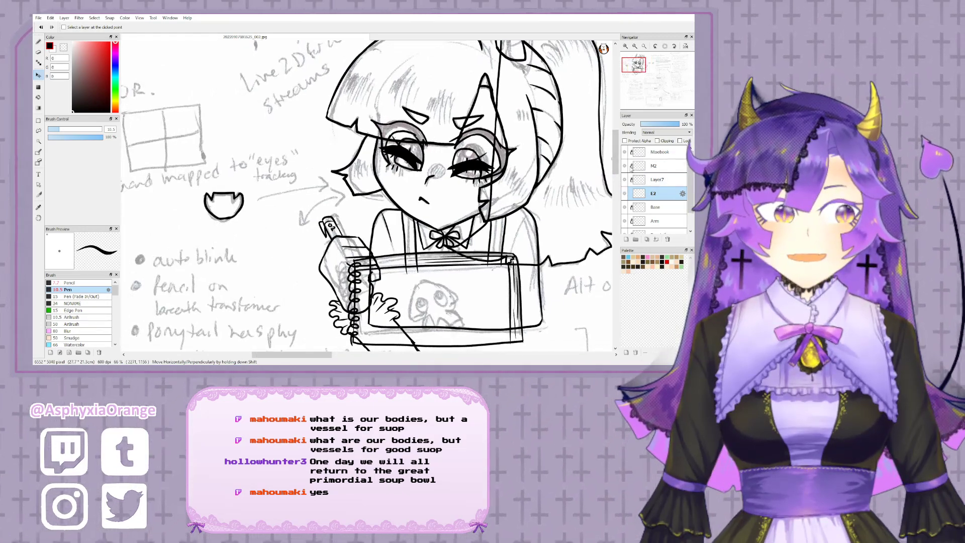
- Unlock layer M2, move the fanged open mouth onto the character's face, and hide that layer
left_click(650, 166)
left_click(686, 141)
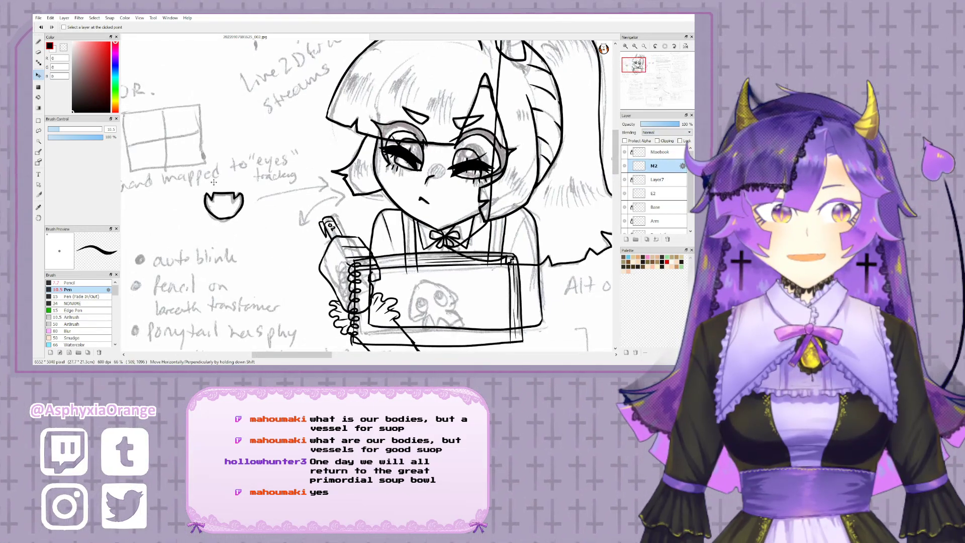
left_click_drag(226, 207, 452, 205)
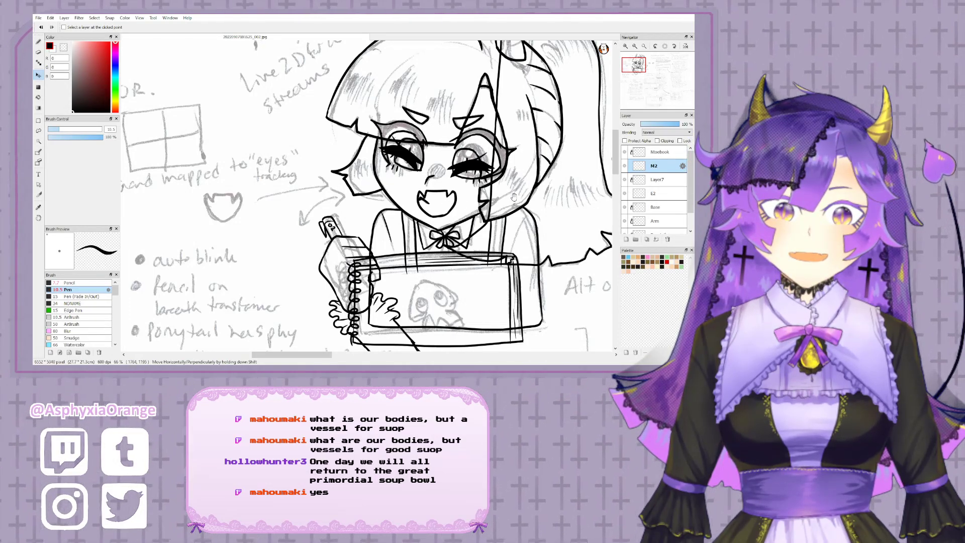
left_click_drag(513, 197, 409, 207)
left_click(625, 166)
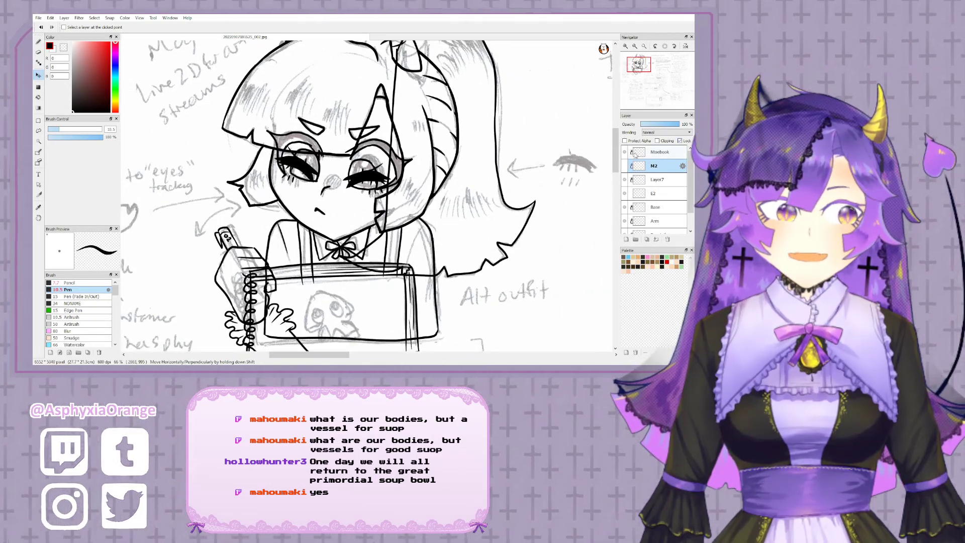
- Hide and lock the closed-eye layer E2
key("ctrl+minus")
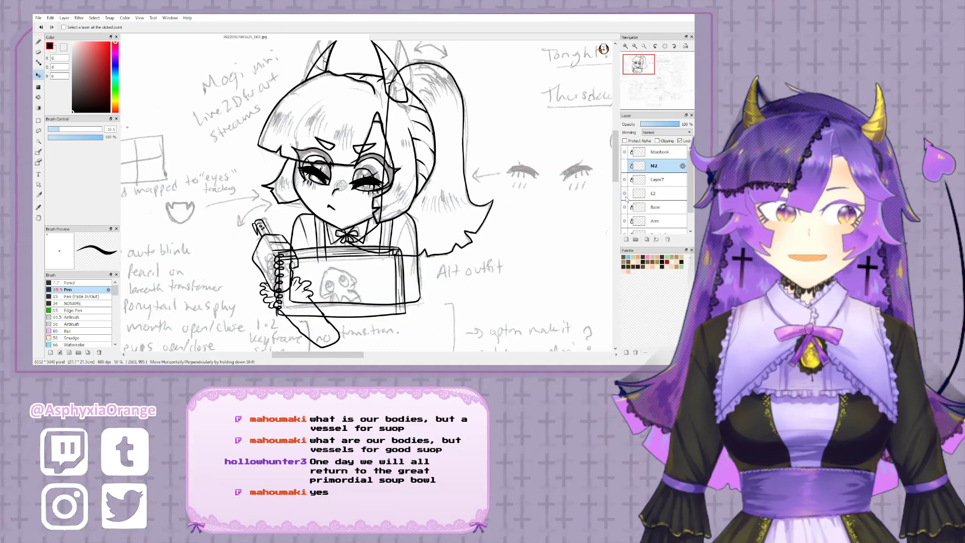
left_click(625, 194)
left_click(655, 194)
left_click_drag(504, 198, 533, 201)
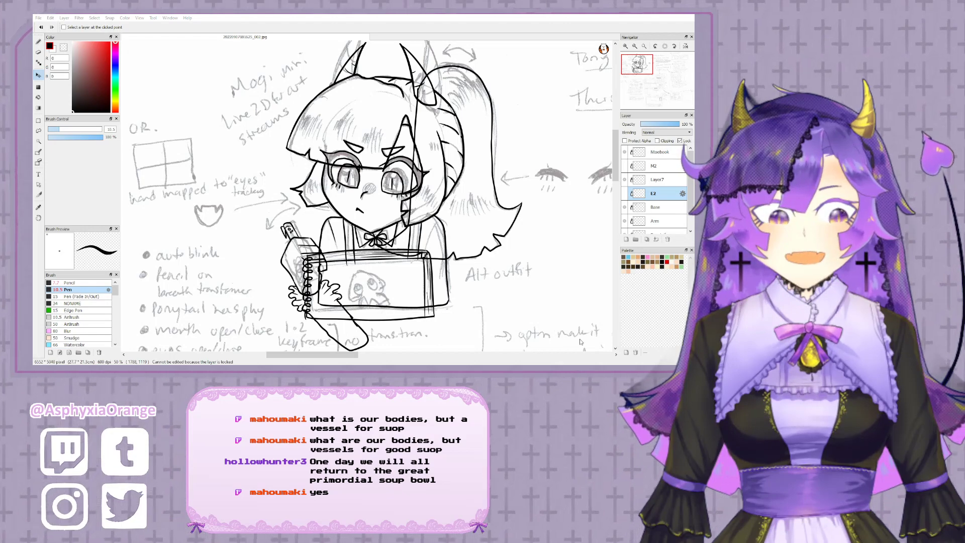
- Crop the canvas to a rectangle around the horned chibi character and save it as an .mdp file for Live2D
scroll(494, 287, "down", 2)
left_click_drag(493, 286, 407, 232)
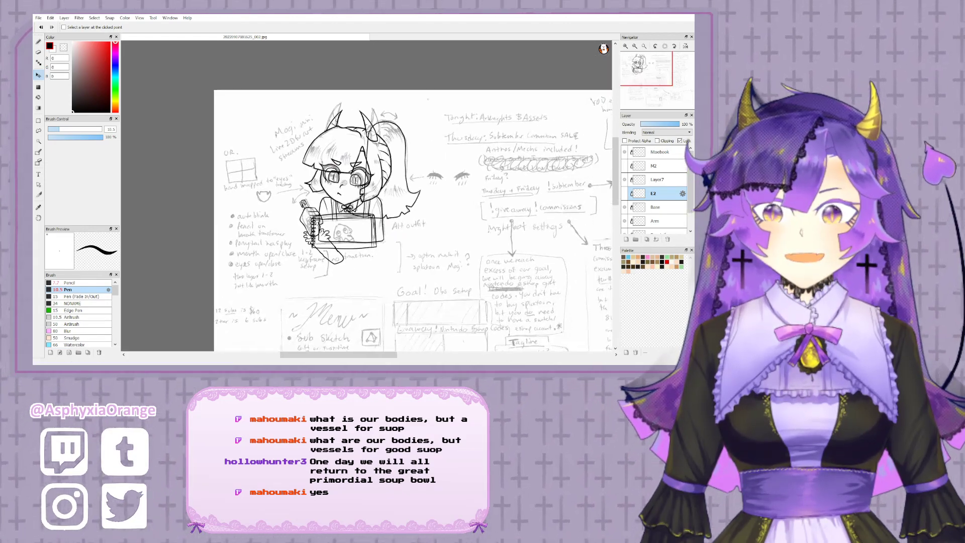
left_click(38, 121)
mouse_move(292, 99)
left_mouse_down()
mouse_move(442, 265)
mouse_move(437, 274)
mouse_move(425, 266)
left_mouse_up()
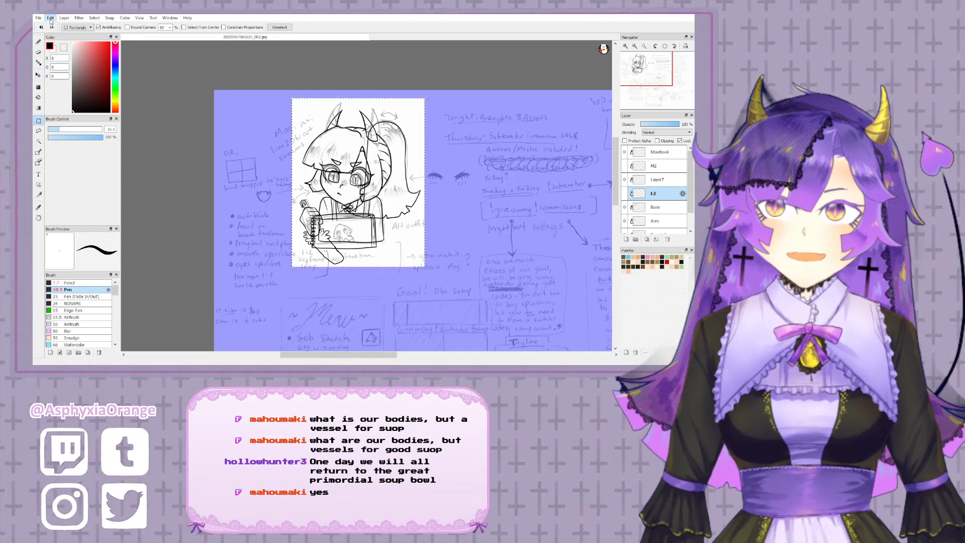
left_click(50, 21)
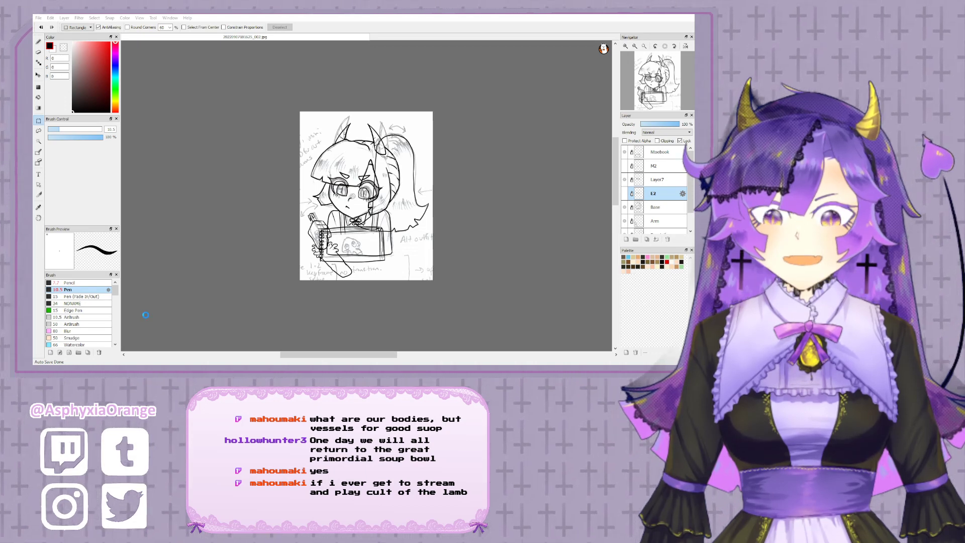
key("Return")
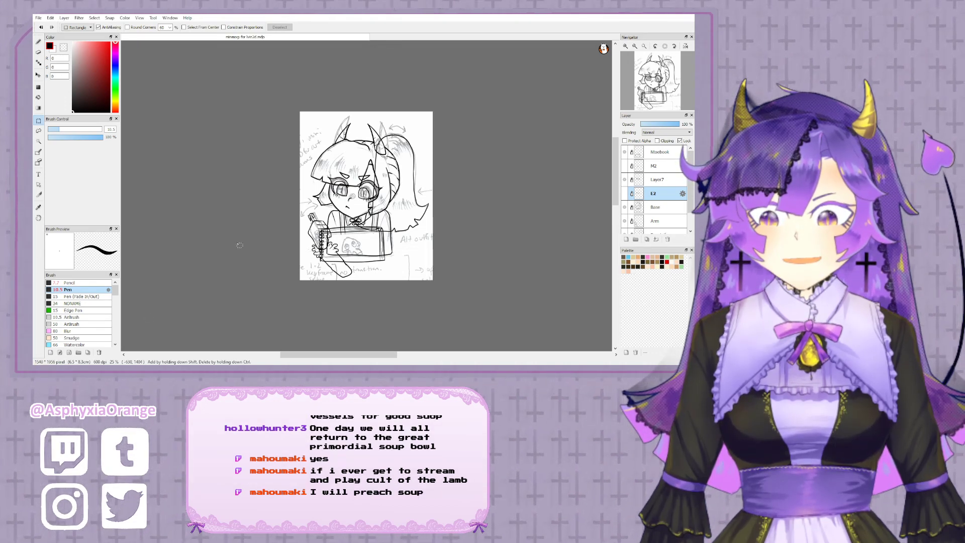
- Hide the sketch on Layer1 and all the line art layers except Ponytail
scroll(494, 261, "up", 3)
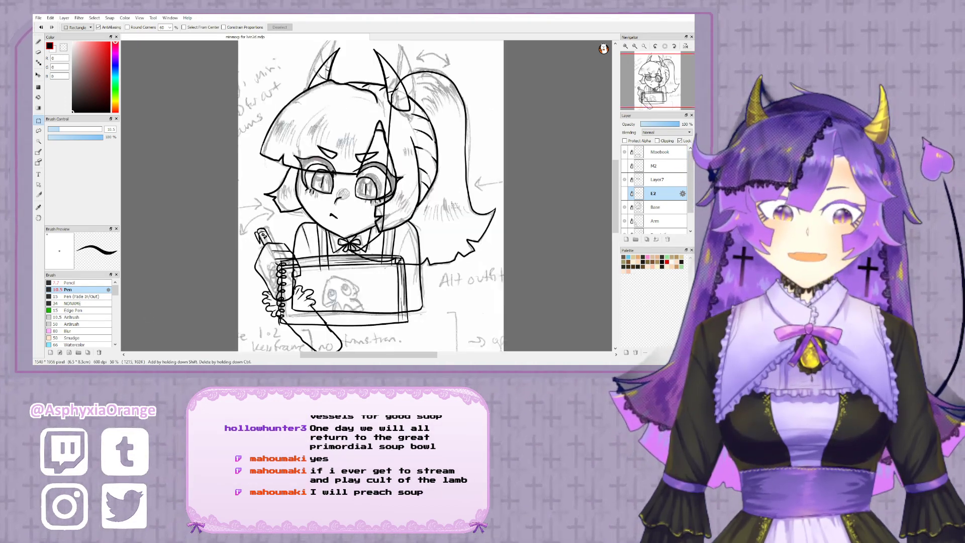
scroll(493, 262, "down", 2)
scroll(654, 208, "down", 1)
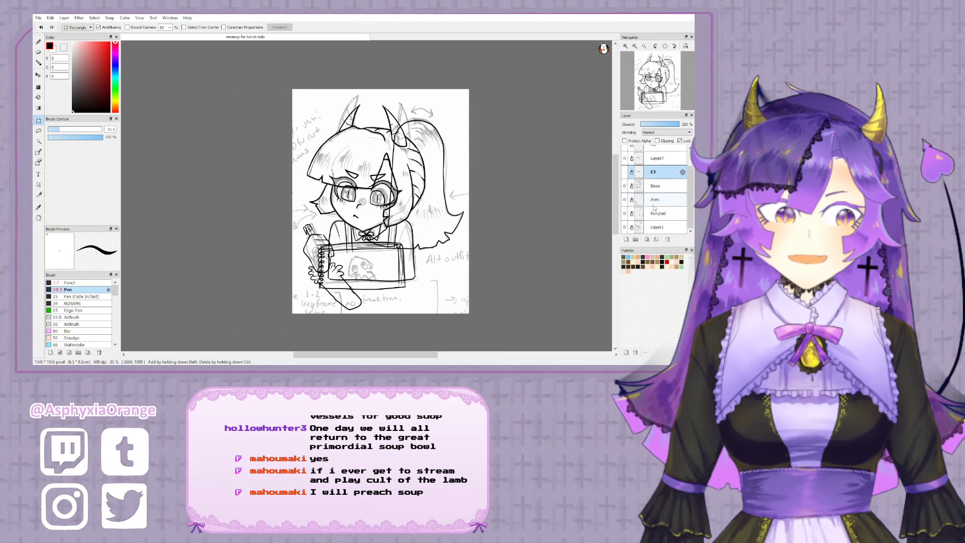
left_click(624, 229)
scroll(397, 241, "up", 1)
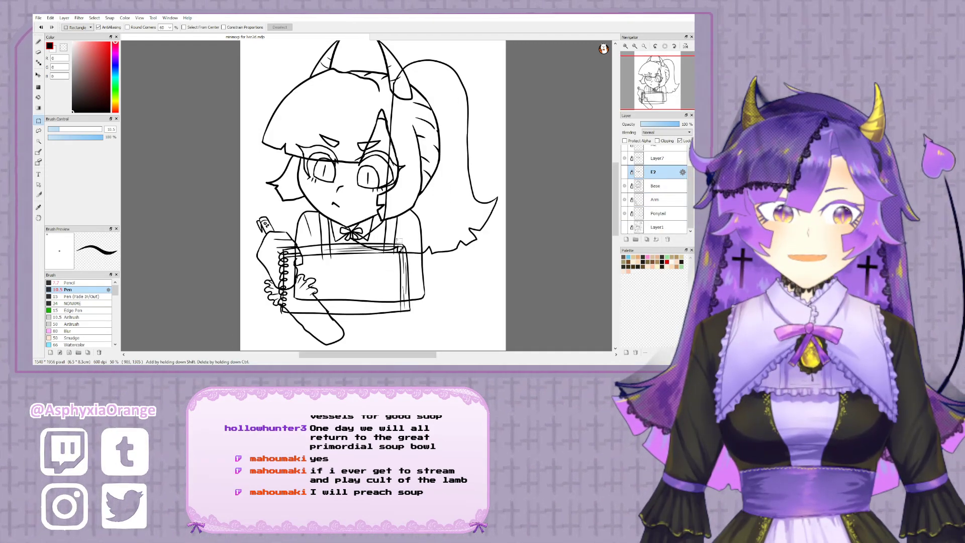
left_click(624, 199)
left_click(624, 186)
left_click(624, 172)
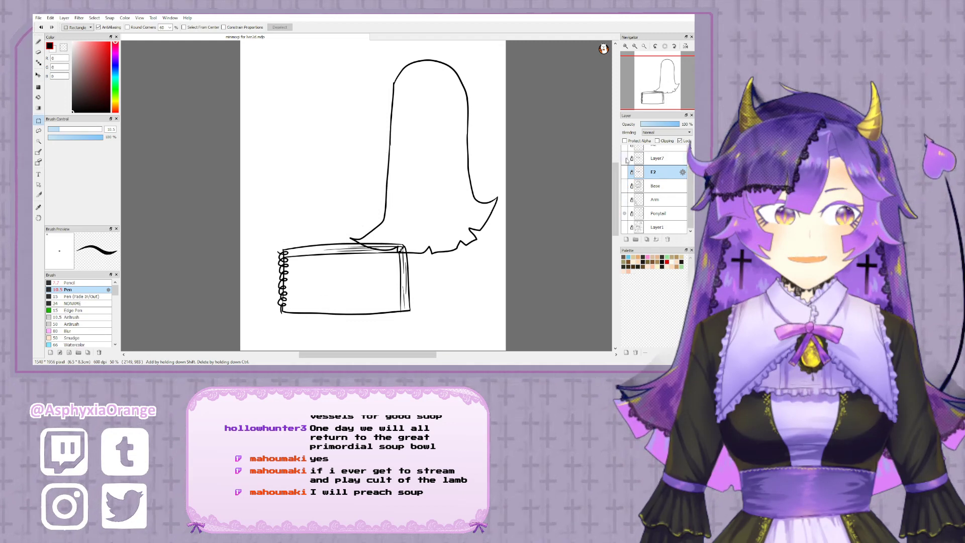
scroll(674, 147, "up", 1)
left_click(624, 152)
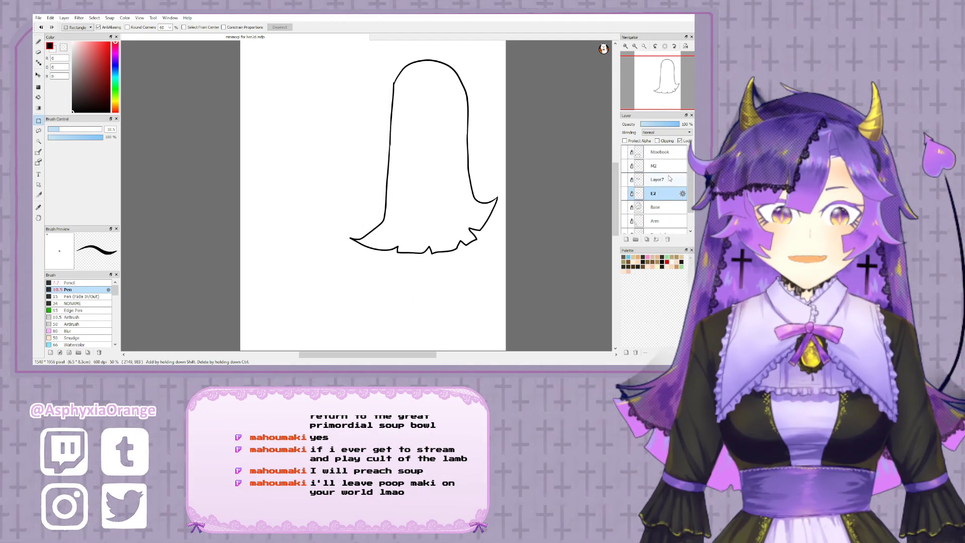
- Unlock the Ponytail layer and fill the ponytail with the purple sampled from the character's hair in the coloured illustration
scroll(663, 217, "down", 2)
left_click(663, 214)
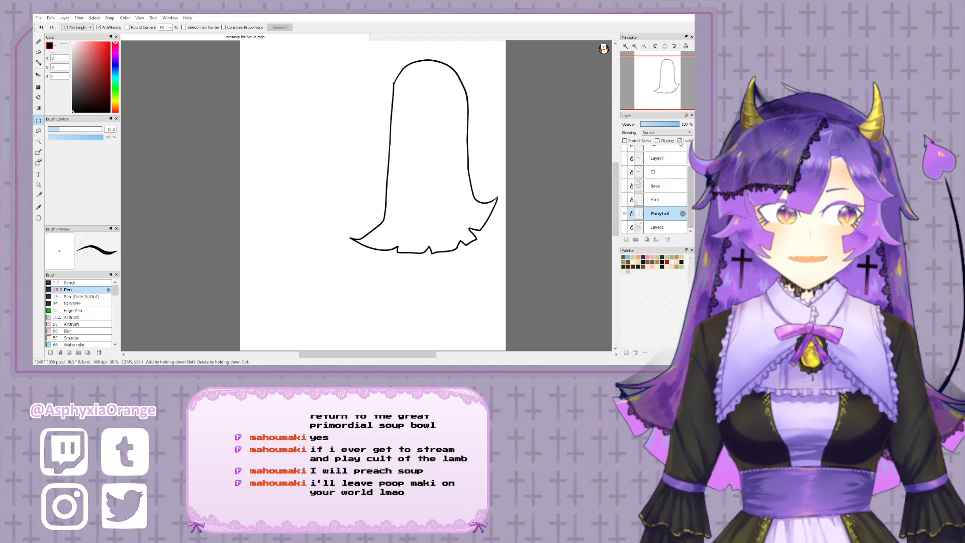
scroll(488, 177, "right", 2)
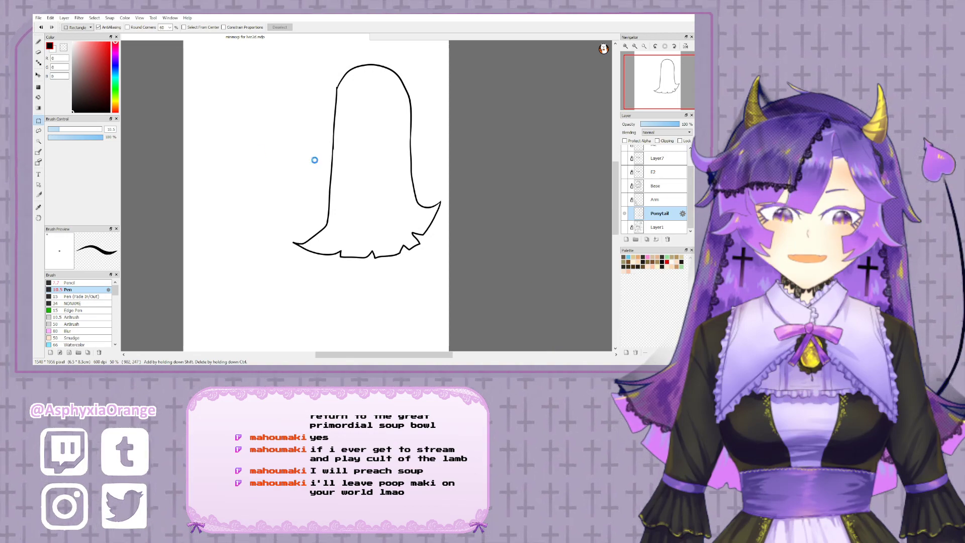
scroll(366, 156, "up", 5)
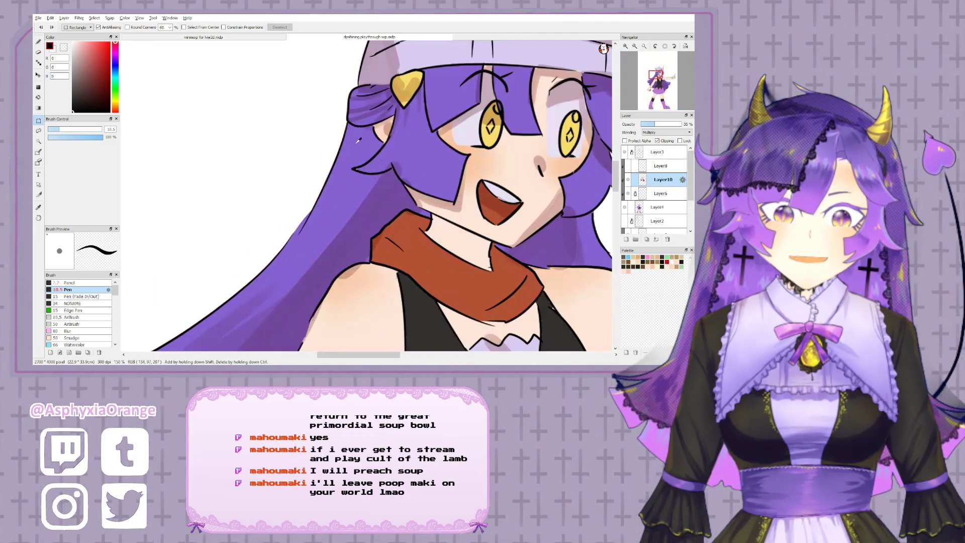
right_click(366, 157)
scroll(366, 157, "down", 1)
left_click_drag(403, 160, 349, 173)
left_click(231, 37)
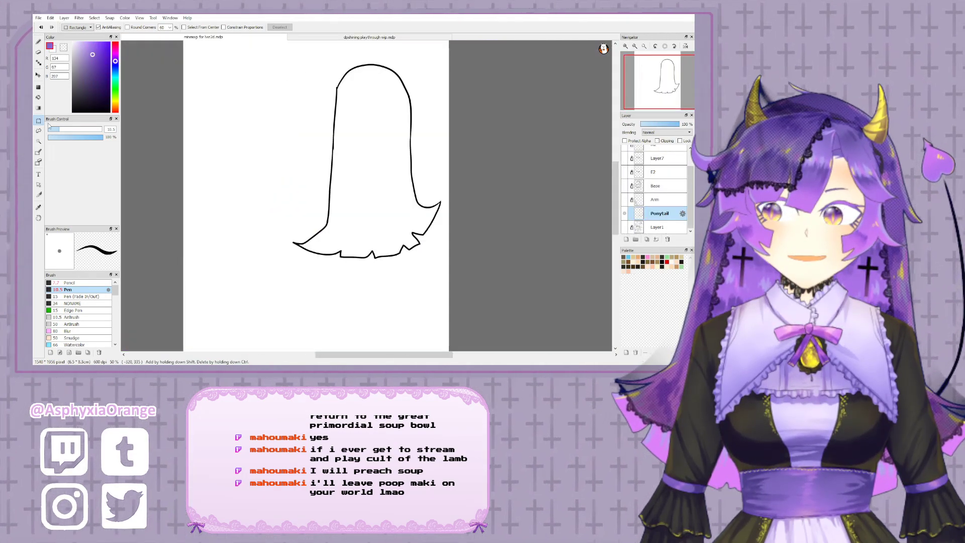
left_click(39, 98)
left_click(365, 208)
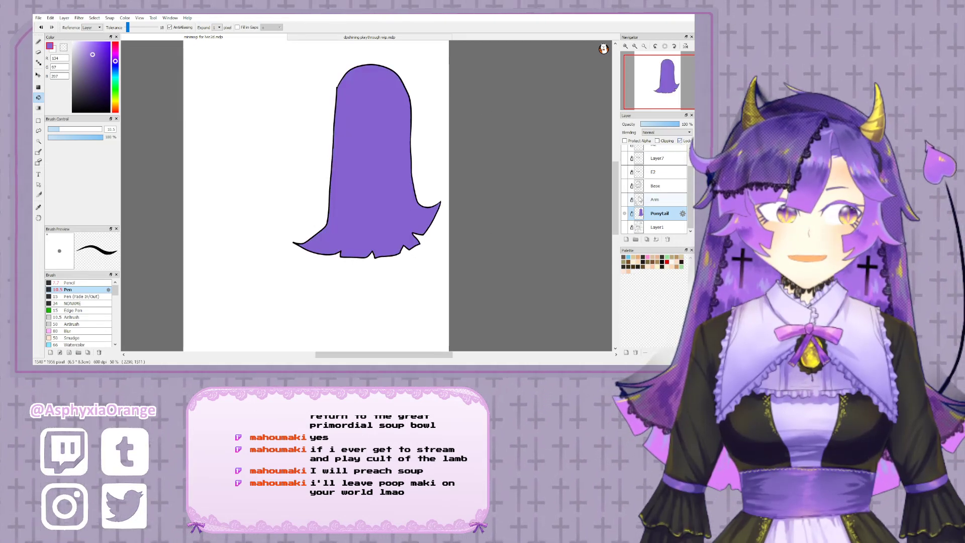
- Show and unlock the Arm layer, hide Ponytail, and fill the hand with the skin tone sampled from the coloured illustration
left_click(625, 212)
left_click(625, 200)
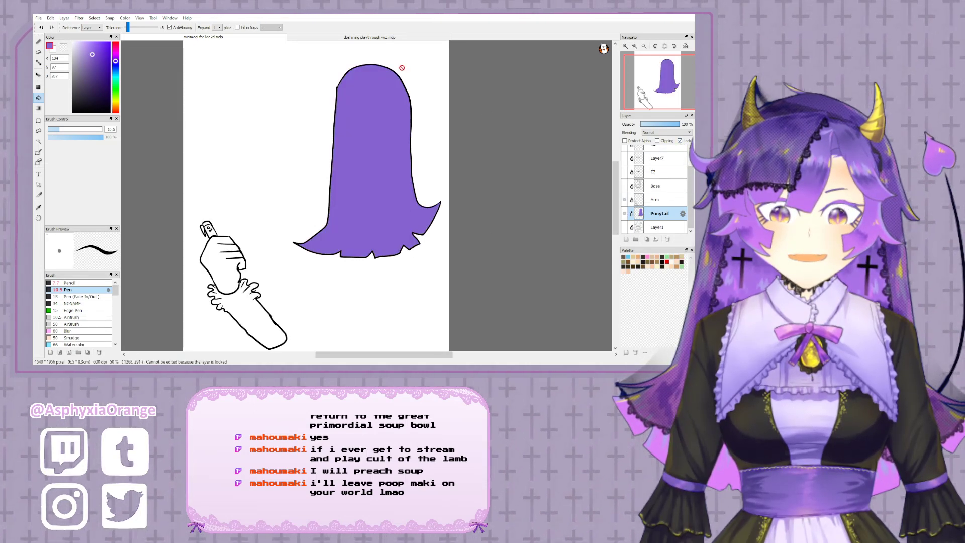
left_click(385, 36)
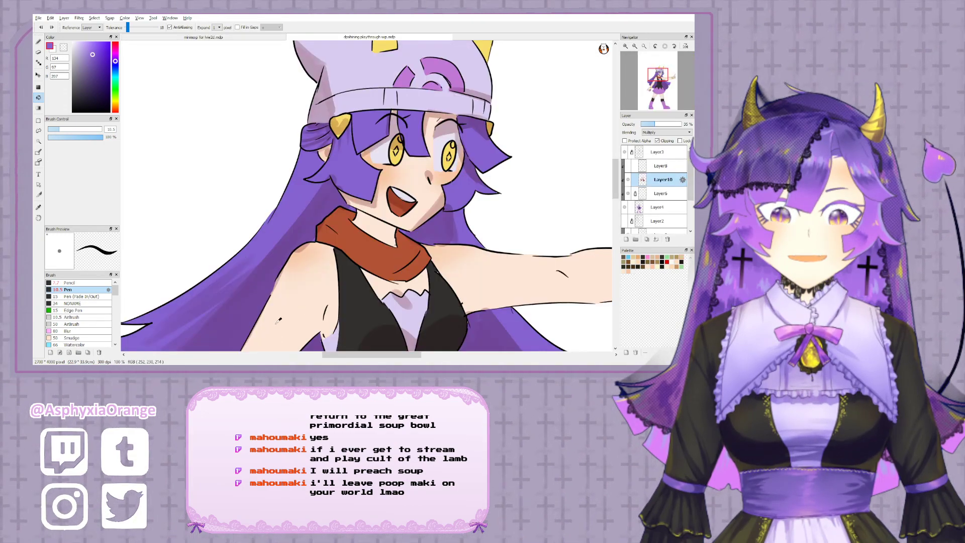
left_click(236, 39)
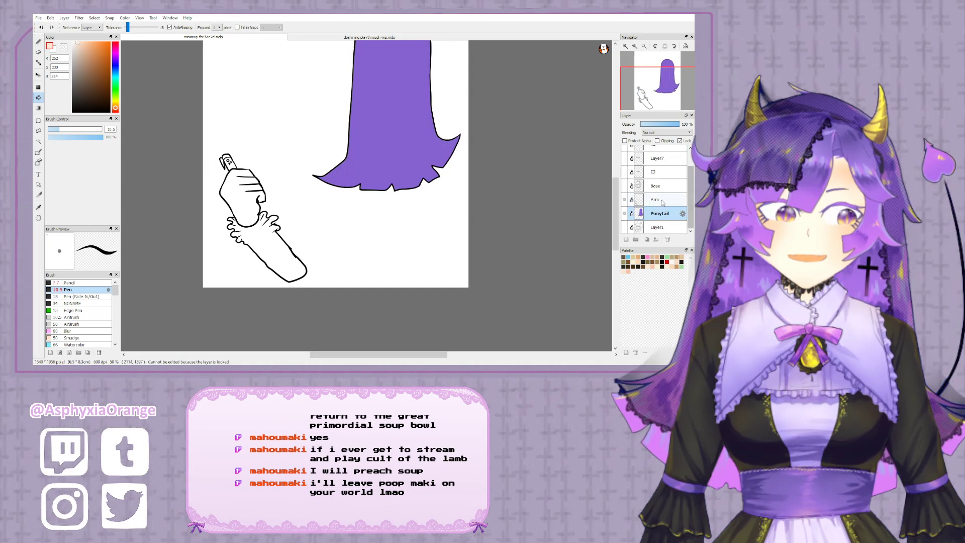
left_click(679, 140)
left_click(625, 213)
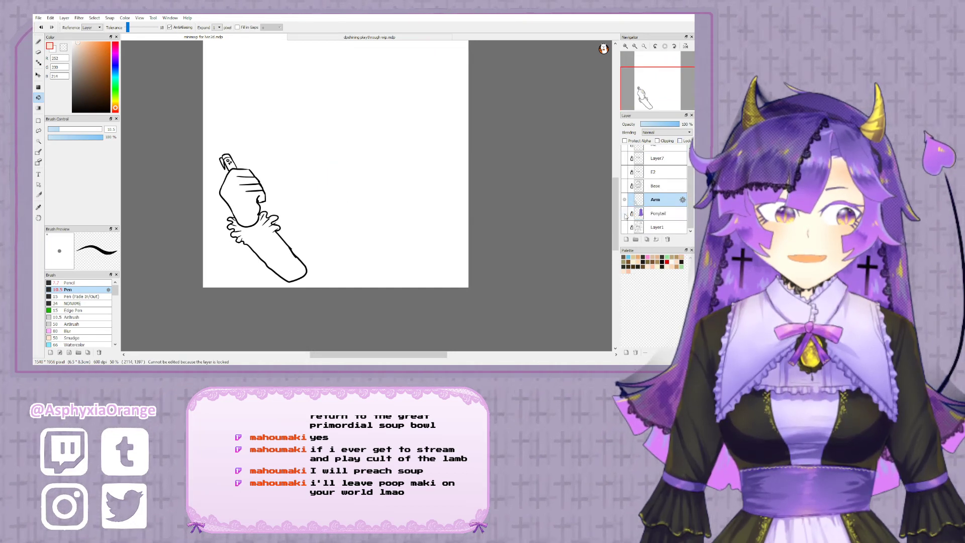
left_click(235, 197)
- Fill the sleeve and its ruffled cuff on the Arm layer with light grey
scroll(236, 196, "up", 2)
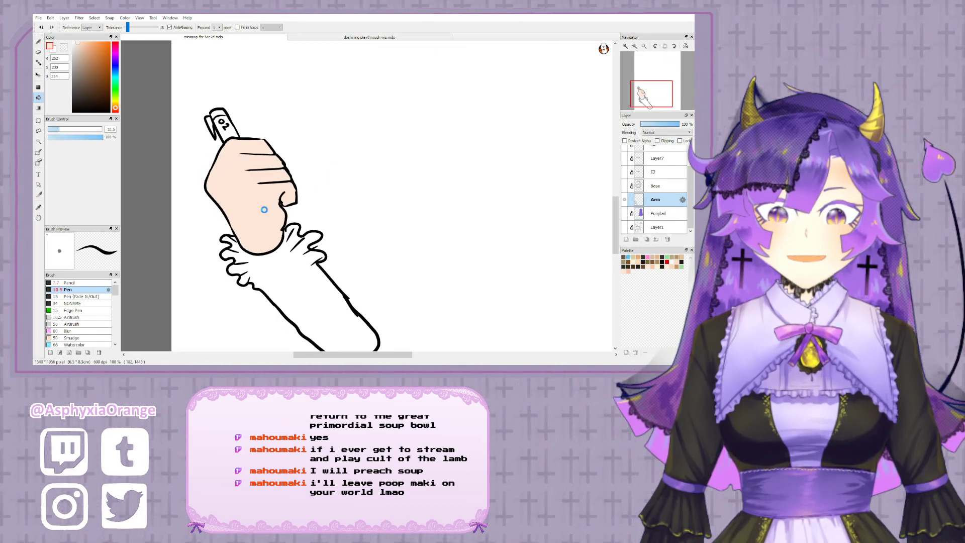
left_click_drag(341, 255, 328, 206)
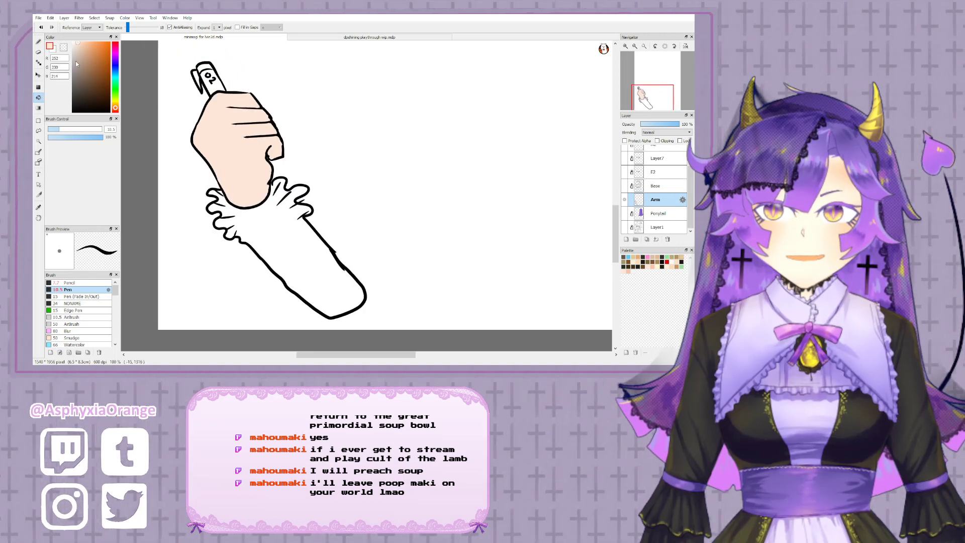
left_click_drag(83, 50, 68, 49)
left_click(300, 256)
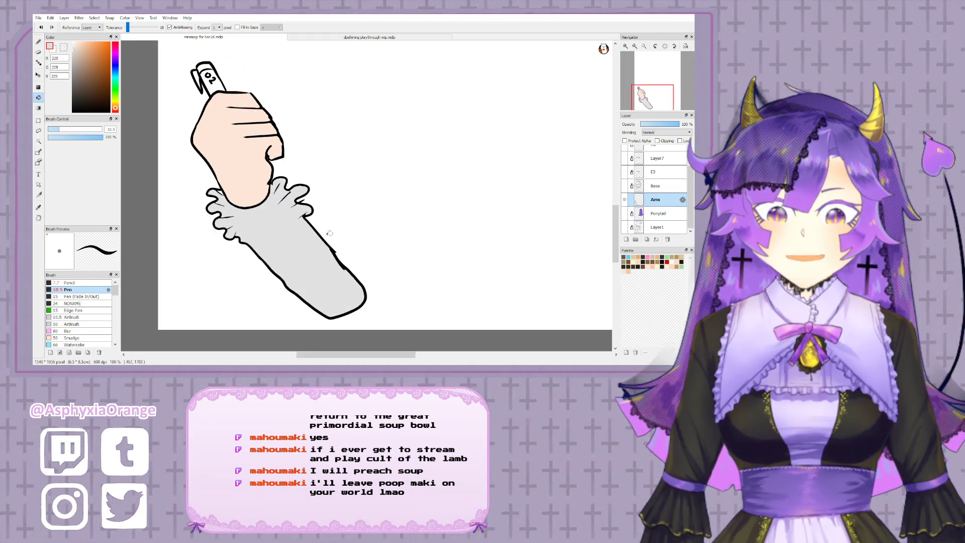
left_click_drag(324, 226, 310, 241)
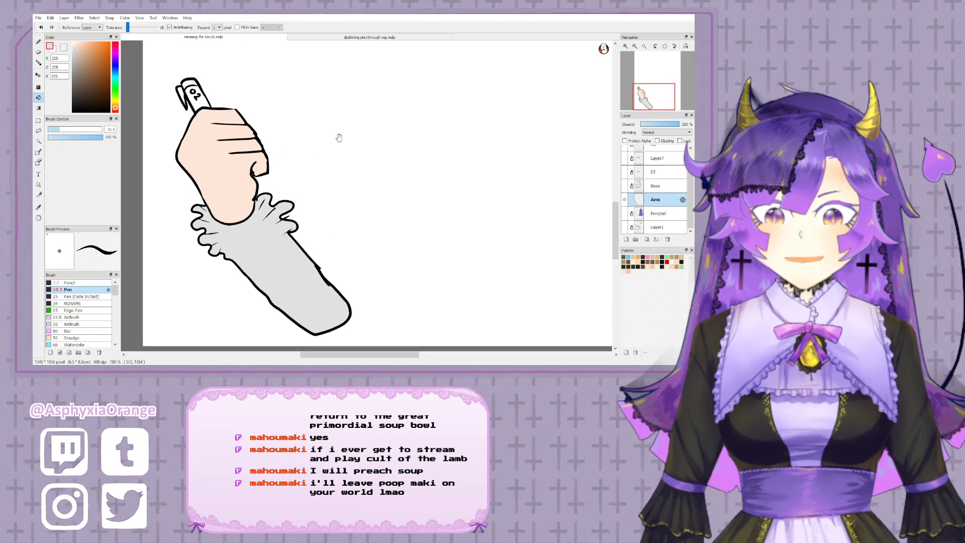
left_click_drag(325, 139, 305, 149)
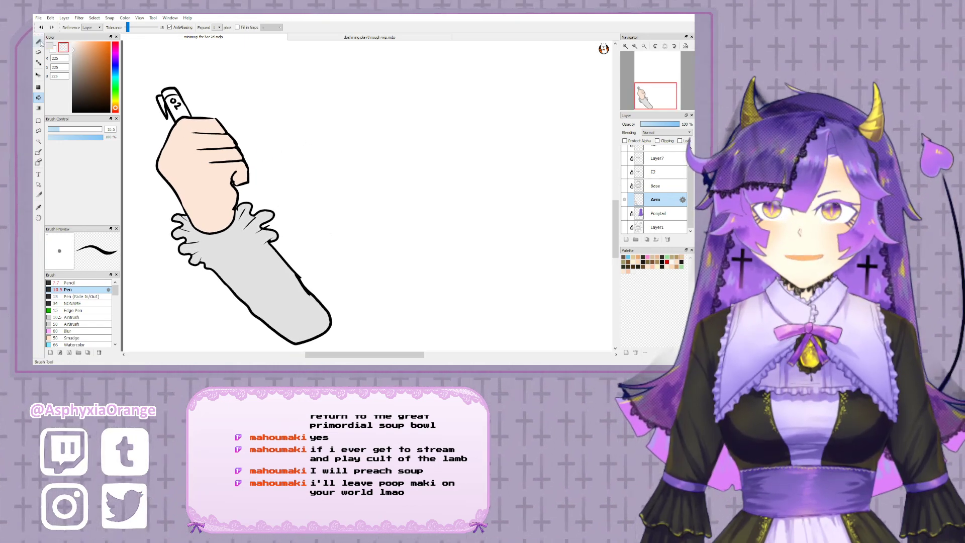
key("b")
key("z")
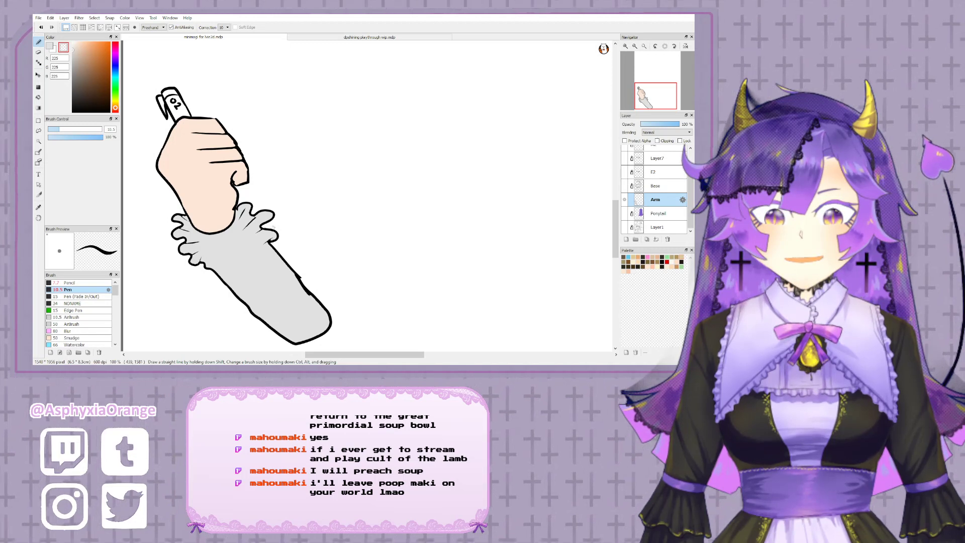
left_click_drag(327, 190, 329, 212)
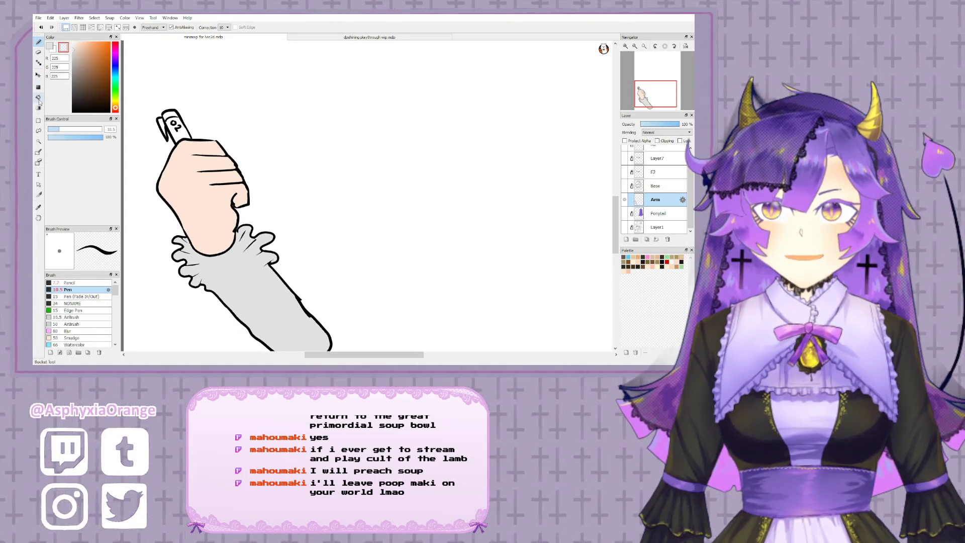
- Set the colour to a mid grey of RGB 124, 124, 124 and add a new layer directly beneath Arm
left_click(39, 97)
left_click(50, 46)
left_click(73, 78)
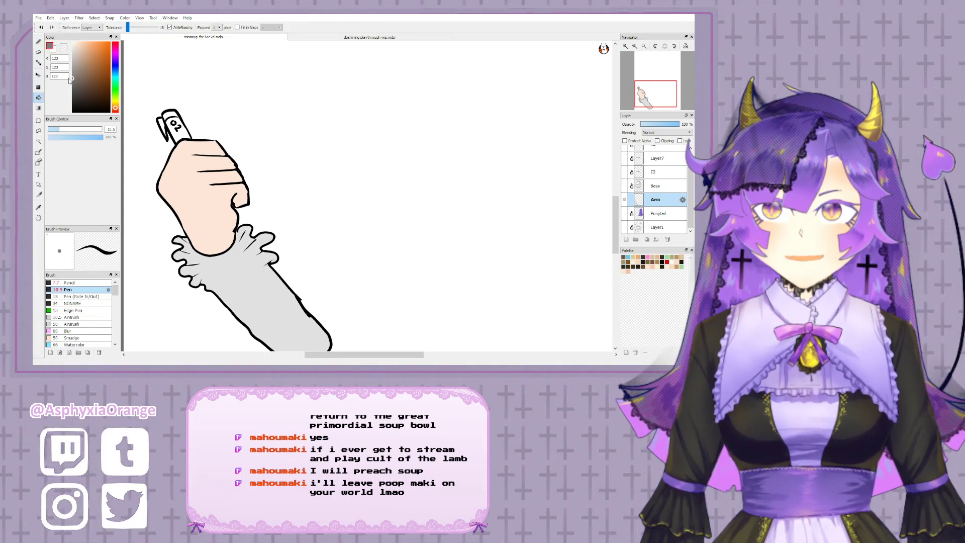
left_click(655, 214)
left_click(626, 239)
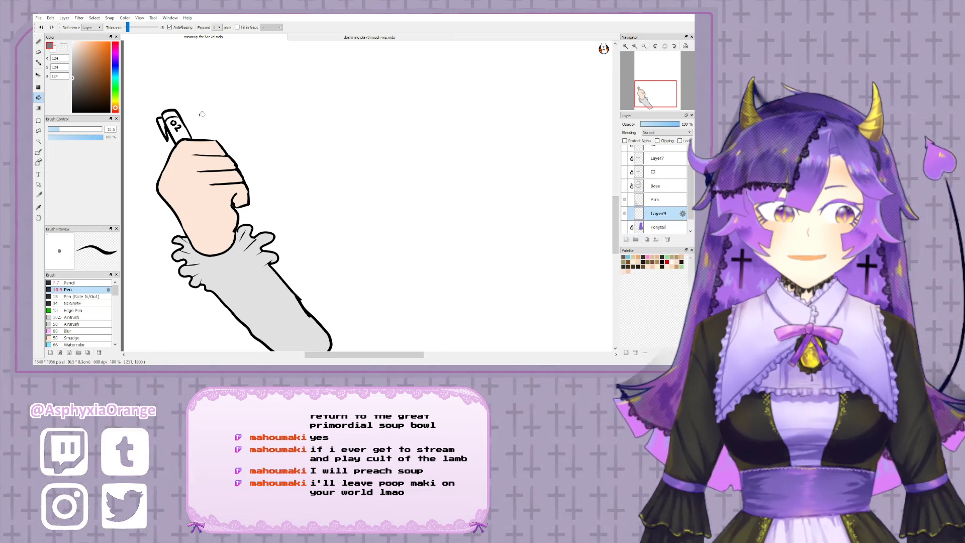
- Undo the stray grey fill on the new layer and paint the pen held in the hand grey with the brush
left_click(138, 85)
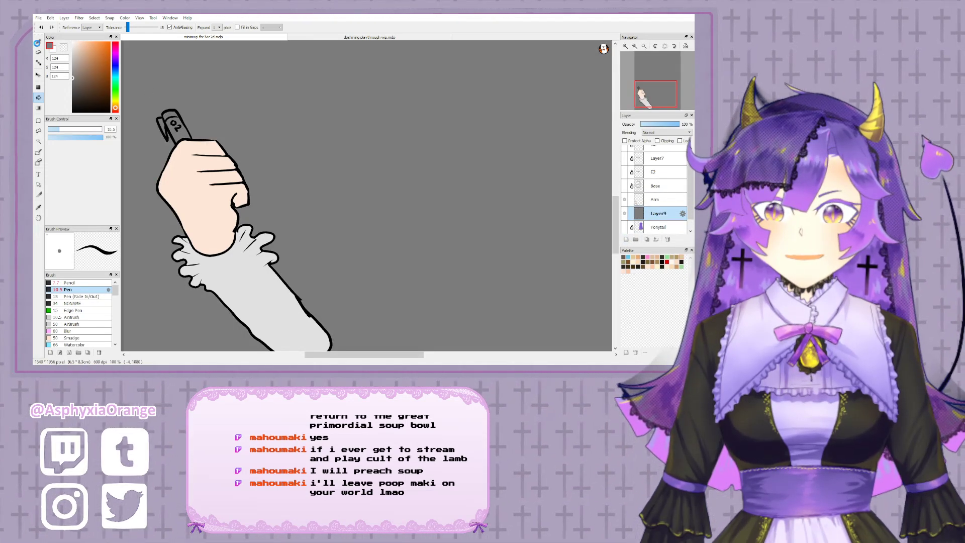
key("ctrl+z")
left_click(38, 42)
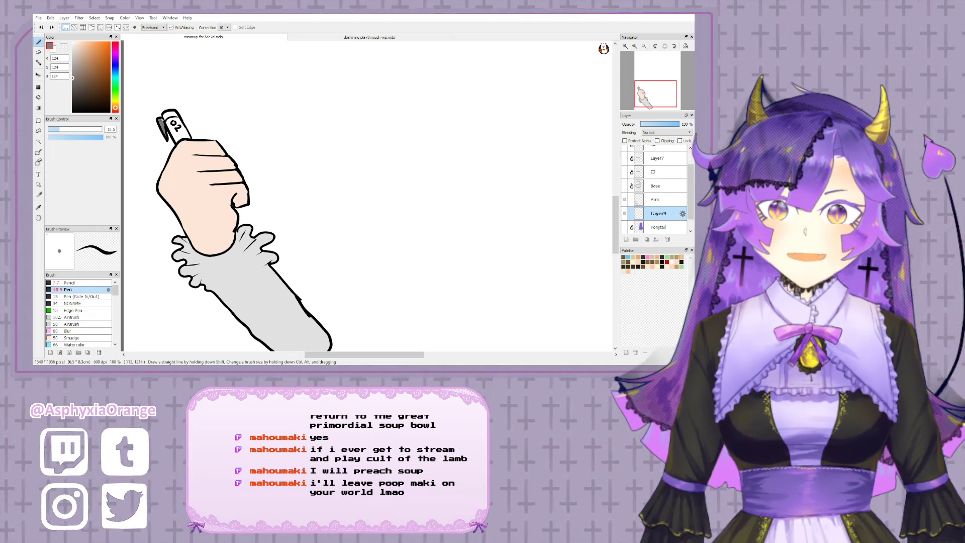
mouse_move(165, 119)
left_mouse_down()
mouse_move(176, 114)
mouse_move(181, 131)
left_mouse_up()
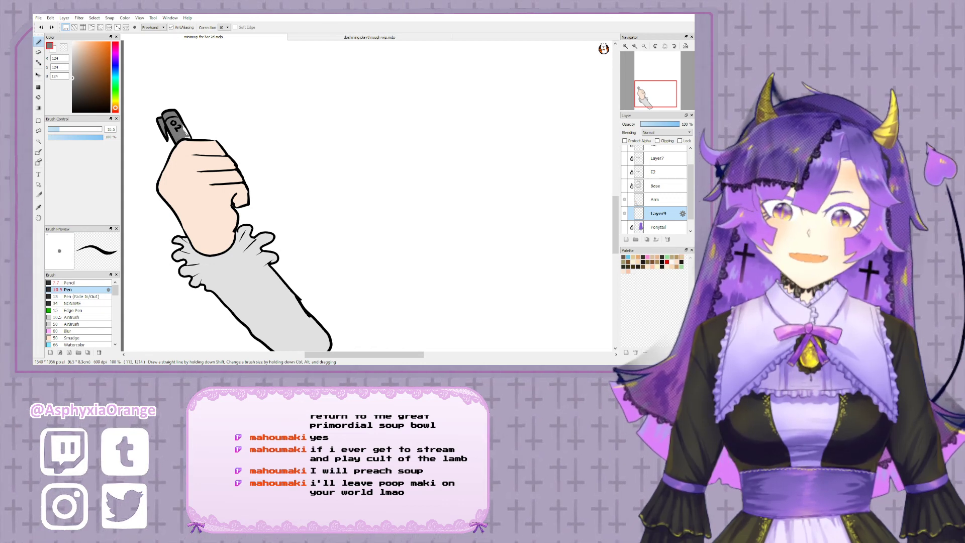
left_click_drag(184, 129, 189, 136)
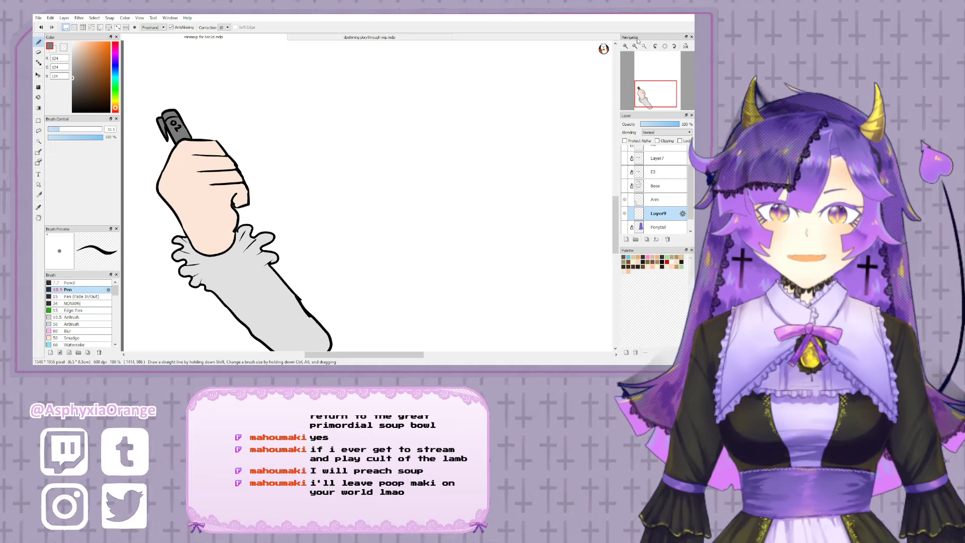
- Show the Ponytail layer again and merge the Arm layer down into Layer9
scroll(368, 196, "down", 3)
left_click_drag(521, 137, 455, 208)
left_click(680, 141)
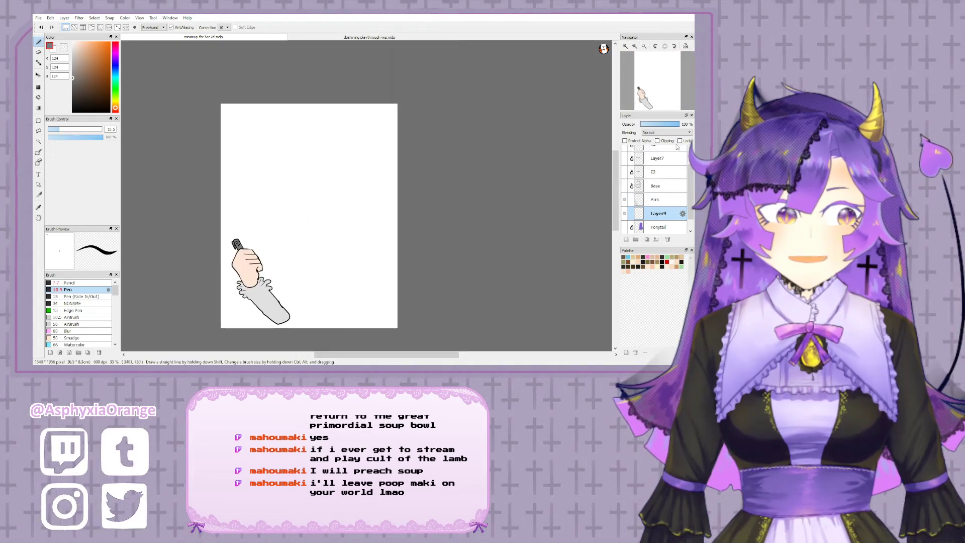
left_click(626, 227)
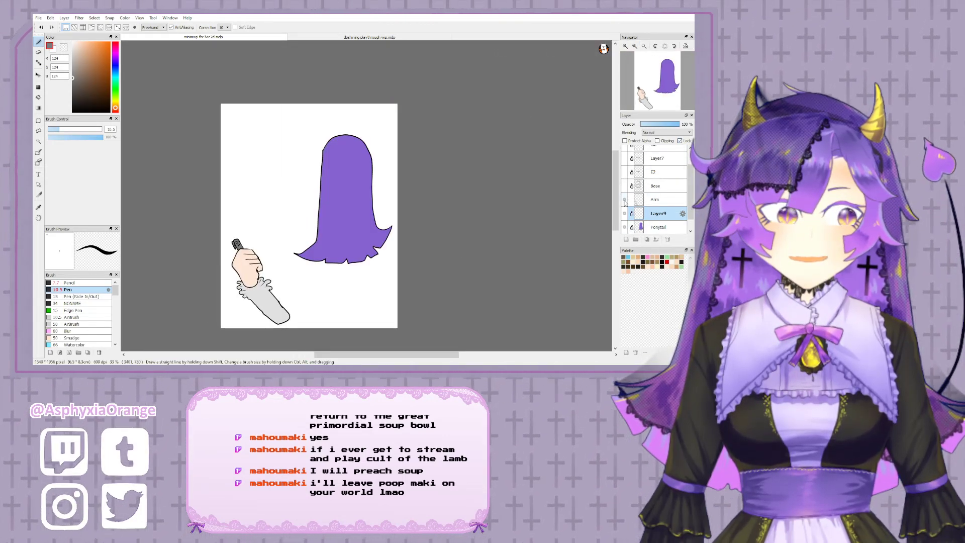
left_click(667, 200)
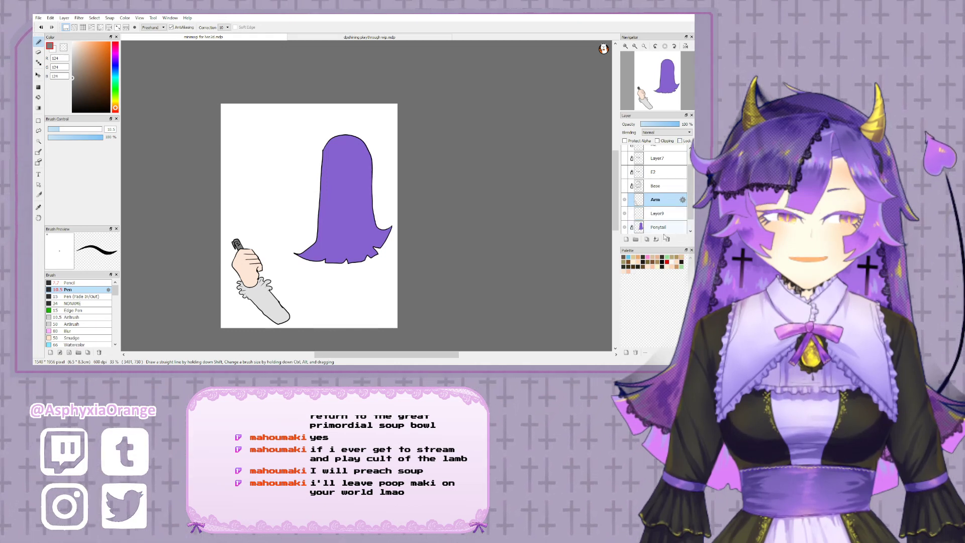
left_click(656, 240)
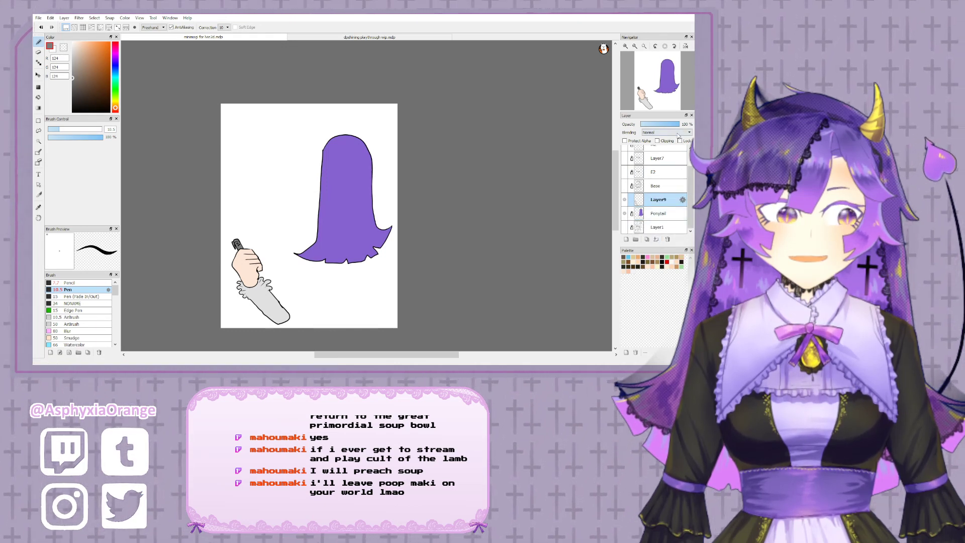
- Show the Base layer, hide the Ponytail and Layer9 layers, and make Base the active layer
left_click(625, 186)
left_click_drag(486, 192, 550, 176)
left_click(625, 46)
left_click(624, 213)
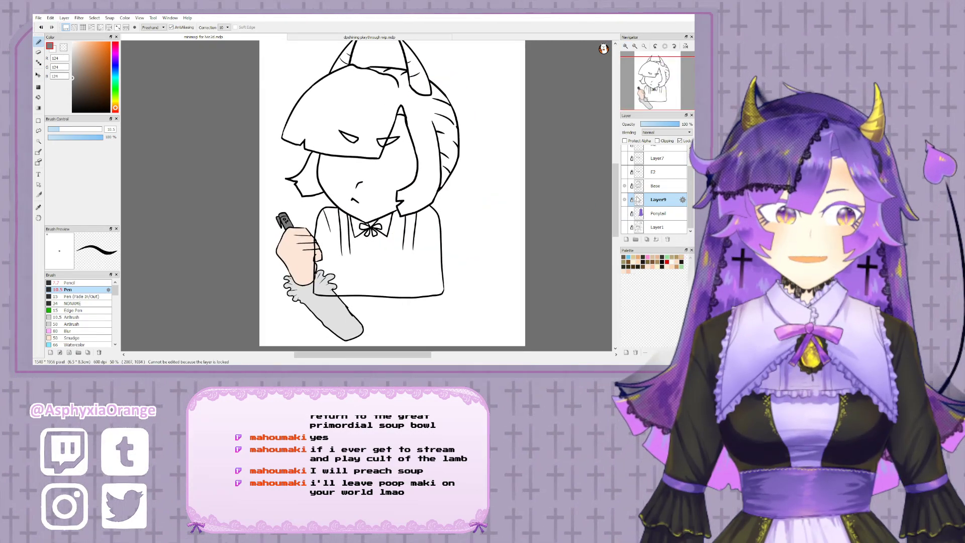
left_click(625, 200)
left_click(656, 186)
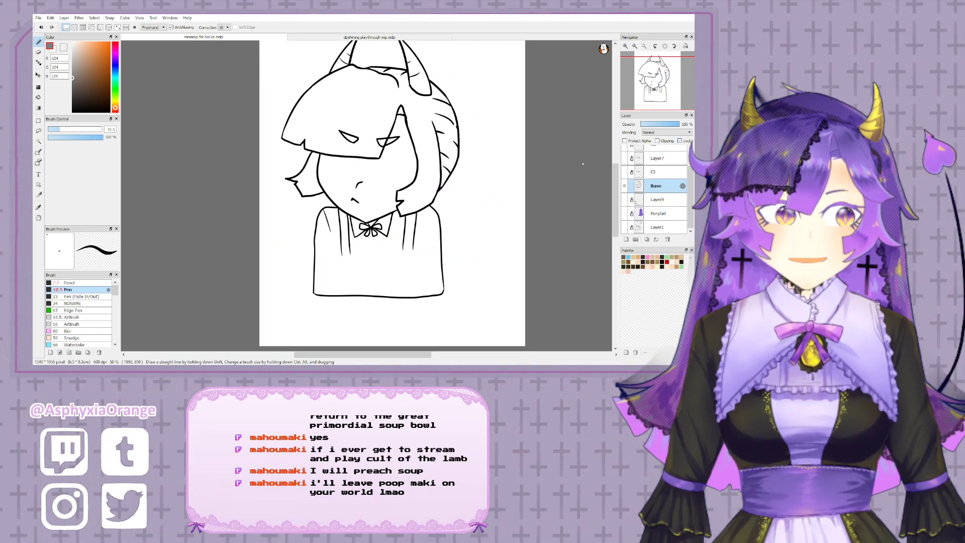
- Sample the ponytail's purple and fill the hair on the Base layer, including the small eye shapes left open in the fringe
left_click_drag(570, 169, 521, 185)
left_click(624, 214)
right_click(428, 166)
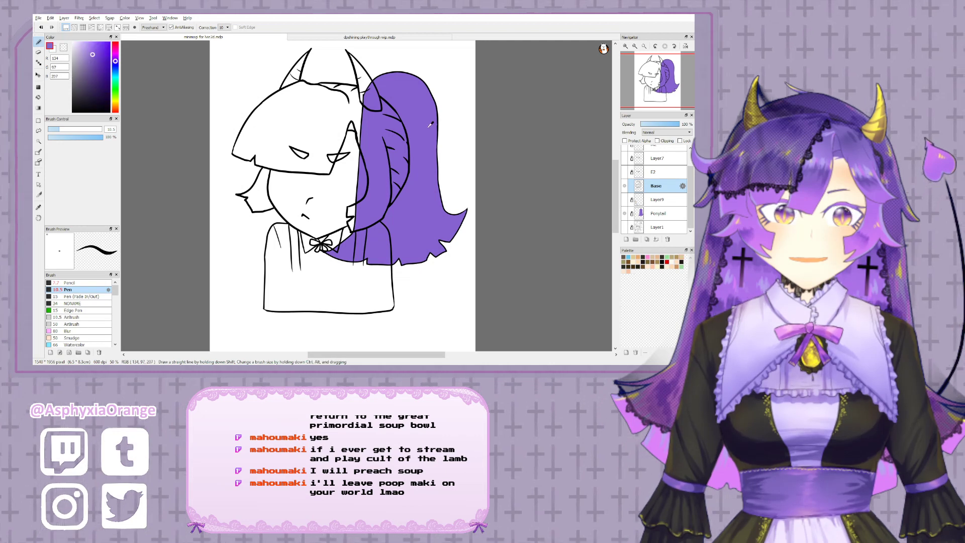
left_click(625, 213)
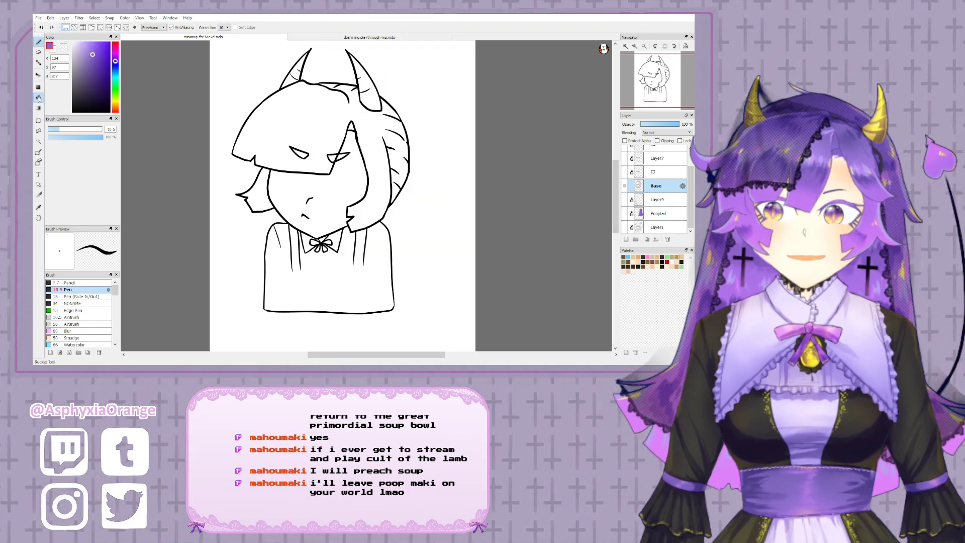
left_click(39, 98)
left_click(322, 116)
left_click(260, 195)
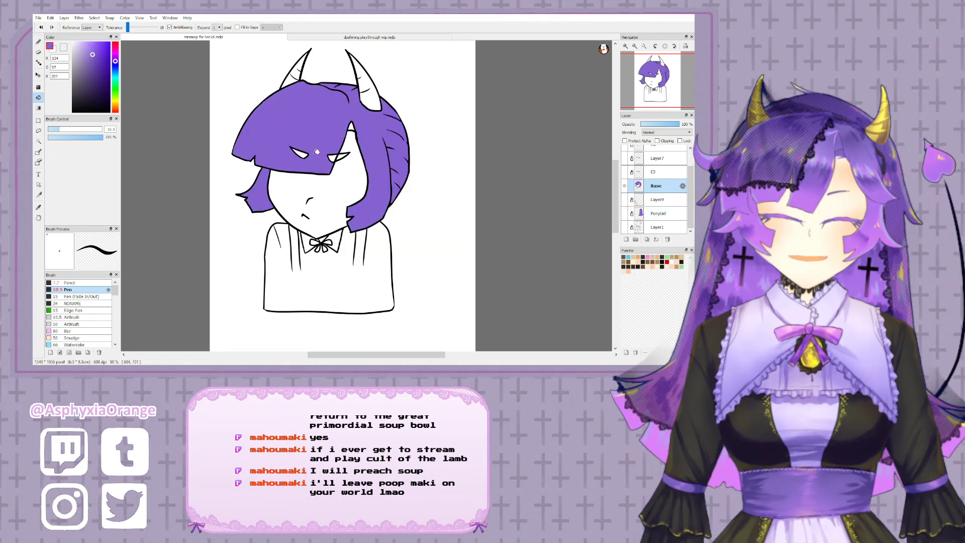
left_click(302, 154)
left_click(333, 158)
left_click(342, 156)
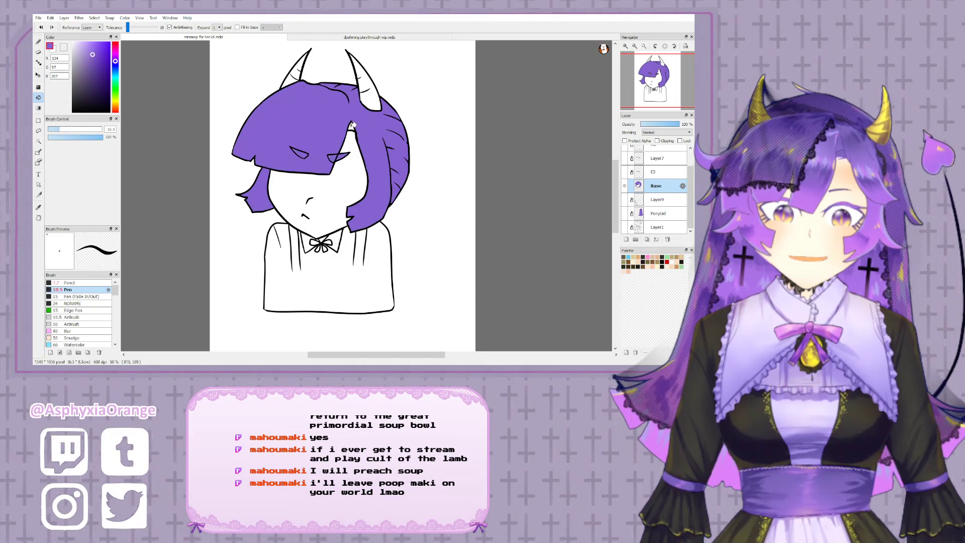
- Sample the horn yellow from the coloured illustration and fill both horns on the Base layer
left_click(387, 38)
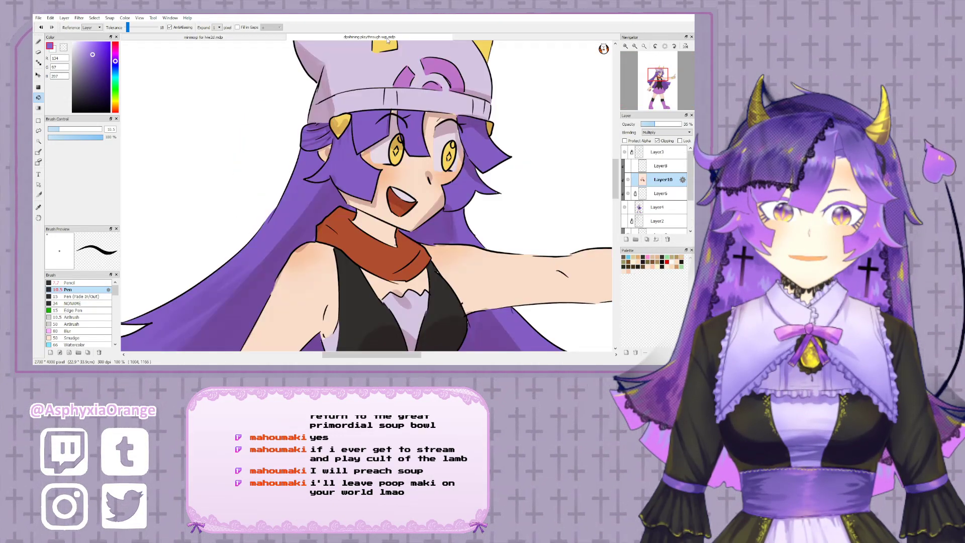
left_click(246, 37)
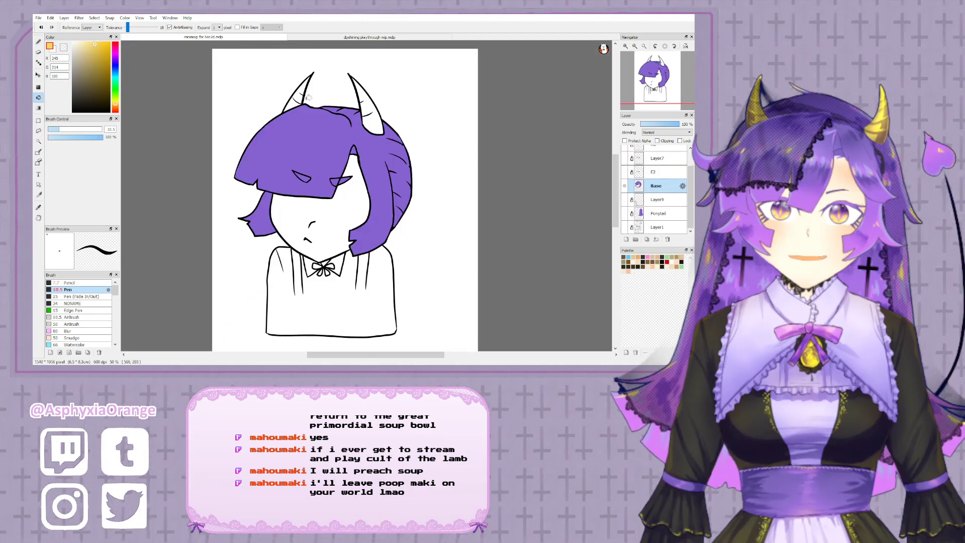
left_click(307, 98)
left_click(370, 116)
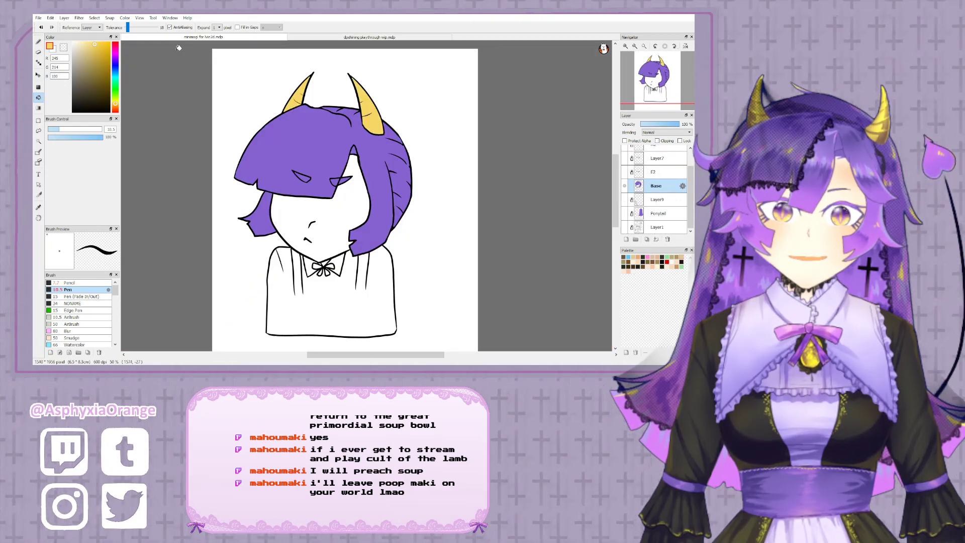
- Sample the skin tone from the coloured illustration's face and fill the chibi's face with it
left_click(38, 43)
left_click_drag(270, 101, 262, 59)
left_click(399, 37)
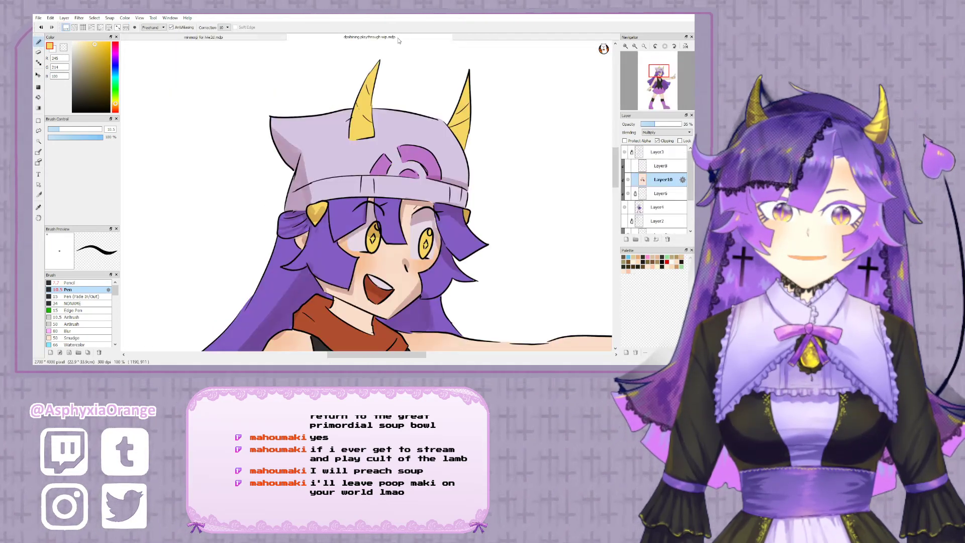
left_click(405, 249, "alt")
left_click(204, 37)
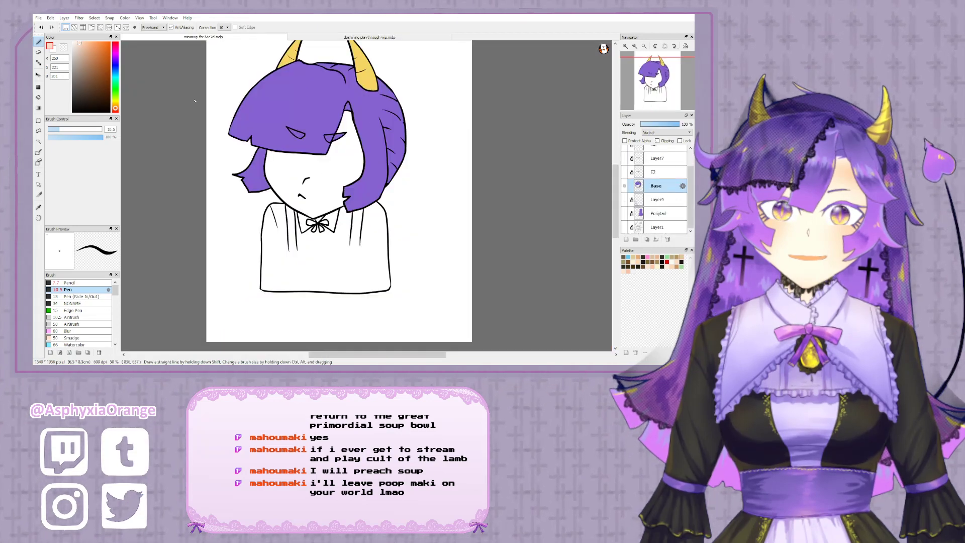
key("g")
left_click(334, 166)
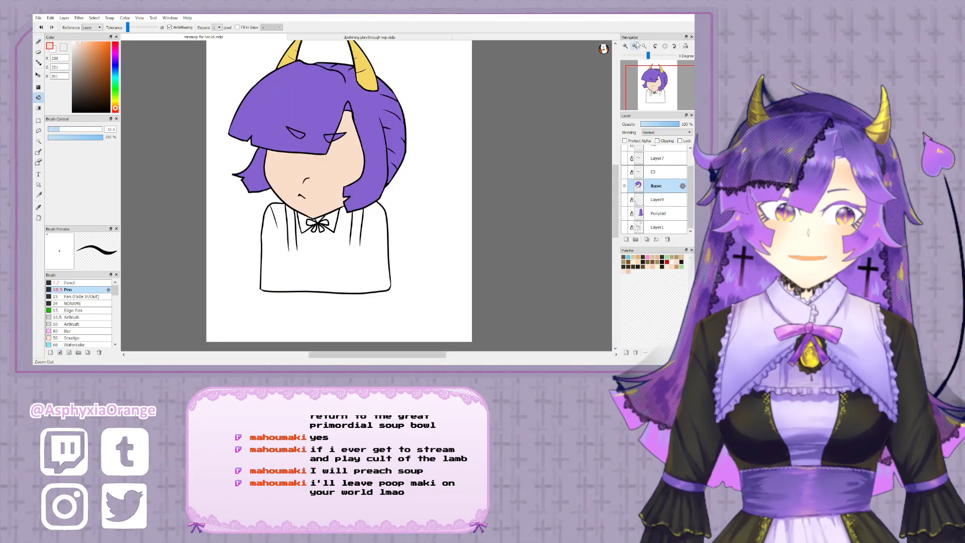
- Sample the sleeve's light grey and move Layer9 above the Base layer in the stack
left_click(635, 45)
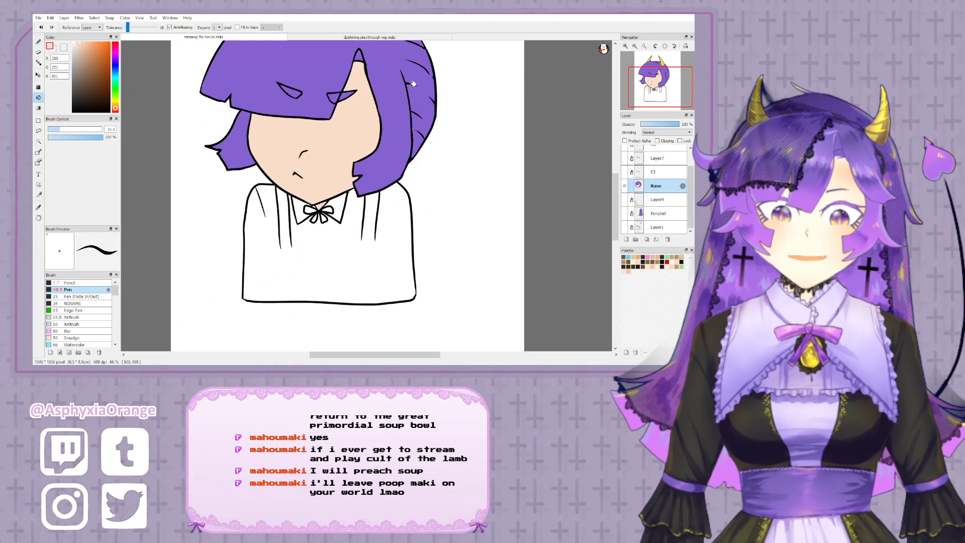
left_click(372, 38)
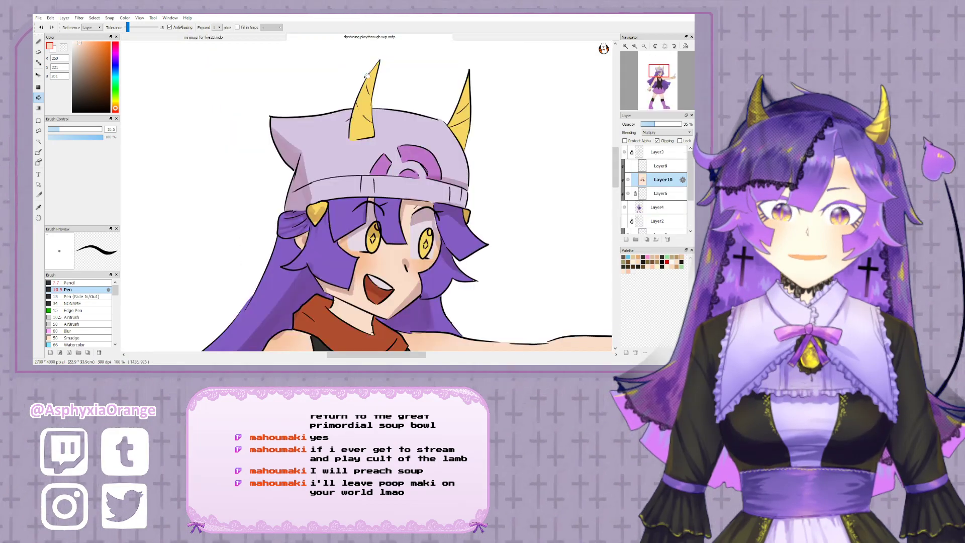
left_click(262, 40)
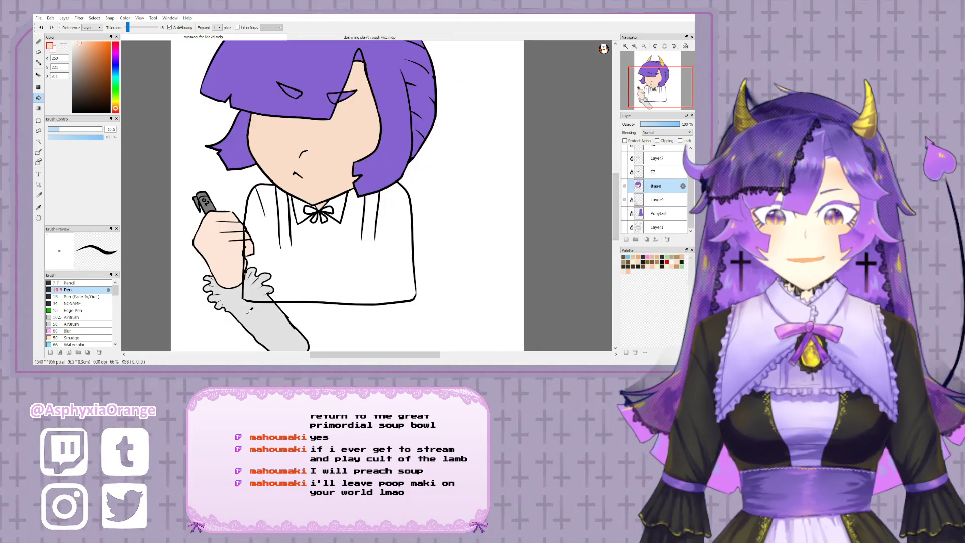
left_click(250, 310, "alt")
left_click(626, 200)
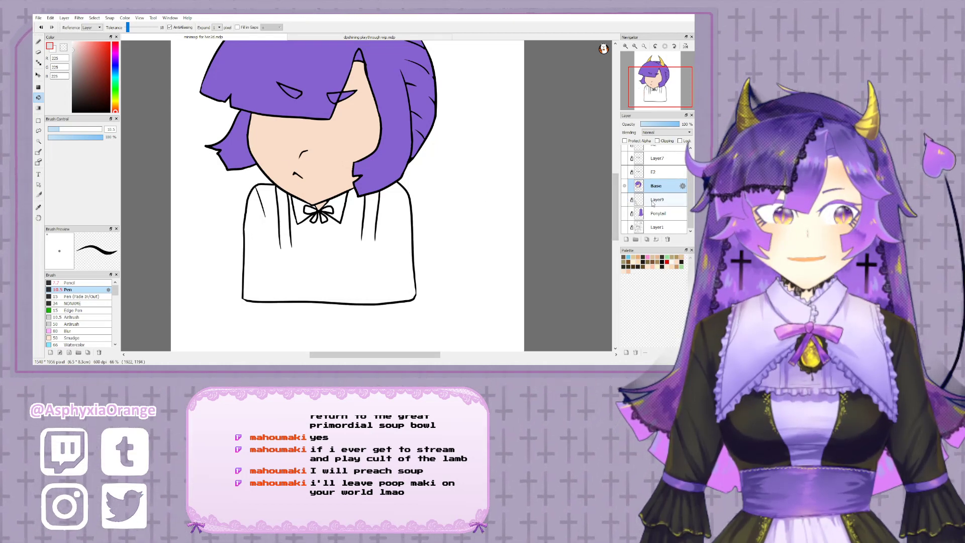
left_click_drag(657, 200, 659, 185)
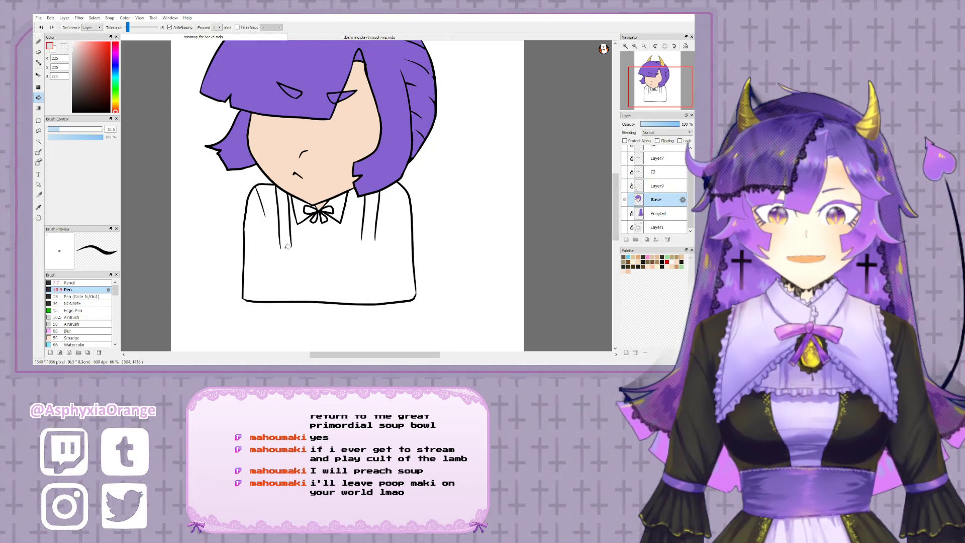
- Fill the shirt body and collar on the Base layer with the light grey
left_click(294, 253)
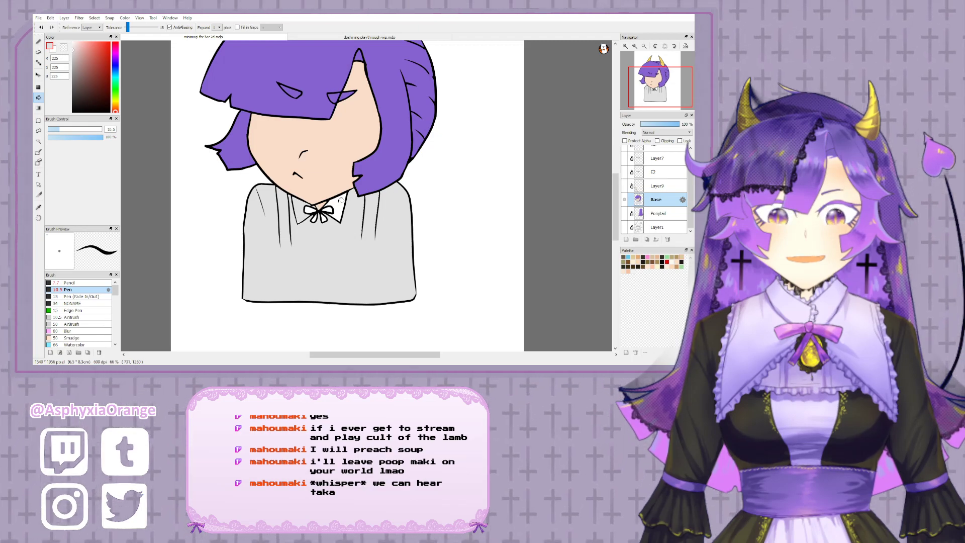
left_click(626, 47)
left_click_drag(384, 139, 416, 119)
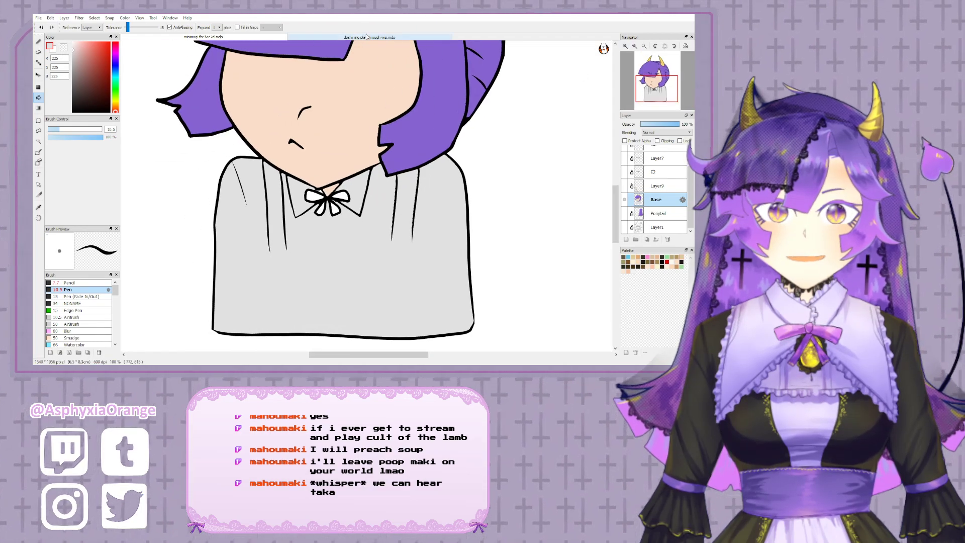
- Sample the scarf's red from the coloured illustration and fill the bow at the collar with it
left_click(370, 37)
left_click_drag(382, 168, 387, 42)
right_click(367, 213)
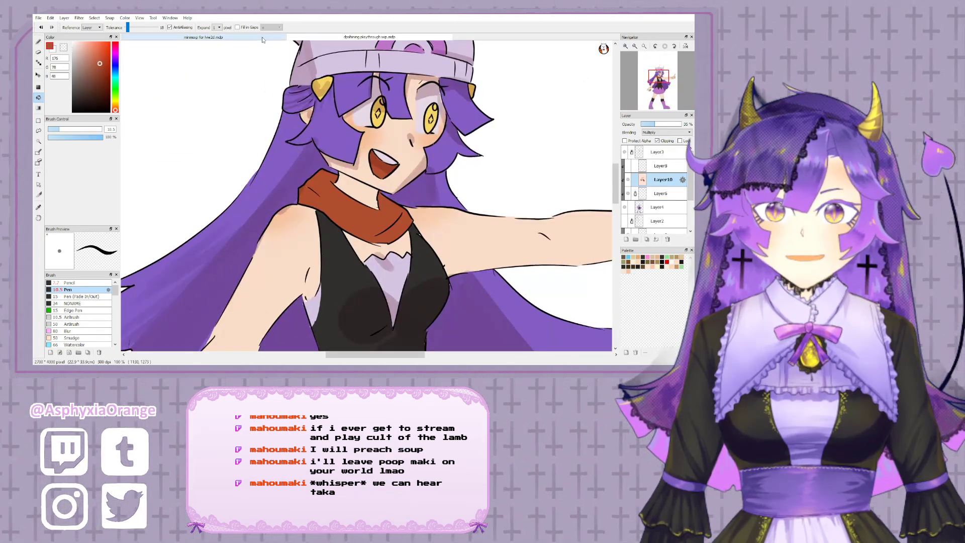
left_click(262, 40)
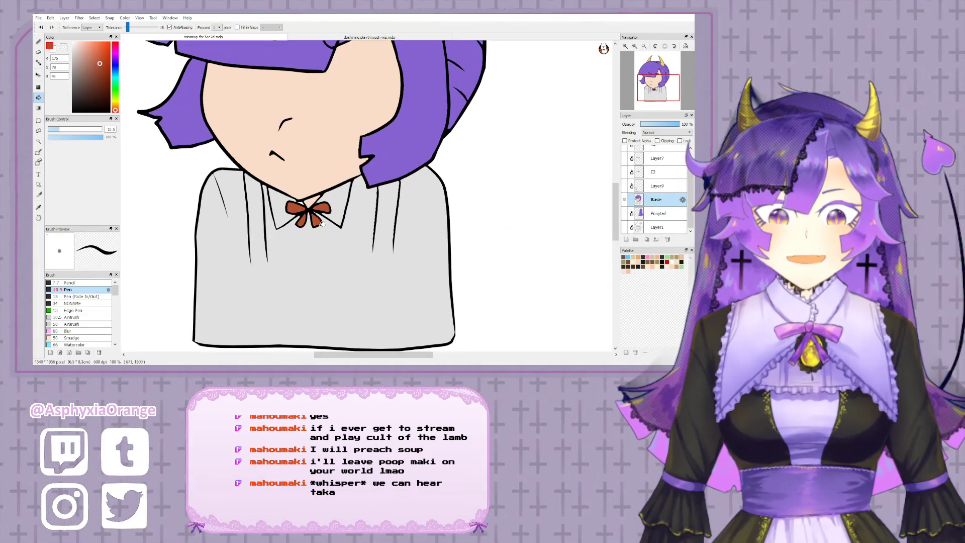
right_click(322, 225)
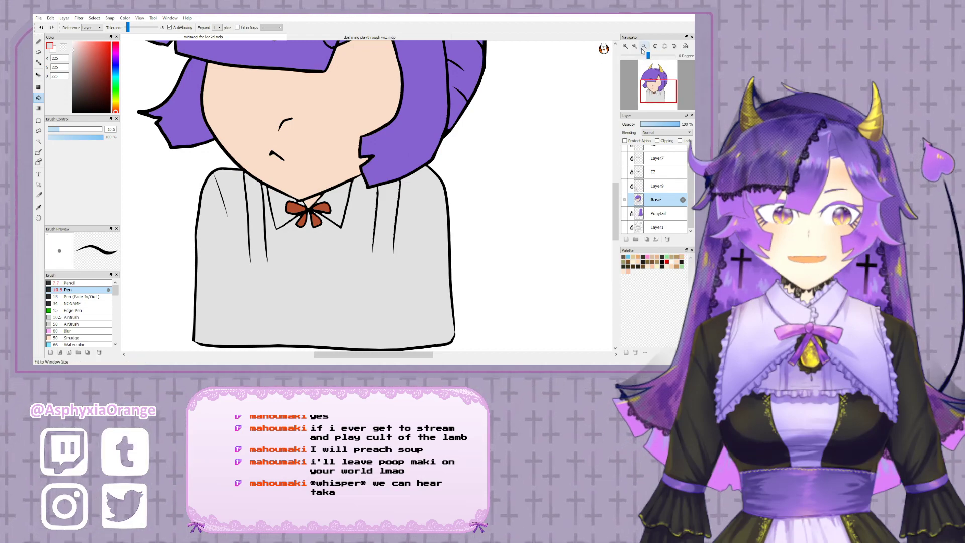
- Draw the open lower ends of both suspender straps closed in the bow's red with a thinner pen
left_click(625, 46)
left_click_drag(141, 107, 167, 92)
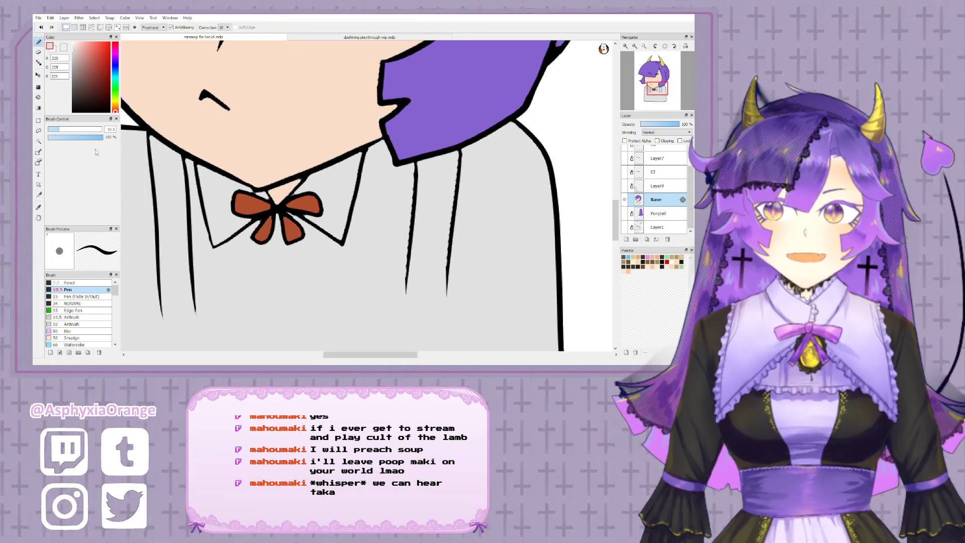
left_click(49, 129)
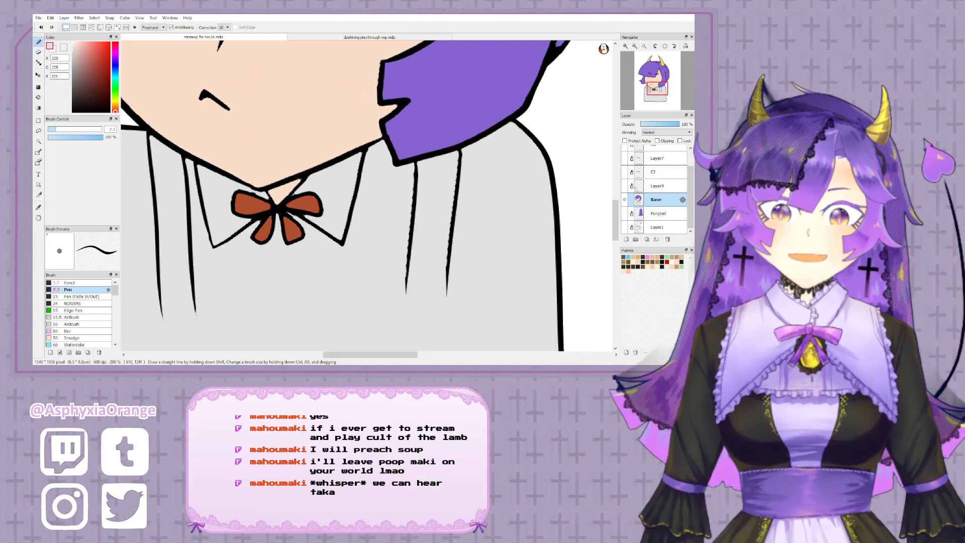
left_click(272, 220, "alt")
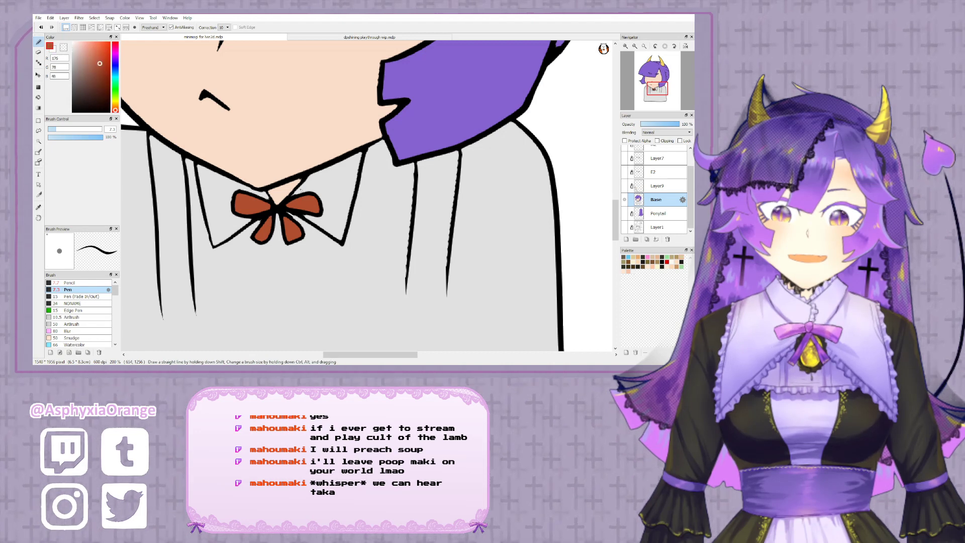
left_click_drag(220, 220, 279, 174)
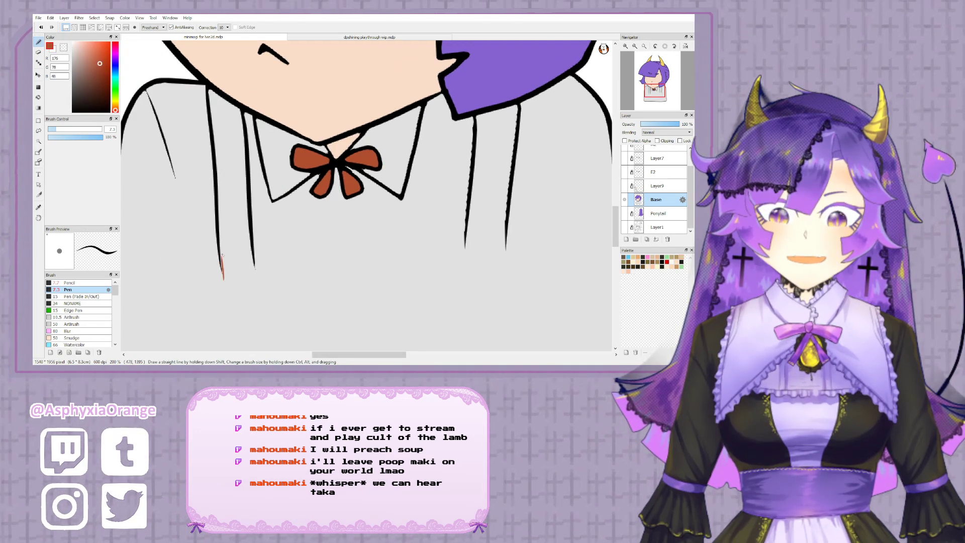
mouse_move(227, 300)
left_mouse_down()
mouse_move(253, 259)
mouse_move(258, 289)
left_mouse_up()
left_click_drag(381, 259, 254, 258)
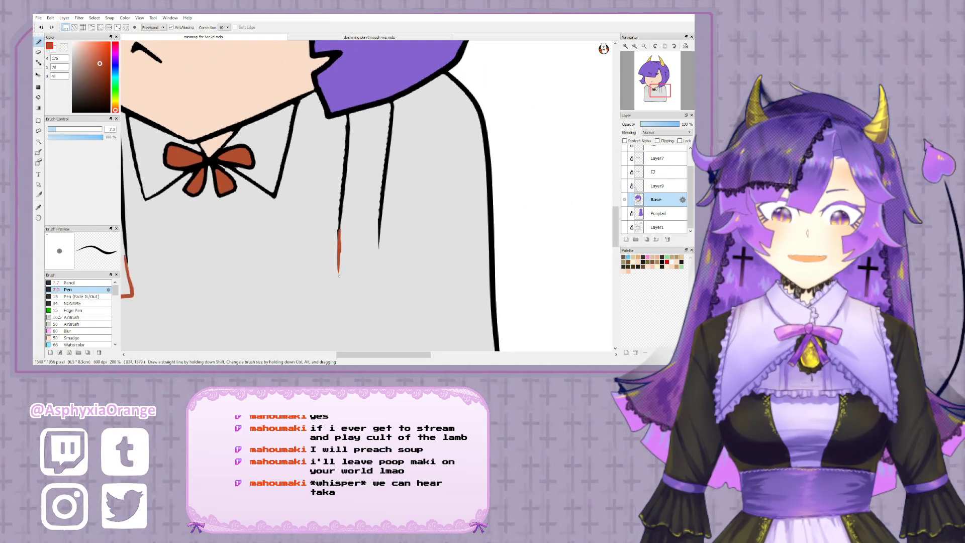
left_click_drag(381, 233, 378, 287)
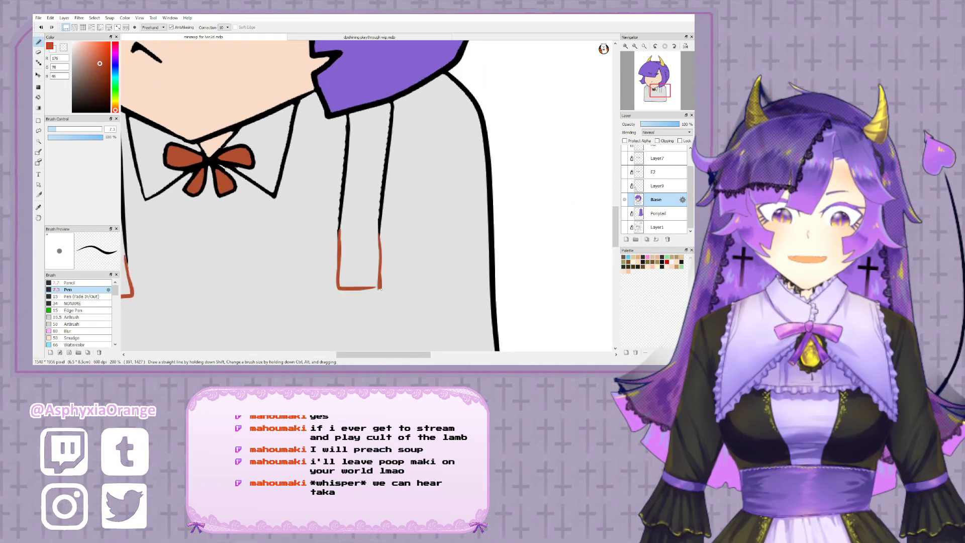
- Fill both suspender straps with the red
left_click(635, 46)
left_click(634, 46)
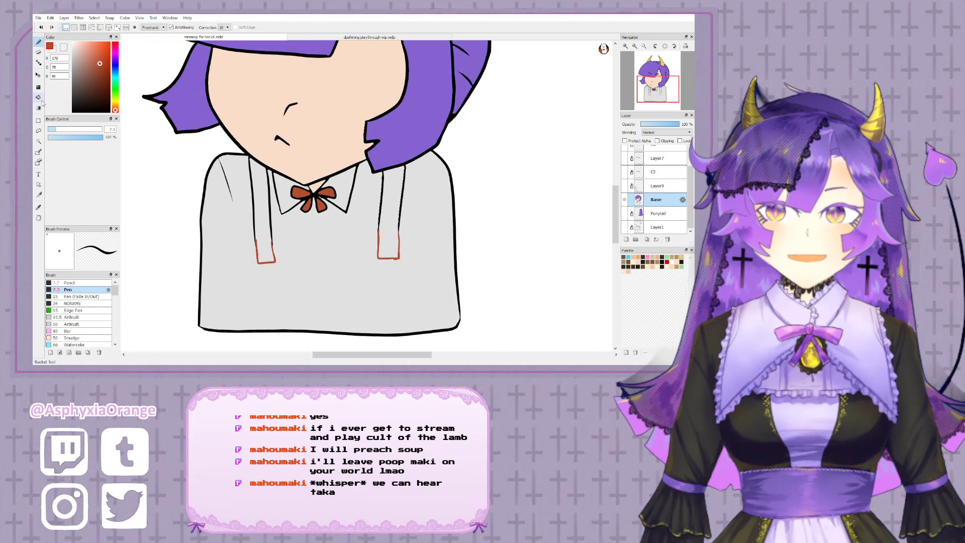
left_click(261, 206)
left_click(390, 198)
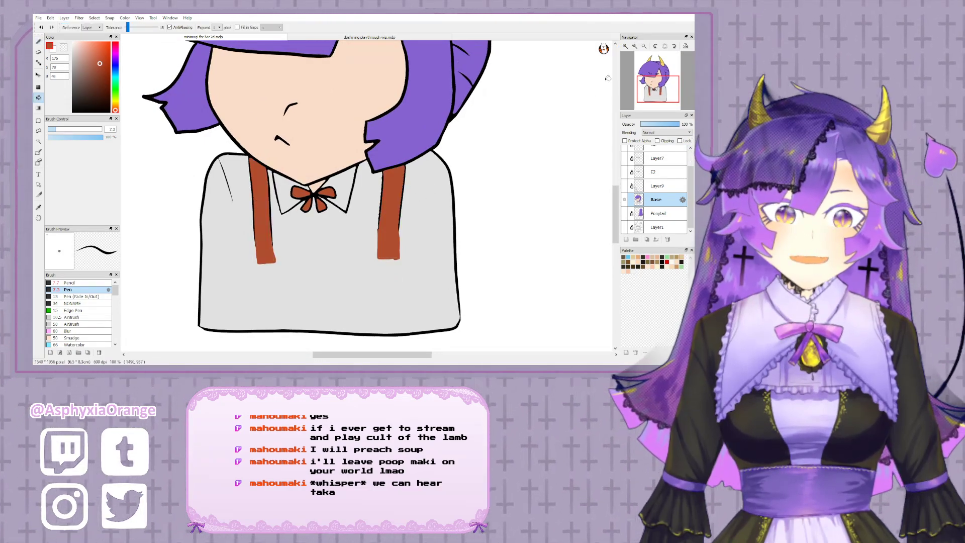
- Show the Ponytail and Layer9 layers together with Base to check the whole coloured character
left_click(635, 46)
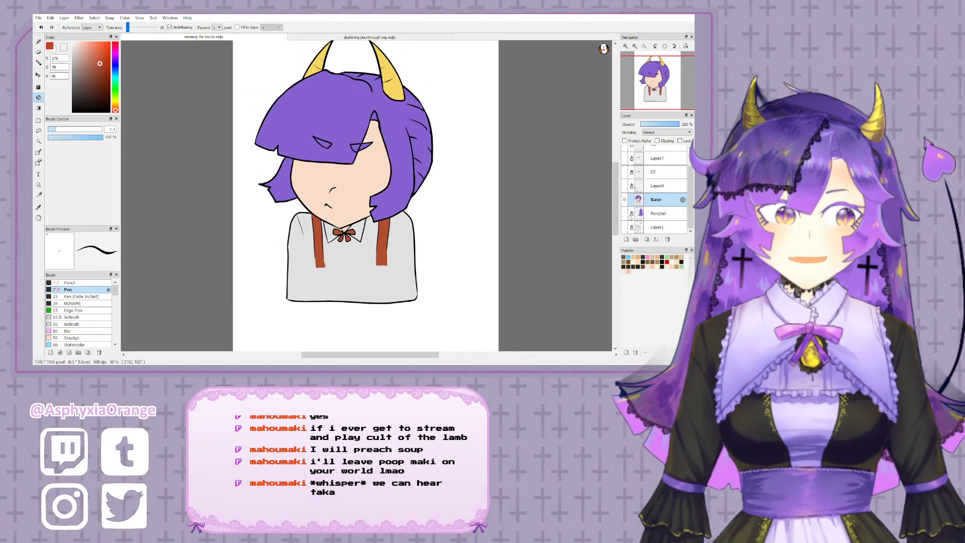
left_click(624, 213)
left_click(624, 186)
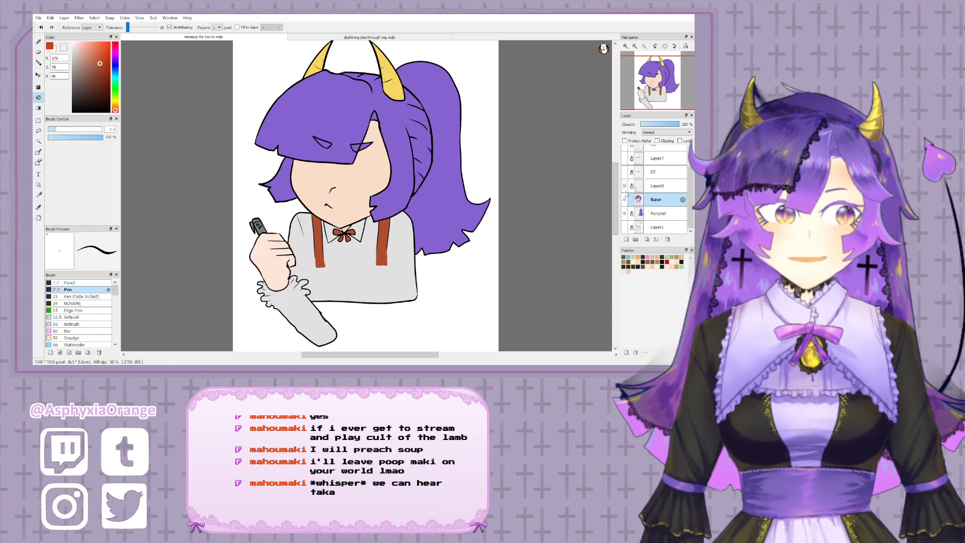
- Hide the Layer9, Base and Ponytail layers, then show and select only the open-eye line art on Layer7
left_click(625, 186)
left_click(624, 199)
left_click(625, 213)
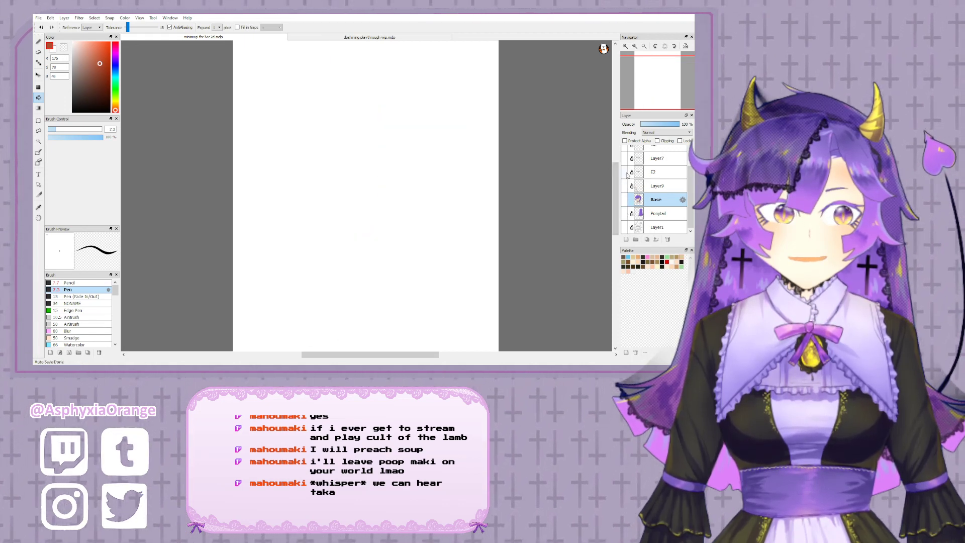
left_click(624, 172)
left_click(624, 173)
left_click(624, 159)
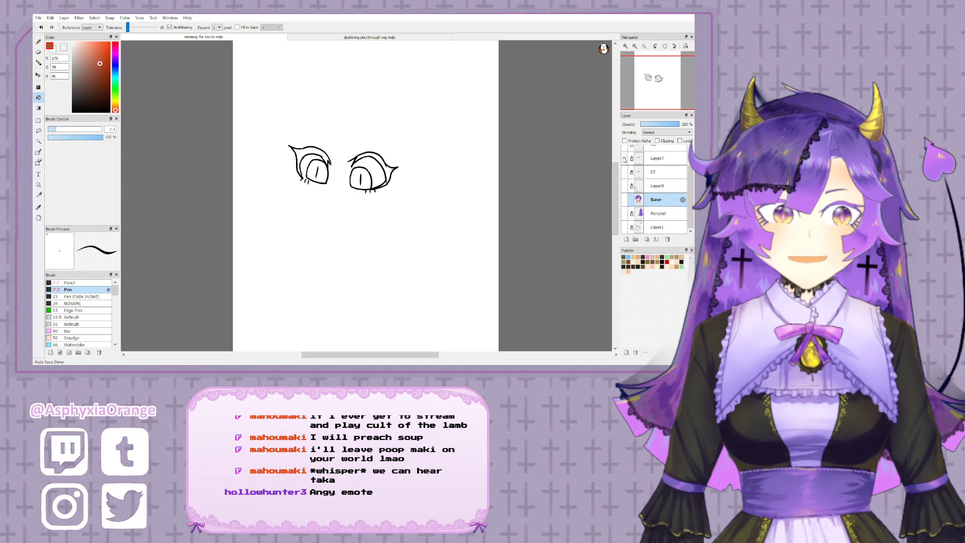
left_click(636, 160)
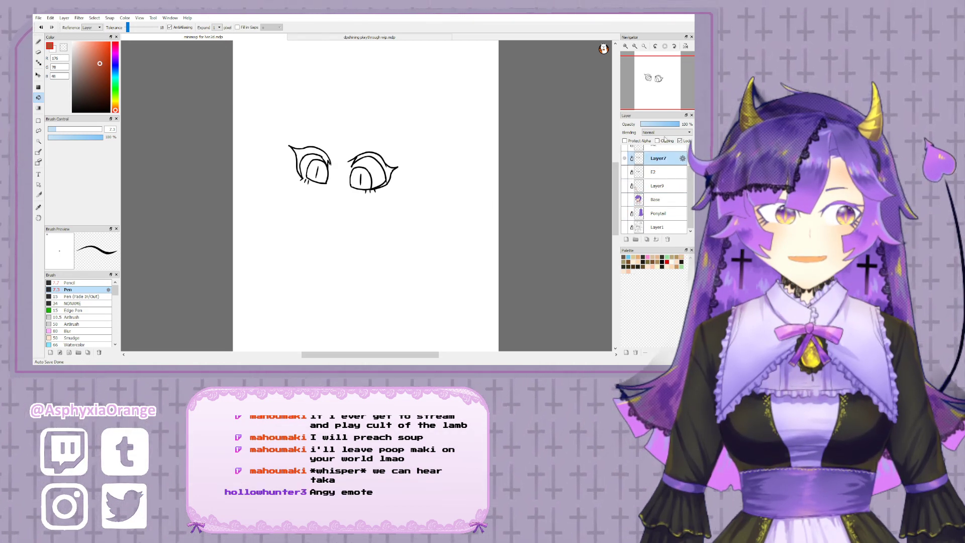
- Fill both irises with the yellow sampled from the reference illustration's eyes
left_click(625, 46)
left_click_drag(451, 95, 474, 142)
left_click(392, 37)
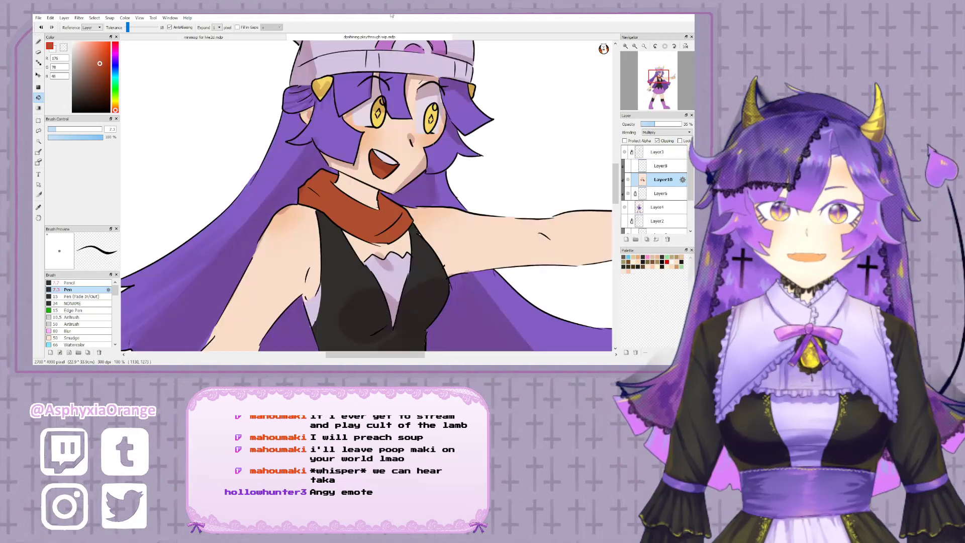
left_click(385, 115, "alt")
left_click(204, 37)
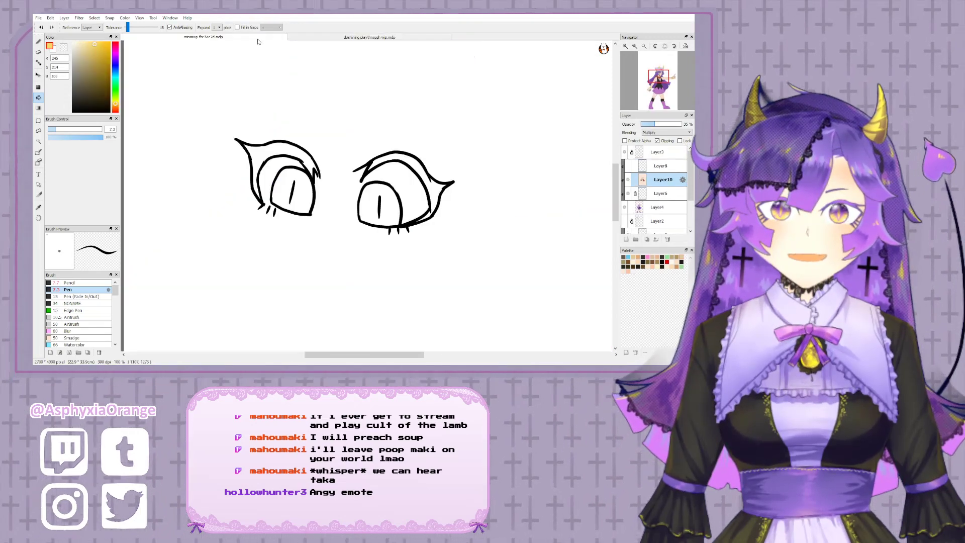
left_click(306, 194)
left_click(375, 195)
left_click(397, 37)
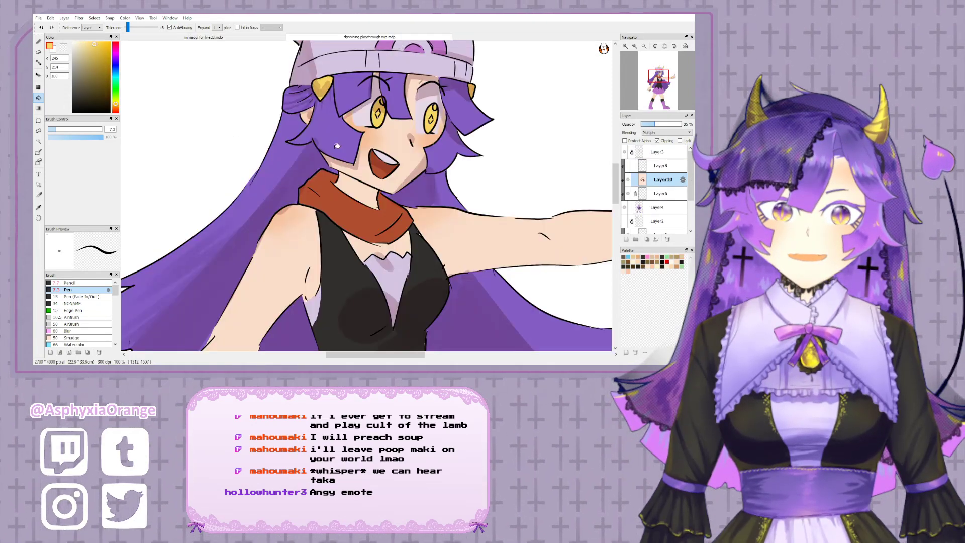
left_click(334, 238, "alt")
left_click(203, 37)
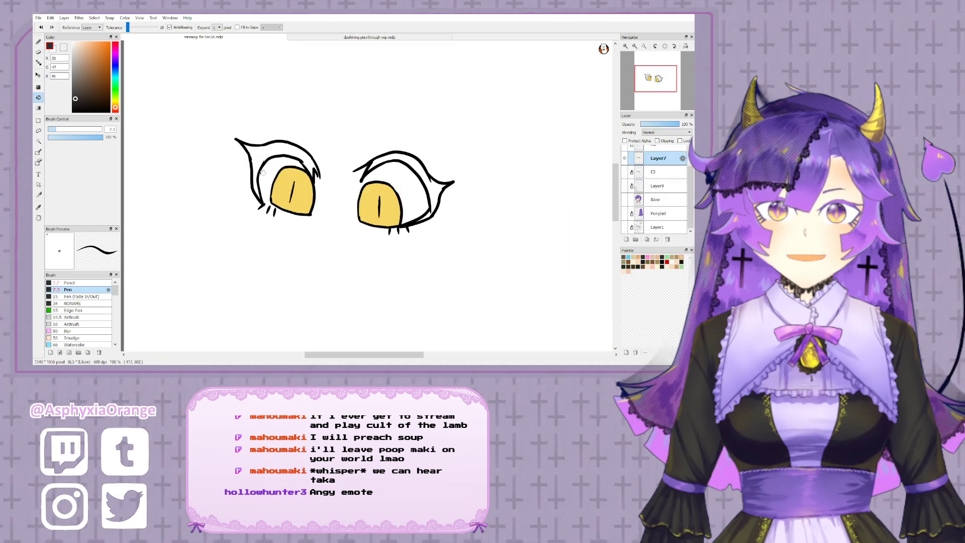
left_click(266, 145)
key("ctrl+z")
- Fill the upper lash shapes of both eyes with the black sampled from the eye line art
left_click(271, 155, "alt")
left_click(285, 148)
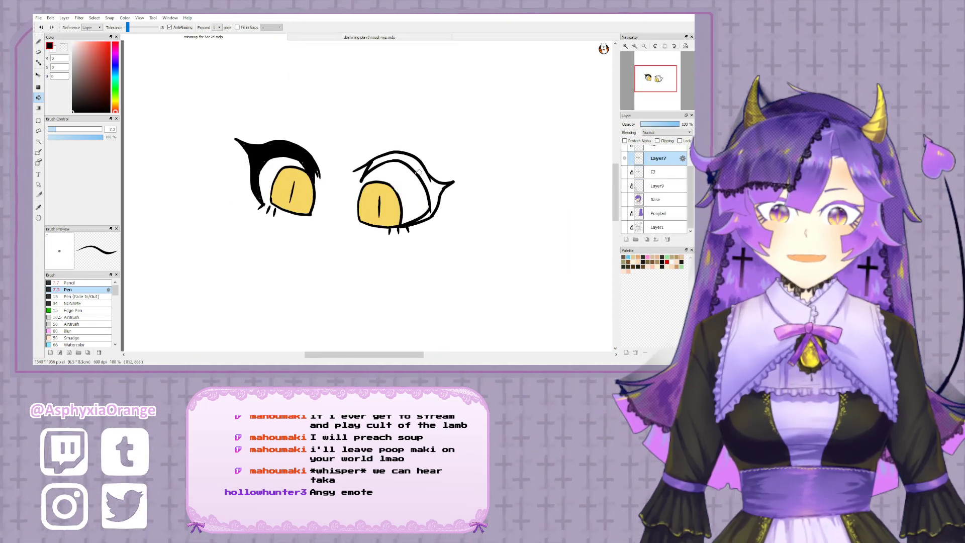
left_click(418, 162)
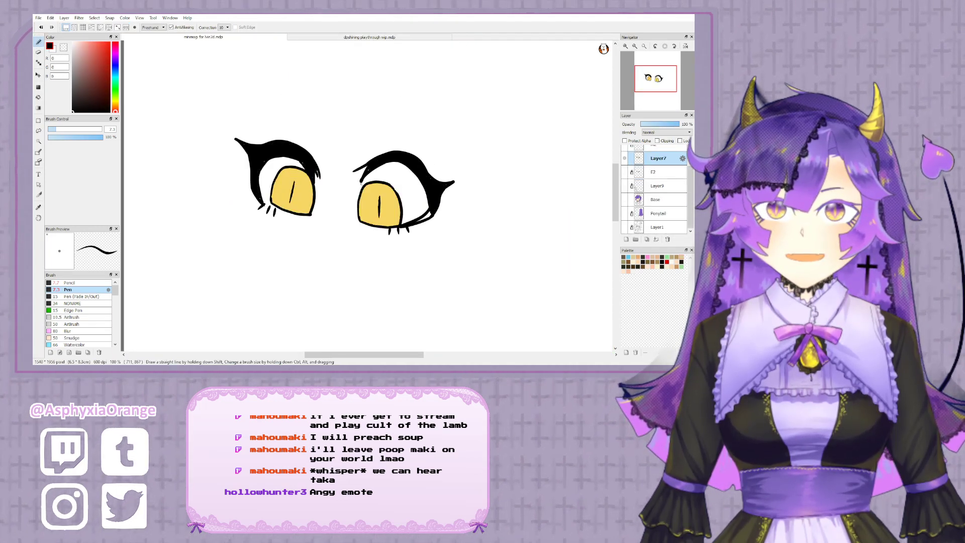
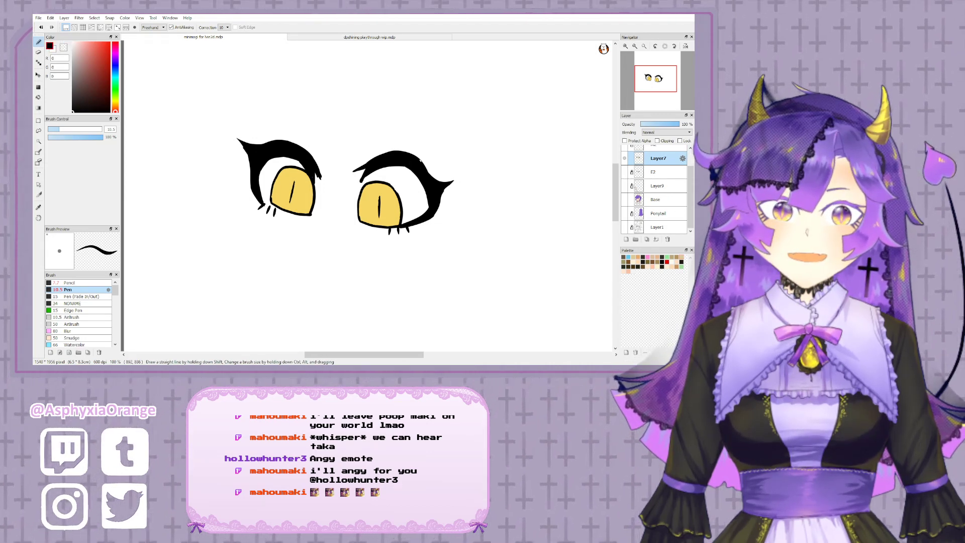
- Outline a shading area across the lower part of the first iris in the pinkish purple sampled from the reference character's skirt
left_click_drag(529, 179, 517, 186)
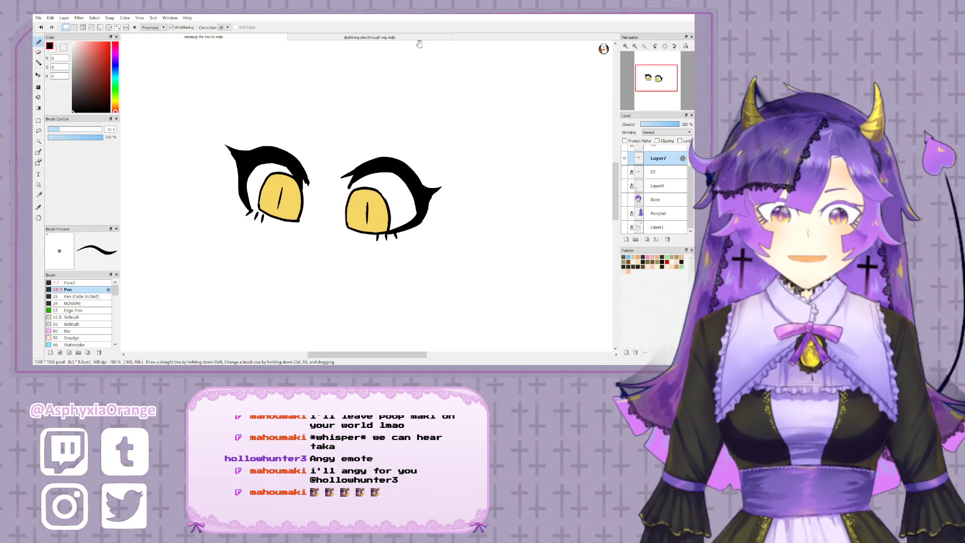
left_click(625, 47)
left_click_drag(474, 134, 512, 102)
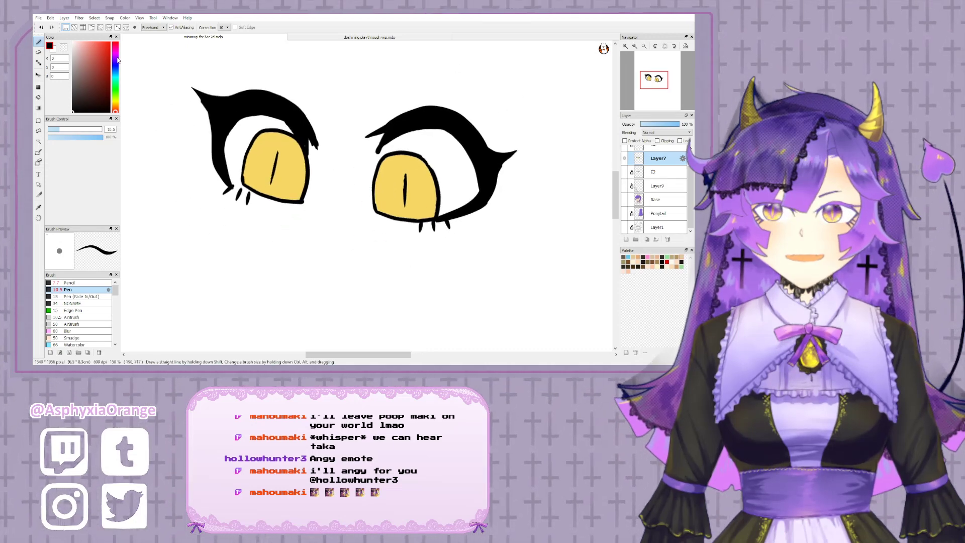
left_click(378, 39)
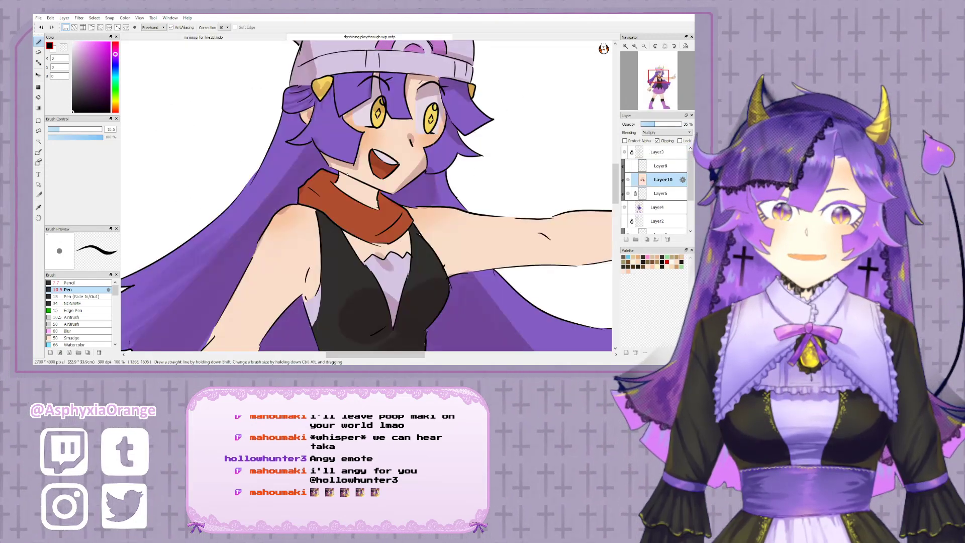
left_click_drag(332, 275, 379, 95)
left_click_drag(327, 287, 374, 131)
left_click(373, 134, "alt")
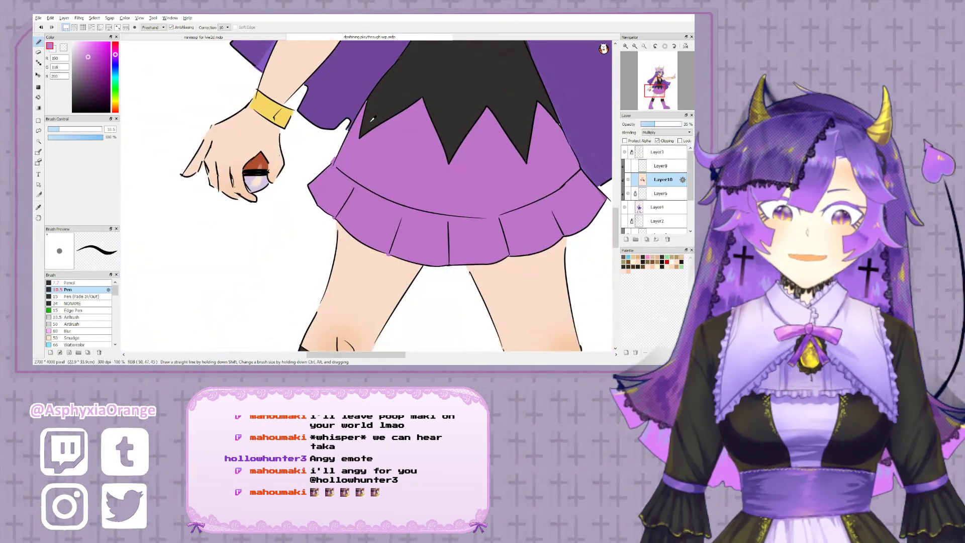
left_click(201, 37)
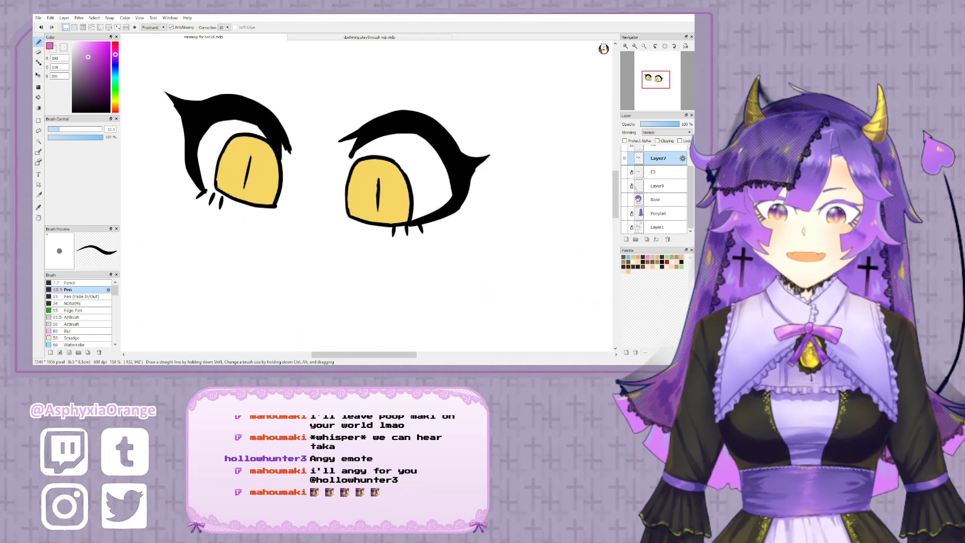
left_click_drag(219, 188, 254, 199)
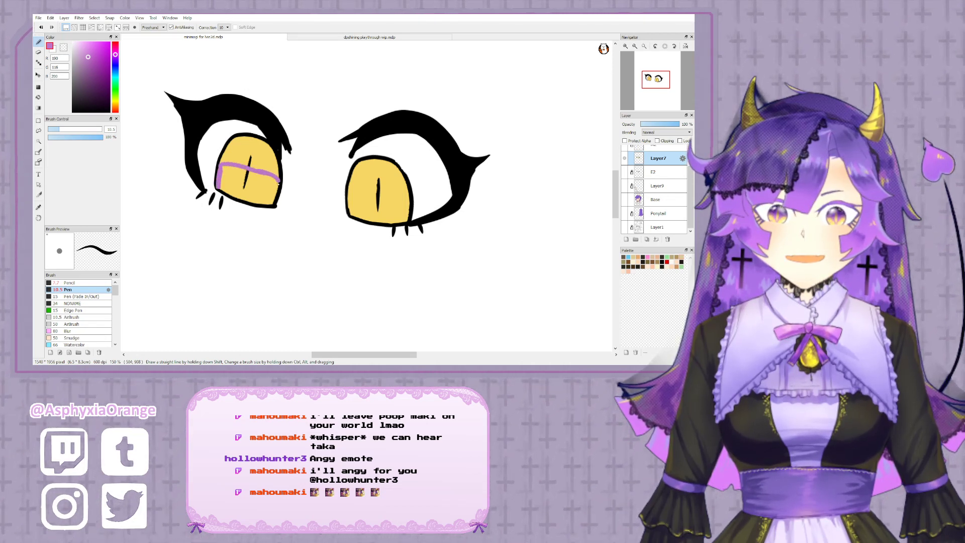
- Outline and fill the lower halves of both yellow irises with purple
mouse_move(277, 179)
left_mouse_down()
mouse_move(268, 204)
mouse_move(219, 191)
mouse_move(255, 203)
left_mouse_up()
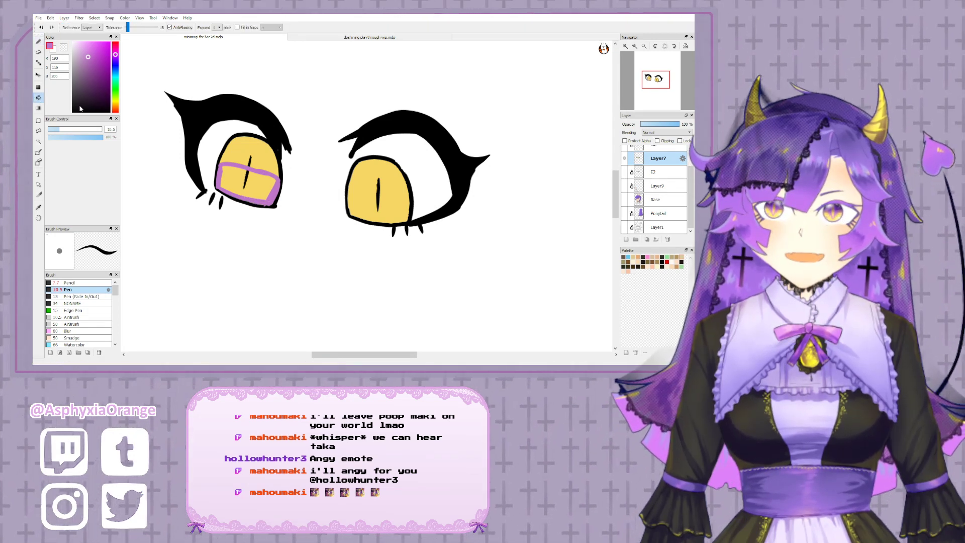
left_click(240, 179)
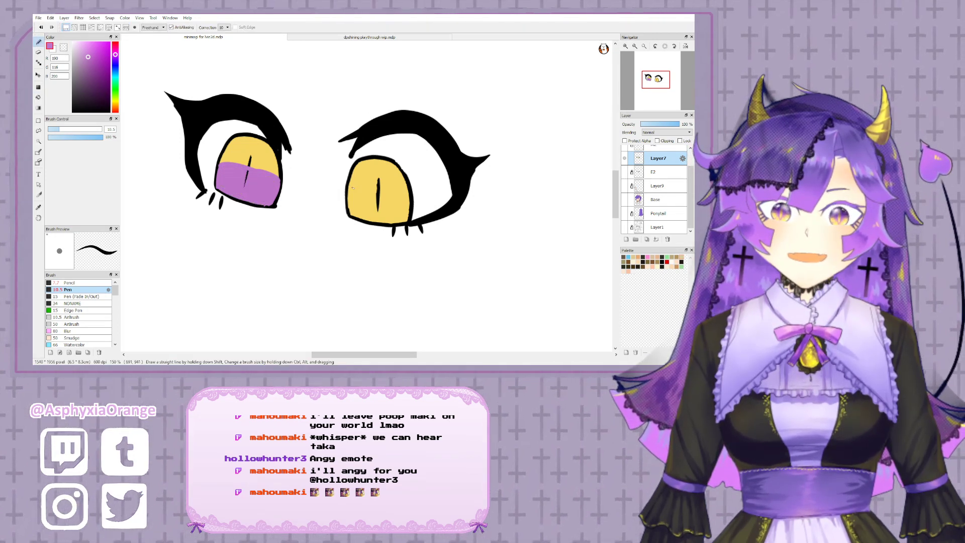
left_click_drag(348, 193, 386, 190)
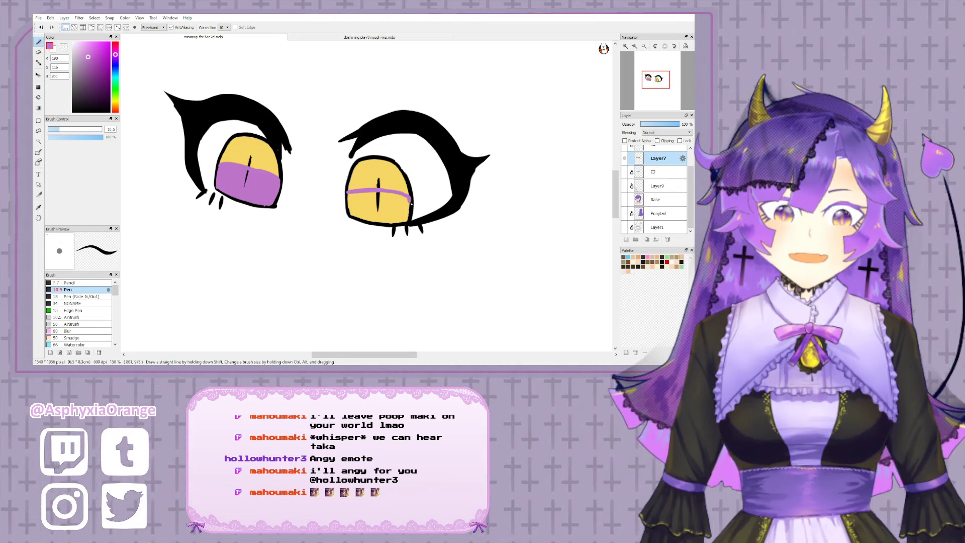
left_click_drag(393, 224, 360, 220)
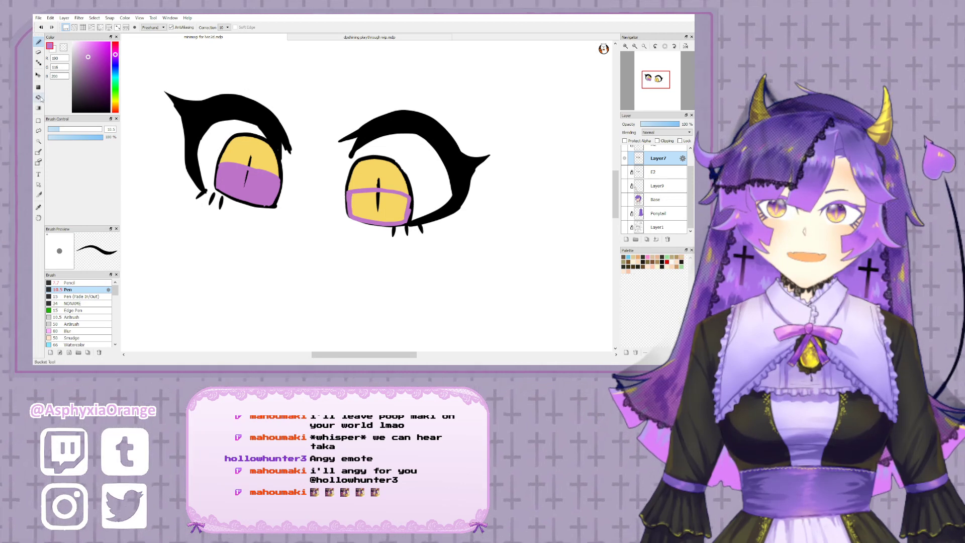
left_click(377, 214)
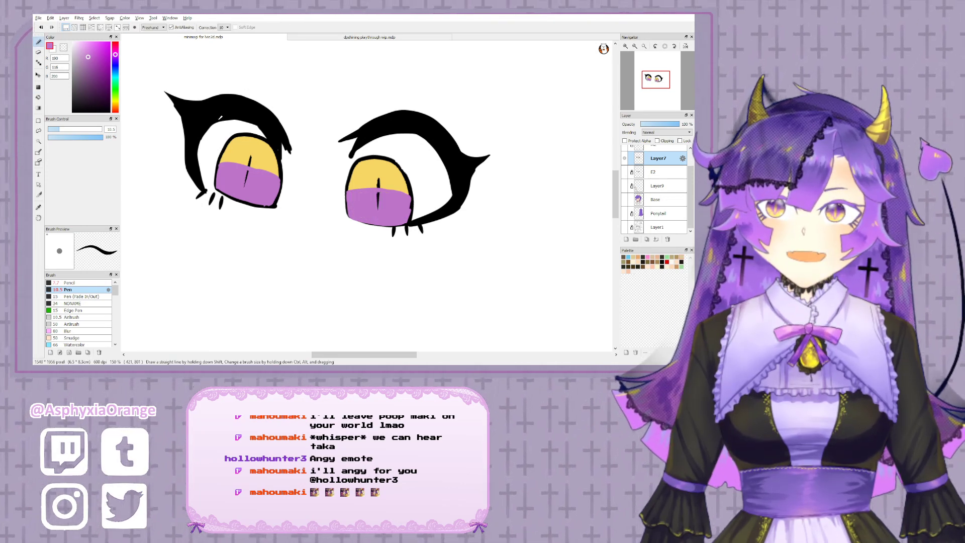
- Restore the black iris outlines and slit pupils over the purple halves of both eyes
left_click(220, 117, "alt")
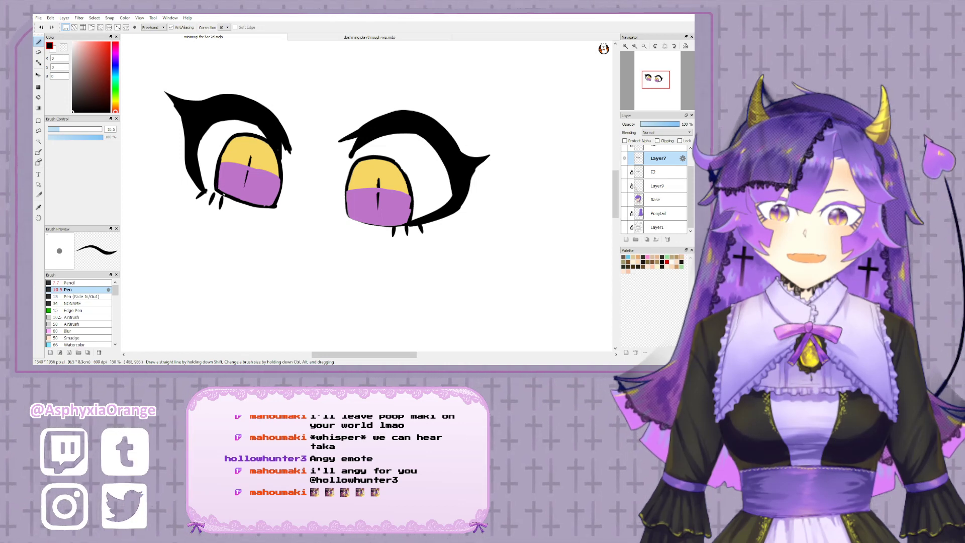
mouse_move(223, 194)
left_mouse_down()
mouse_move(274, 205)
mouse_move(282, 177)
mouse_move(274, 205)
left_mouse_up()
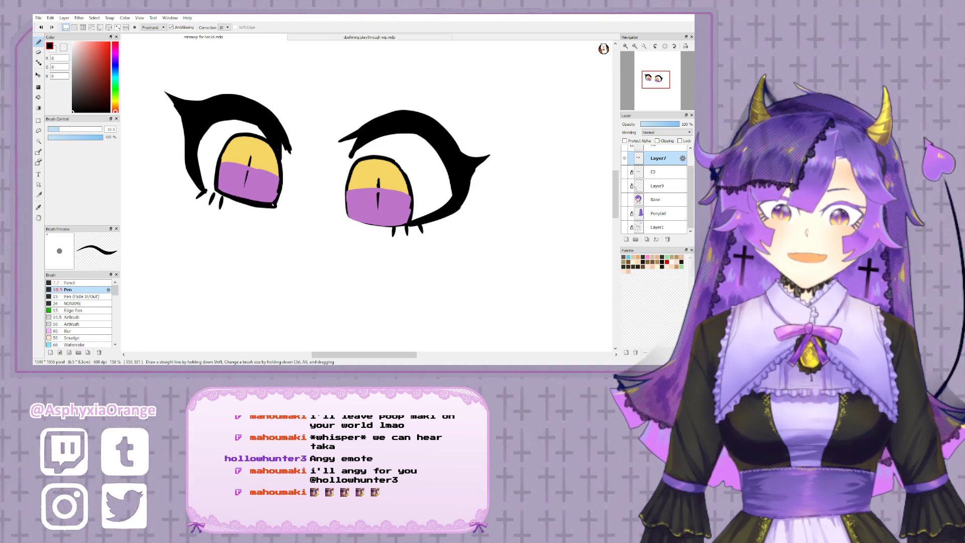
left_click_drag(252, 154, 245, 184)
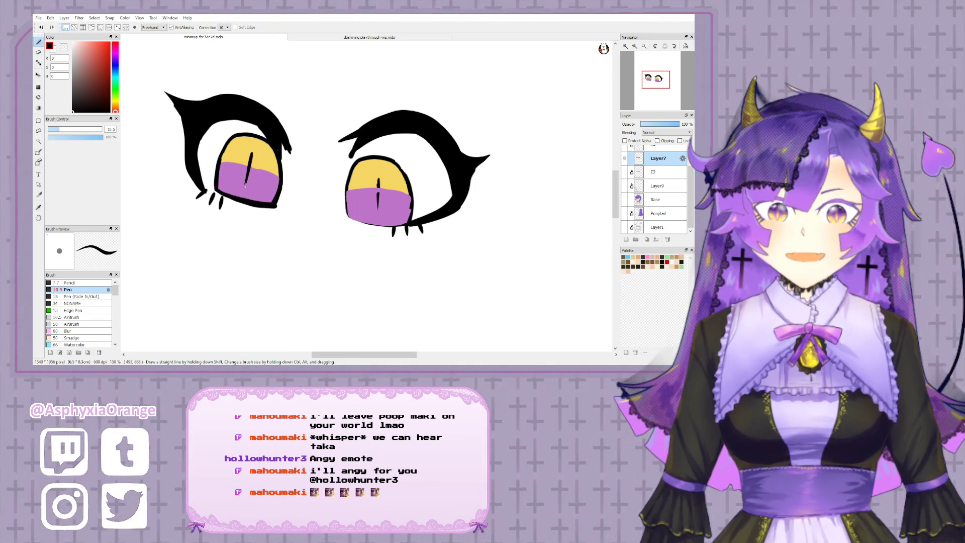
mouse_move(379, 182)
left_mouse_down()
mouse_move(345, 207)
mouse_move(350, 182)
mouse_move(348, 218)
mouse_move(407, 224)
left_mouse_up()
left_click_drag(469, 84, 451, 106)
- Sample the pale lavender from the full-body character in the other open drawing and return to the eye drawing
left_click(364, 38)
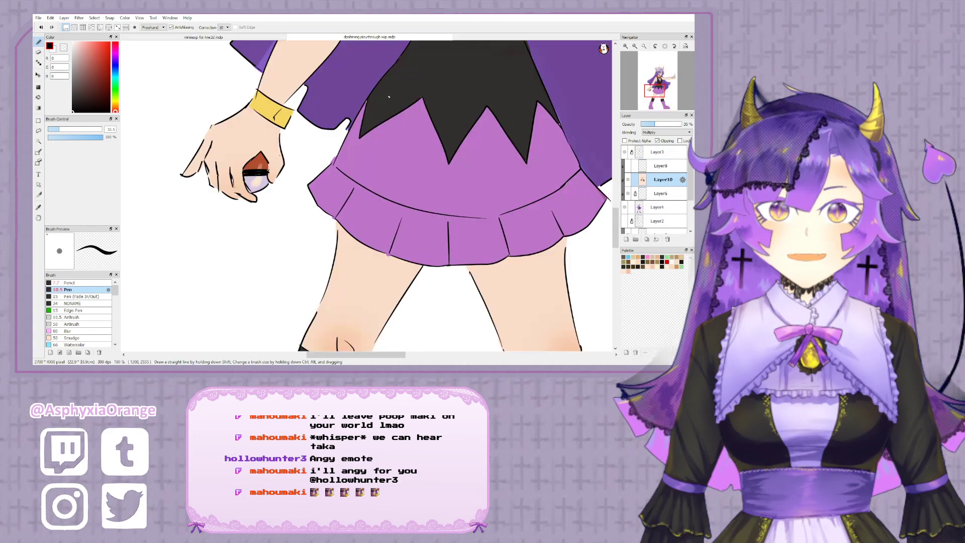
left_click_drag(342, 97, 322, 219)
left_click_drag(394, 104, 281, 249)
left_click_drag(355, 77, 382, 173)
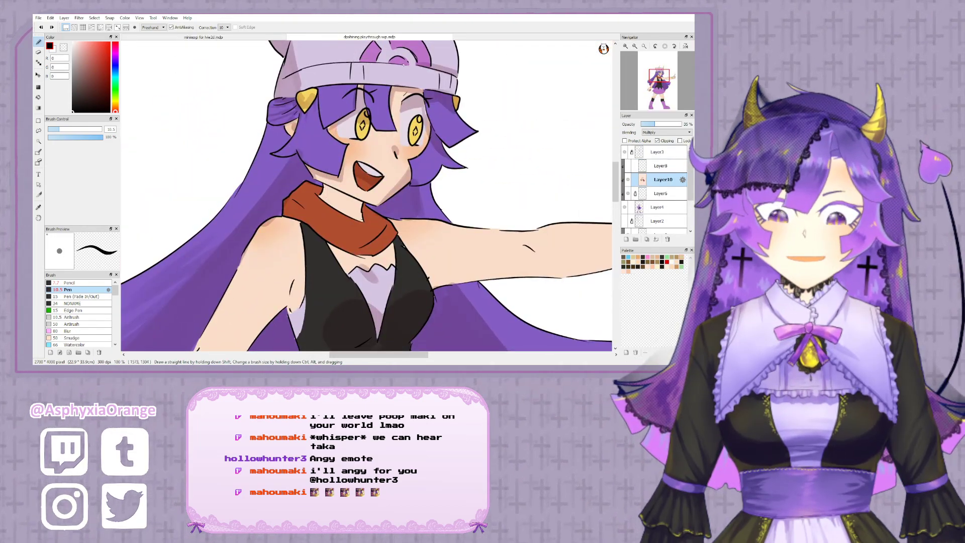
left_click_drag(372, 70, 392, 127)
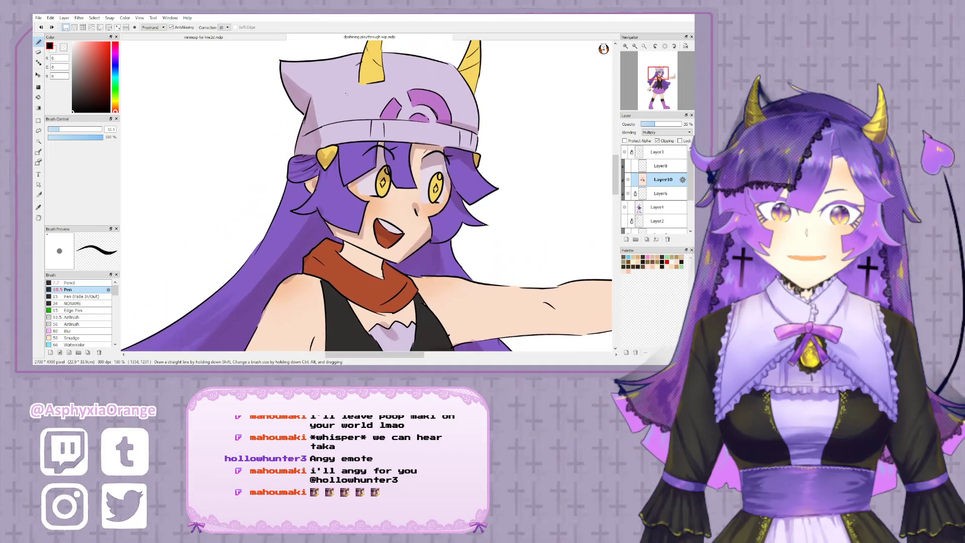
left_click(232, 38)
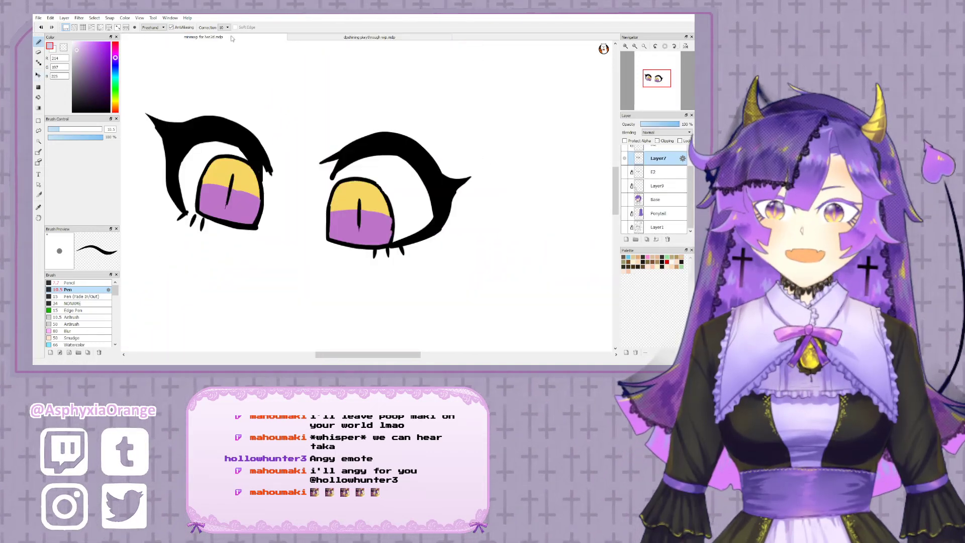
- Close the outline gap by the lower lashes and fill the white of the first eye with pale lavender
left_click_drag(266, 153, 299, 141)
left_click_drag(219, 193, 229, 200)
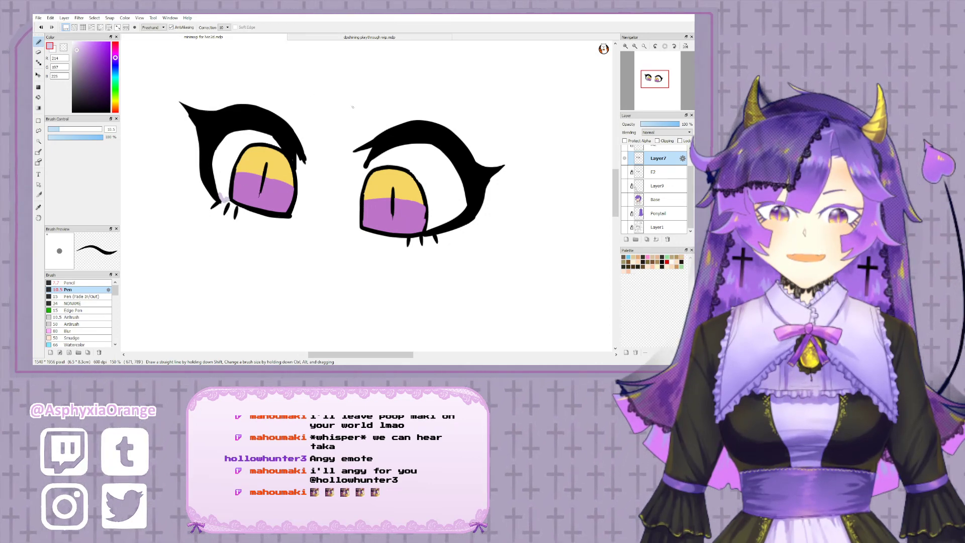
left_click(38, 97)
left_click(224, 156)
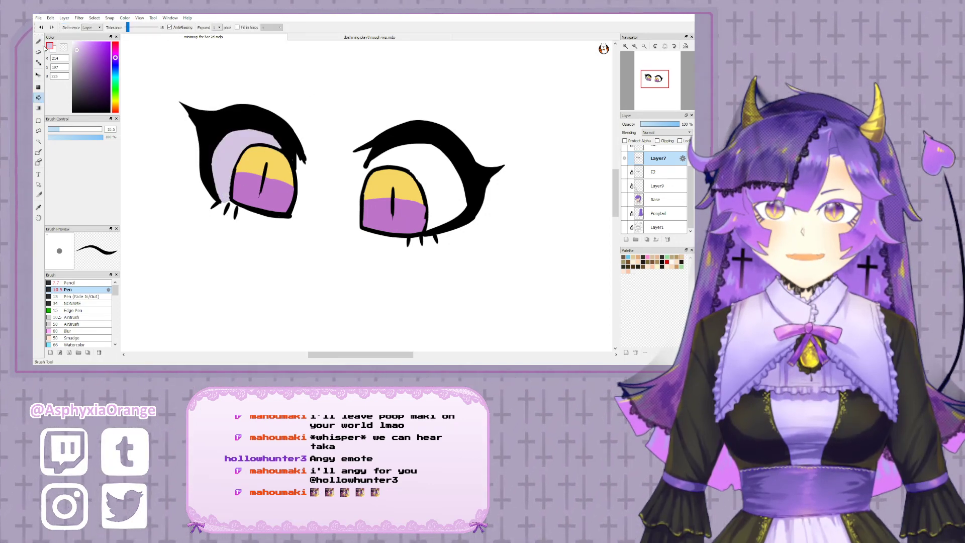
- Close the outline gaps around the second eye and fill its white with the same pale lavender
left_click(38, 41)
left_click_drag(366, 162, 367, 172)
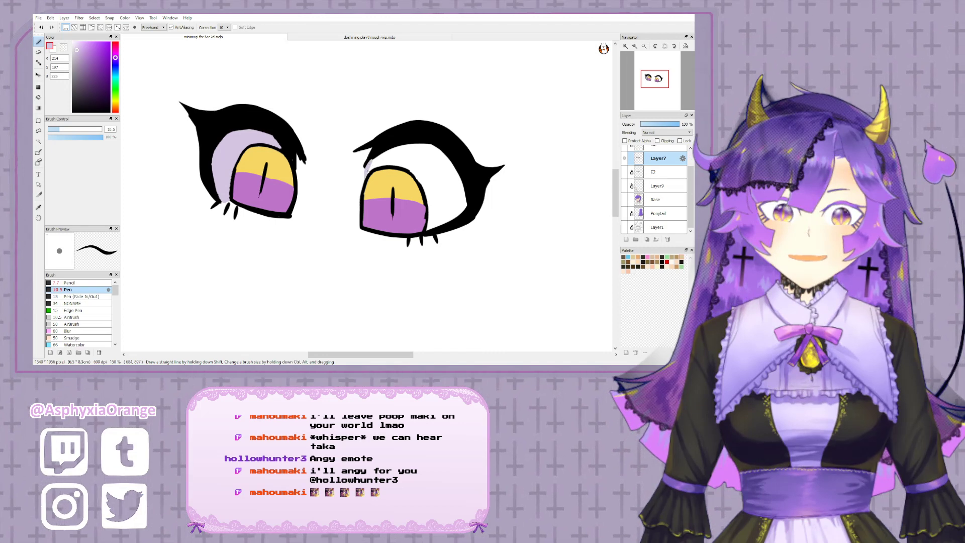
left_click_drag(429, 222, 436, 224)
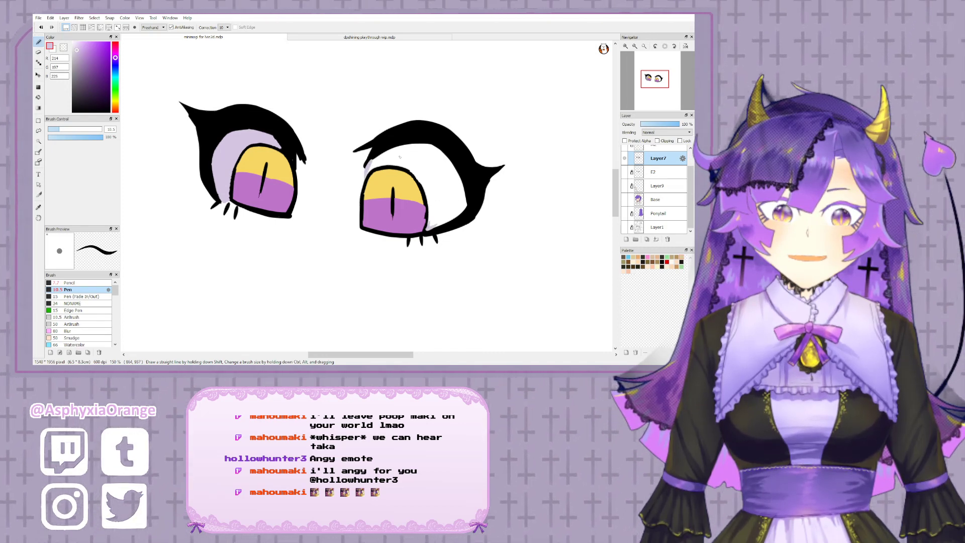
left_click(38, 97)
left_click(416, 162)
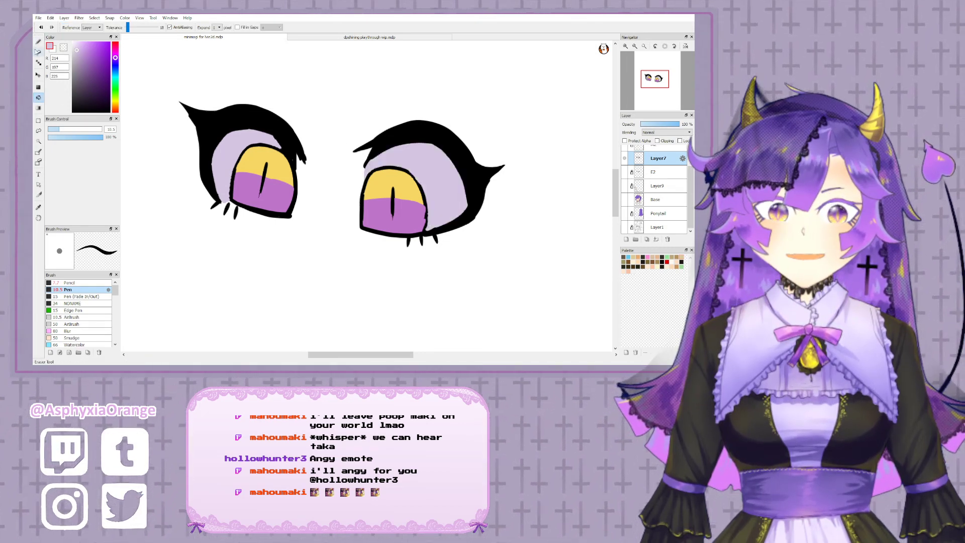
- Touch up the iris outlines with black sampled from the lashes
left_click(39, 41)
right_click(290, 127)
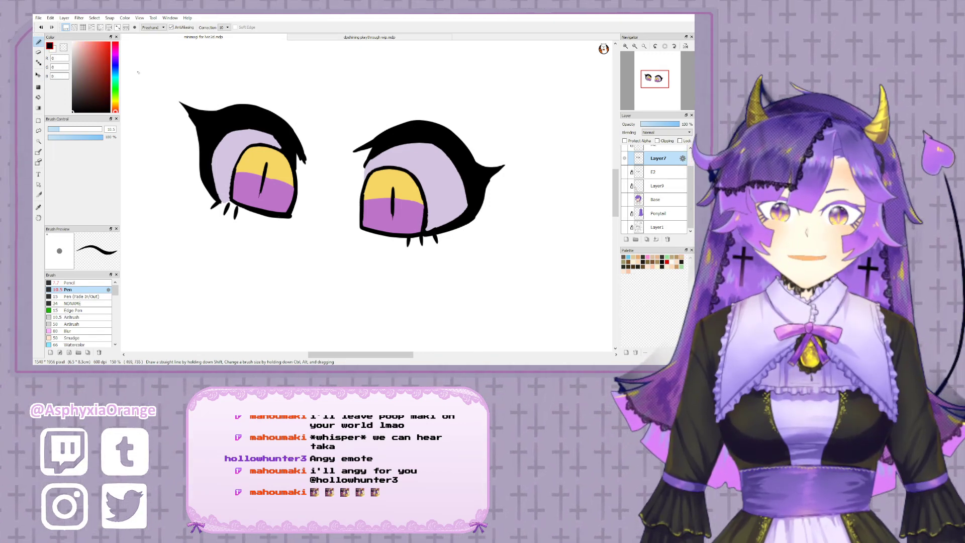
left_click(63, 47)
left_click_drag(296, 207, 290, 219)
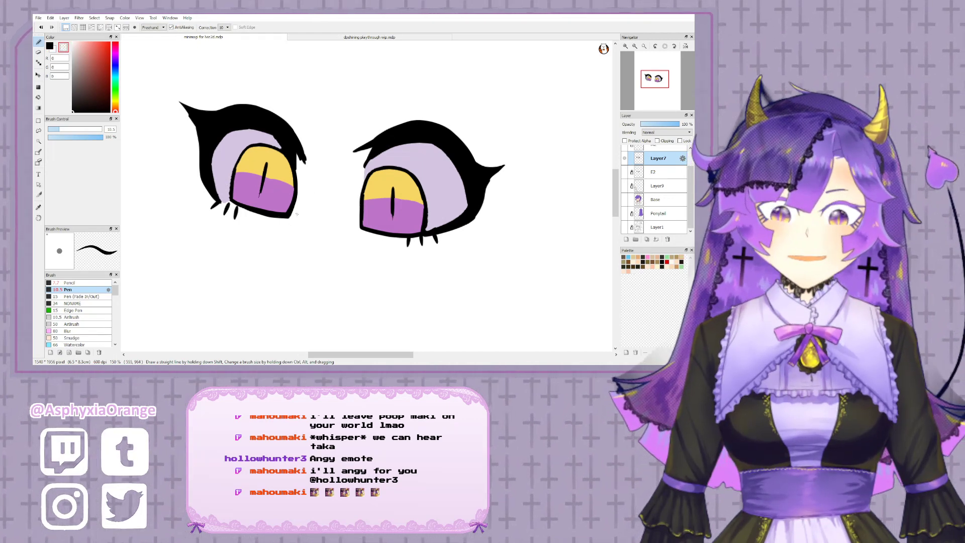
- Paint a large and a small near-white lavender highlight on the upper part of each iris
right_click(226, 159)
left_click(74, 45)
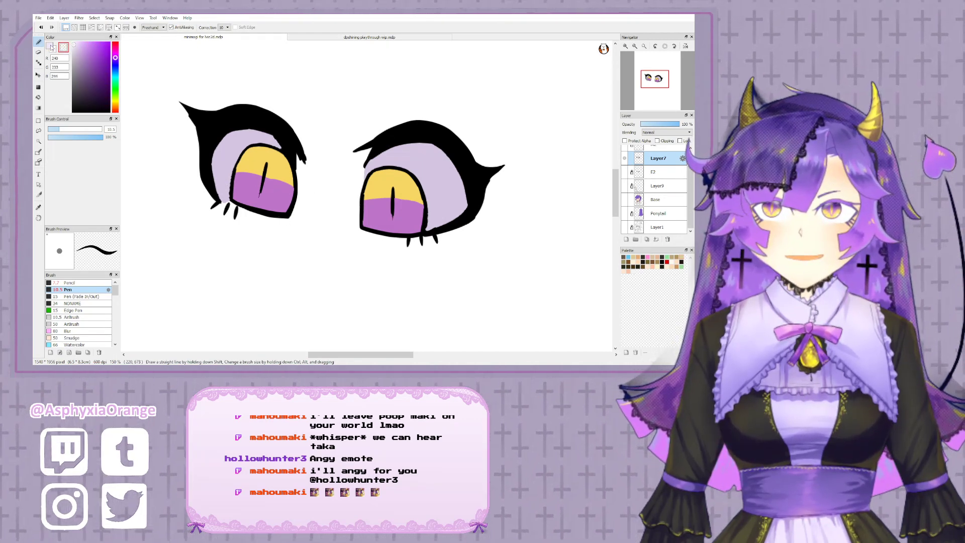
left_click(49, 46)
mouse_move(257, 147)
left_mouse_down()
mouse_move(244, 152)
mouse_move(258, 151)
left_mouse_up()
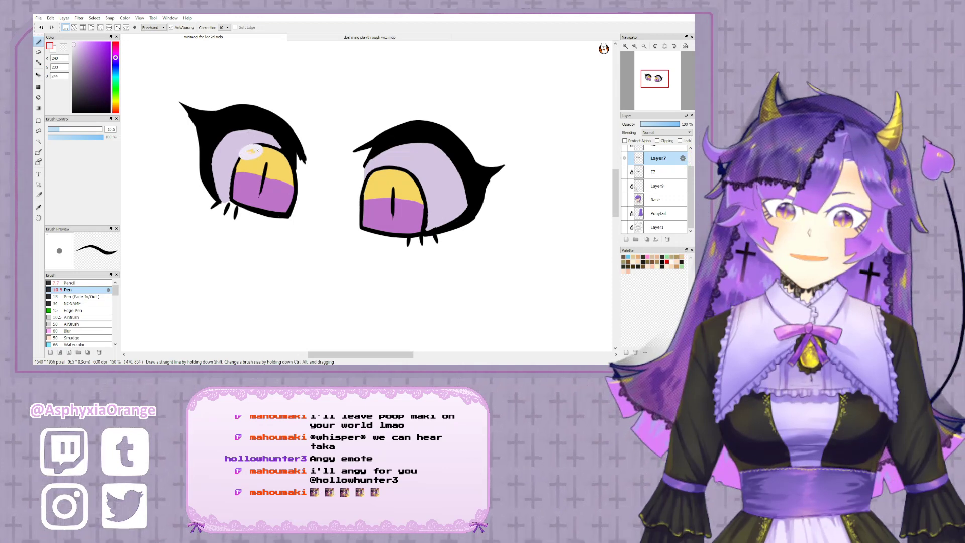
left_click_drag(379, 173, 376, 177)
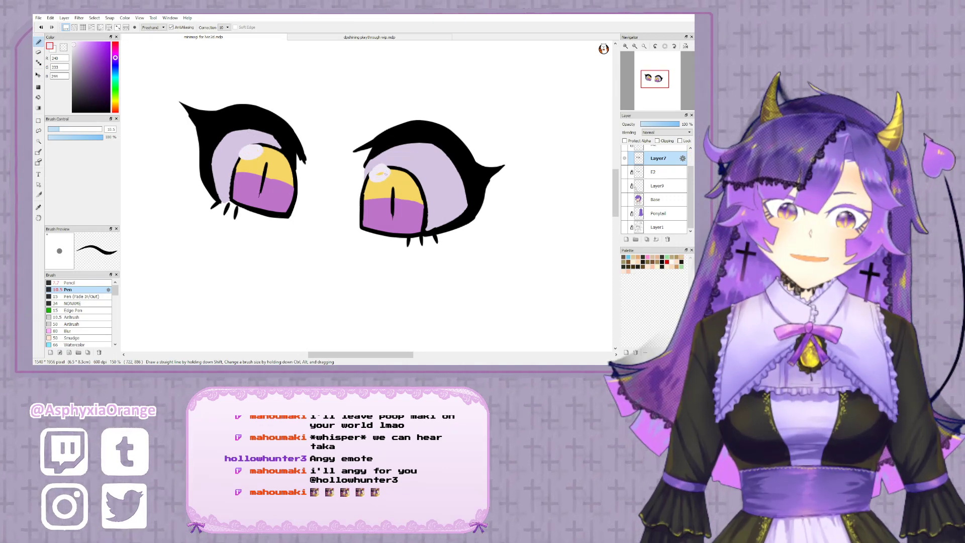
left_click(271, 156)
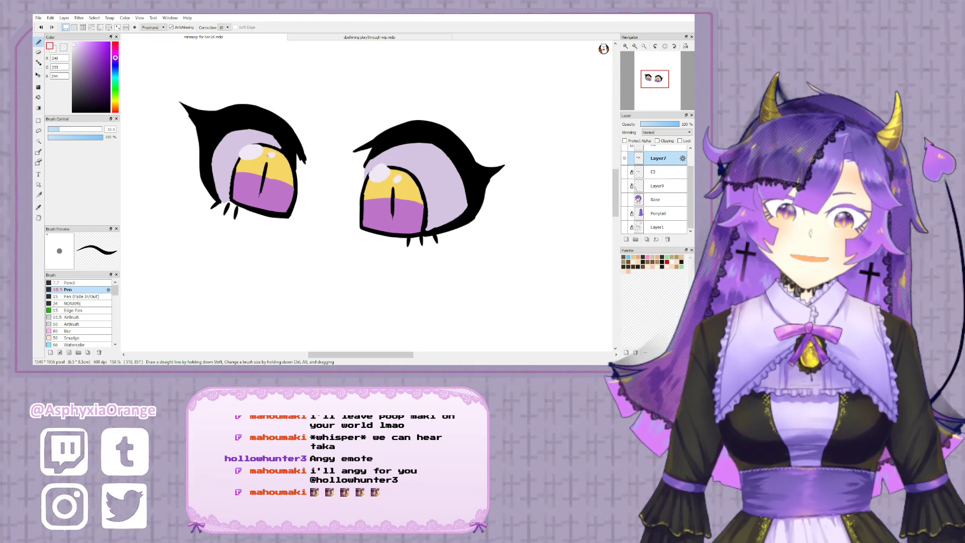
- Add two small yellow marks to each iris's purple half and near-white highlights to the lavender eye whites
left_click(262, 168, "alt")
left_click(247, 185)
left_click(246, 192)
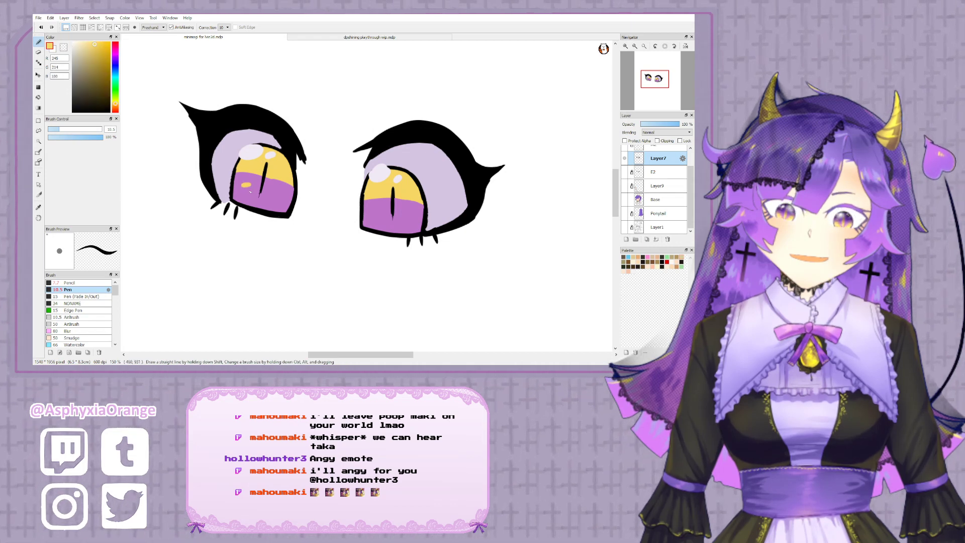
left_click(377, 209)
left_click(379, 217)
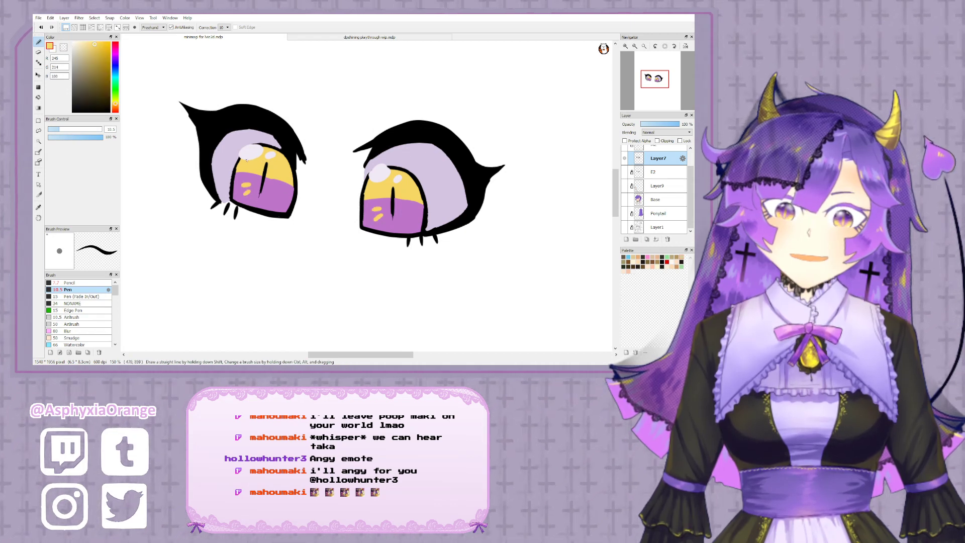
left_click(234, 151, "alt")
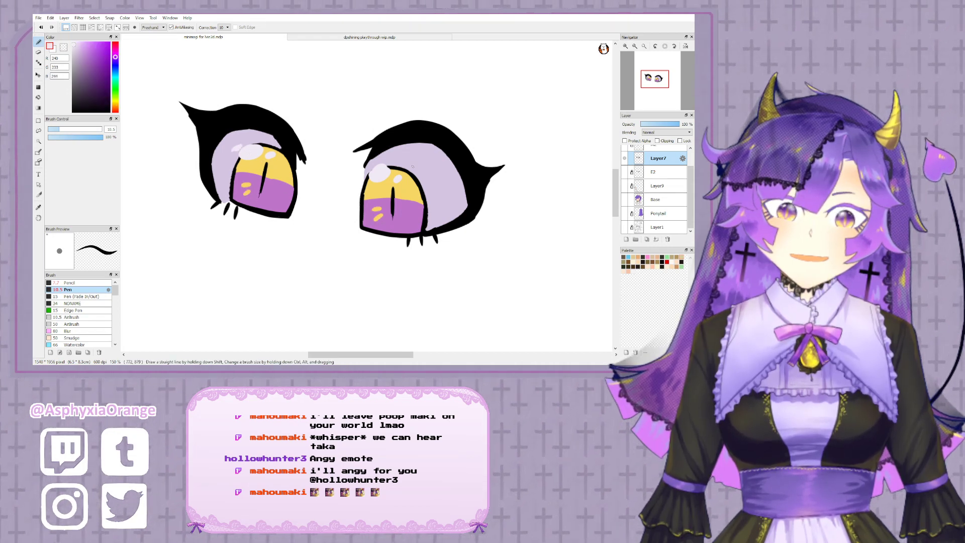
left_click(421, 170)
- Show the Ponytail, Base and Layer9 layers so the whole character surrounds the eyes
scroll(580, 66, "down", 3)
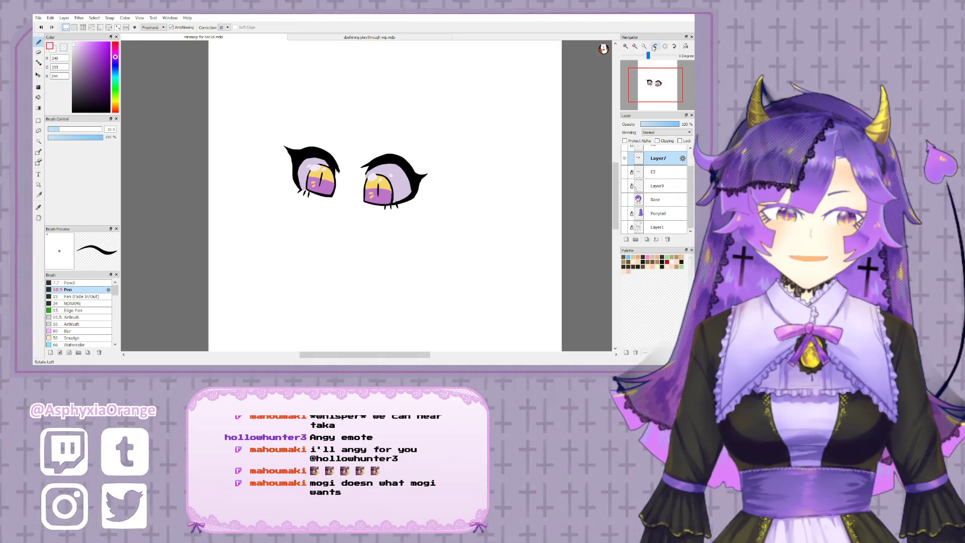
left_click(636, 46)
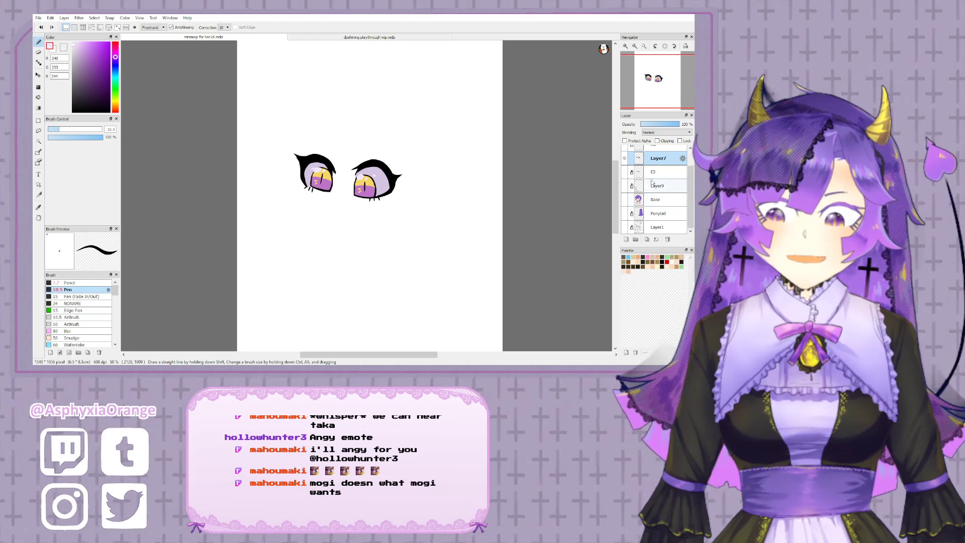
left_click(624, 214)
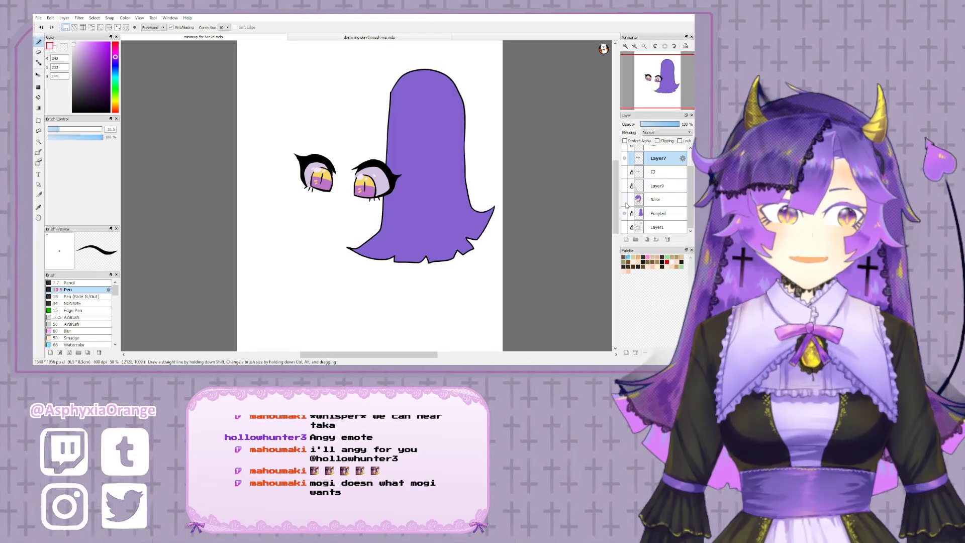
left_click(625, 200)
left_click(623, 186)
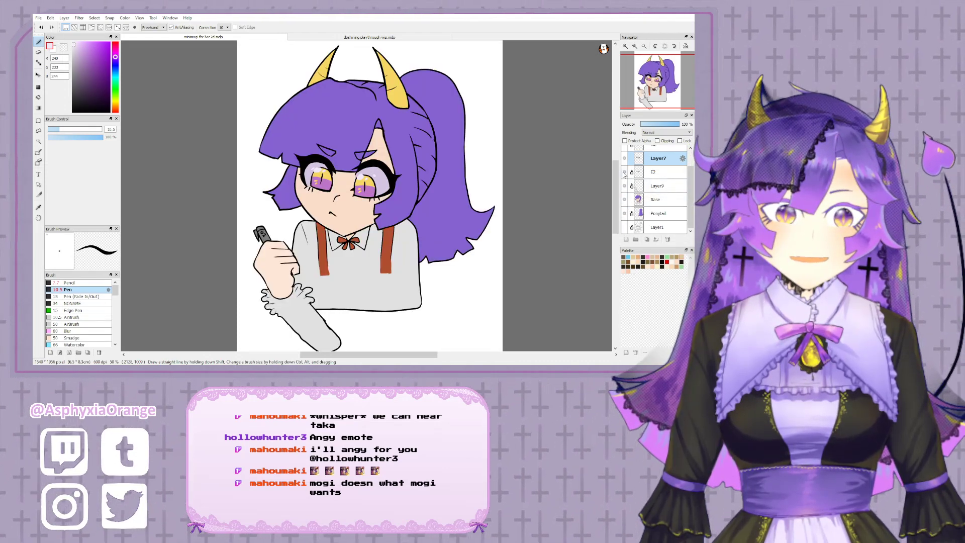
left_click_drag(564, 171, 571, 203)
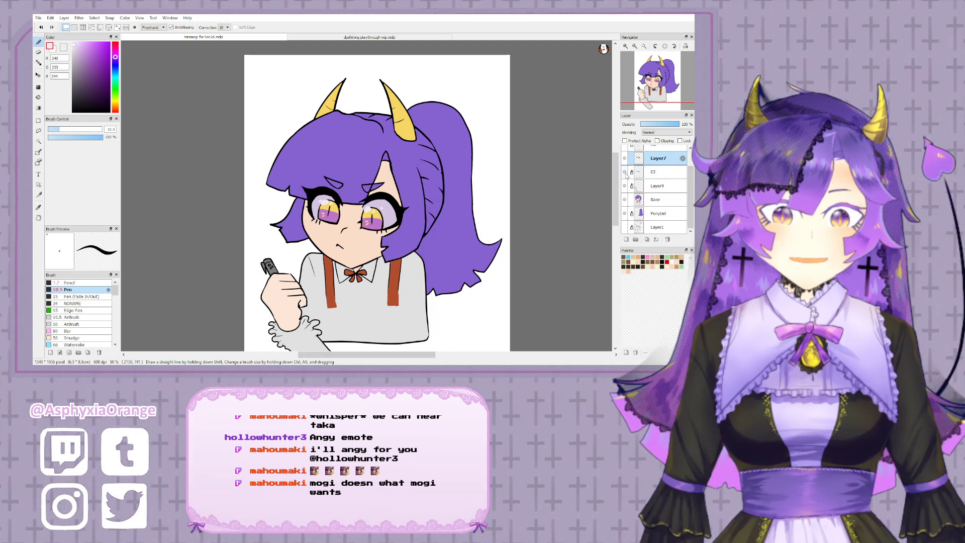
- Switch the character to the open fanged mouth by showing the M2 layer
scroll(675, 205, "up", 2)
left_click(625, 166)
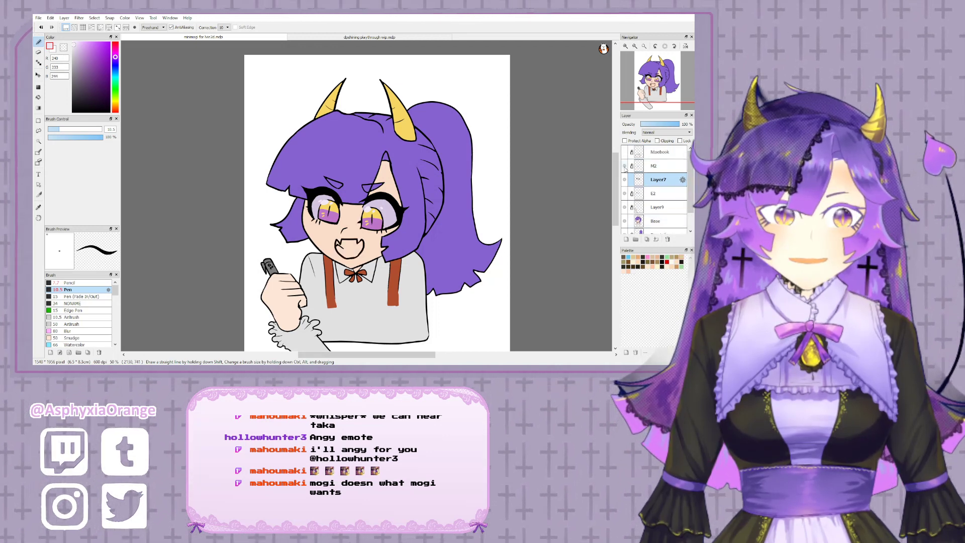
left_click(624, 166)
left_click(625, 167)
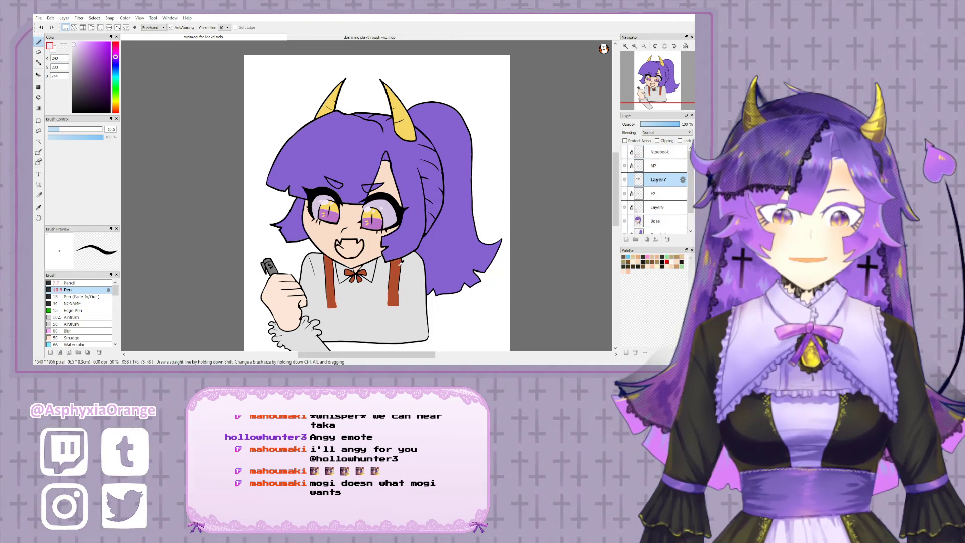
- Fill the inside of the open fanged mouth with the suspenders' red-brown on a new layer above Layer7
left_click(400, 263, "alt")
scroll(346, 246, "up", 3)
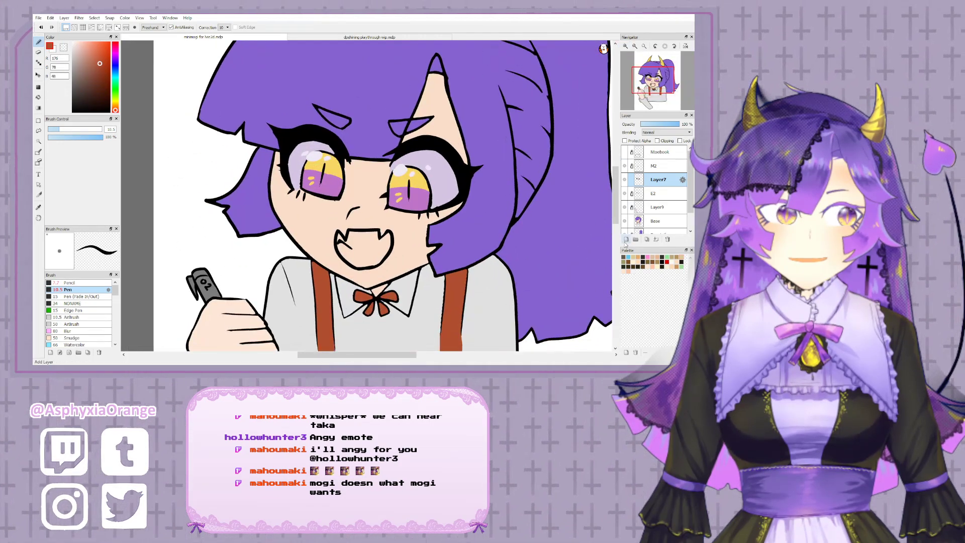
left_click(626, 240)
left_click(658, 179)
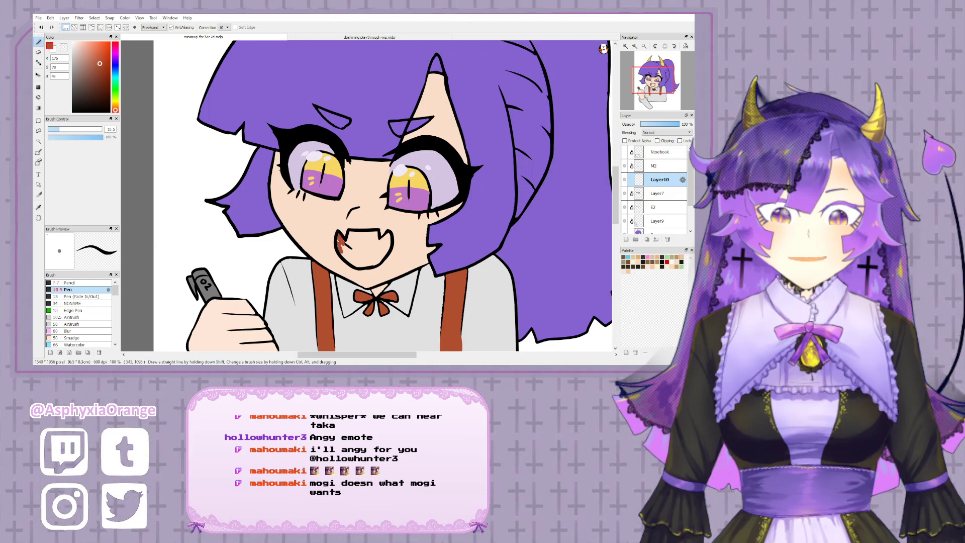
left_click(361, 229)
key("ctrl+z")
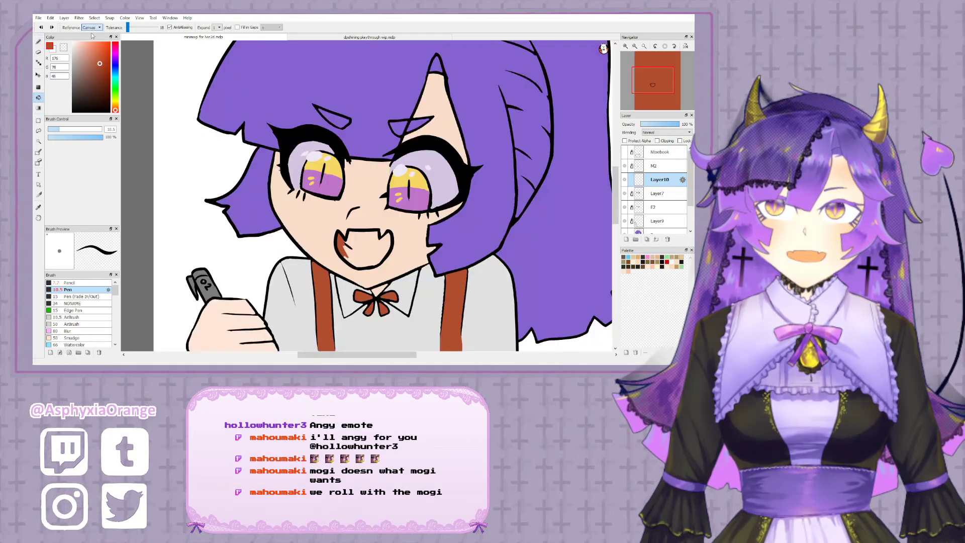
left_click(379, 253)
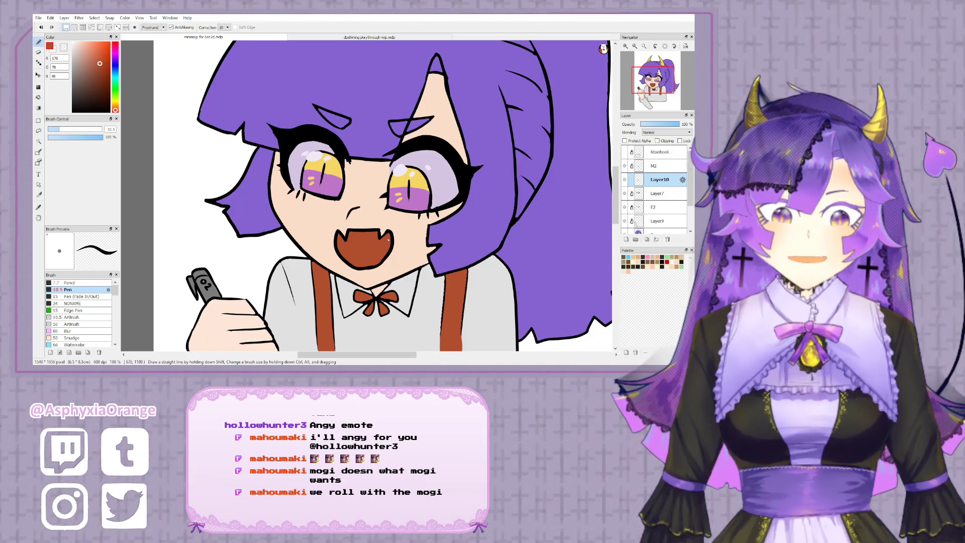
- Merge the M2 mouth line layer down into the mouth colour layer, Layer10
left_click_drag(474, 156, 430, 177)
left_click(634, 46)
left_click(634, 47)
left_click(634, 46)
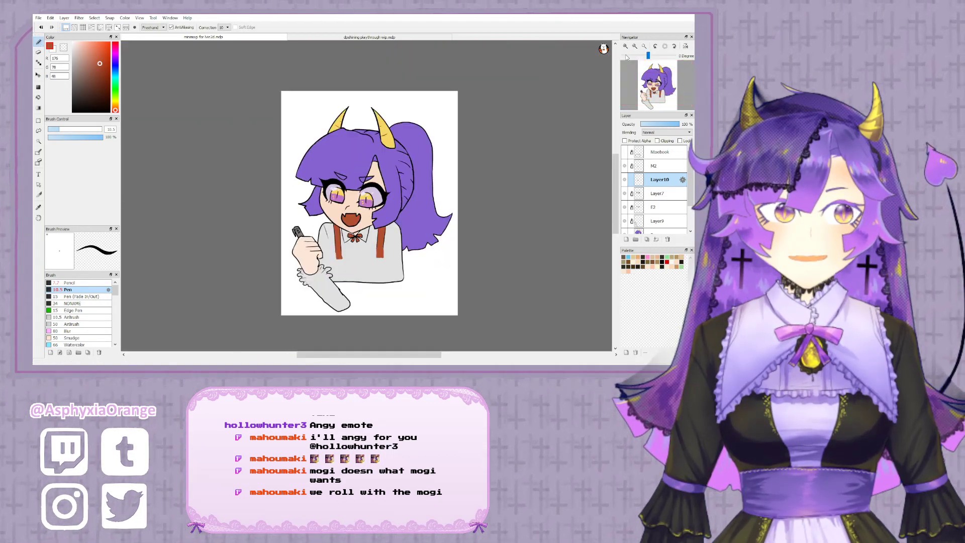
left_click(674, 166)
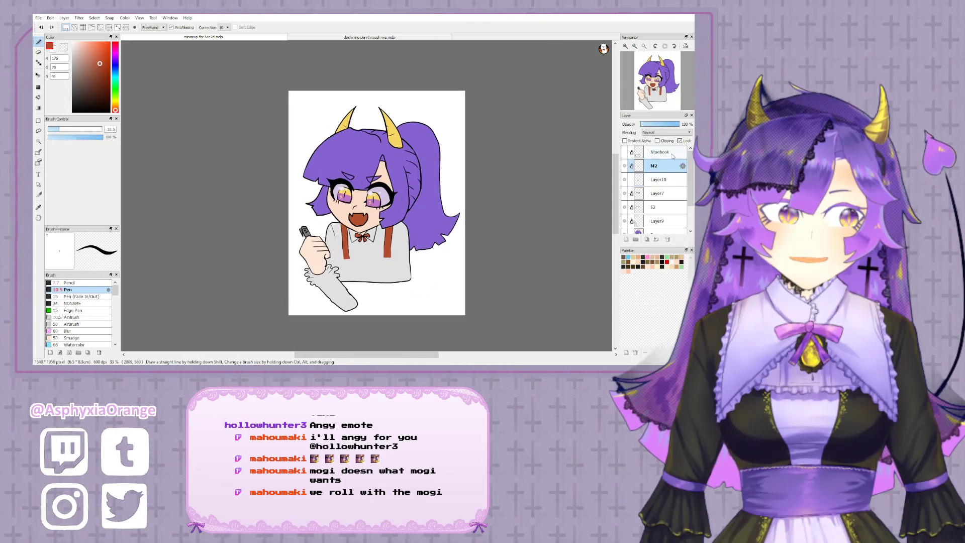
left_click(667, 240)
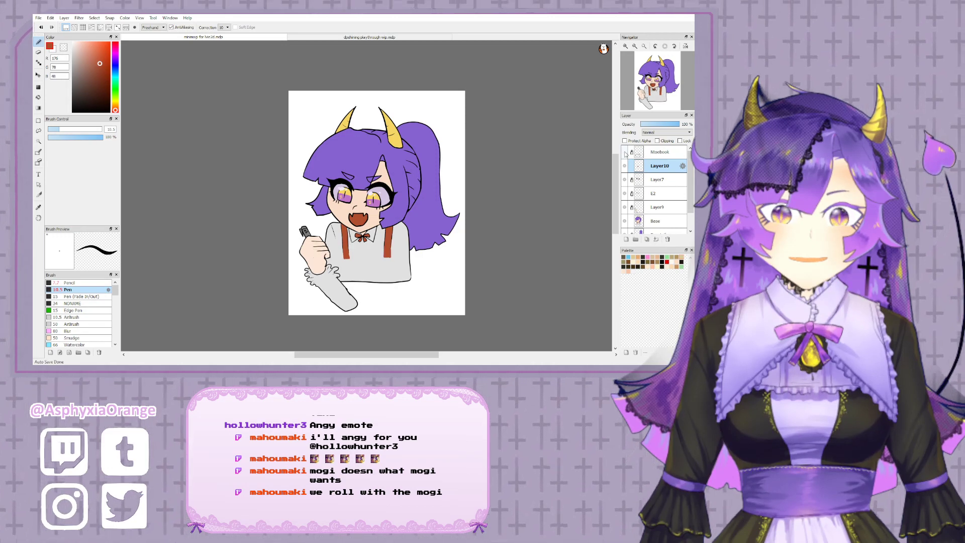
- Show and unlock the Notebook layer, and add a new layer directly beneath it
left_click(625, 152)
left_click(641, 152)
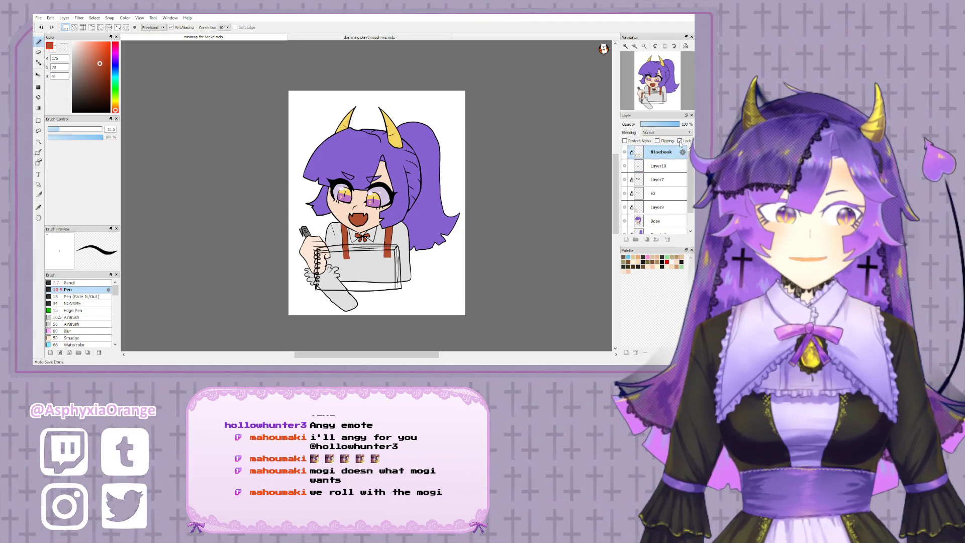
left_click(663, 166)
left_click(627, 239)
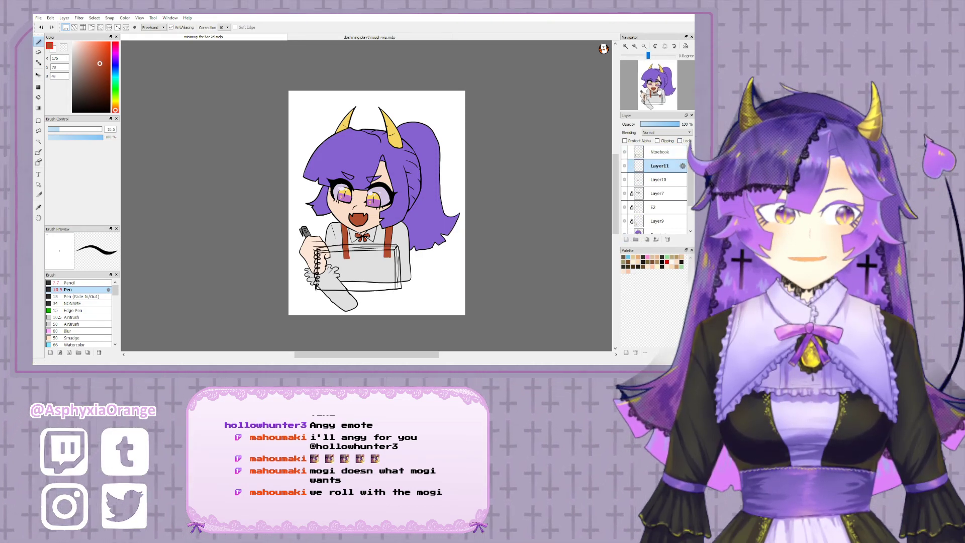
- Outline the notebook's front cover with straight lines in the hair's purple, using a pen size of about 17
left_click(626, 47)
left_click(626, 46)
scroll(300, 110, "down", 3)
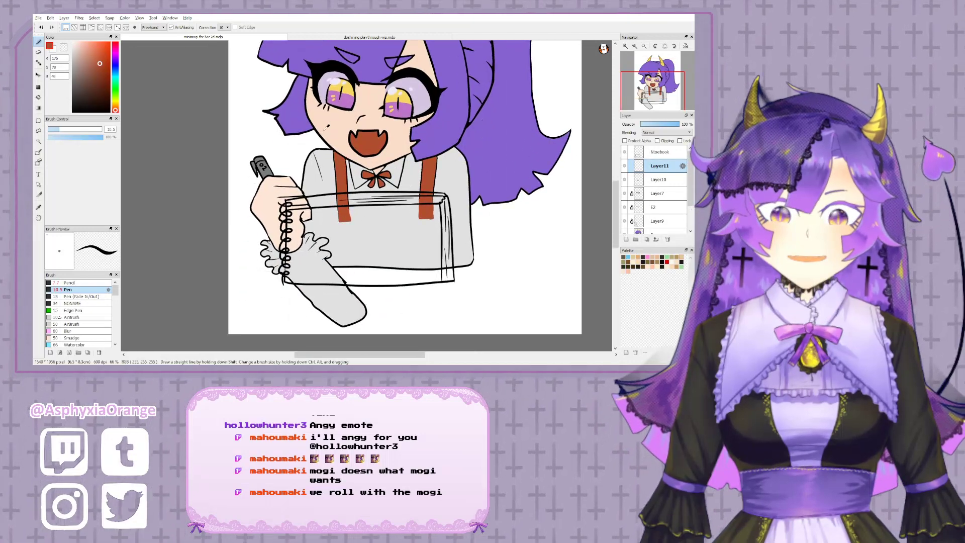
left_click(300, 111, "alt")
left_click(67, 129)
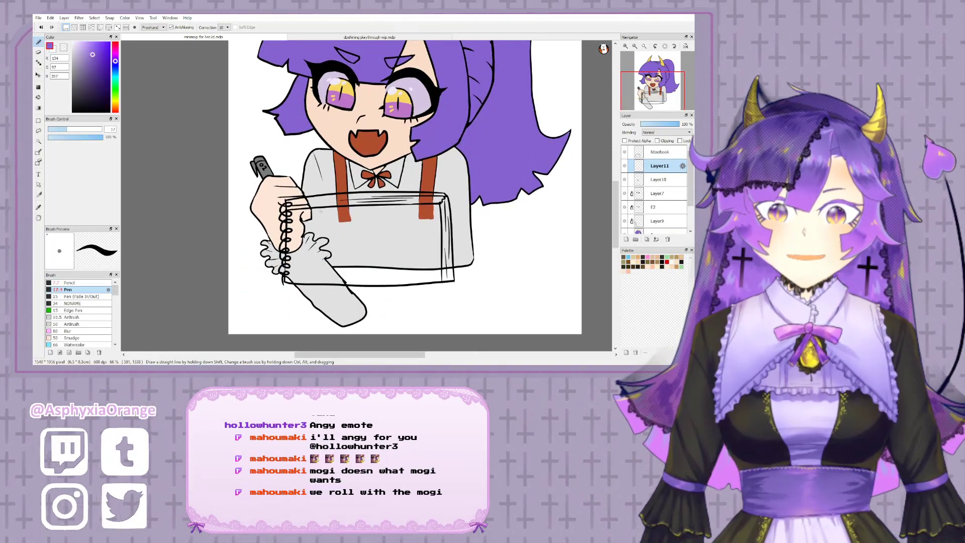
left_click(438, 206, "shift")
left_click(442, 280, "shift")
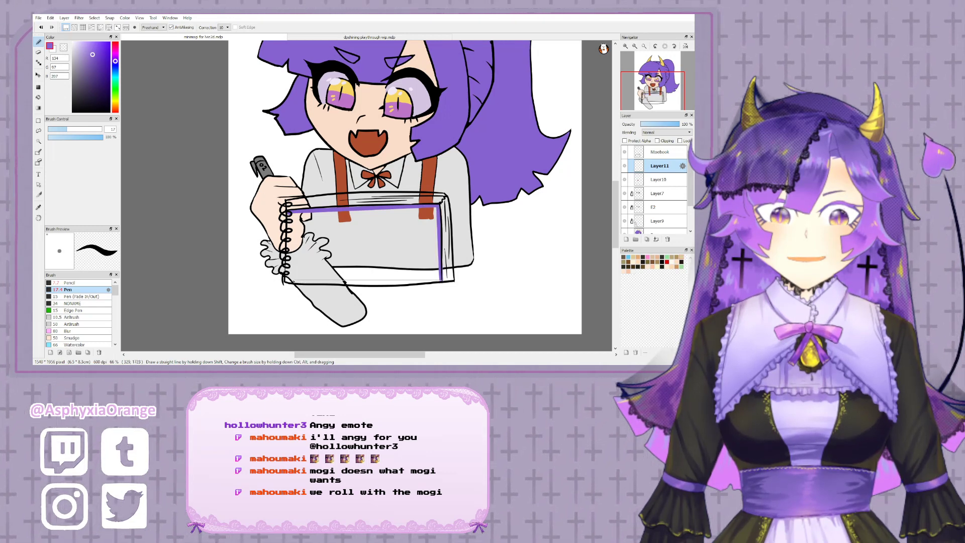
left_click(288, 279, "shift")
left_click(290, 213, "shift")
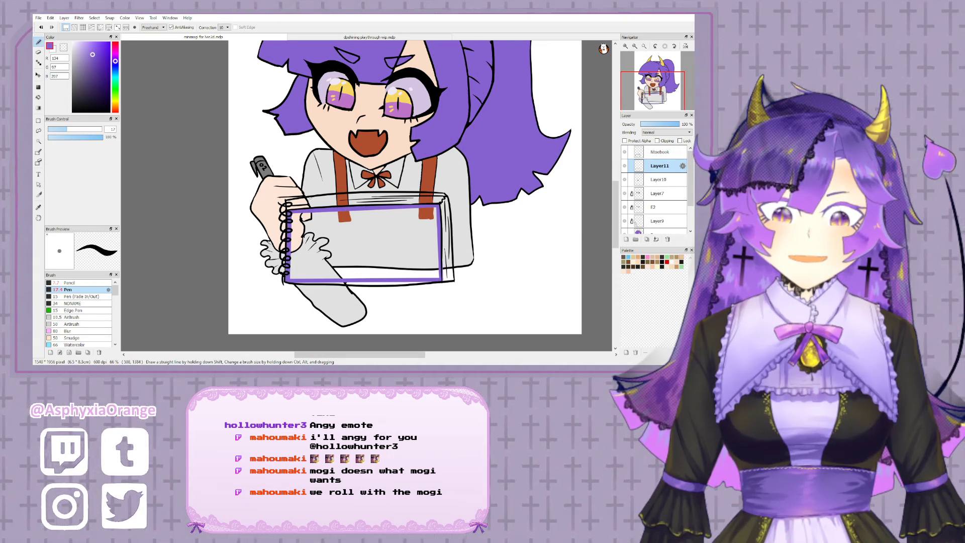
left_click_drag(315, 283, 425, 282)
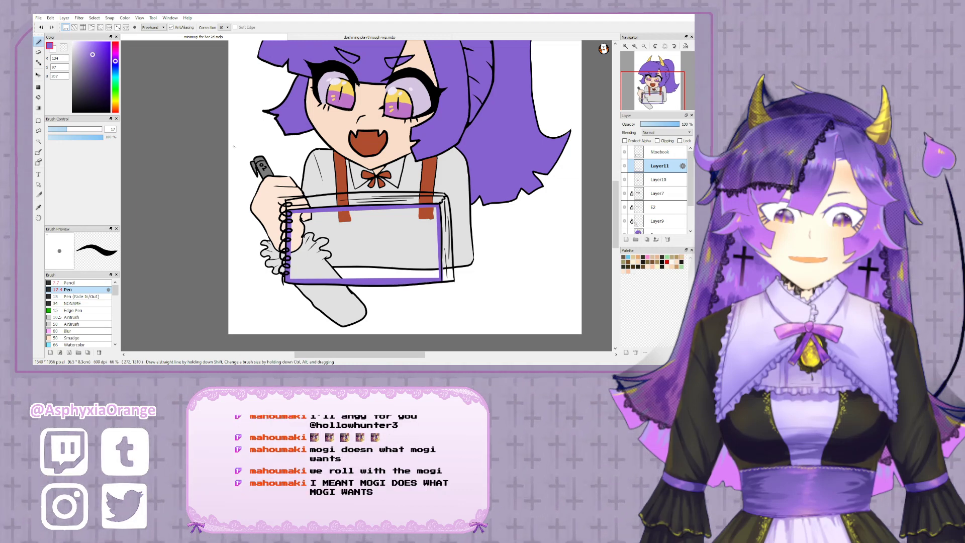
- Fill the notebook's front cover with the purple, using the current layer as the fill reference
left_click(39, 98)
left_click(371, 238)
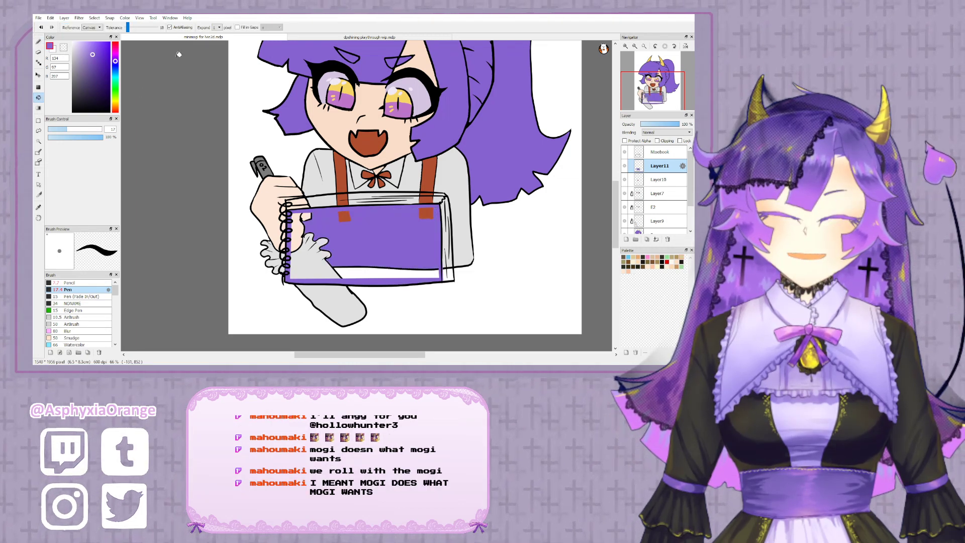
key("ctrl+z")
left_click(92, 37)
left_click(346, 233)
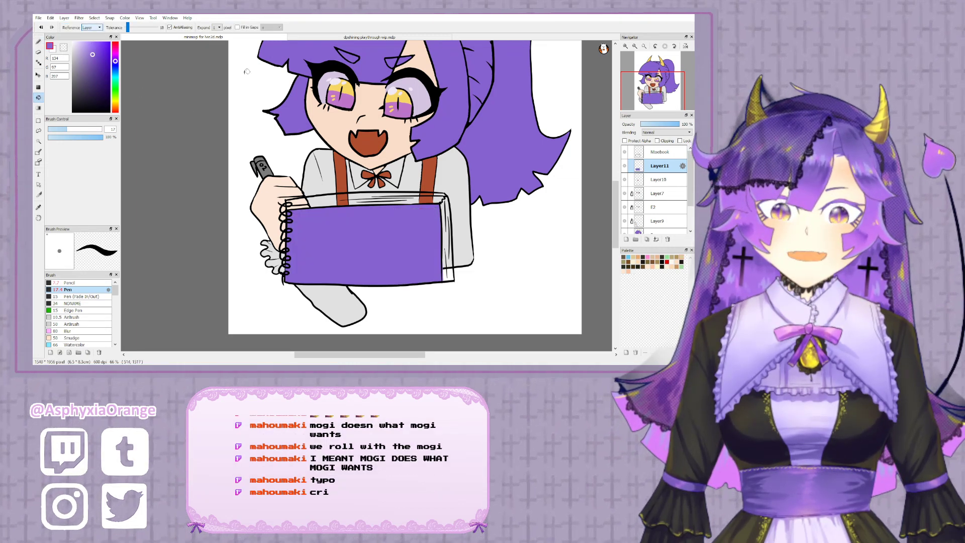
- Paint the page edges along the notebook's top in the eye whites' pale lavender, touching up the cover's border with purple
left_click_drag(374, 155, 346, 194)
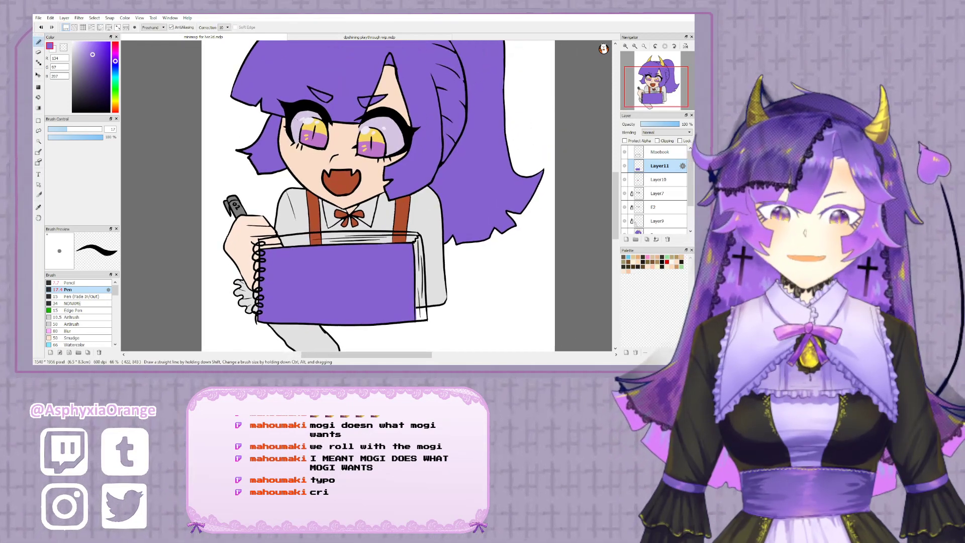
left_click(304, 118, "alt")
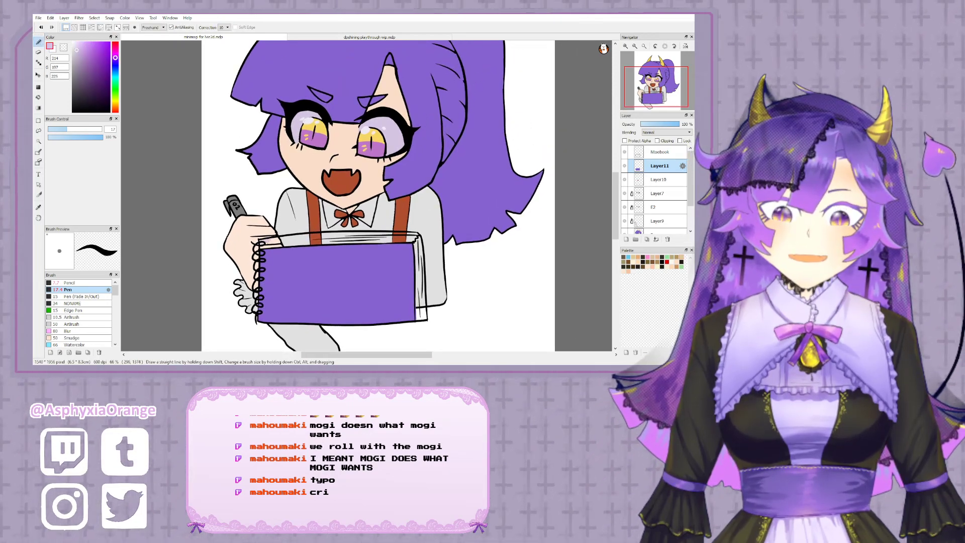
left_click_drag(300, 241, 291, 238)
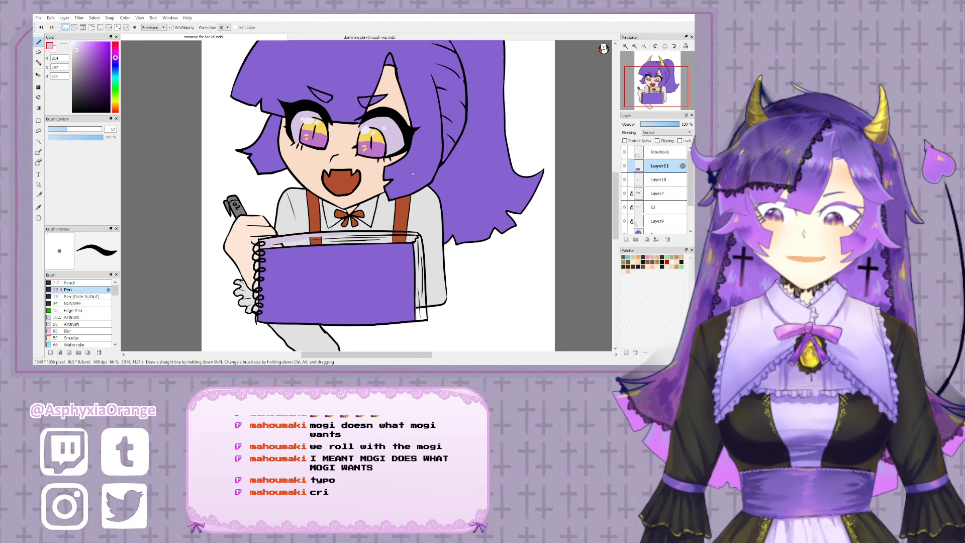
left_click_drag(294, 242, 321, 243)
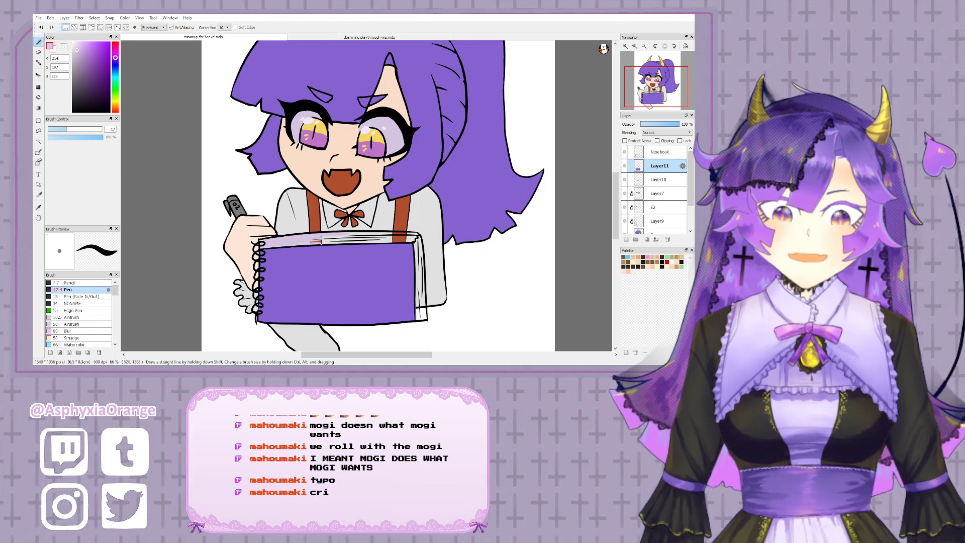
left_click(295, 249, "alt")
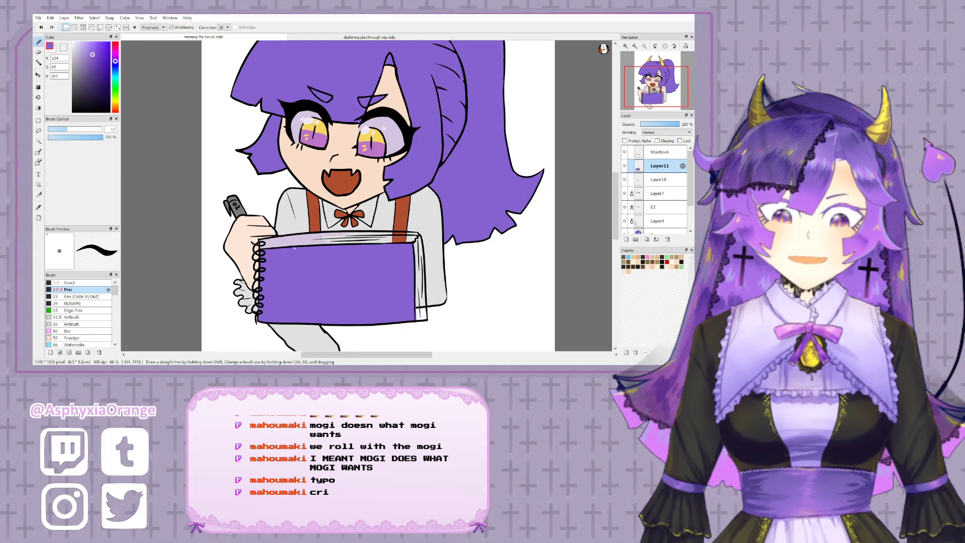
left_click(340, 236, "alt")
mouse_move(368, 244)
left_mouse_down()
mouse_move(400, 241)
mouse_move(148, 233)
left_mouse_up()
left_click(392, 247, "alt")
left_click(182, 227, "alt")
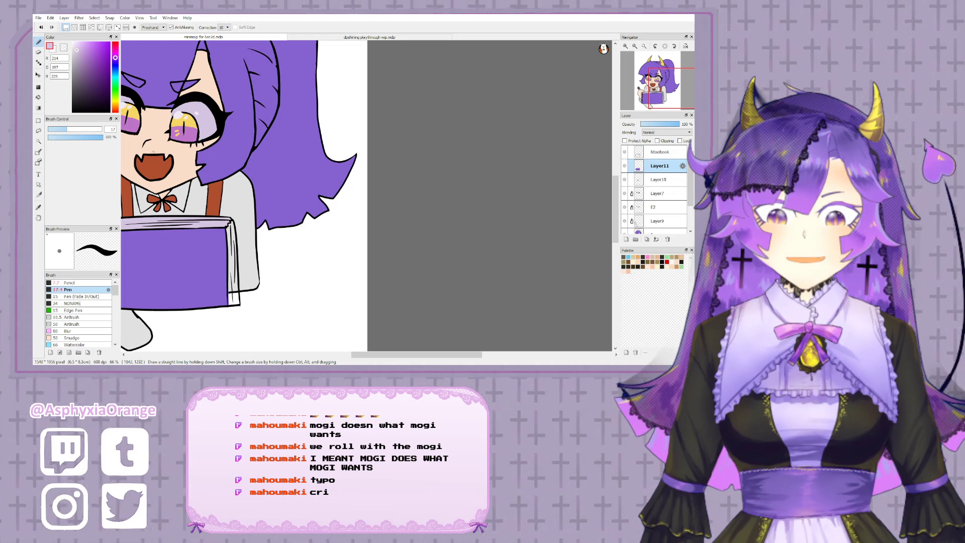
- Fill the page edges along the notebook's outer side with pale lavender, using the canvas as the fill reference
left_click(237, 283)
key("ctrl+z")
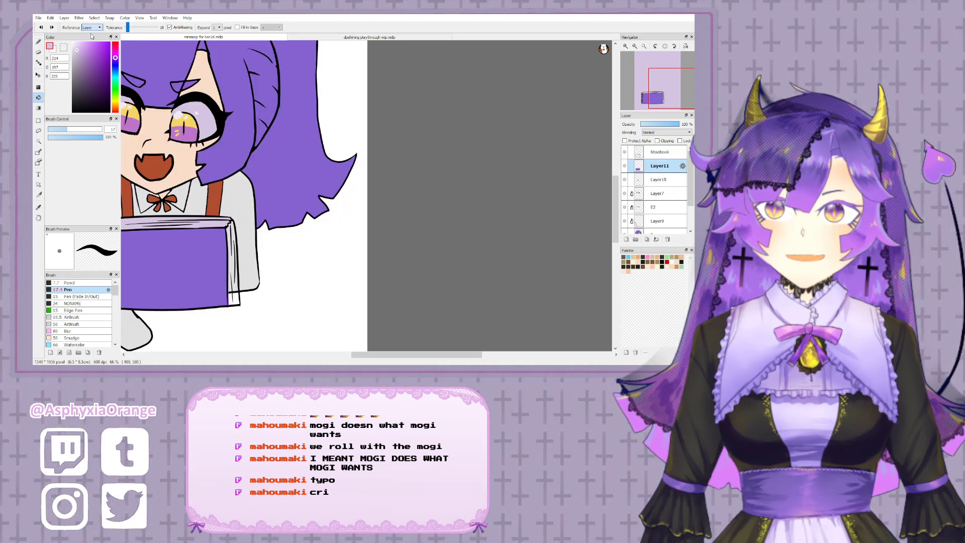
left_click(92, 35)
left_click(236, 266)
left_click(236, 296)
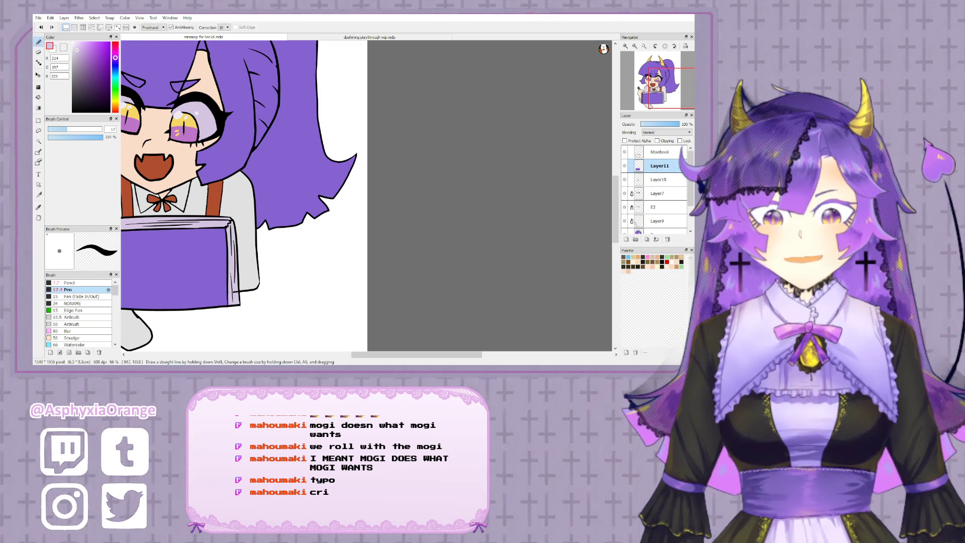
- Merge the Notebook line layer down into the notebook colour layer, Layer11
left_click_drag(330, 223, 510, 264)
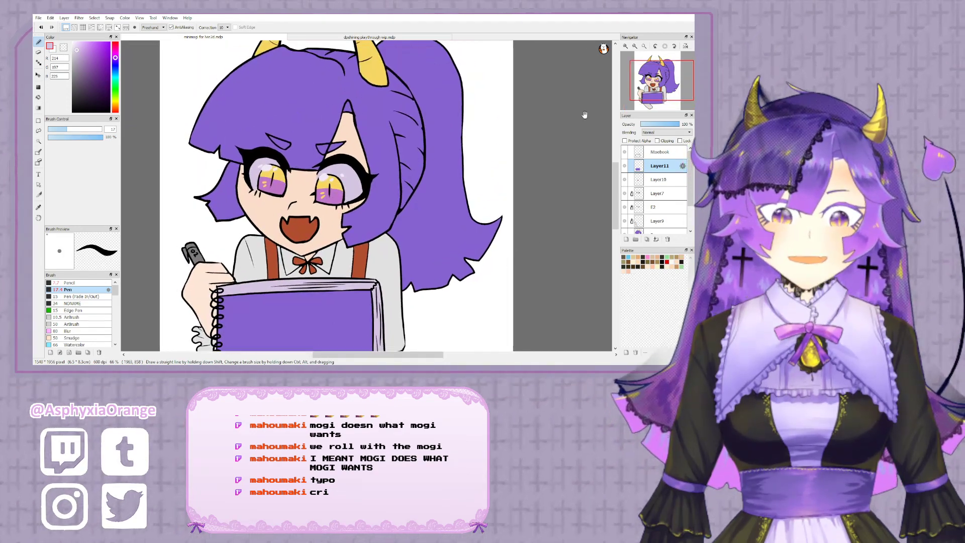
left_click_drag(536, 159, 515, 218)
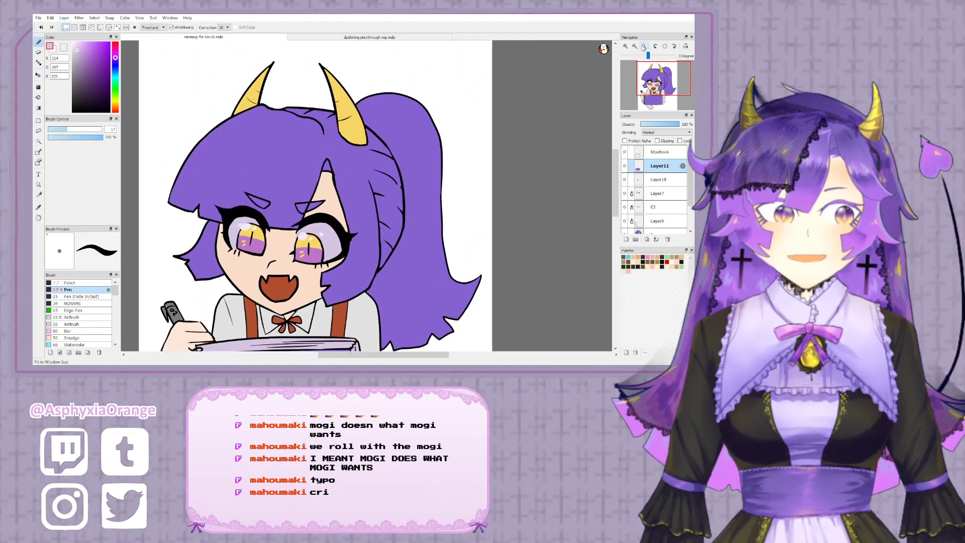
left_click(635, 47)
left_click(645, 47)
left_click(644, 47)
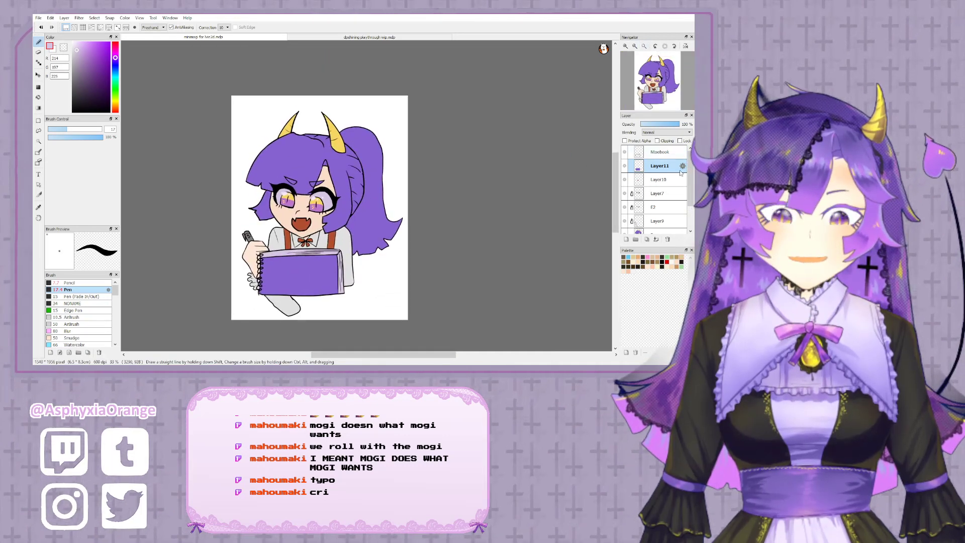
left_click(625, 166)
left_click(628, 166)
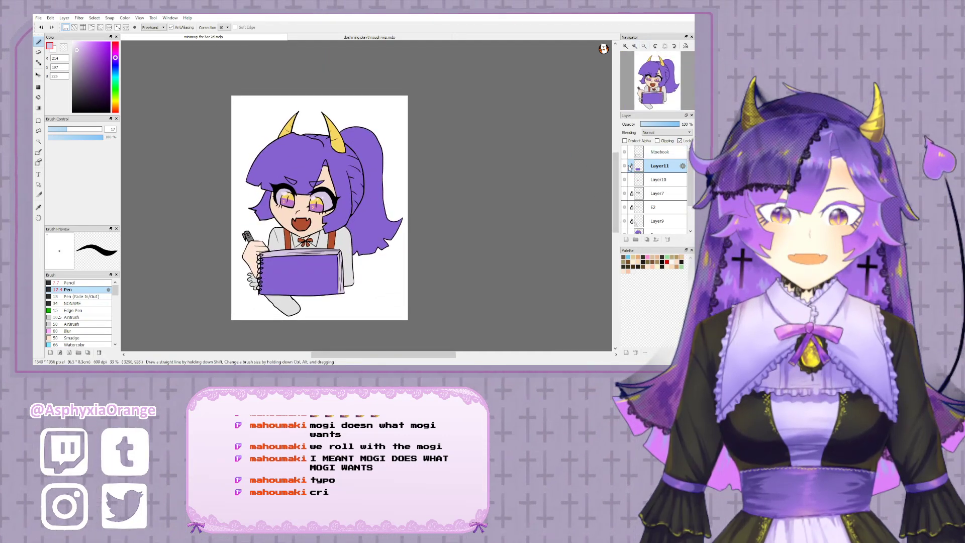
left_click(679, 152)
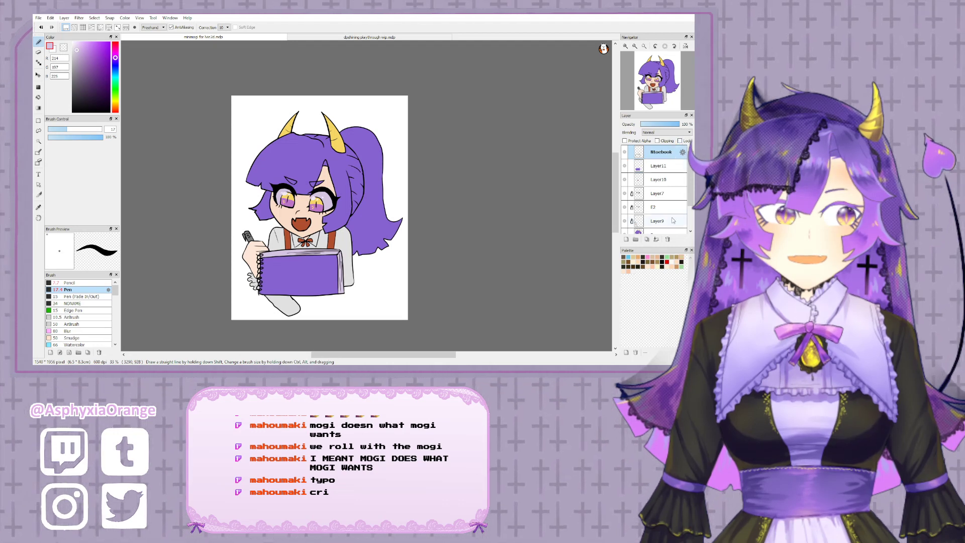
left_click(659, 240)
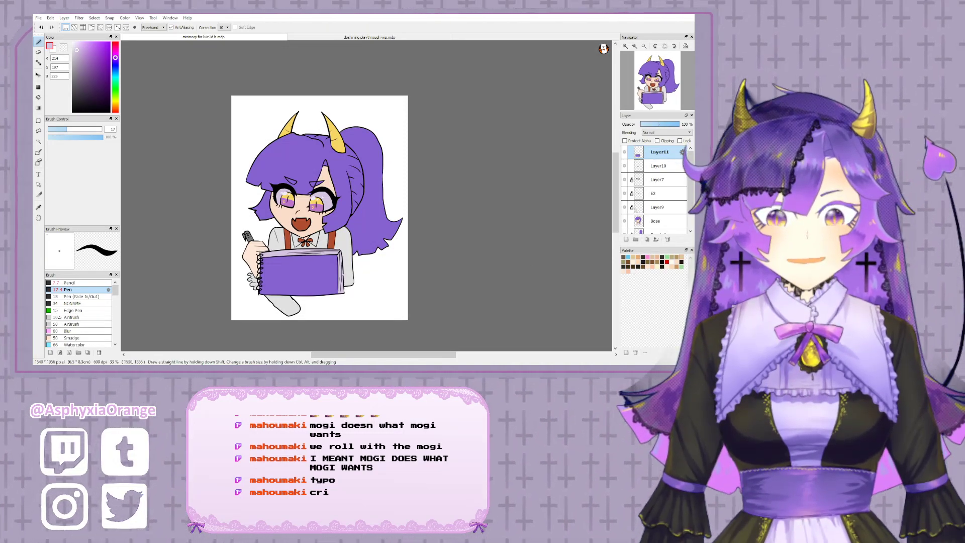
- Switch to the other open drawing with the beanie-wearing horned character and close it
scroll(347, 270, "up", 1)
left_click_drag(360, 266, 418, 264)
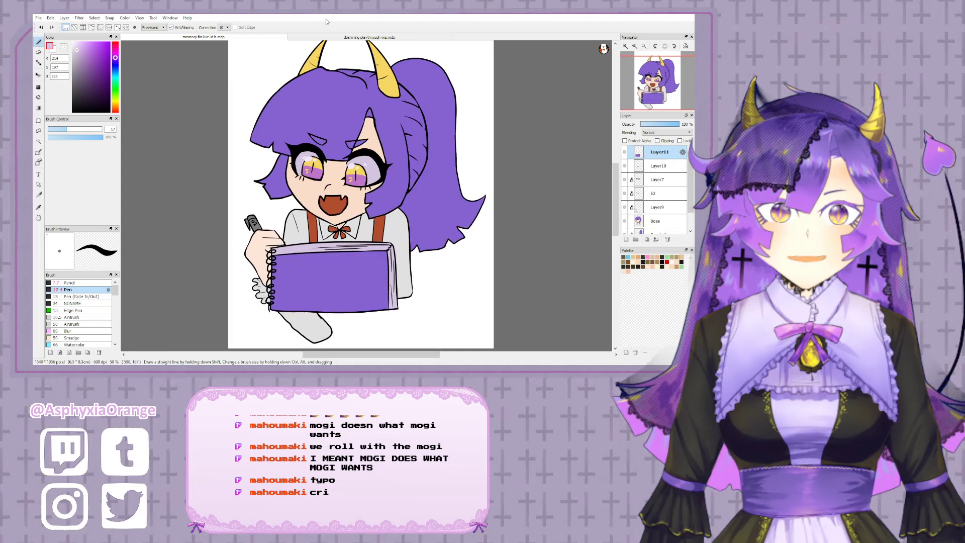
left_click(350, 38)
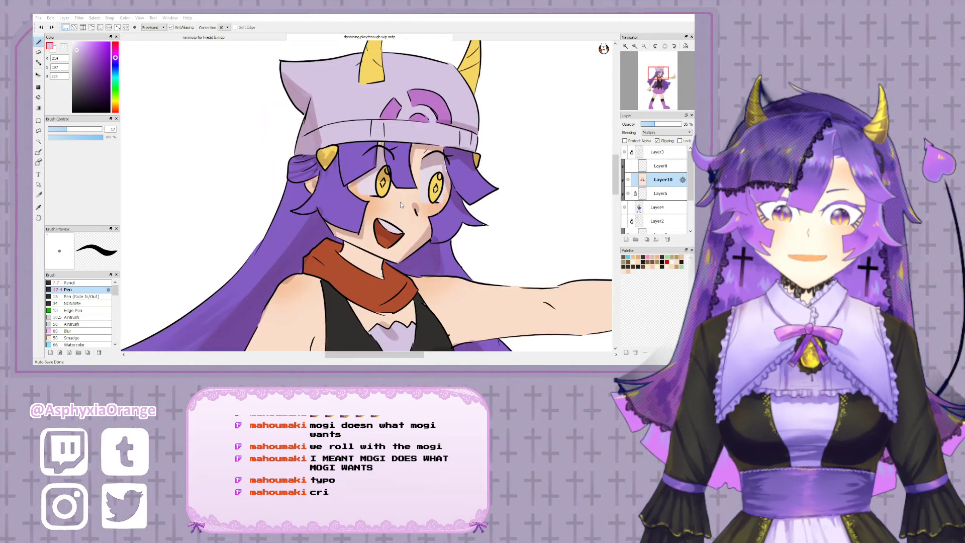
key("ctrl+w")
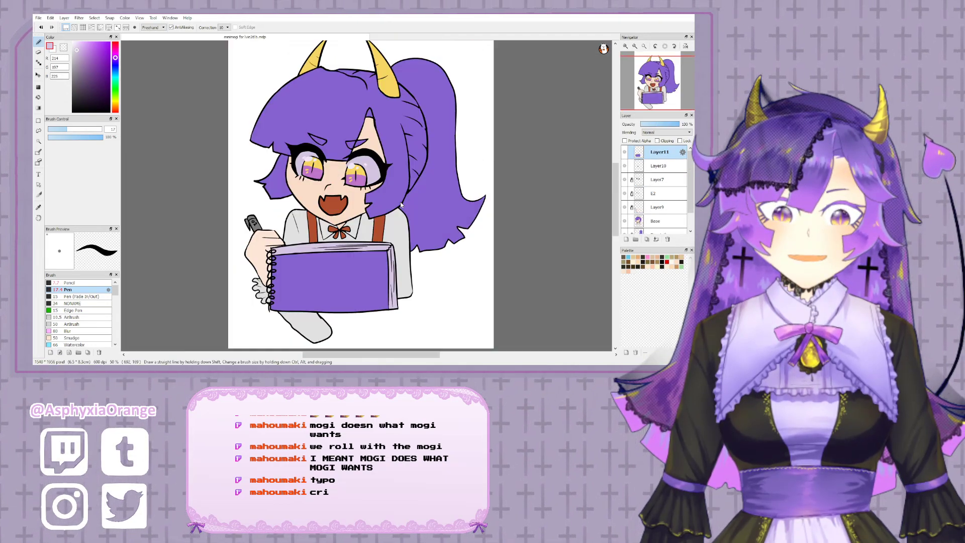
- Add a clipped layer above the Ponytail layer and pick the pink-purple from the eye as paint colour
scroll(660, 231, "down", 1)
left_click(657, 216)
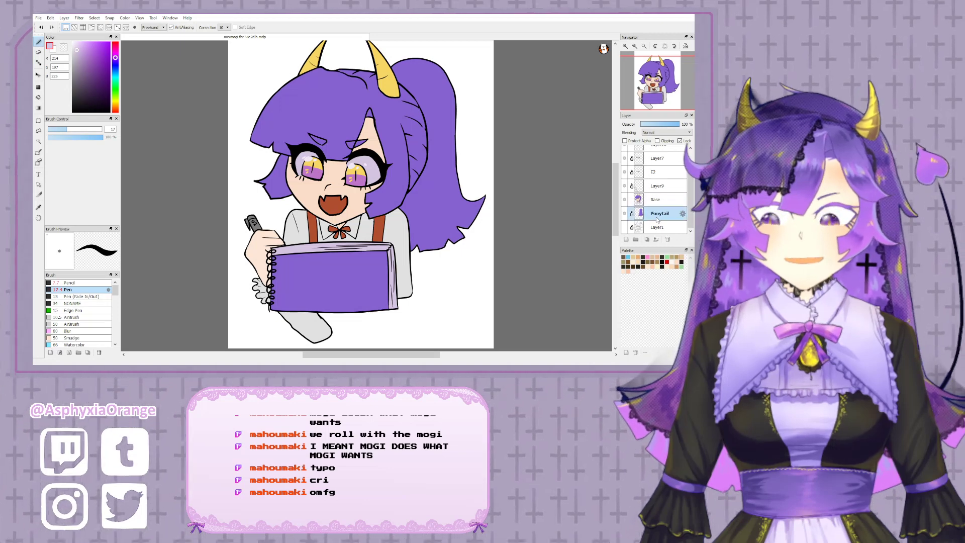
right_click(358, 178)
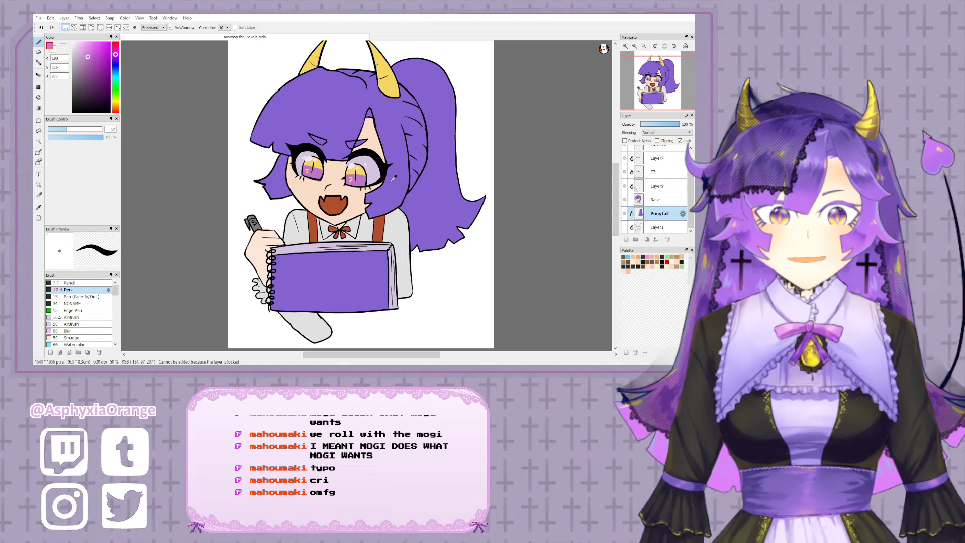
left_click(626, 240)
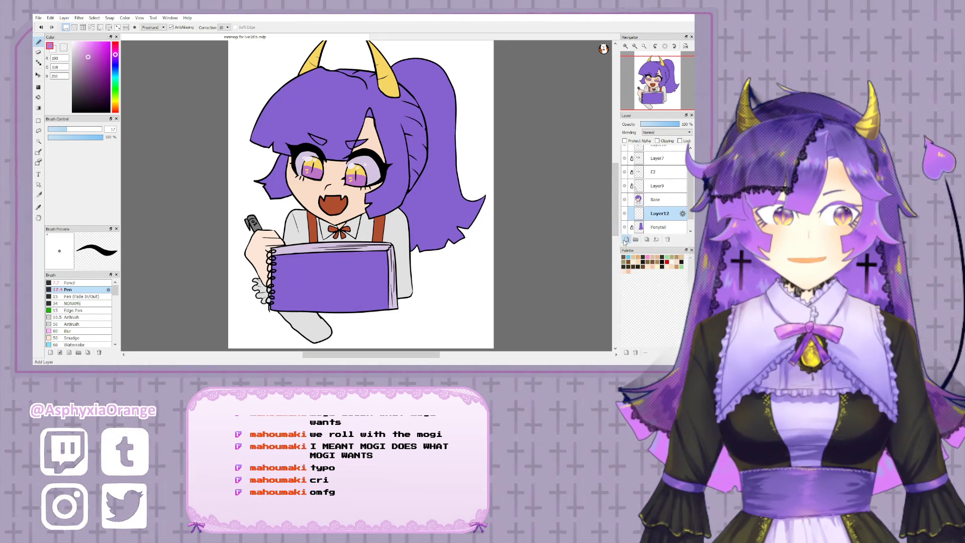
left_click(657, 141)
scroll(511, 216, "down", 1)
left_click_drag(479, 173, 370, 189)
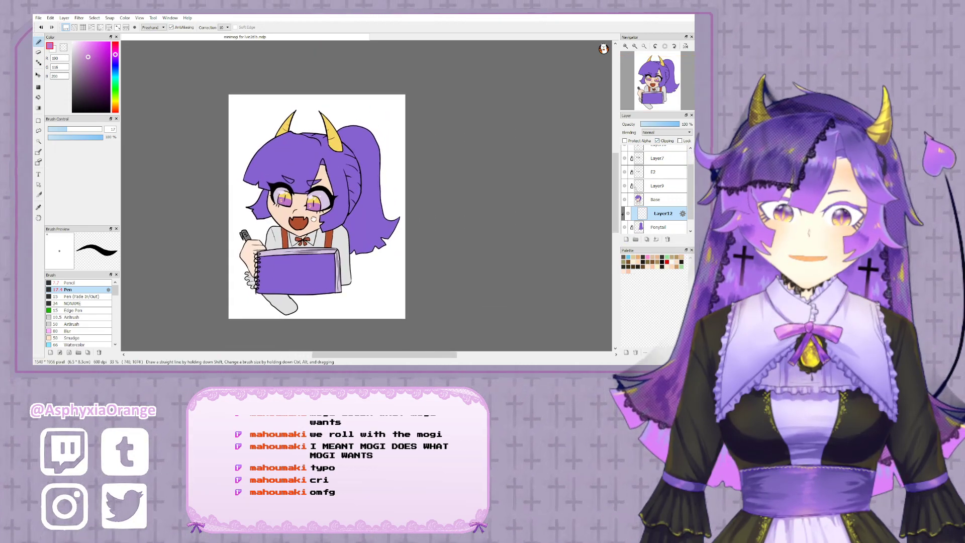
- Airbrush a soft pink-purple gradient over the lower ends of the ponytail with a greatly enlarged brush
left_click(91, 318)
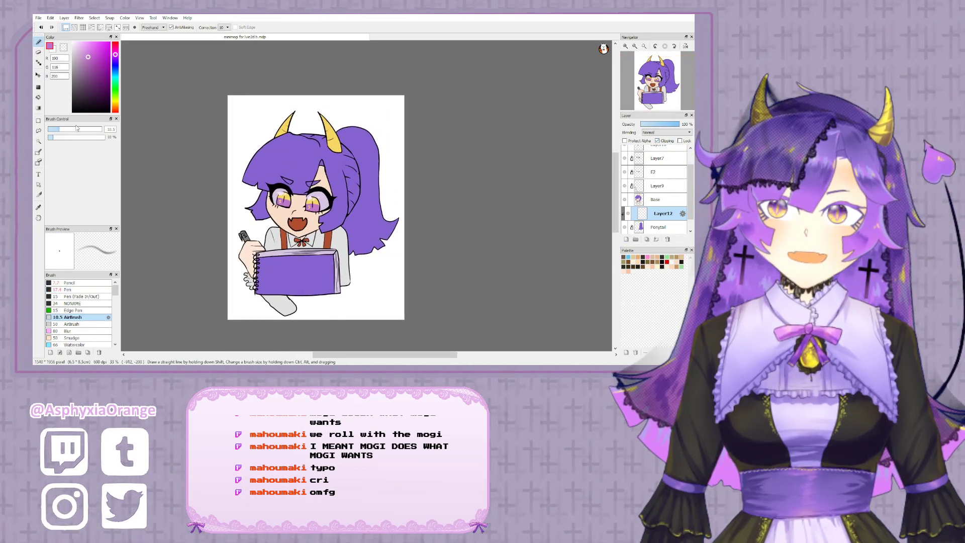
left_click_drag(76, 127, 114, 132)
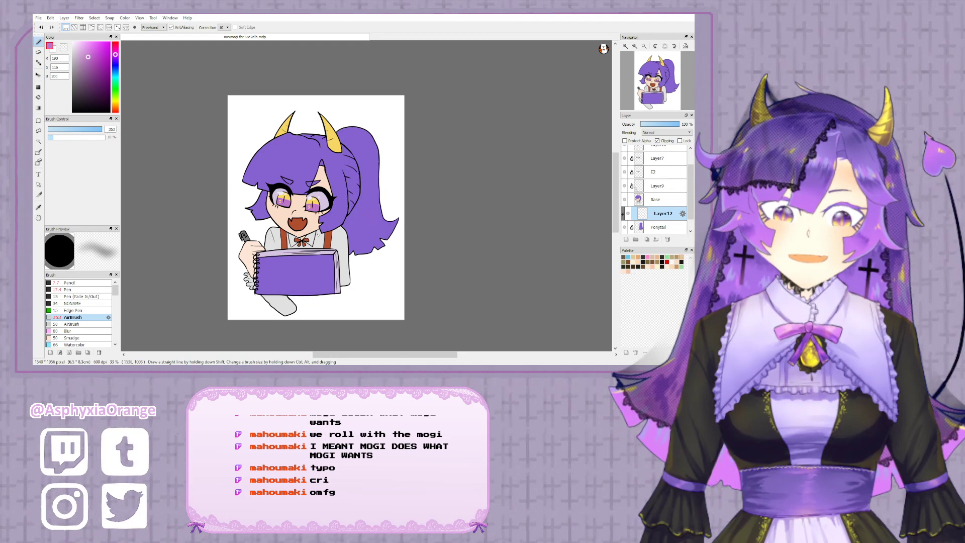
mouse_move(362, 226)
left_mouse_down()
mouse_move(370, 247)
mouse_move(391, 227)
left_mouse_up()
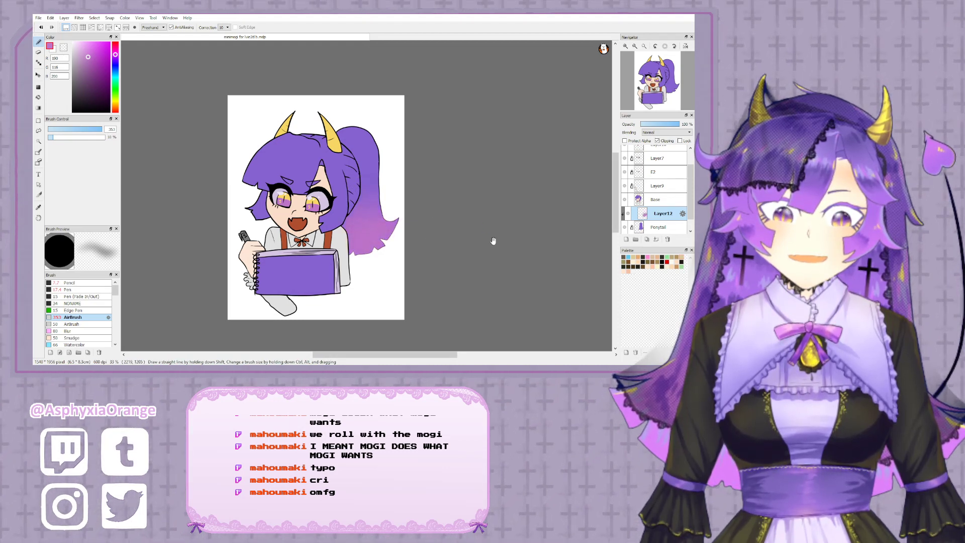
left_click_drag(493, 241, 473, 244)
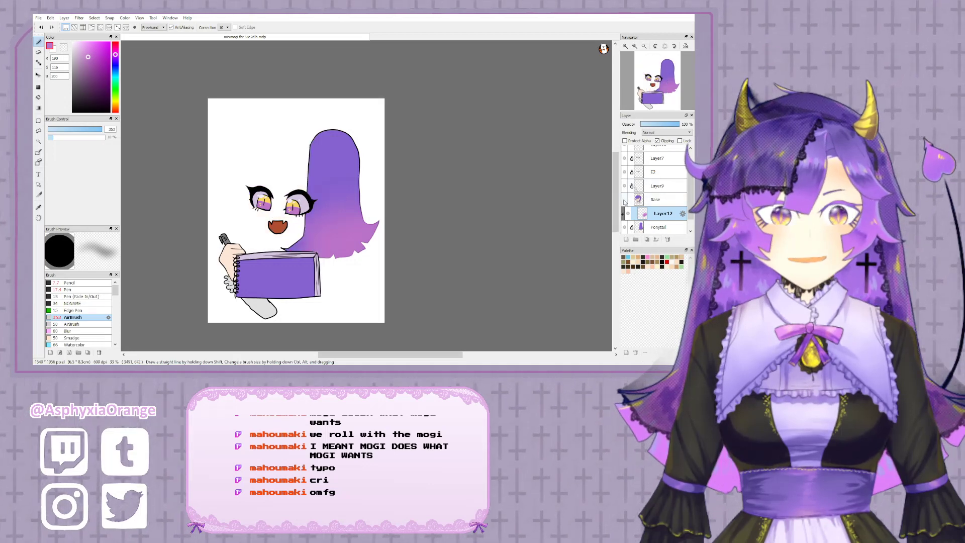
- Select the front hair areas on the Base layer and add a clipped layer above it
left_click(654, 200)
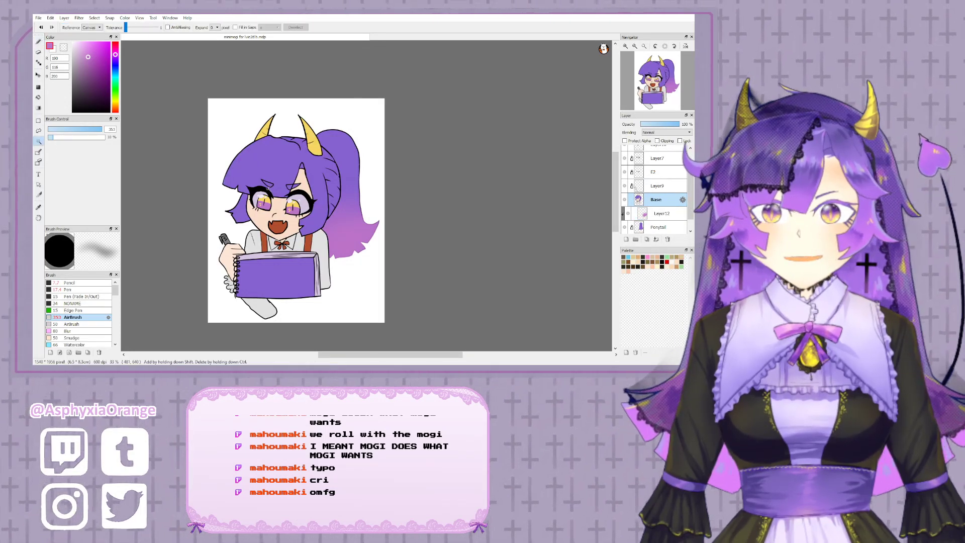
left_click(240, 214)
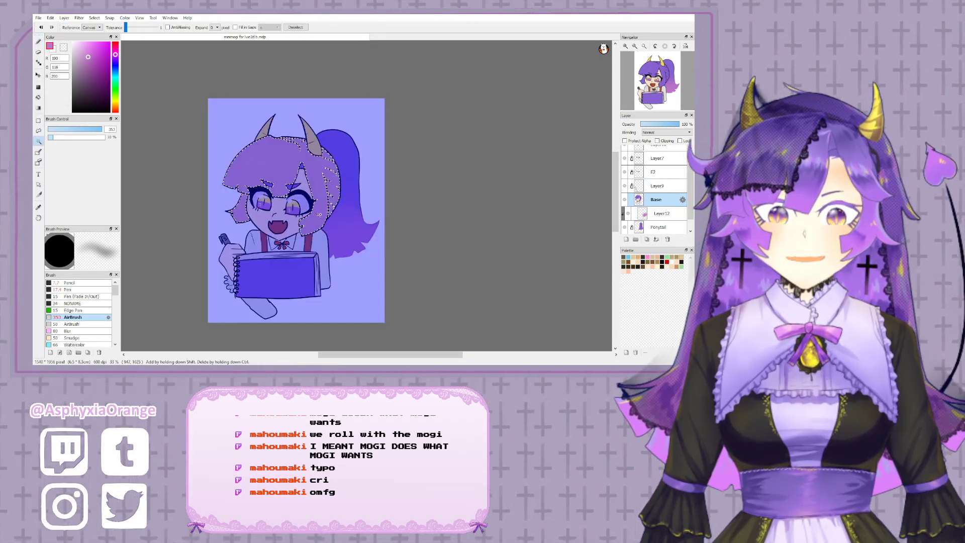
key("b")
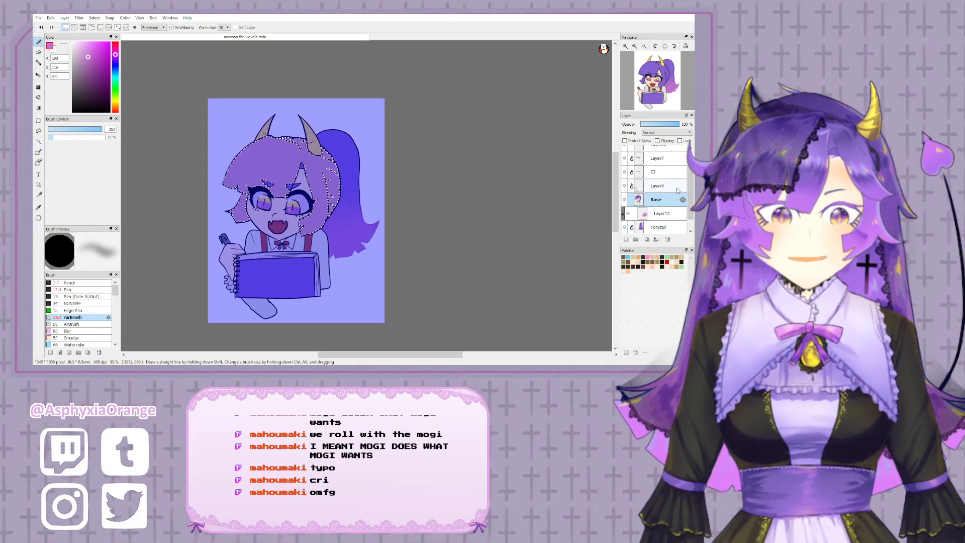
left_click(626, 239)
left_click(663, 141)
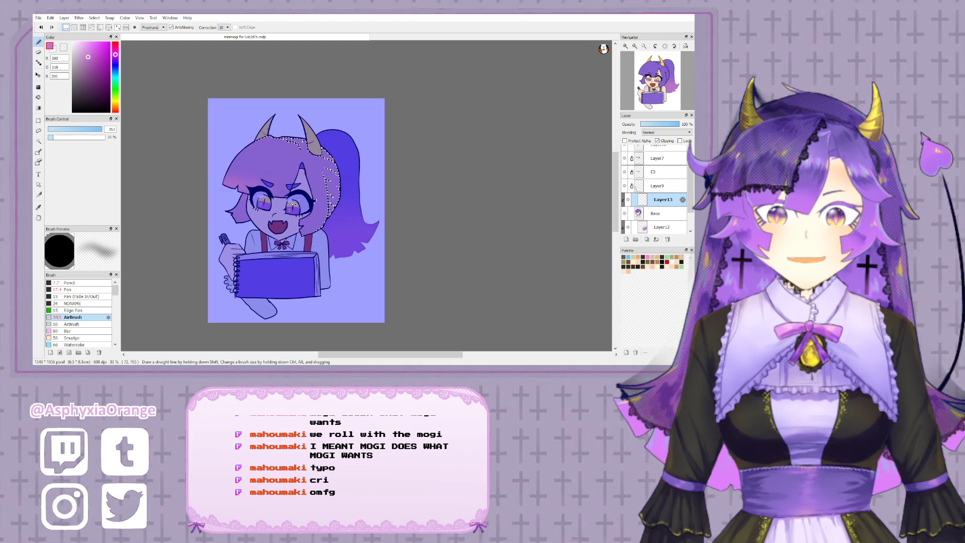
- Airbrush pink-purple onto the fringe and the tips of both side locks, and clear the selection
left_click_drag(216, 186, 244, 226)
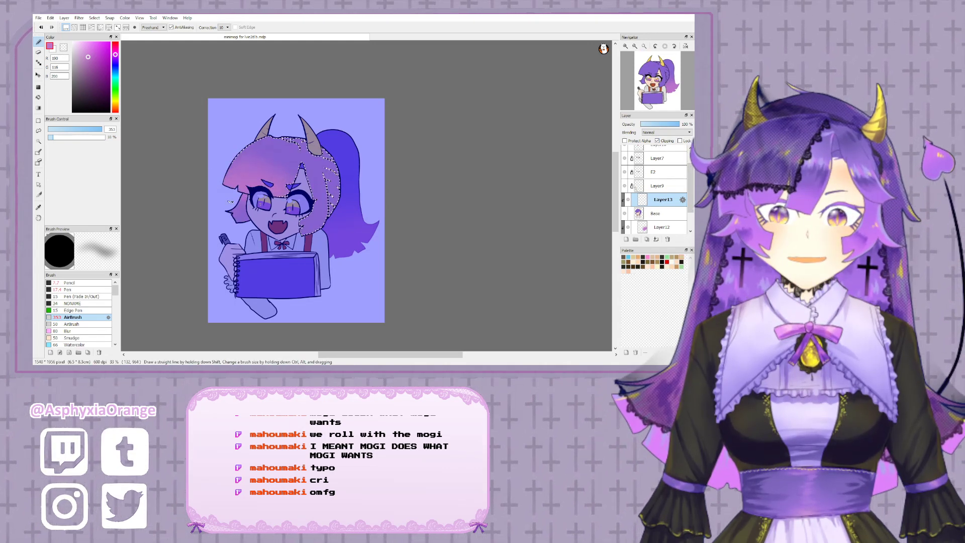
left_click_drag(335, 201, 305, 235)
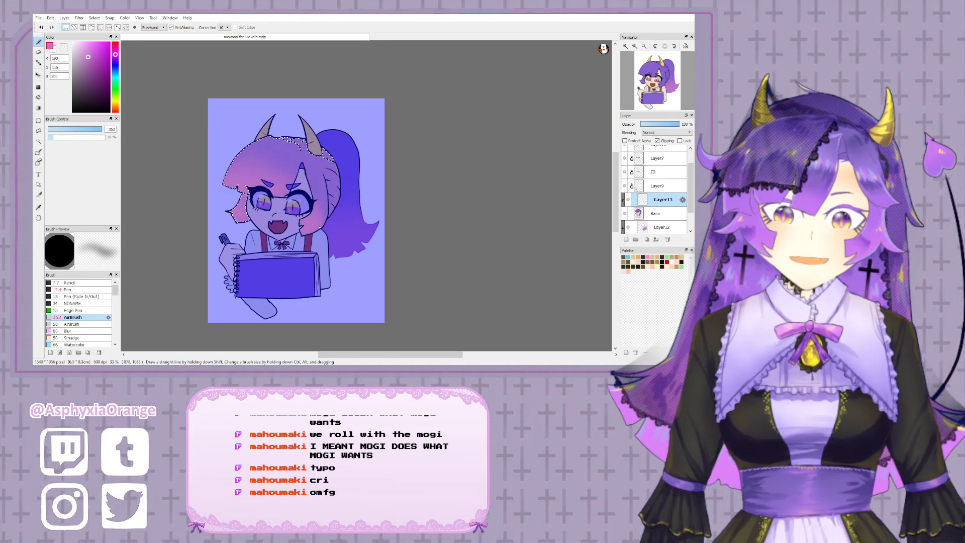
left_click_drag(377, 125, 404, 131)
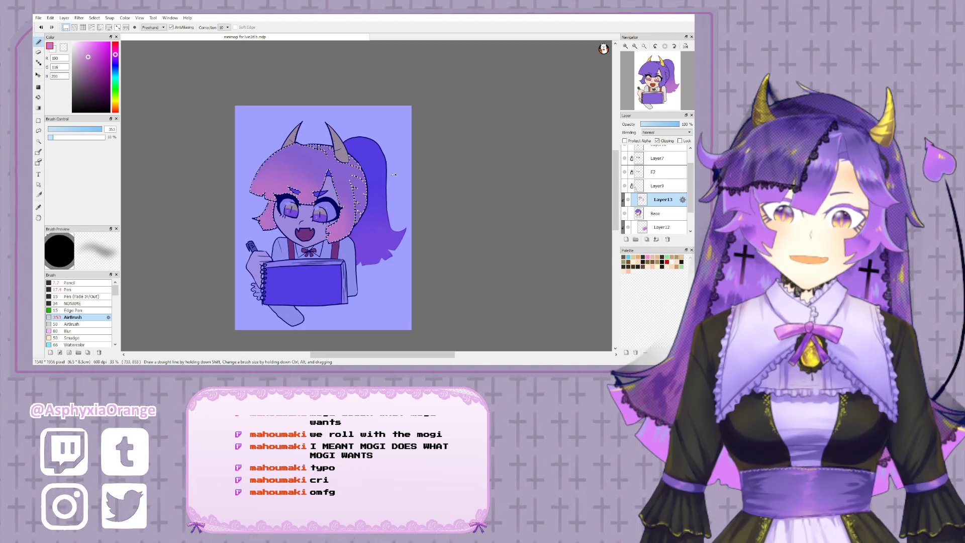
key("ctrl+d")
key("ctrl+plus")
- Pick the horn's yellow, add a clipped layer above the front hair gradient, and enlarge the Pen brush
left_click_drag(341, 140, 363, 107)
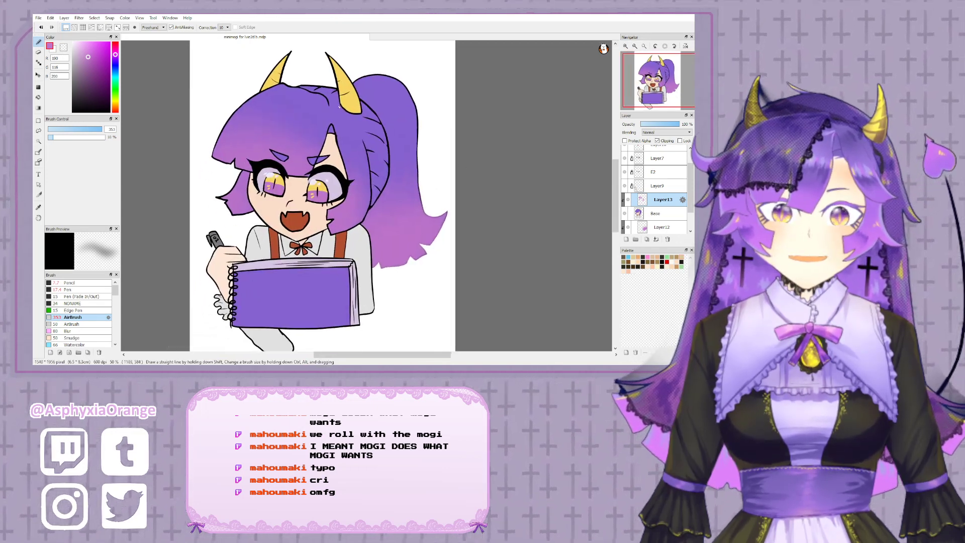
left_click(354, 101, "alt")
left_click(626, 239)
left_click(657, 141)
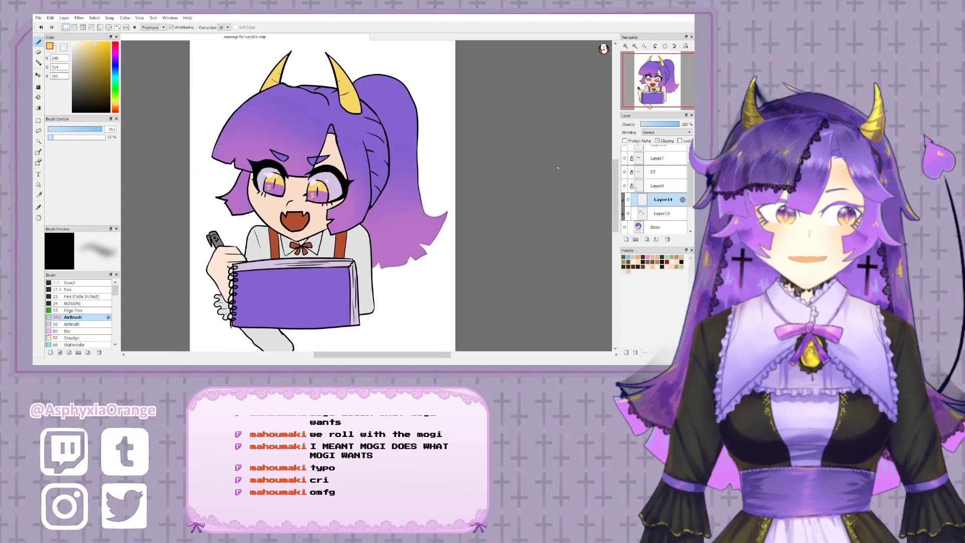
left_click_drag(223, 144, 194, 180)
left_click(80, 289)
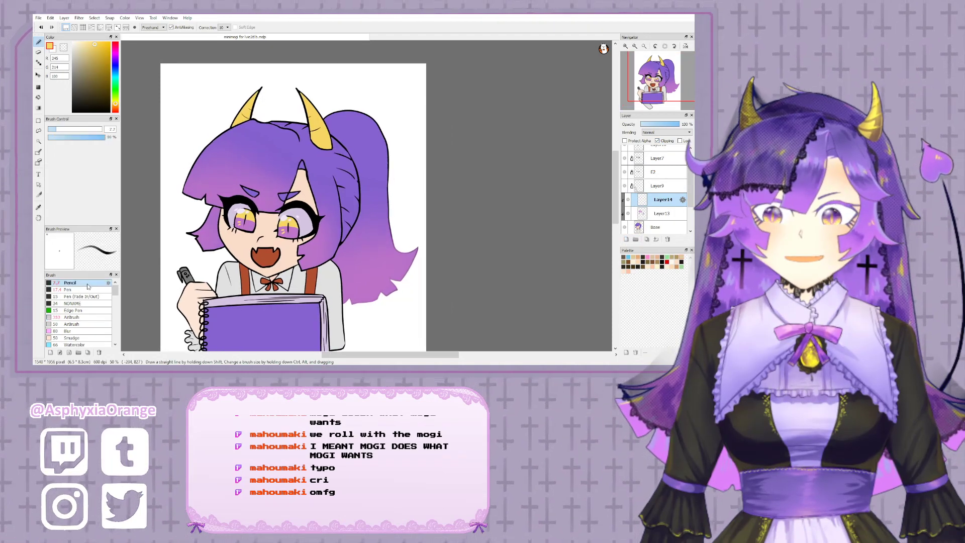
left_click(61, 129)
- Paint a yellow band across the fringe with the Pen and erase gaps to make a row of dashes
mouse_move(262, 161)
left_mouse_down()
mouse_move(254, 90)
mouse_move(229, 102)
left_mouse_up()
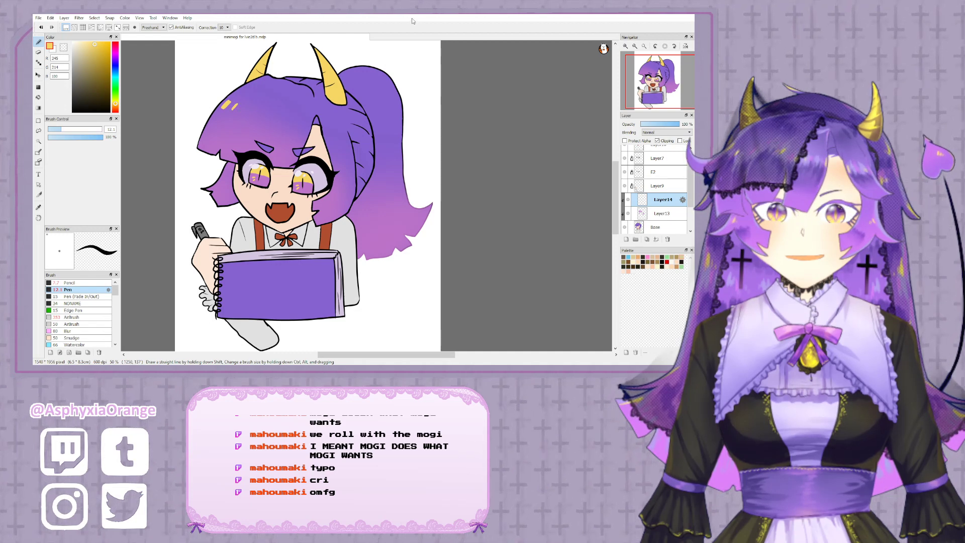
key("ctrl+z")
left_click_drag(381, 177, 400, 202)
left_click(69, 129)
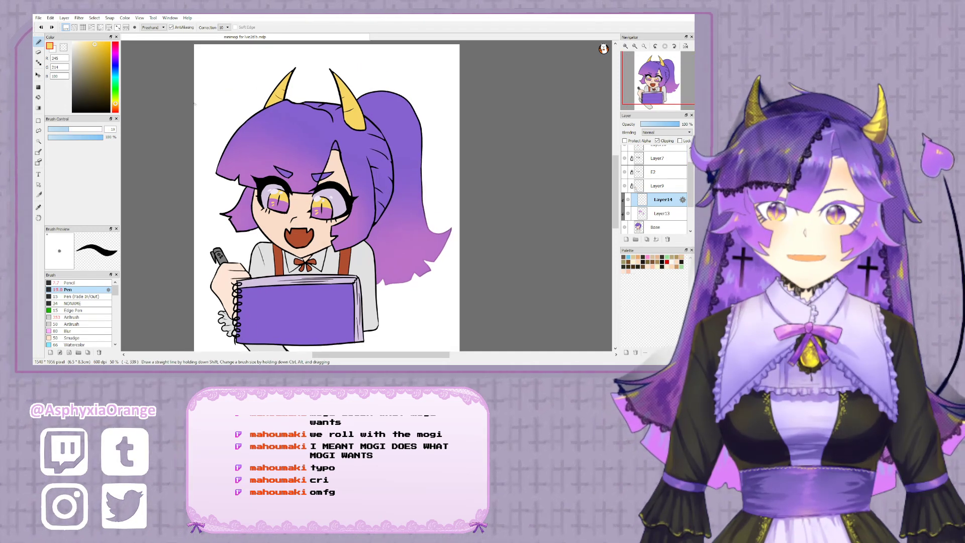
left_click_drag(229, 141, 324, 147)
left_click_drag(233, 134, 319, 146)
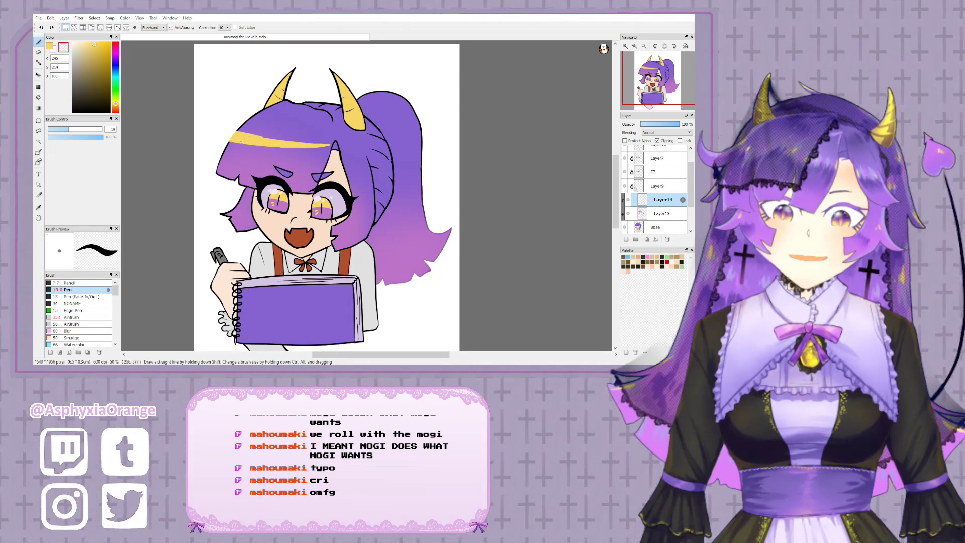
left_click_drag(242, 133, 246, 145)
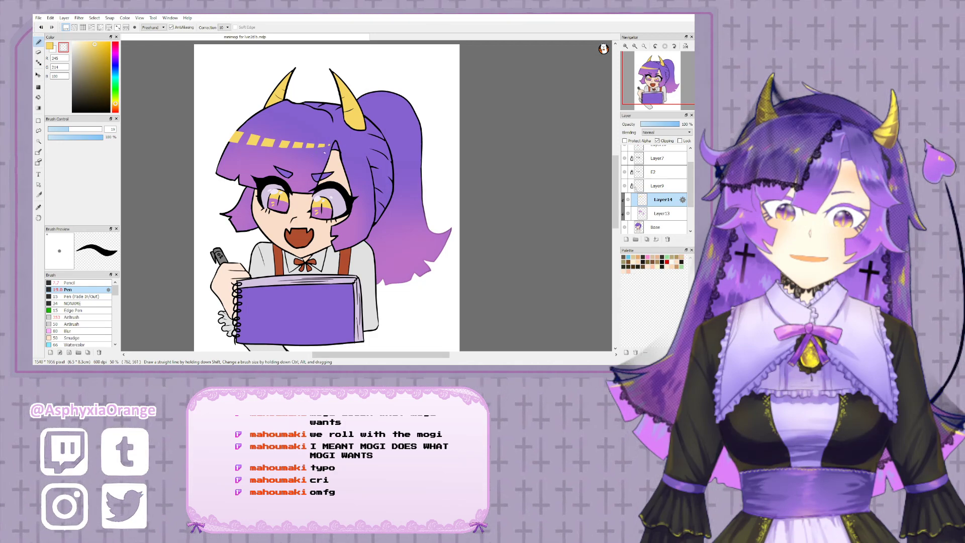
- Examine the whole character from a distance to judge the yellow dashes on the fringe
key("z")
left_click_drag(332, 116, 296, 88)
left_click_drag(354, 165, 328, 188)
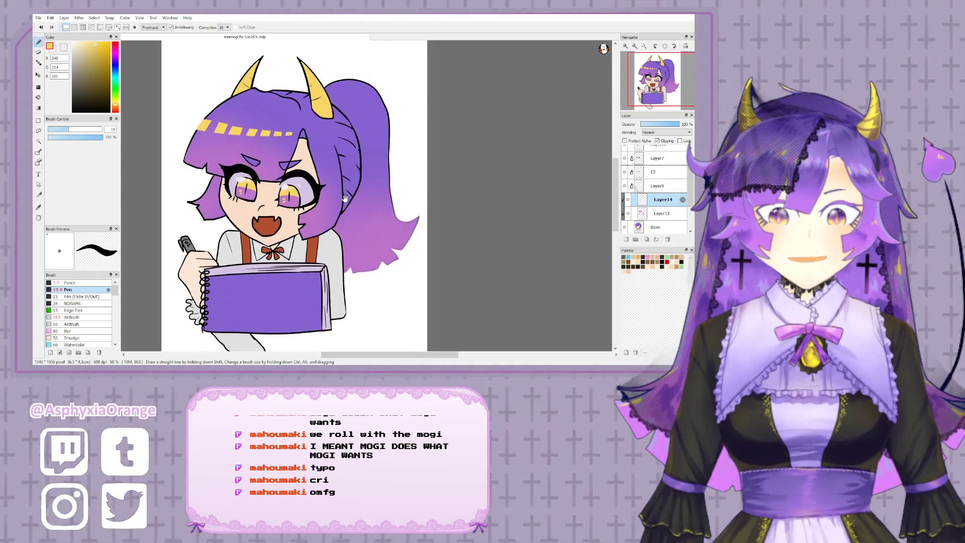
left_click(635, 46)
left_click(634, 47)
left_click_drag(492, 109, 491, 118)
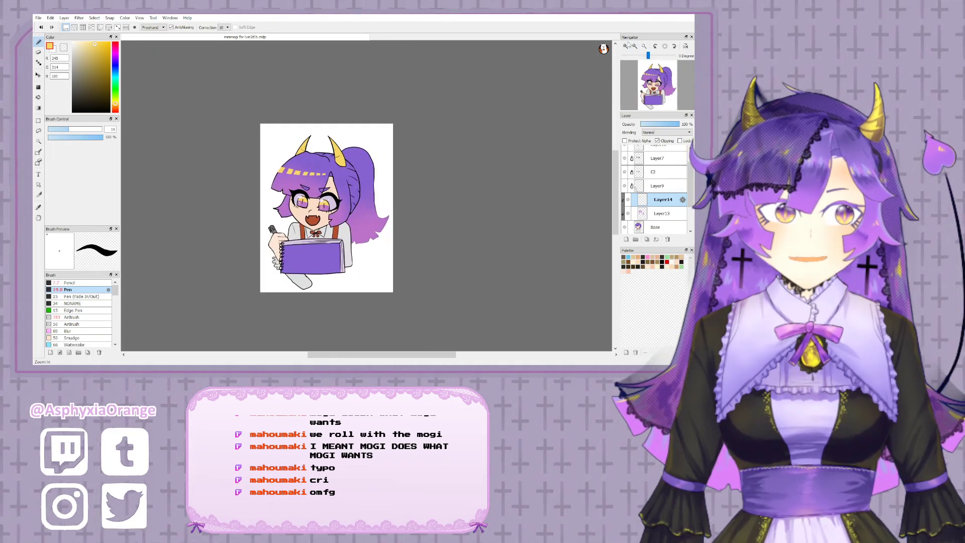
left_click(626, 46)
left_click(626, 46)
- Add a clipped layer above Layer12 and paint a short row of yellow dashes on the ponytail's outer side
scroll(659, 217, "down", 3)
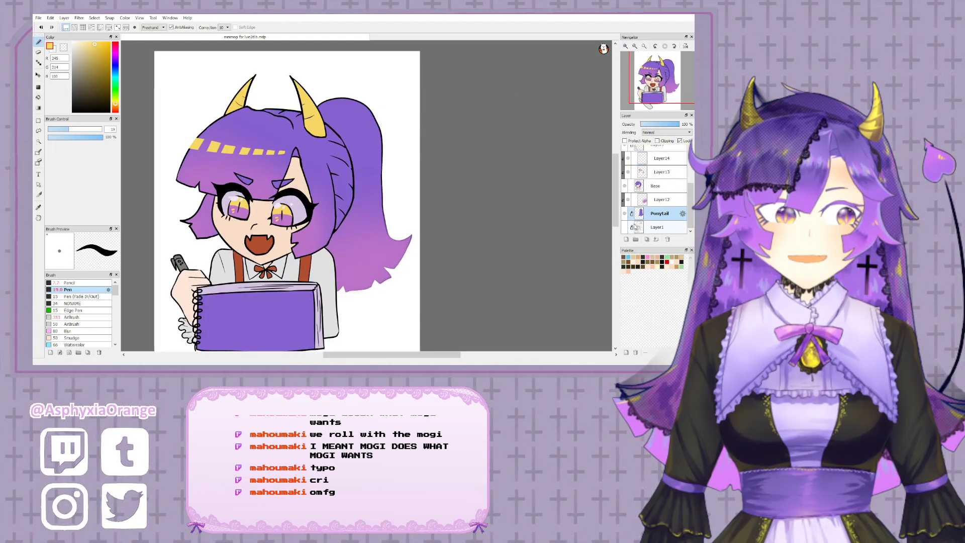
left_click(655, 204)
left_click(635, 240)
left_click(658, 141)
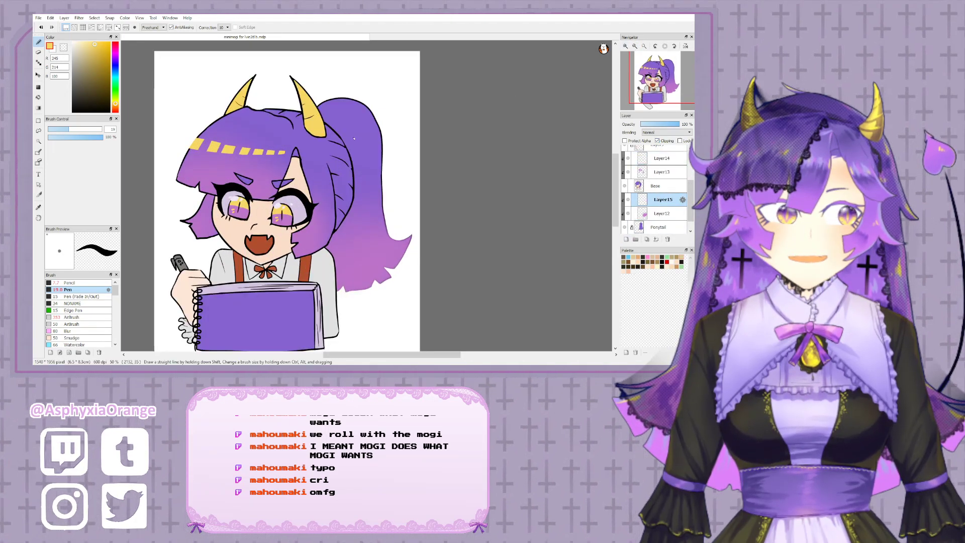
mouse_move(367, 160)
left_mouse_down()
mouse_move(353, 164)
mouse_move(380, 157)
left_mouse_up()
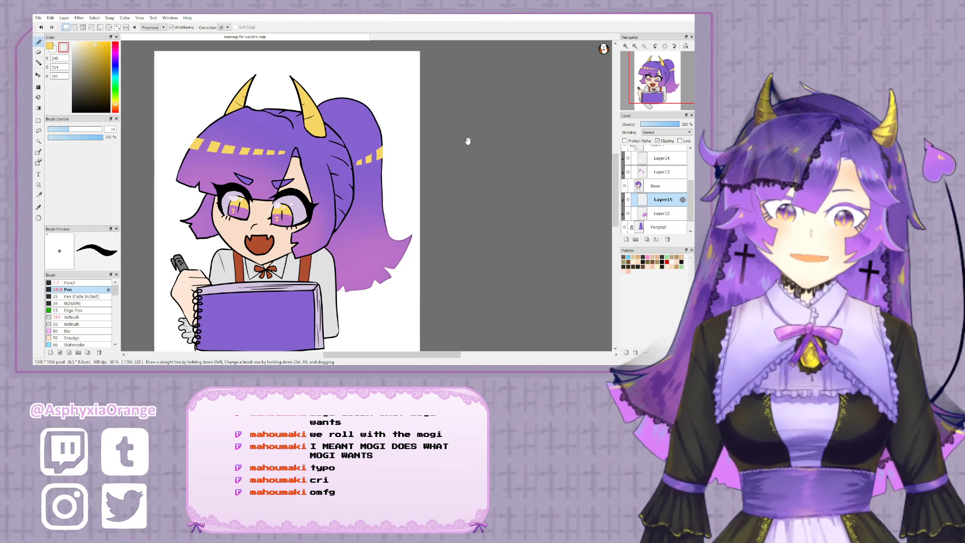
left_click_drag(467, 141, 490, 122)
left_click_drag(409, 162, 414, 152)
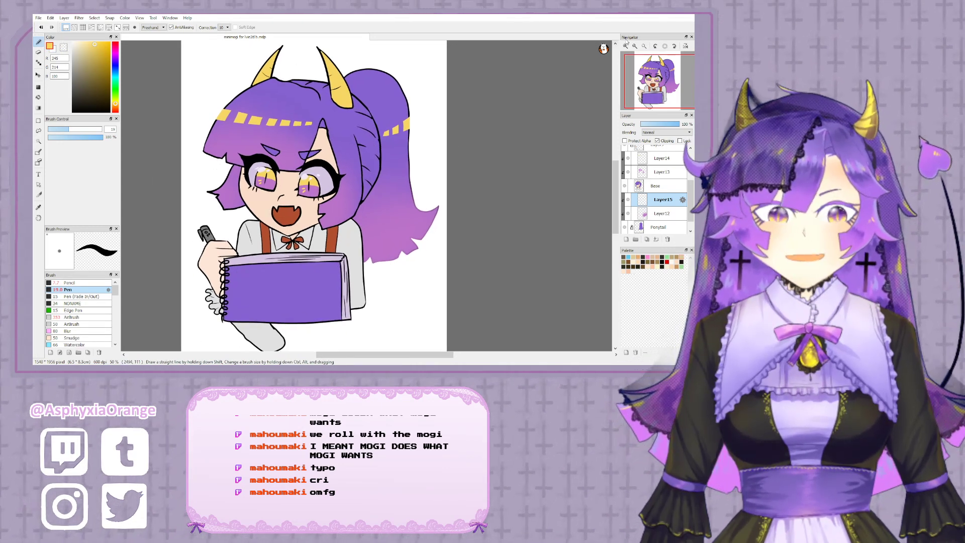
- Lock Layer15 and Layer12, the ponytail's dash and gradient layers, and make the Ponytail layer active
left_click(626, 45)
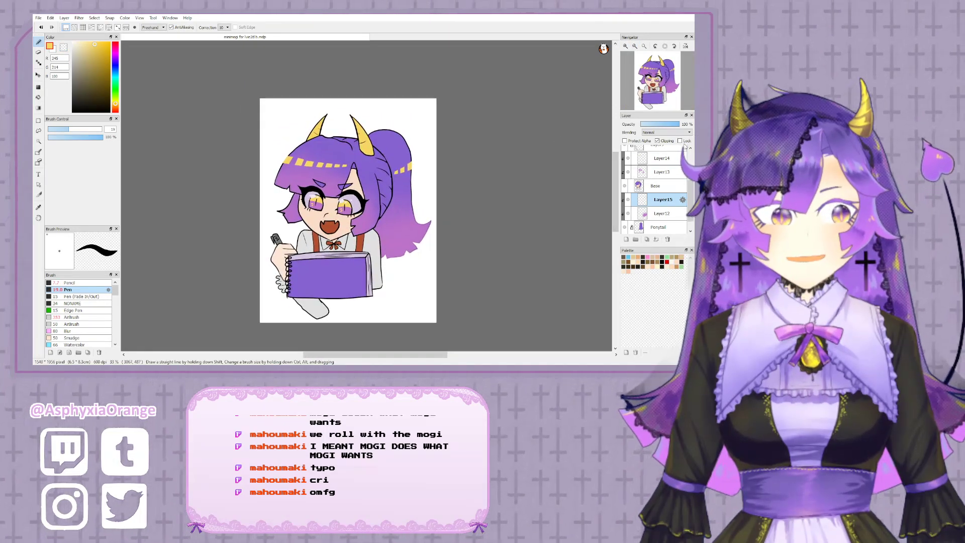
left_click(665, 210, "ctrl")
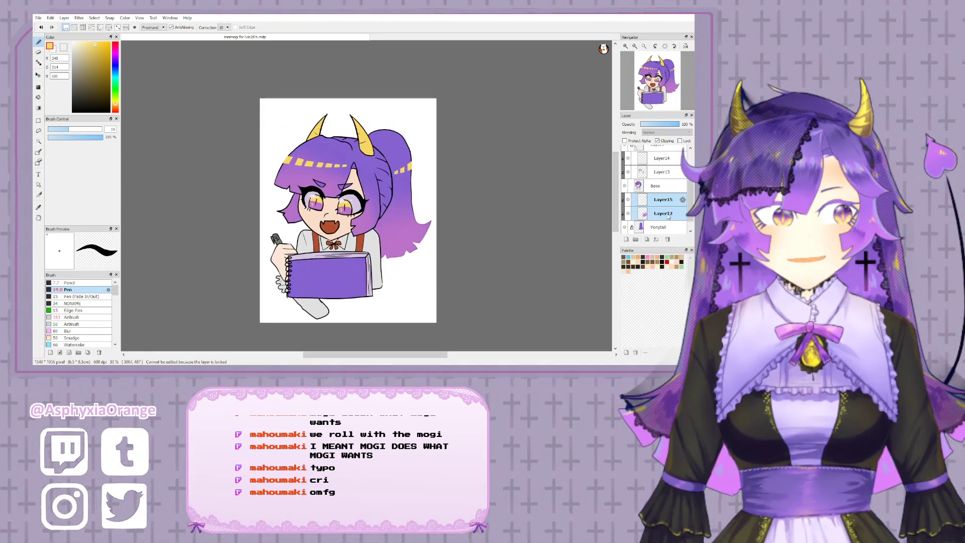
left_click(658, 228)
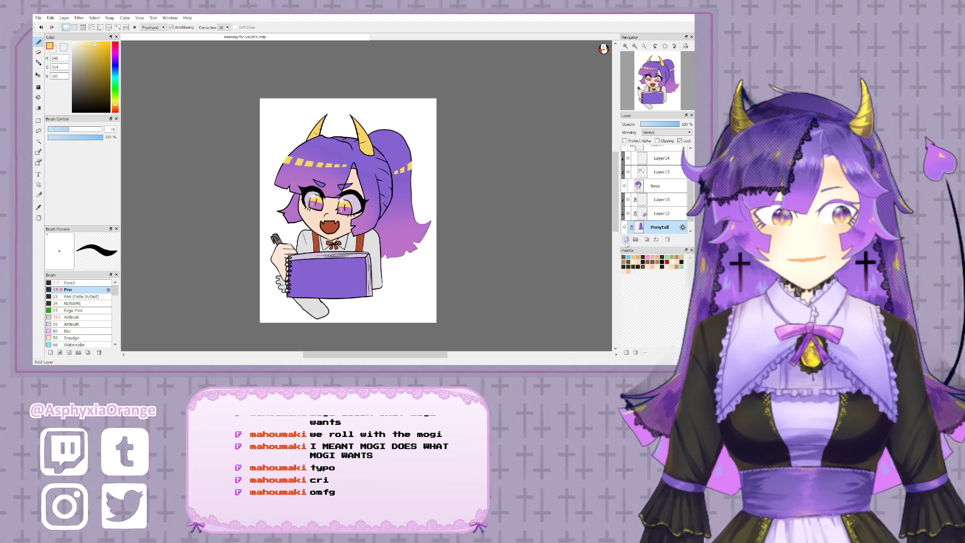
- Add a layer directly above the Ponytail layer, hide the Base layer, and clip the new layer to the ponytail
left_click(626, 240)
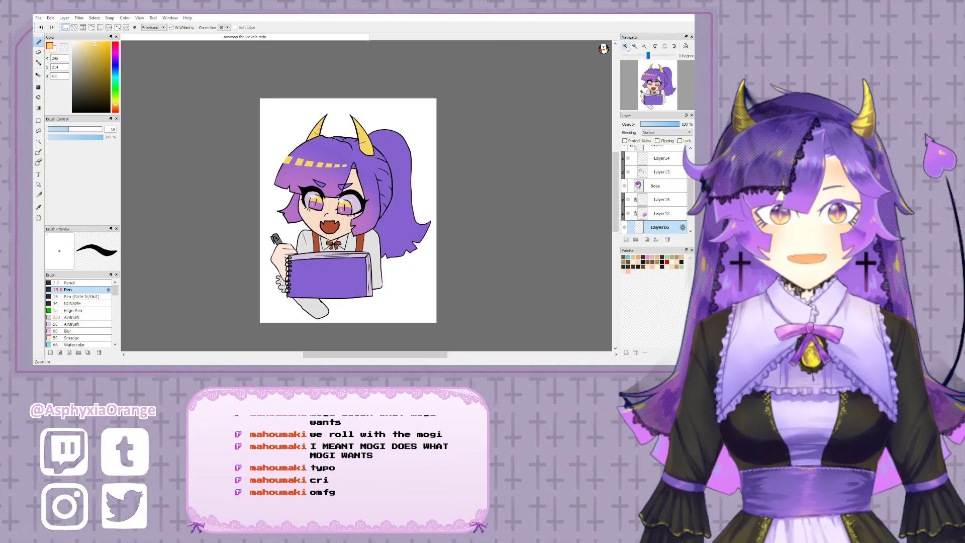
left_click(626, 48)
left_click_drag(531, 176, 491, 138)
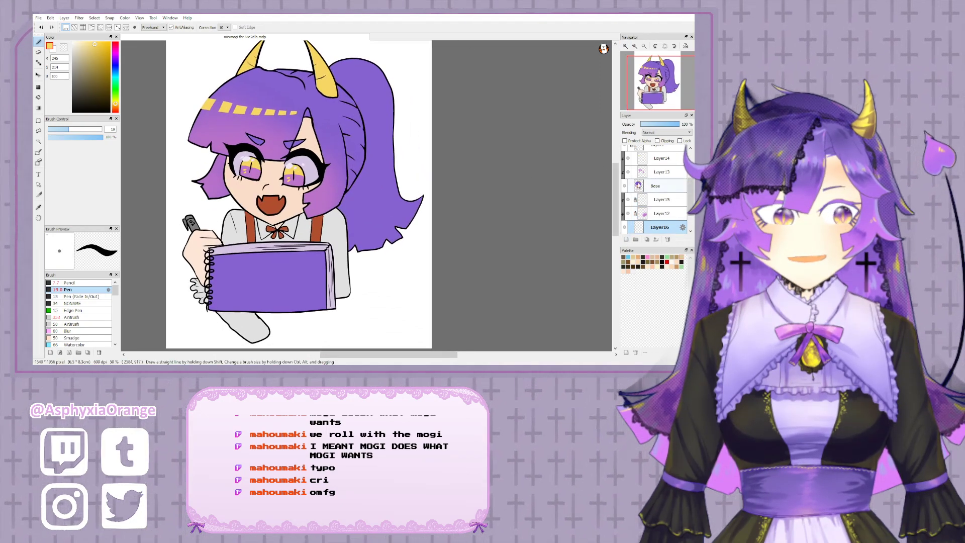
left_click(626, 186)
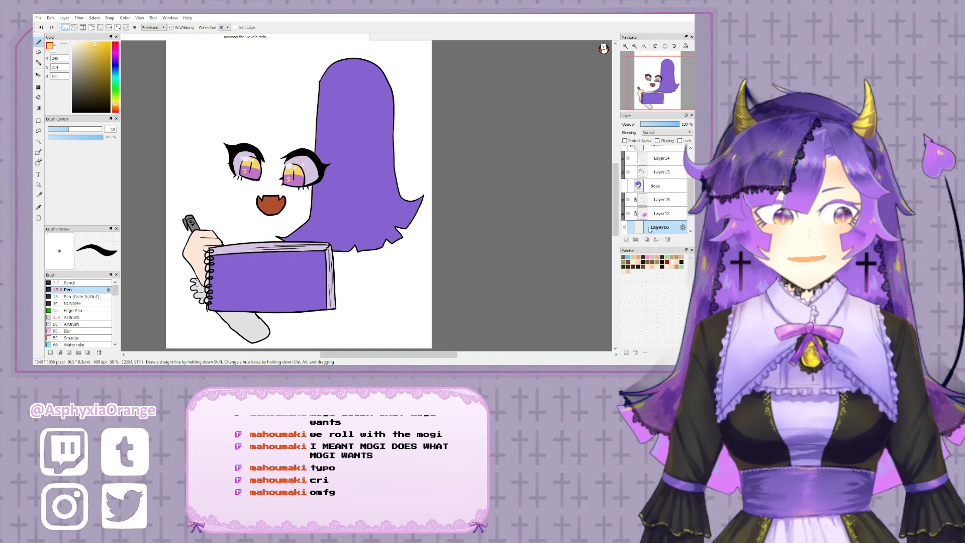
left_click(657, 140)
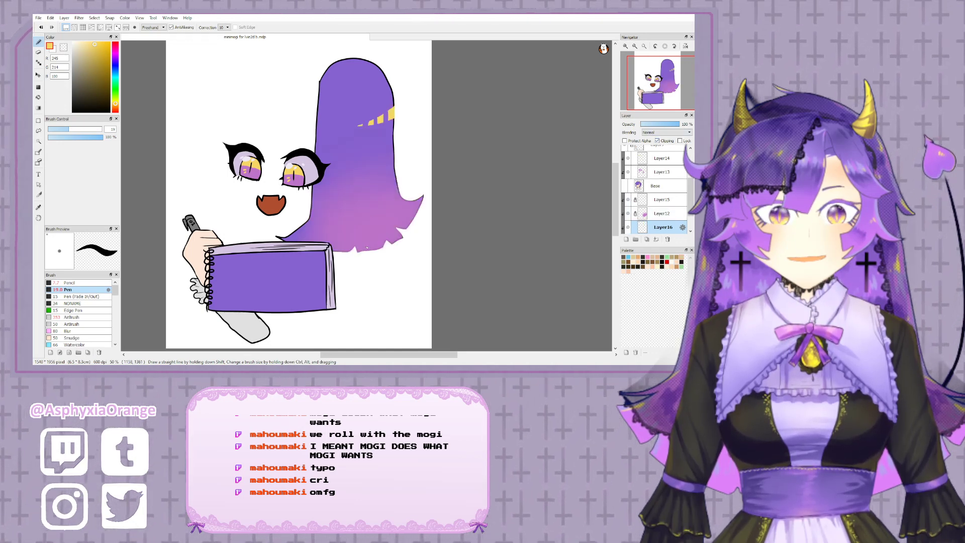
- Airbrush pink over the ponytail's tip beside the sketchbook on Layer12, and show the Base layer again
left_click(301, 180, "alt")
left_click(73, 318)
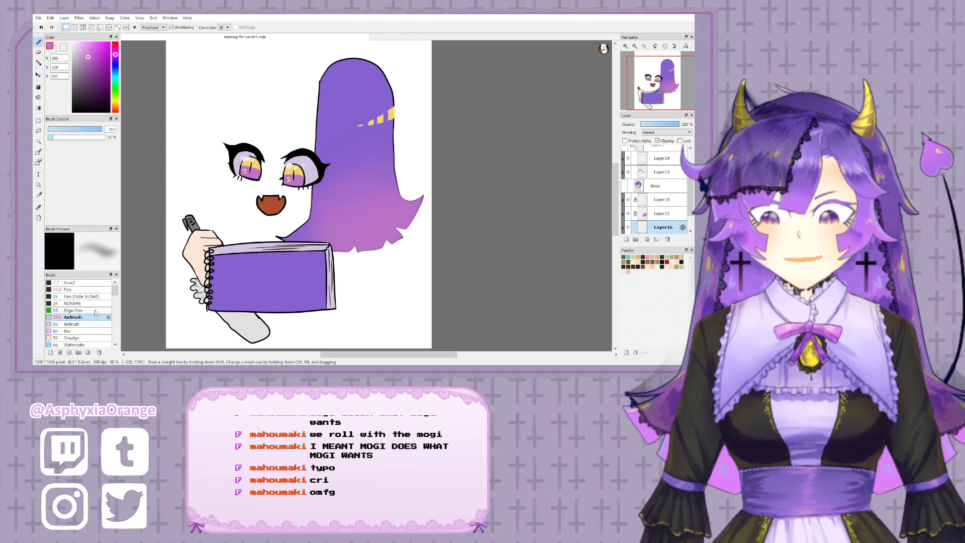
left_click(654, 215)
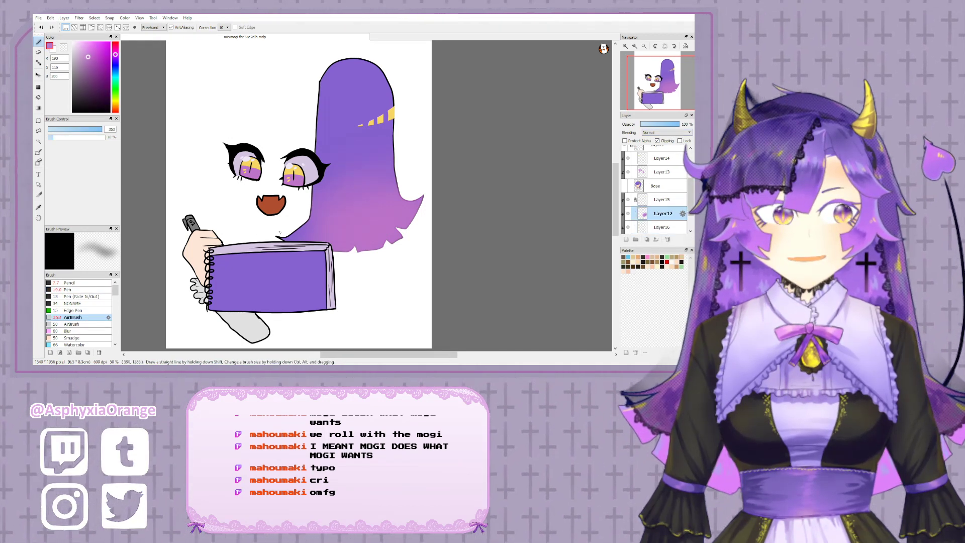
mouse_move(280, 233)
left_mouse_down()
mouse_move(306, 220)
mouse_move(274, 244)
mouse_move(287, 259)
mouse_move(324, 218)
left_mouse_up()
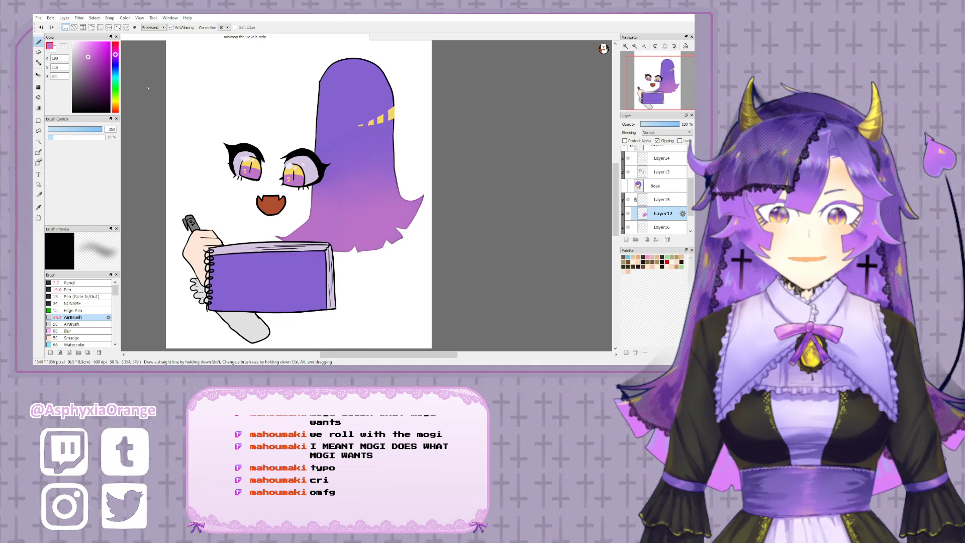
left_click(624, 186)
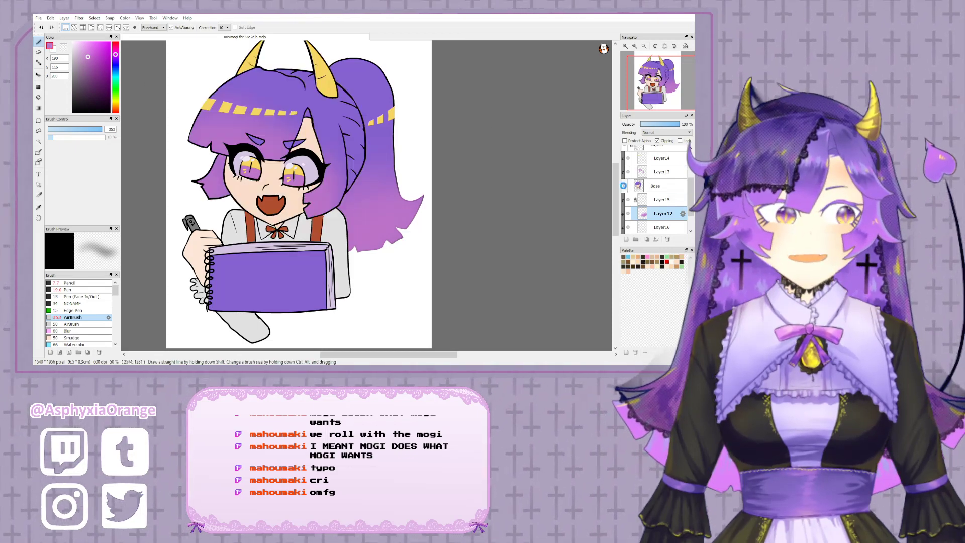
scroll(498, 196, "up", 2)
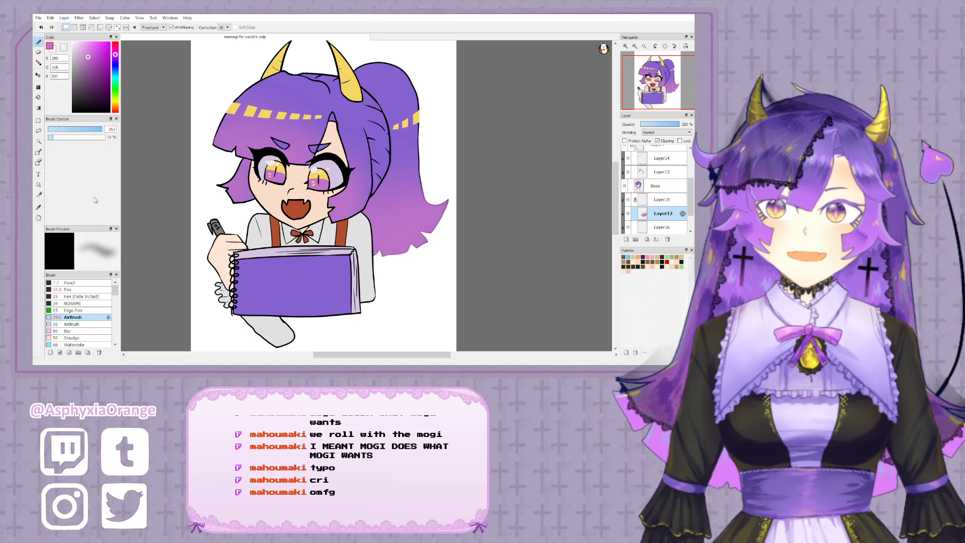
- Add a new layer directly above the Base layer and clip it to Base
left_click(662, 186)
left_click(626, 240)
left_click(627, 228)
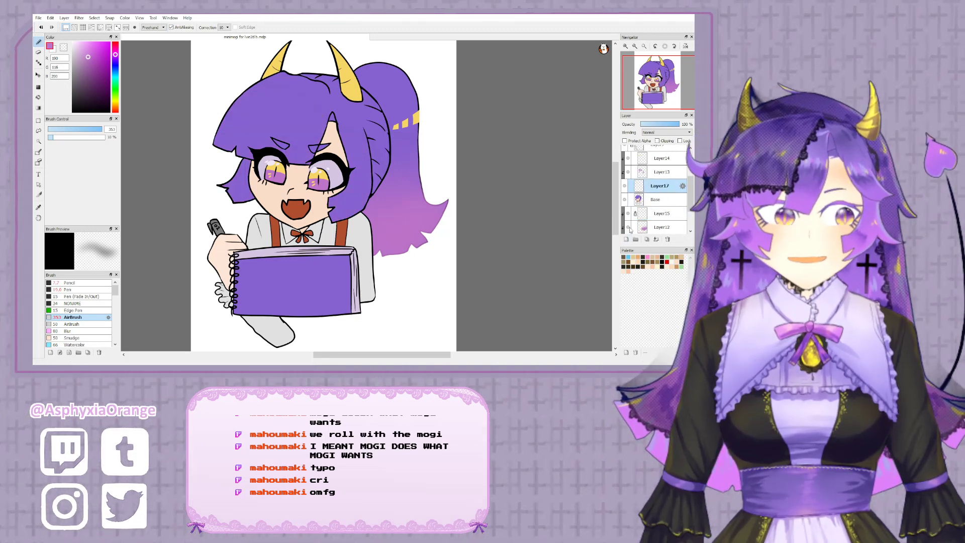
left_click(657, 142)
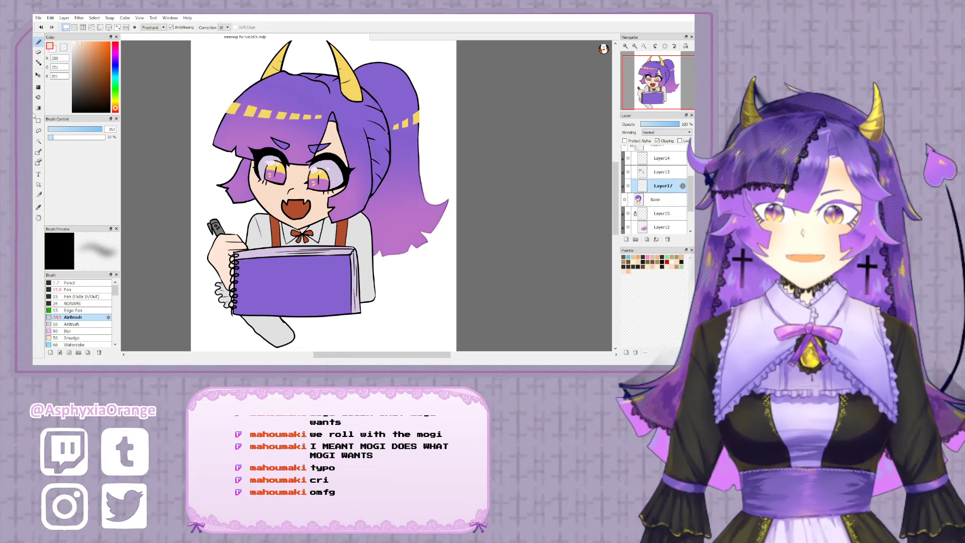
- Hide the eye layers Layer7 and E2, select the whole face skin on Base with the Magic Wand, and activate Layer17
left_click(648, 201)
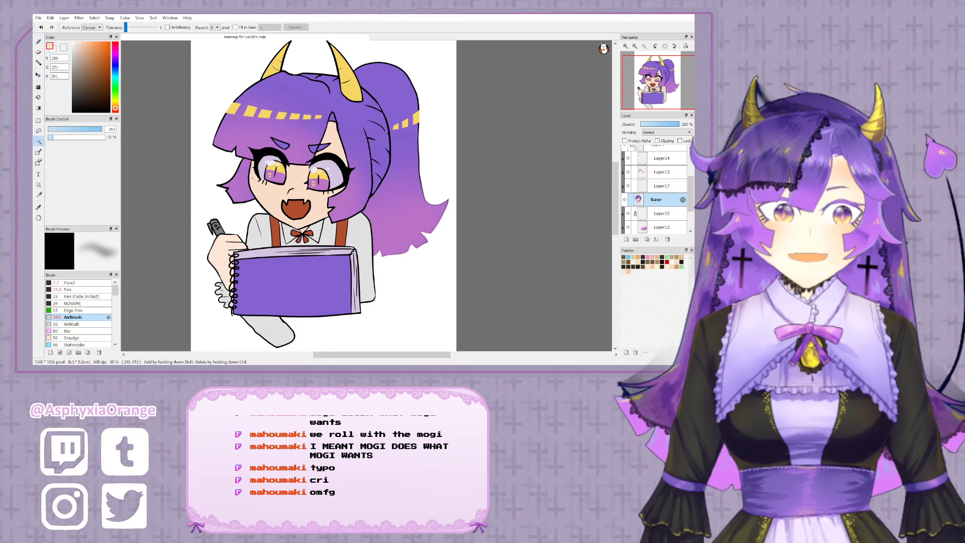
left_click(296, 177)
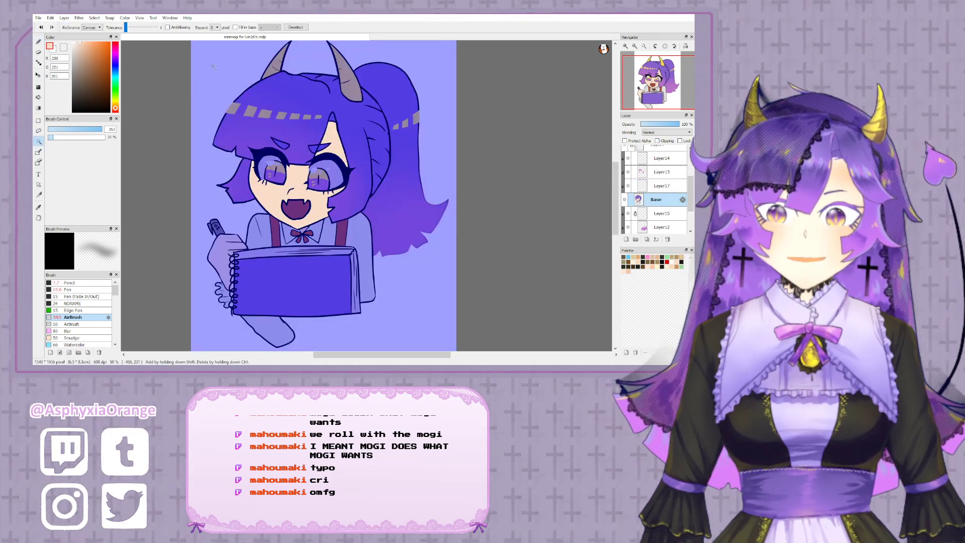
scroll(658, 201, "up", 5)
left_click(624, 191)
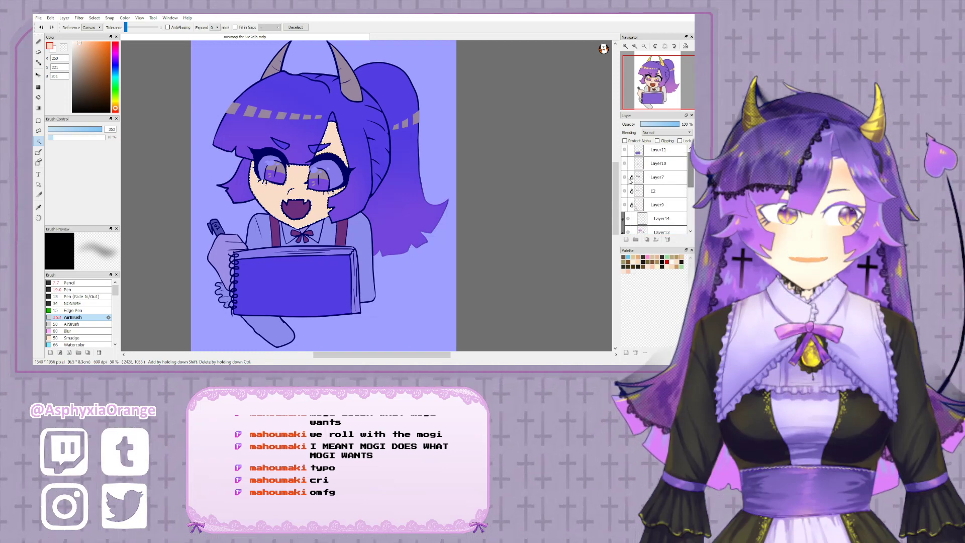
left_click(262, 182)
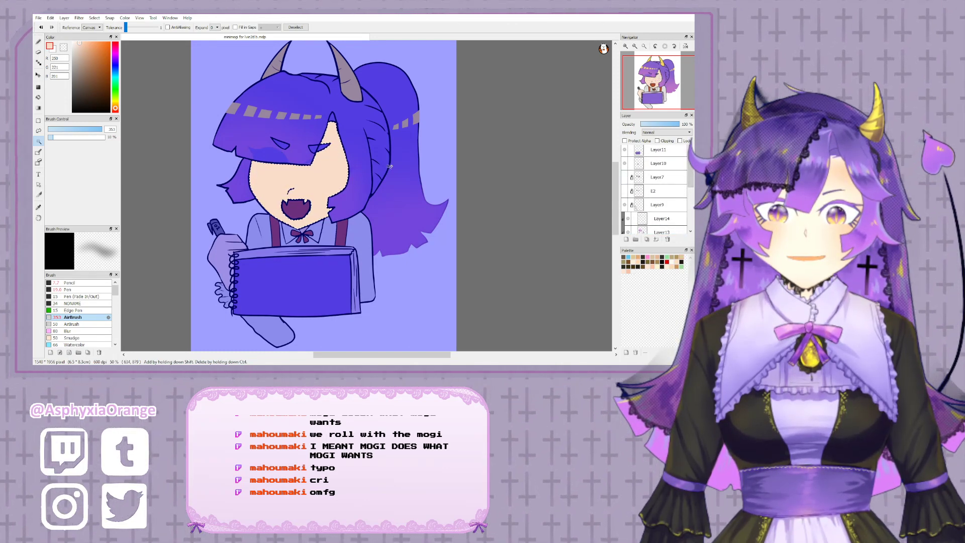
left_click_drag(444, 179, 467, 152)
scroll(648, 187, "down", 3)
left_click_drag(439, 195, 425, 248)
left_click(648, 179)
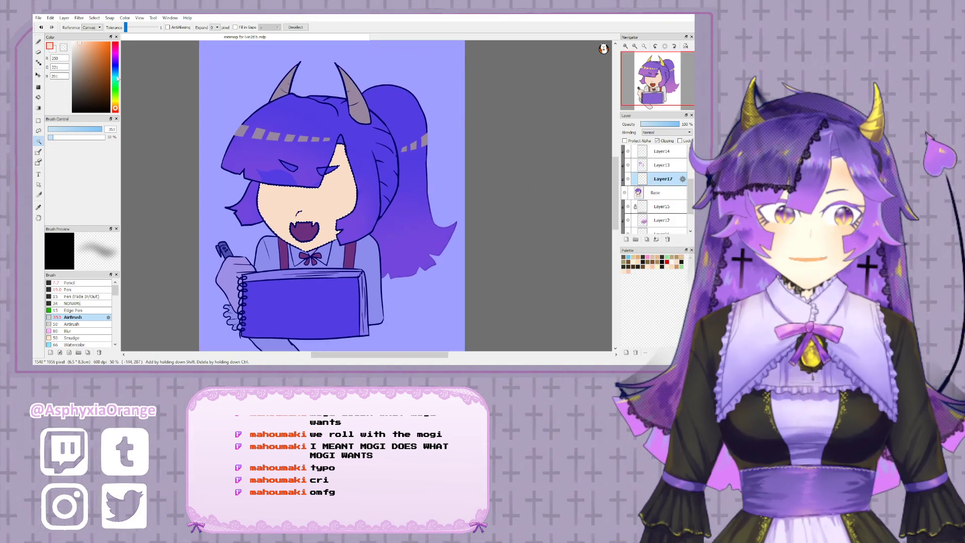
- Set the Airbrush to size 212 and try a pale peach blush on the cheek inside the face selection
left_click(83, 42)
left_click(38, 42)
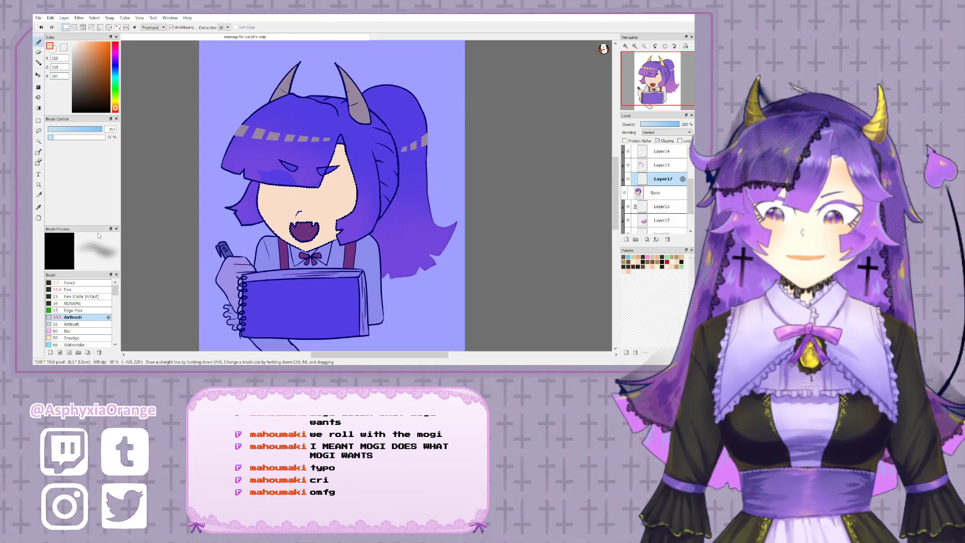
left_click(91, 130)
key("bracketright")
key("bracketright")
key("bracketright")
key("bracketright")
key("bracketright")
key("bracketright")
key("bracketright")
key("bracketright")
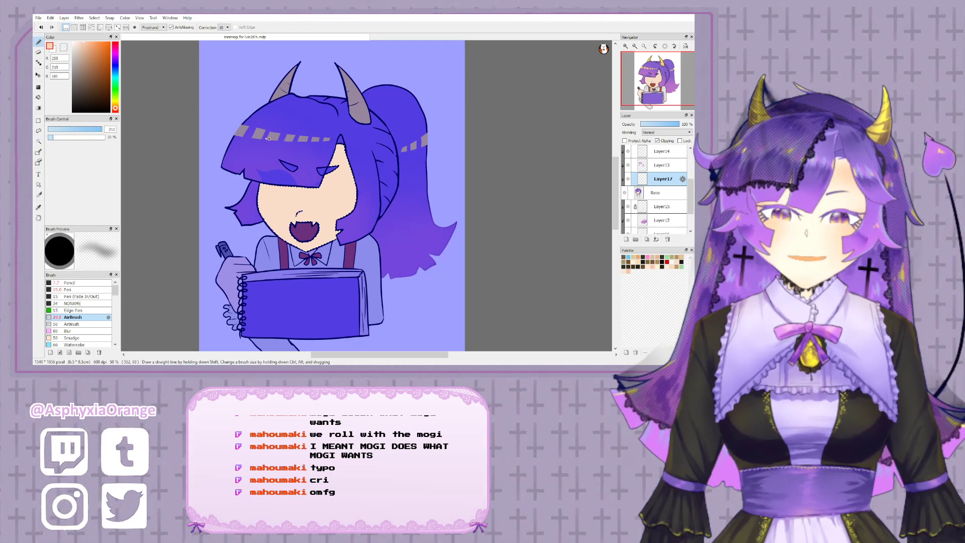
left_click_drag(242, 195, 259, 221)
key("ctrl+d")
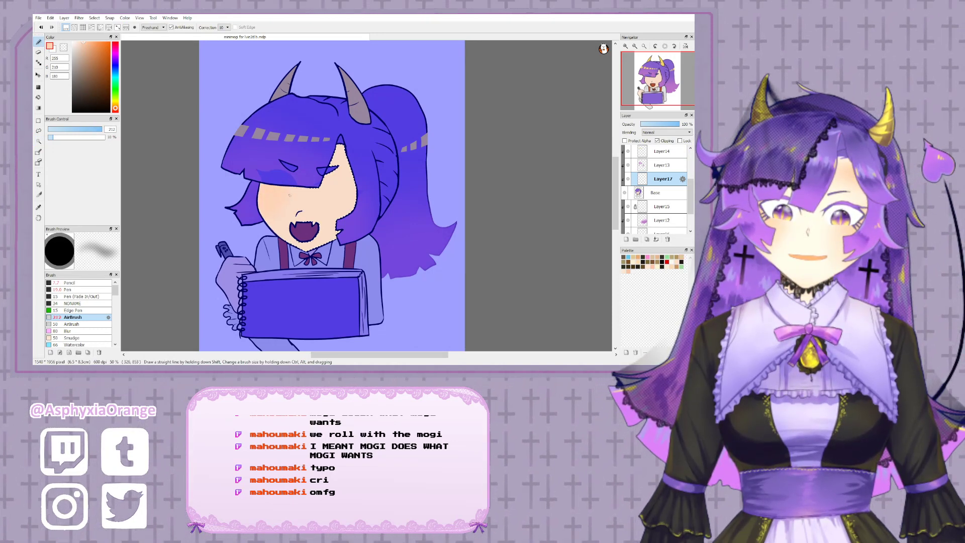
- Airbrush a stronger orange blush over both cheeks and the nose on Layer17, and clear the selection
left_click(92, 45)
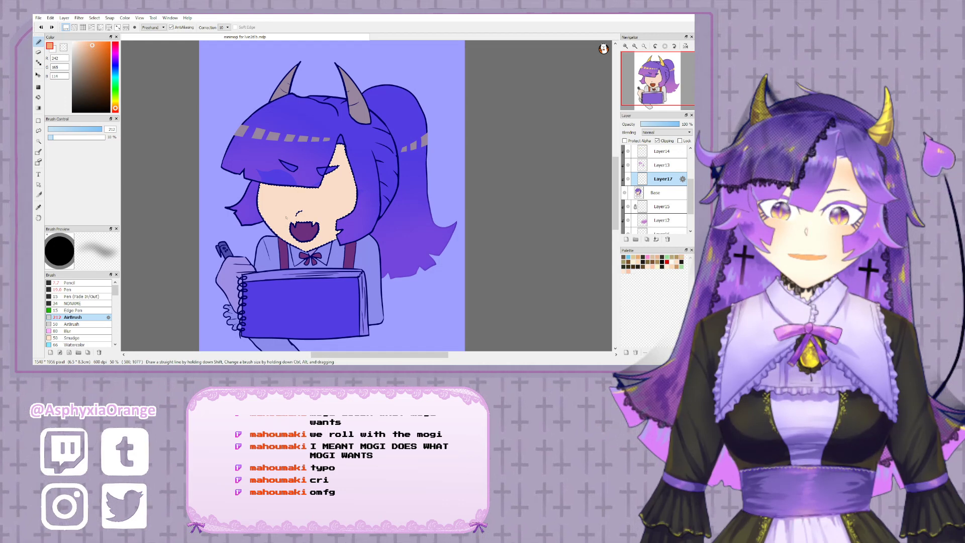
key("ctrl+z")
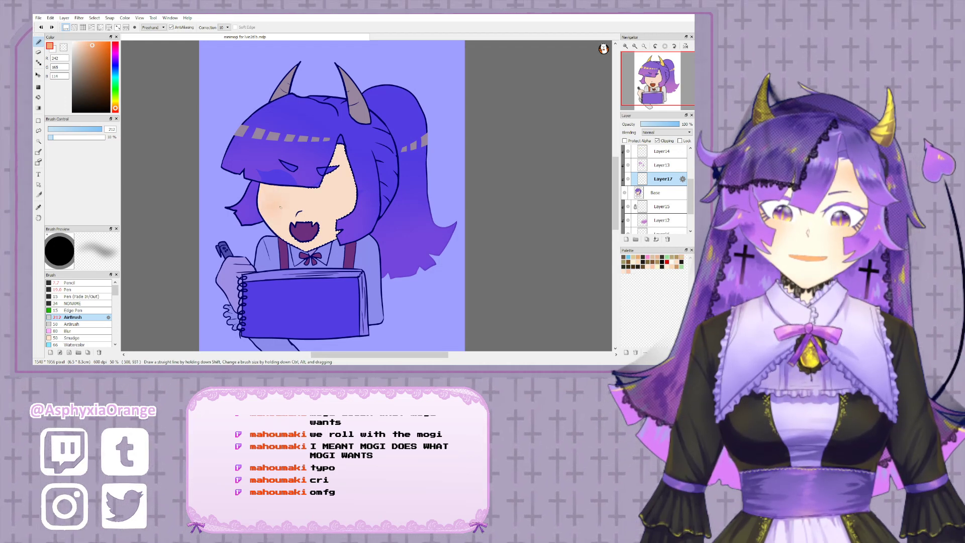
mouse_move(255, 205)
left_mouse_down()
mouse_move(330, 226)
mouse_move(315, 212)
mouse_move(347, 201)
left_mouse_up()
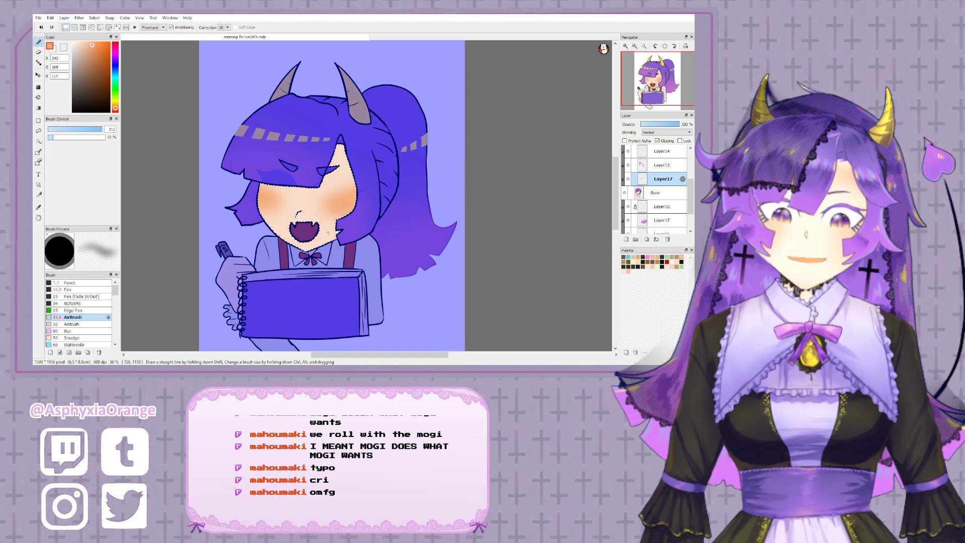
left_click_drag(85, 129, 93, 129)
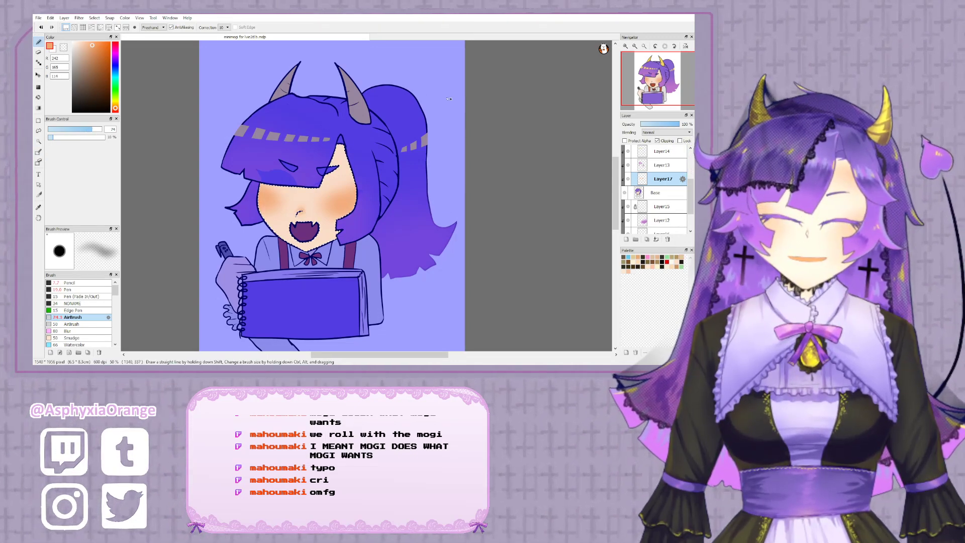
key("ctrl+d")
- Show the closed-eyes layer E2 briefly to judge the blush with it, and hide it again
scroll(653, 191, "up", 3)
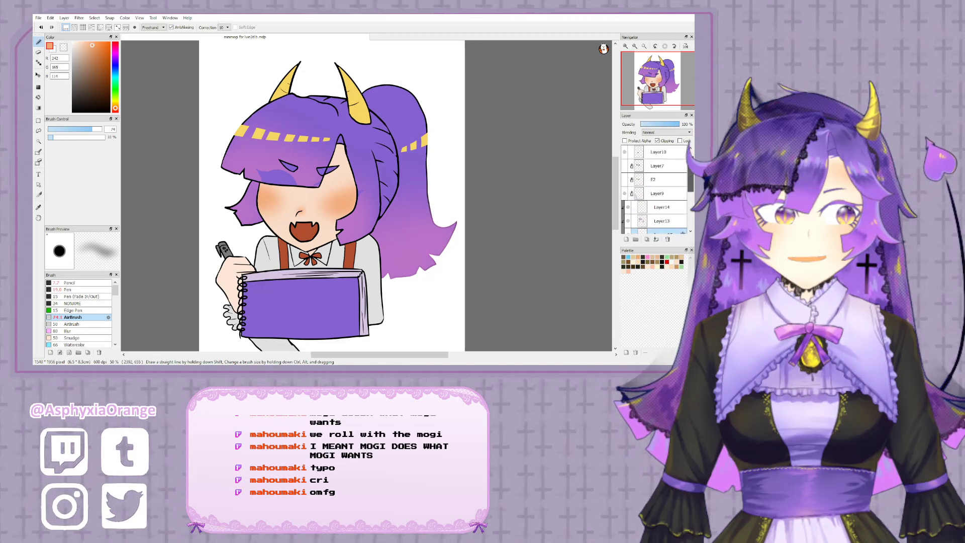
left_click(625, 182)
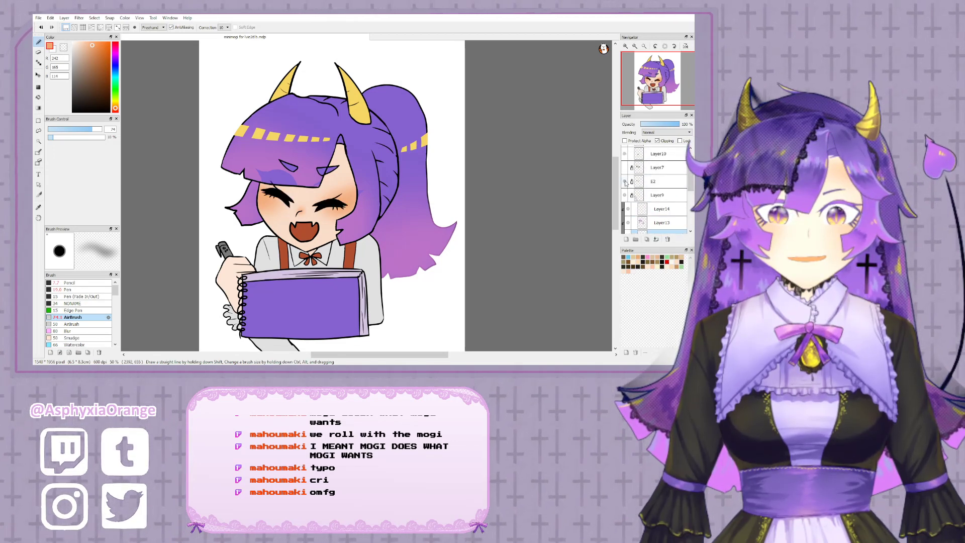
left_click(624, 182)
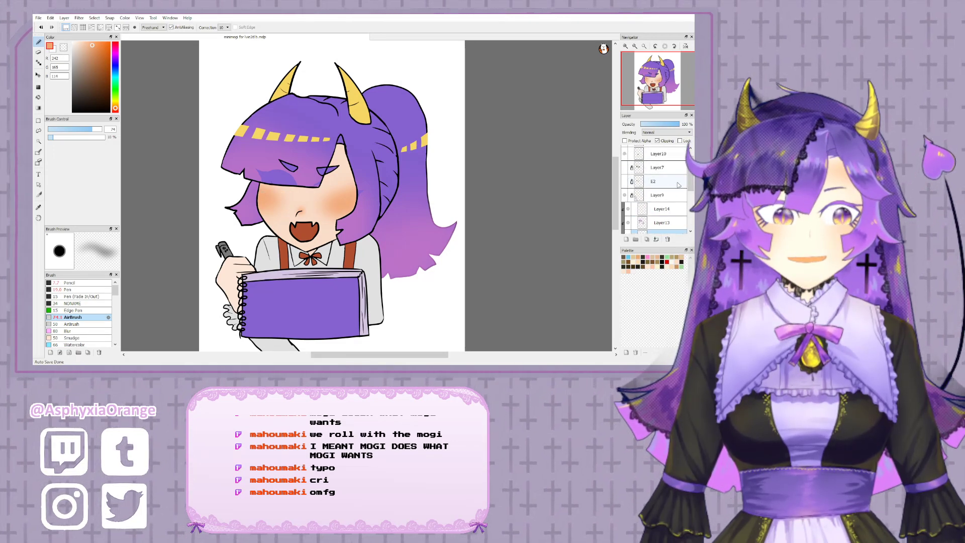
- Select the uneven purple patch on the fringe with the Magic Wand on Base and sample the iris pink, showing Layer7 only for sampling
scroll(678, 185, "down", 5)
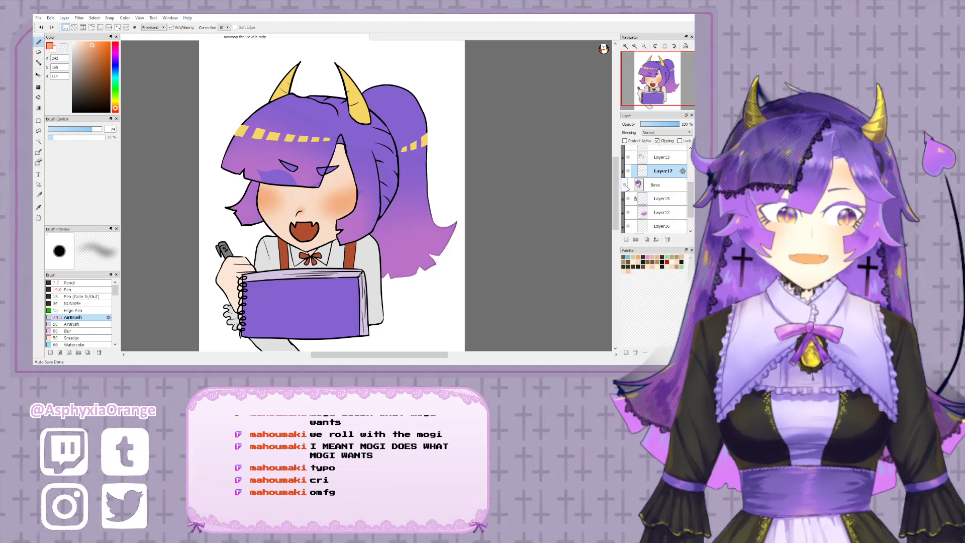
left_click(648, 185)
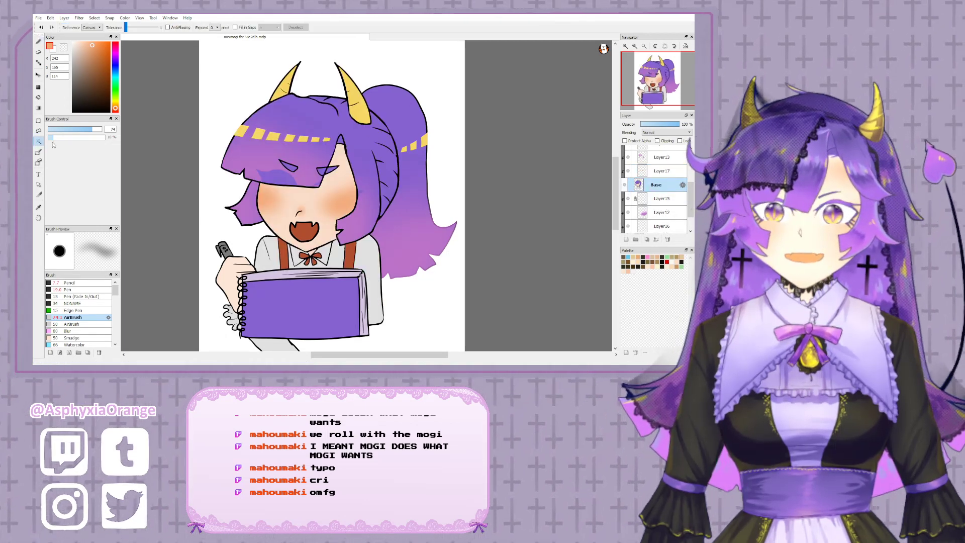
left_click(280, 176)
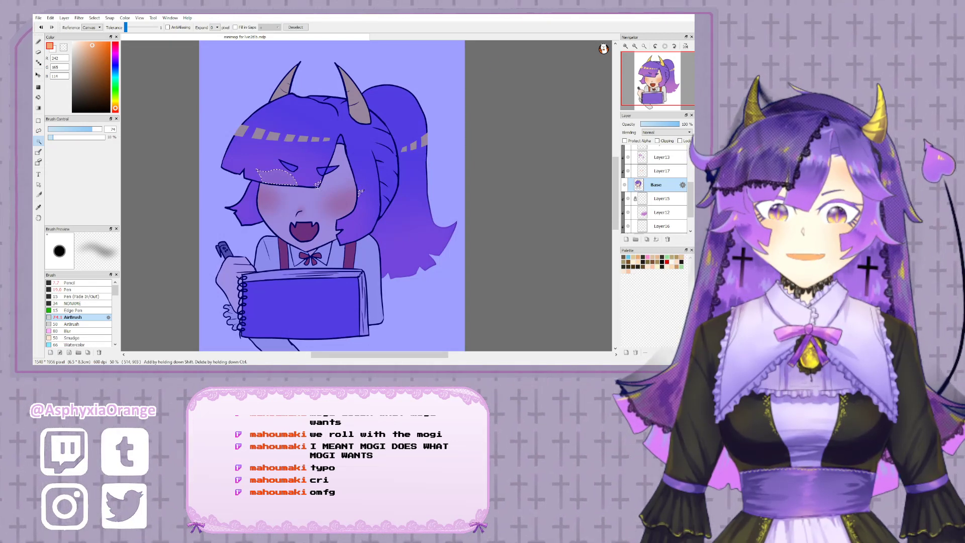
left_click_drag(690, 196, 690, 173)
left_click(625, 161)
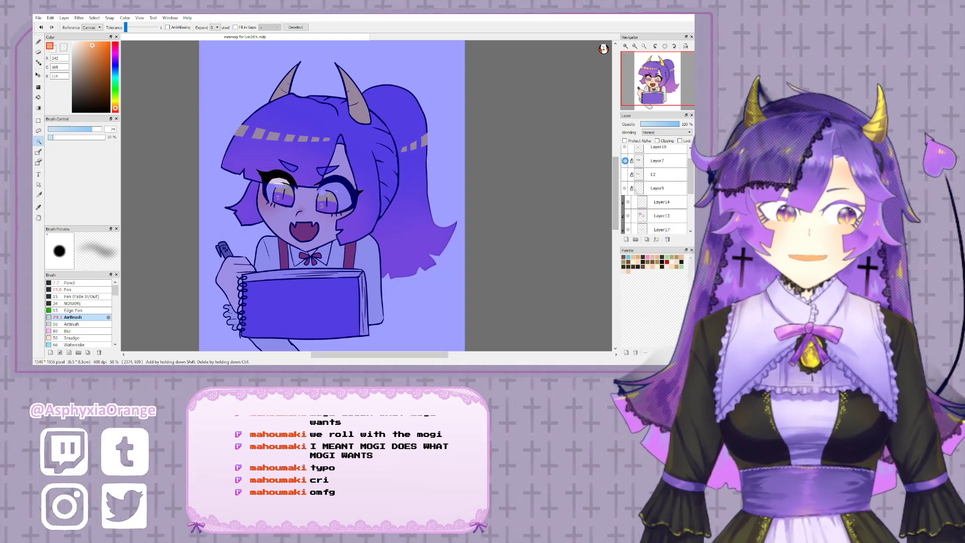
left_click(288, 201, "alt")
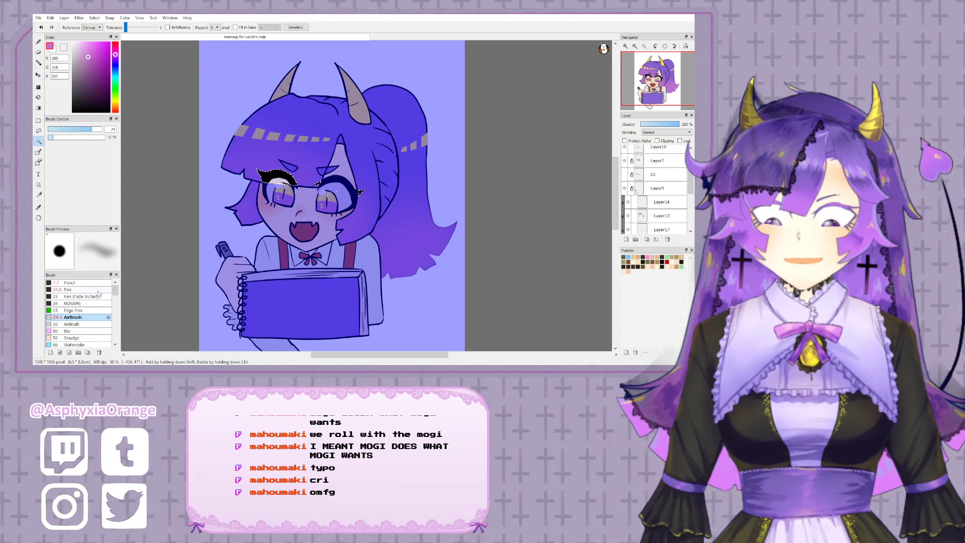
left_click(625, 161)
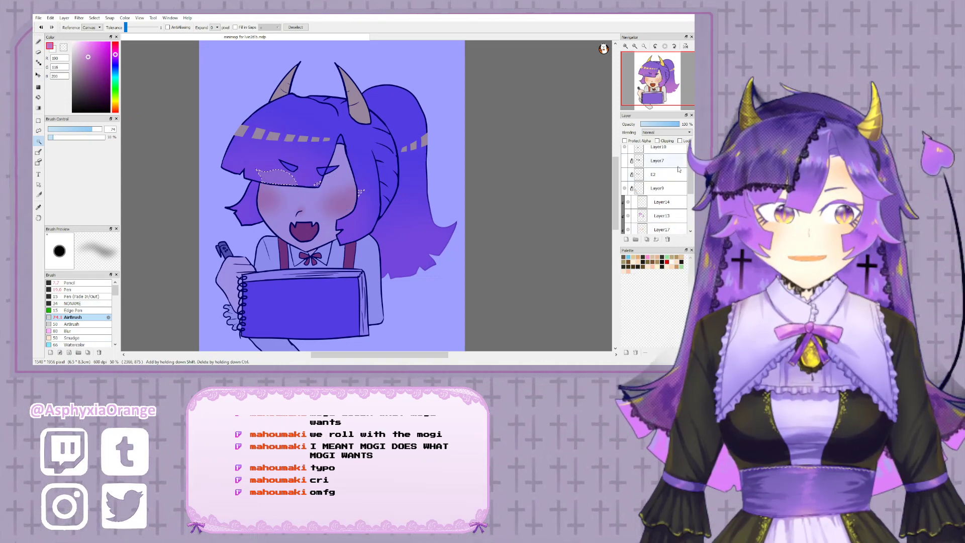
scroll(628, 171, "down", 2)
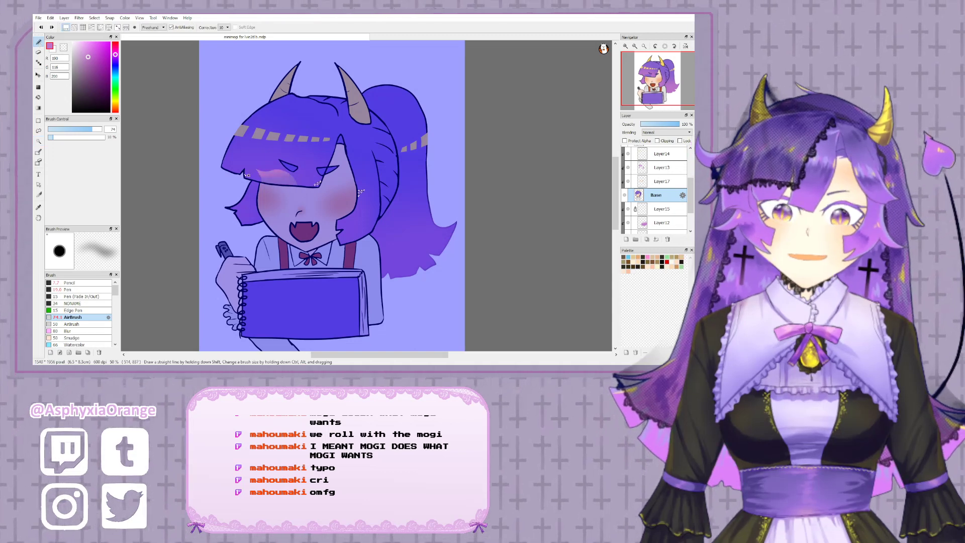
- Try to airbrush pink over the selected fringe patch on the Base layer with an enlarged brush, and undo it
left_click_drag(94, 129, 135, 138)
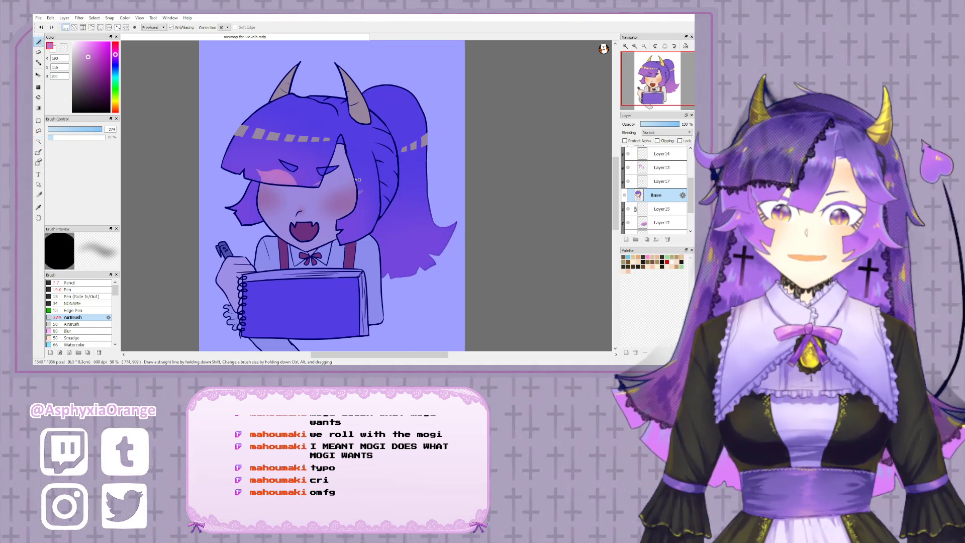
key("ctrl+d")
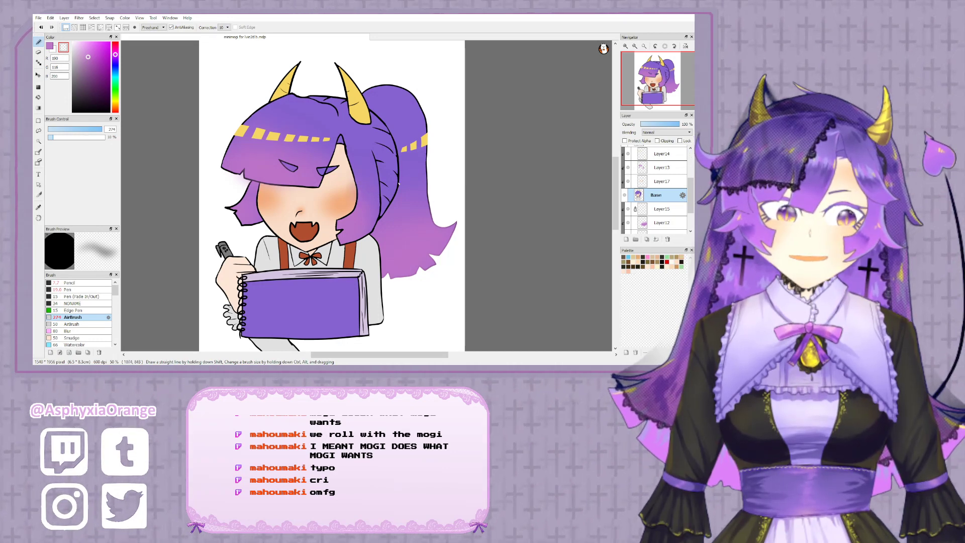
key("ctrl+z")
key("ctrl+z")
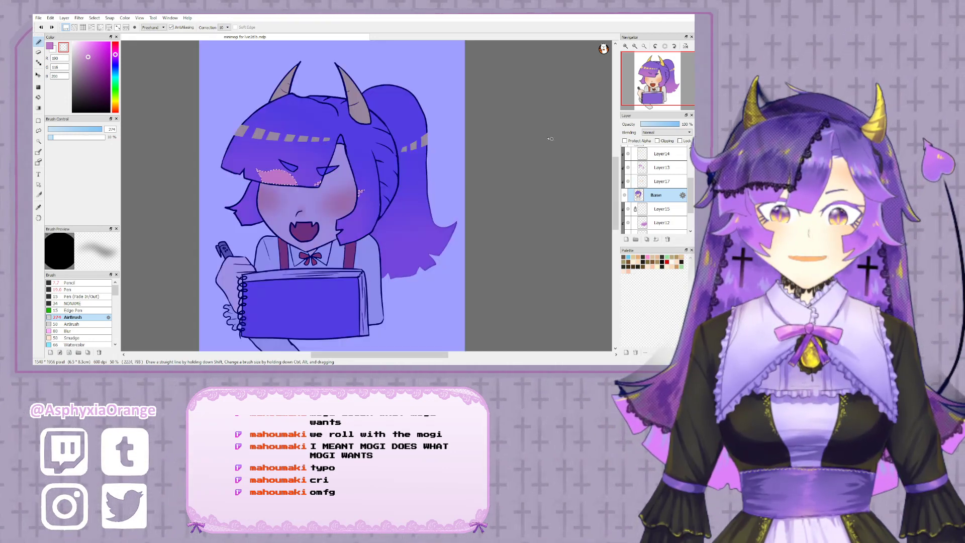
key("ctrl+z")
key("ctrl+z")
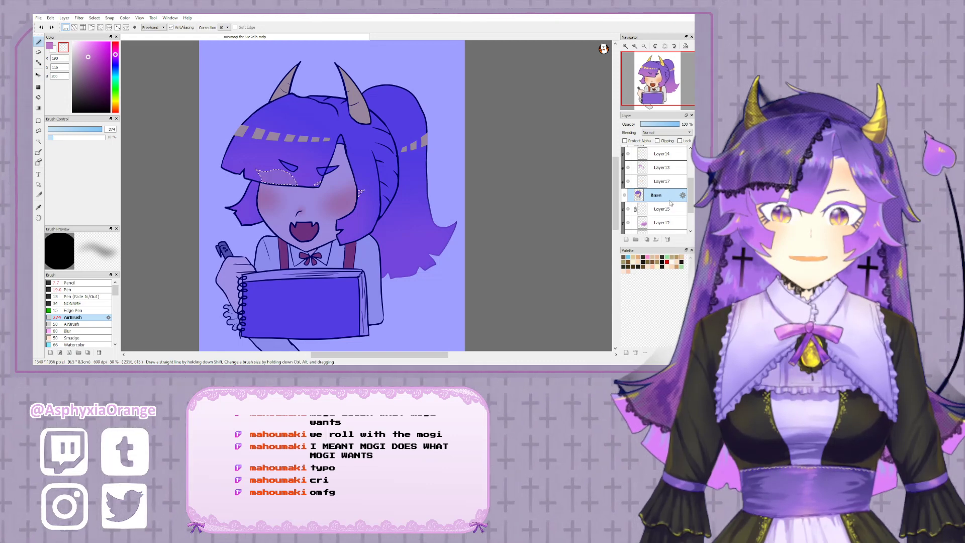
- Airbrush pink over the selected fringe patch on Layer13 to blend it into the gradient, and clear the selection
left_click(662, 172)
key("z")
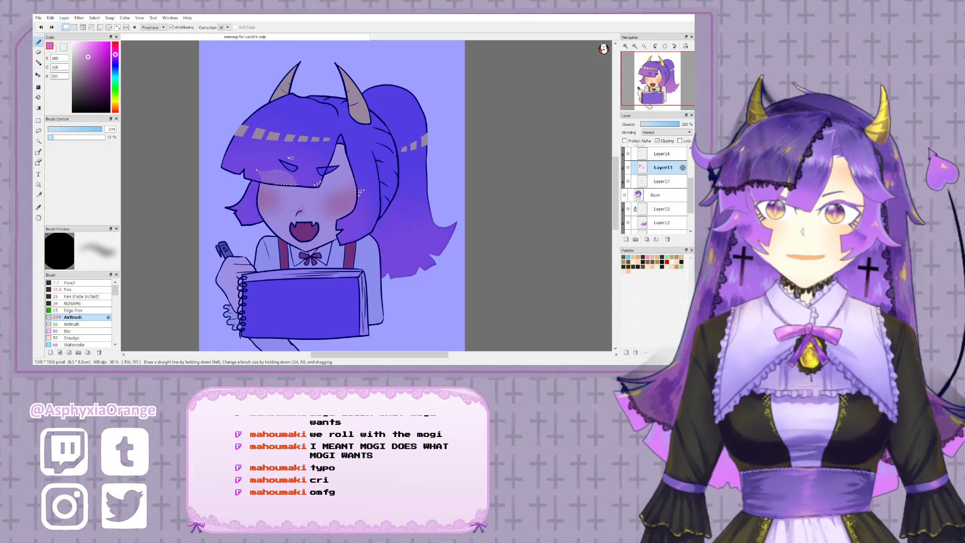
left_click_drag(240, 177, 275, 198)
key("ctrl+d")
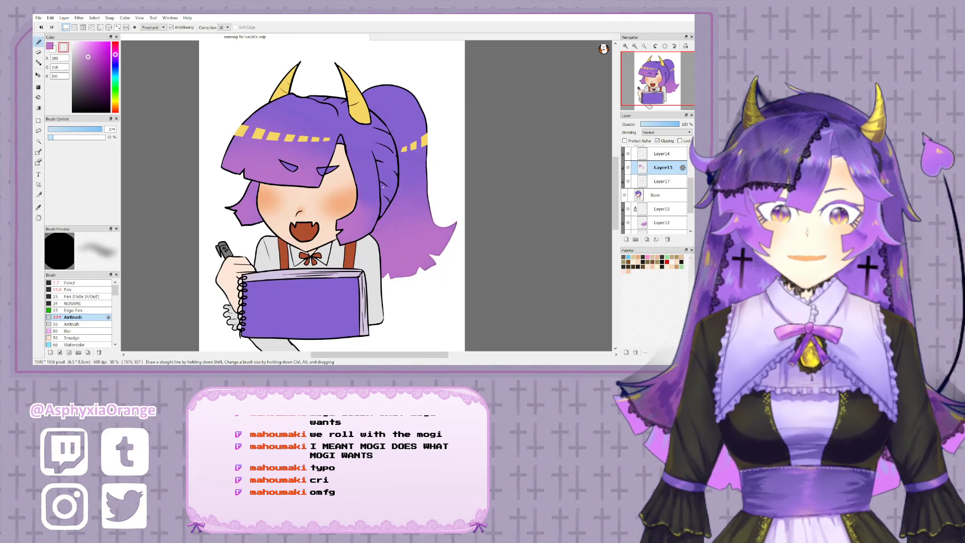
- Hide the open-mouth Layer10 and briefly toggle Layer11 to check how the face looks with the closed mouth
scroll(691, 184, "up", 2)
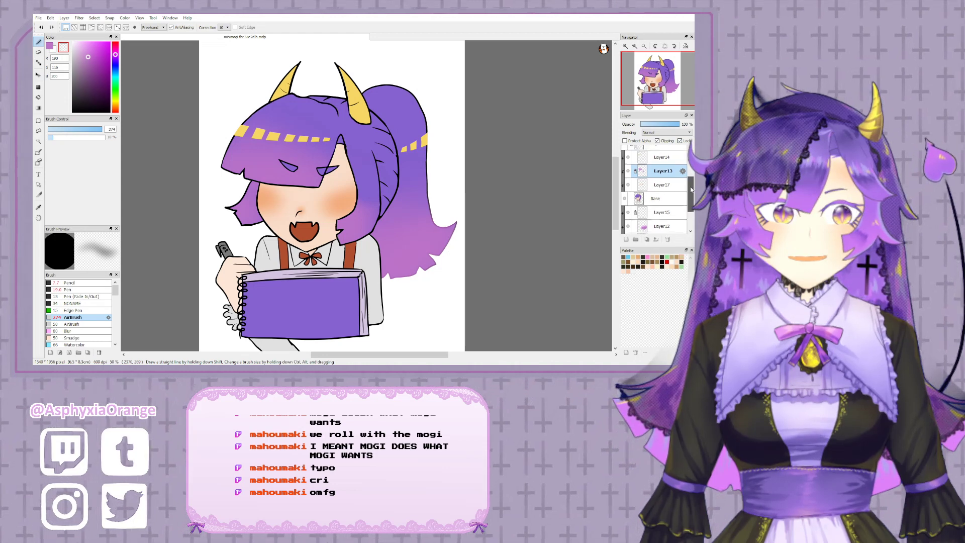
scroll(653, 186, "up", 3)
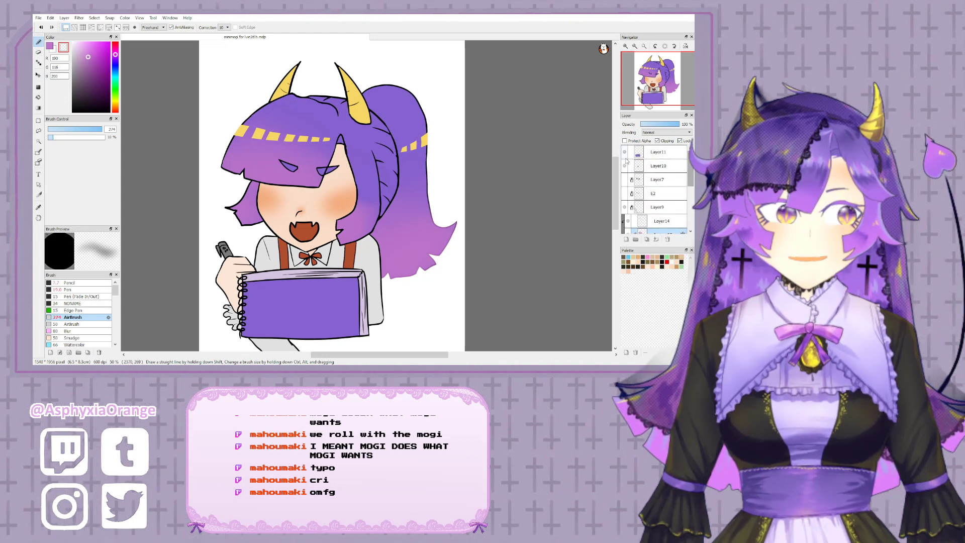
left_click(625, 167)
left_click(625, 167)
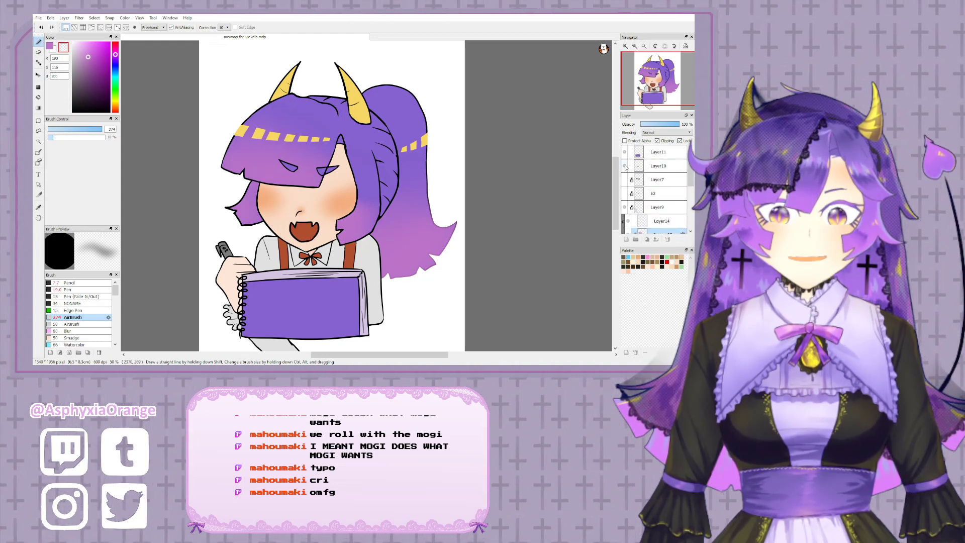
left_click(625, 167)
left_click(651, 166)
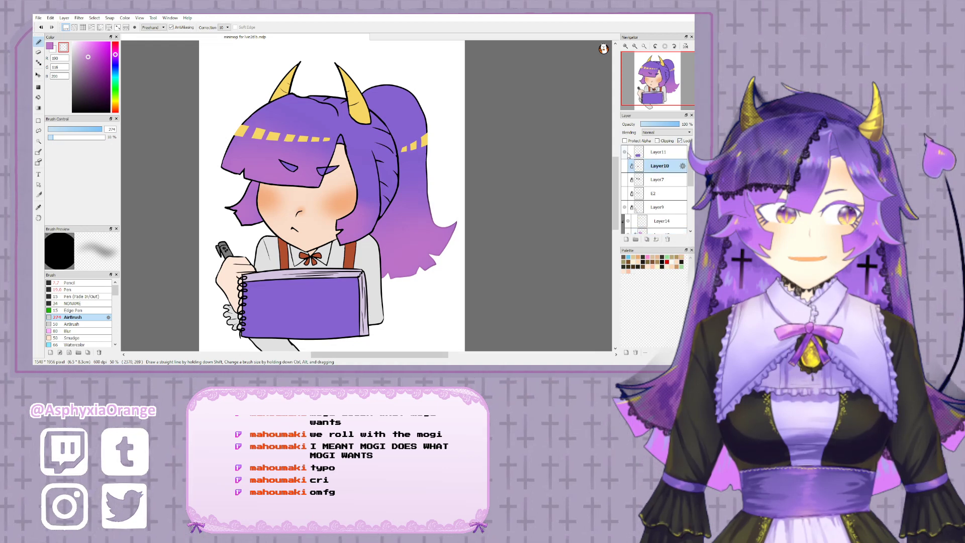
left_click(625, 153)
left_click(626, 153)
left_click(624, 152)
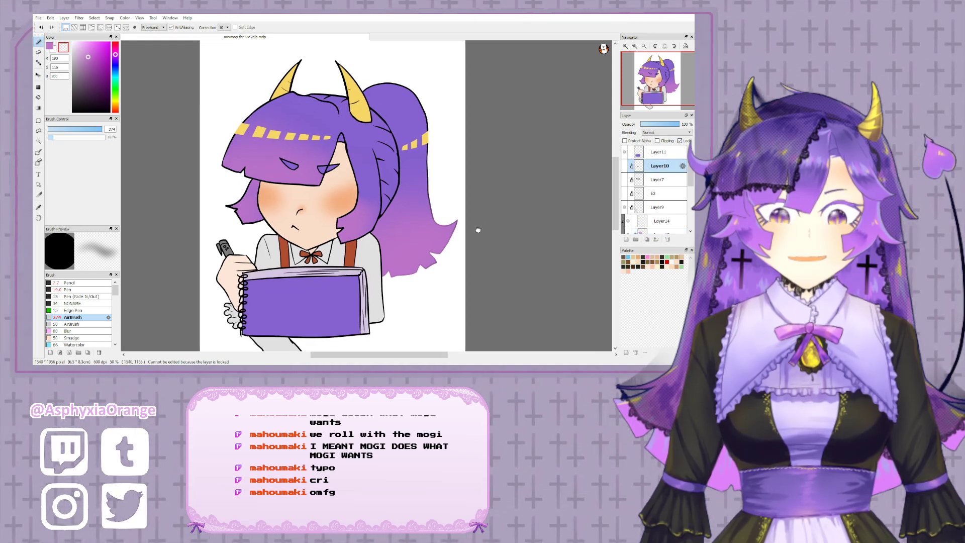
- Show the eye layer Layer7 and the open-mouth Layer10, and inspect the blush and hair gradients on the whole character
left_click(624, 179)
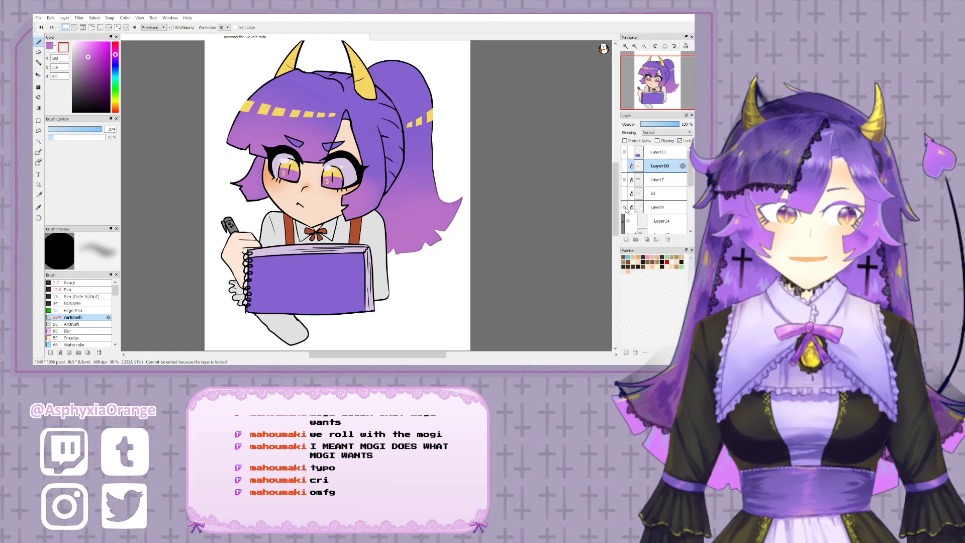
left_click(624, 166)
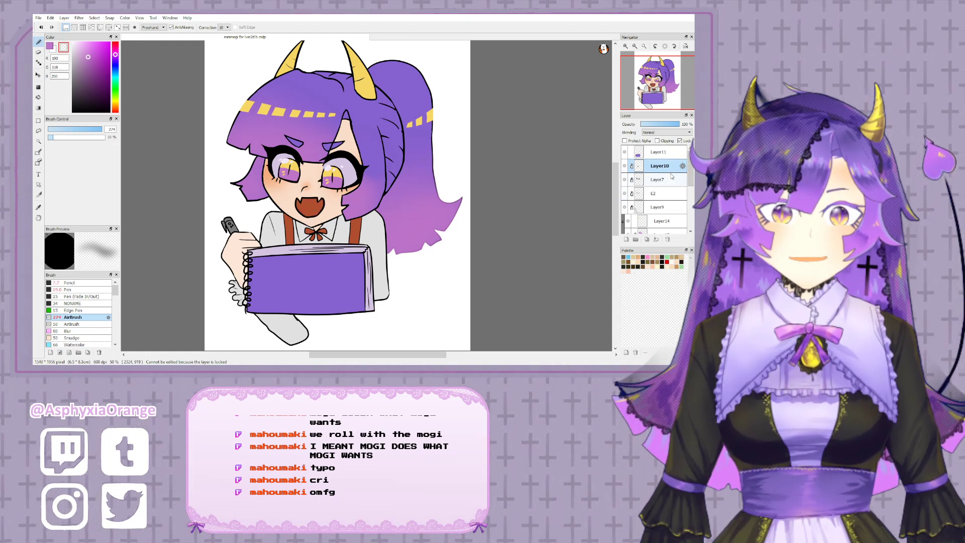
scroll(689, 167, "down", 5)
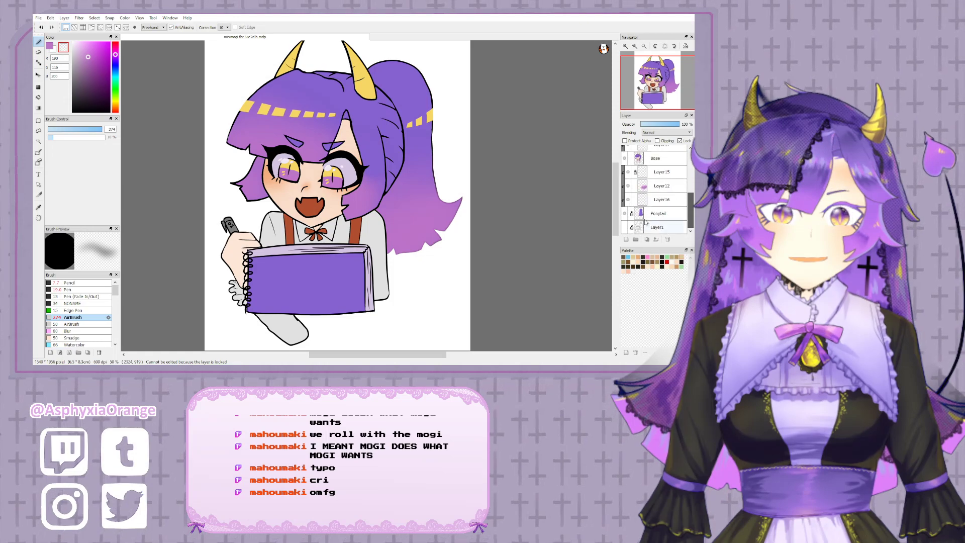
left_click(635, 47)
left_click(634, 47)
left_click_drag(496, 124, 491, 129)
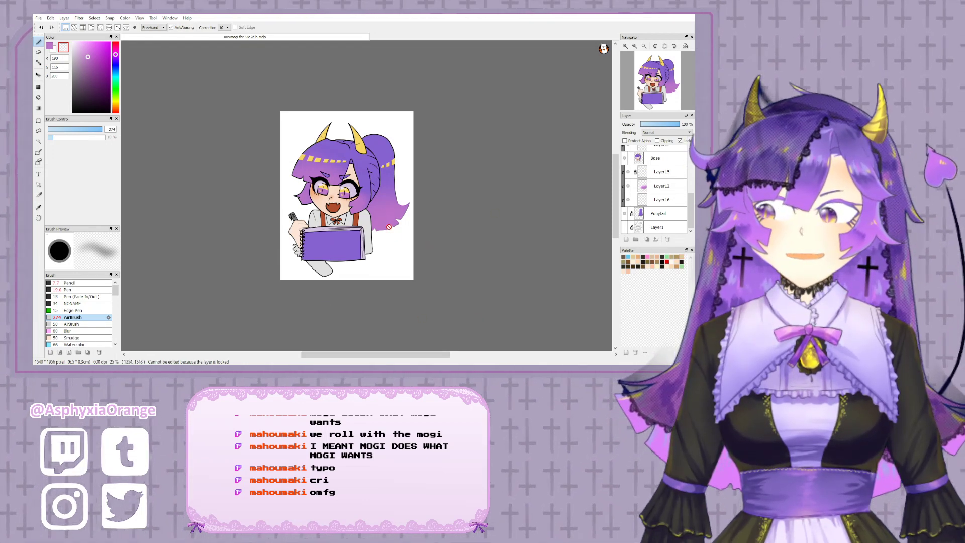
scroll(356, 203, "up", 3)
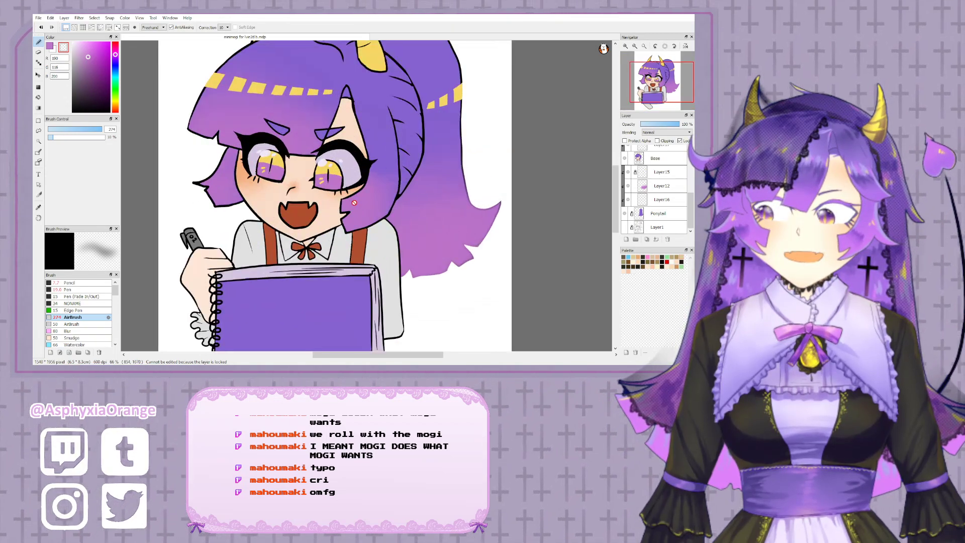
- Add a new clipped layer directly above Base, set its blending to Multiply, and make the pink the active colour
left_click(50, 45)
left_click_drag(343, 146, 362, 181)
scroll(656, 191, "up", 2)
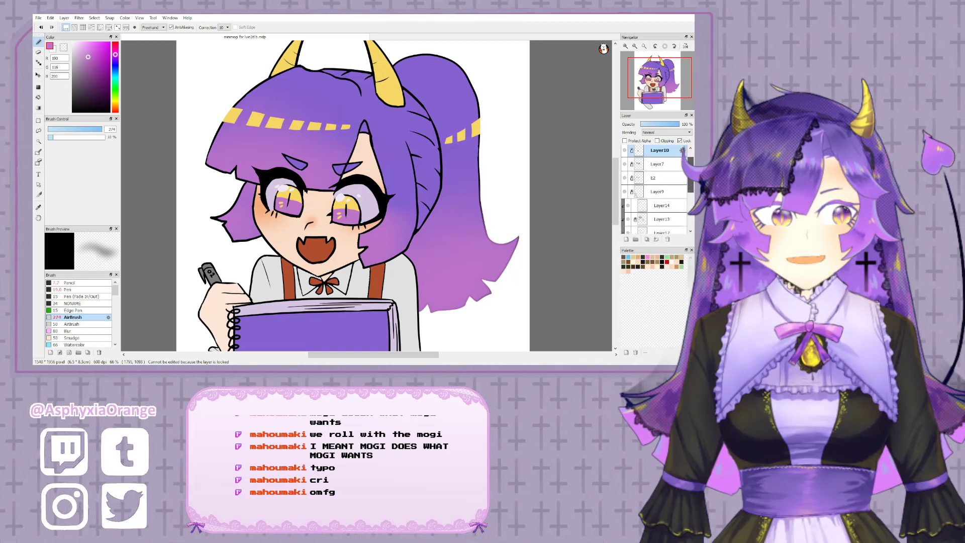
left_click(657, 179)
left_click(626, 239)
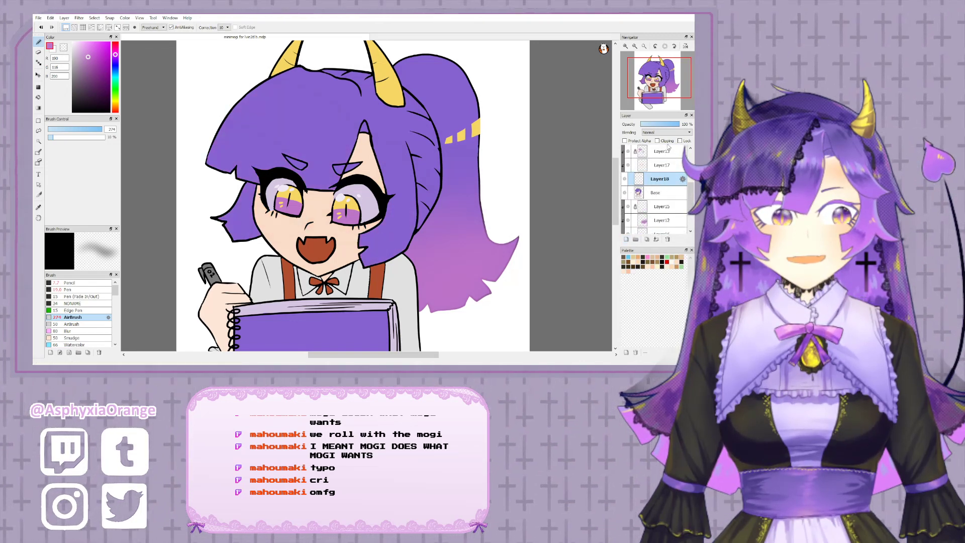
left_click_drag(339, 131, 333, 142)
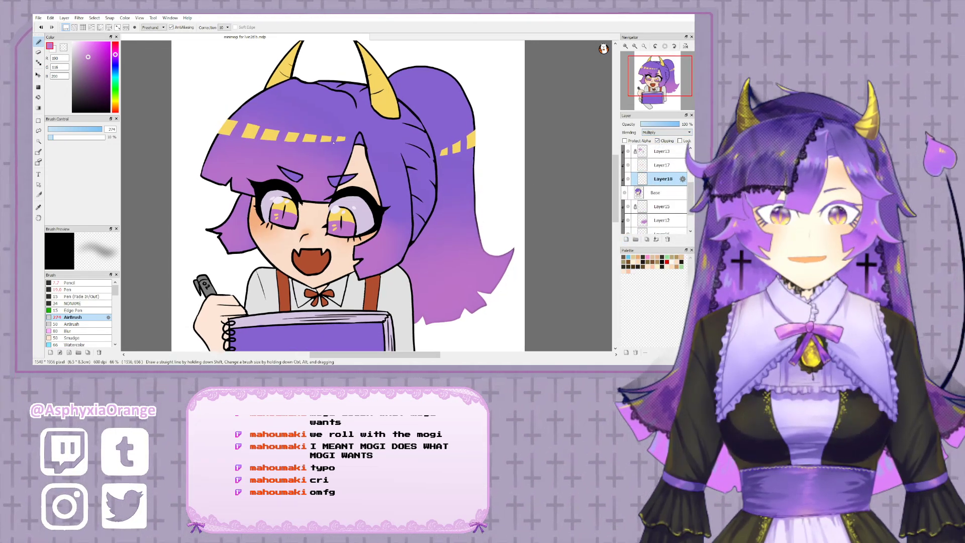
- Paint the fringe's shadow with the Pen on Layer18, across the nose bridge and along the parting on the forehead
left_click(78, 290)
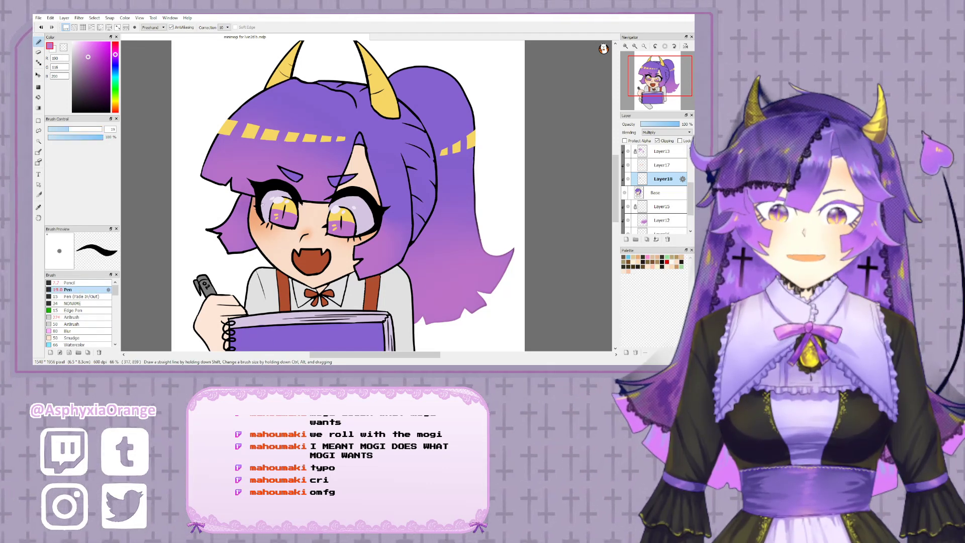
left_click_drag(302, 204, 329, 213)
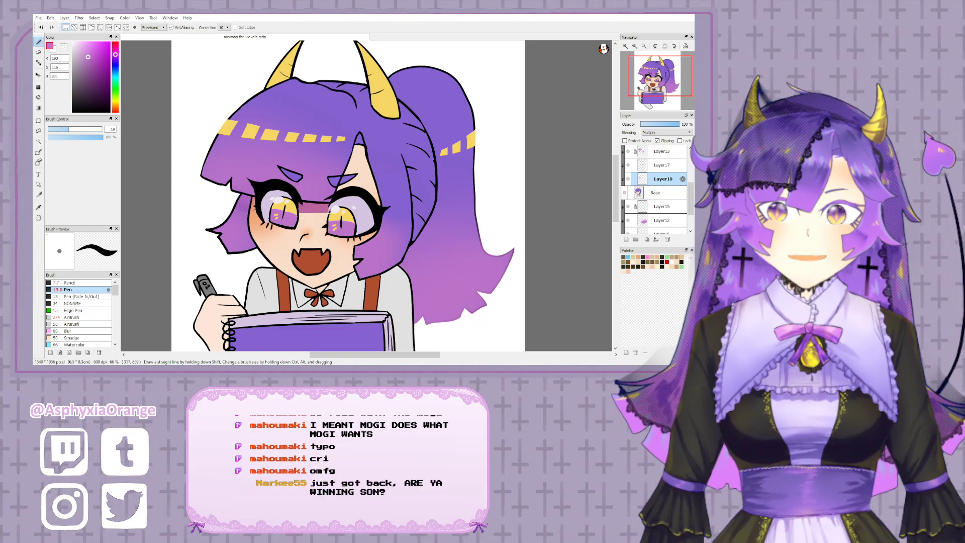
left_click_drag(353, 245, 275, 234)
left_click_drag(339, 226, 333, 269)
left_click_drag(311, 165, 291, 226)
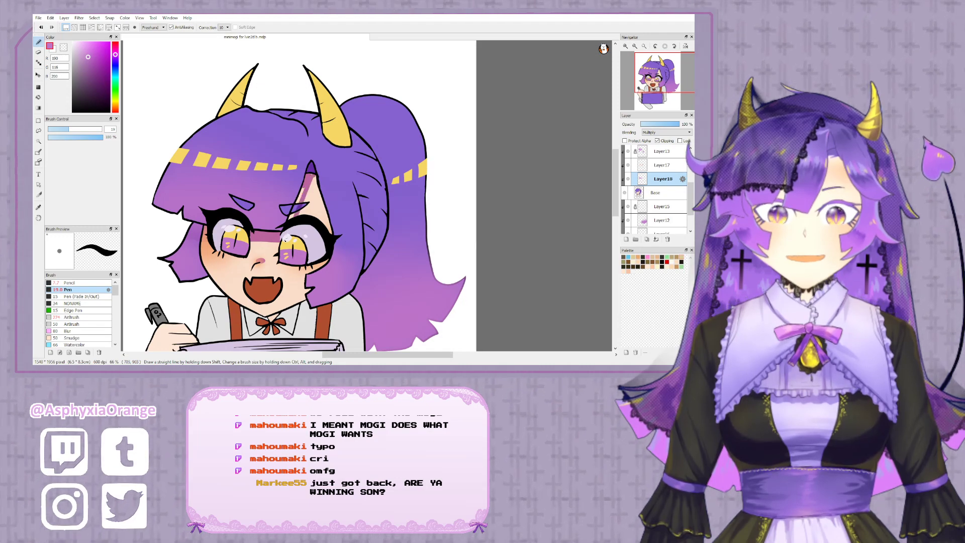
left_click_drag(309, 180, 288, 229)
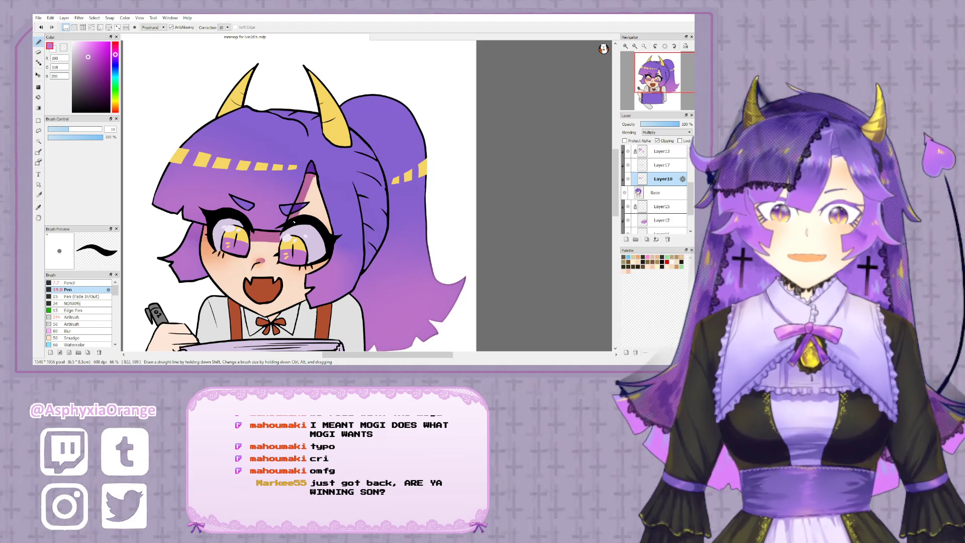
- Lower the opacity of the Multiply shadow layer Layer18 to about 60% and check the shading on the face
left_click(664, 125)
left_click_drag(362, 157, 394, 124)
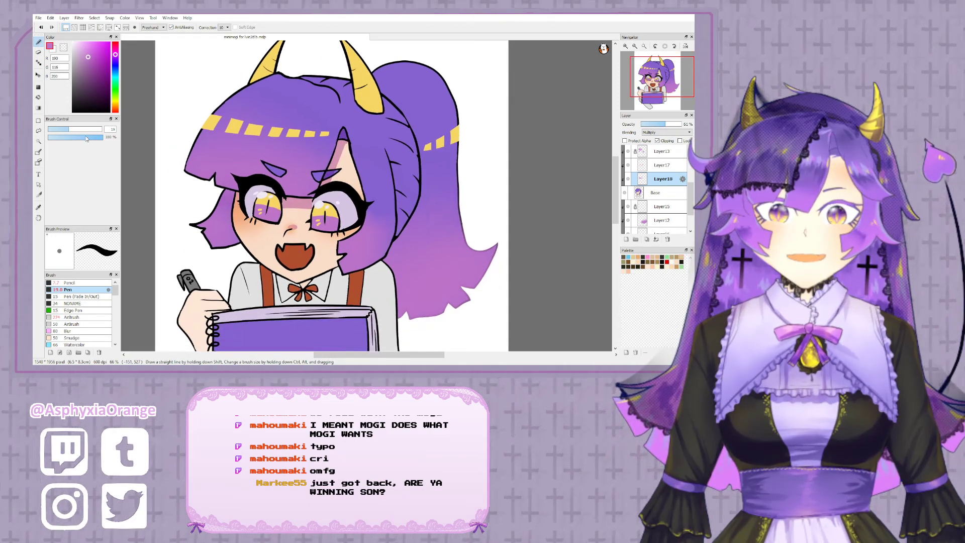
left_click_drag(358, 161, 293, 130)
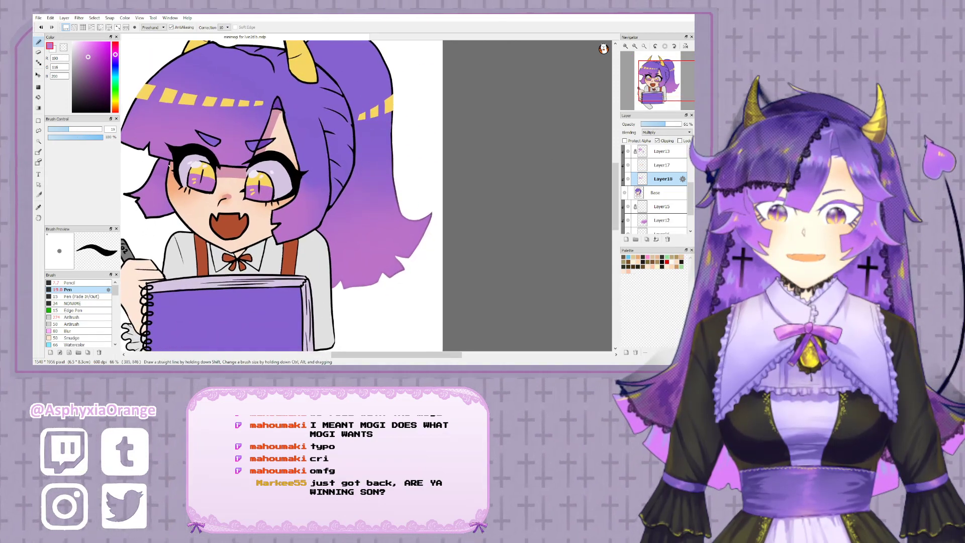
left_click_drag(302, 176, 386, 193)
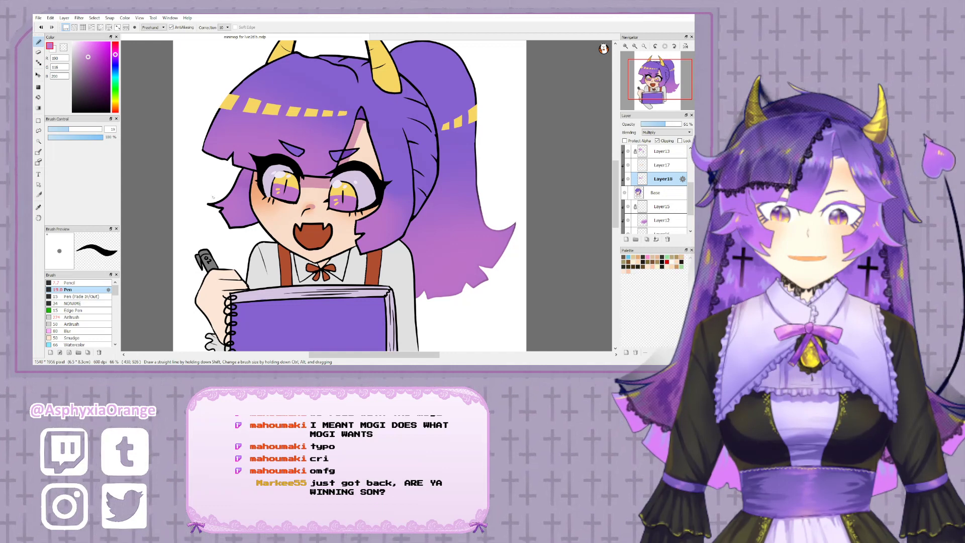
- Extend the shadow beside the eye, move Layer18 above Layer14, and erase the strokes spilling over the cheek and side hair
left_click_drag(254, 199, 286, 213)
left_click_drag(672, 184, 664, 163)
left_click_drag(340, 129, 323, 147)
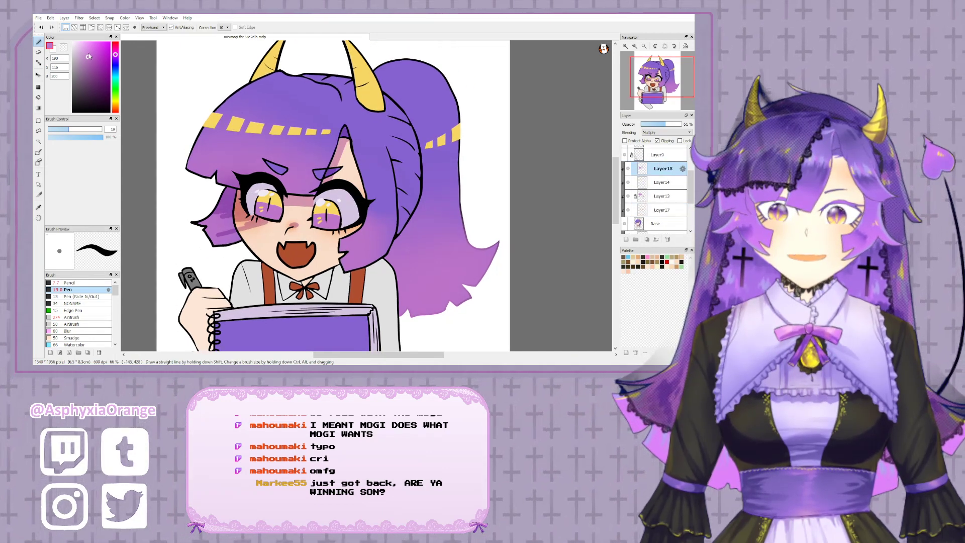
left_click(63, 47)
mouse_move(257, 207)
left_mouse_down()
mouse_move(197, 208)
mouse_move(260, 209)
mouse_move(198, 227)
mouse_move(225, 235)
left_mouse_up()
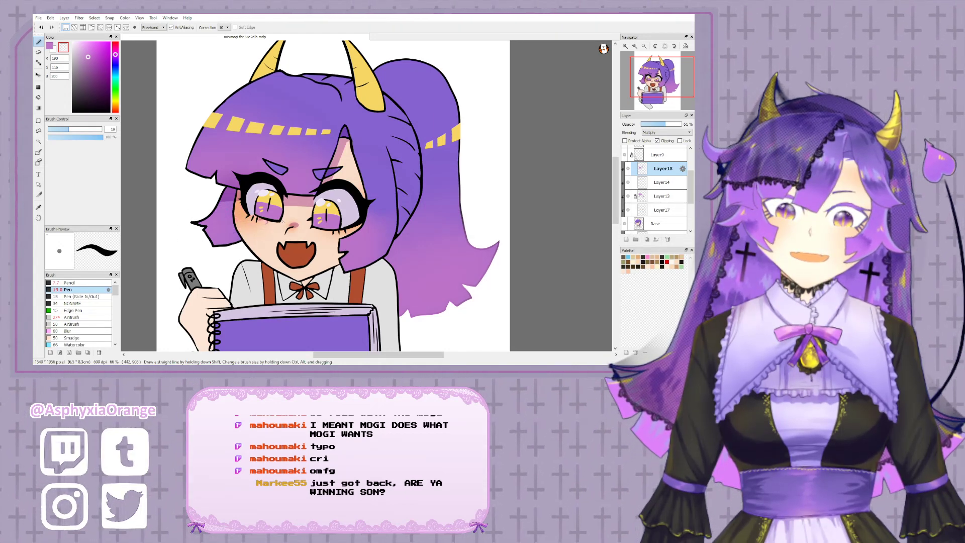
- Hide the eye layer Layer7, the open-mouth Layer10 and the closed-eyes layer E2 to expose the shadow on the face
scroll(682, 184, "up", 3)
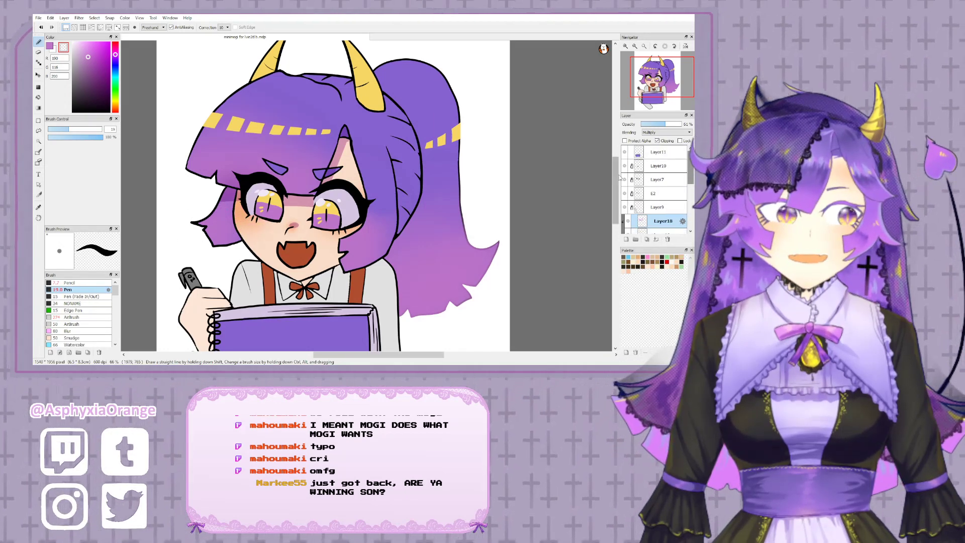
left_click(625, 179)
left_click(624, 165)
left_click_drag(521, 225, 534, 190)
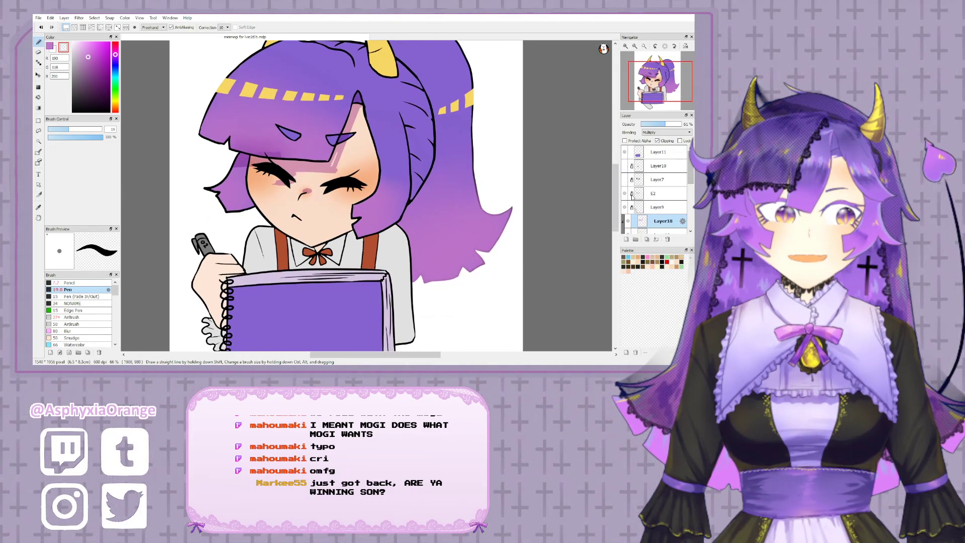
left_click(625, 193)
- Enlarge the Pen and rework the shadow under the fringe on Layer18, erasing the ragged strokes and repainting a clean band
left_click(81, 129)
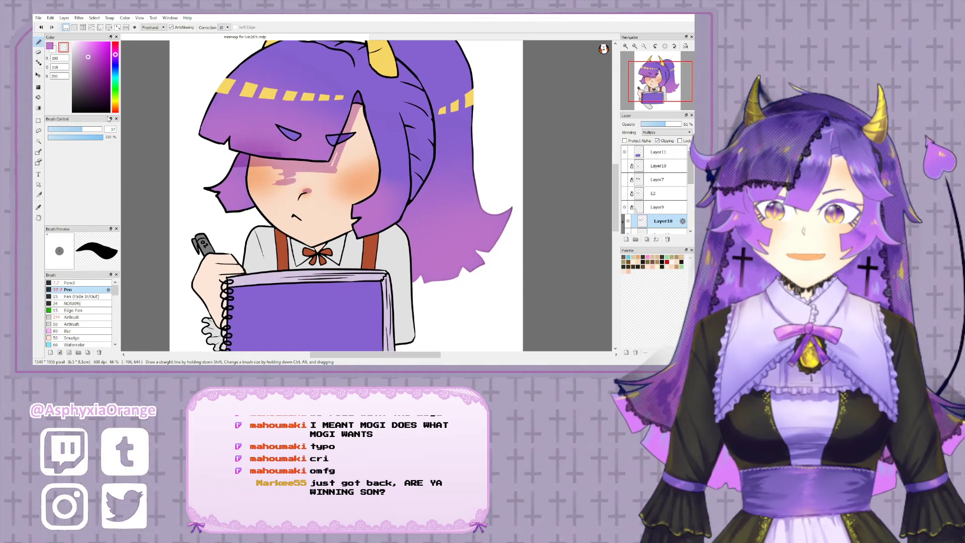
mouse_move(246, 174)
left_mouse_down()
mouse_move(334, 177)
mouse_move(244, 178)
mouse_move(299, 184)
mouse_move(247, 189)
mouse_move(255, 170)
mouse_move(345, 177)
left_mouse_up()
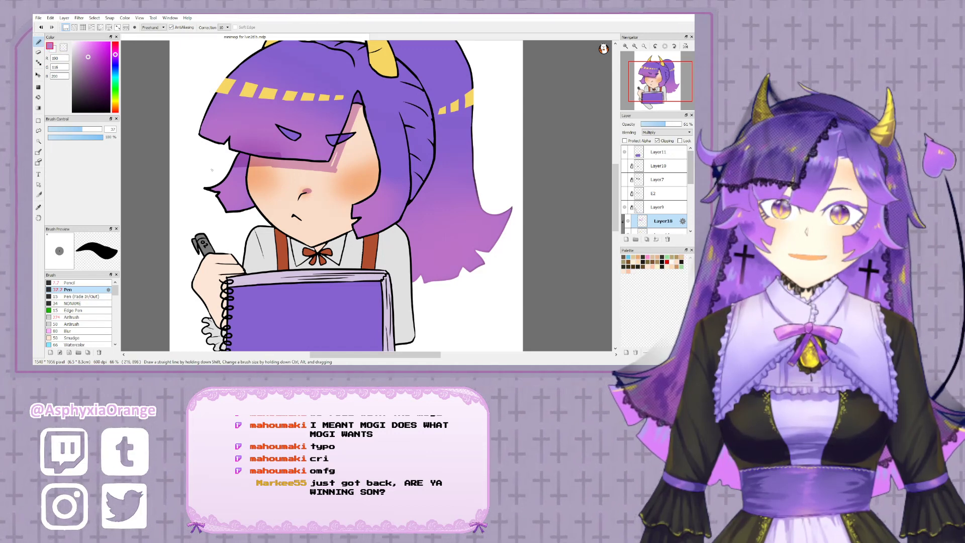
left_click_drag(234, 167, 286, 166)
mouse_move(341, 148)
left_mouse_down()
mouse_move(327, 165)
mouse_move(356, 140)
mouse_move(289, 208)
left_mouse_up()
key("z")
left_click(49, 46)
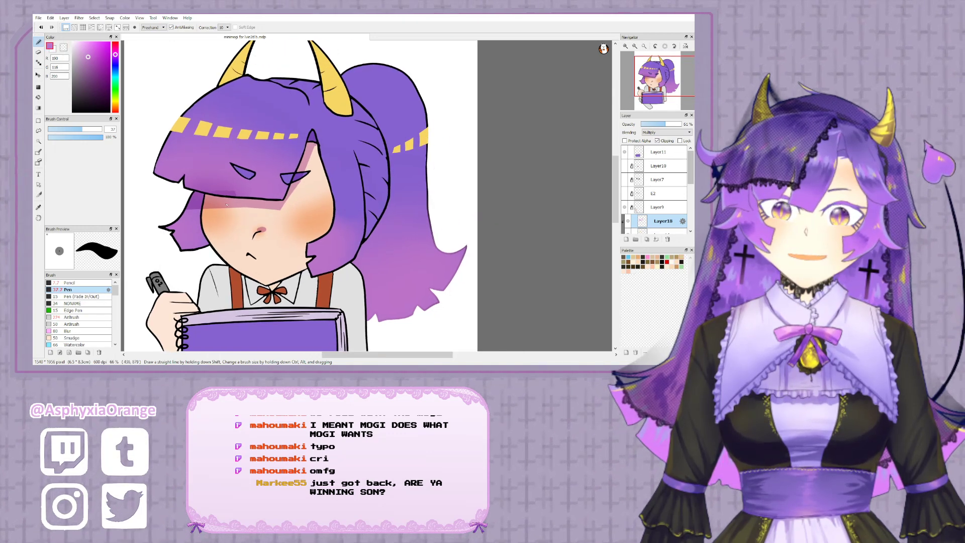
left_click(64, 47)
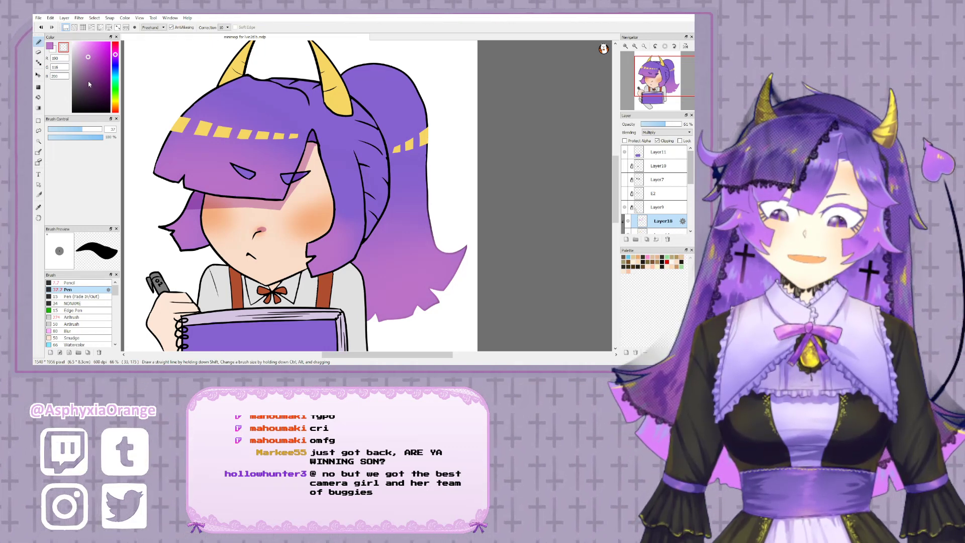
- Reduce the Pen size to about 21 and even out the lower edge of the fringe shadow across the face
left_click_drag(355, 232, 366, 195)
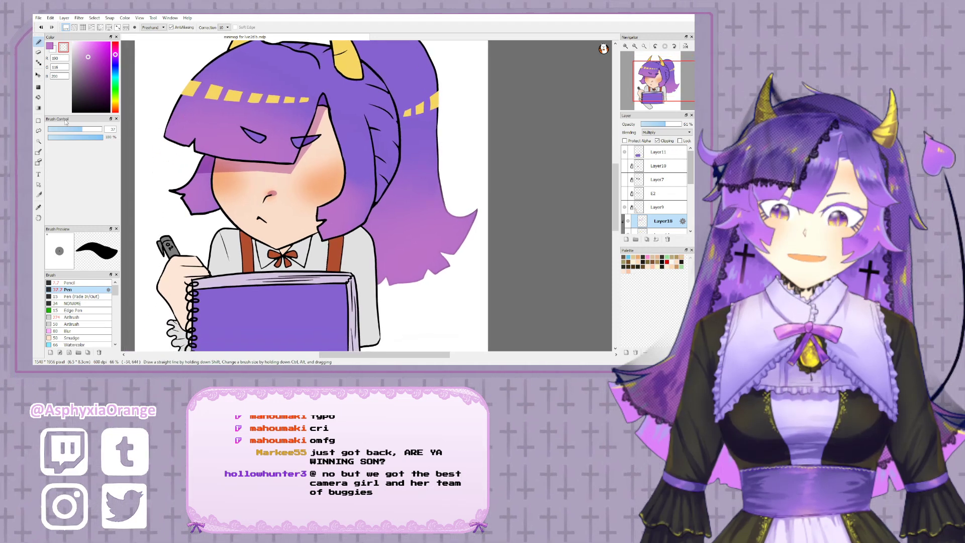
left_click(73, 129)
left_click_drag(73, 130, 71, 130)
left_click(49, 46)
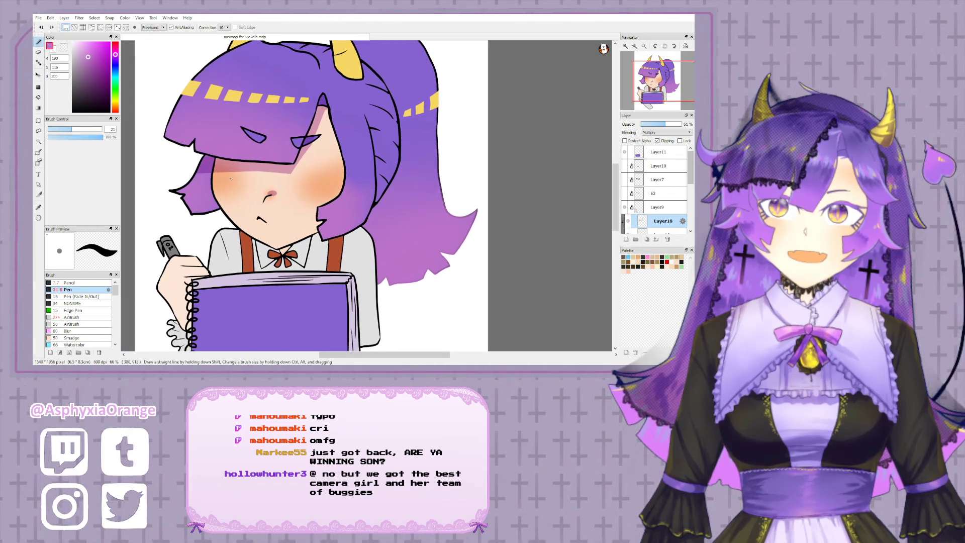
left_click_drag(198, 172, 291, 172)
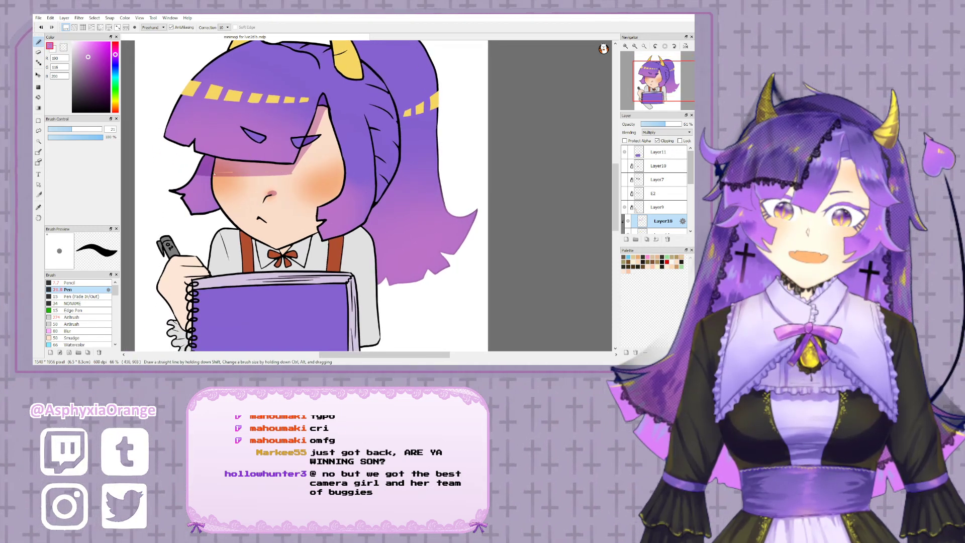
left_click(64, 47)
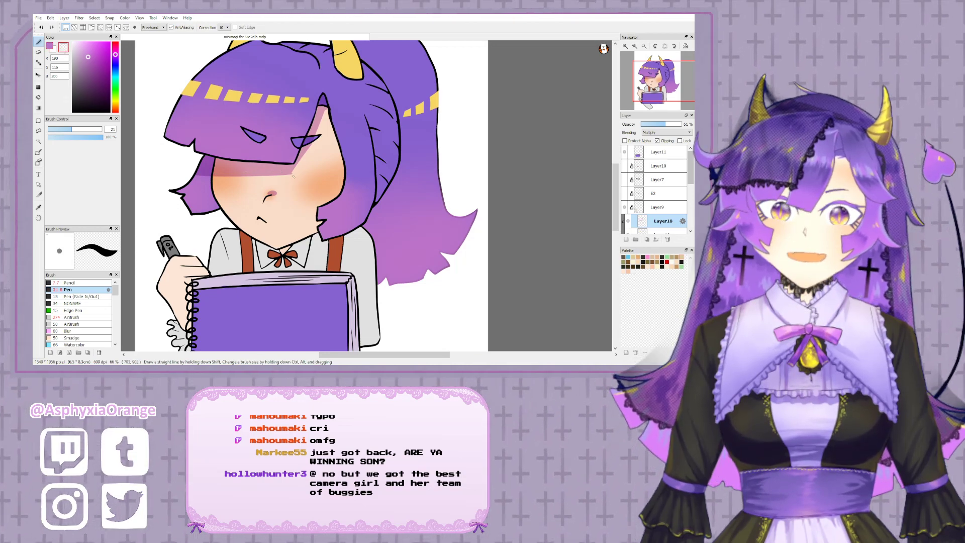
- Shade the side lock beneath the fringe and the outer edge of the fringe on Layer18
key("x")
left_click_drag(160, 195, 132, 227)
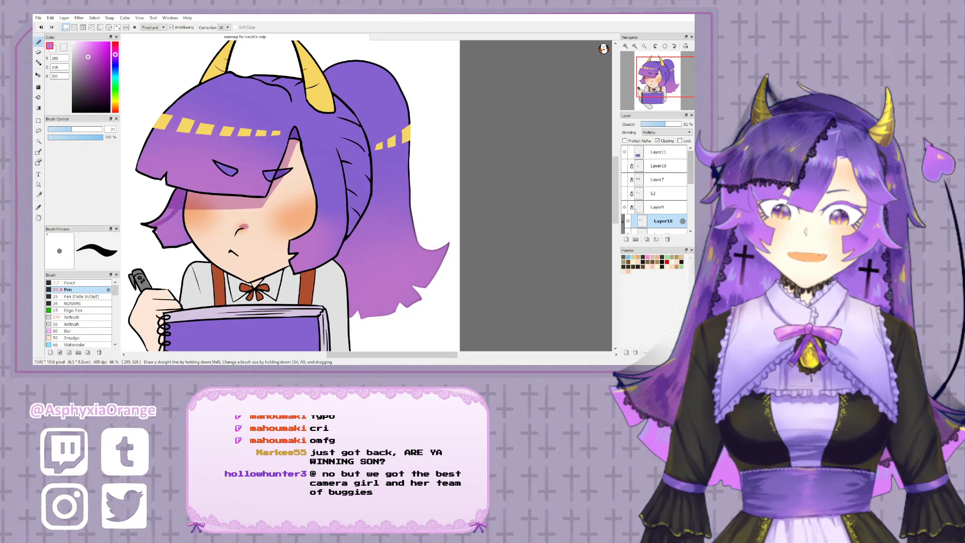
mouse_move(164, 226)
left_mouse_down()
mouse_move(173, 245)
mouse_move(181, 214)
mouse_move(187, 248)
left_mouse_up()
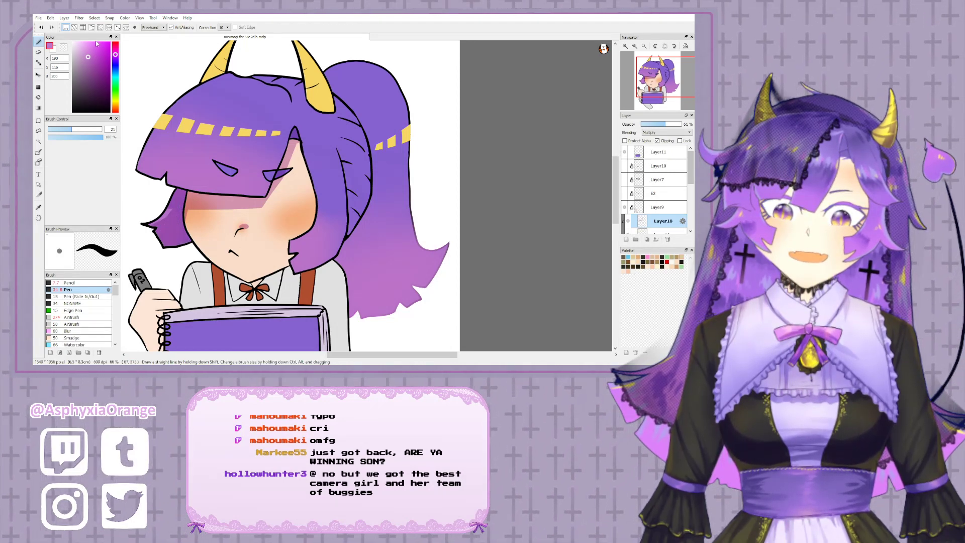
key("x")
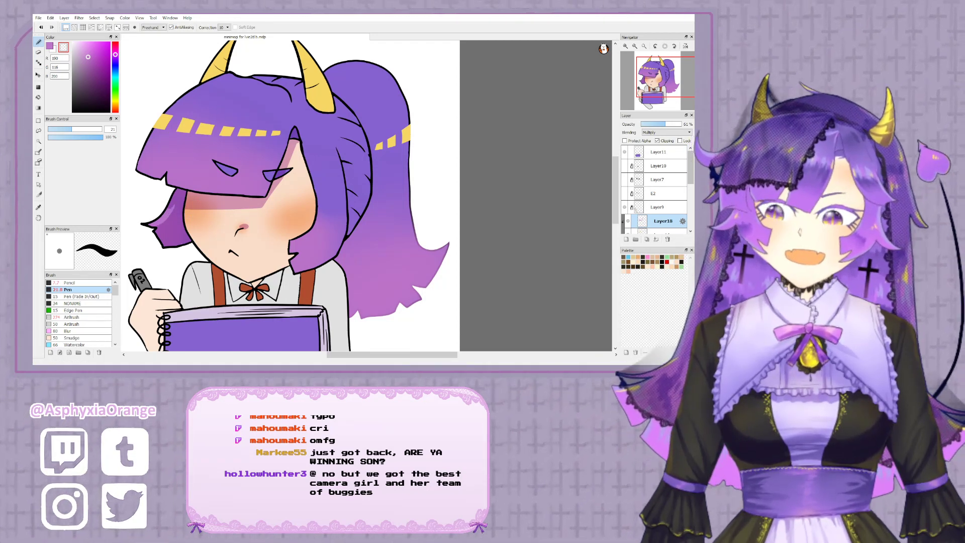
left_click(50, 48)
scroll(270, 150, "up", 1)
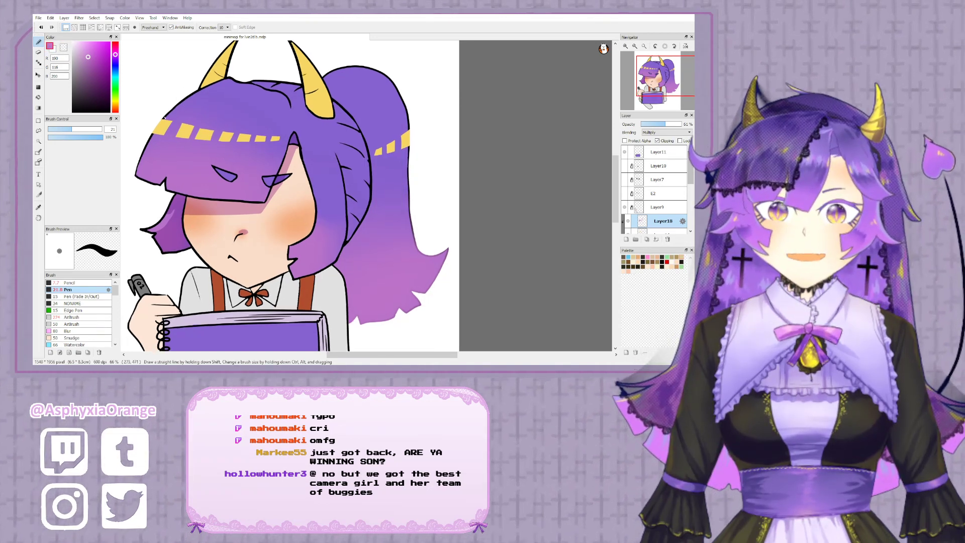
mouse_move(177, 108)
left_mouse_down()
mouse_move(214, 85)
mouse_move(154, 132)
left_mouse_up()
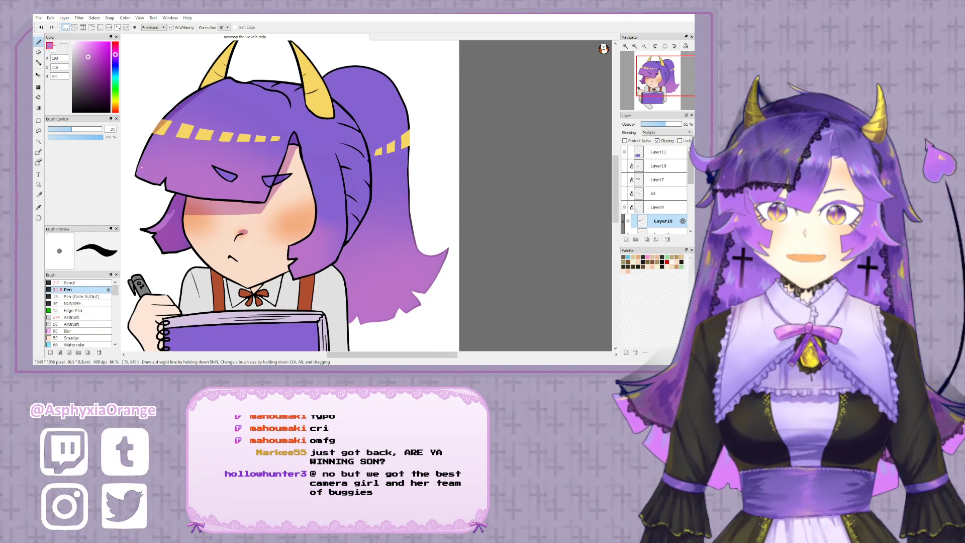
- Shade both horns on Layer18, undoing and repainting the strokes on the horn nearer the ponytail
left_click_drag(284, 117, 270, 144)
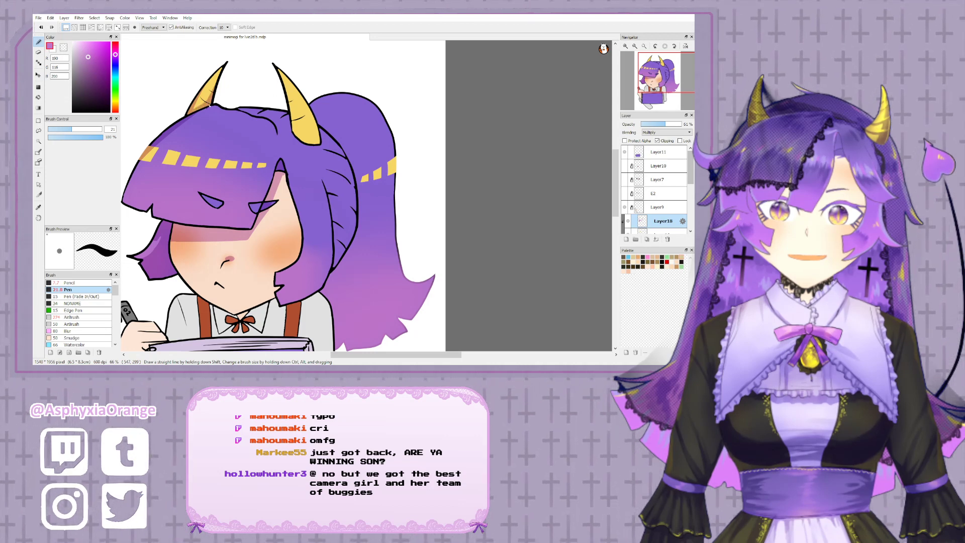
mouse_move(270, 85)
left_mouse_down()
mouse_move(217, 98)
mouse_move(252, 149)
left_mouse_up()
key("ctrl+z")
key("ctrl+z")
key("ctrl+z")
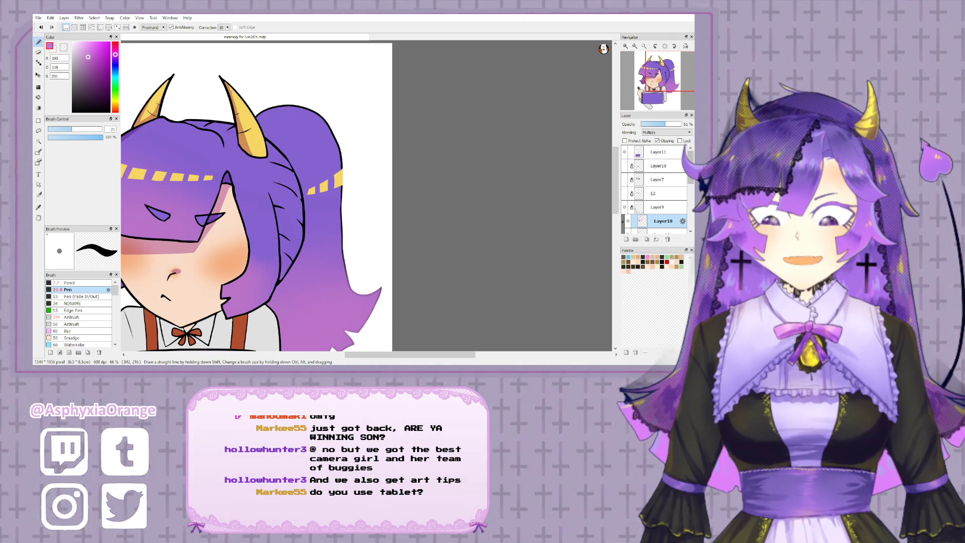
left_click_drag(229, 84, 266, 149)
left_click_drag(255, 115, 264, 151)
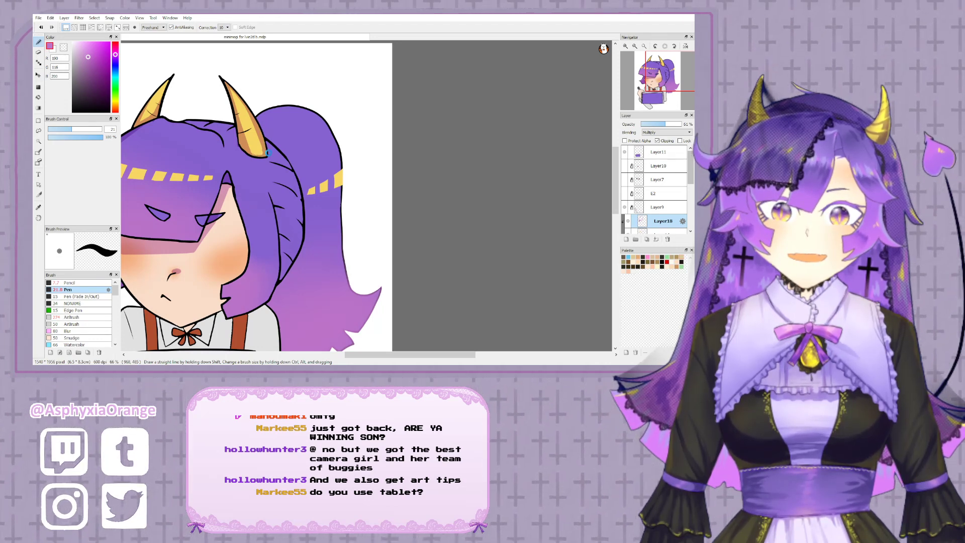
left_click_drag(268, 153, 303, 128)
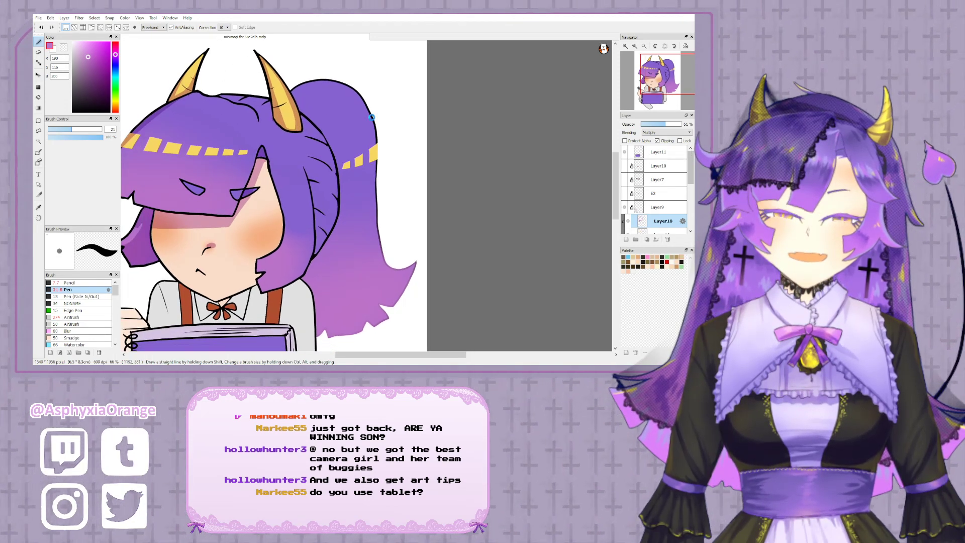
- Paint shadows on the hair section behind the face, following its inner contour and the curved strand lines
left_click_drag(372, 117, 314, 89)
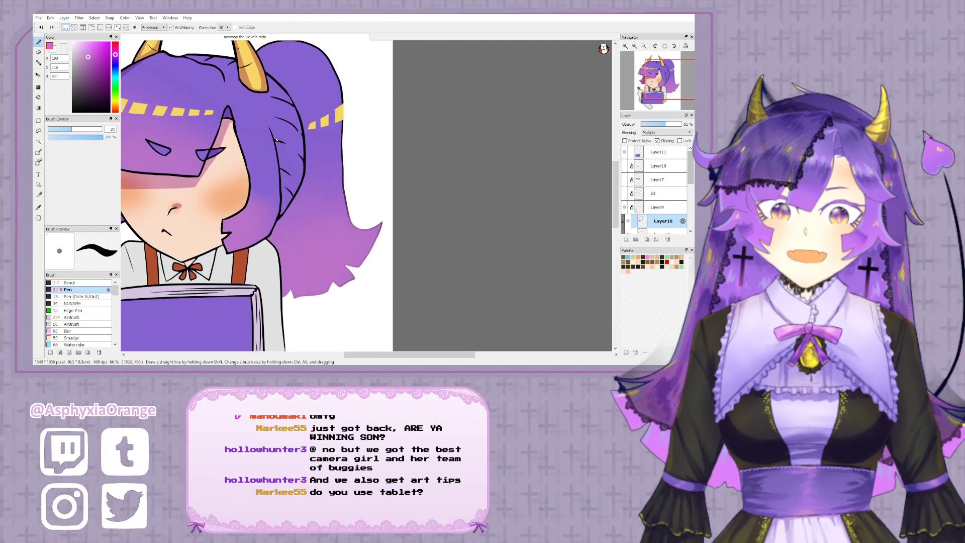
left_click_drag(271, 129, 285, 193)
key("ctrl+z")
mouse_move(270, 128)
left_mouse_down()
mouse_move(289, 207)
mouse_move(276, 141)
mouse_move(282, 211)
left_mouse_up()
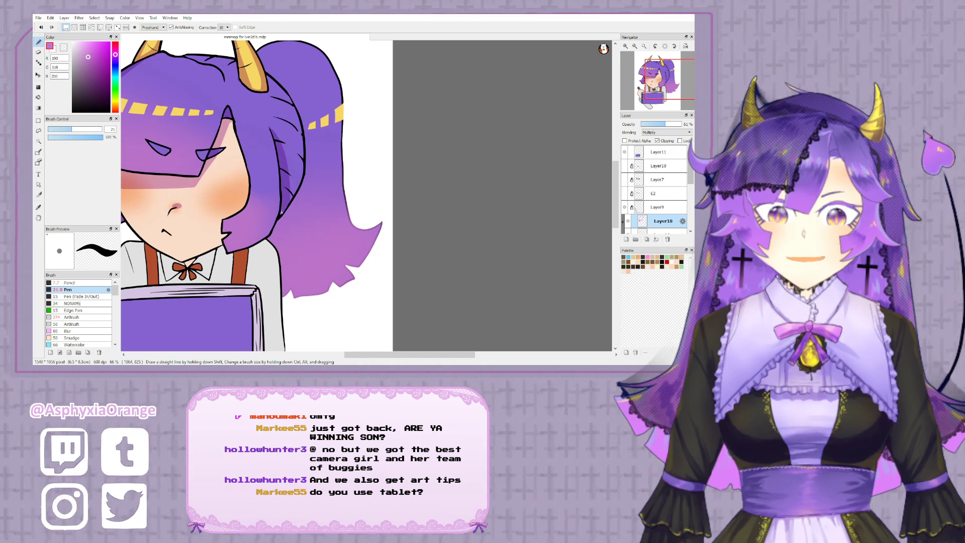
left_click_drag(327, 184, 360, 183)
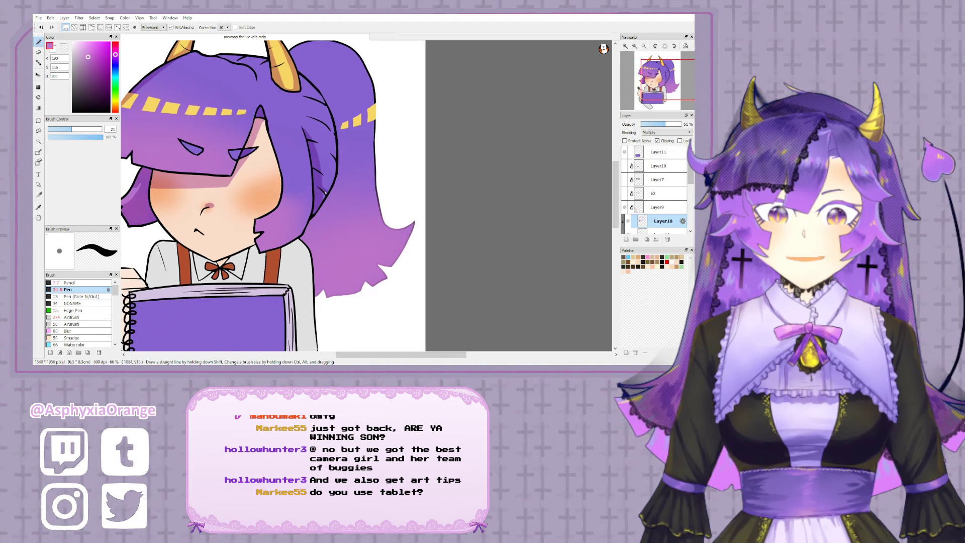
left_click_drag(322, 171, 329, 179)
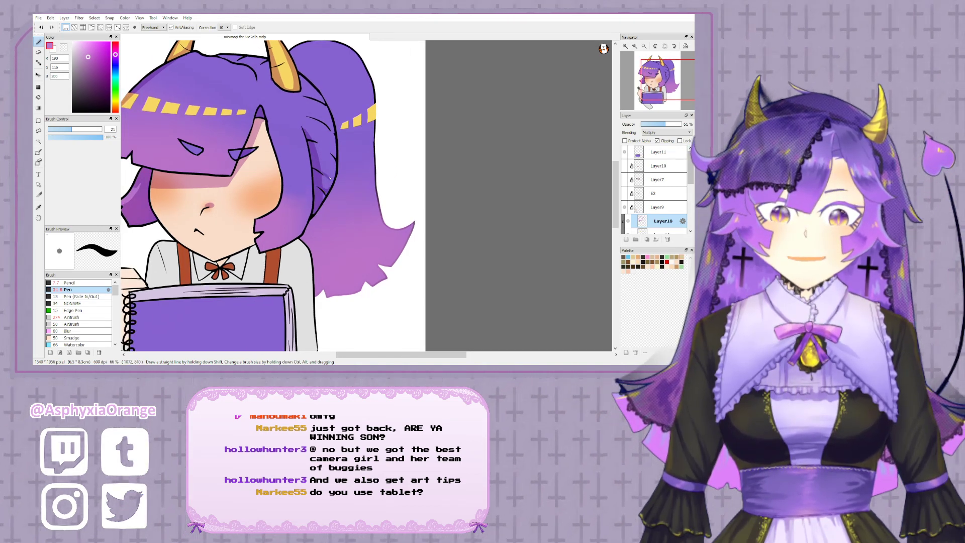
left_click_drag(314, 144, 330, 152)
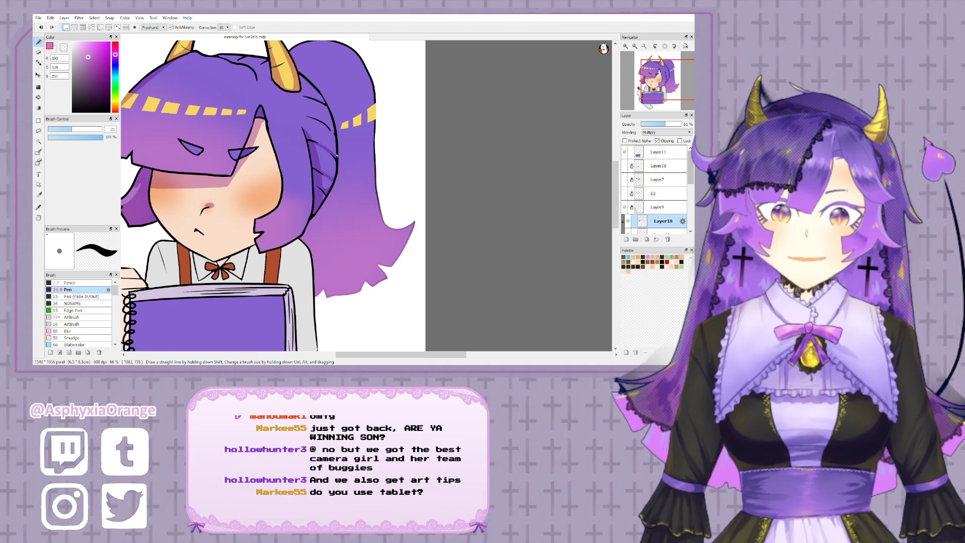
left_click_drag(318, 120, 331, 128)
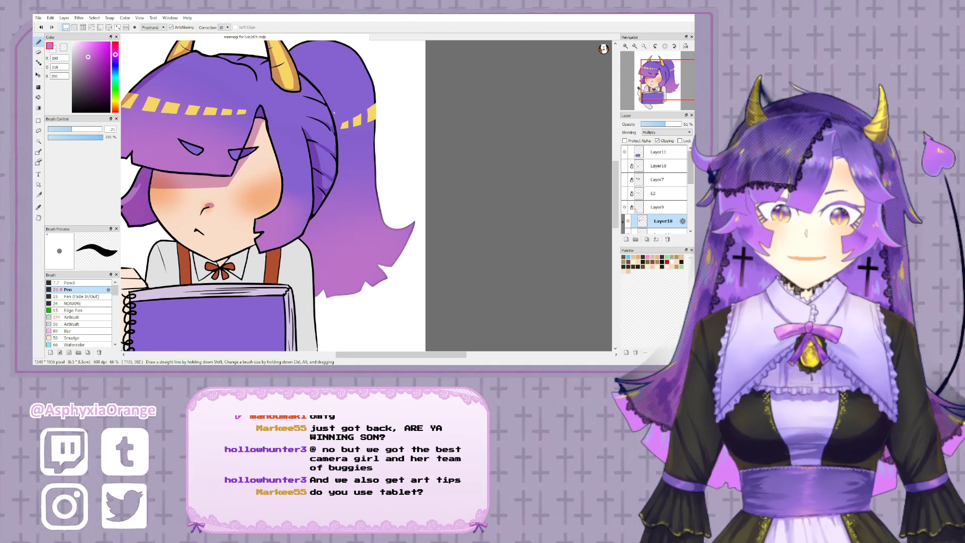
- Hide the Base layer, set the ponytail's Layer16 to Multiply, and move it above Layer15
left_click_drag(388, 85, 394, 68)
left_click_drag(396, 134, 319, 157)
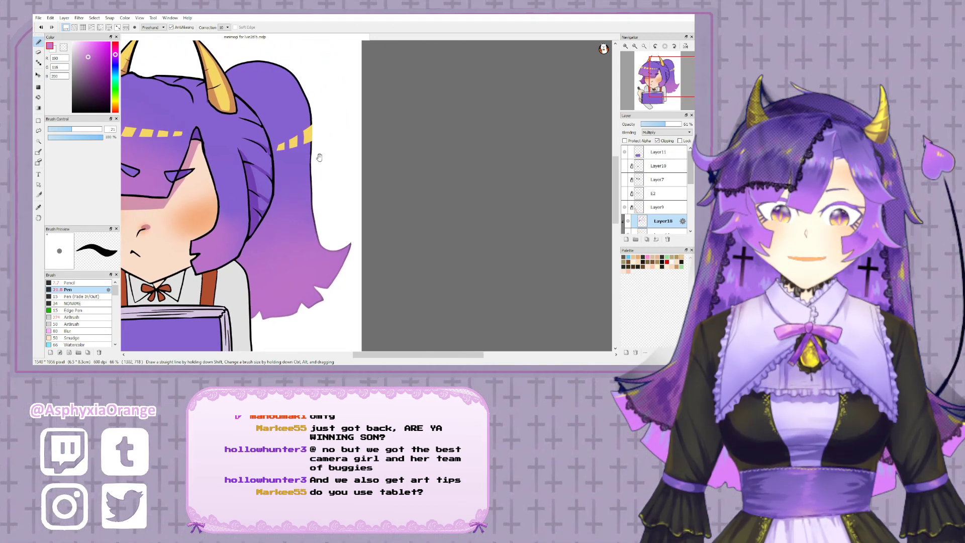
left_click_drag(286, 93, 305, 106)
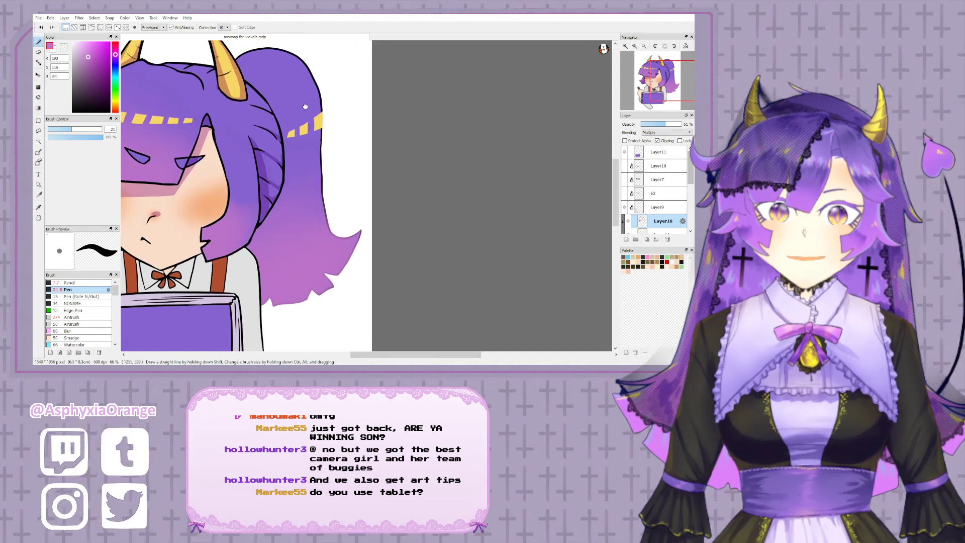
left_click_drag(492, 190, 559, 183)
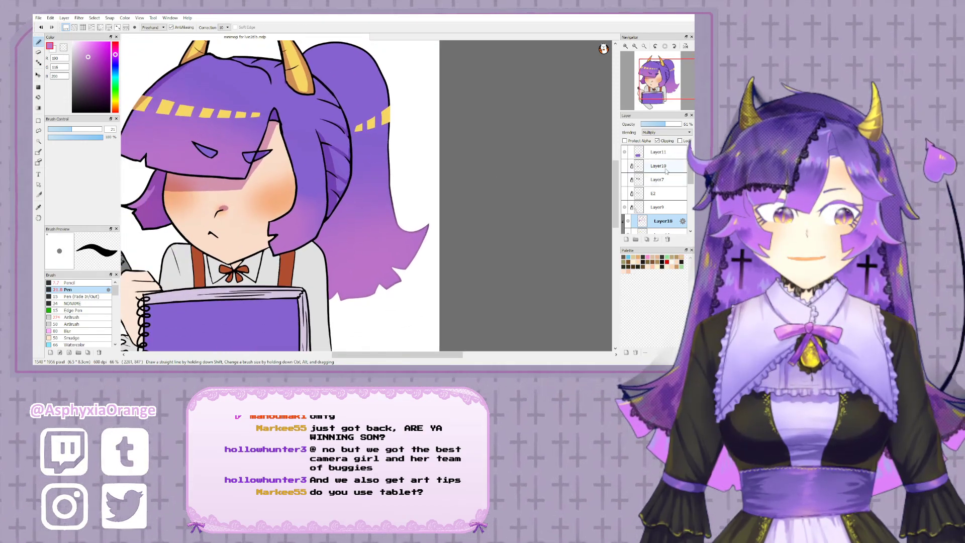
left_click_drag(690, 169, 689, 213)
left_click(624, 195)
left_click(651, 213)
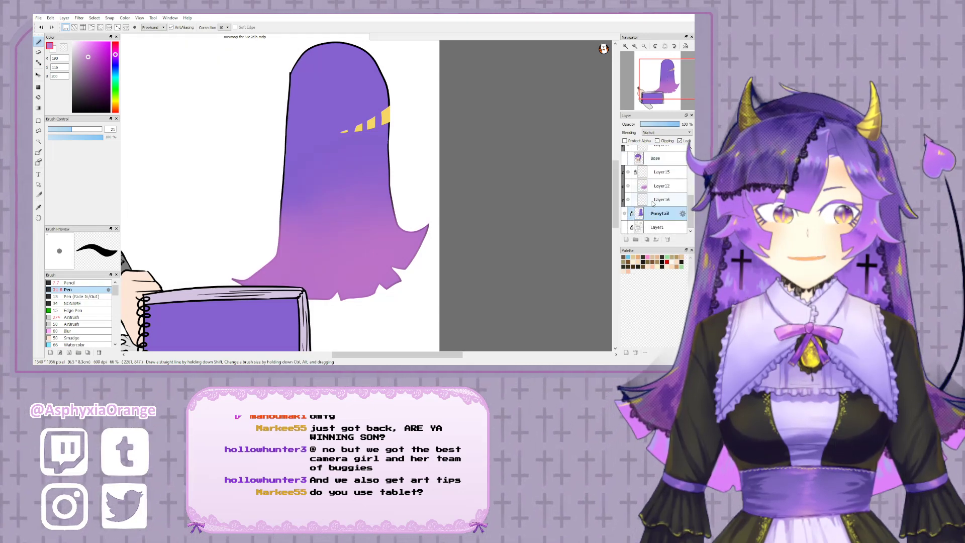
left_click(653, 201)
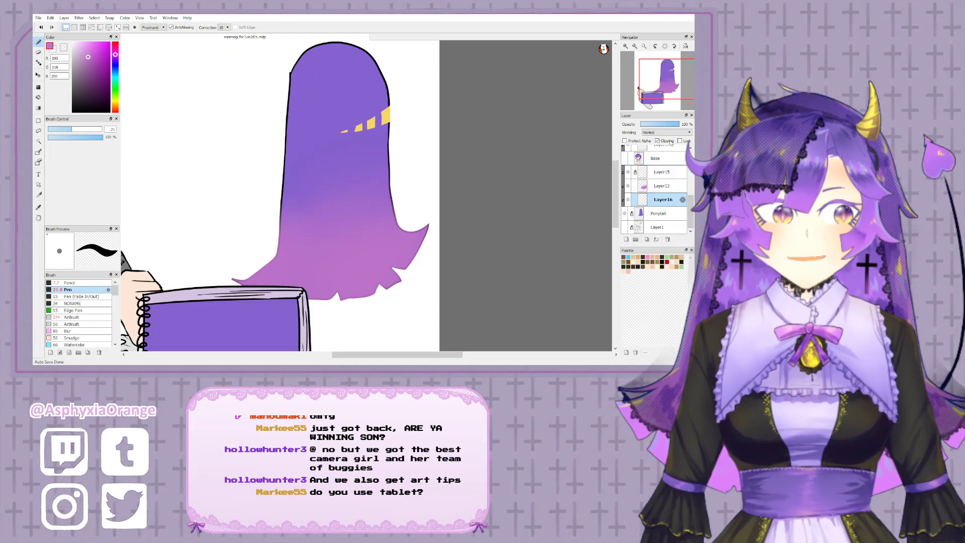
left_click(659, 134)
left_click(657, 144)
left_click_drag(496, 169, 486, 171)
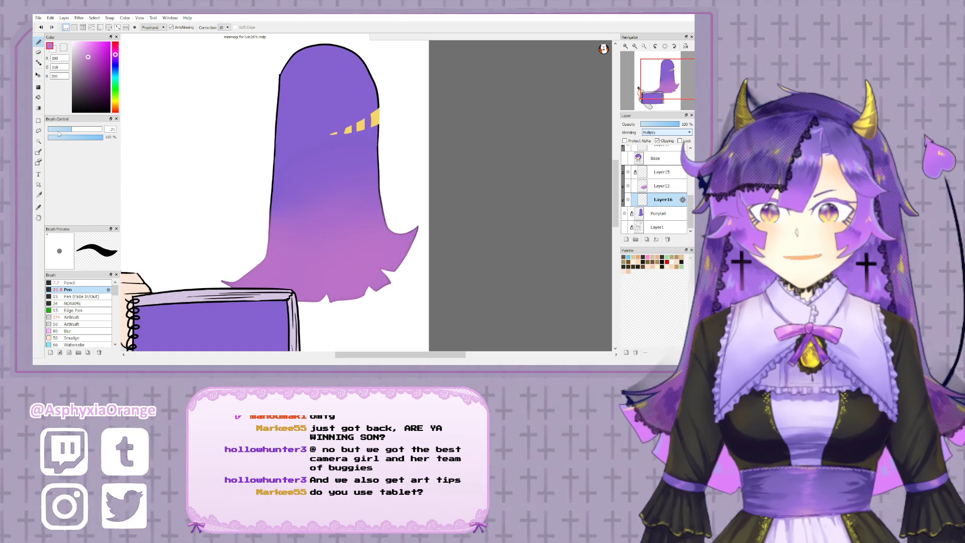
left_click_drag(81, 130, 91, 130)
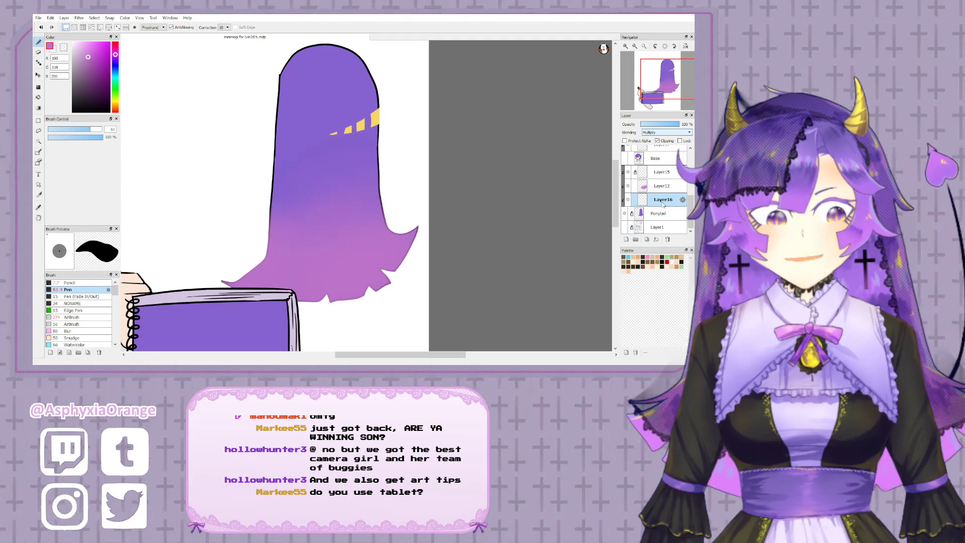
left_click_drag(663, 204, 662, 168)
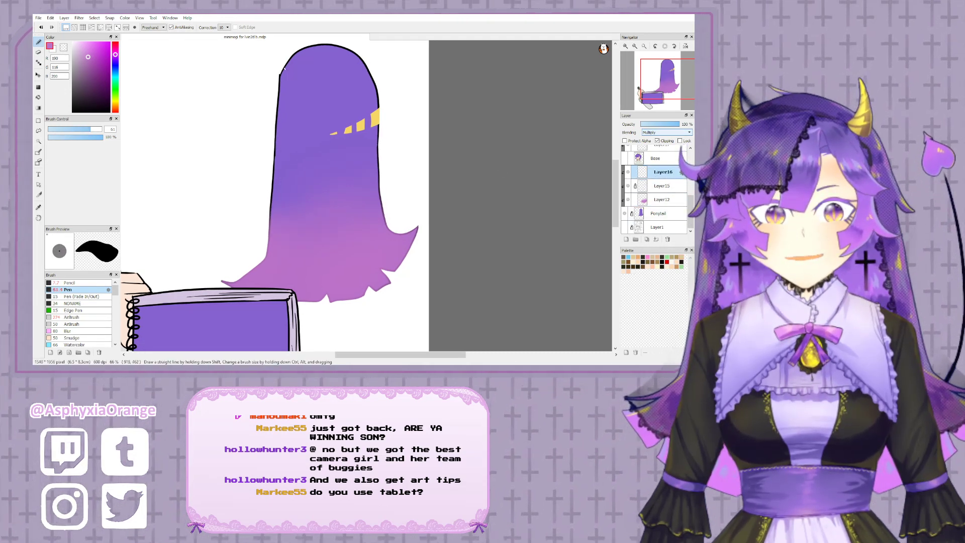
- Outline a curved shadow along the ponytail on Layer16 and fill it down to the ragged tips
mouse_move(305, 50)
left_mouse_down()
mouse_move(339, 64)
mouse_move(338, 190)
mouse_move(360, 243)
mouse_move(381, 257)
left_mouse_up()
left_click_drag(352, 227, 398, 271)
mouse_move(343, 149)
left_mouse_down()
mouse_move(405, 264)
mouse_move(414, 245)
left_mouse_up()
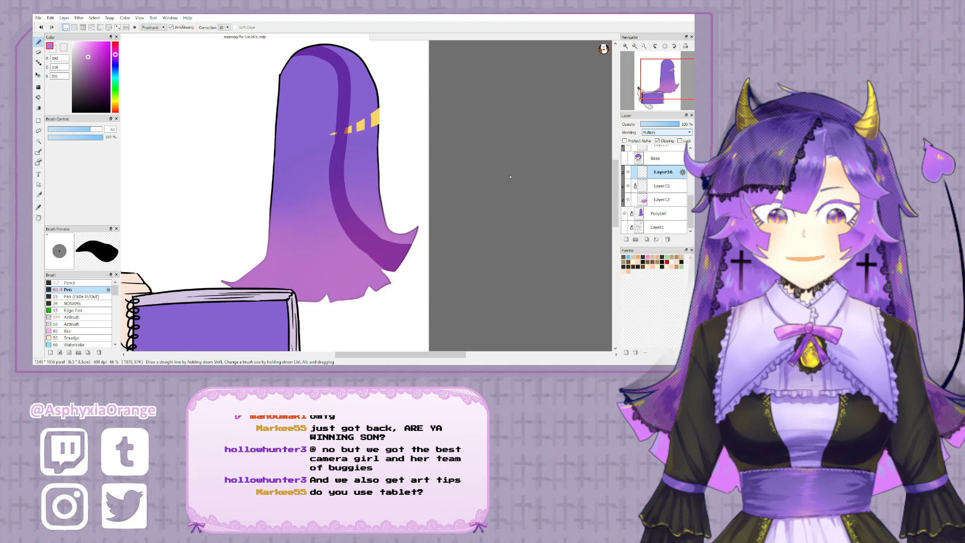
left_click(38, 97)
left_click(316, 160)
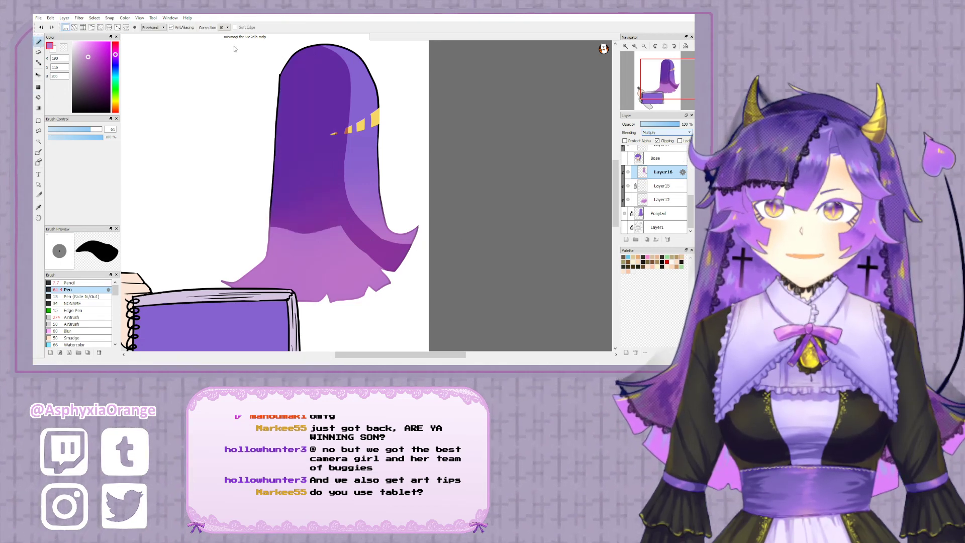
mouse_move(272, 218)
left_mouse_down()
mouse_move(244, 282)
mouse_move(286, 244)
mouse_move(296, 289)
mouse_move(262, 279)
left_mouse_up()
mouse_move(297, 251)
left_mouse_down()
mouse_move(312, 302)
mouse_move(344, 232)
mouse_move(333, 300)
left_mouse_up()
left_click_drag(331, 230, 326, 237)
mouse_move(324, 305)
left_mouse_down()
mouse_move(351, 231)
mouse_move(387, 281)
mouse_move(377, 269)
left_mouse_up()
- Reduce the Pen size to about 20 and erase light streaks from the ponytail shadow at the tips and lower inner edge
left_click(64, 48)
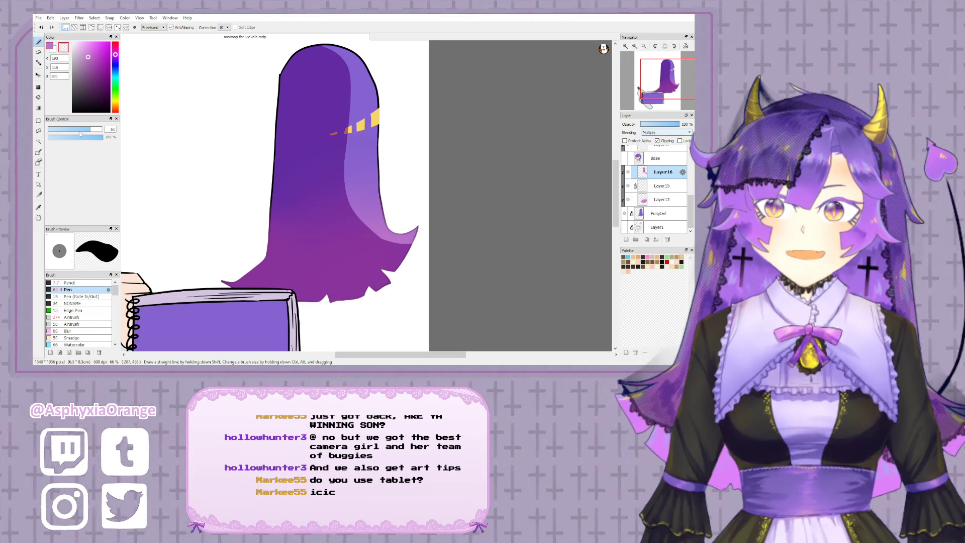
left_click_drag(78, 130, 70, 130)
left_click_drag(369, 246, 406, 257)
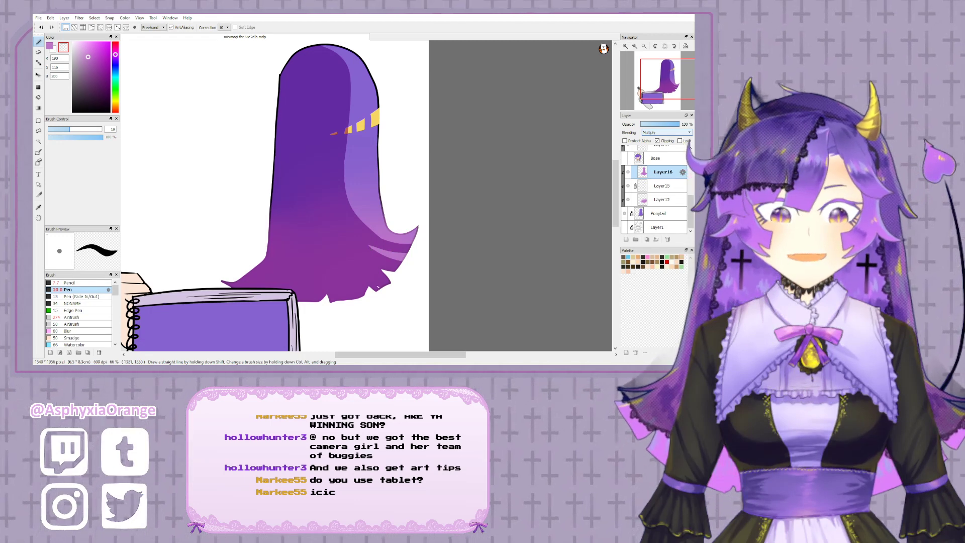
mouse_move(372, 272)
left_mouse_down()
mouse_move(384, 286)
mouse_move(356, 260)
left_mouse_up()
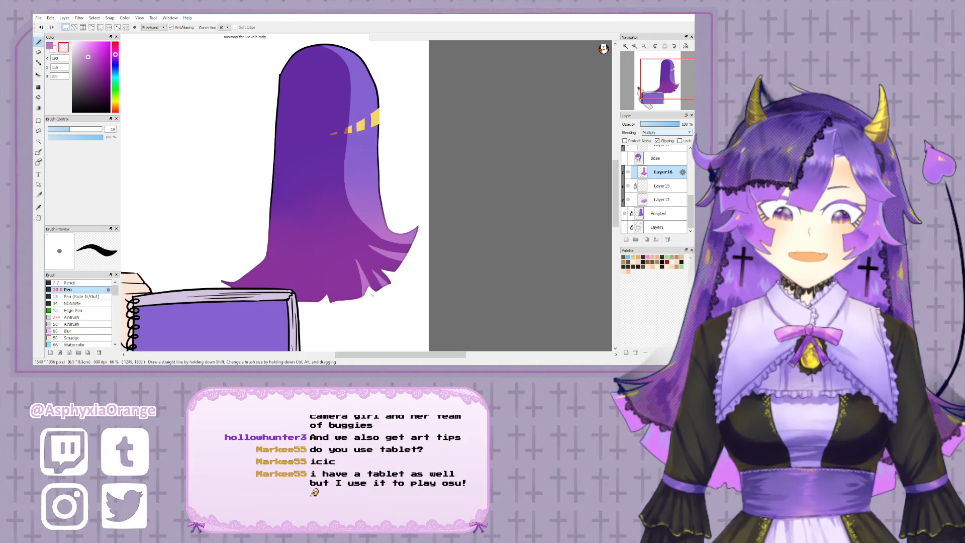
mouse_move(436, 209)
left_mouse_down()
mouse_move(469, 211)
mouse_move(480, 236)
left_mouse_up()
mouse_move(317, 215)
left_mouse_down()
mouse_move(319, 291)
mouse_move(318, 247)
mouse_move(316, 281)
left_mouse_up()
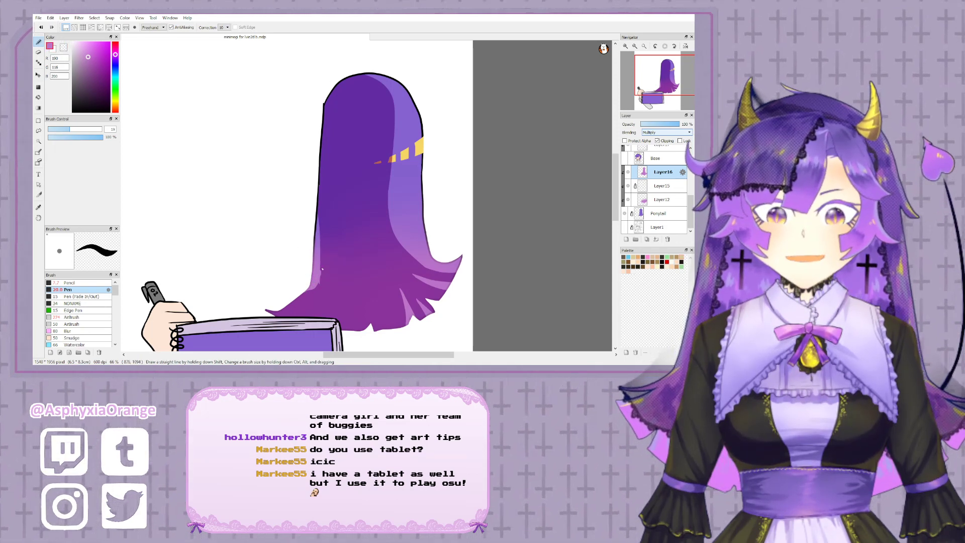
mouse_move(468, 154)
left_mouse_down()
mouse_move(526, 74)
mouse_move(519, 113)
left_mouse_up()
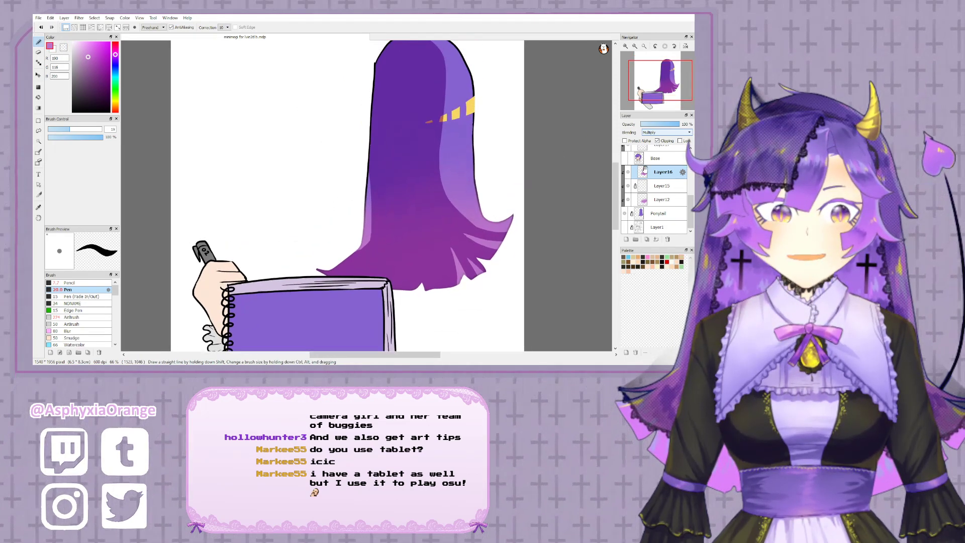
- Show the Base layer again and hide the notebook layer Layer11 to expose the shirt and arm
left_click(625, 158)
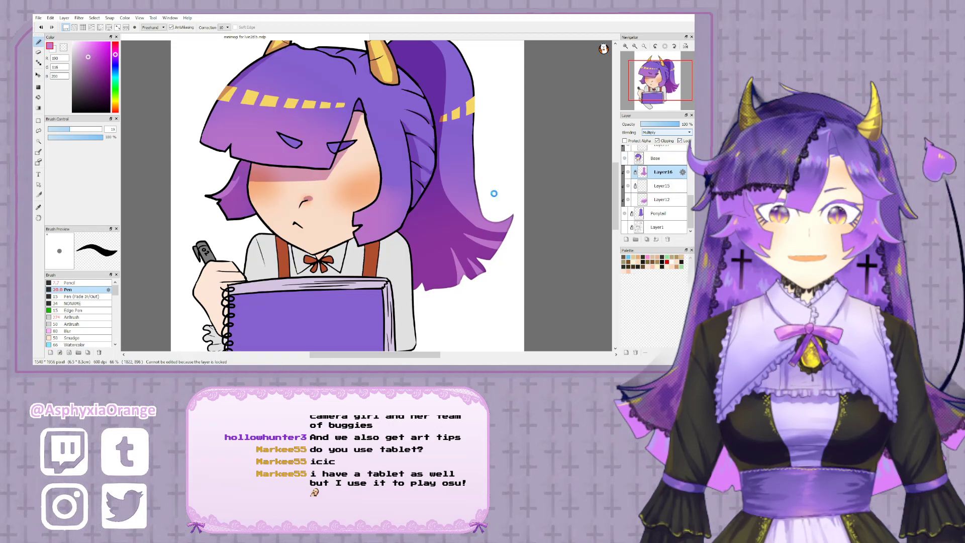
left_click_drag(688, 215, 685, 165)
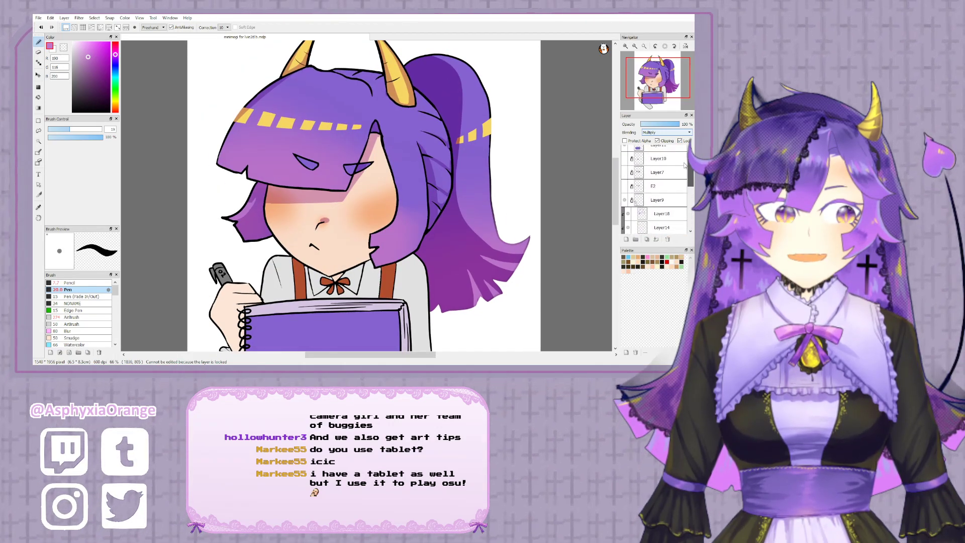
left_click(628, 204)
left_click_drag(492, 252, 551, 164)
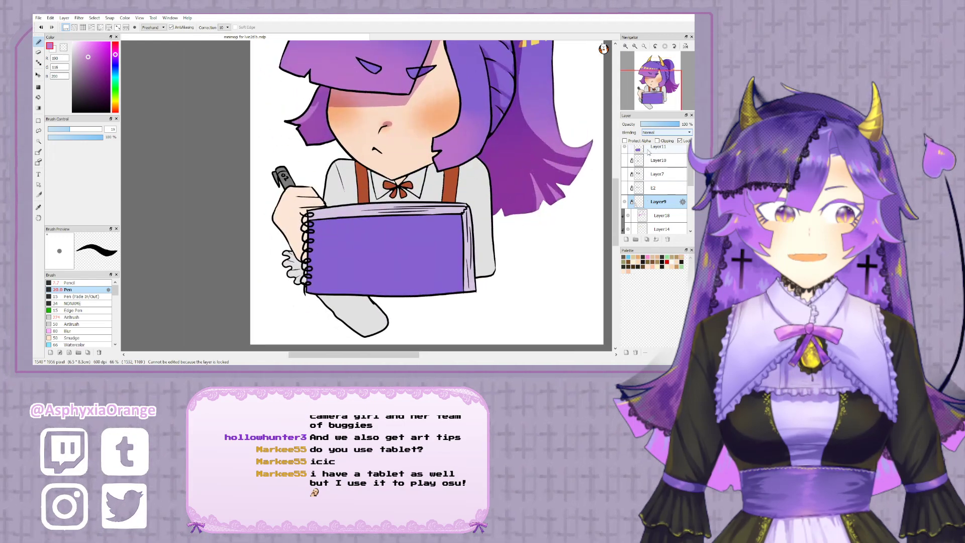
left_click(625, 147)
- Add a new Multiply layer above Layer9 and turn on clipping for it
left_click_drag(554, 215, 533, 218)
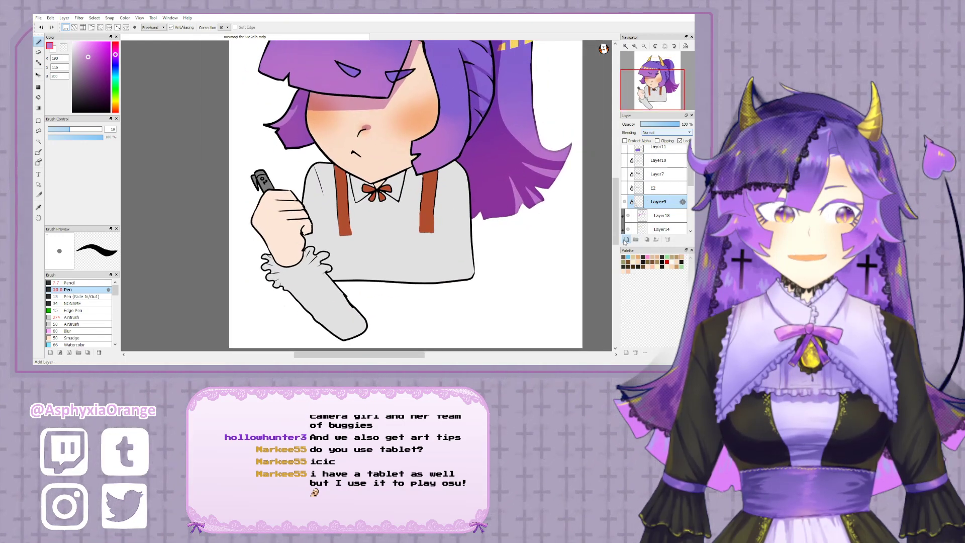
left_click(626, 239)
left_click(657, 141)
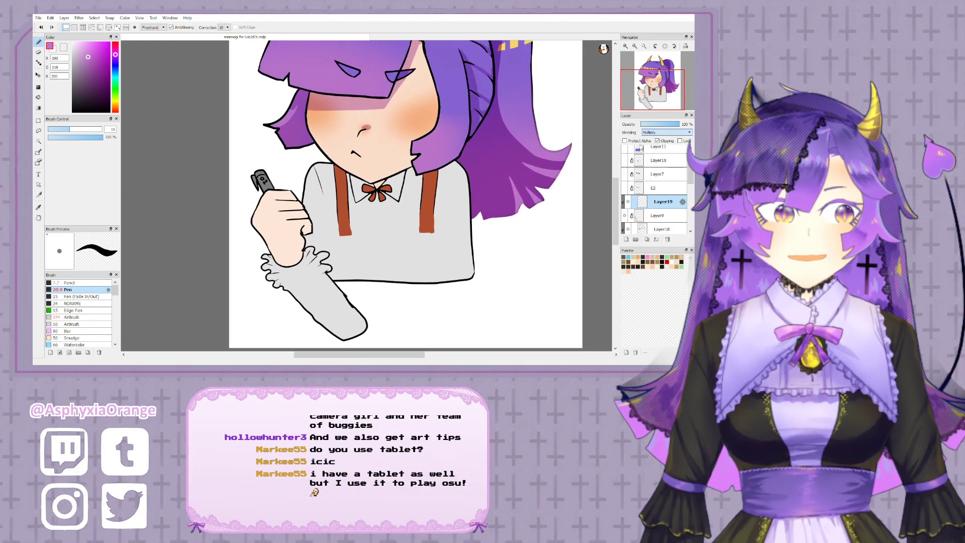
- Outline a shadow on the fist on Layer19, enlarge the Pen, and fill the palm and forearm sleeve shadow
mouse_move(301, 232)
left_mouse_down()
mouse_move(300, 211)
mouse_move(274, 219)
mouse_move(279, 243)
left_mouse_up()
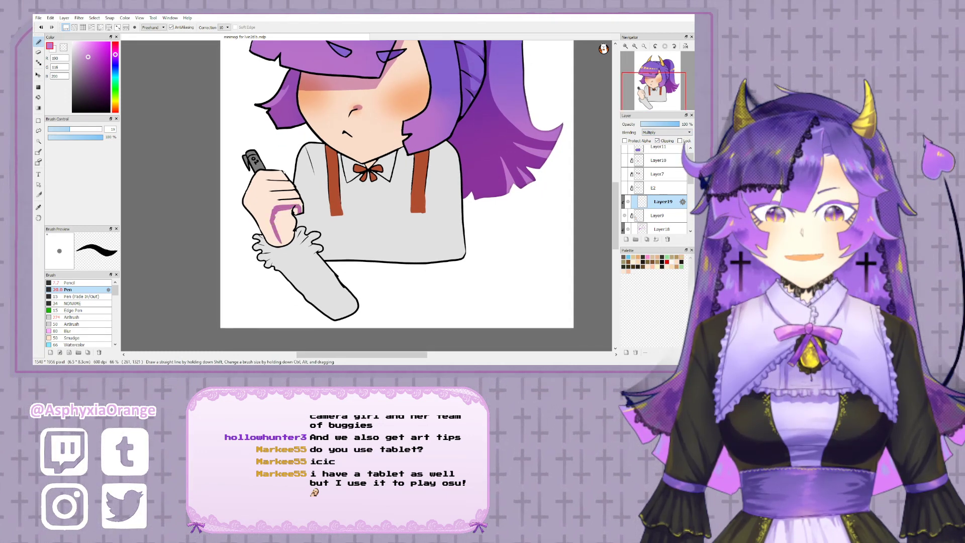
left_click_drag(80, 129, 88, 129)
mouse_move(296, 210)
left_mouse_down()
mouse_move(282, 231)
mouse_move(291, 260)
mouse_move(324, 302)
mouse_move(345, 304)
mouse_move(314, 236)
mouse_move(302, 235)
left_mouse_up()
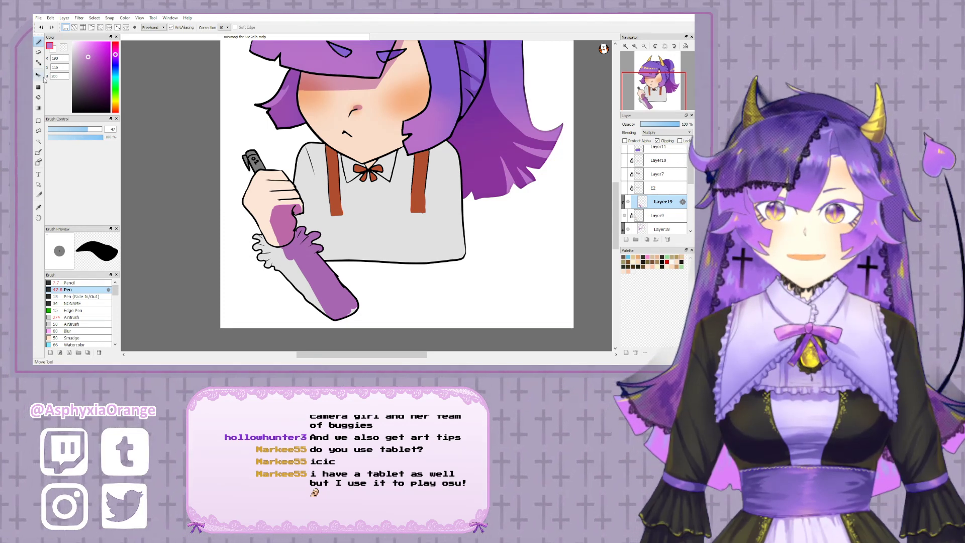
- Reduce the Pen size to about 18 and paint shadow streaks on the ruffled cuff and along the sleeve's lower edge
left_click_drag(72, 132, 67, 131)
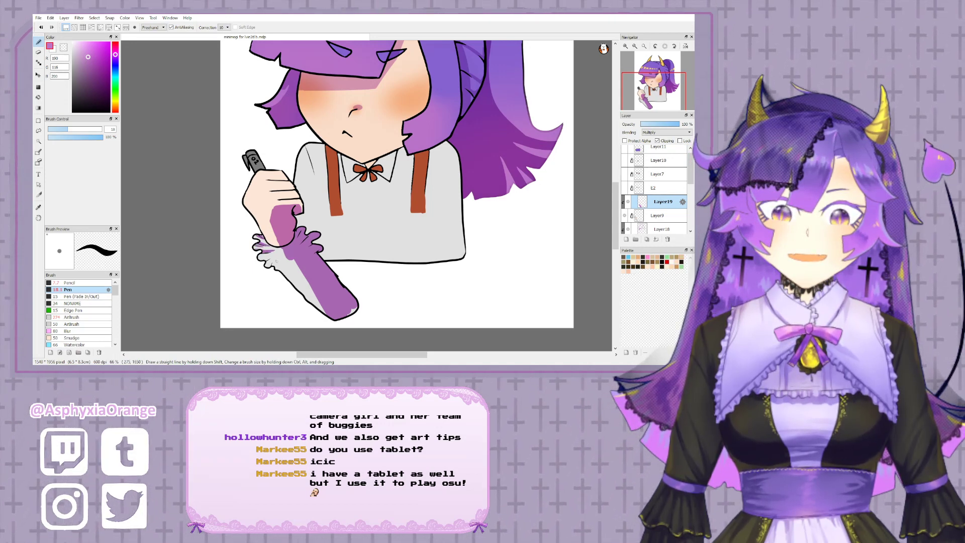
left_click_drag(267, 258, 271, 262)
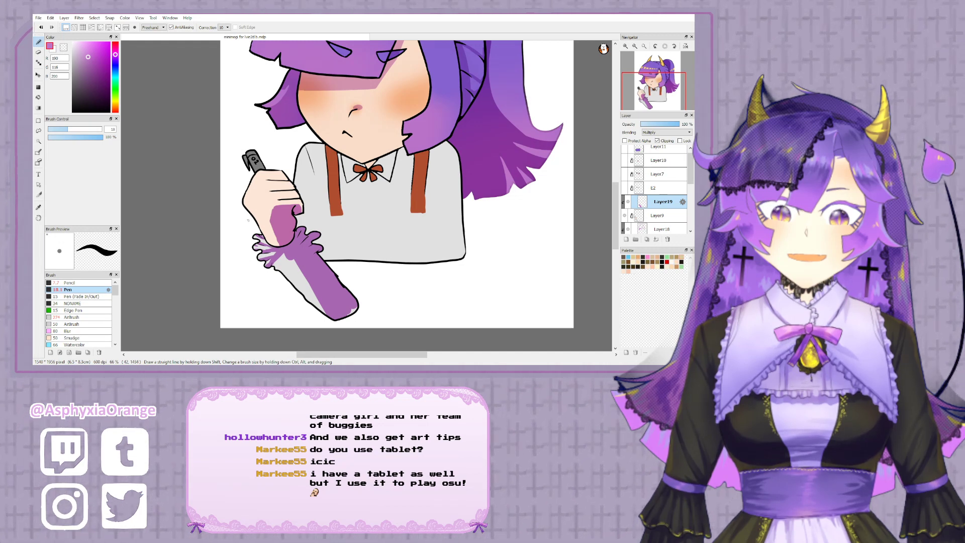
left_click_drag(281, 255, 323, 305)
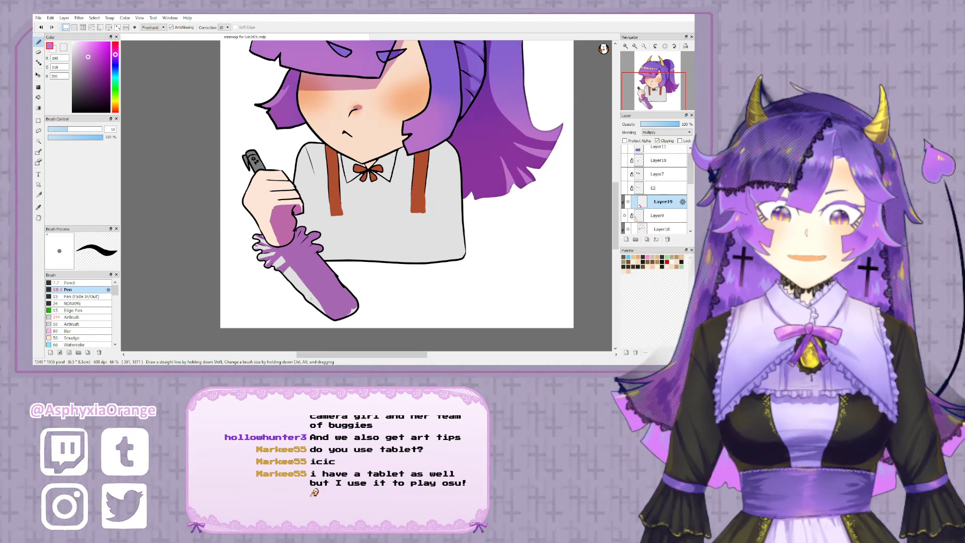
left_click_drag(307, 297, 300, 275)
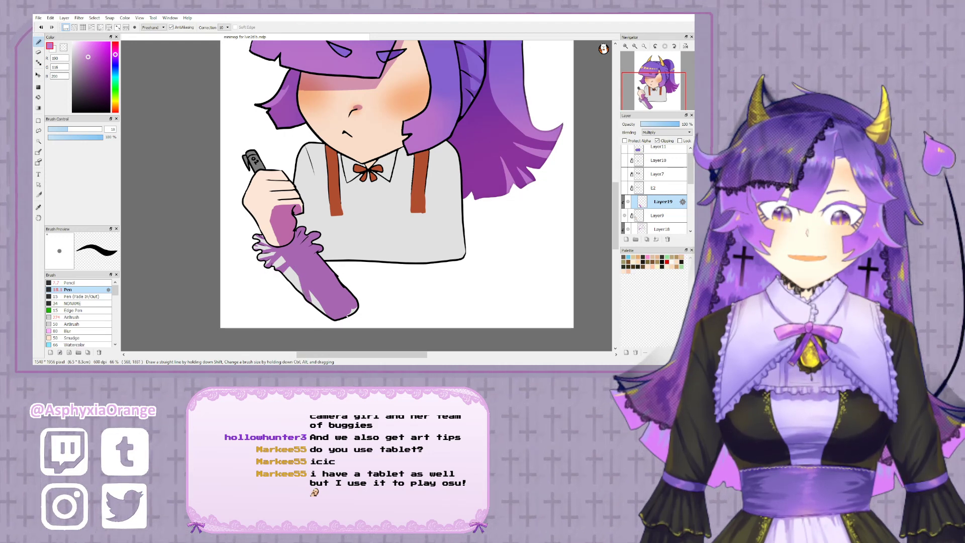
- Paint purple shadows under the finger creases, on the thumb and along the outer edge of the fist
left_click_drag(249, 137, 240, 146)
left_click(63, 48)
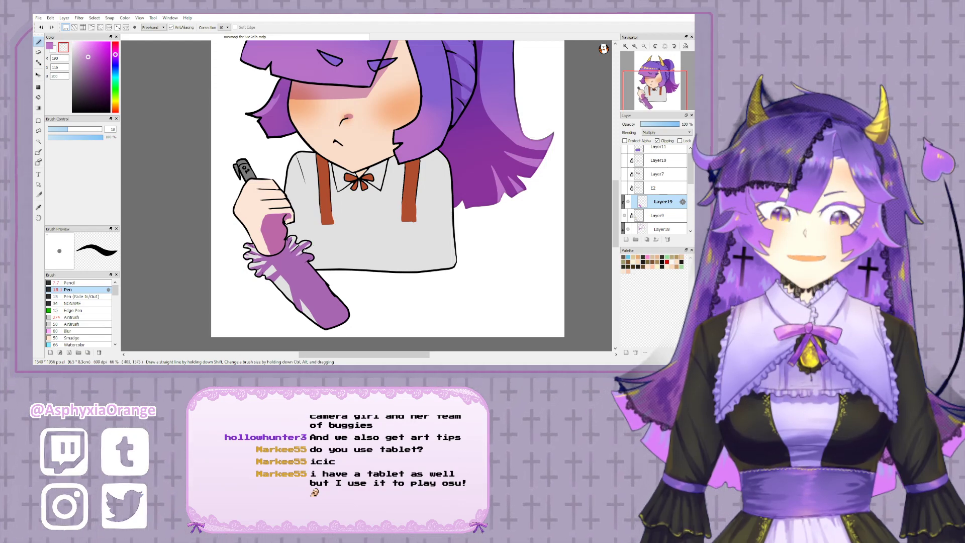
left_click_drag(312, 255, 330, 276)
key("ctrl+plus")
key("ctrl+plus")
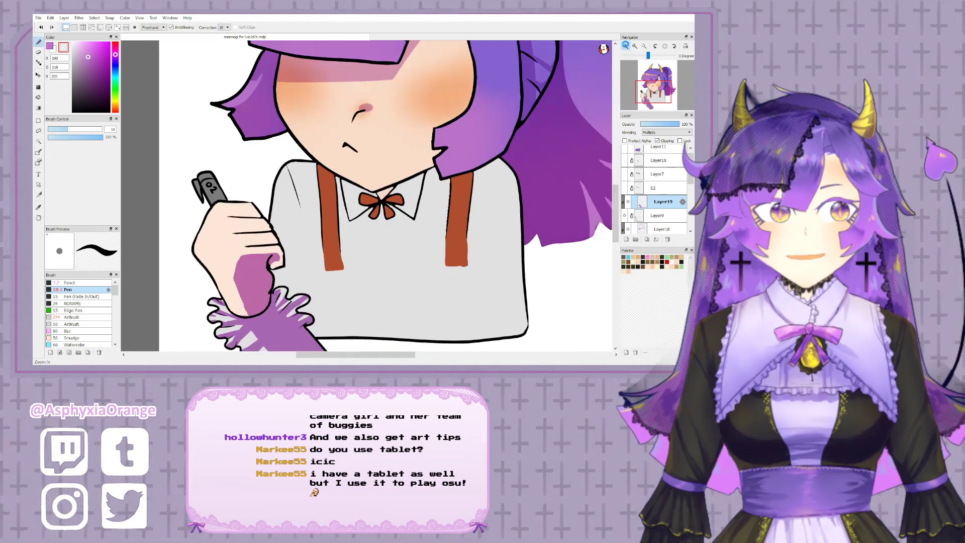
left_click_drag(307, 120, 405, 128)
left_click(49, 46)
left_click_drag(291, 173, 284, 127)
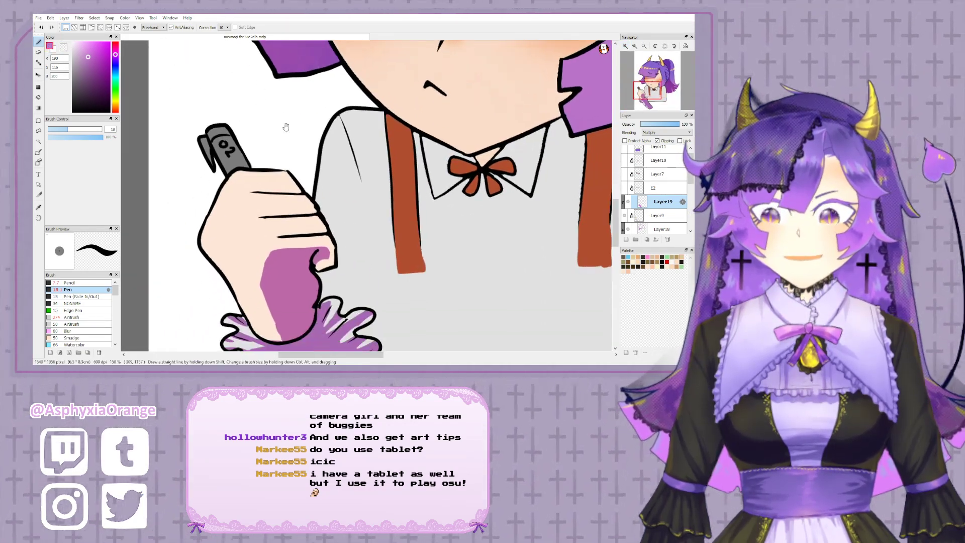
mouse_move(250, 190)
left_mouse_down()
mouse_move(307, 193)
mouse_move(234, 182)
mouse_move(257, 179)
mouse_move(241, 201)
mouse_move(272, 202)
mouse_move(225, 202)
mouse_move(279, 173)
left_mouse_up()
mouse_move(171, 211)
left_mouse_down()
mouse_move(198, 255)
mouse_move(171, 186)
left_mouse_up()
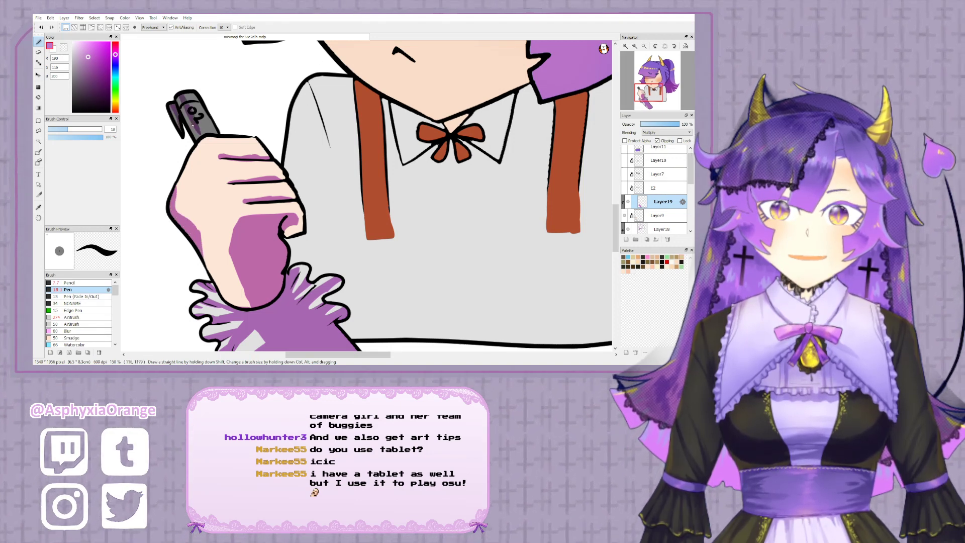
- Shade the clip and barrel of the pen held in the fist
left_click_drag(181, 107, 177, 101)
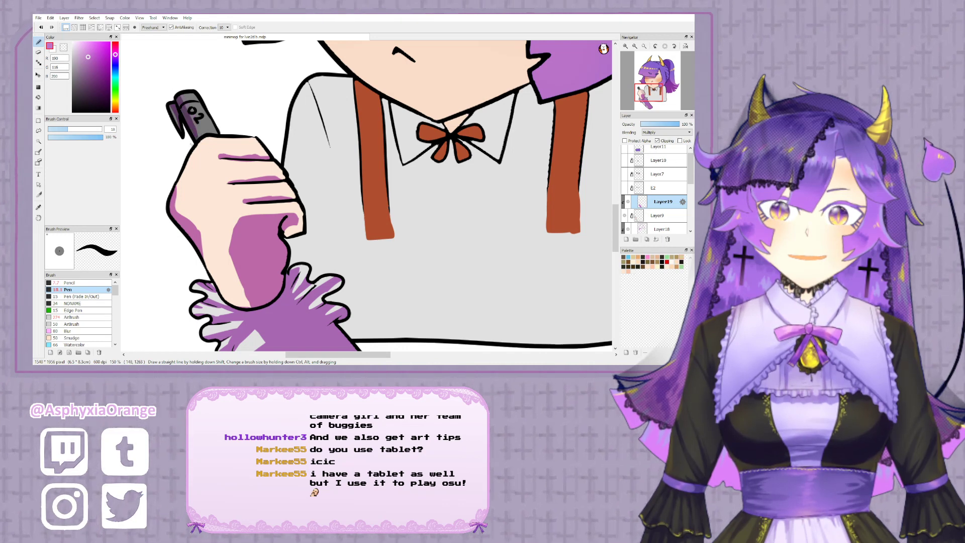
left_click_drag(217, 129, 219, 133)
left_click_drag(193, 96, 207, 135)
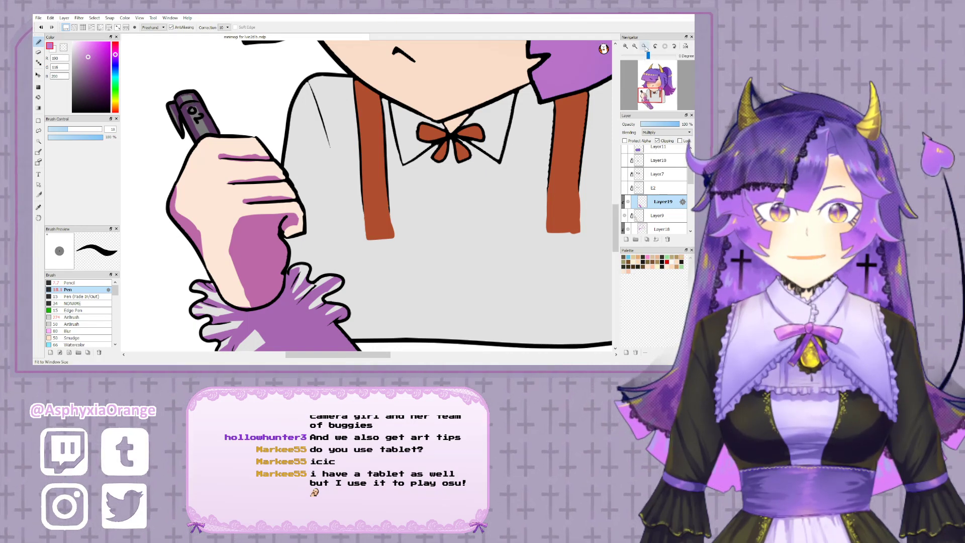
scroll(513, 54, "down", 4)
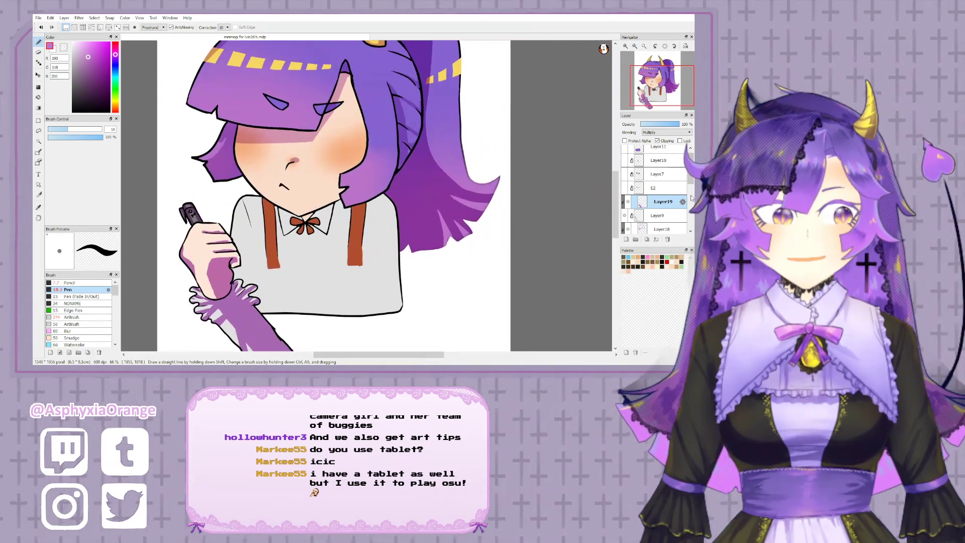
scroll(692, 160, "down", 5)
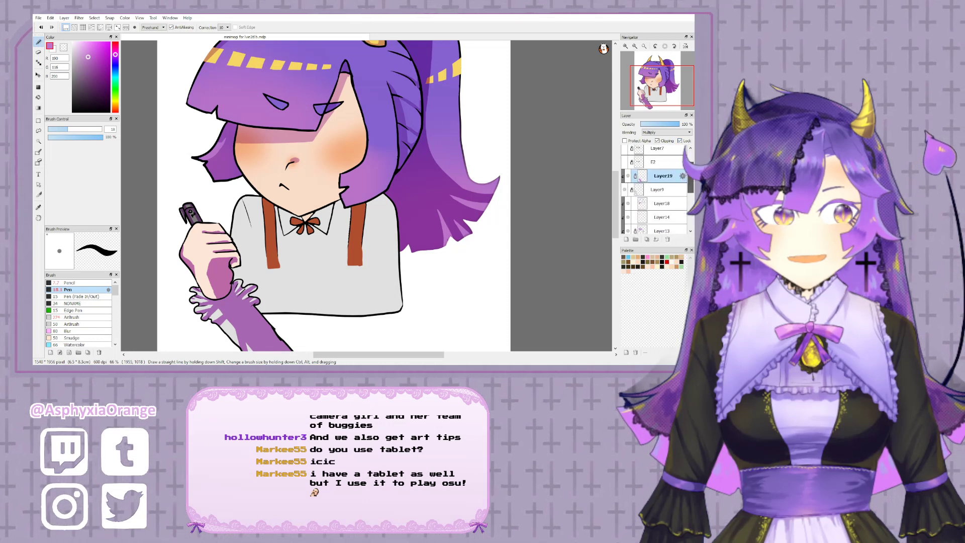
left_click(662, 199)
left_click_drag(351, 201, 366, 180)
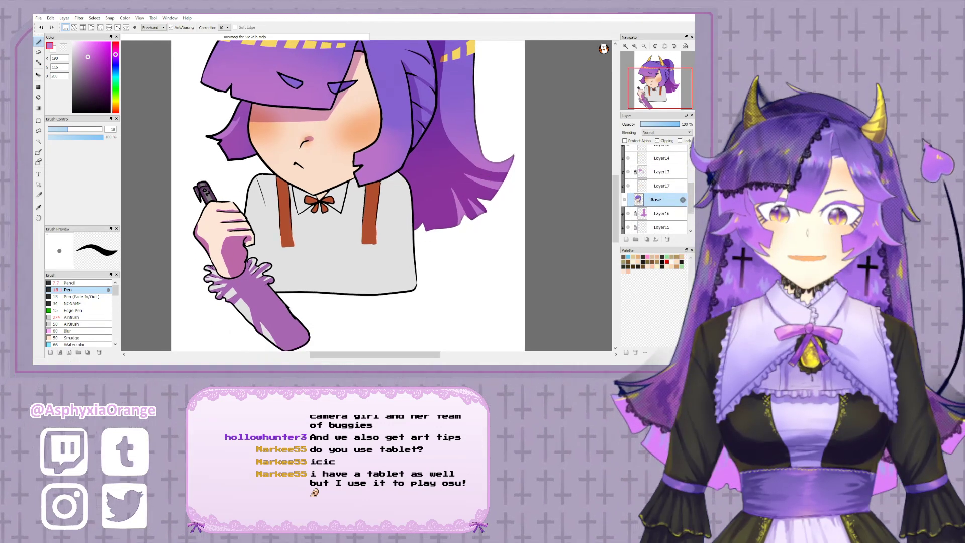
left_click(82, 129)
left_click_drag(261, 174, 297, 201)
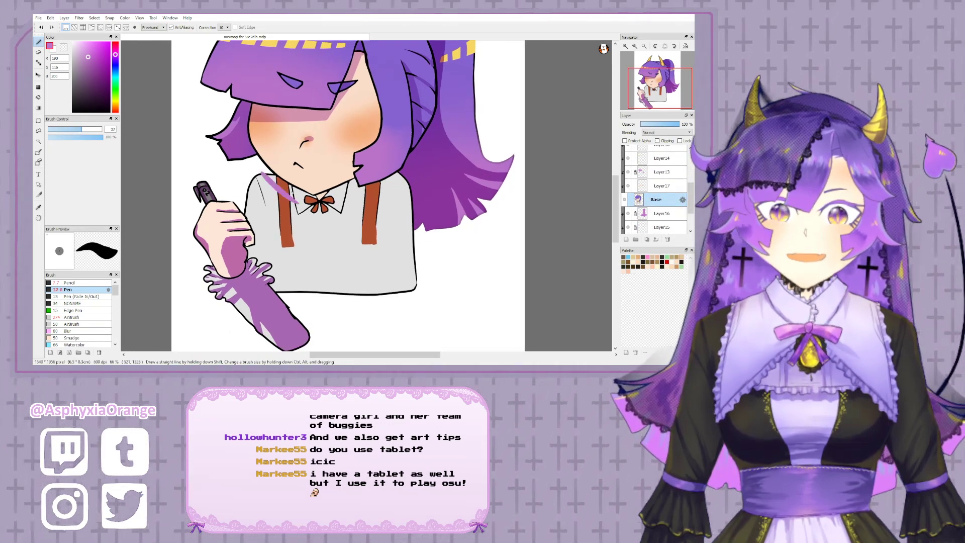
key("ctrl+z")
- Select the Multiply layer Layer18 and draw a curved chin shadow across the collar, suspenders and upper shirt
scroll(637, 172, "up", 2)
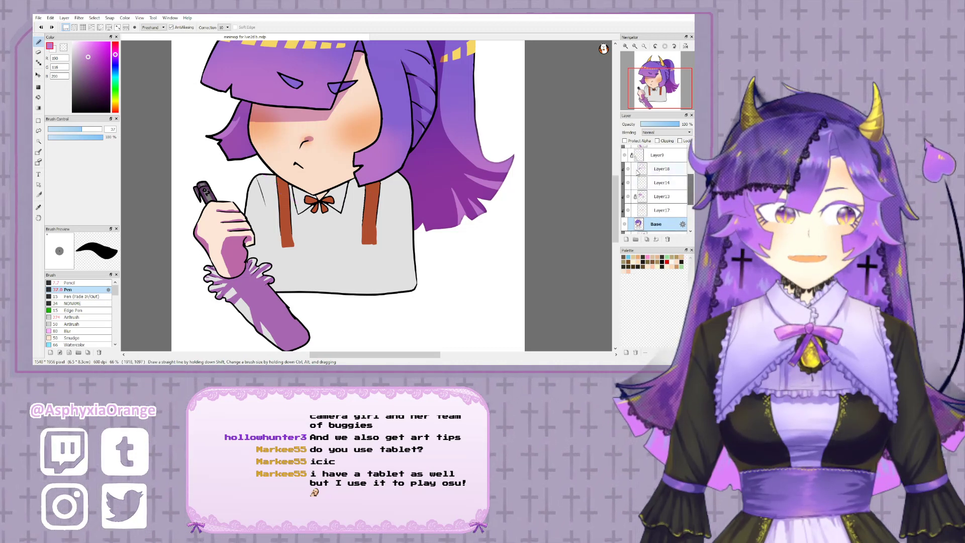
left_click(648, 170)
mouse_move(261, 175)
left_mouse_down()
mouse_move(313, 212)
mouse_move(405, 181)
mouse_move(380, 184)
left_mouse_up()
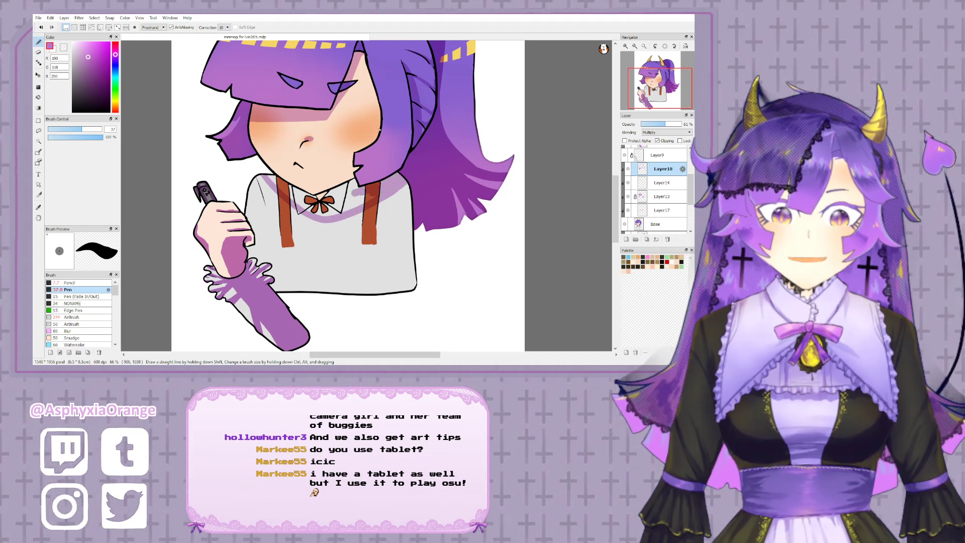
- Fill the collar, suspender tops and shirt areas above the curved chin shadow using the Bucket tool
left_click(301, 192)
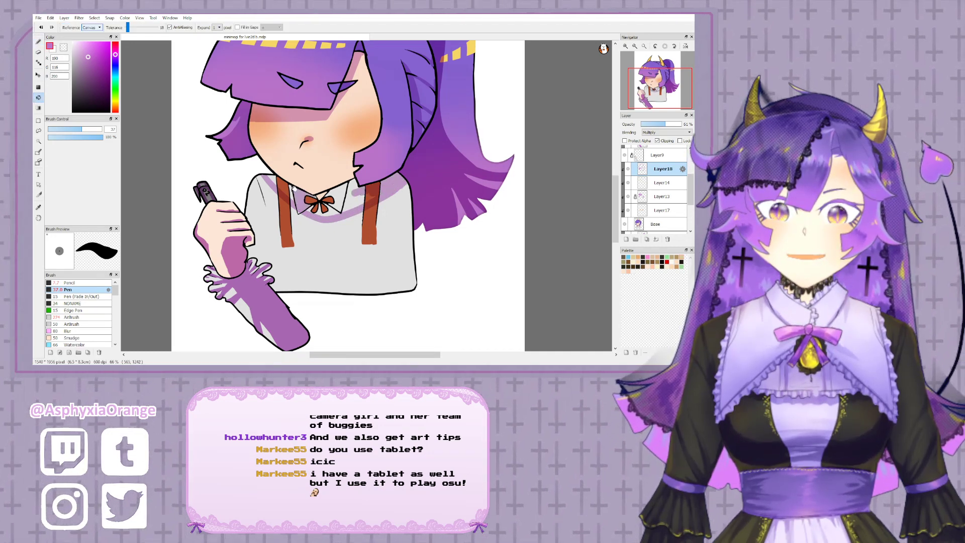
left_click(285, 186)
left_click(291, 190)
left_click(270, 178)
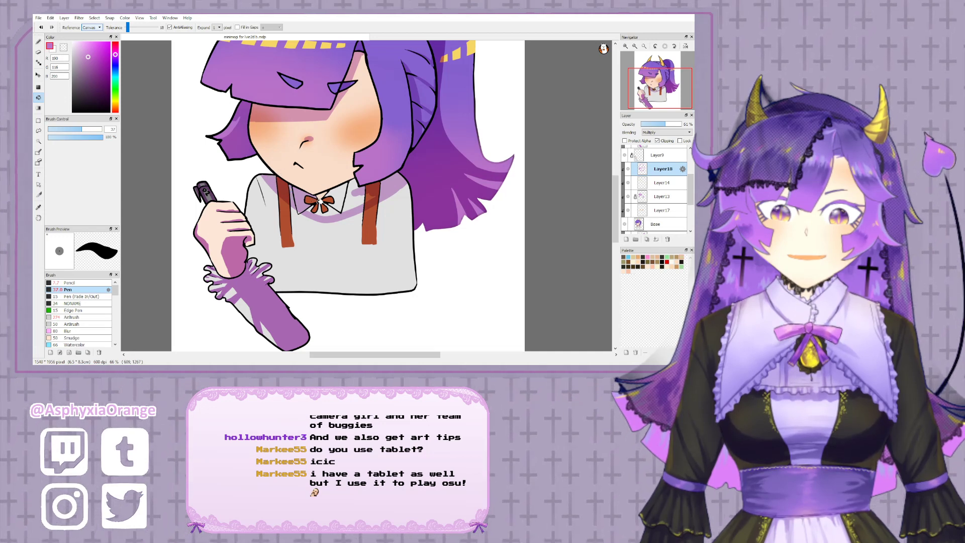
left_click(340, 200)
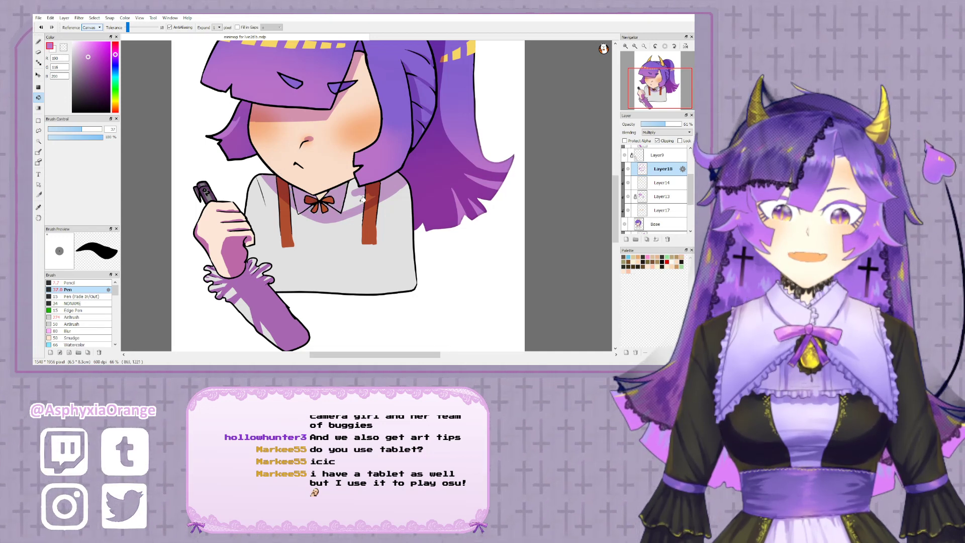
left_click(360, 199)
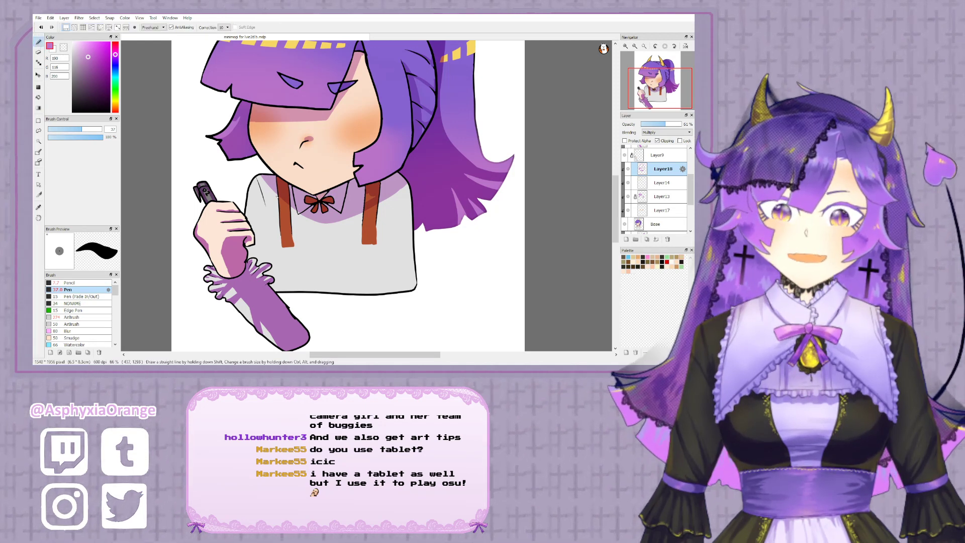
- Paint shadow strips along both suspenders and fold streaks across the shirt's shoulders and below the collar
left_click_drag(277, 194, 280, 245)
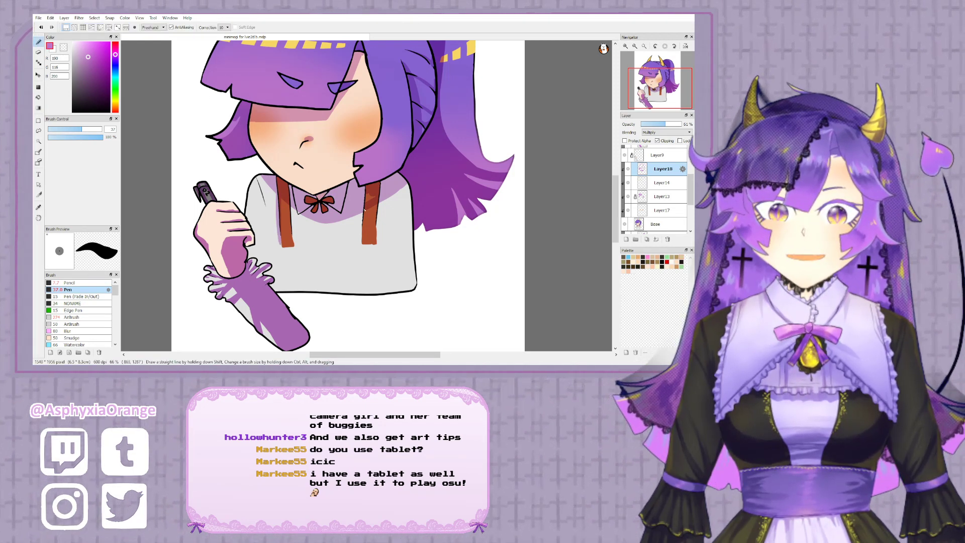
left_click_drag(380, 193, 375, 245)
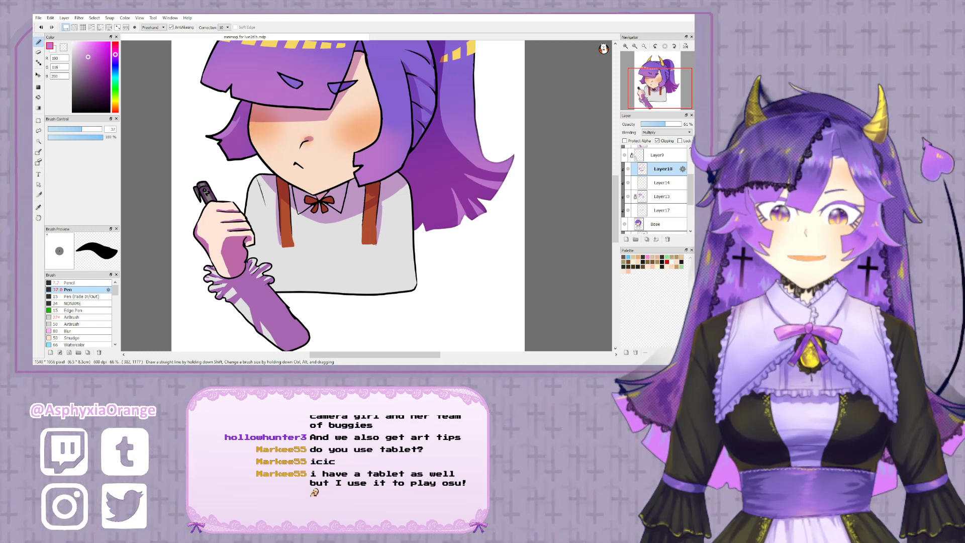
left_click_drag(261, 189, 276, 238)
mouse_move(250, 206)
left_mouse_down()
mouse_move(276, 239)
mouse_move(290, 238)
left_mouse_up()
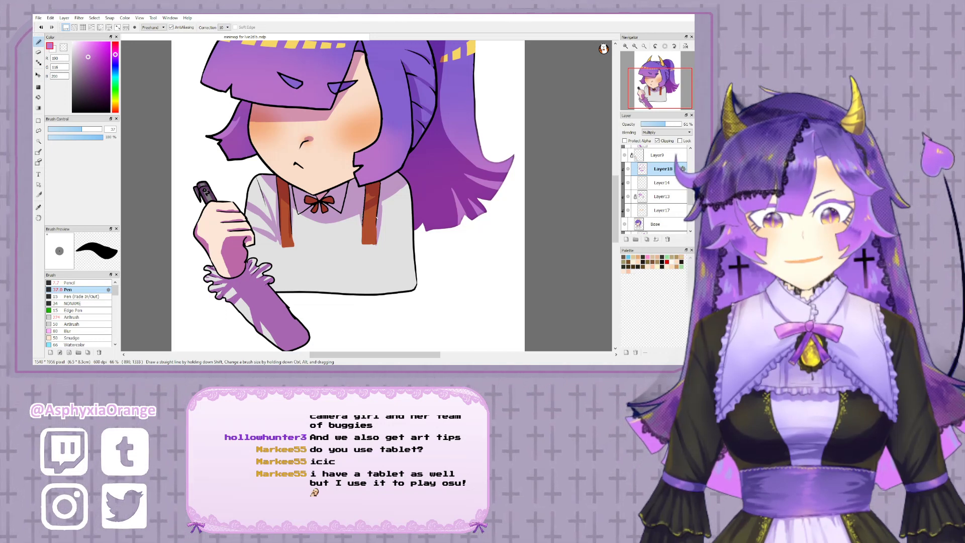
mouse_move(382, 217)
left_mouse_down()
mouse_move(399, 194)
mouse_move(370, 249)
left_mouse_up()
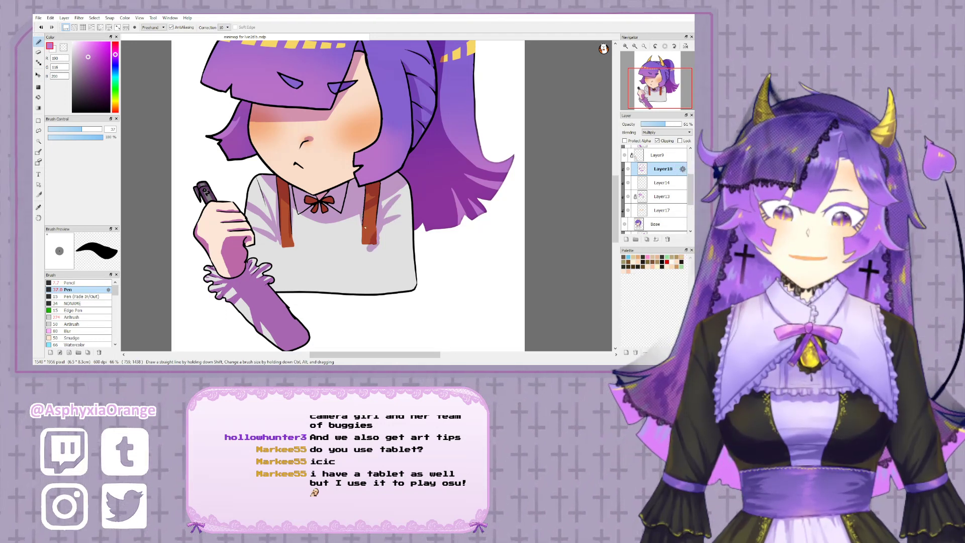
left_click_drag(319, 226, 331, 220)
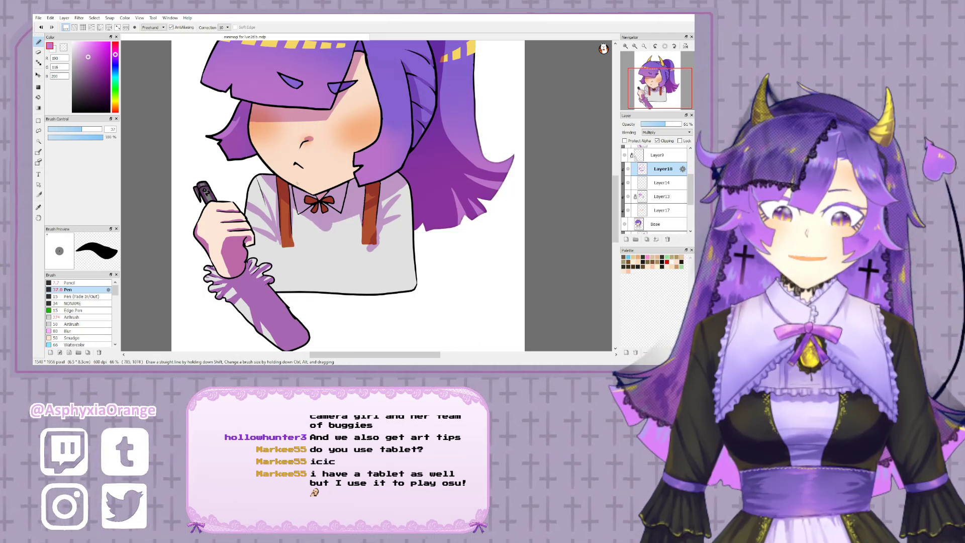
- Draw a shadow border across the shirt at the suspenders' lower ends and fill the shirt area beneath it
mouse_move(282, 247)
left_mouse_down()
mouse_move(265, 254)
mouse_move(413, 248)
left_mouse_up()
left_click(38, 97)
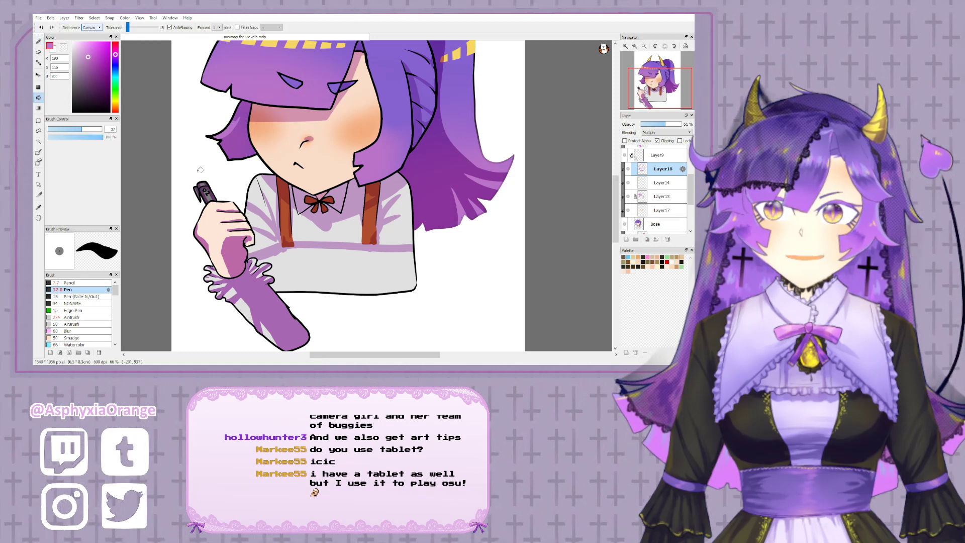
left_click(325, 269)
- Hide the arm layer Layer9 and erase light areas from the lower shirt shadow at both sides using the transparent colour
left_click(38, 42)
left_click_drag(341, 242, 350, 242)
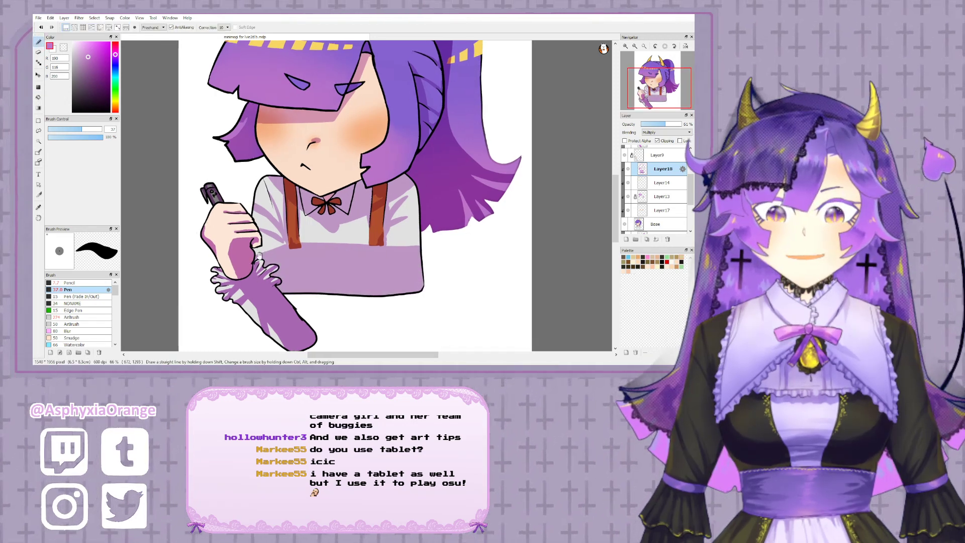
scroll(635, 183, "up", 2)
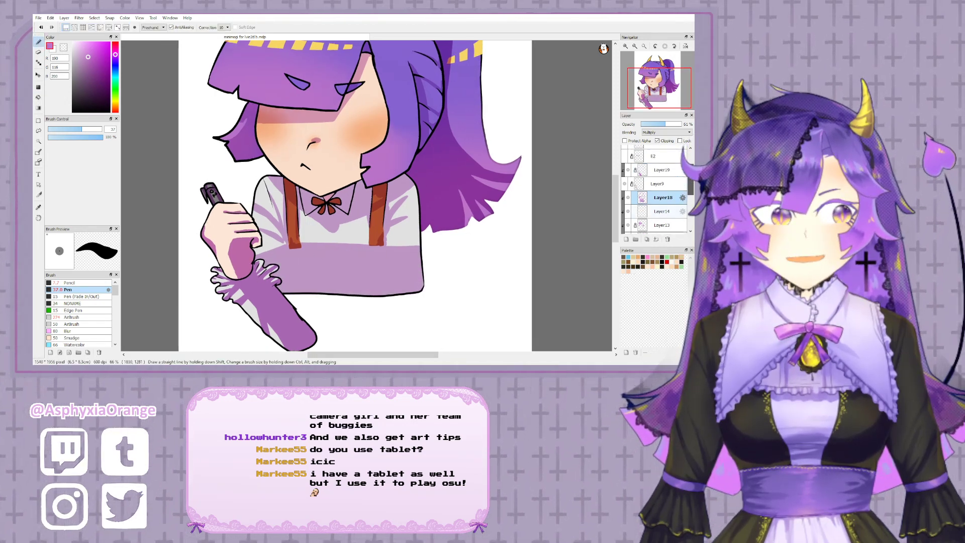
left_click(624, 185)
mouse_move(261, 264)
left_mouse_down()
mouse_move(224, 287)
mouse_move(280, 276)
mouse_move(222, 304)
mouse_move(298, 278)
mouse_move(266, 292)
left_mouse_up()
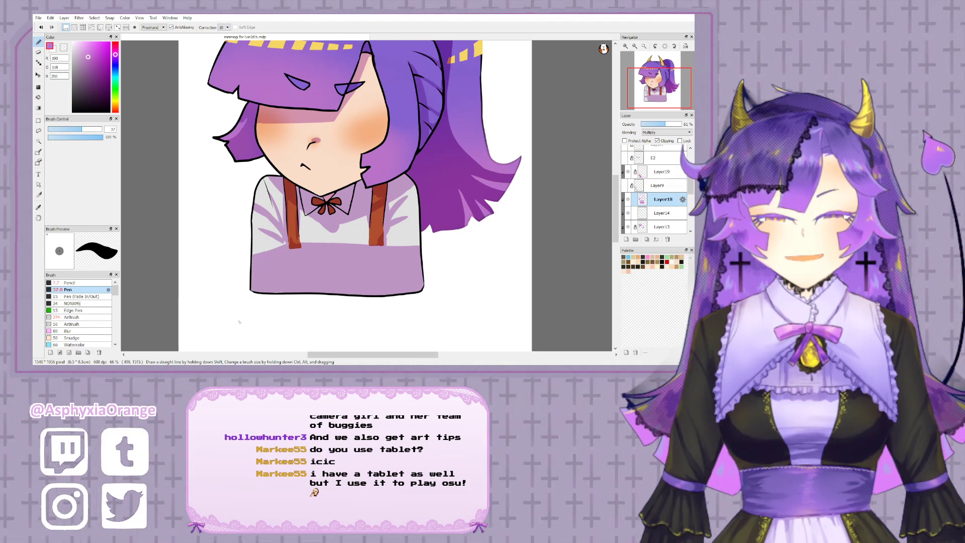
left_click(63, 48)
mouse_move(253, 252)
left_mouse_down()
mouse_move(283, 255)
mouse_move(243, 258)
mouse_move(387, 228)
mouse_move(248, 262)
mouse_move(271, 259)
left_mouse_up()
mouse_move(382, 244)
left_mouse_down()
mouse_move(372, 266)
mouse_move(408, 272)
mouse_move(390, 281)
left_mouse_up()
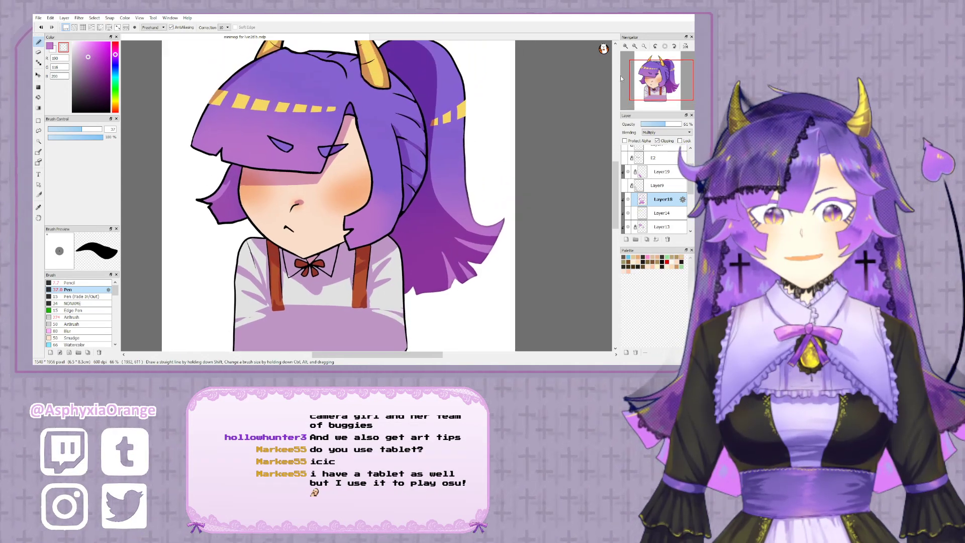
- Show the arm layer Layer9 and the eye layer Layer7 again, and select Layer7
left_click(634, 46)
left_click(625, 186)
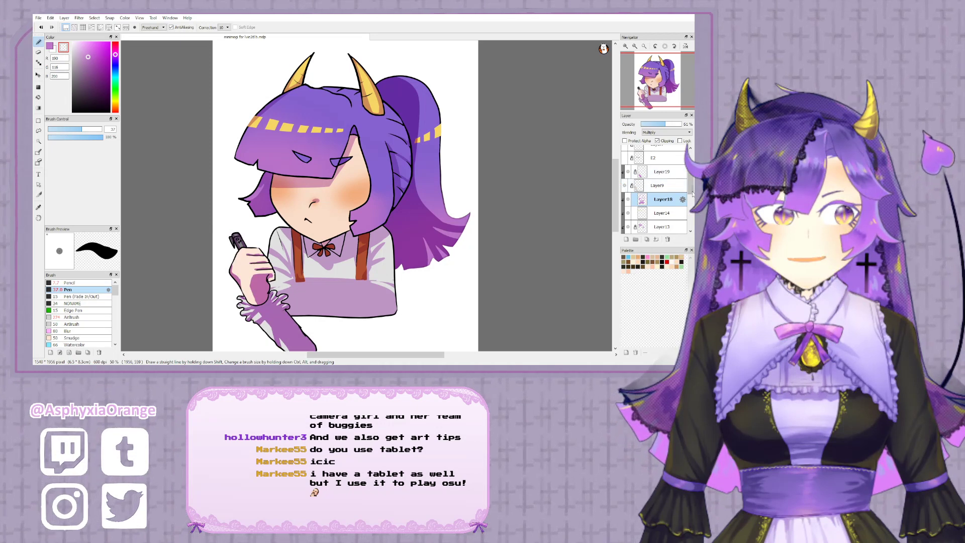
scroll(625, 188, "up", 2)
left_click(624, 187)
left_click(625, 172)
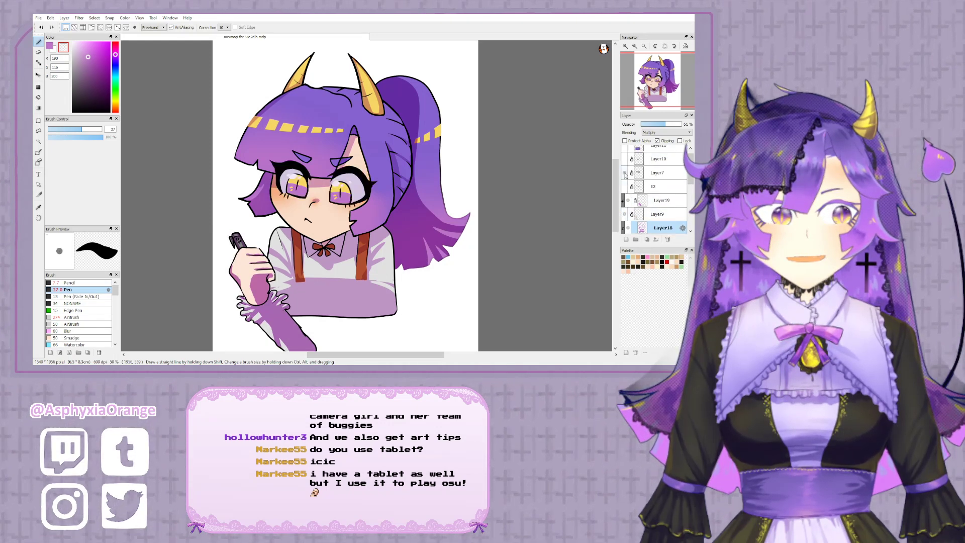
left_click(653, 173)
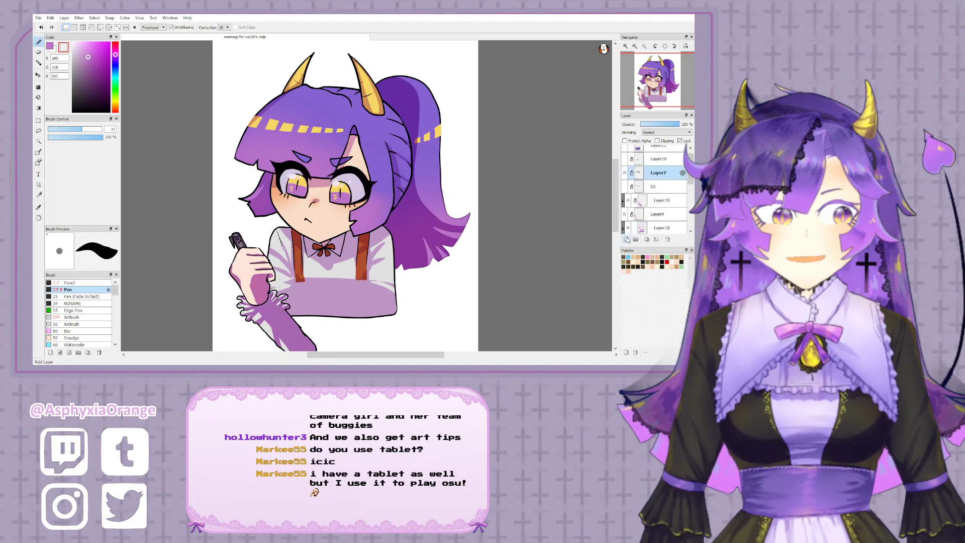
- Add a new layer above Layer7, clip it to the eyes and set its blending to Multiply
left_click(626, 240)
left_click(658, 140)
scroll(223, 145, "up", 3)
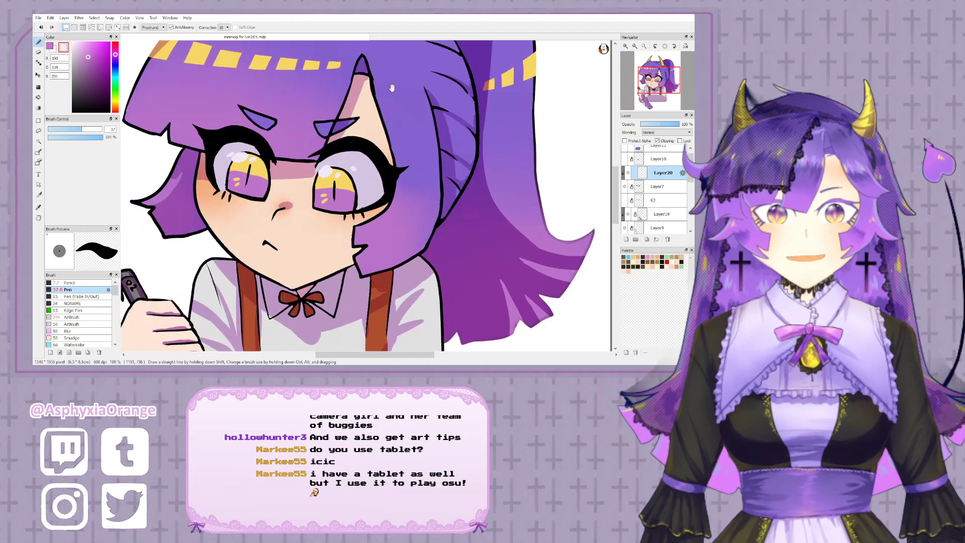
left_click(653, 144)
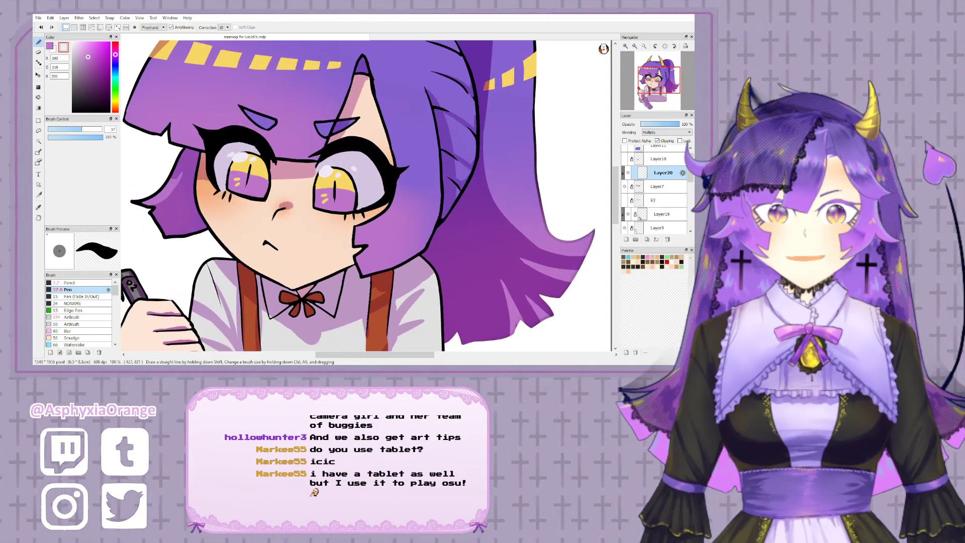
left_click(628, 173)
left_click(628, 173)
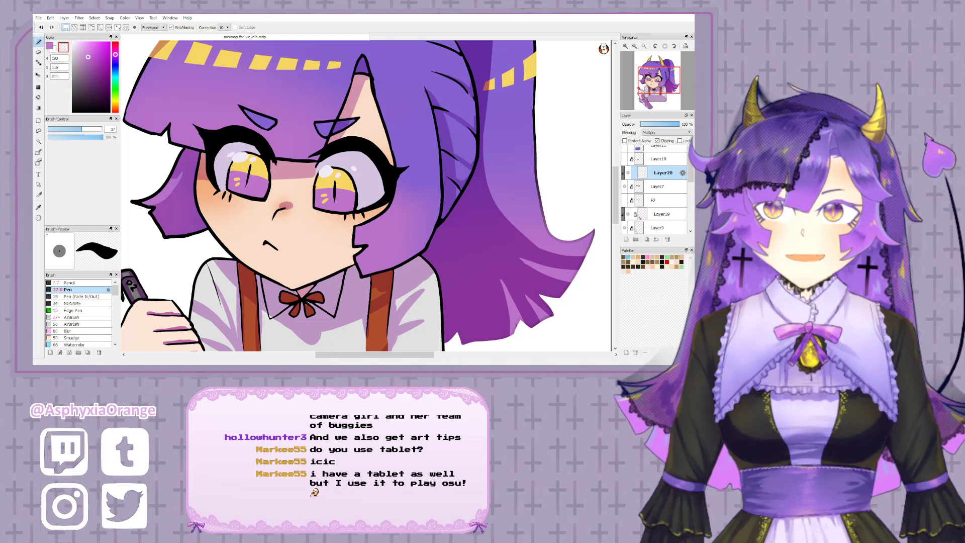
- Paint flat purple shadows across the upper part of both eyes with the Pen brush
mouse_move(210, 153)
left_mouse_down()
mouse_move(259, 154)
mouse_move(238, 149)
left_mouse_up()
mouse_move(317, 153)
left_mouse_down()
mouse_move(347, 163)
mouse_move(316, 169)
mouse_move(379, 174)
mouse_move(337, 154)
left_mouse_up()
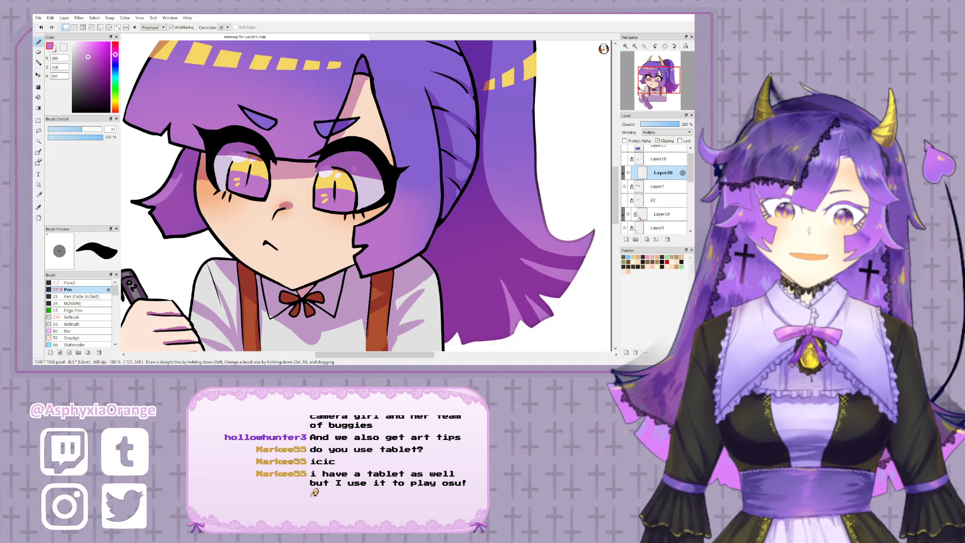
left_click_drag(249, 157, 233, 155)
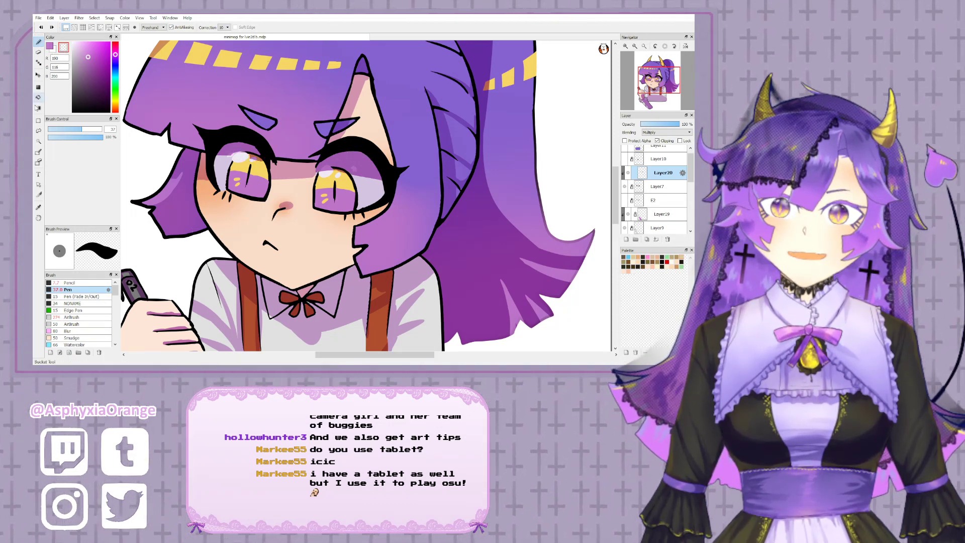
- Soften the lower edges of both eye shadows with the AirBrush in transparent colour, enlarging the brush to 127
left_click(70, 129)
left_click(80, 318)
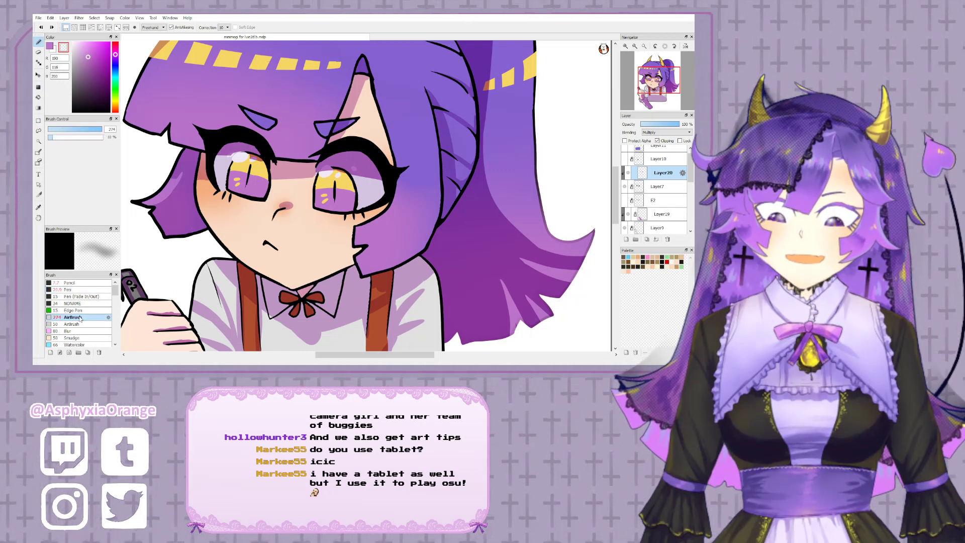
left_click(88, 130)
left_click(88, 129)
mouse_move(242, 157)
left_mouse_down()
mouse_move(223, 155)
mouse_move(256, 157)
mouse_move(224, 160)
left_mouse_up()
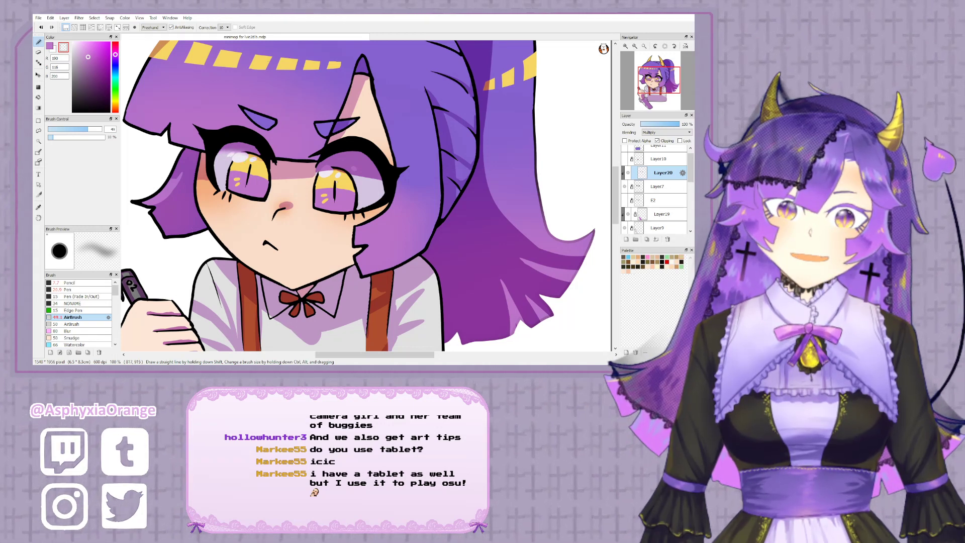
mouse_move(357, 171)
left_mouse_down()
mouse_move(326, 168)
mouse_move(370, 172)
mouse_move(336, 171)
mouse_move(352, 170)
left_mouse_up()
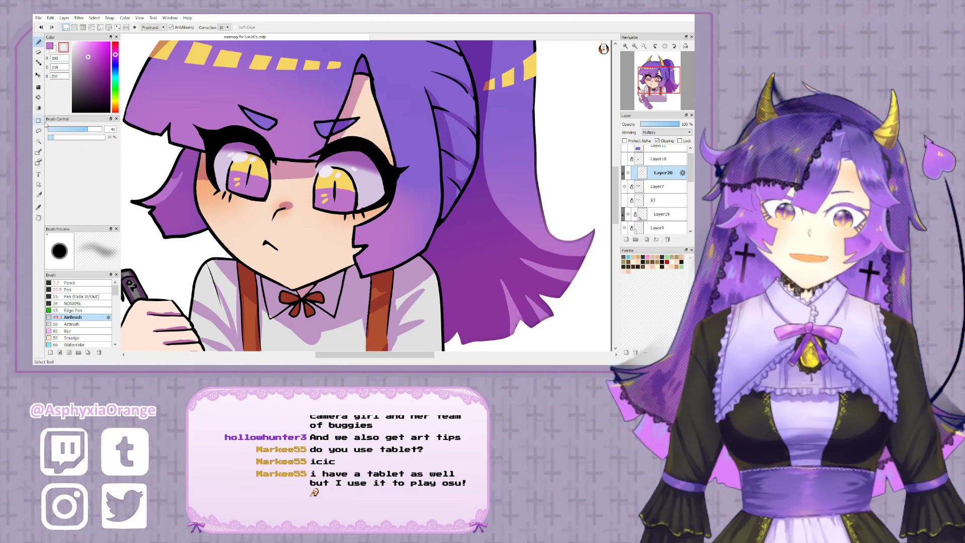
left_click_drag(93, 130, 100, 129)
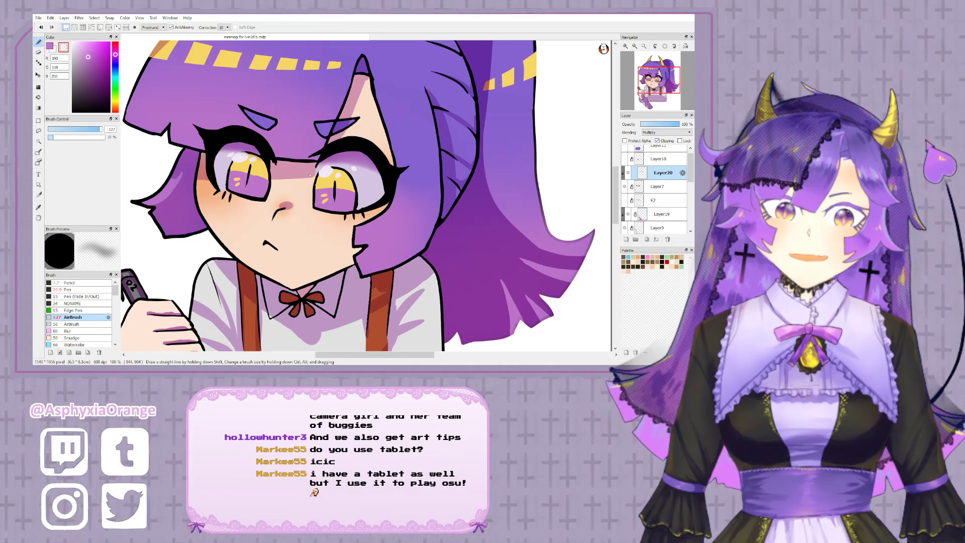
- Examine the whole character with the notebook layer Layer11 and the open-mouth layer Layer10 shown and hidden
left_click(635, 46)
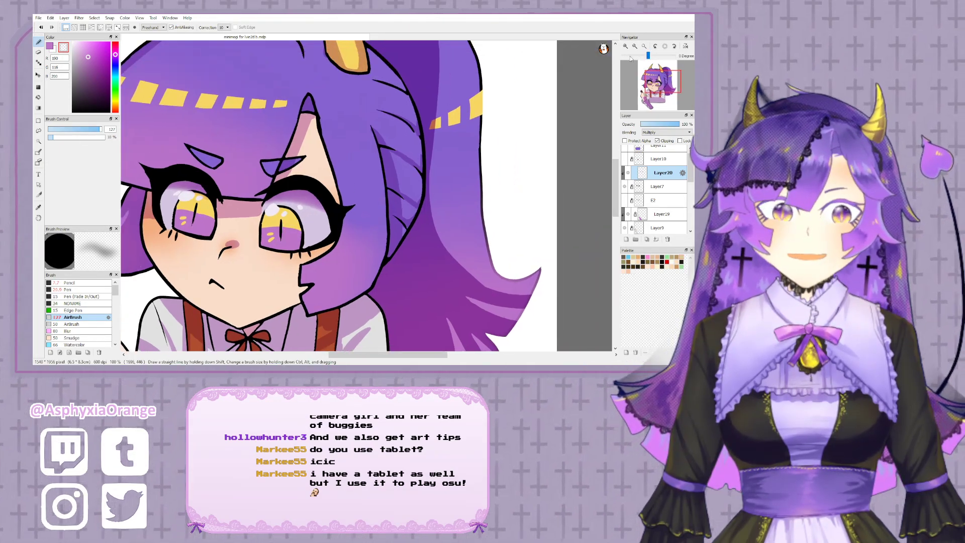
left_click(634, 46)
left_click(634, 46)
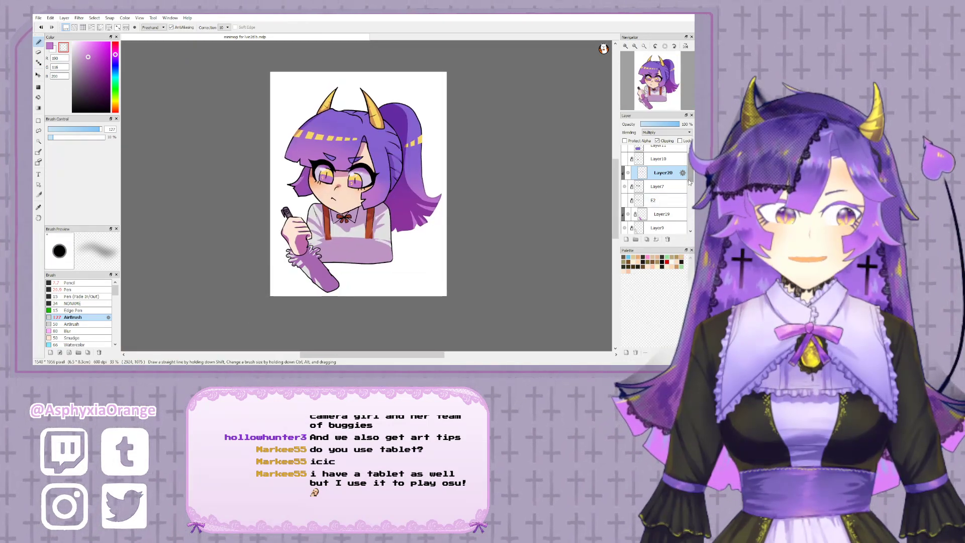
scroll(689, 181, "up", 1)
left_click(625, 153)
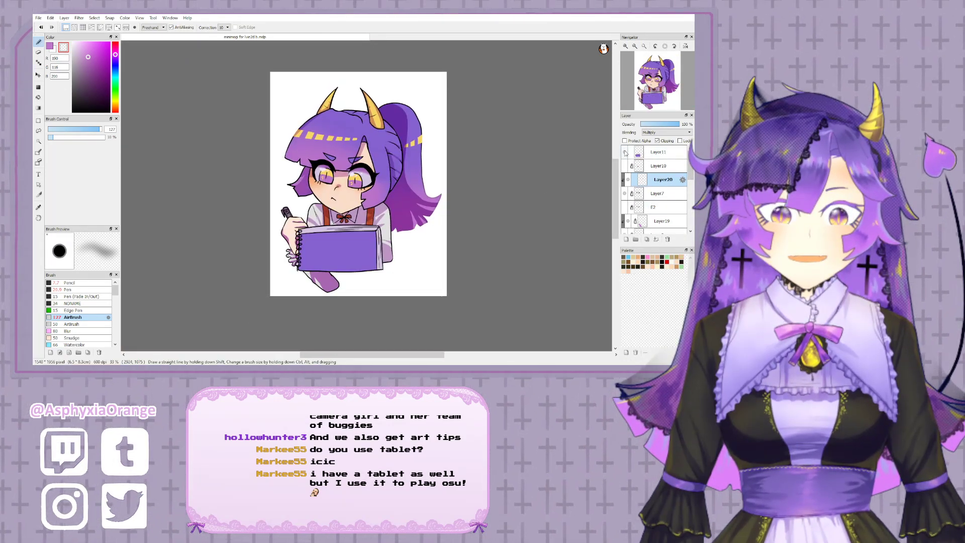
left_click(625, 153)
left_click(624, 165)
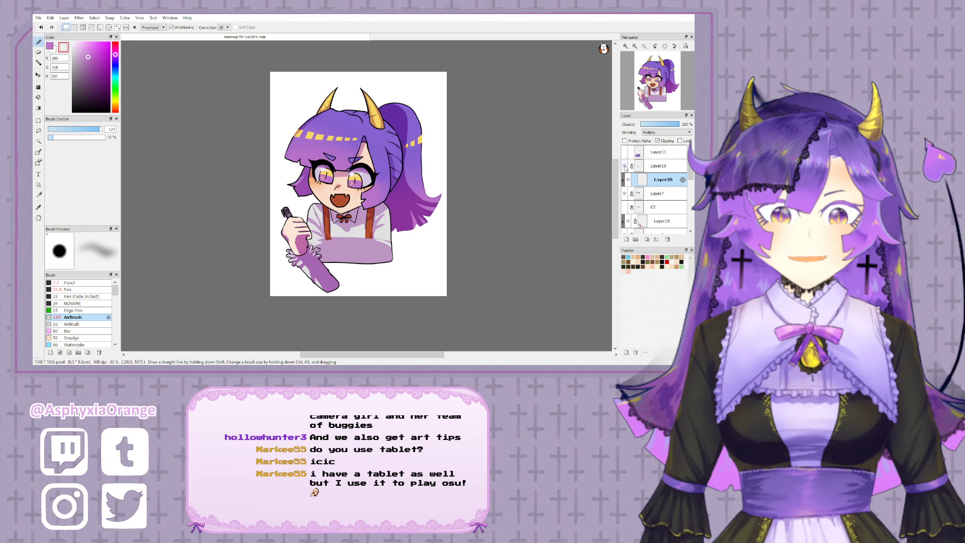
left_click(626, 46)
left_click(624, 153)
left_click(625, 166)
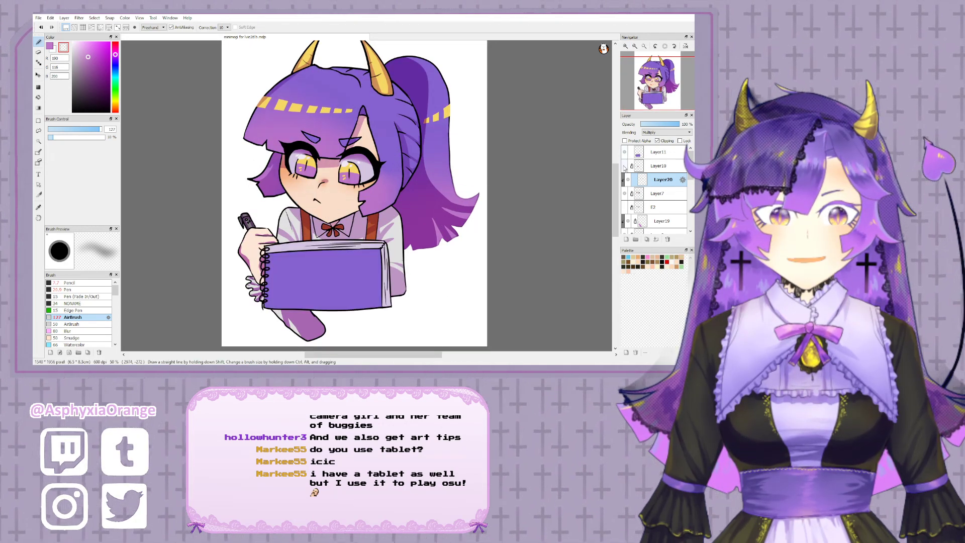
left_click(624, 165)
left_click(624, 166)
left_click(625, 166)
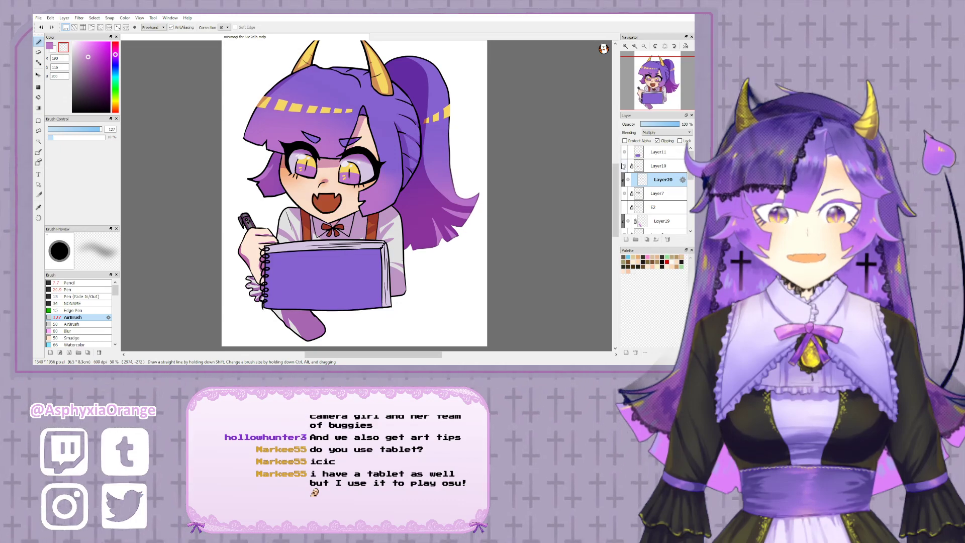
left_click(624, 165)
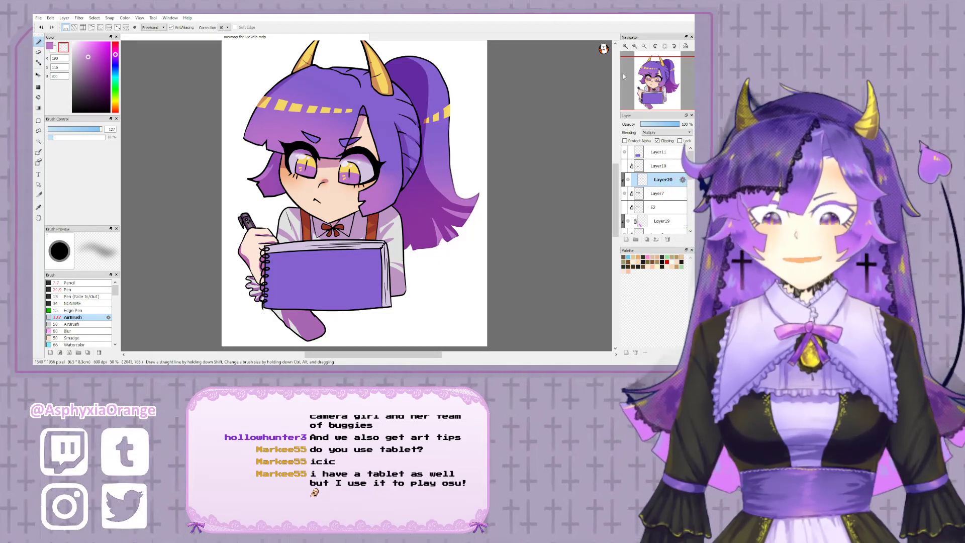
- Lower the opacity of the arm's shadow layer Layer19
scroll(653, 191, "down", 3)
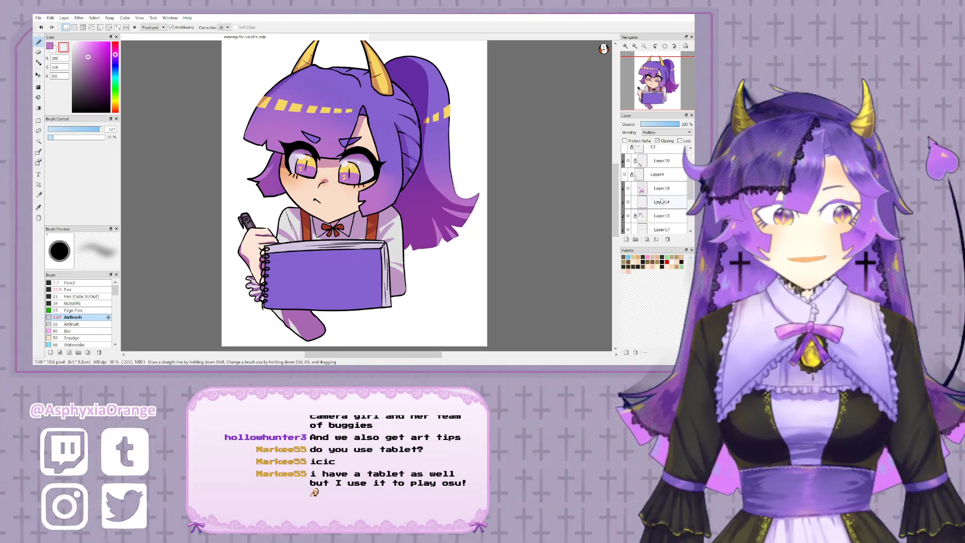
left_click(658, 162)
left_click_drag(669, 127, 666, 125)
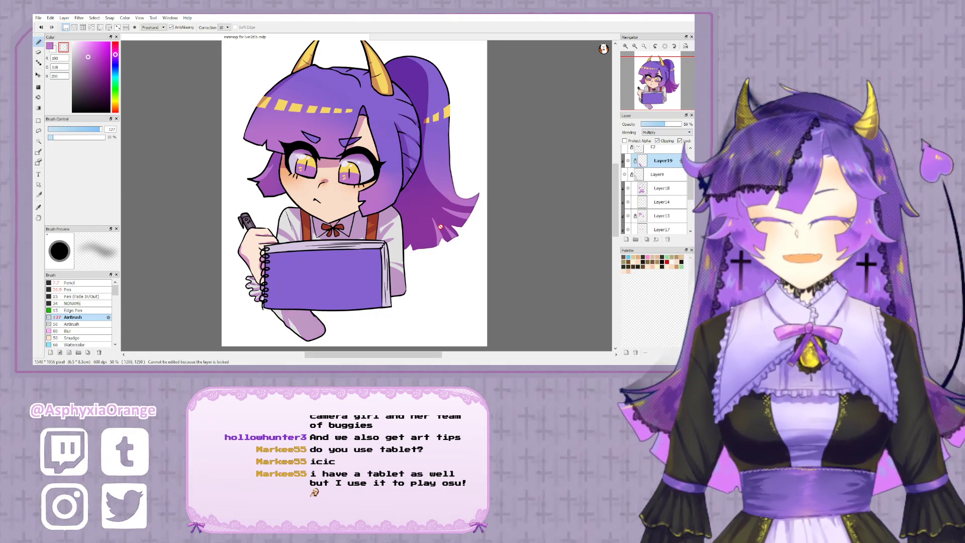
scroll(651, 178, "up", 3)
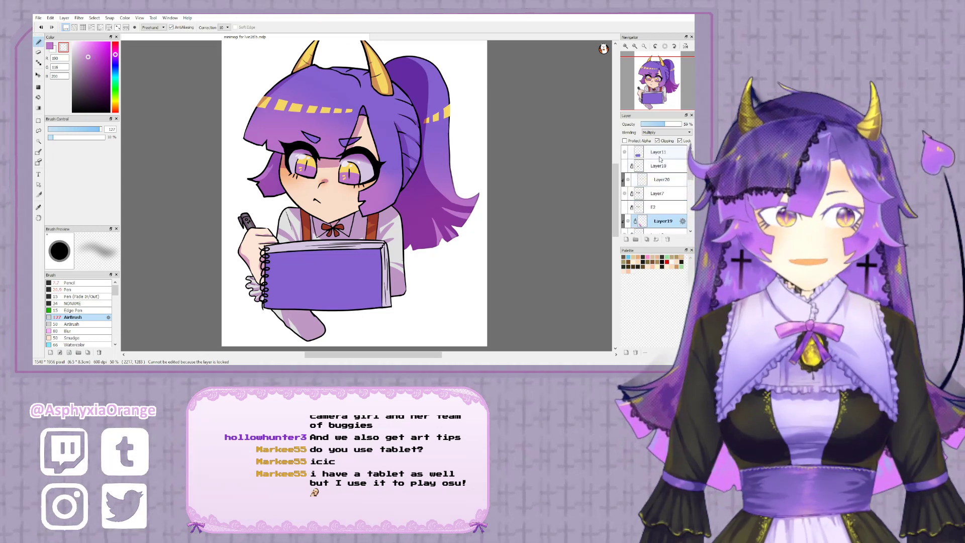
- Hide the notebook layer Layer11 and merge the eye shadow layer Layer20 into Layer7
left_click(624, 152)
left_click(624, 166)
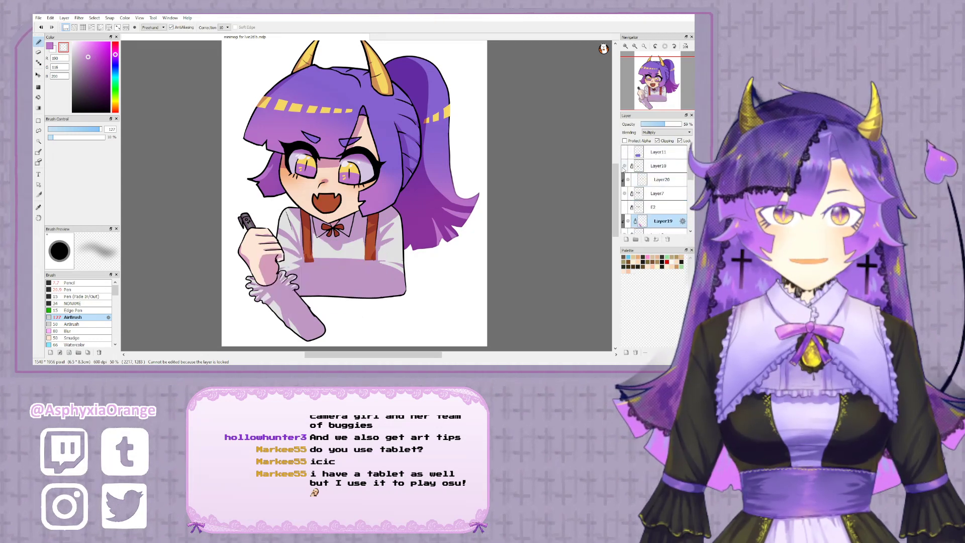
left_click(624, 165)
left_click(626, 181)
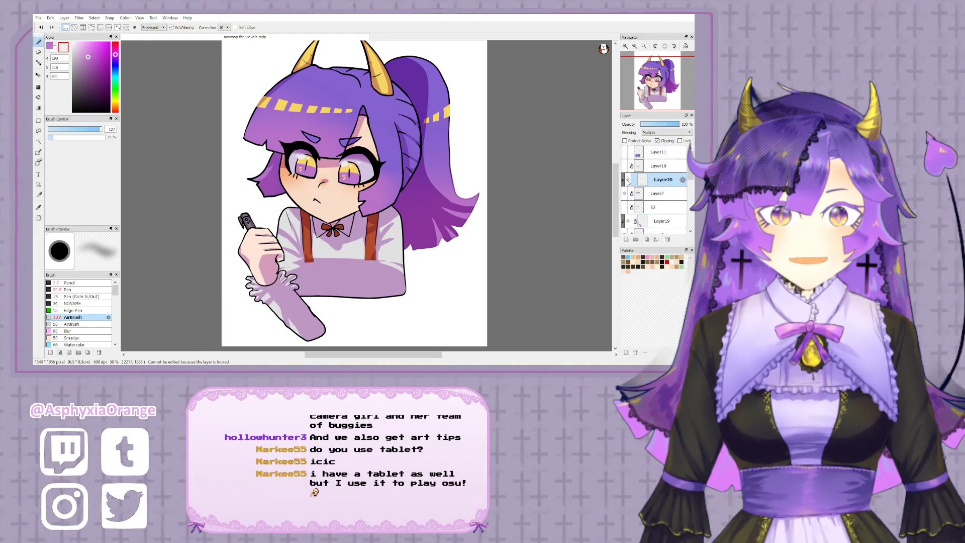
left_click(651, 193)
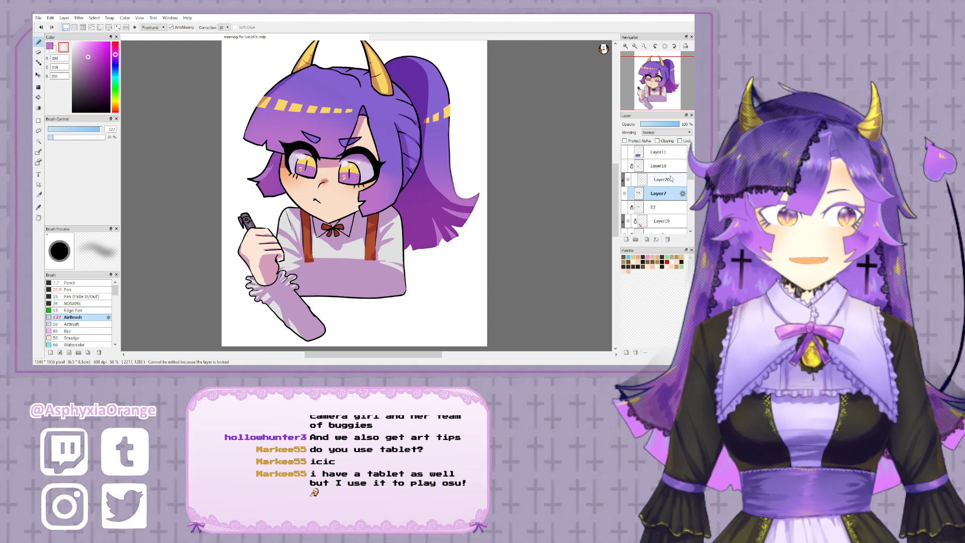
left_click(671, 179)
left_click(667, 239)
- Toggle the eye layer Layer7 to check its merged content, leaving the layer hidden
left_click(624, 182)
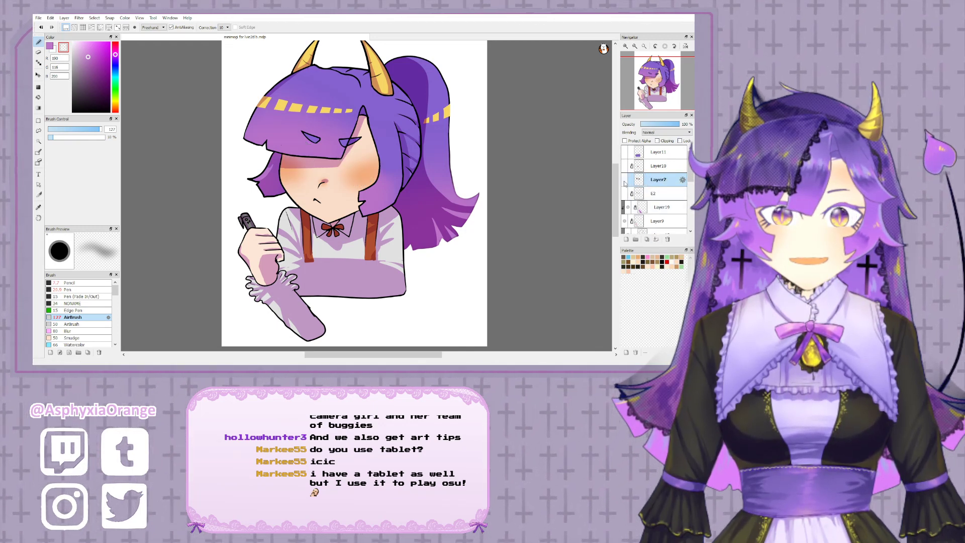
left_click(624, 182)
left_click(624, 182)
left_click(624, 182)
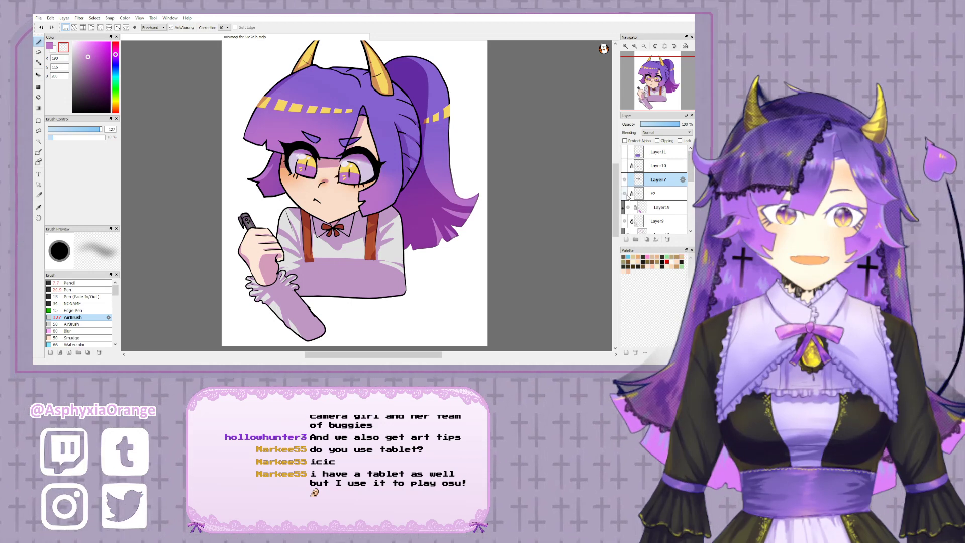
left_click(624, 180)
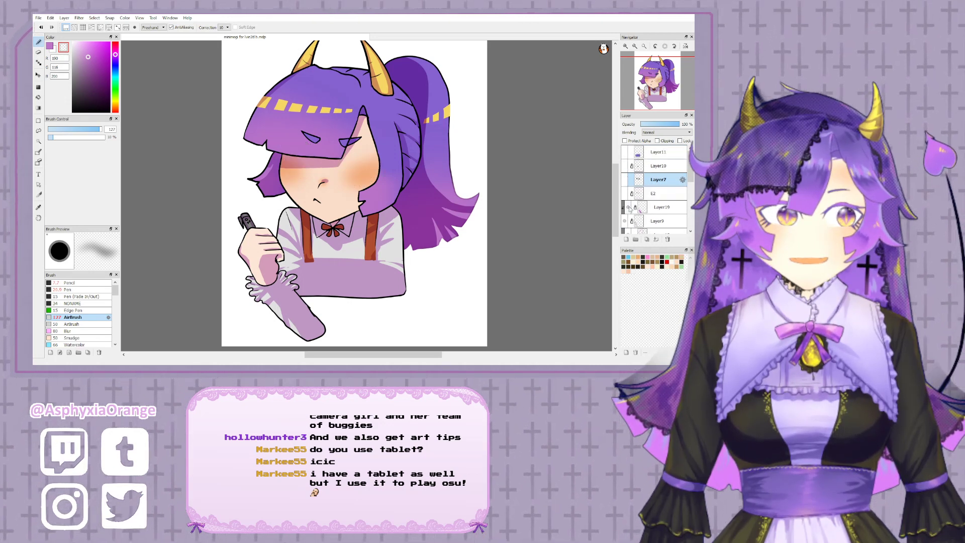
- Check the arm shadow Layer19 by toggling it, and unlock Layer19 and the arm layer Layer9
left_click(628, 209)
left_click(628, 208)
left_click(662, 207)
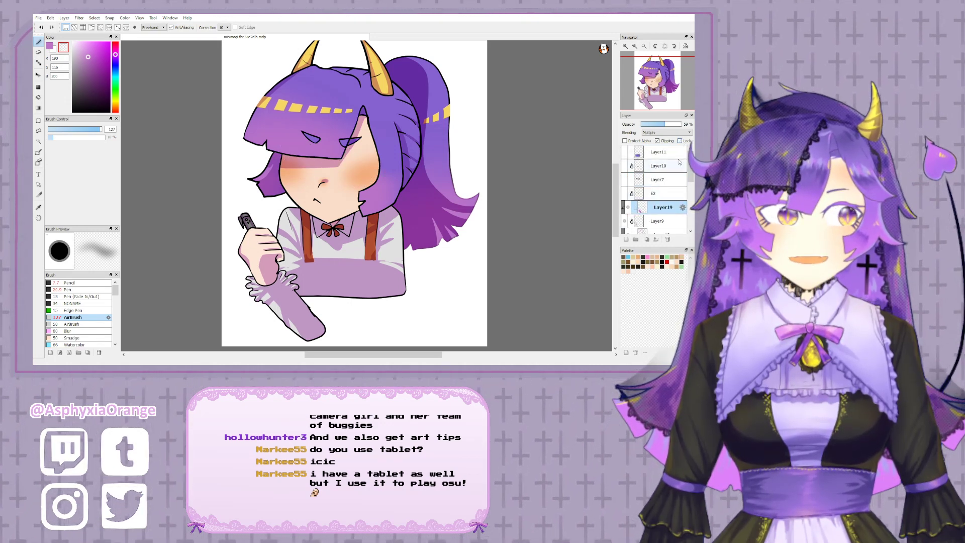
scroll(679, 161, "down", 1)
left_click(663, 204)
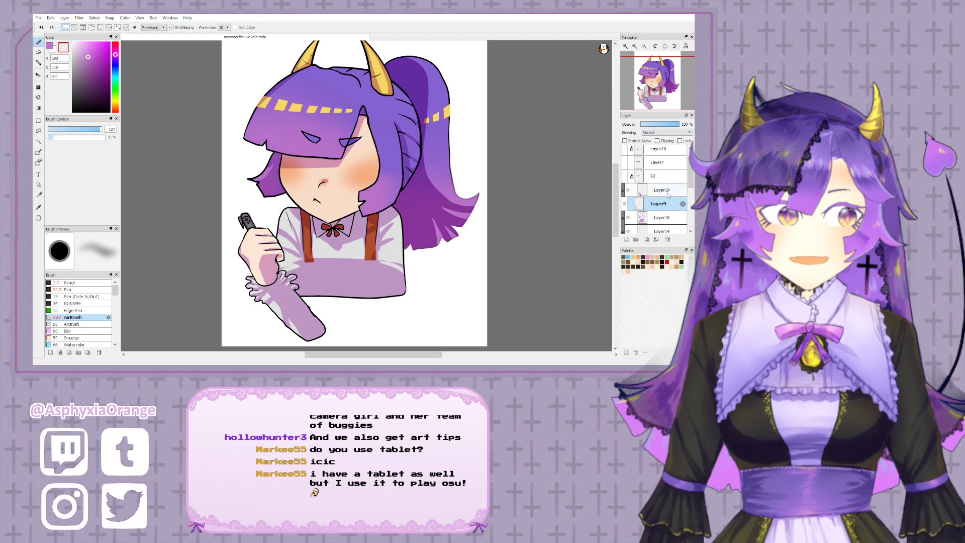
- Unlock Layer13, merge the clipped layers Layer17, Layer13, Layer14 and Layer18 into Base, and check Base by toggling it
scroll(651, 190, "down", 3)
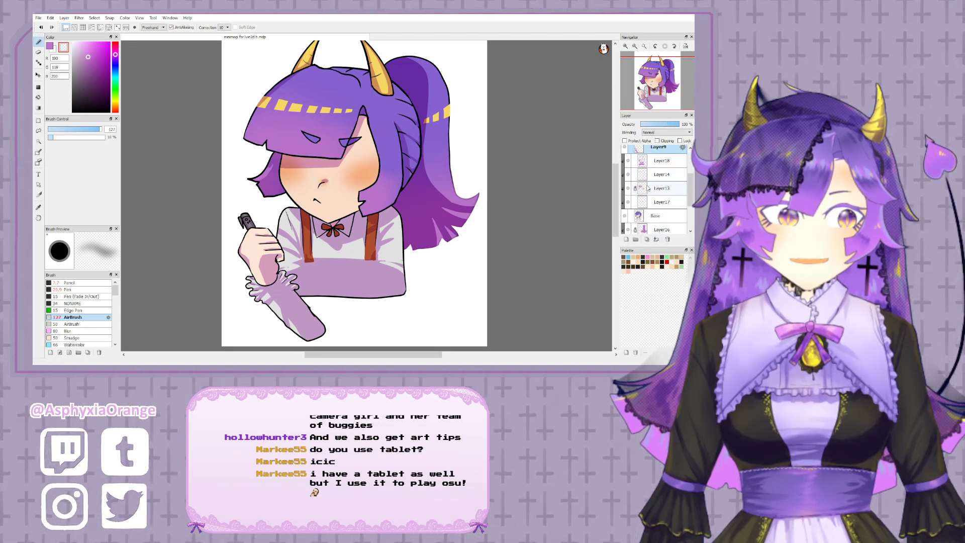
left_click(659, 203)
left_click(656, 239)
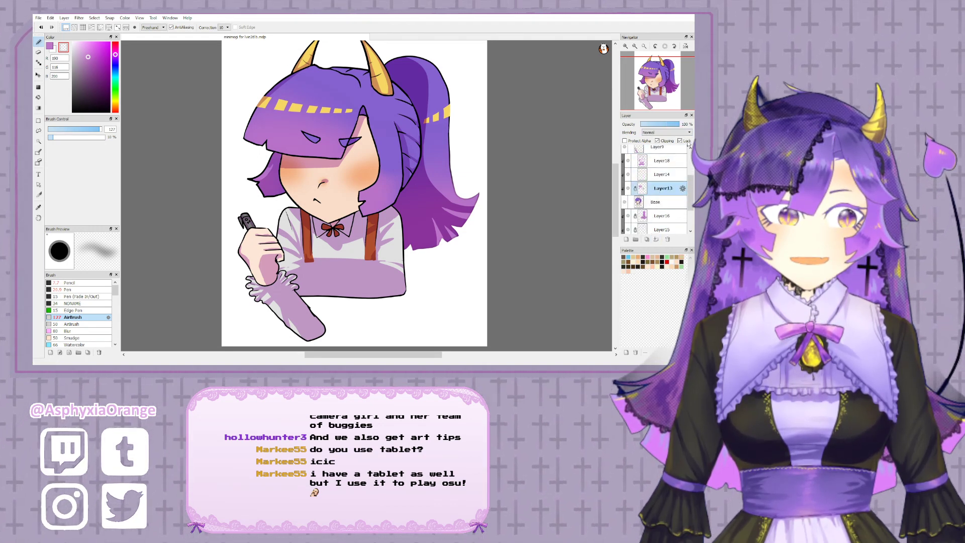
left_click(655, 241)
left_click(658, 175)
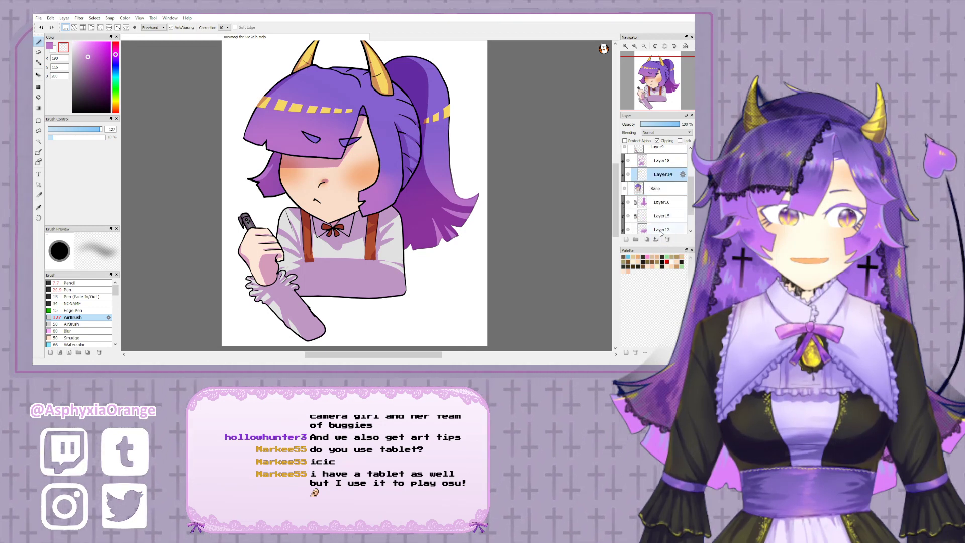
left_click(655, 240)
left_click(658, 164)
left_click(656, 240)
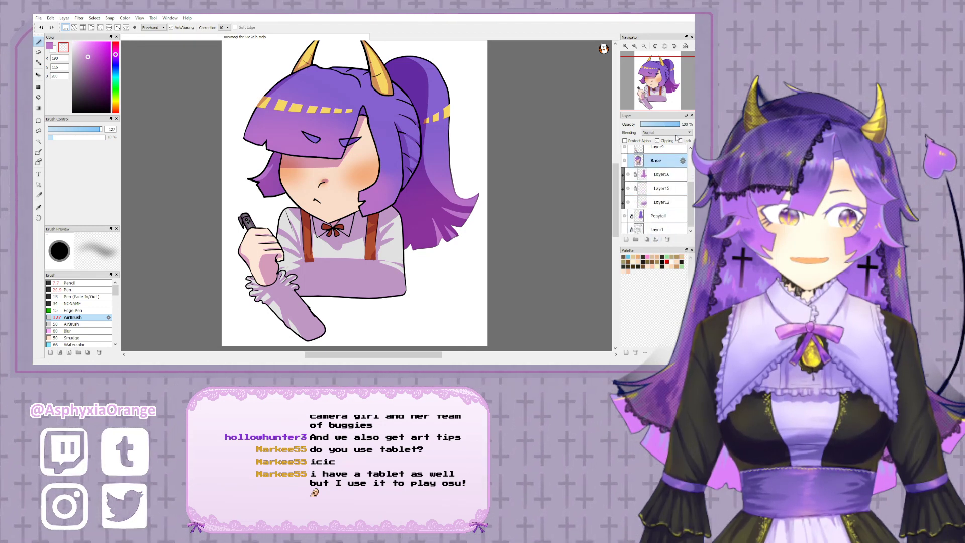
left_click(625, 161)
left_click(625, 162)
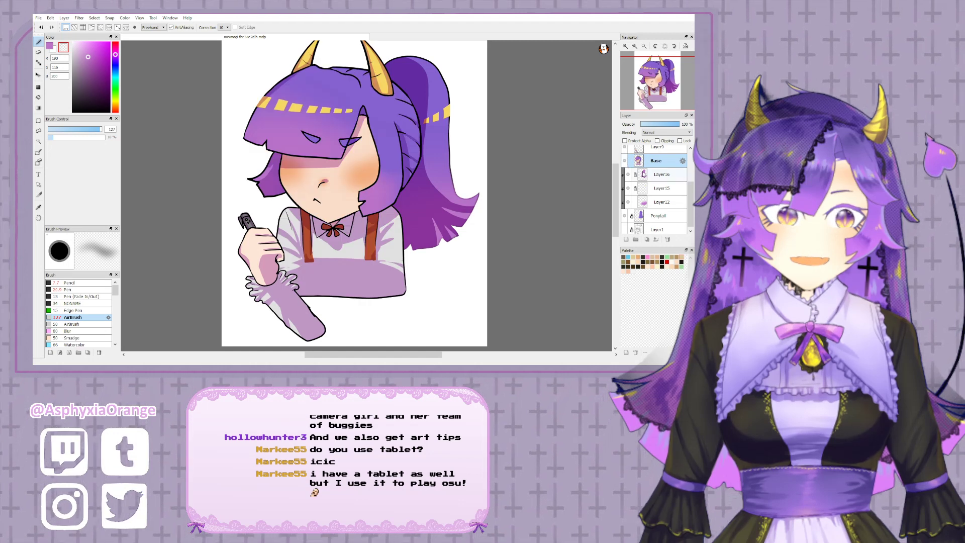
- Unlock Layer16, Layer15 and the Ponytail layer, and merge the clipped Layer12 into Ponytail
left_click(643, 174)
left_click(658, 190, "ctrl")
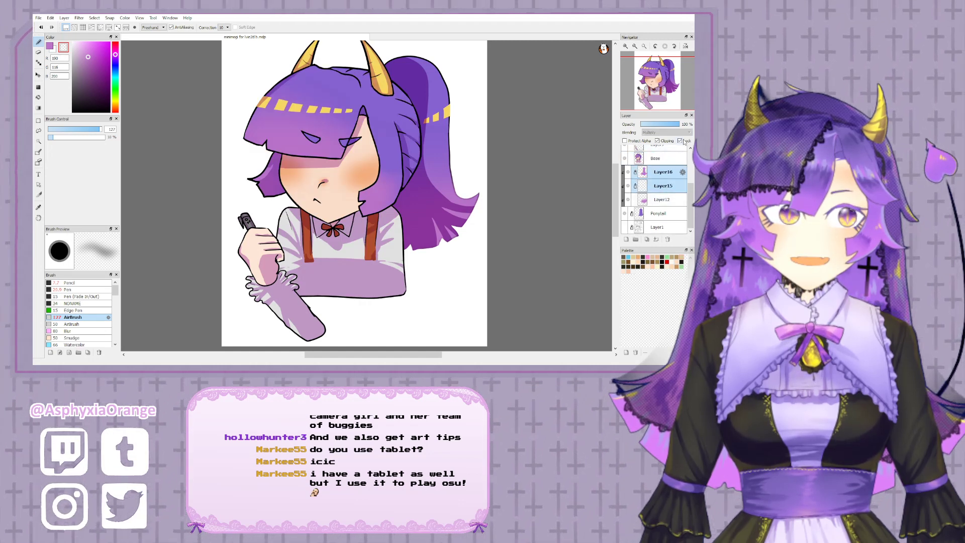
left_click(664, 186)
left_click(654, 202)
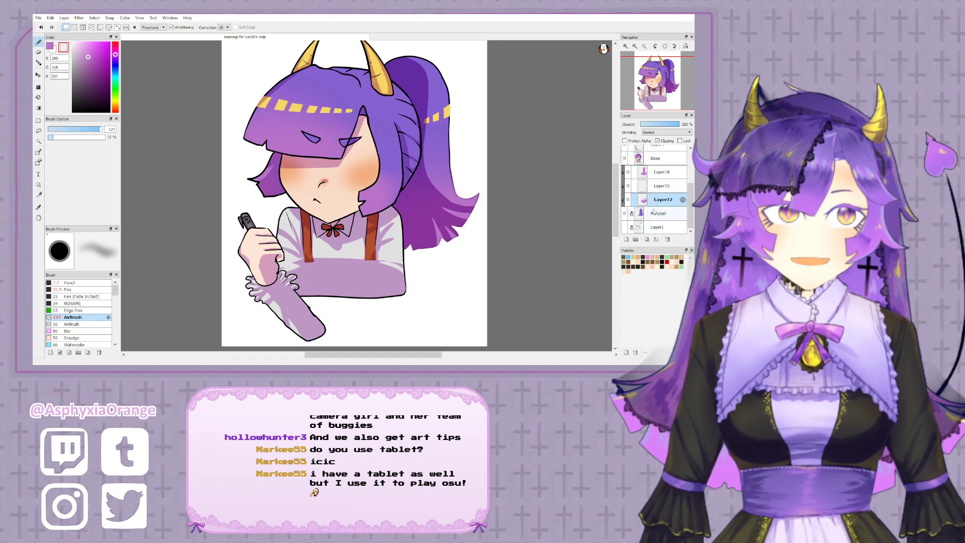
left_click(660, 201)
left_click(656, 239)
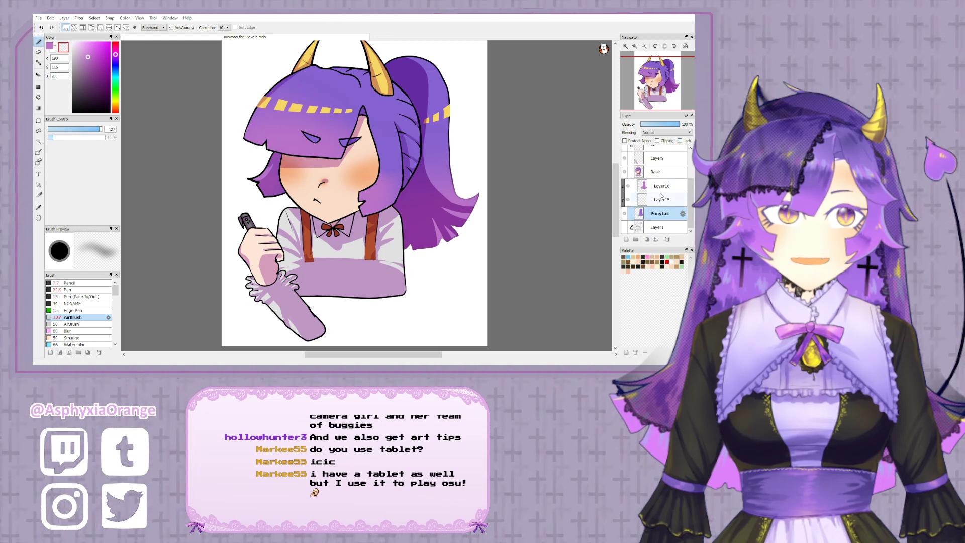
- Merge the clipped shading layers Layer15 and Layer16 into Ponytail, and delete the hidden bottom layer Layer1
left_click(659, 187)
left_click(654, 202)
left_click(656, 239)
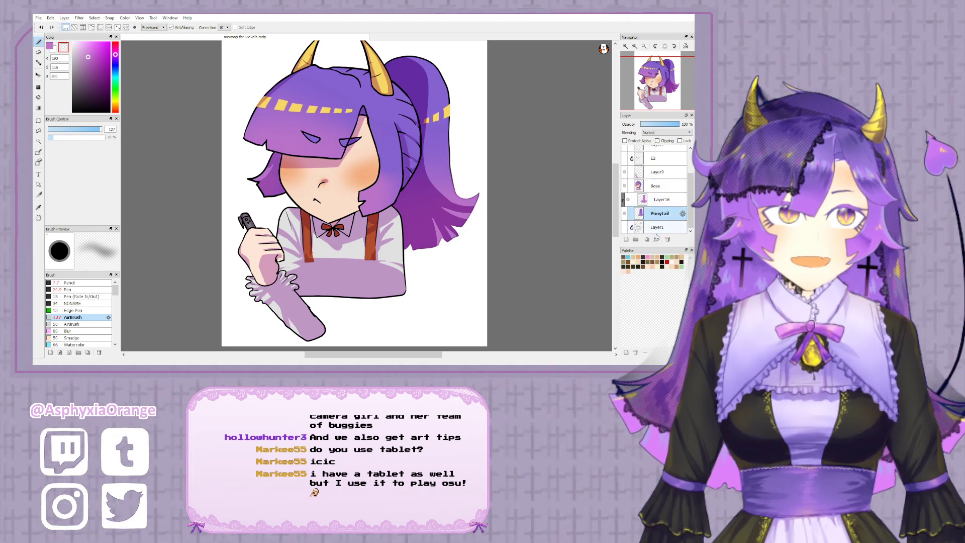
left_click(655, 240)
left_click(639, 230)
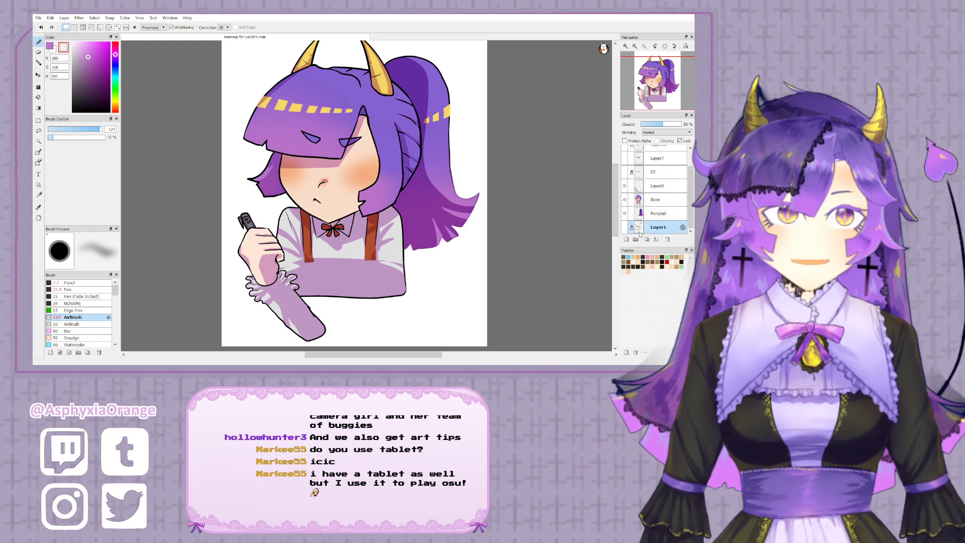
left_click(669, 240)
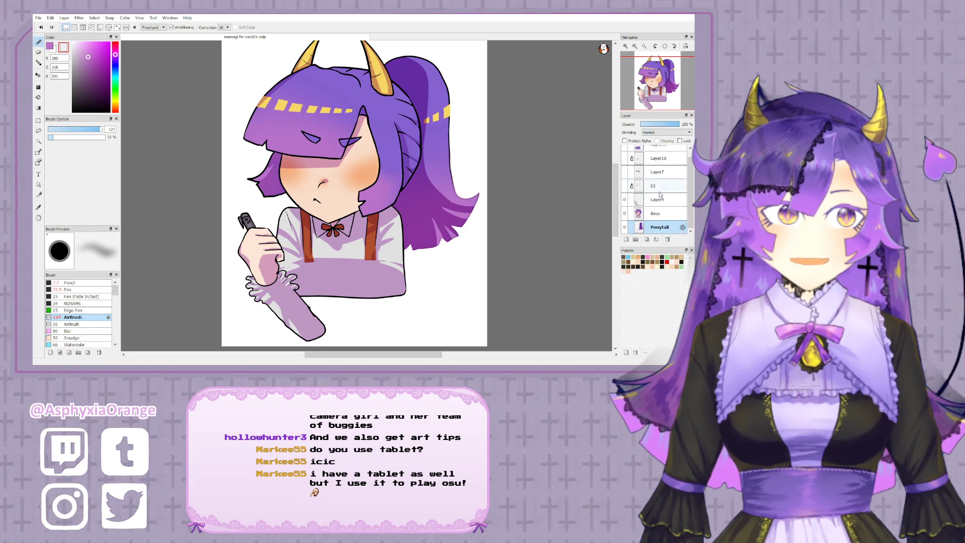
- Toggle the layers E2, Layer7, Layer10 and Layer11 one at a time to check what each contains
left_click(624, 185)
left_click(624, 186)
left_click(624, 172)
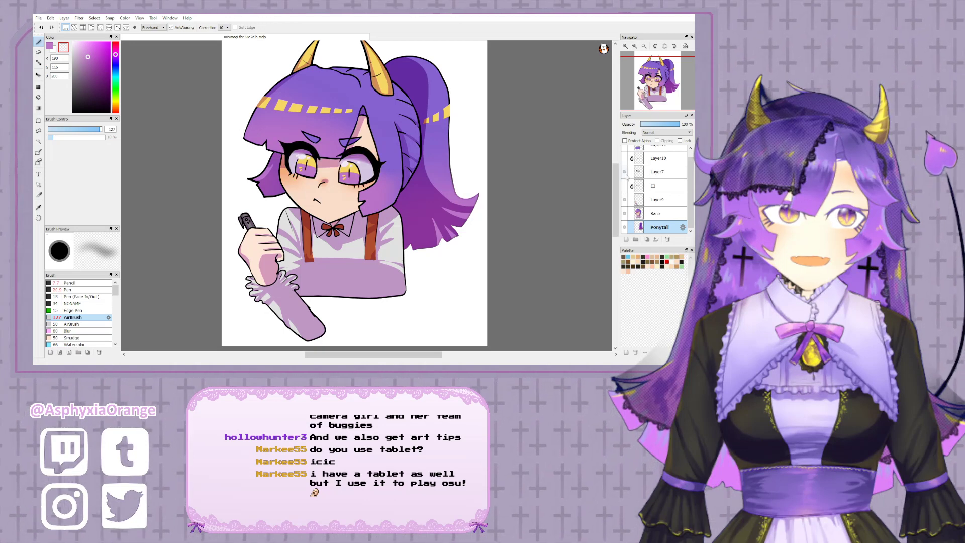
left_click(624, 173)
left_click(624, 158)
left_click(624, 158)
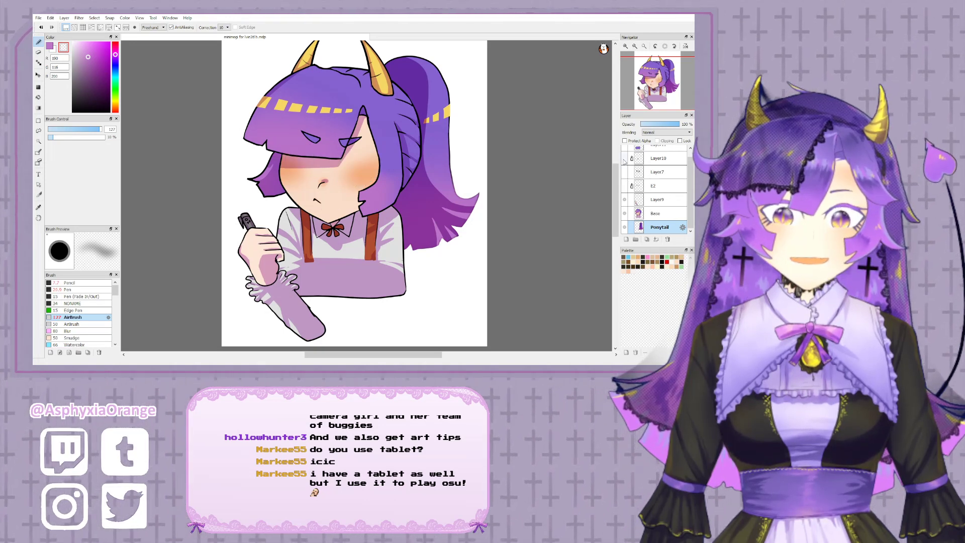
scroll(623, 161, "up", 1)
left_click(624, 166)
left_click(624, 166)
left_click(624, 154)
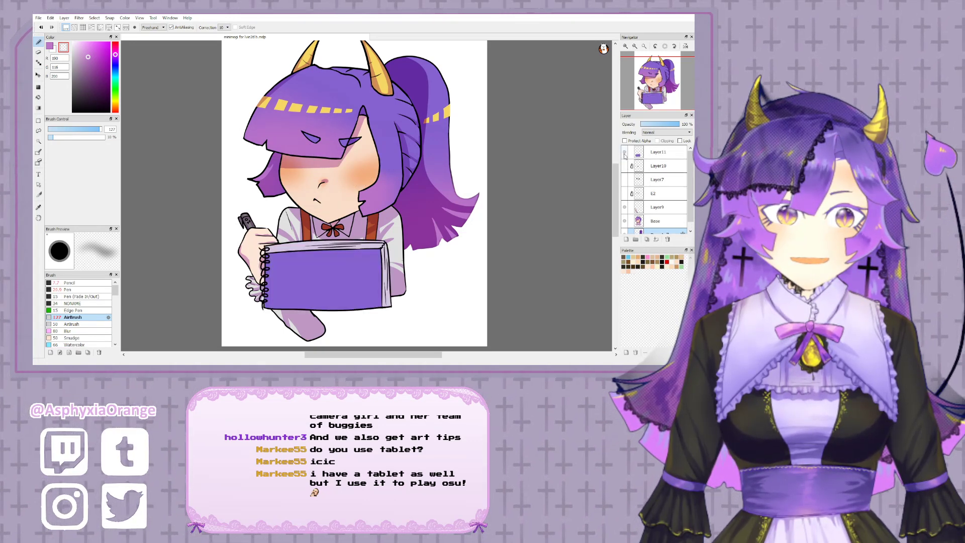
left_click(624, 154)
- Make the layers Layer11, Layer10, Layer7 and E2 visible
left_click(624, 152)
left_click(624, 166)
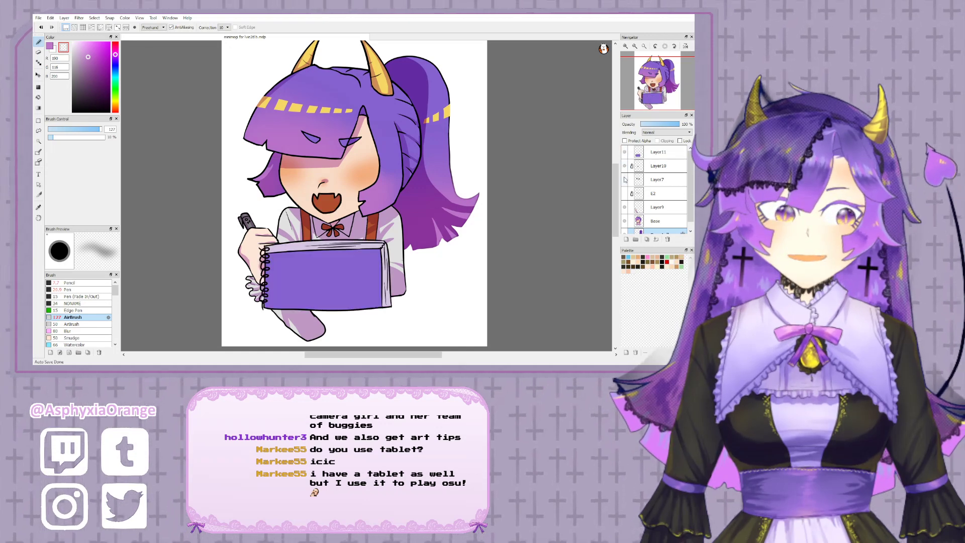
left_click(624, 193)
- Select the layers from Layer11 down to Ponytail and unlock the locked layers Layer10 and E2
left_click(657, 157)
scroll(658, 211, "down", 1)
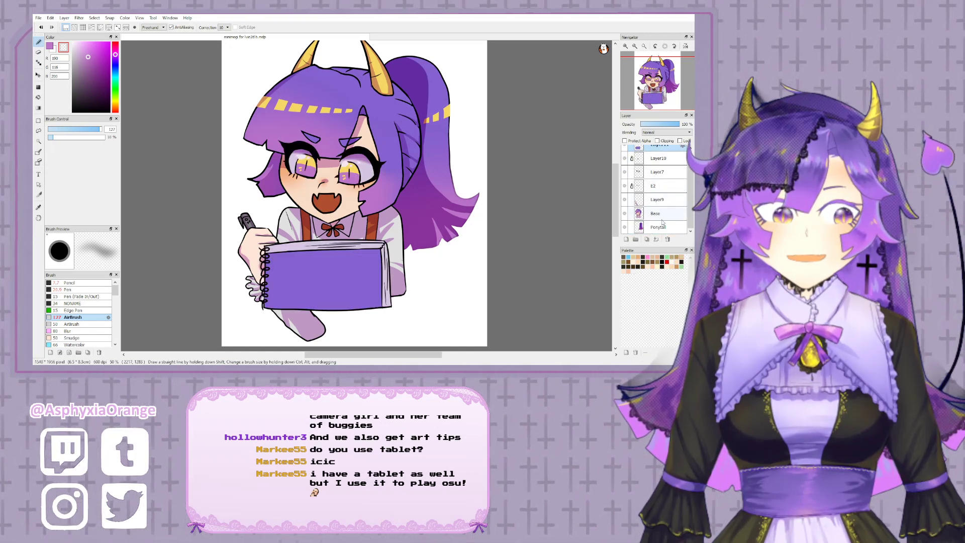
left_click(658, 226, "shift")
left_click(671, 145)
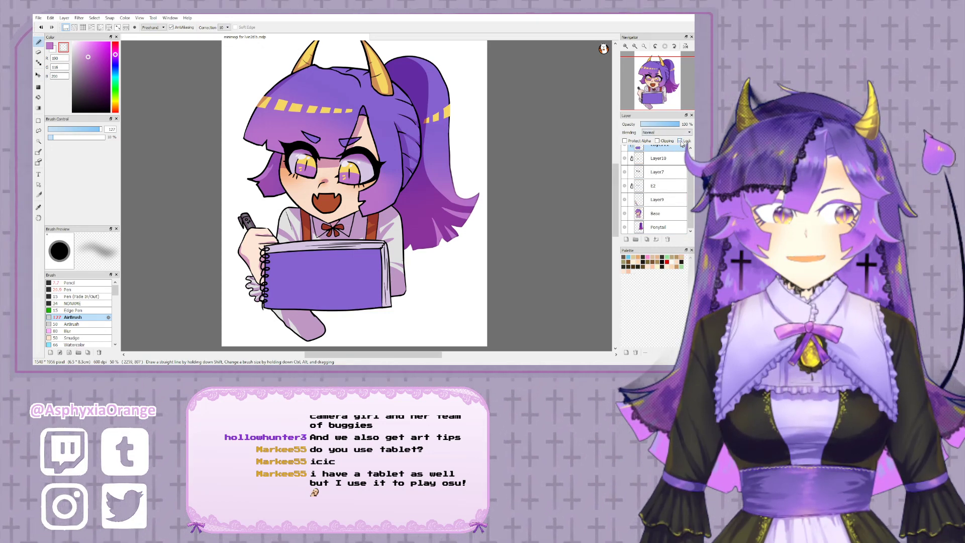
left_click(659, 227, "shift")
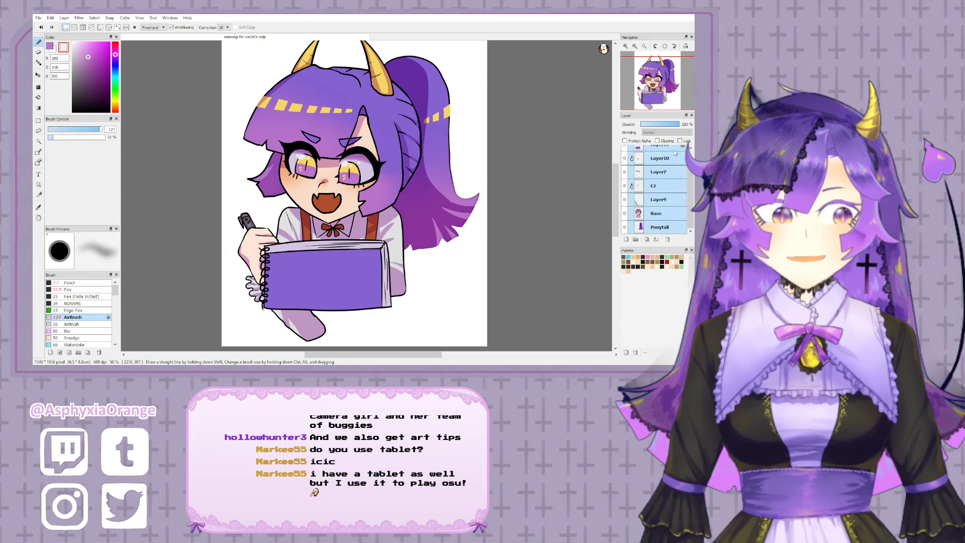
left_click(677, 171)
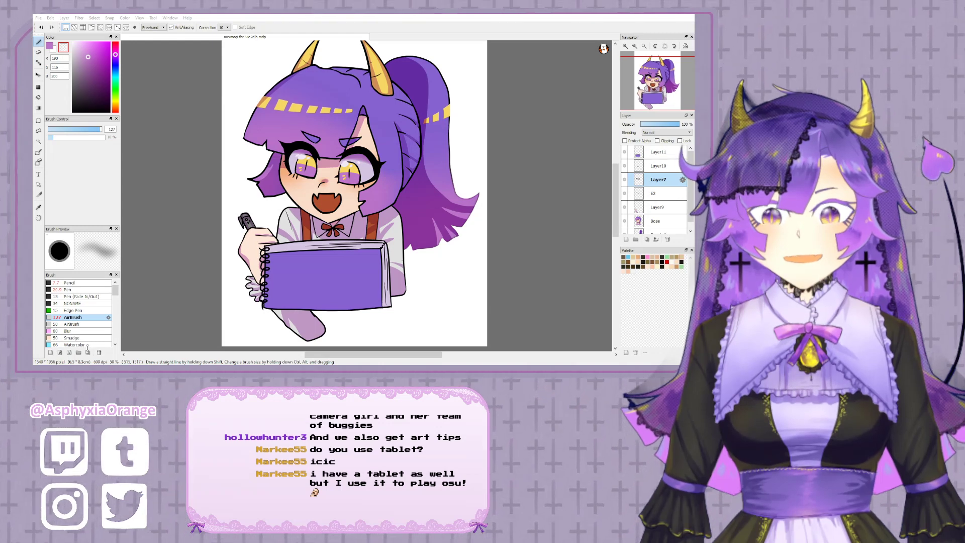
- Save the artwork as a PSD file and select the eye layer Layer7
left_click(552, 339)
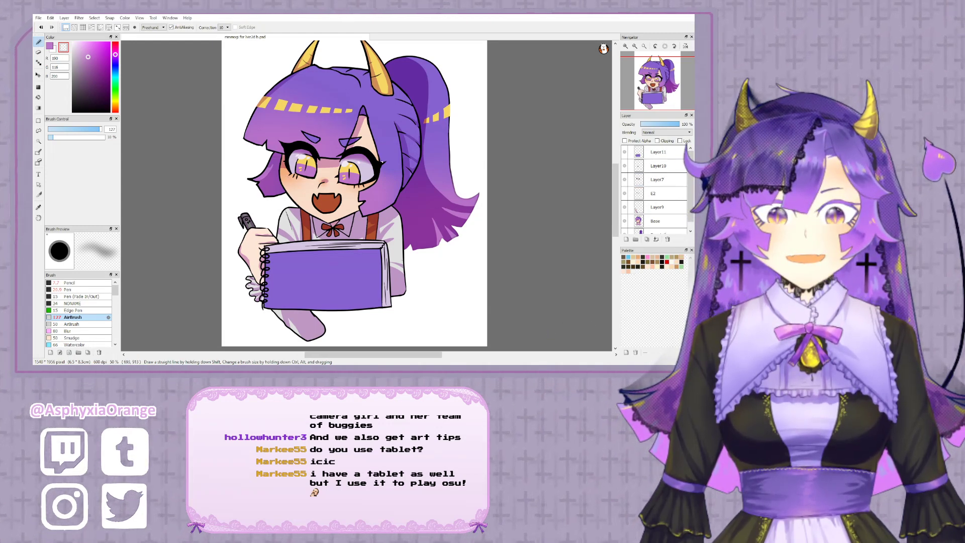
left_click(658, 180)
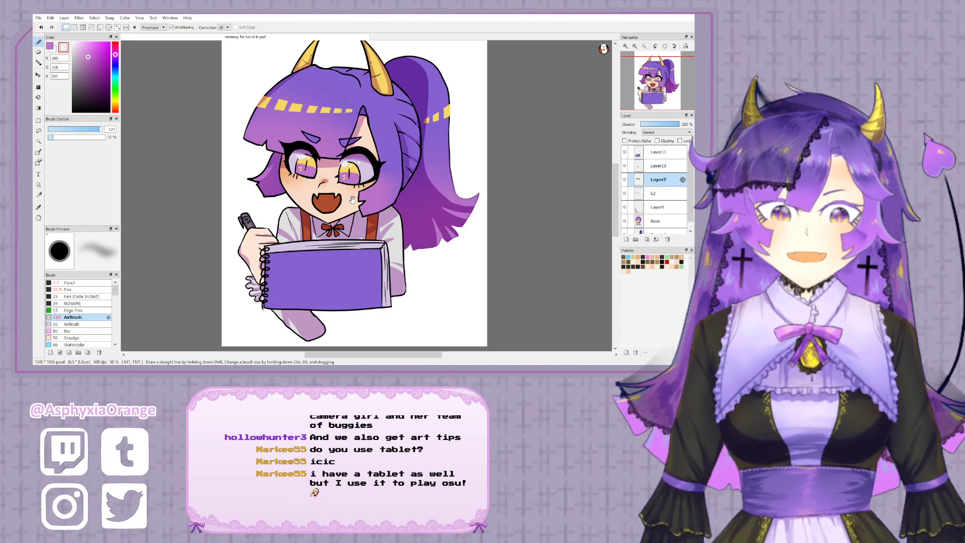
left_click_drag(353, 192, 354, 213)
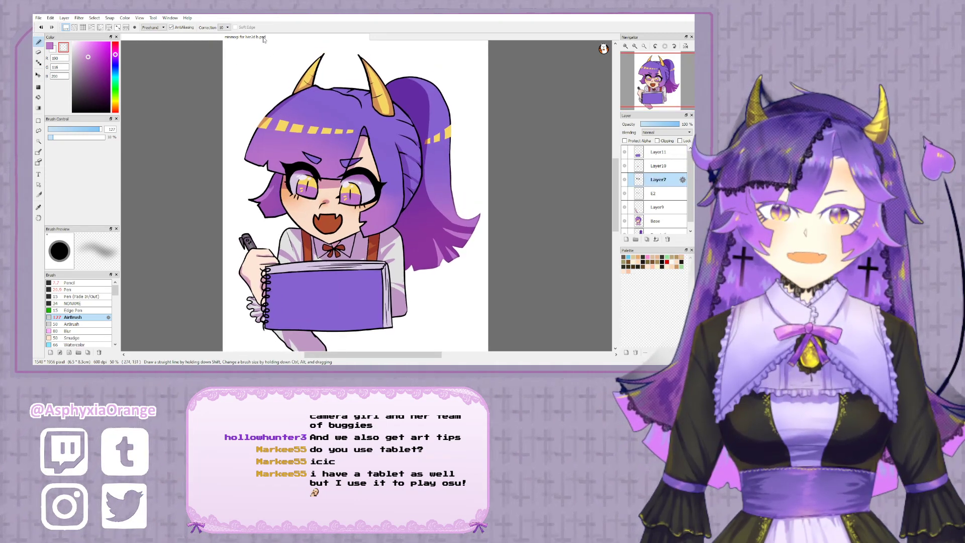
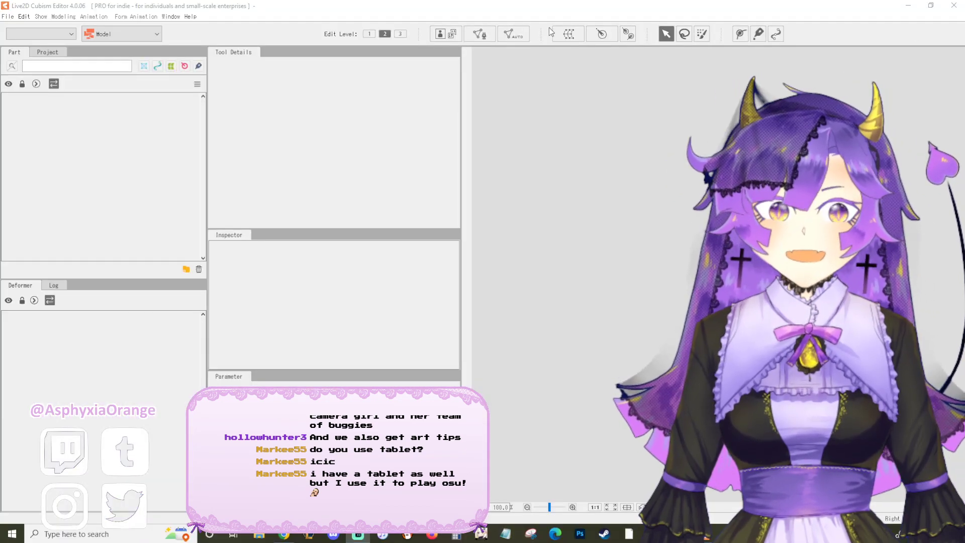
- Switch to Live2D Cubism Editor and start creating a new model
left_click(8, 17)
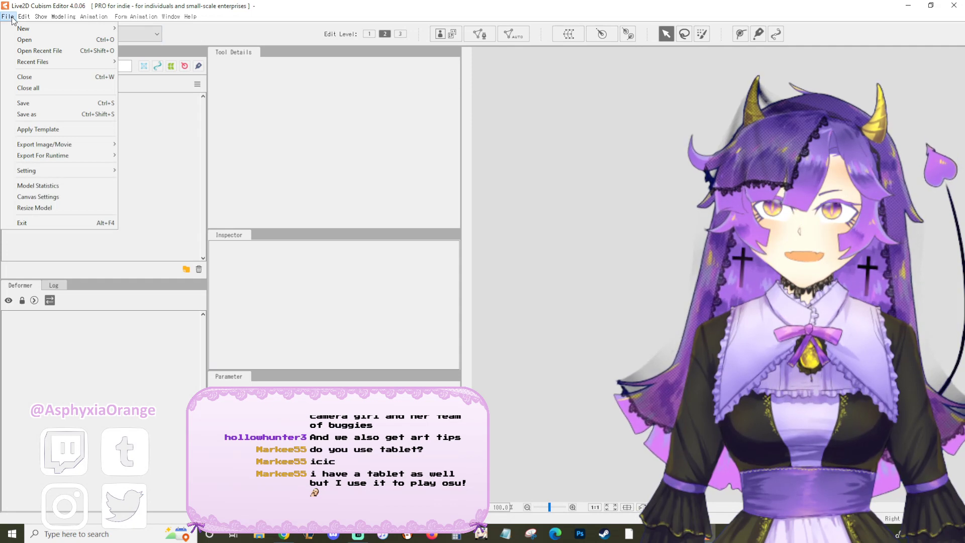
mouse_move(23, 28)
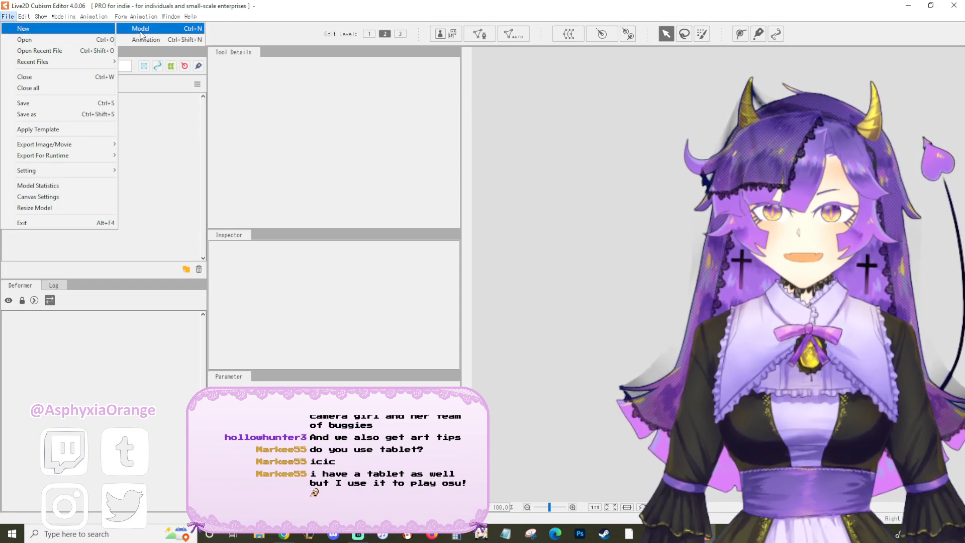
- Create a new model and delete all of its default part folders, from Rough Design through Guide Image
left_click(141, 34)
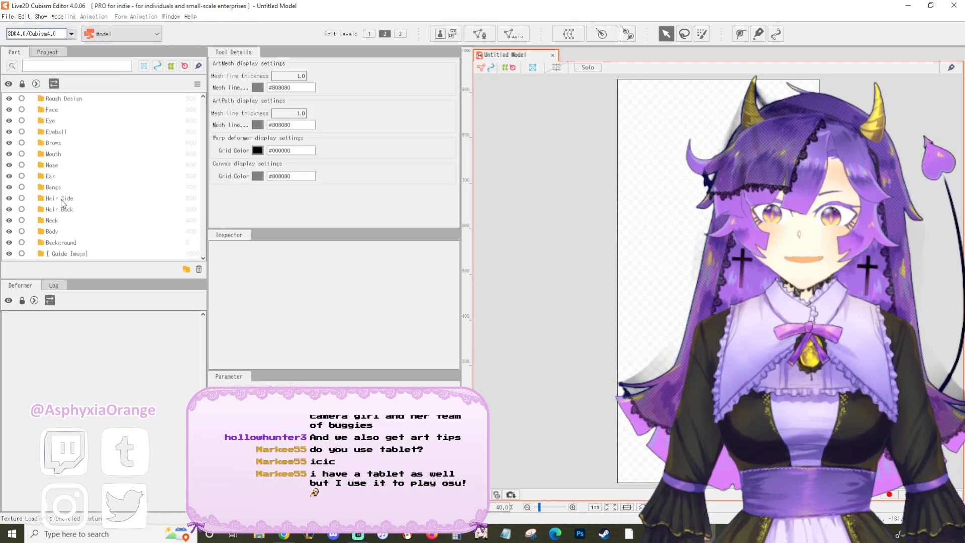
left_click(76, 242)
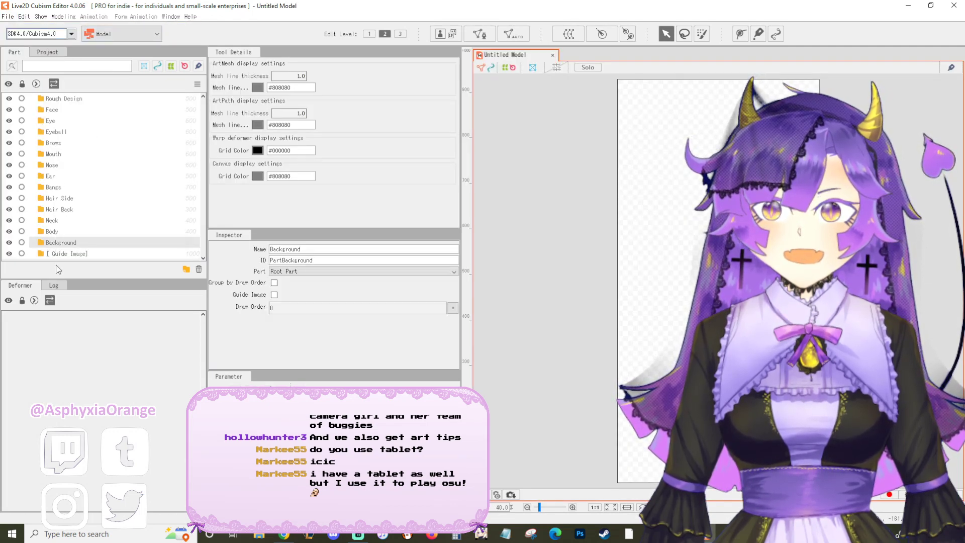
left_click(74, 255)
left_click(69, 99, "shift")
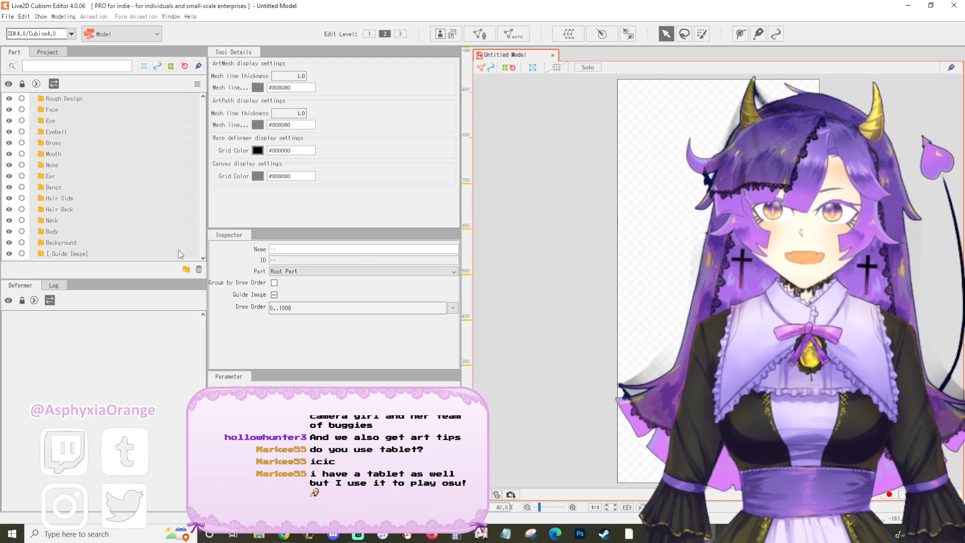
left_click(199, 269)
left_click(469, 279)
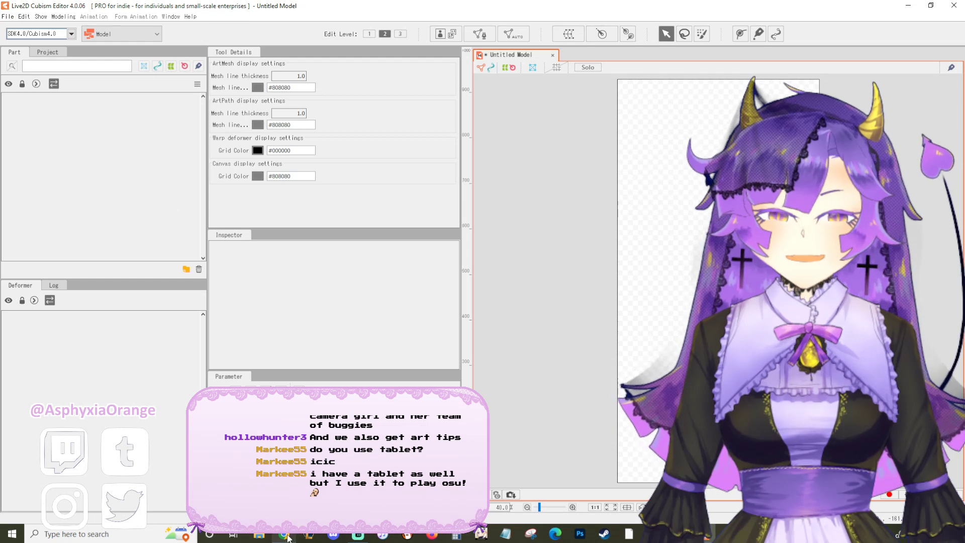
- Switch to File Explorer and open the Digi 2022 folder inside The Real Documents, 2022
left_click(266, 536)
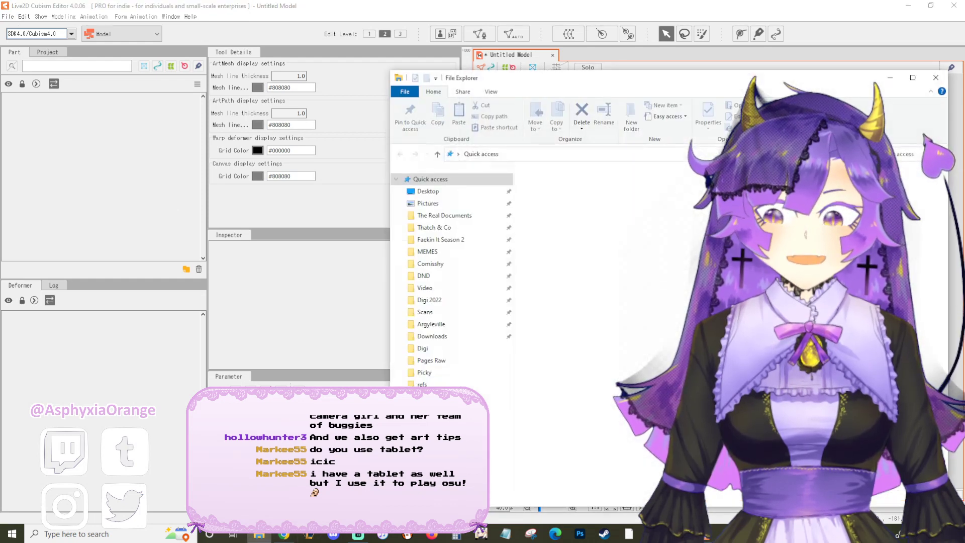
left_click(458, 216)
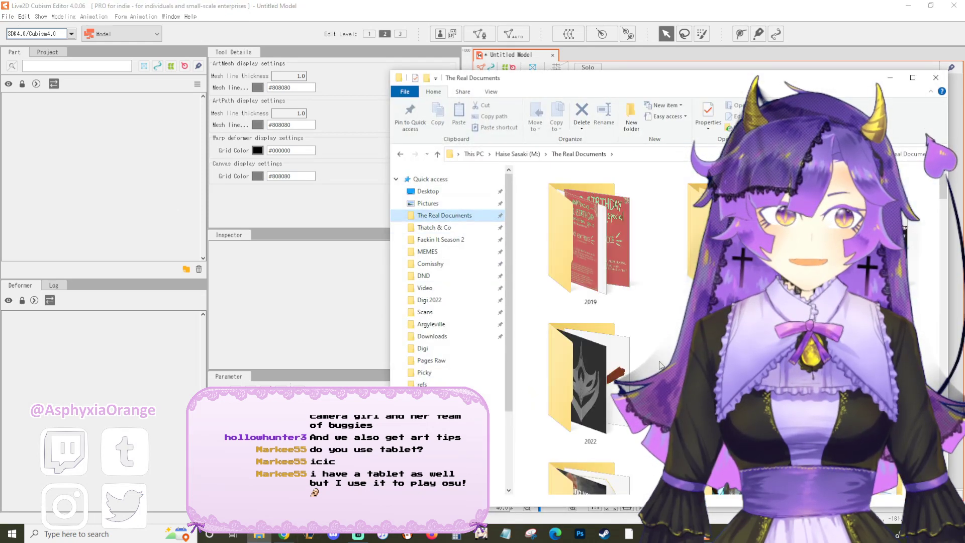
double_click(587, 377)
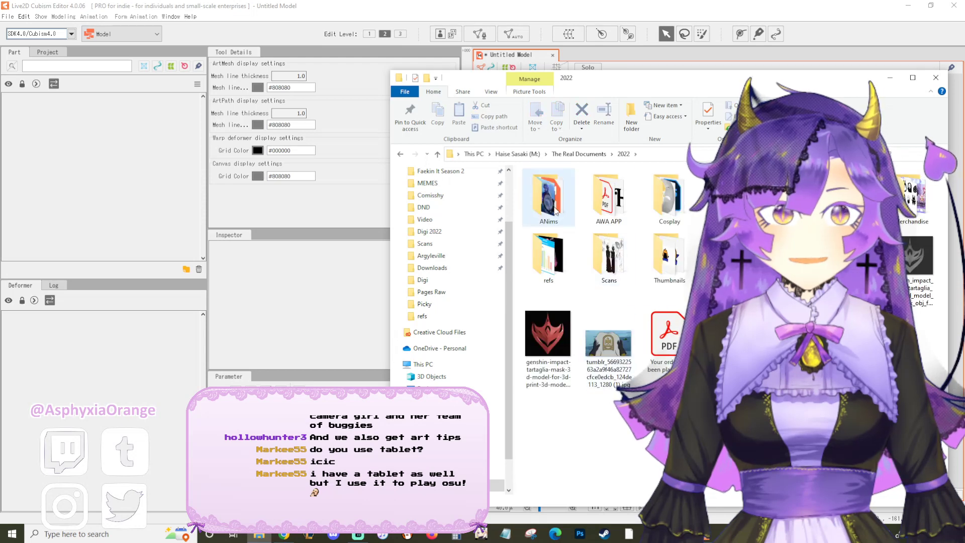
double_click(728, 201)
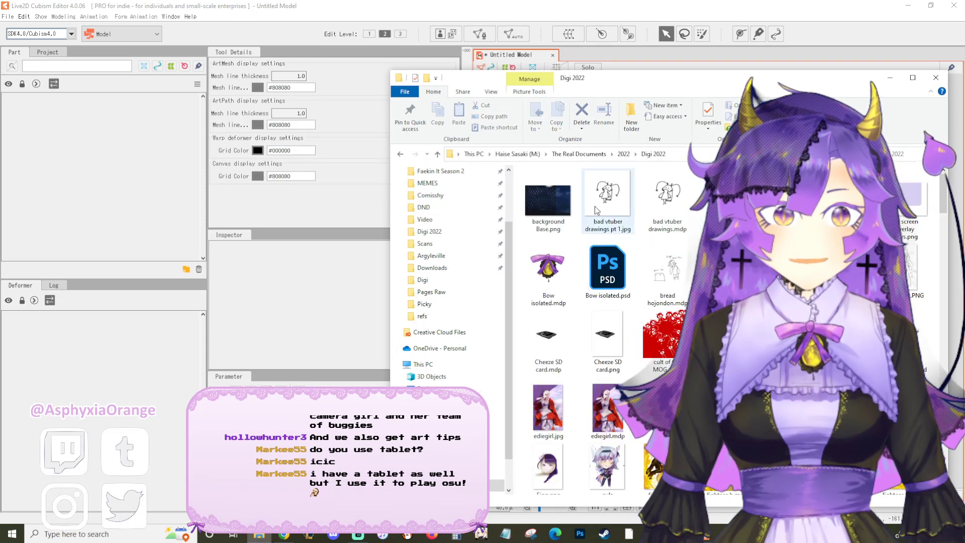
- Import "minimogi for lvie2d b.psd" into the existing Untitled Model, adding all layers as new ArtMeshes
left_click_drag(943, 206, 961, 495)
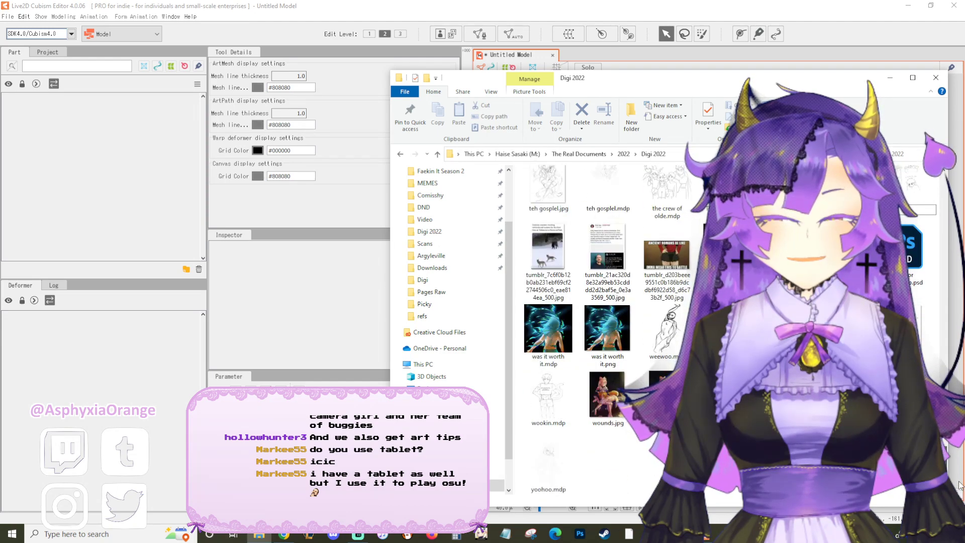
scroll(960, 495, "up", 10)
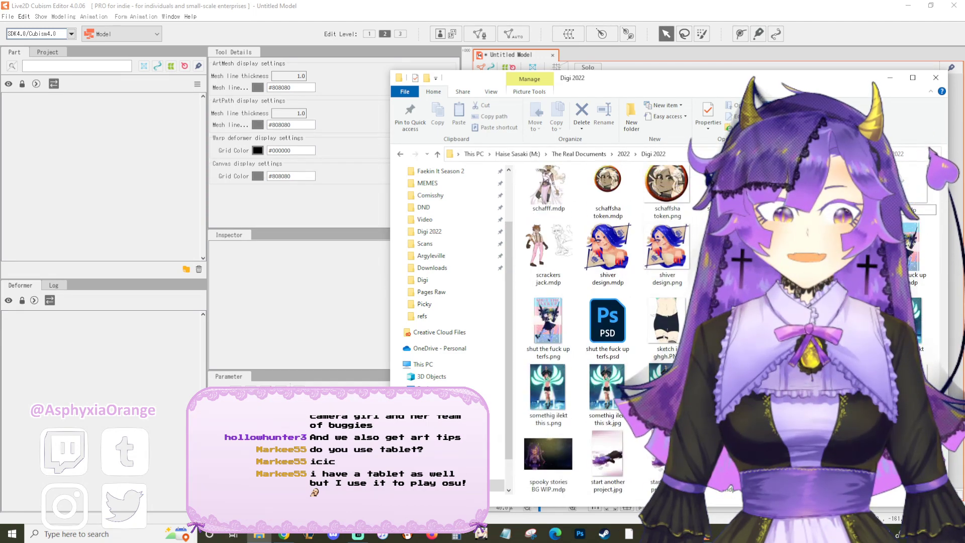
left_click_drag(949, 427, 944, 337)
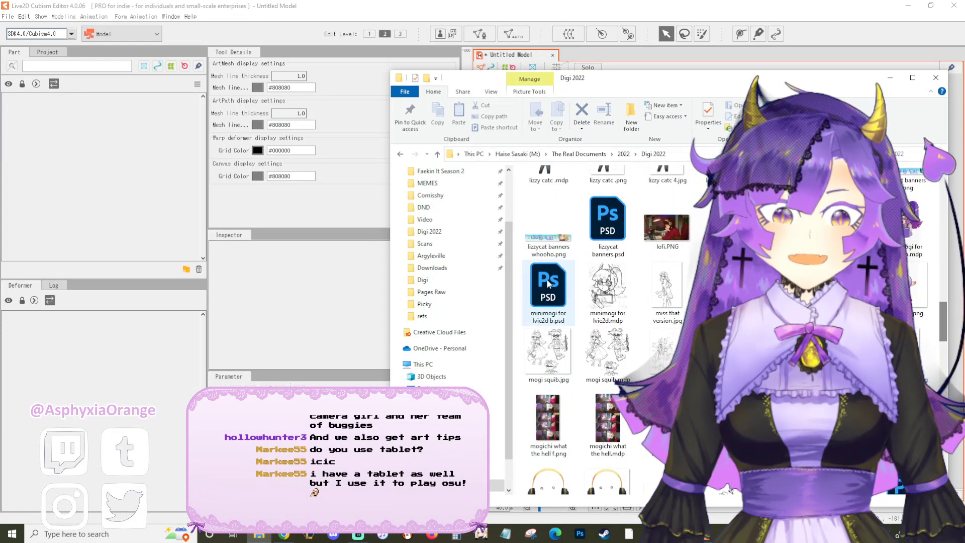
left_click_drag(544, 284, 150, 239)
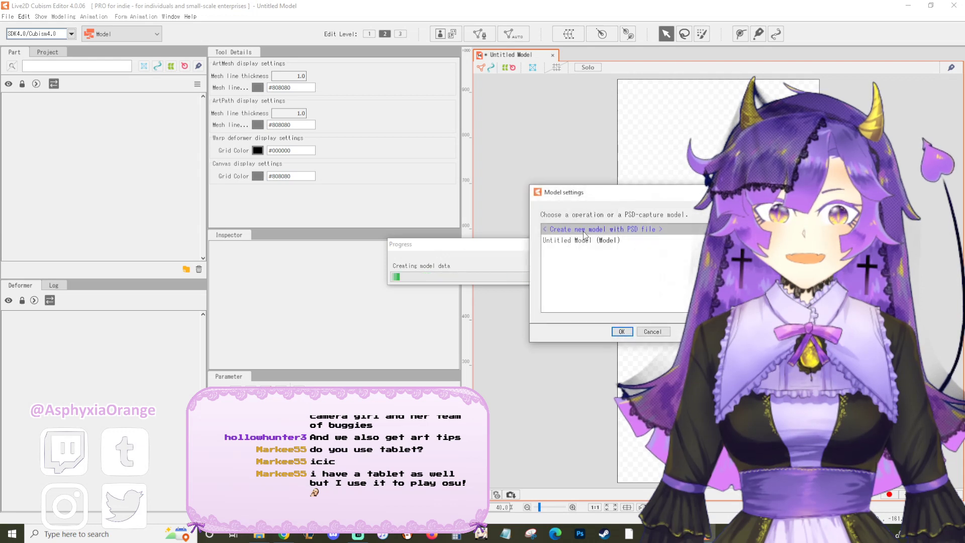
left_click(581, 241)
left_click(621, 332)
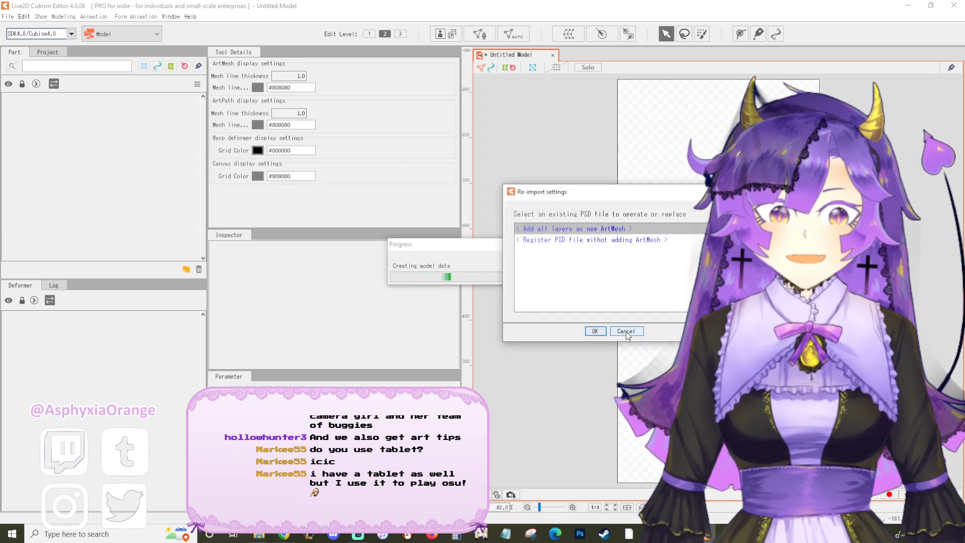
left_click(596, 331)
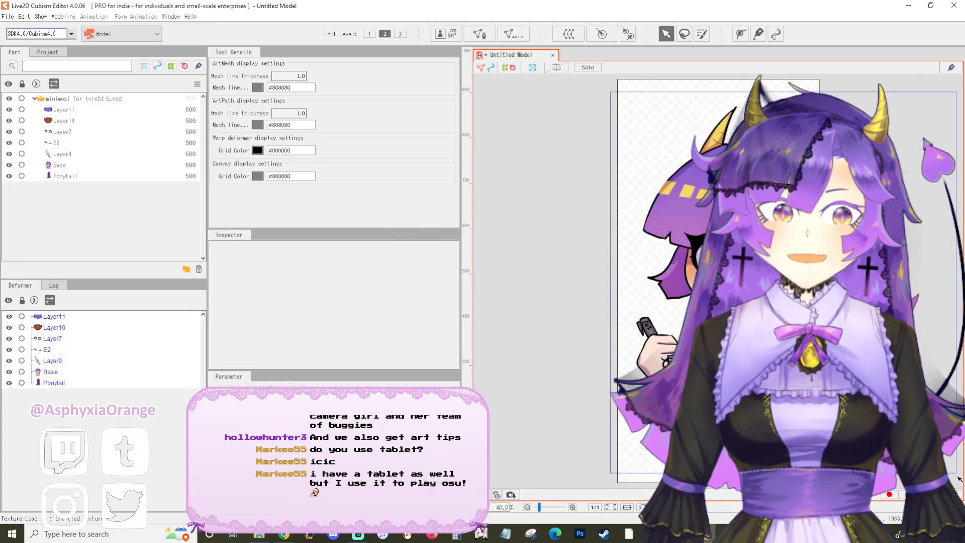
- Select all imported layers and move the character artwork left so it sits more centrally over the canvas
key("ctrl+a")
left_click_drag(744, 194, 757, 192)
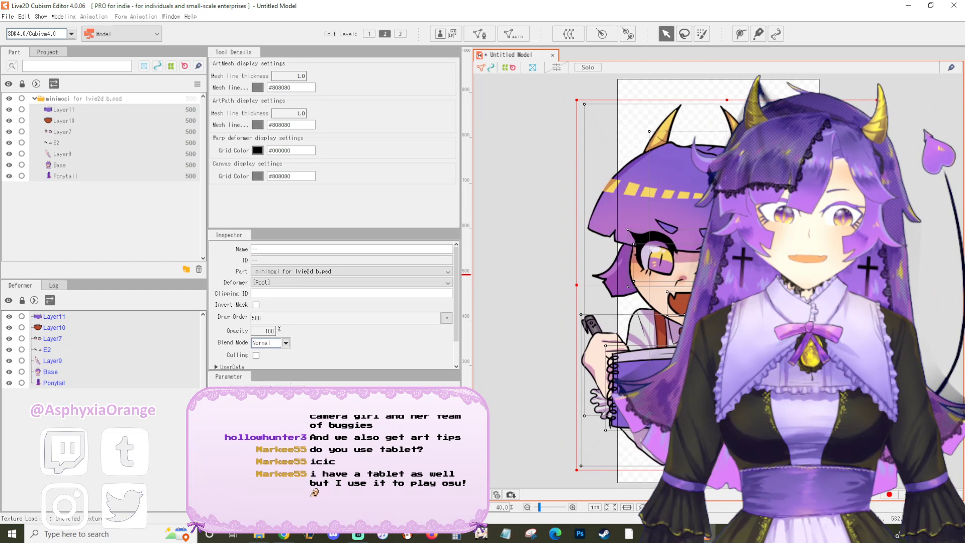
left_click(812, 87)
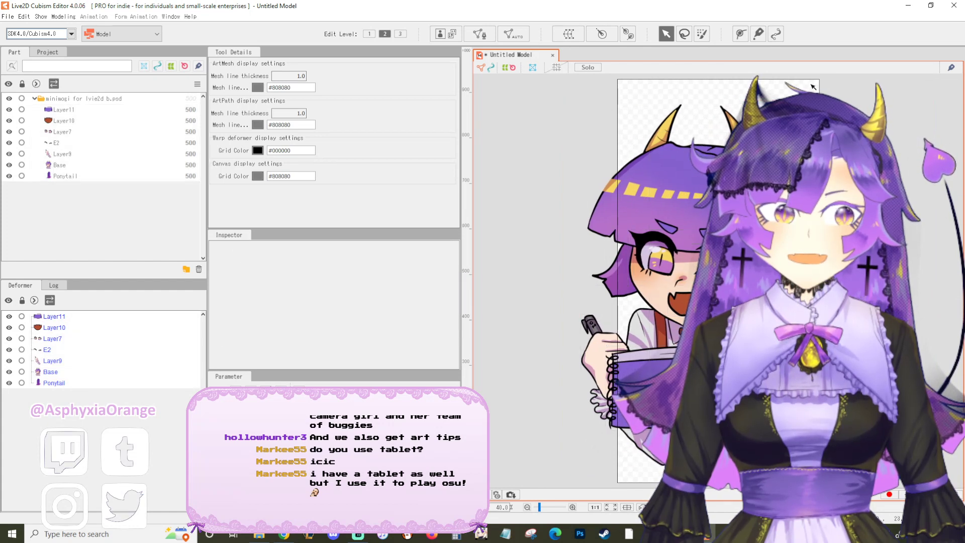
- Set the model canvas width to 2000 pixels
left_click(8, 17)
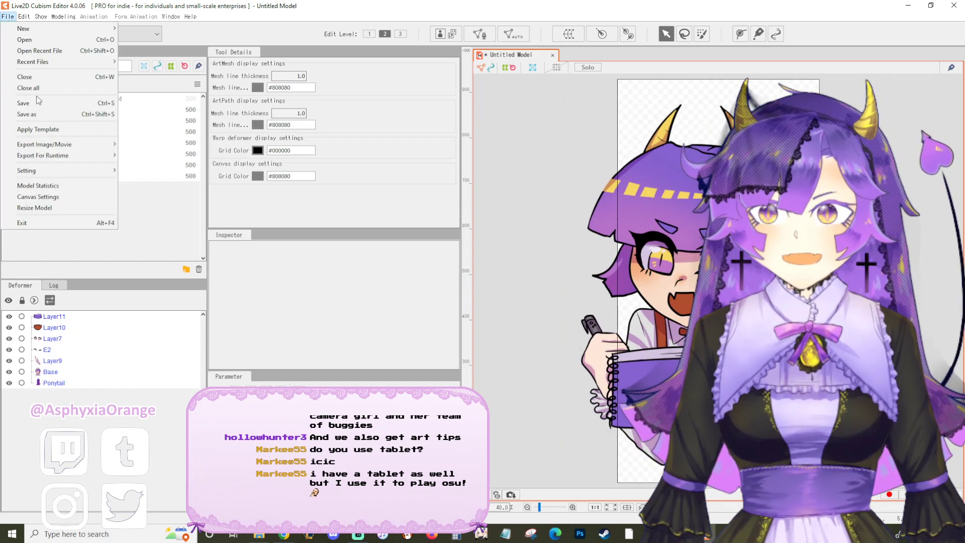
left_click(56, 197)
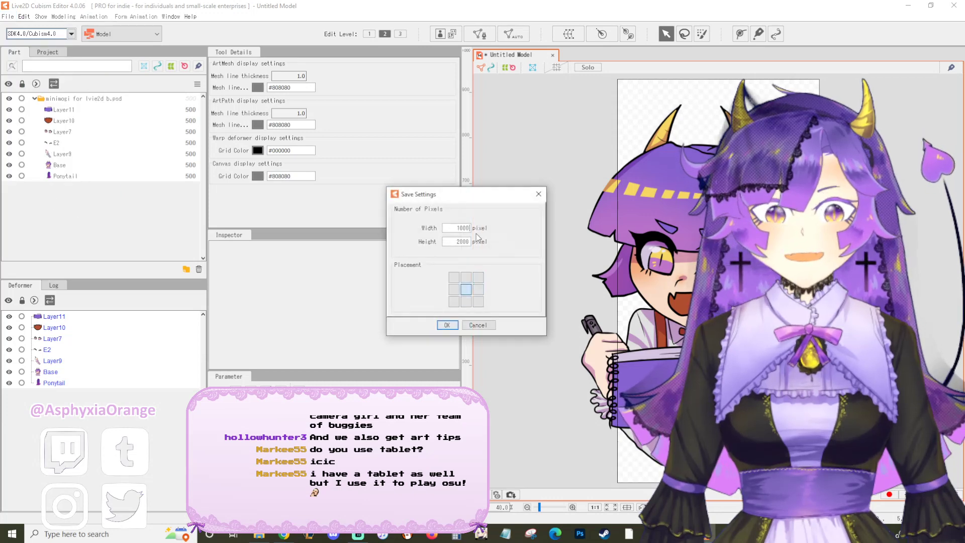
left_click_drag(456, 229, 496, 227)
type("2")
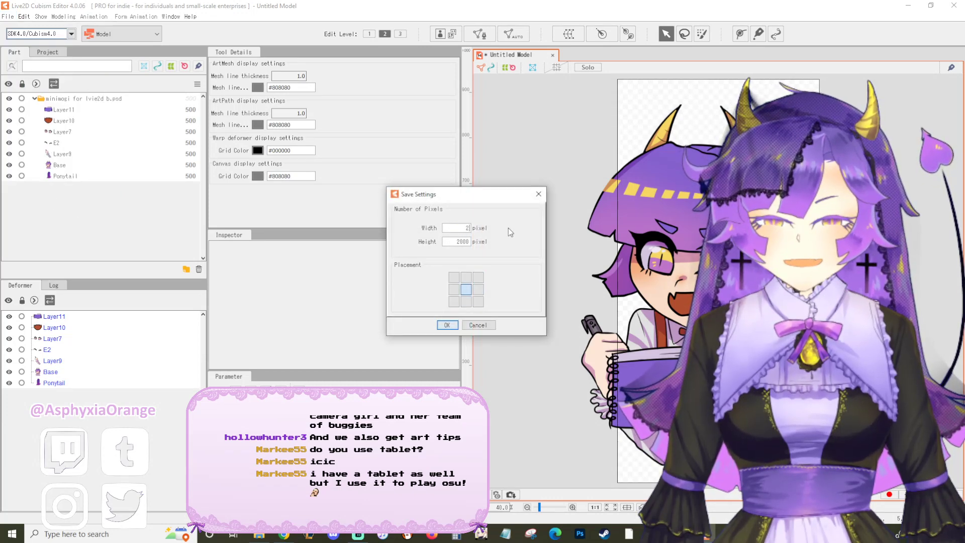
type("000")
left_click(446, 325)
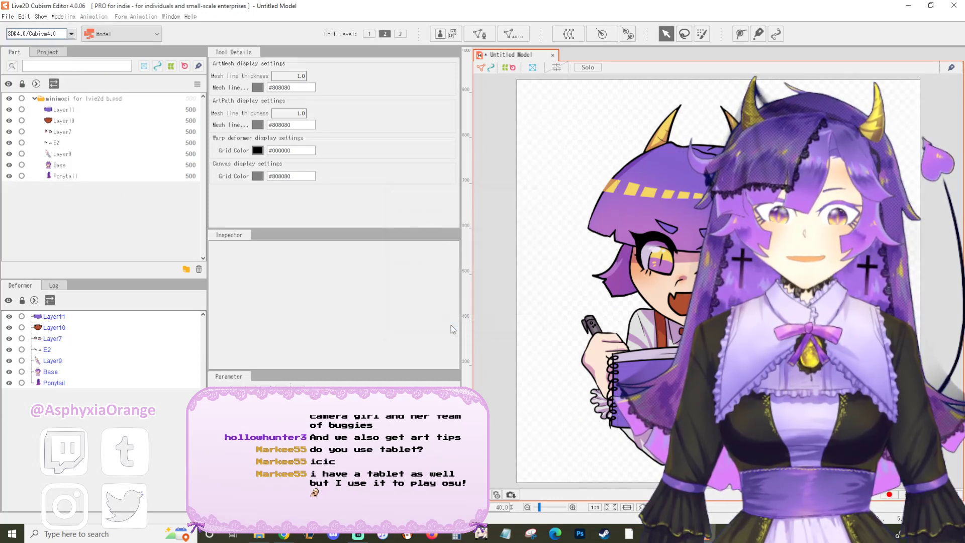
- Nudge the whole character artwork slightly upward on the widened canvas, then deselect it
left_click_drag(541, 80, 698, 486)
left_click(914, 316)
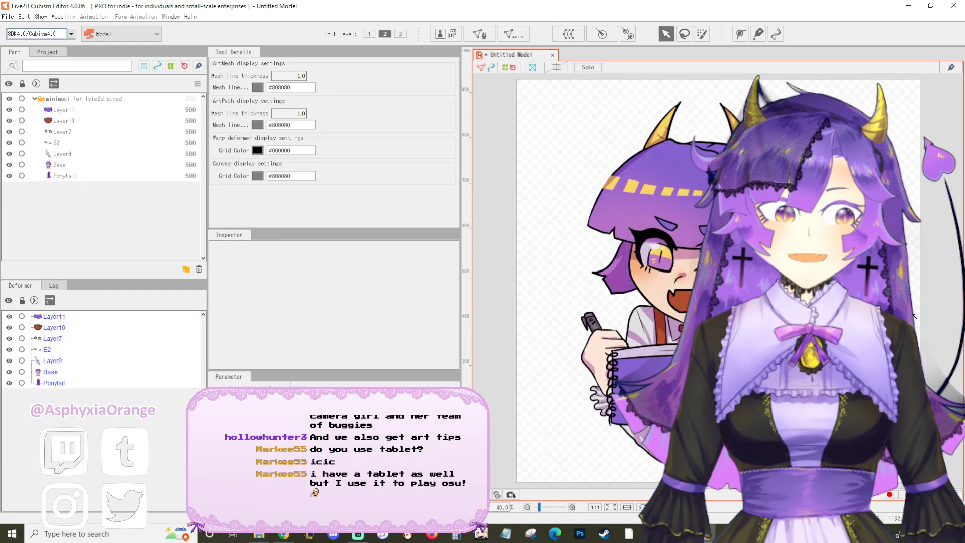
left_click_drag(913, 315, 872, 302)
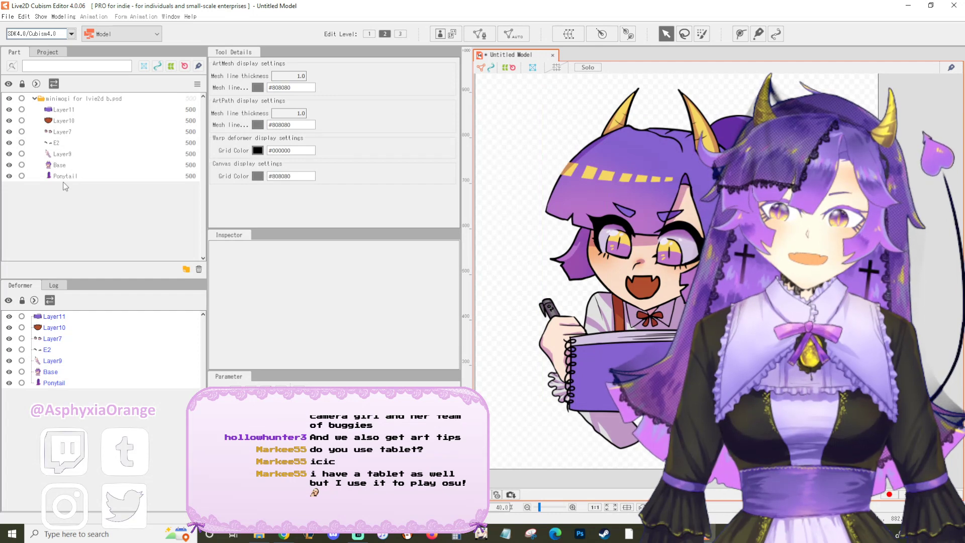
- Generate automatic meshes for all layers using the Standard preset
left_click(52, 382)
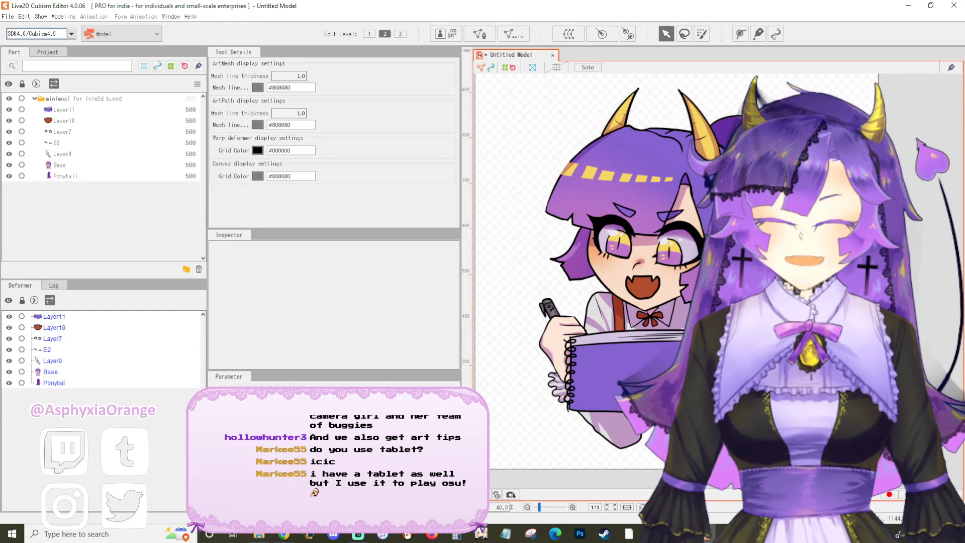
key("ctrl+a")
left_click(513, 33)
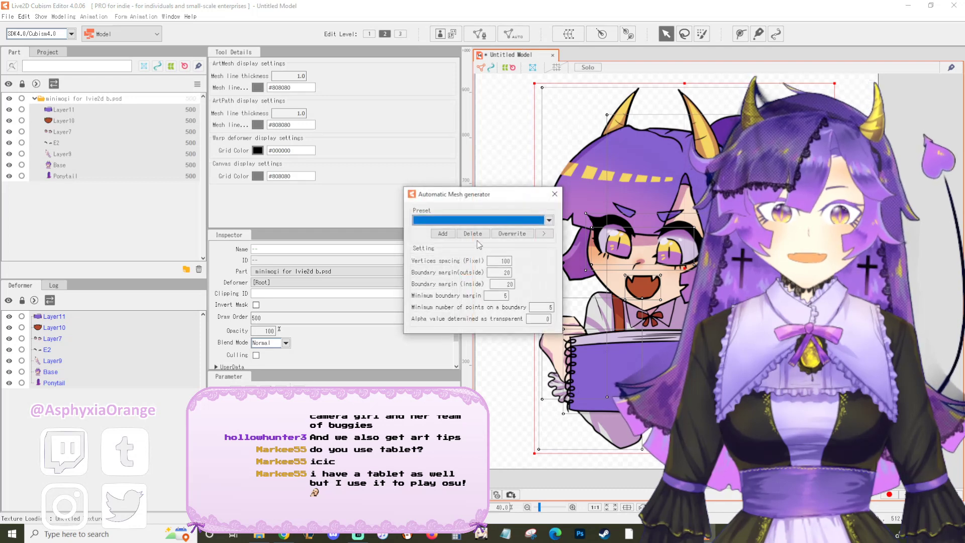
left_click(453, 221)
left_click(444, 230)
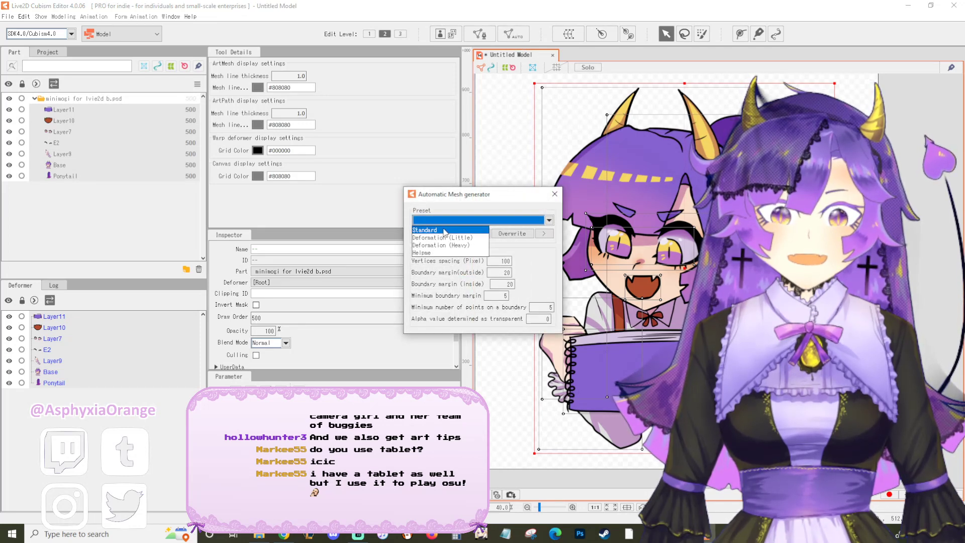
left_click(554, 194)
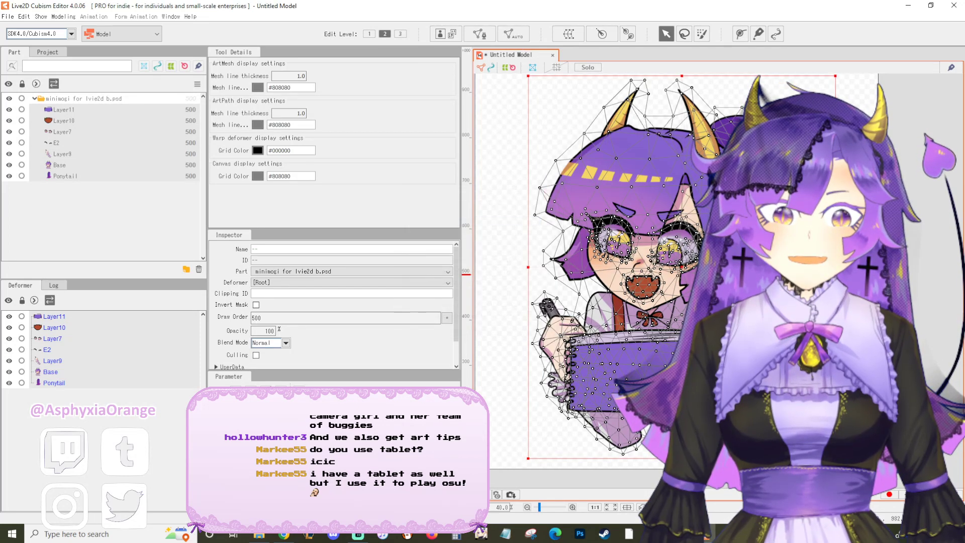
- Lock the Base ArtMesh against editing
left_click(638, 194)
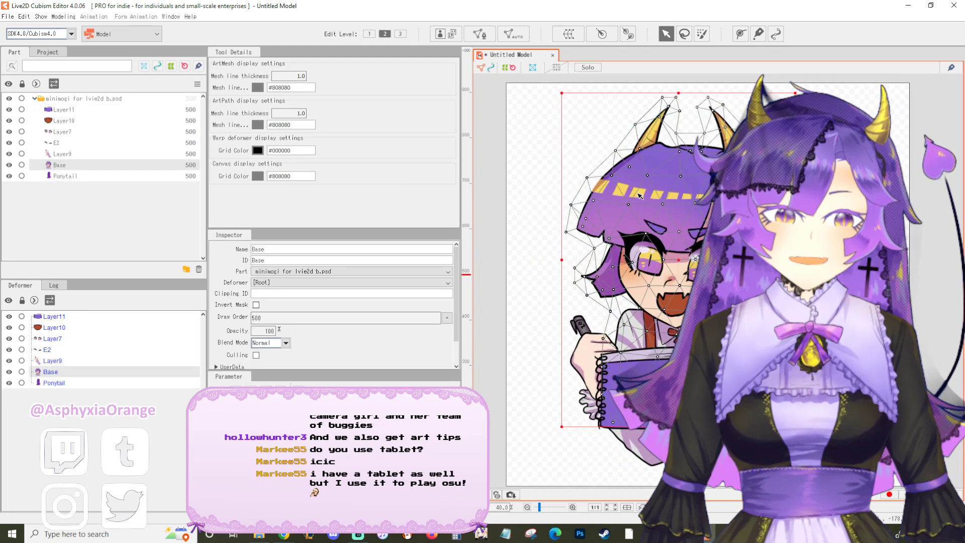
left_click(855, 253)
left_click(728, 252)
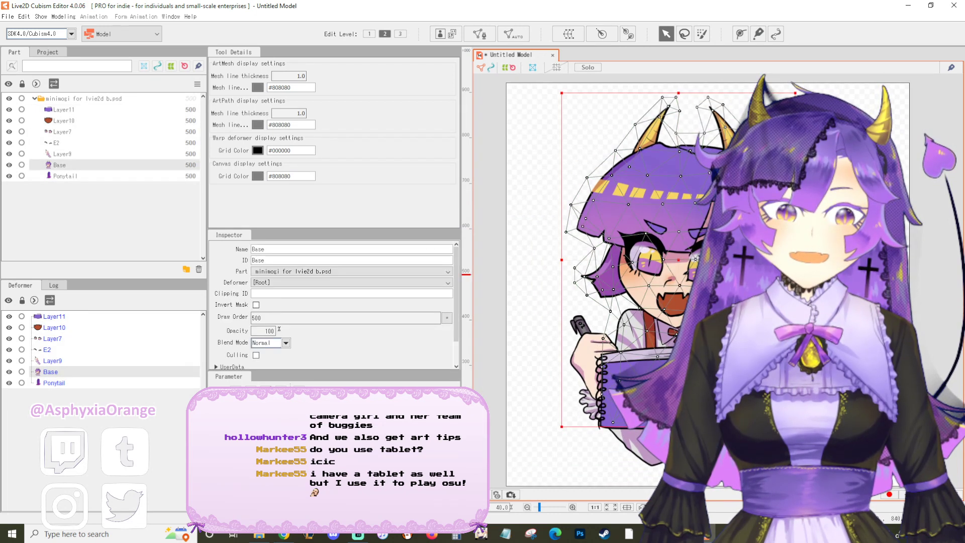
left_click(22, 372)
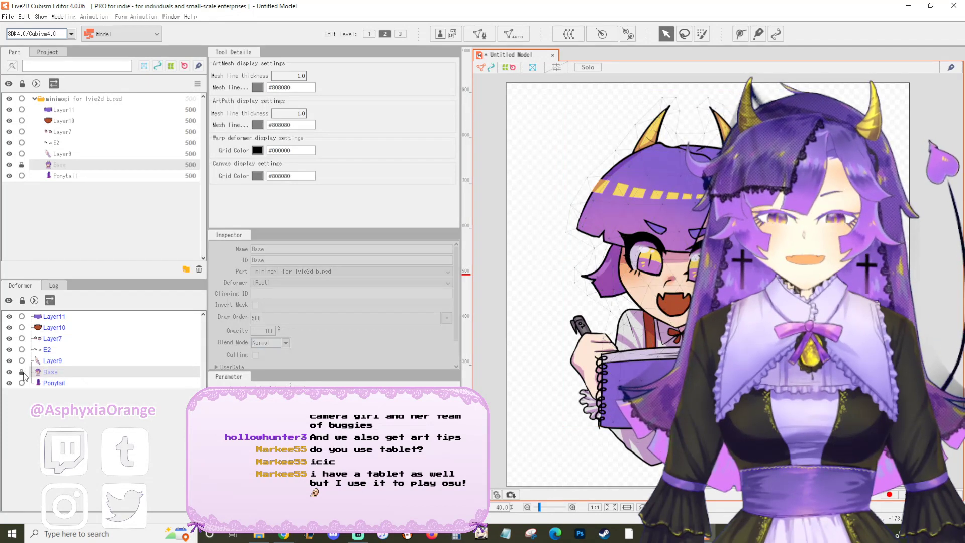
- Create a parameter named Pontail Physics with the ID ParamPhys and a range of -30 to 30, default 0
left_click(56, 383)
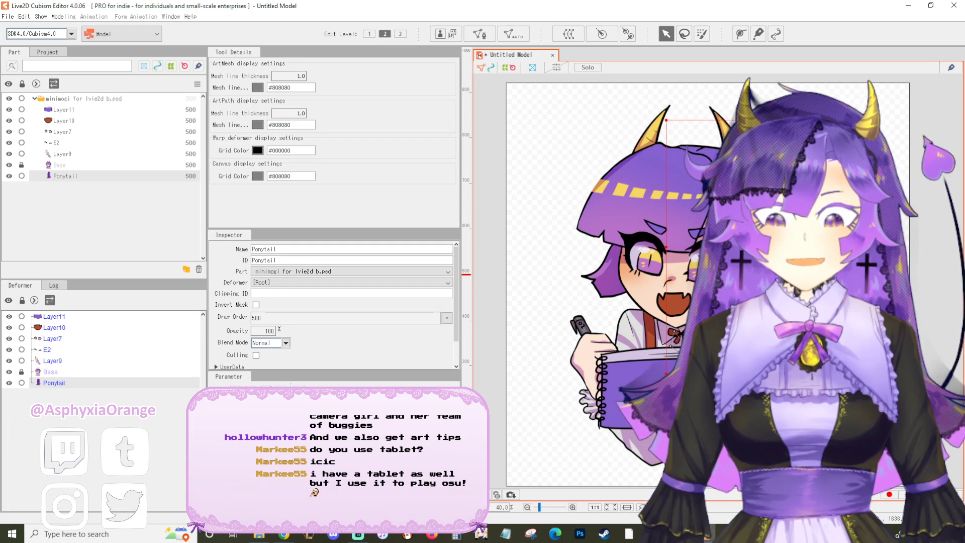
left_click(427, 503)
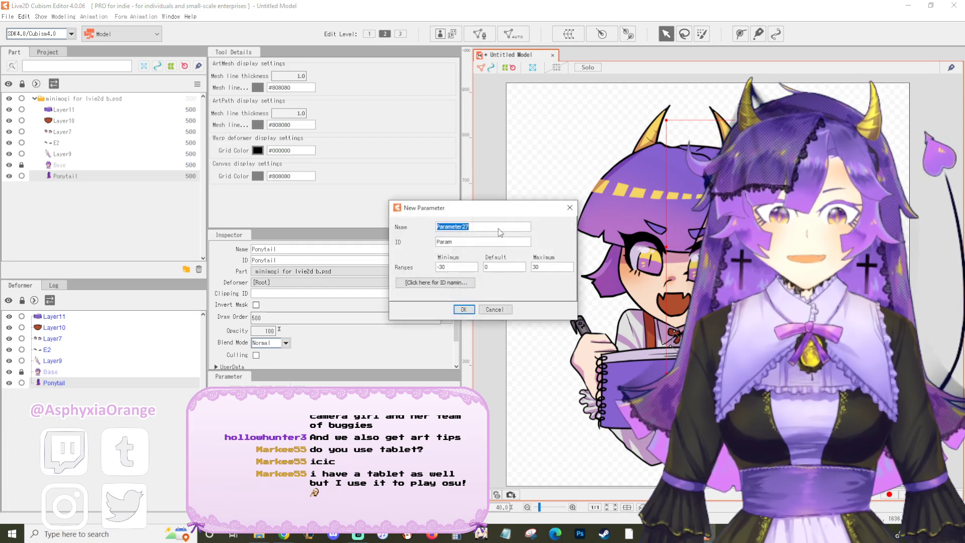
type("Pontail ")
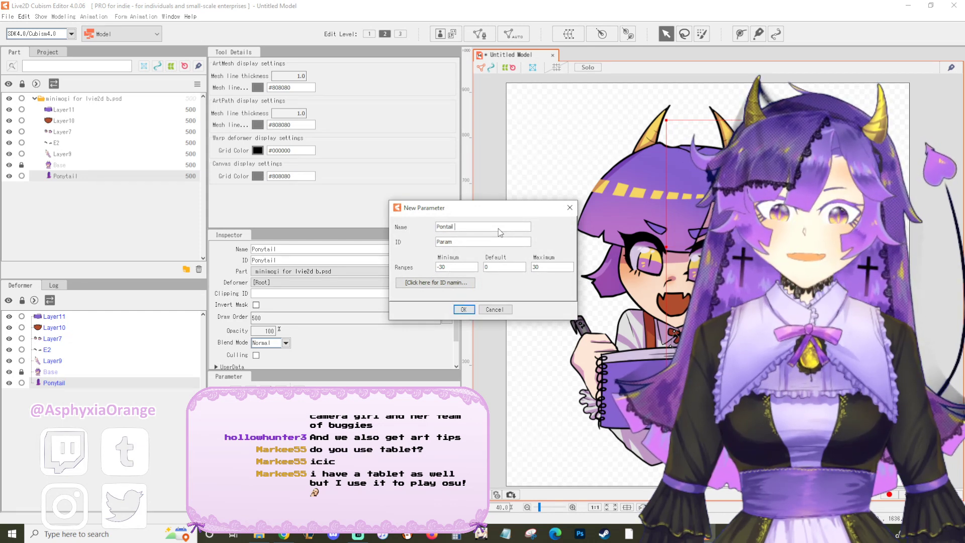
type("Physics")
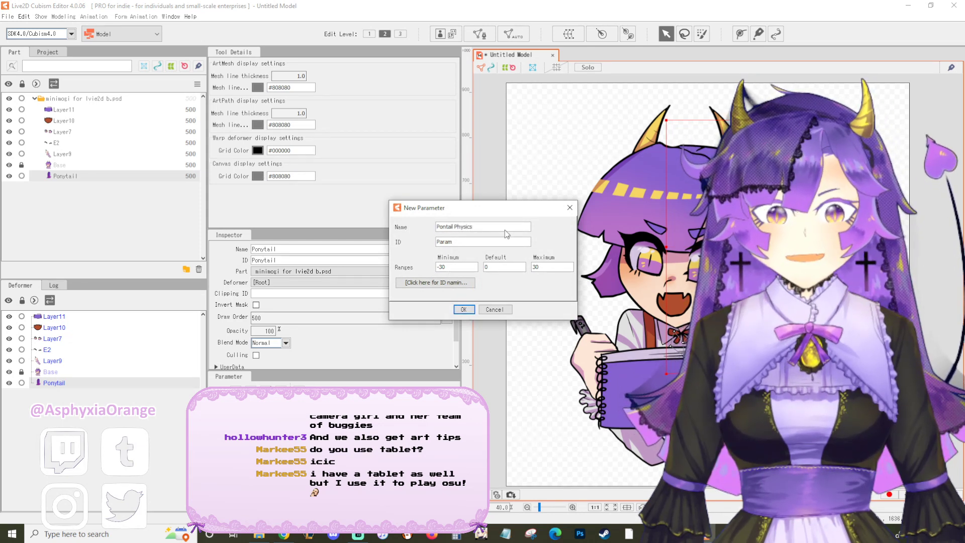
left_click(466, 245)
type("1")
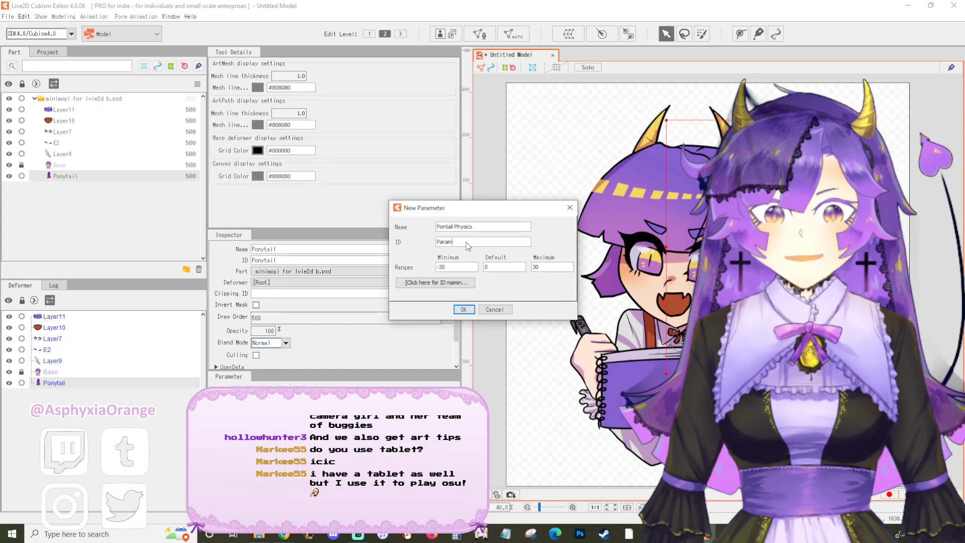
key("BackSpace")
type("Phys")
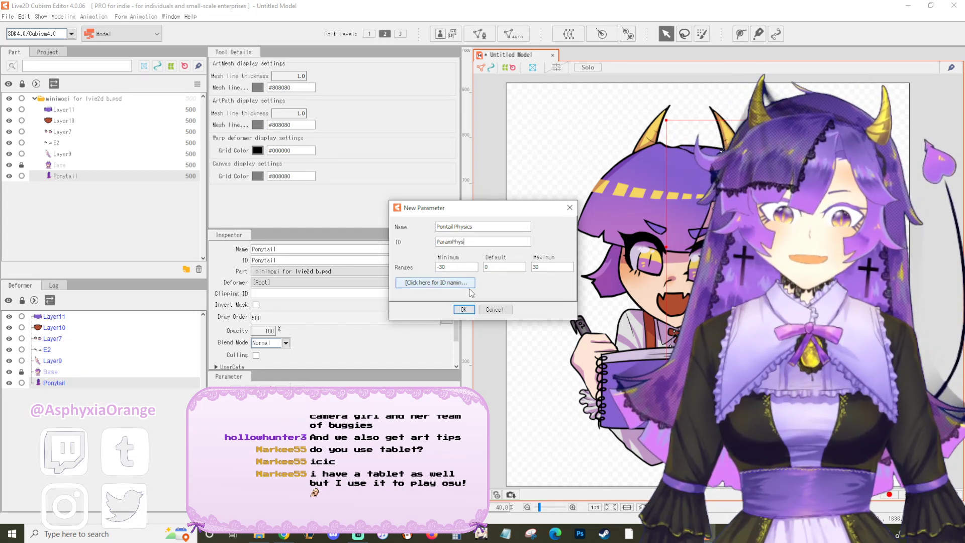
left_click(461, 309)
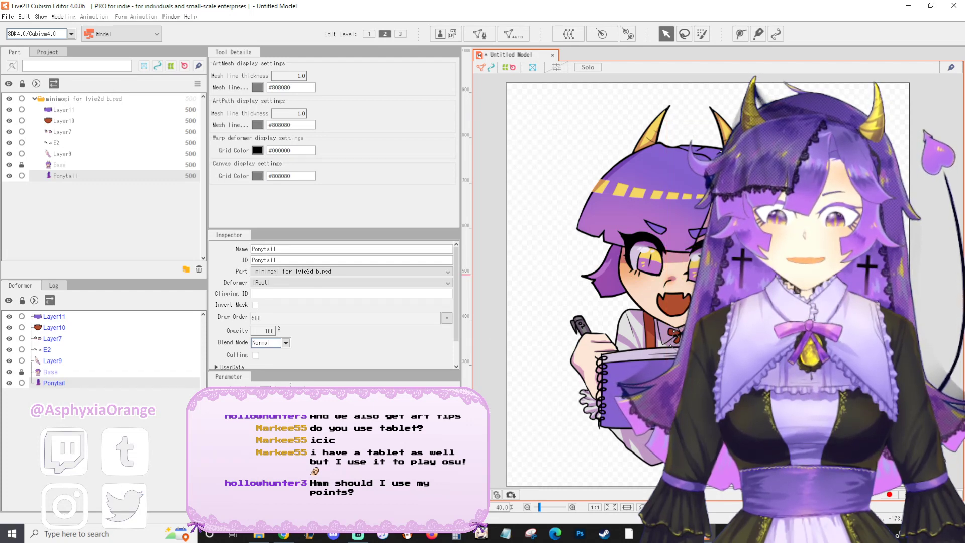
- Create a warp deformer named Ponytail Phys as the parent of the Ponytail ArtMesh
left_click(57, 384)
left_click(569, 35)
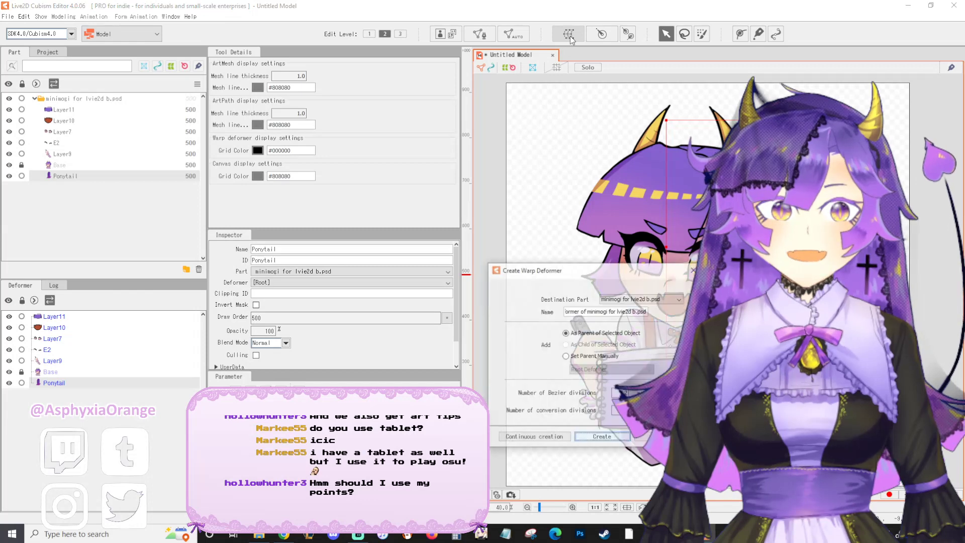
left_click(628, 299)
left_click(619, 314)
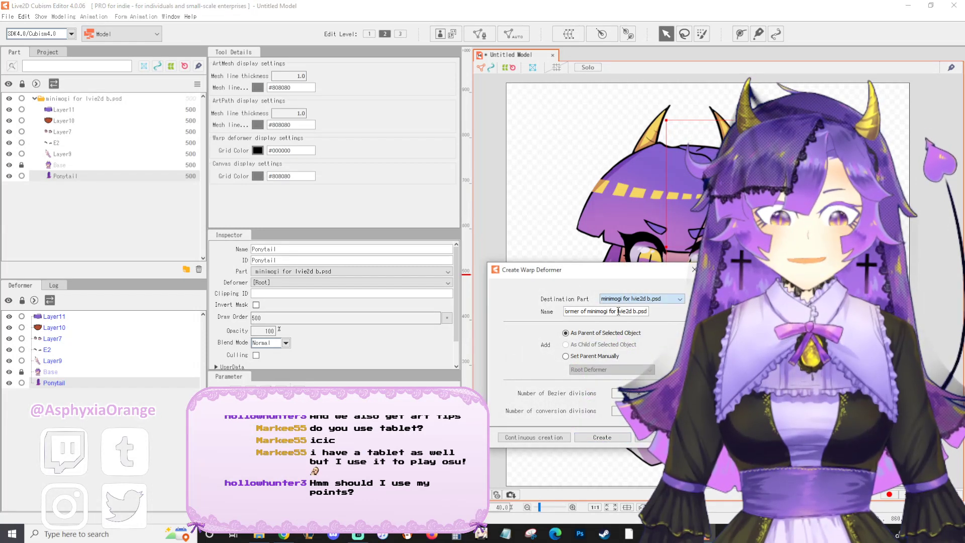
key("shift+Home")
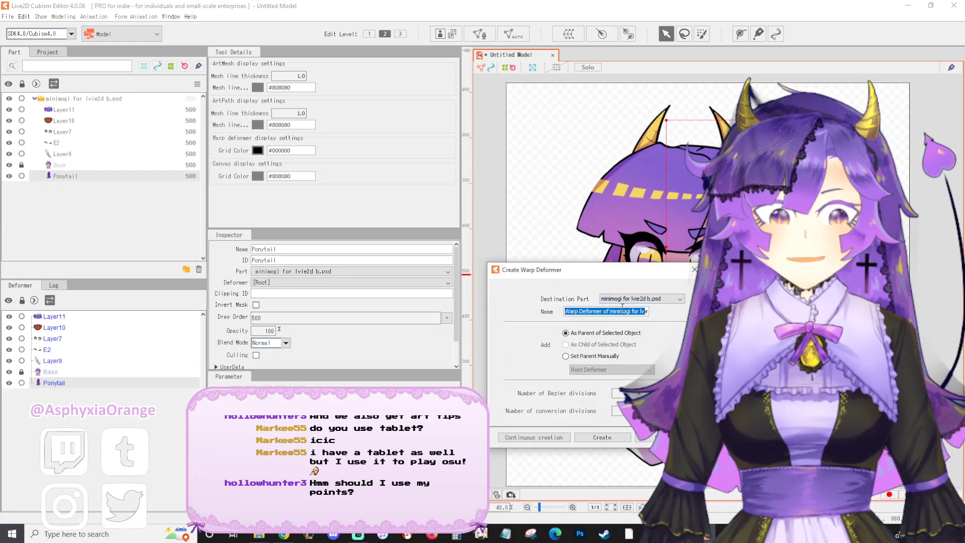
key("Home")
key("shift+End")
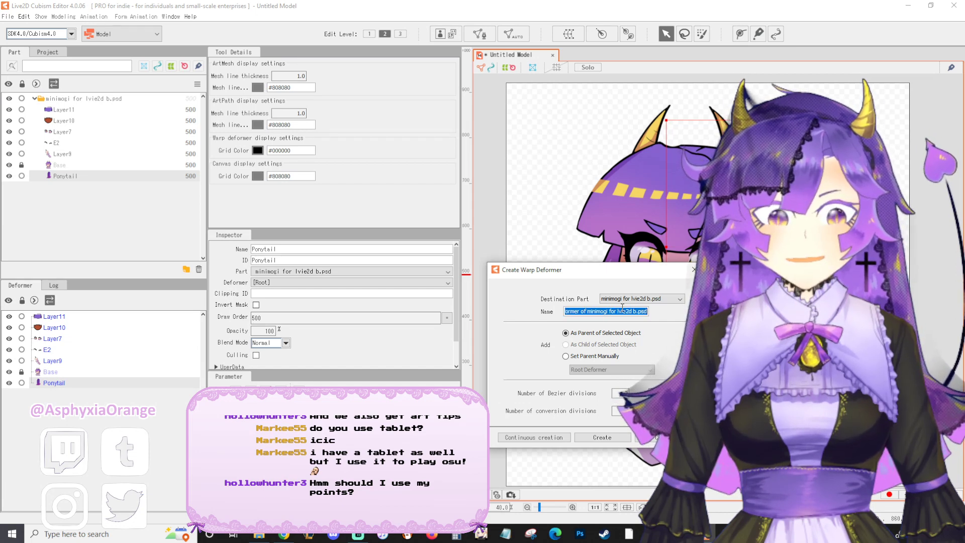
type("Pony")
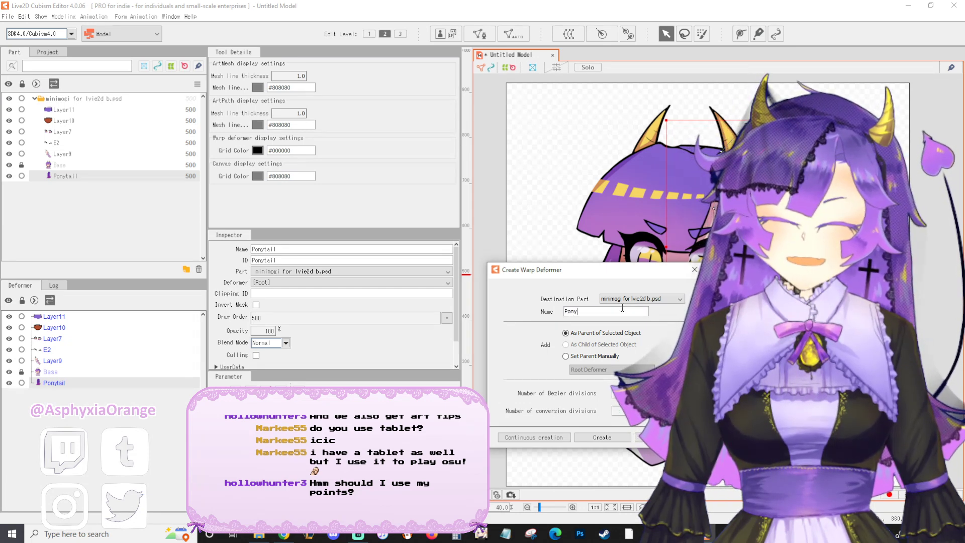
type("tail Phys")
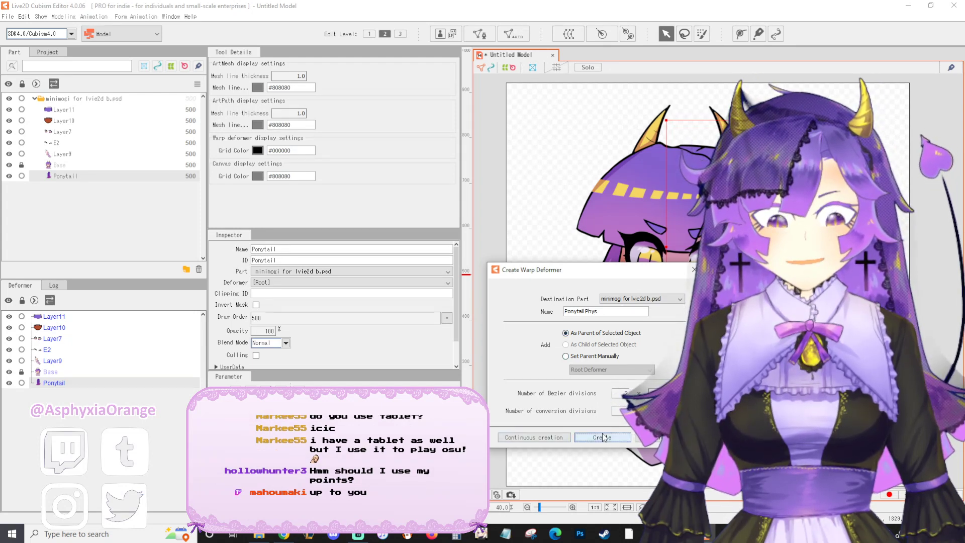
left_click(577, 437)
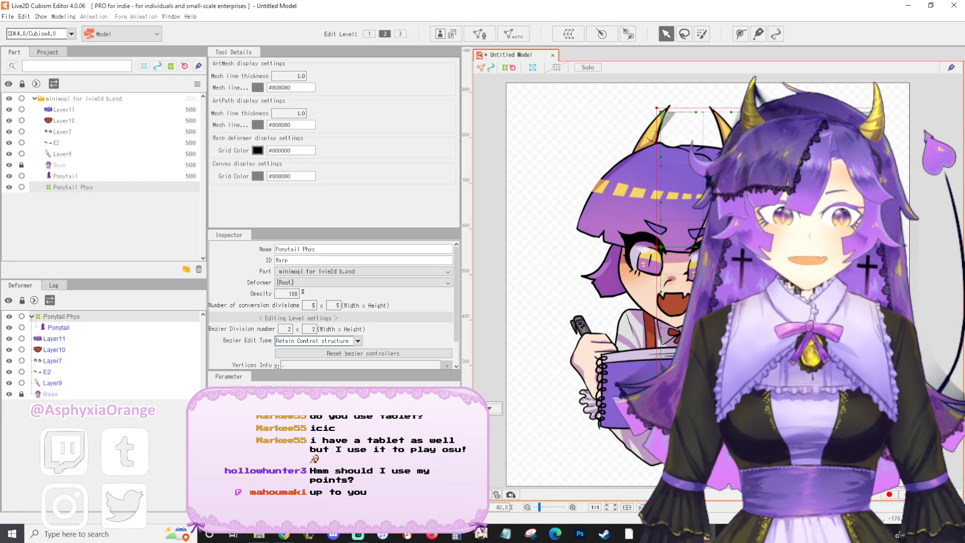
- With Pontail Physics at -30, pull the lower-left corner and middle-left control points of the Ponytail Phys warp deformer outward to the left
right_click(490, 406)
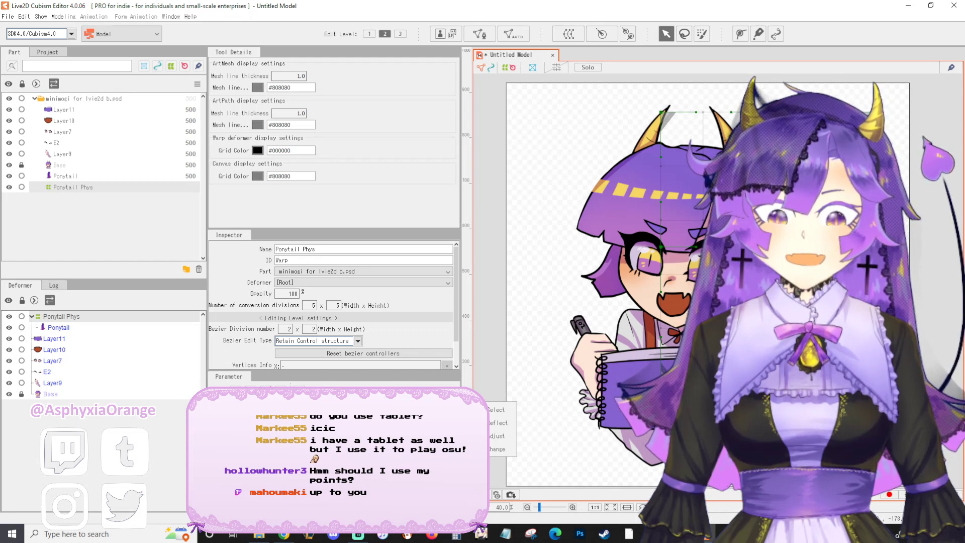
left_click(491, 409)
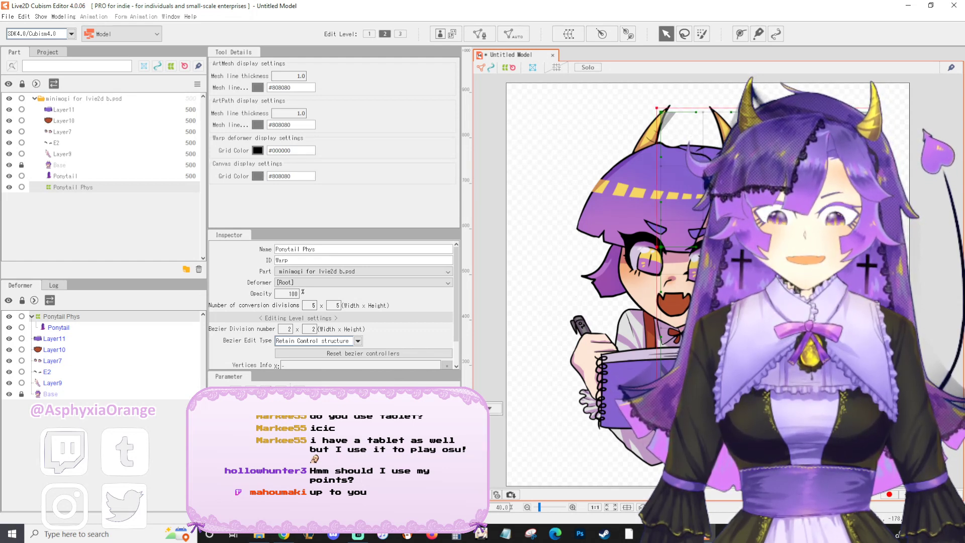
right_click(488, 404)
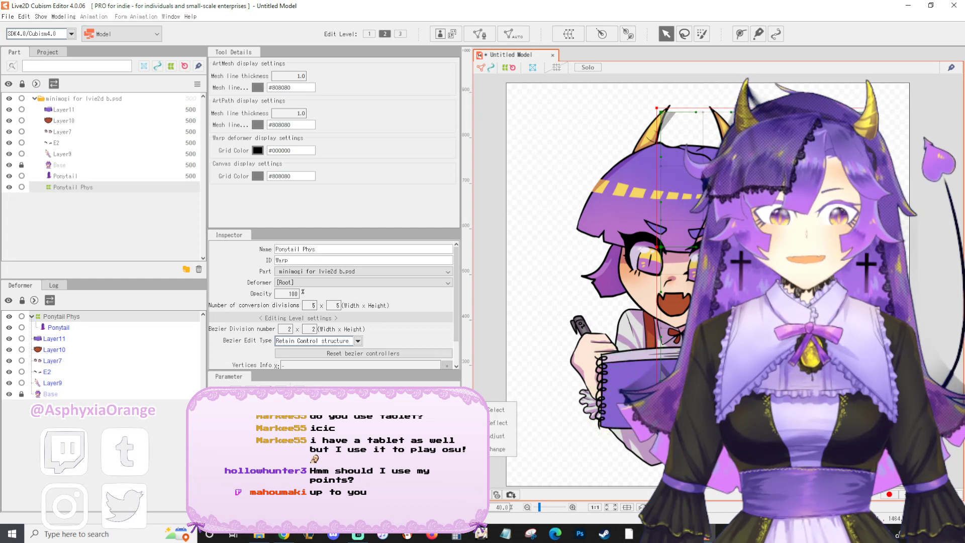
left_click_drag(656, 246, 562, 247)
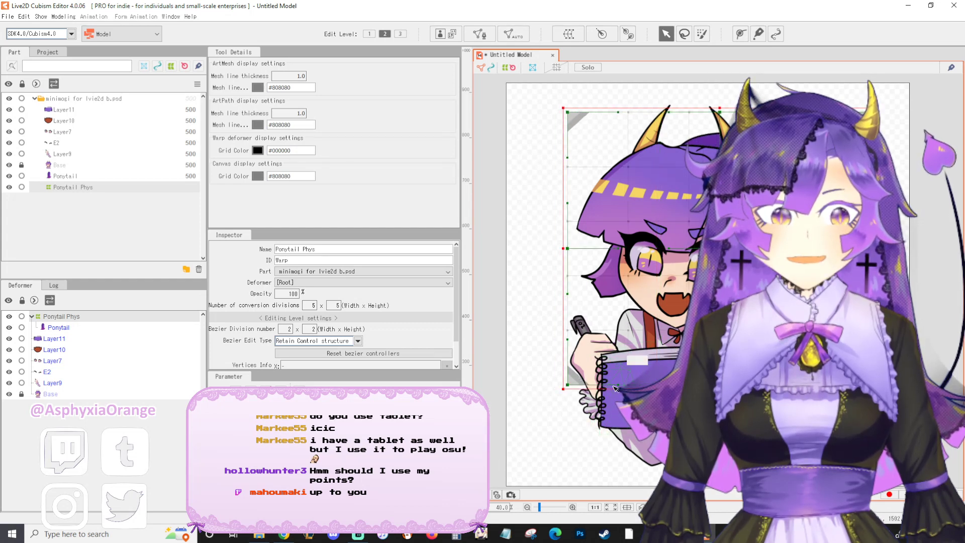
key("ctrl+z")
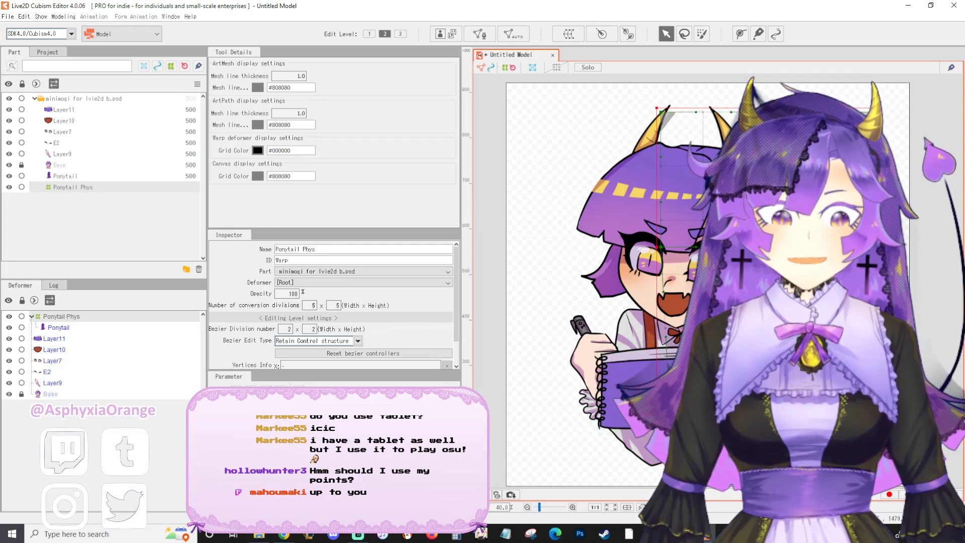
left_click_drag(668, 381, 584, 382)
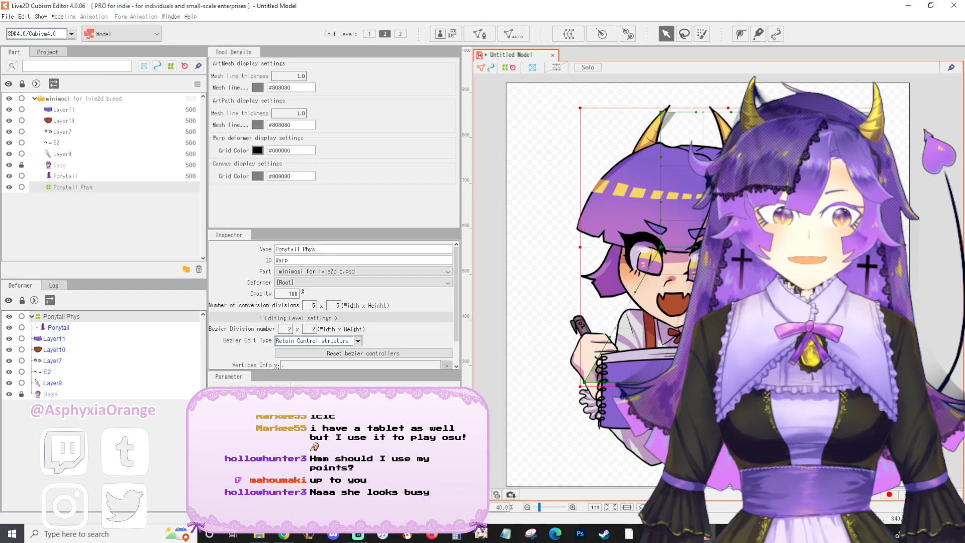
left_click_drag(667, 251, 627, 251)
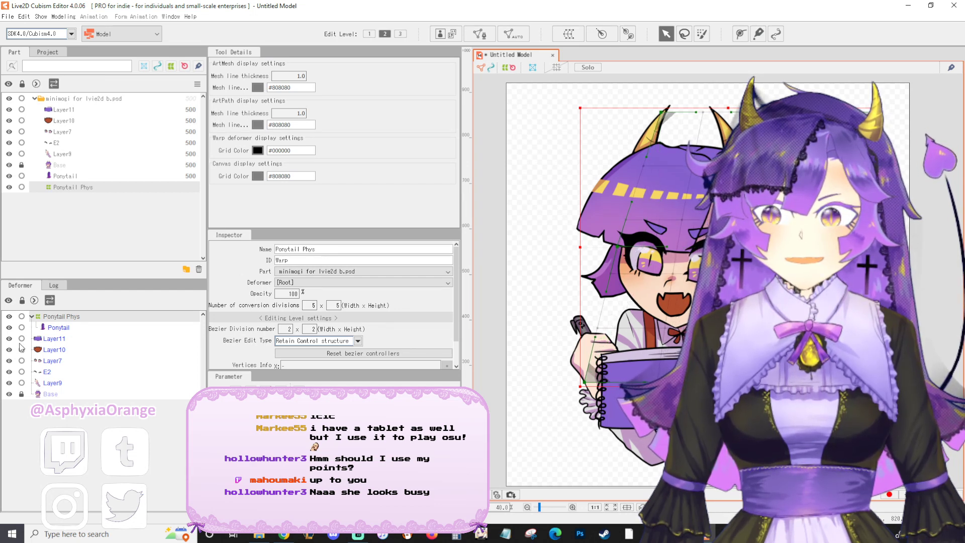
- Hide the Base layer and refine the warp's lower and middle control points at -30, comparing the ponytail's sway against 0
left_click(9, 394)
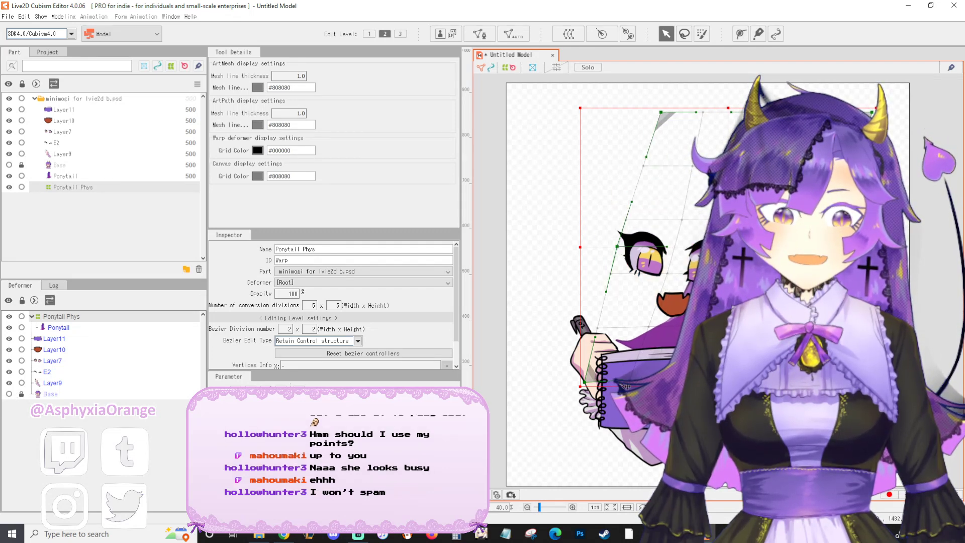
left_click_drag(625, 386, 624, 349)
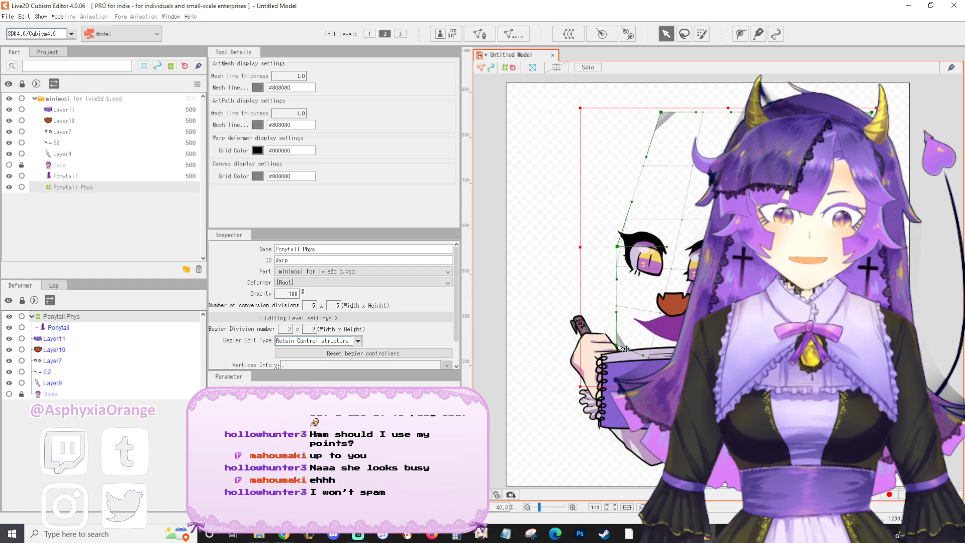
left_click_drag(617, 246, 635, 244)
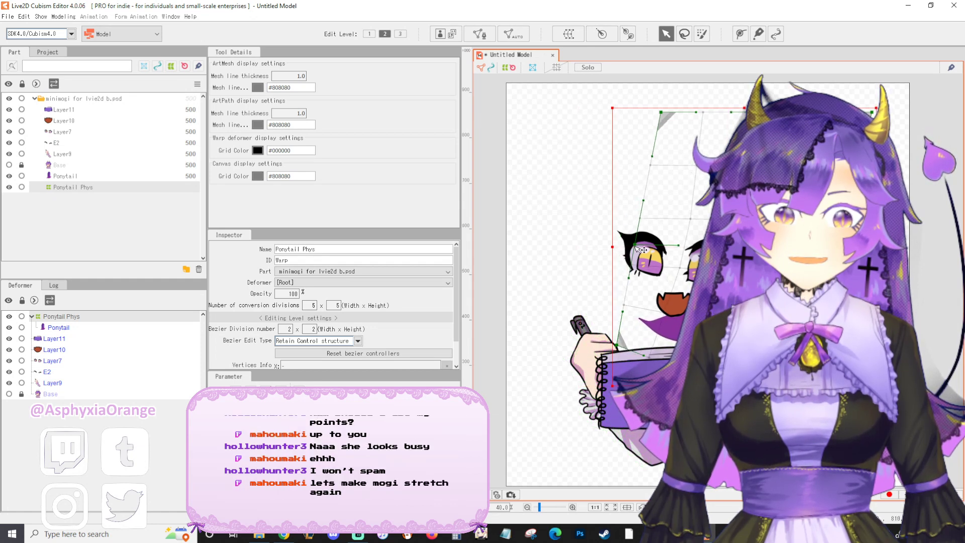
left_click_drag(766, 246, 748, 245)
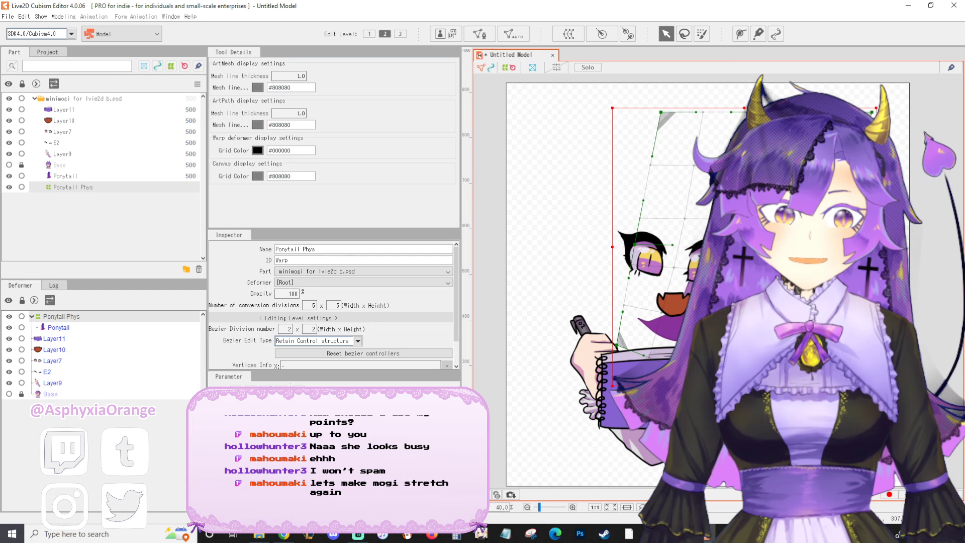
left_click(392, 408)
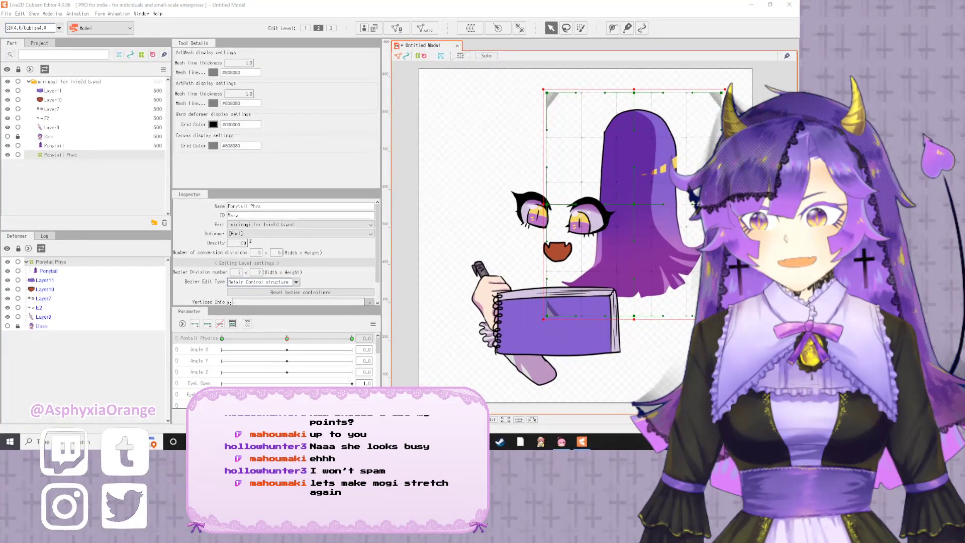
left_click(223, 339)
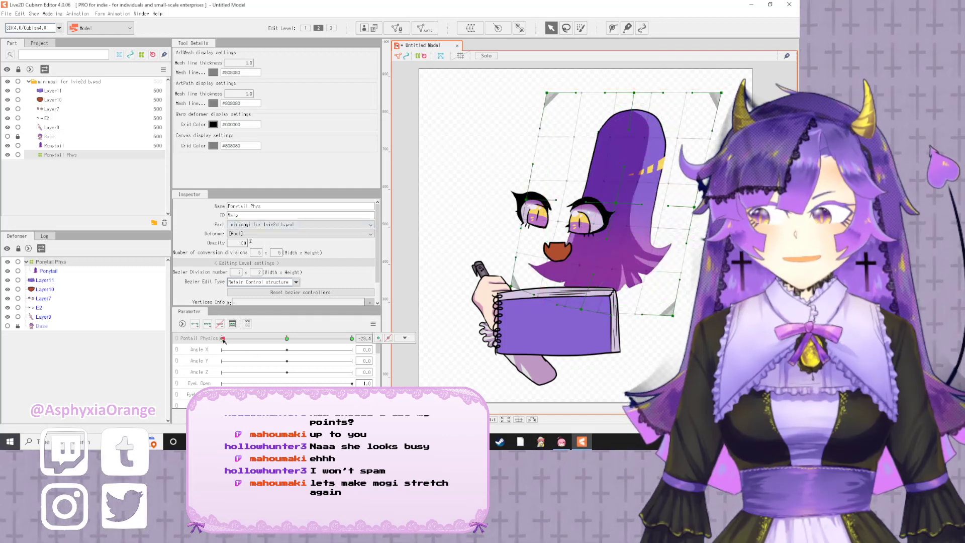
left_click(287, 340)
left_click(223, 339)
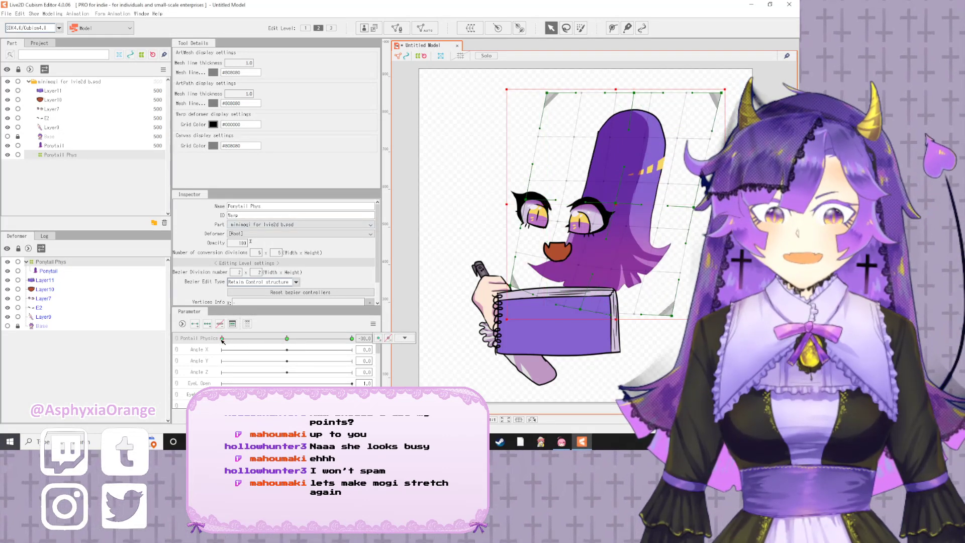
left_click(288, 340)
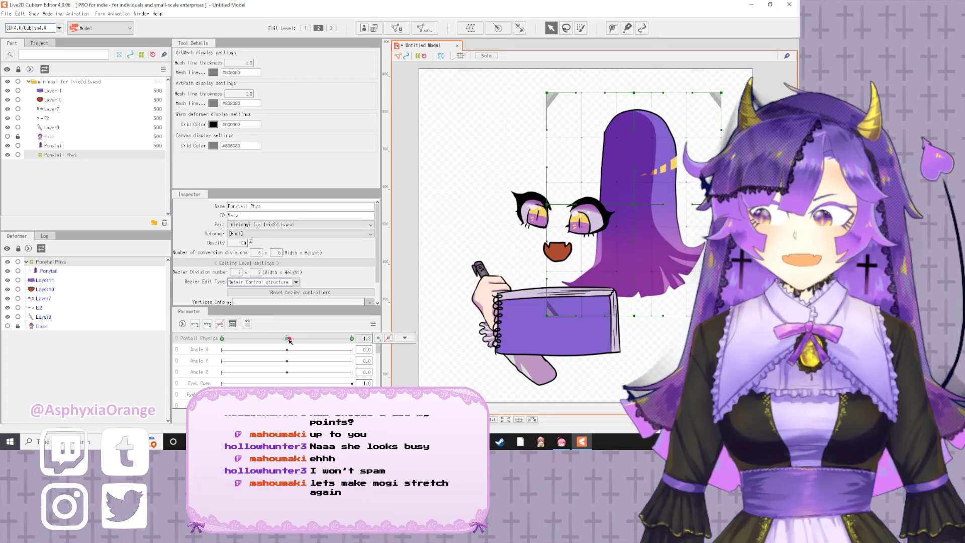
- Set Pontail Physics to 30, shift the warp's lower and middle control points to the right, and return the parameter to 0
left_click(354, 339)
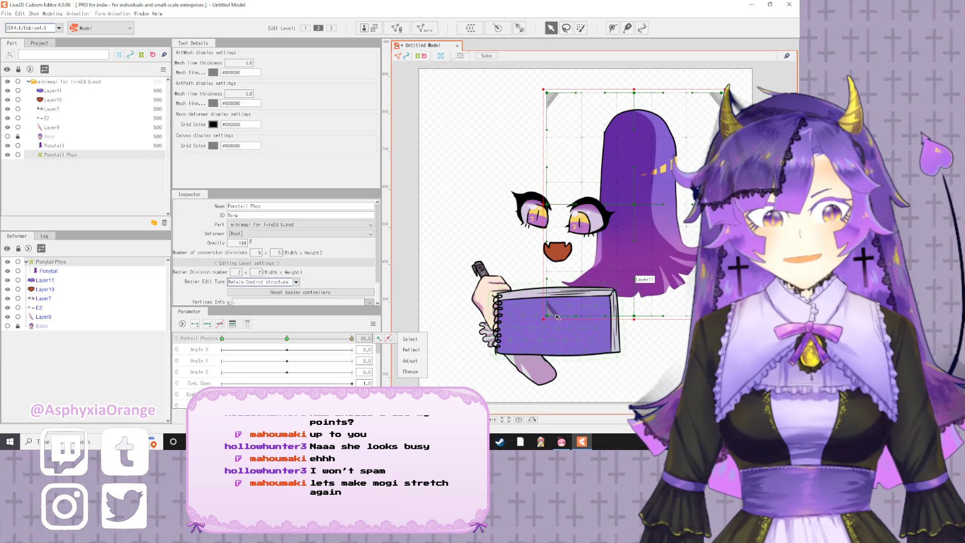
left_click_drag(548, 317, 669, 315)
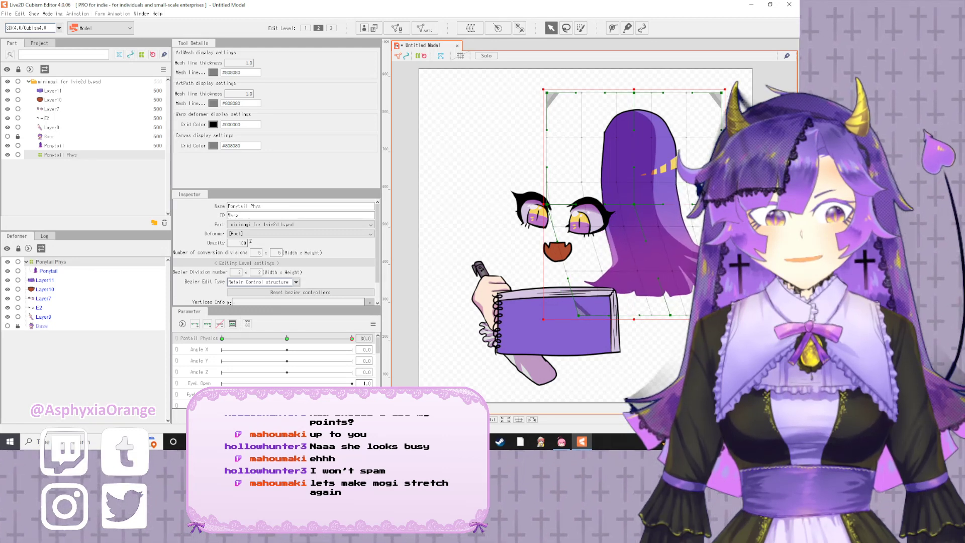
left_click_drag(634, 204, 658, 203)
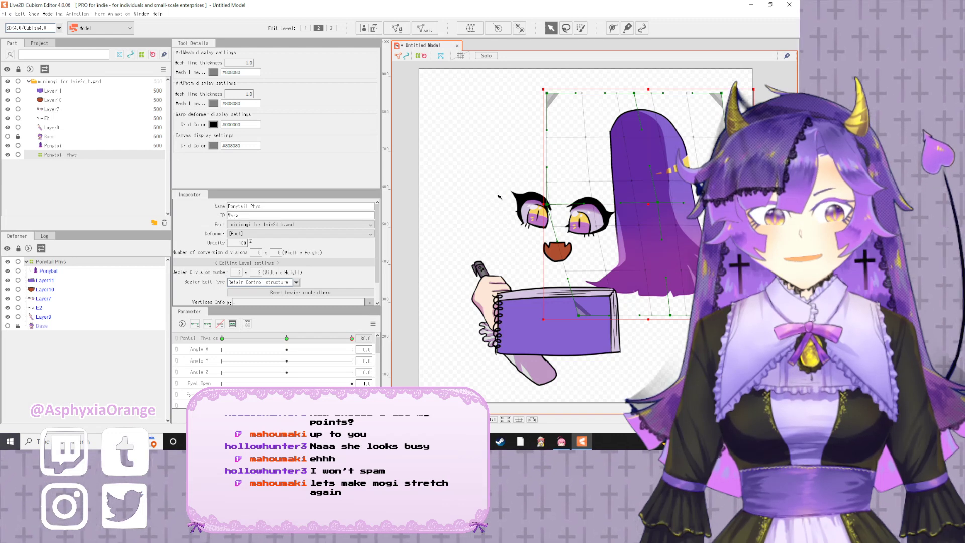
left_click_drag(548, 204, 577, 205)
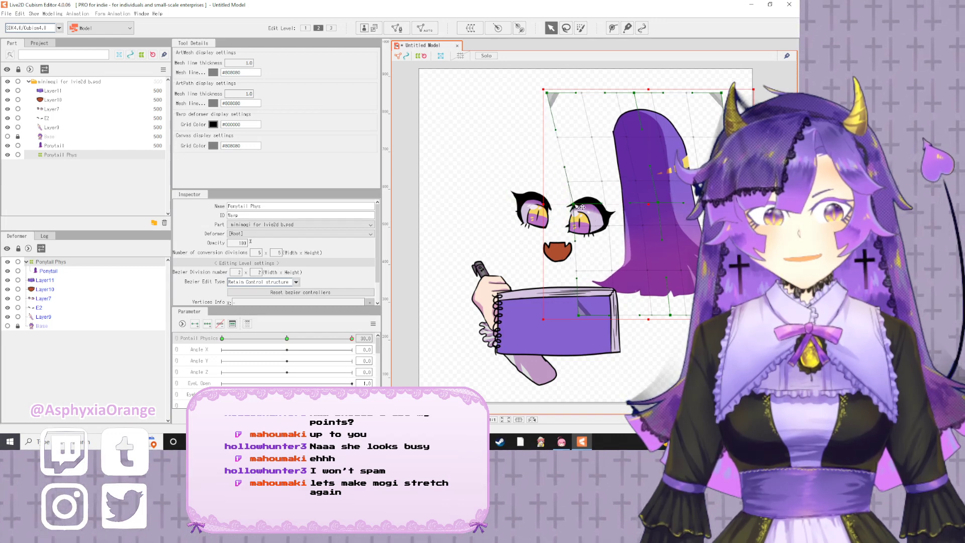
left_click_drag(352, 338, 289, 341)
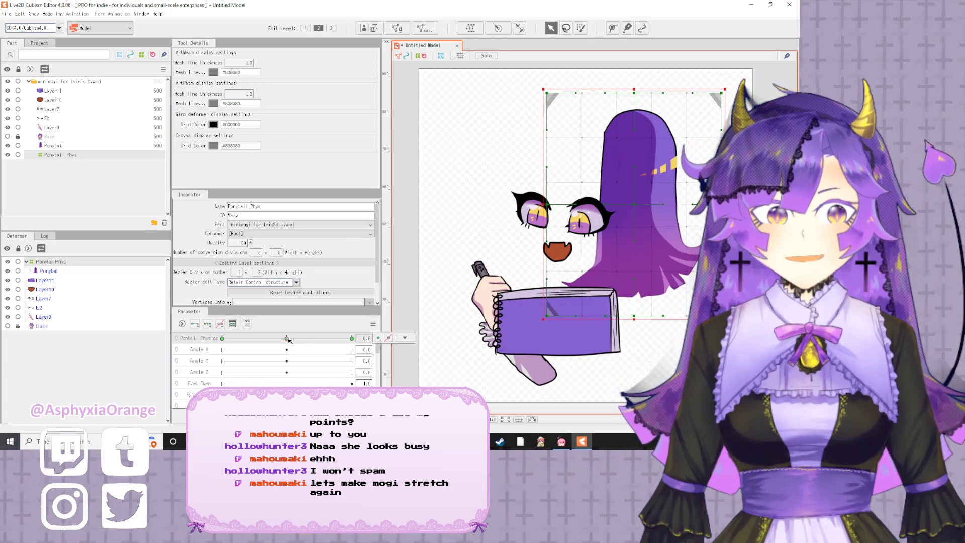
- Select the Ponytail ArtMesh and lock its parent Ponytail Phys deformer against editing
left_click(41, 272)
left_click(18, 262)
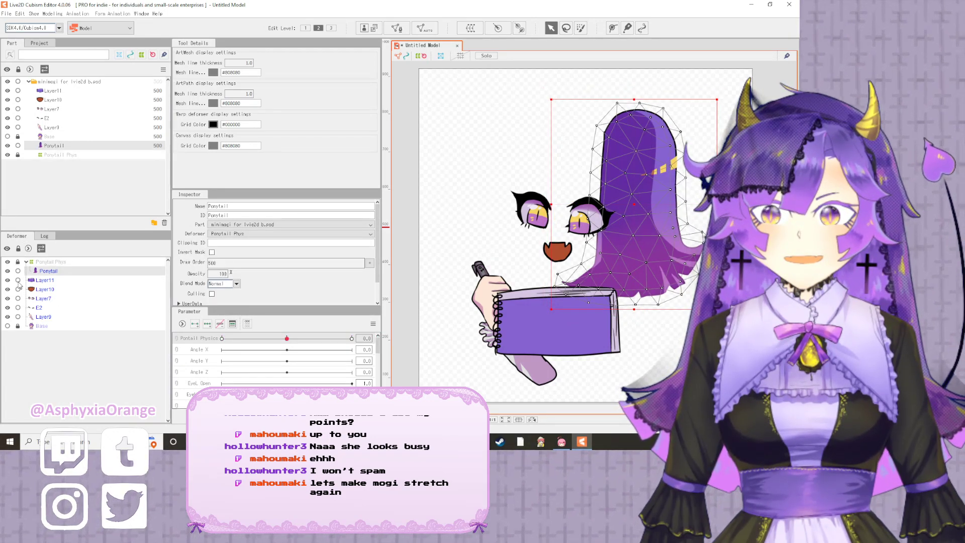
- Lock the notebook layer Layer11, hide the mouth layer Layer10 and E2, and select the arm ArtMesh Layer9
left_click(18, 281)
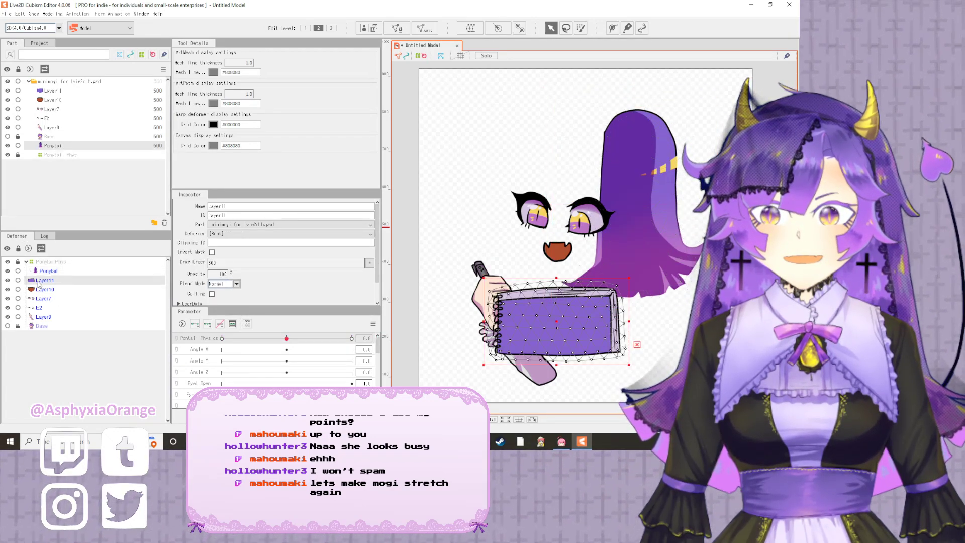
left_click(8, 281)
left_click(8, 281)
left_click(18, 281)
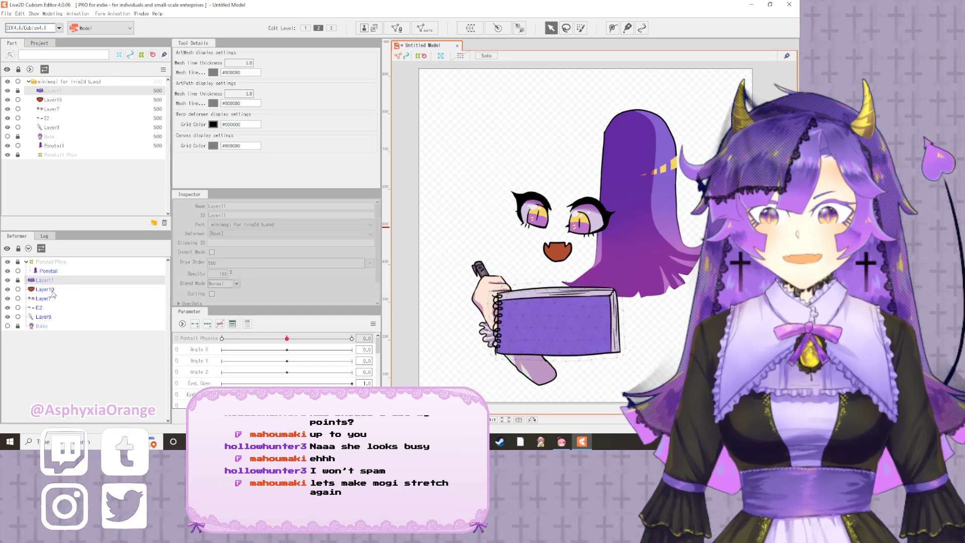
left_click(50, 290)
left_click(7, 290)
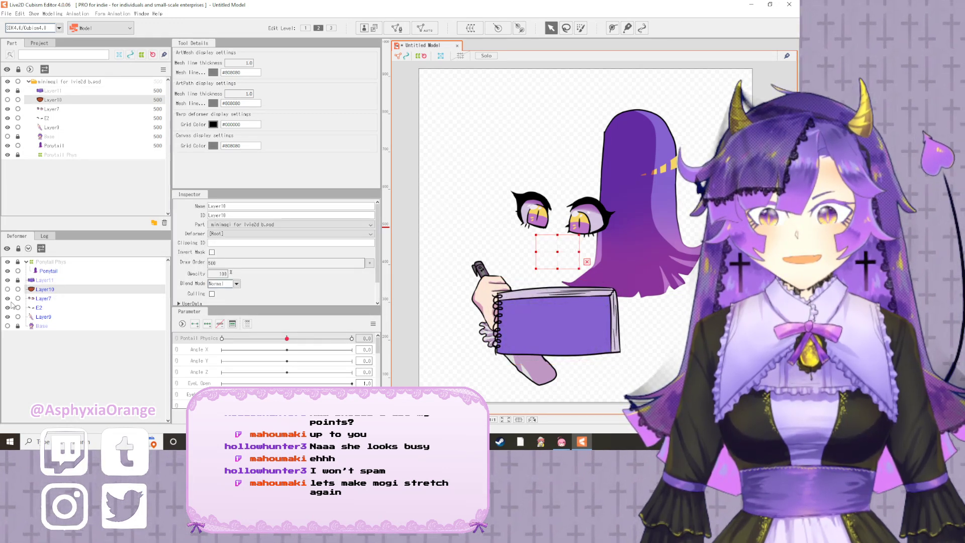
left_click(8, 308)
left_click(43, 316)
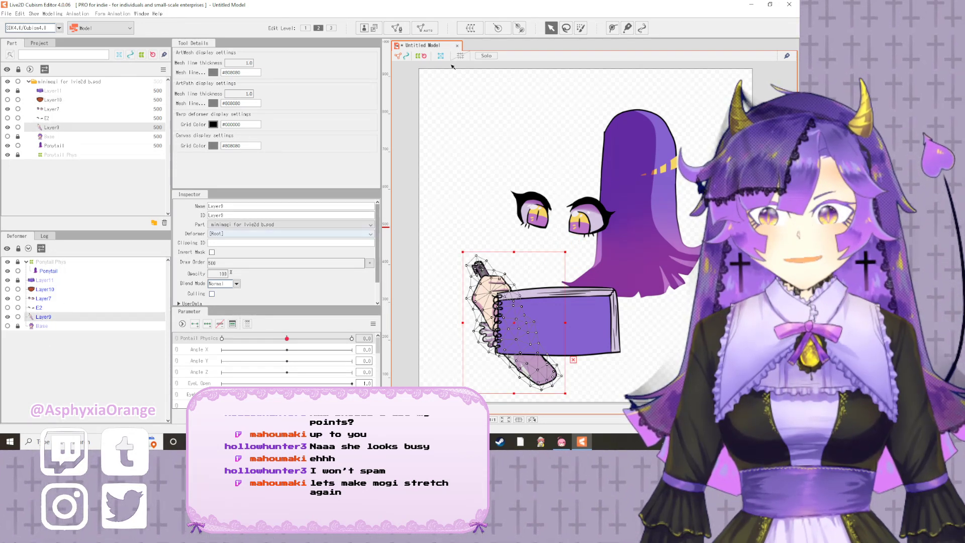
left_click(468, 31)
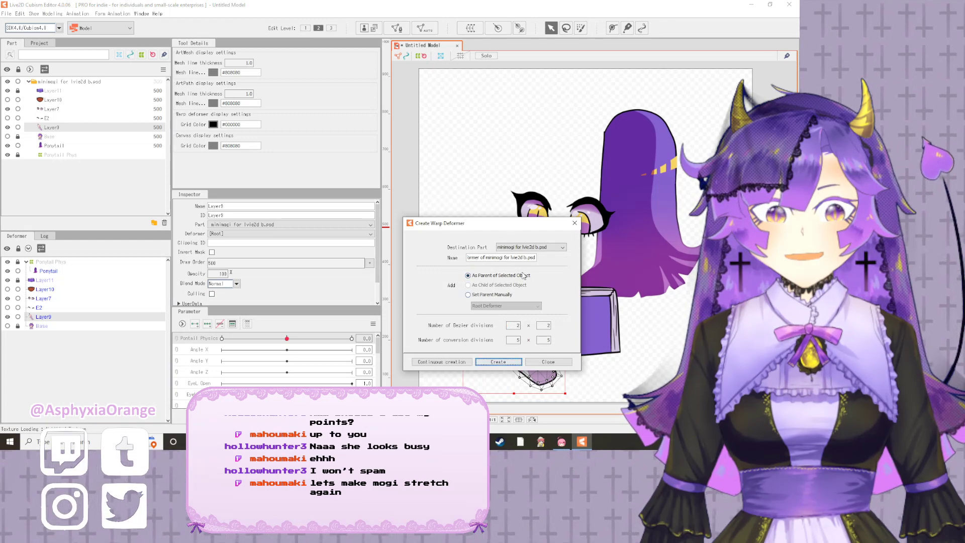
triple_click(519, 258)
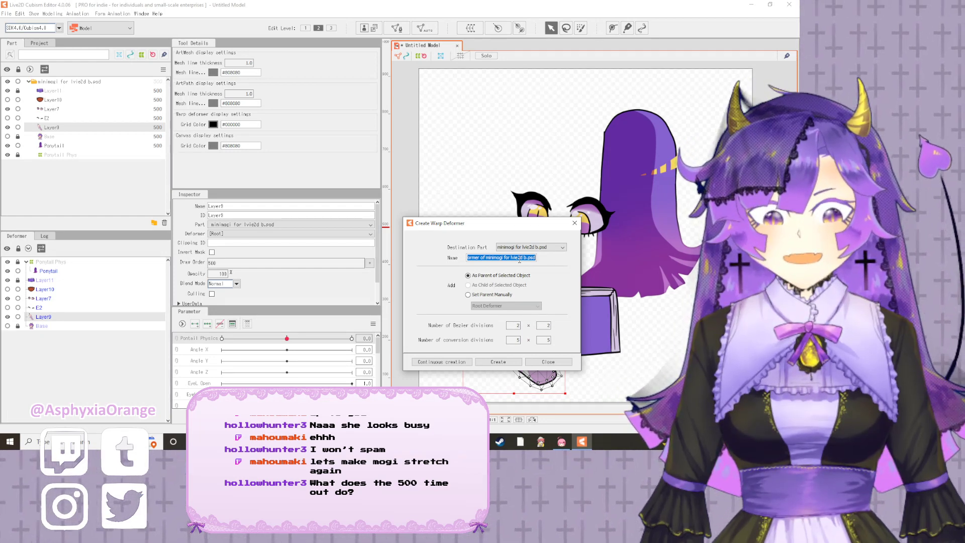
type("Arm Move")
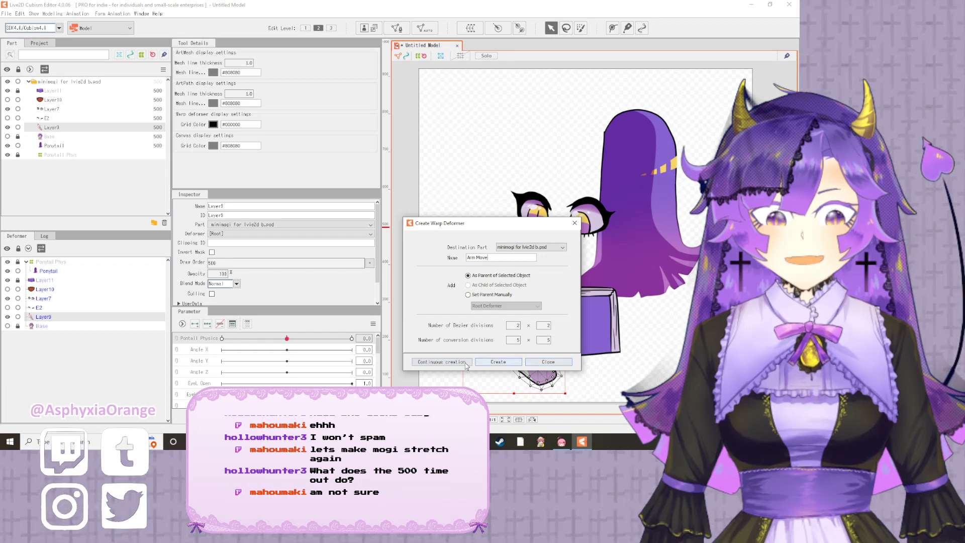
left_click(541, 363)
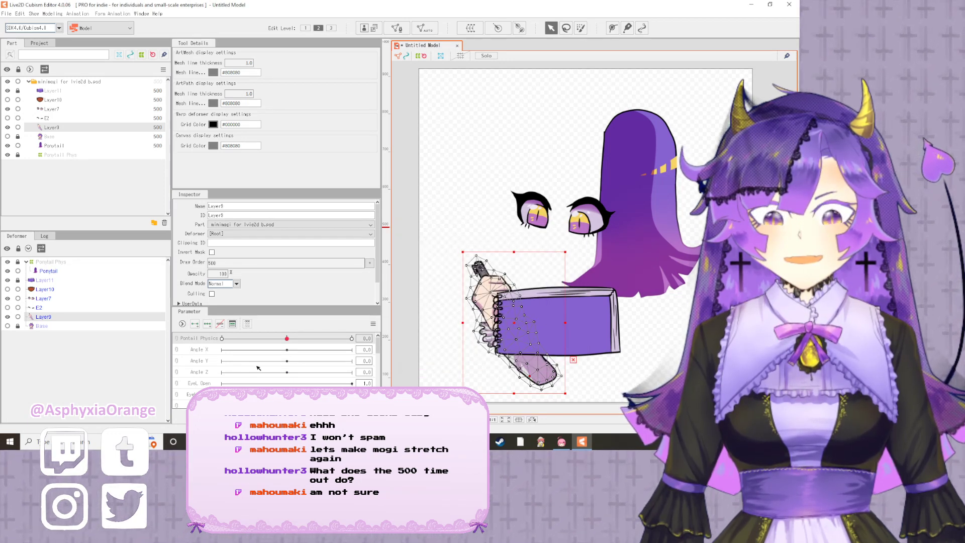
- Link the Eyeball X and Eyeball Y parameters into one combined two-axis control
scroll(219, 375, "down", 2)
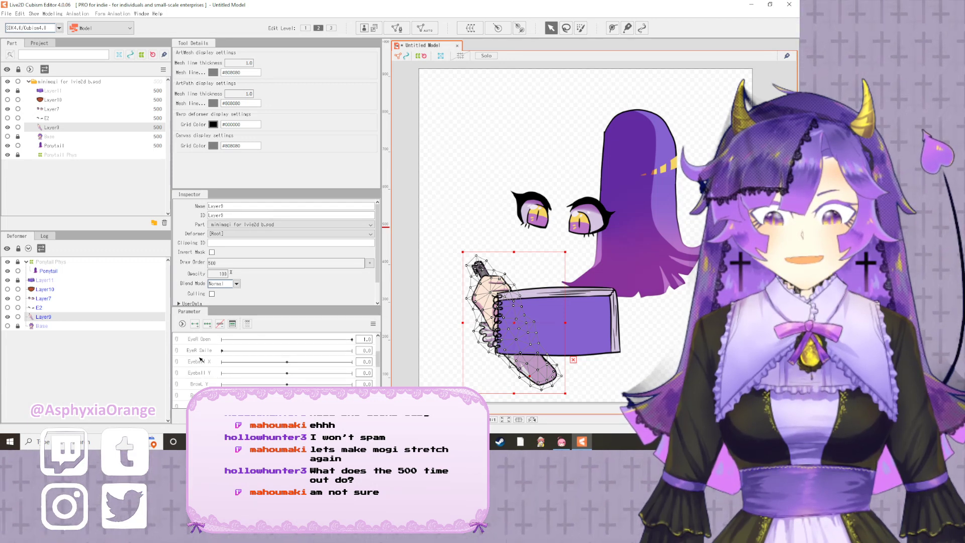
scroll(200, 360, "up", 2)
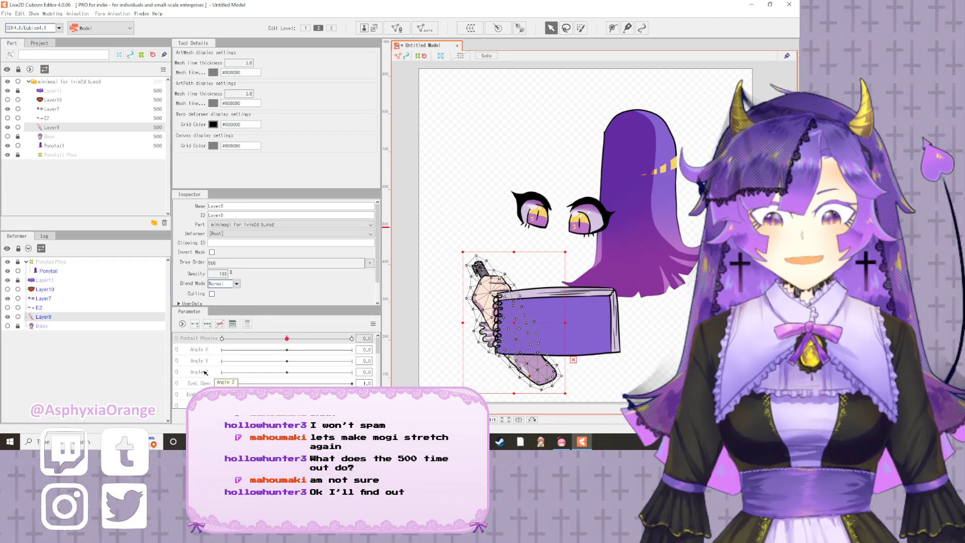
scroll(205, 372, "down", 4)
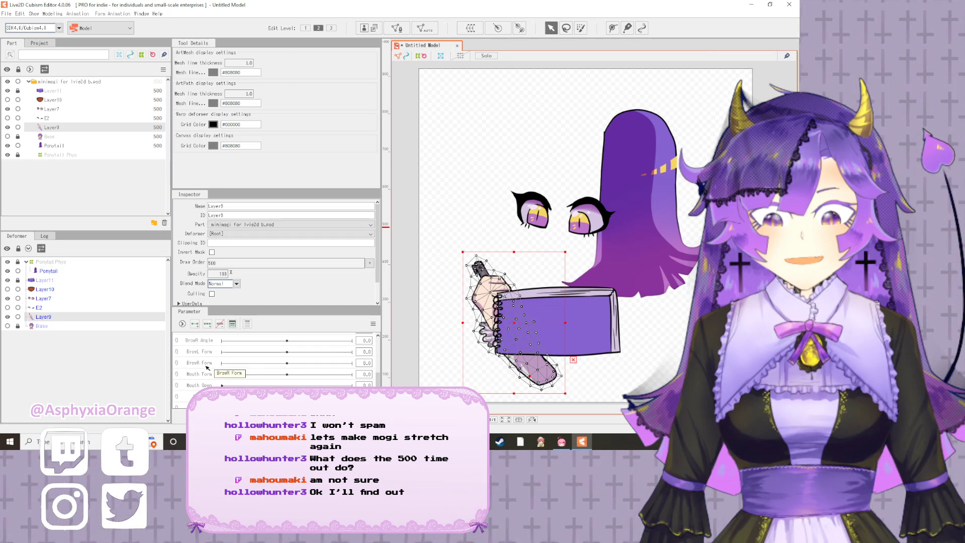
scroll(207, 369, "down", 3)
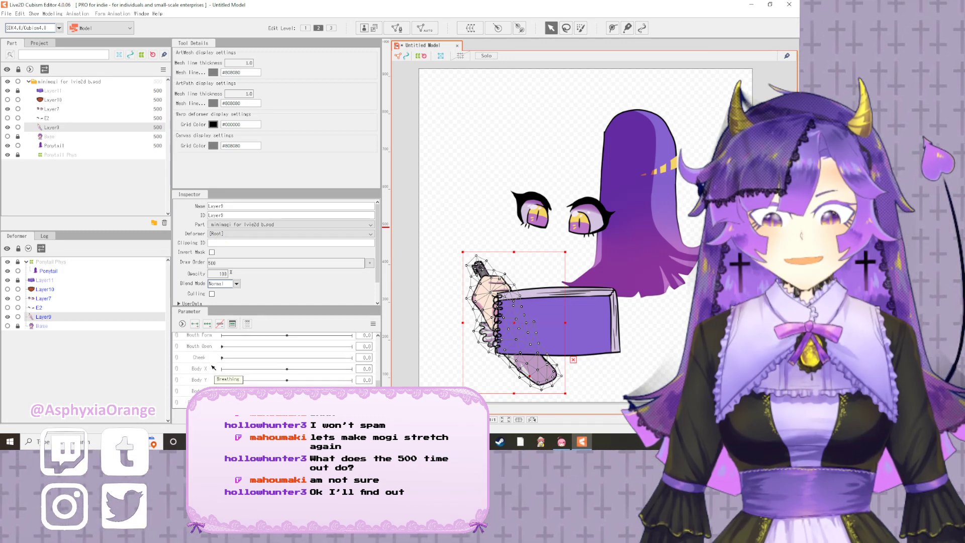
scroll(213, 368, "up", 4)
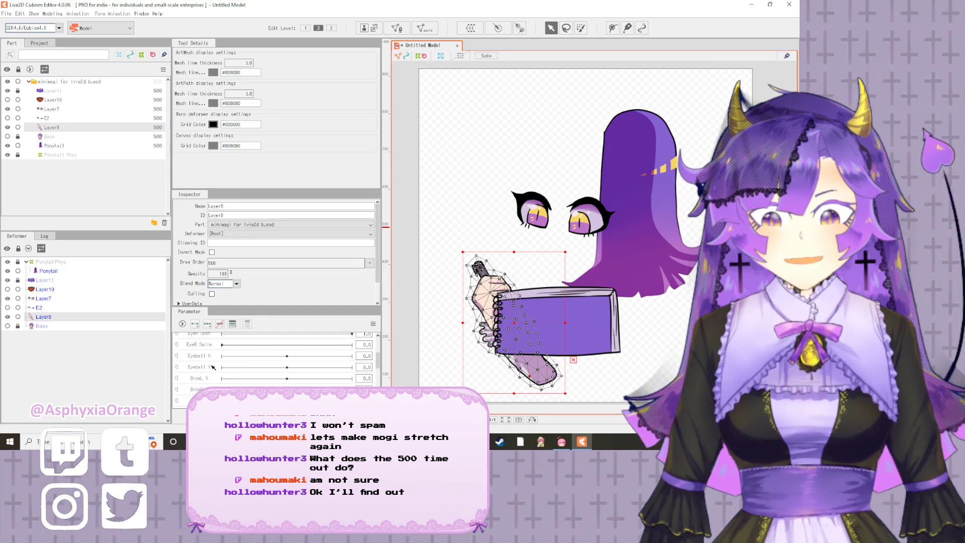
left_click(177, 360)
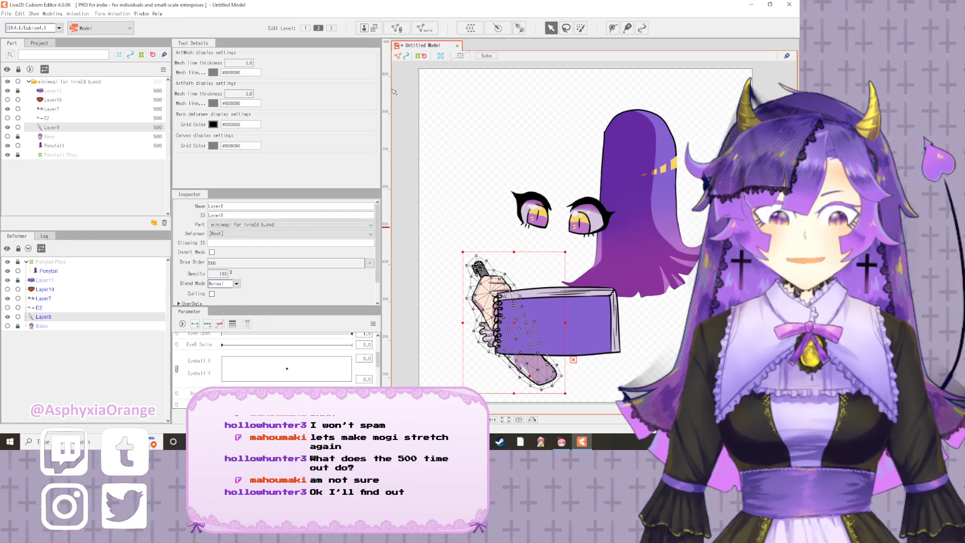
- Create a warp deformer named Arm Deform as the parent of the arm ArtMesh Layer9
left_click(470, 28)
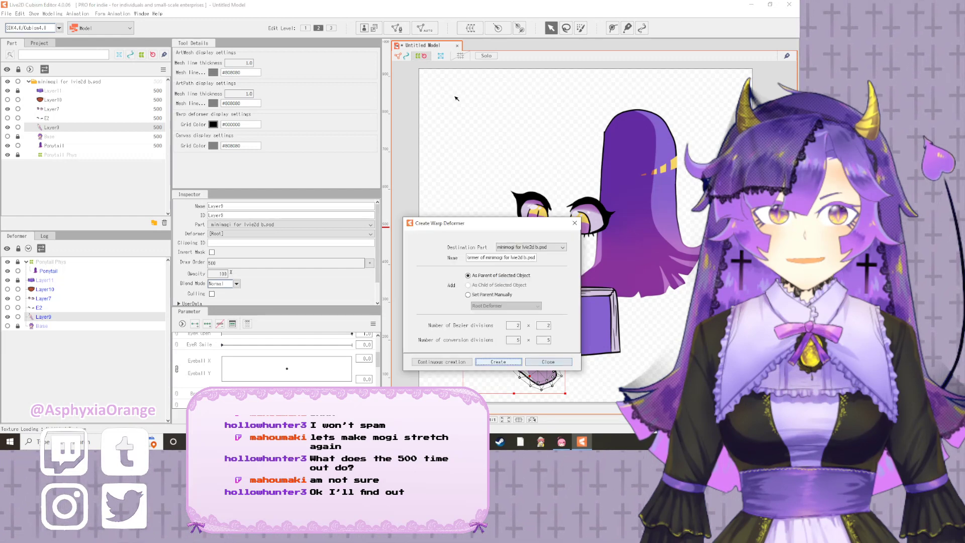
triple_click(487, 258)
type("Arm Deform")
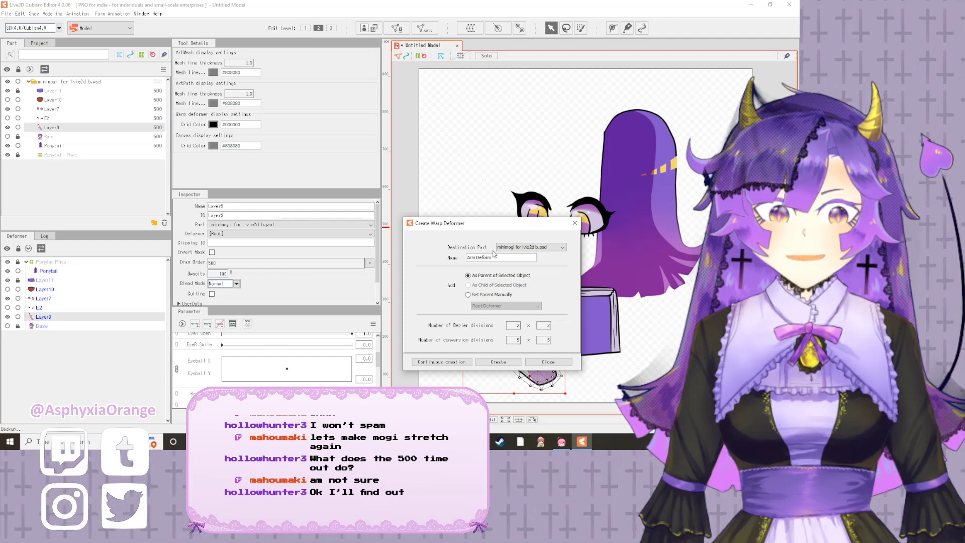
left_click(506, 362)
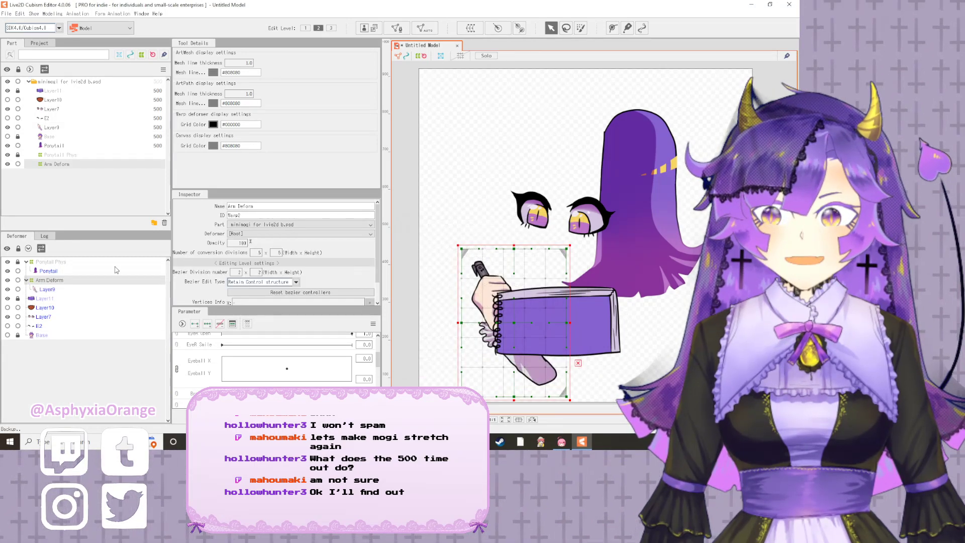
- Shift the Arm Deform warp right so the hand sits behind the notebook, and give it three keys each on Eyeball X and Eyeball Y
left_click(286, 372)
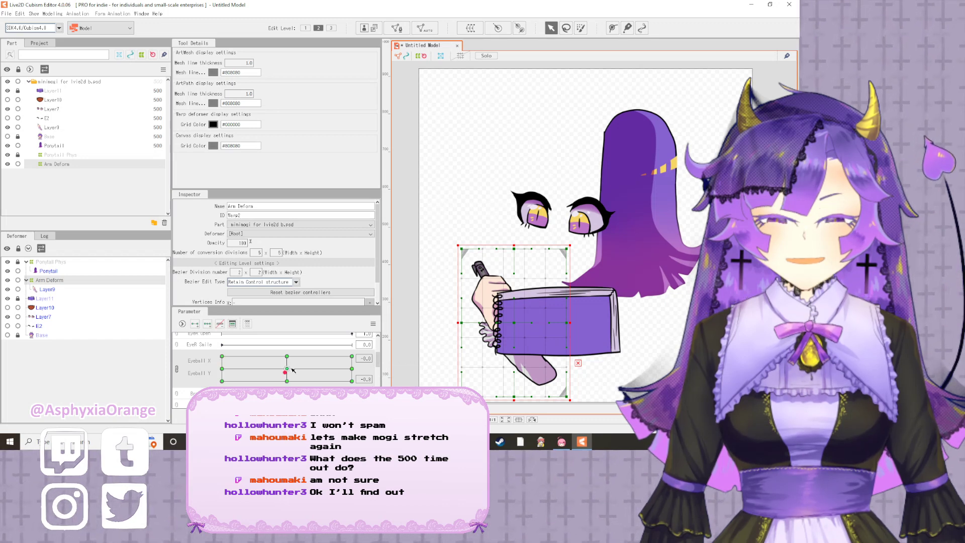
left_click(287, 369)
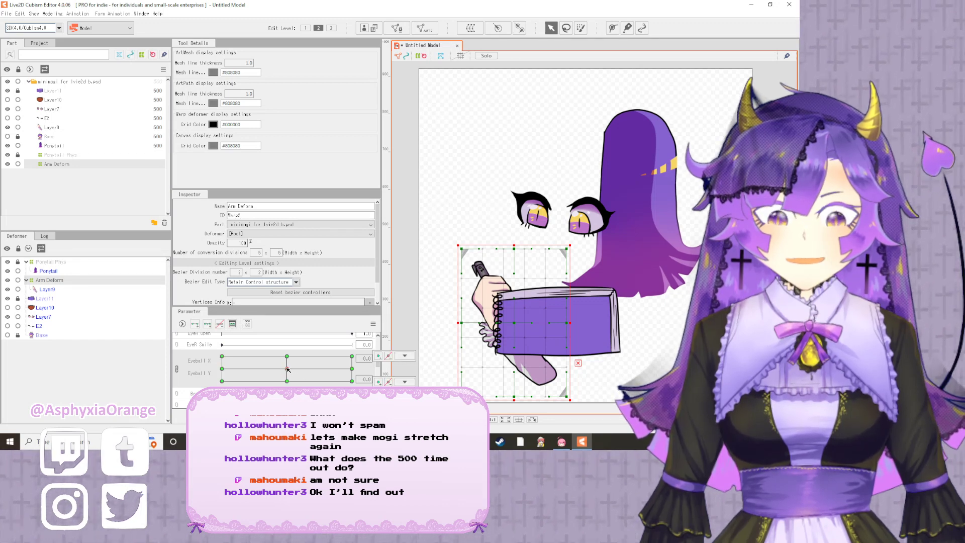
left_click_drag(616, 345, 607, 340)
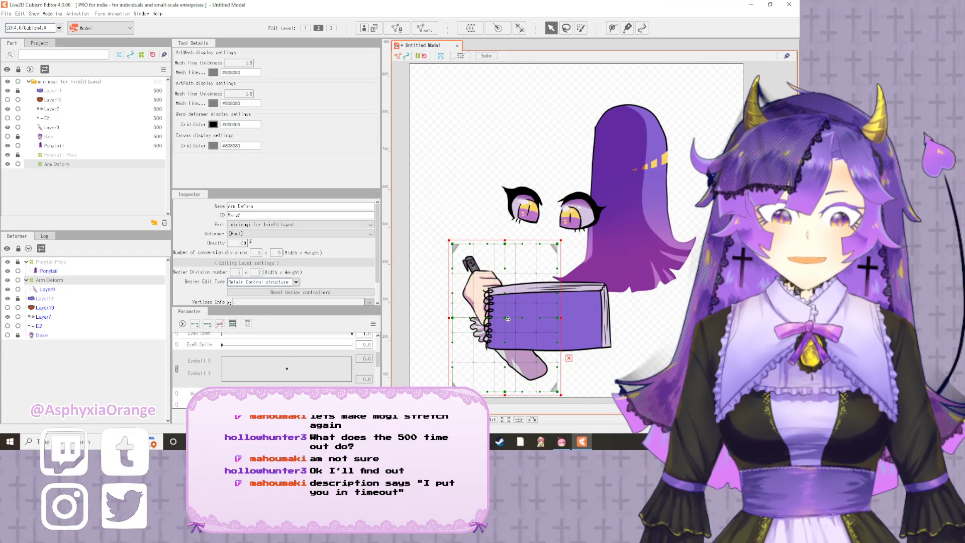
left_click_drag(508, 320, 560, 330)
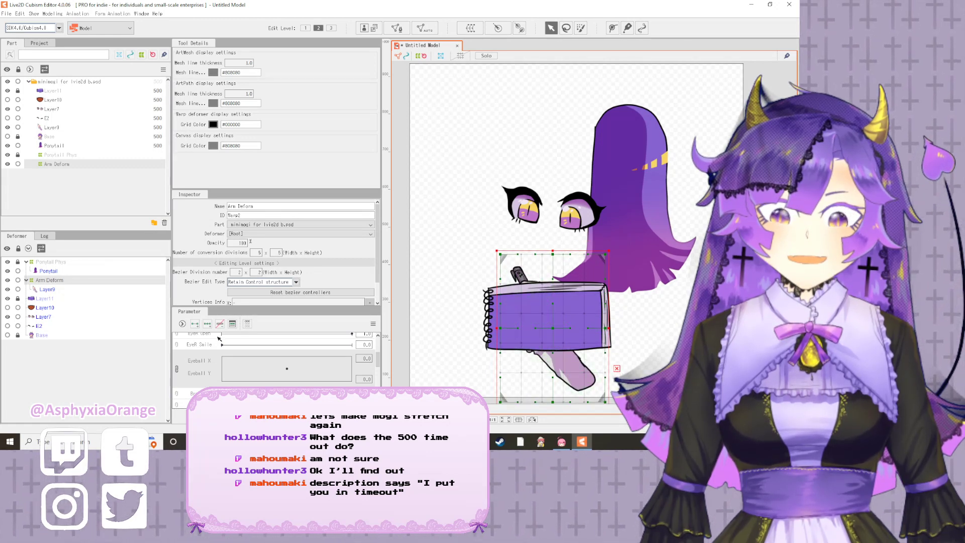
left_click(287, 371)
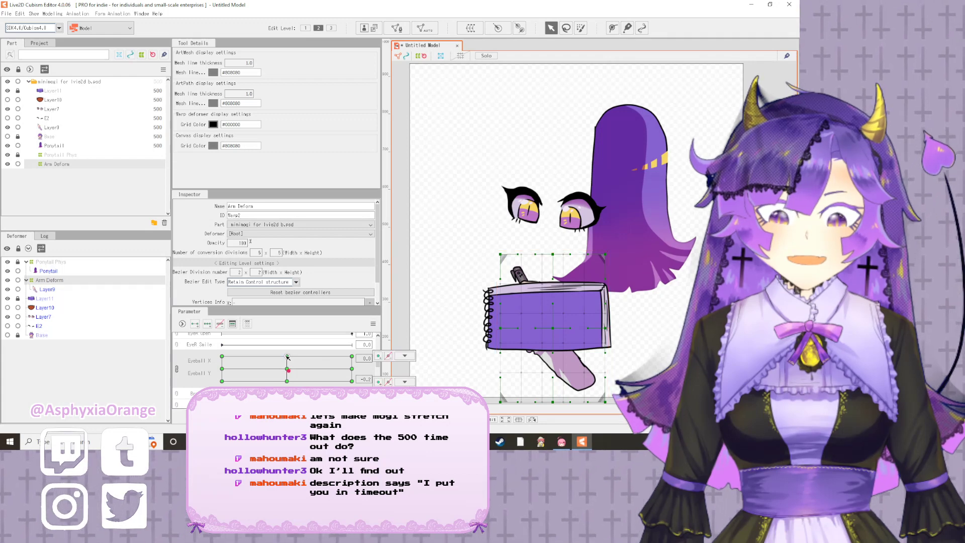
- With Eyeball X at 0, raise the Arm Deform warp at Eyeball Y 1 and lower it at Eyeball Y -1
left_click(287, 357)
left_click_drag(555, 329, 553, 293)
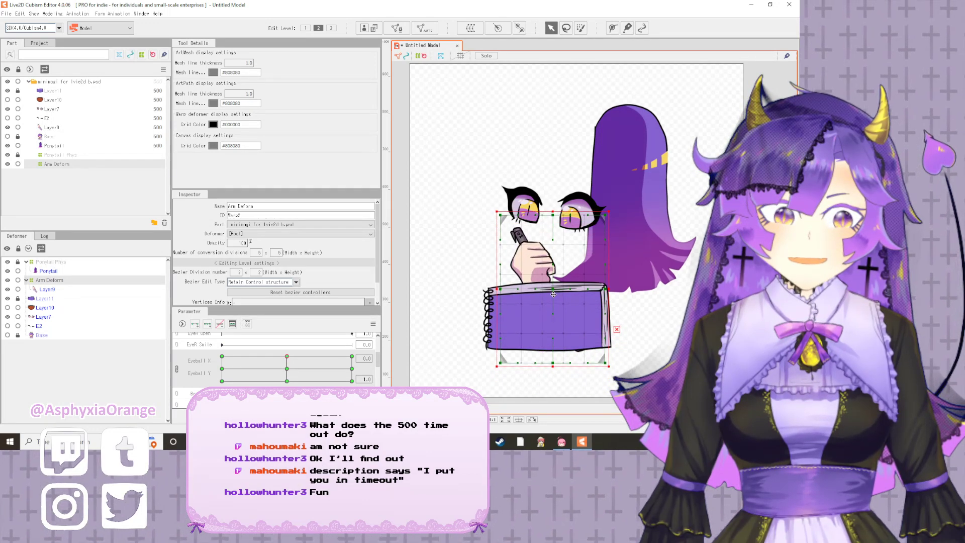
left_click(294, 380)
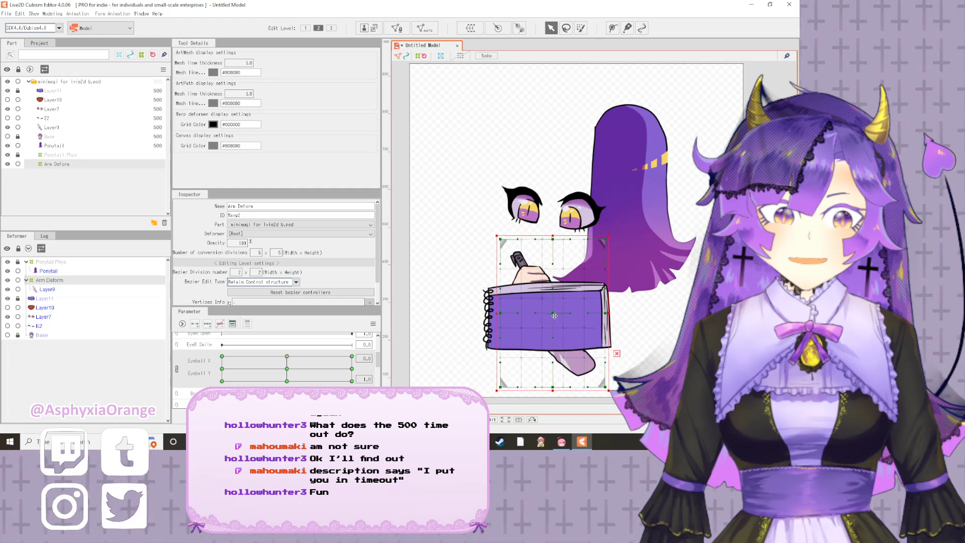
left_click(289, 381)
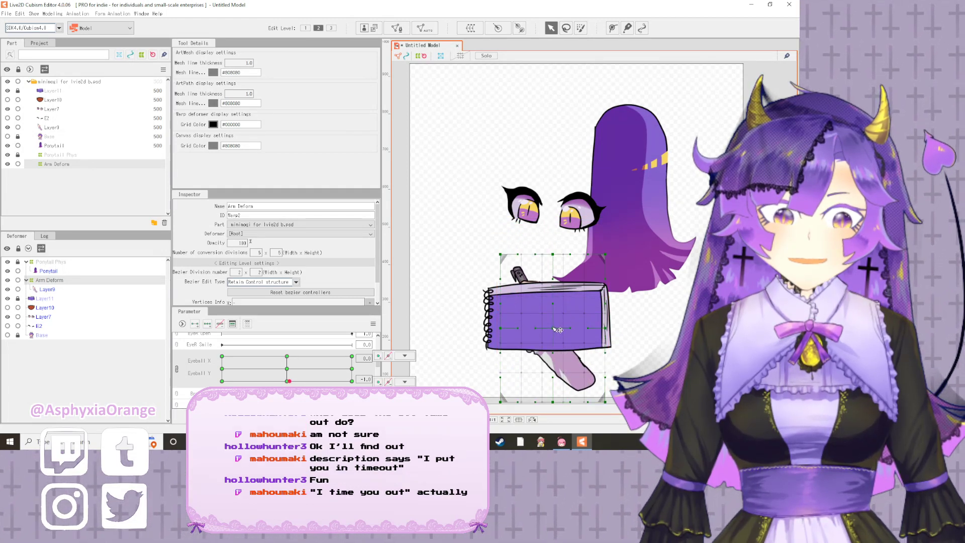
left_click_drag(557, 332, 553, 337)
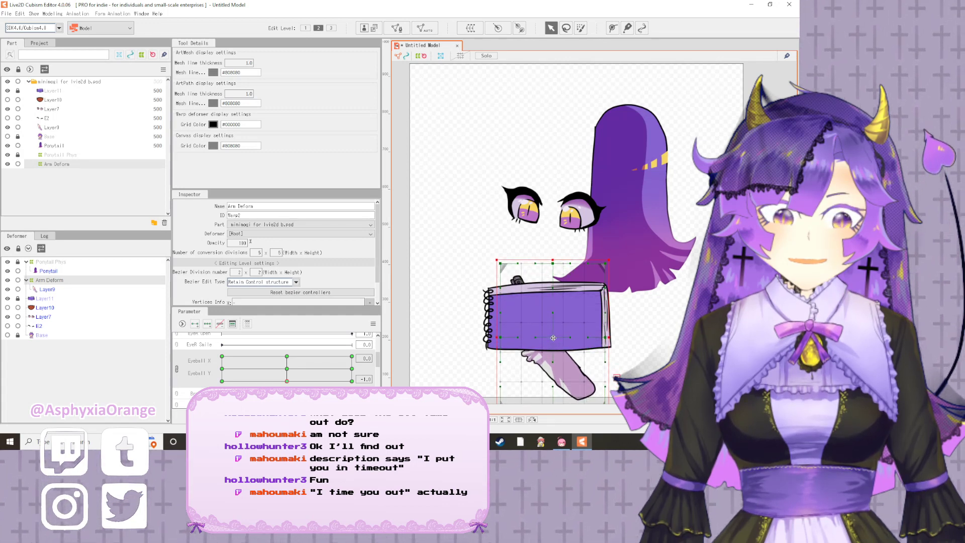
- Preview the arm's vertical motion along Eyeball Y and nudge the Arm Deform warp slightly upward at Eyeball X 0 and Eyeball Y 0
left_click(289, 371)
left_click(288, 357)
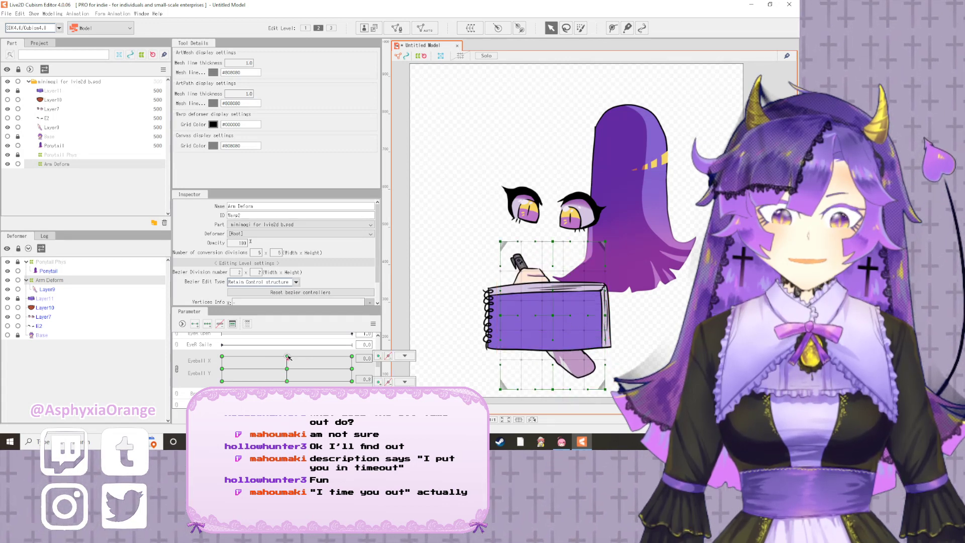
left_click(288, 372)
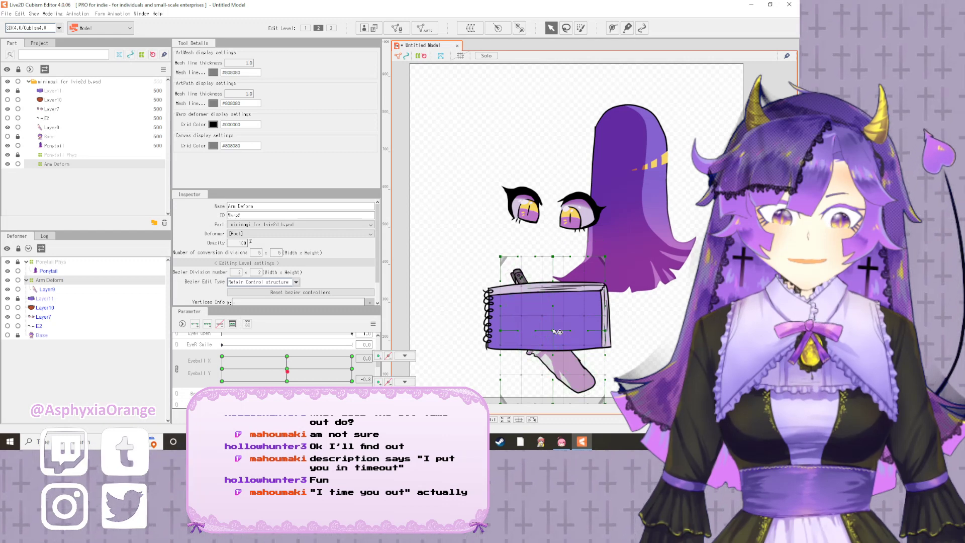
left_click(287, 368)
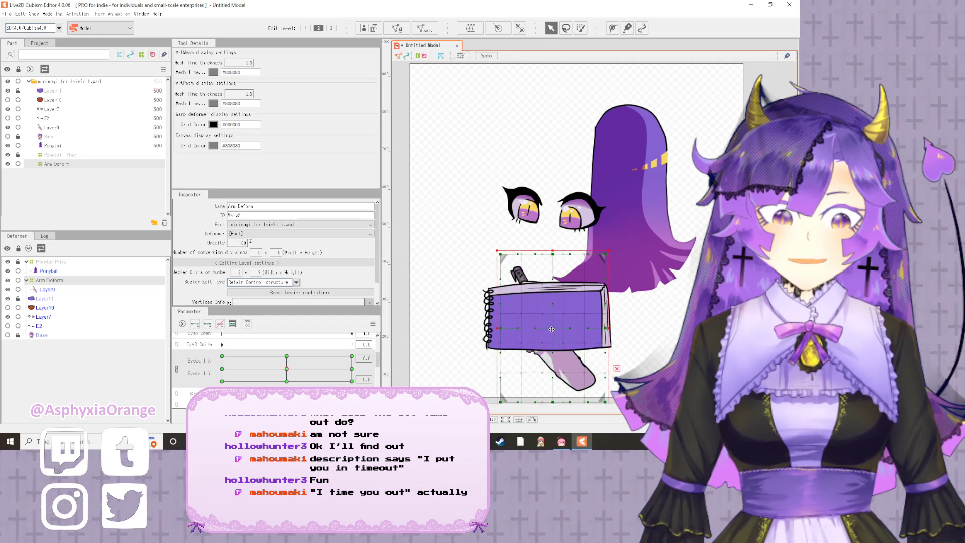
left_click_drag(555, 330, 555, 324)
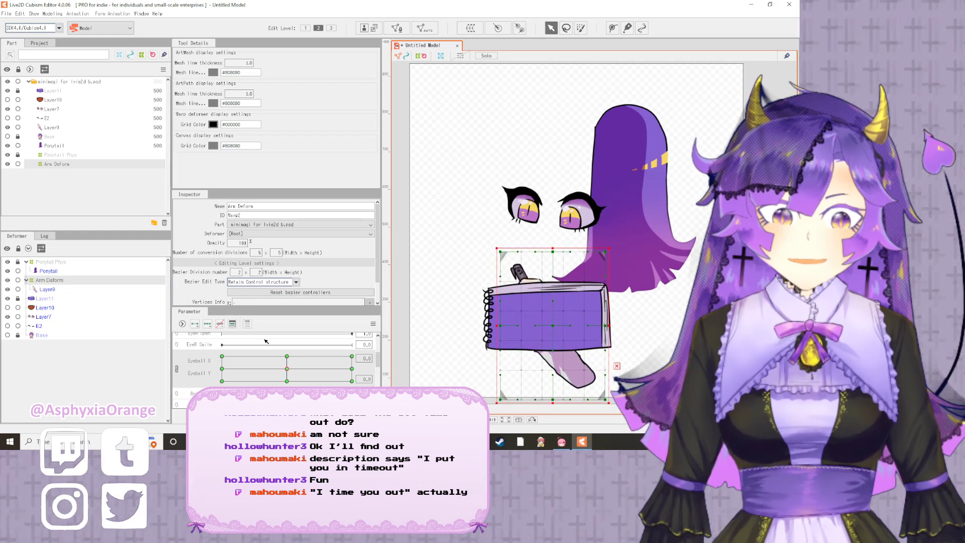
left_click(287, 360)
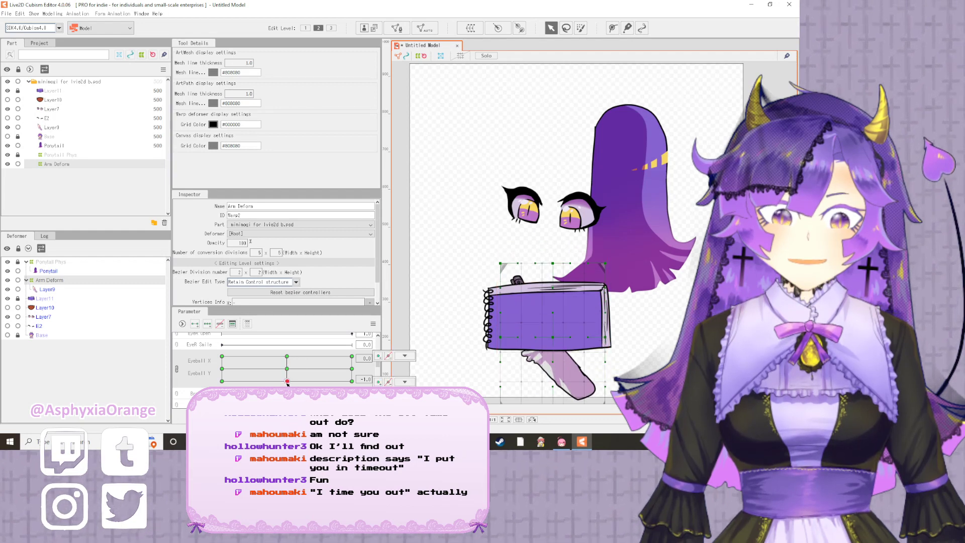
left_click(287, 371)
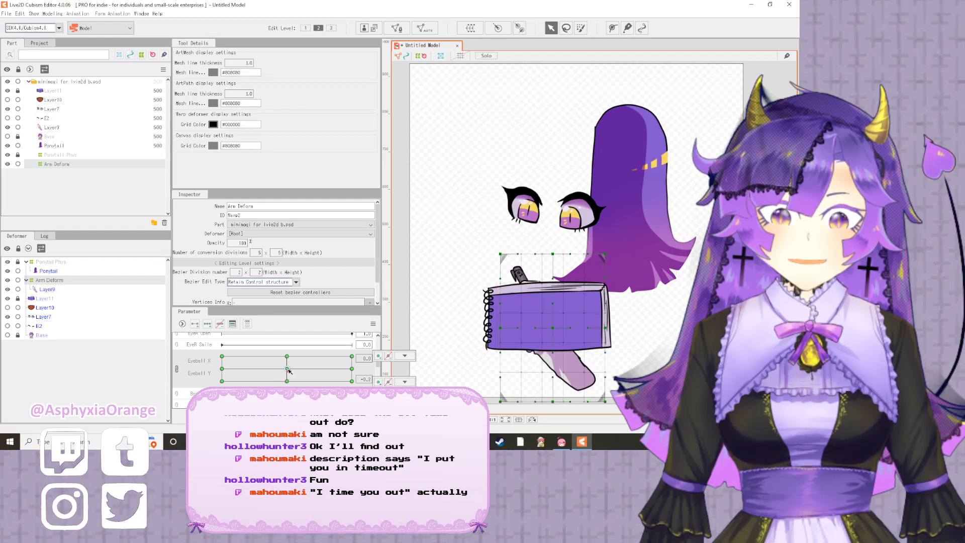
- With Eyeball X at -1 and Eyeball Y at 0, move the Arm Deform warp left toward the notebook's spiral edge
left_click(223, 369)
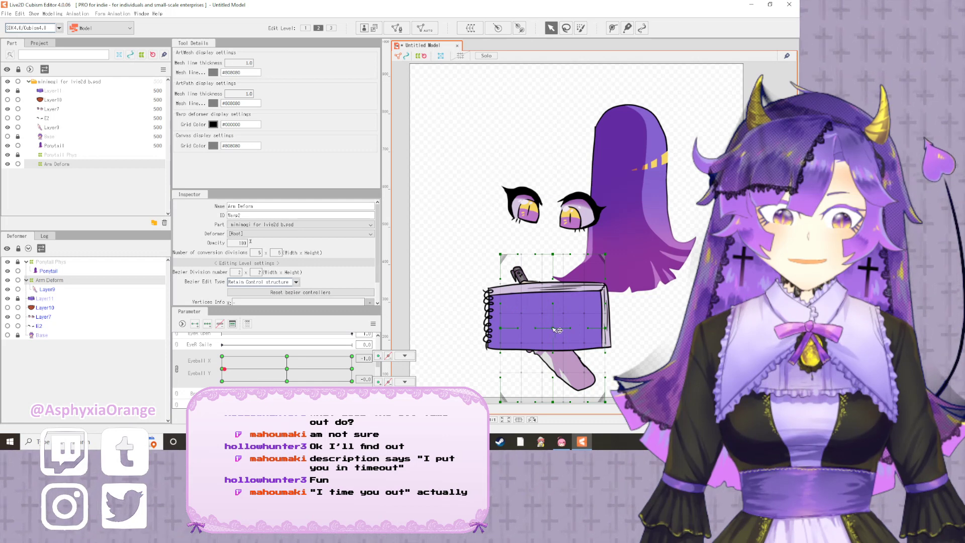
right_click(219, 369)
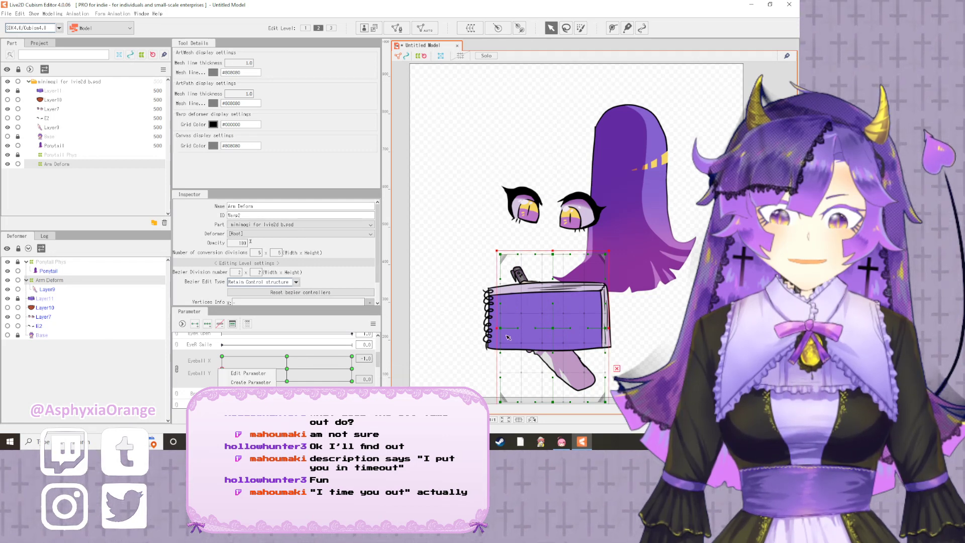
left_click_drag(549, 329, 503, 330)
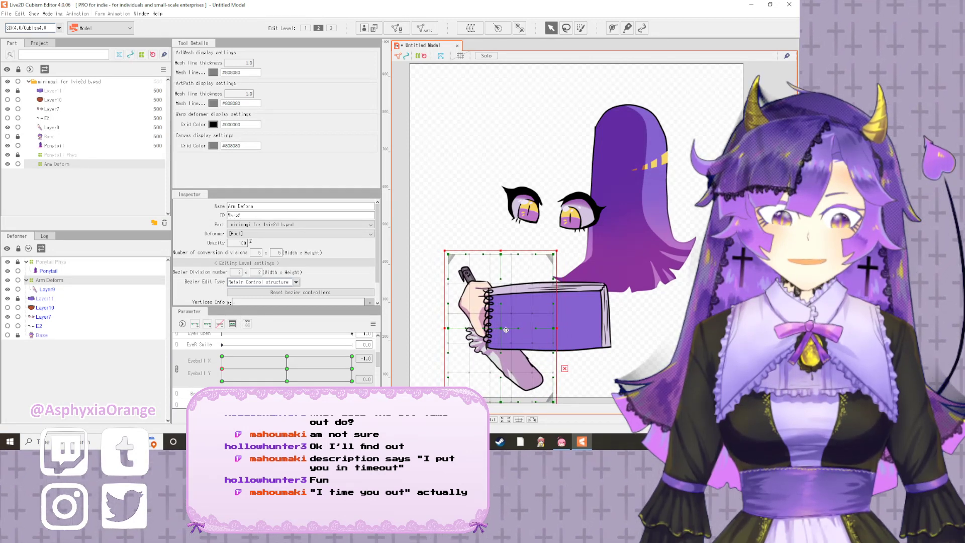
- With Eyeball Y at 0, move the Arm Deform warp past the notebook's right edge at Eyeball X 1 and nudge it slightly up at Eyeball X -1
left_click(286, 370)
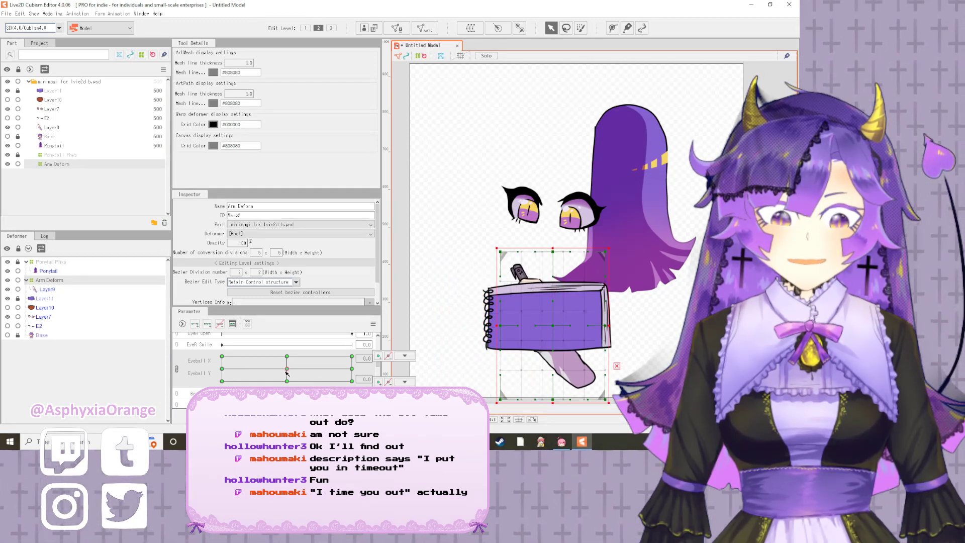
left_click(352, 369)
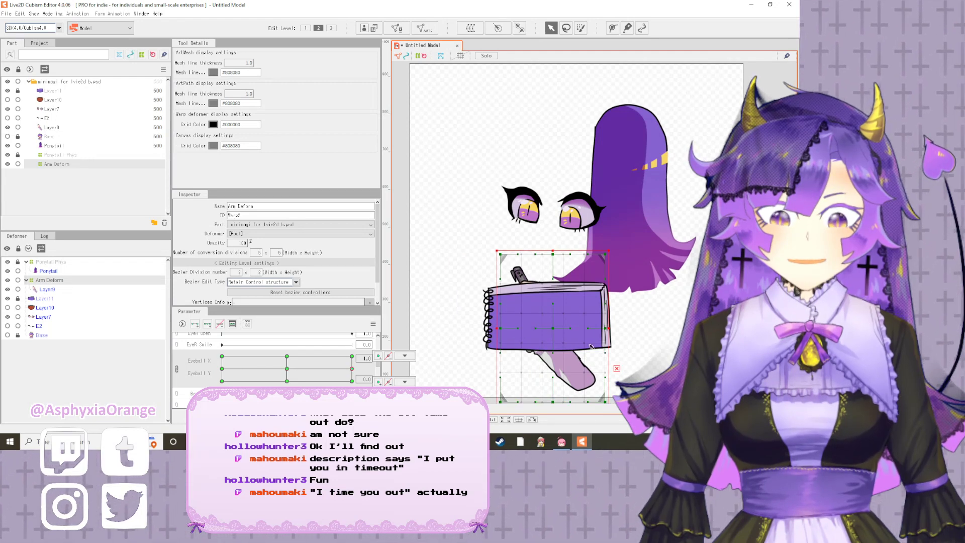
left_click(287, 370)
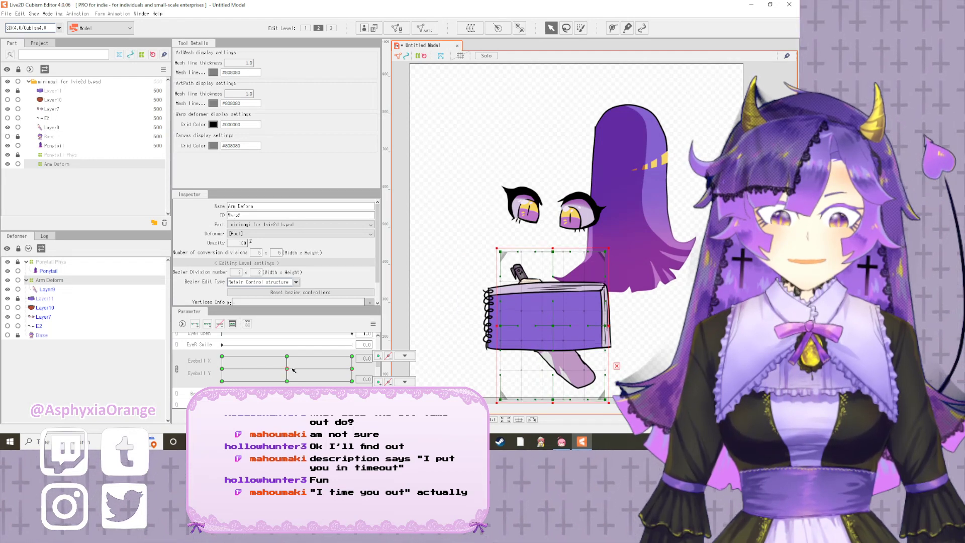
left_click(352, 369)
left_click_drag(552, 330, 594, 335)
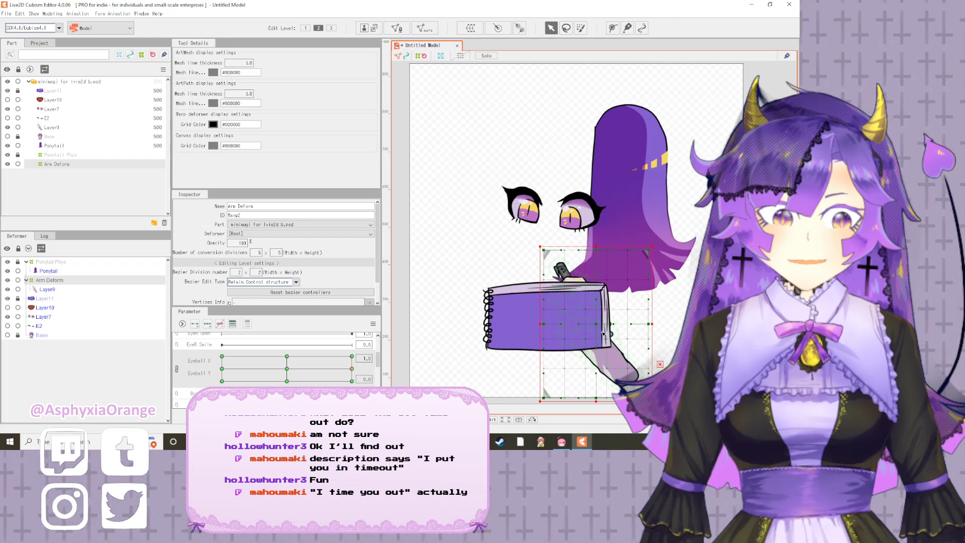
left_click_drag(597, 326, 608, 326)
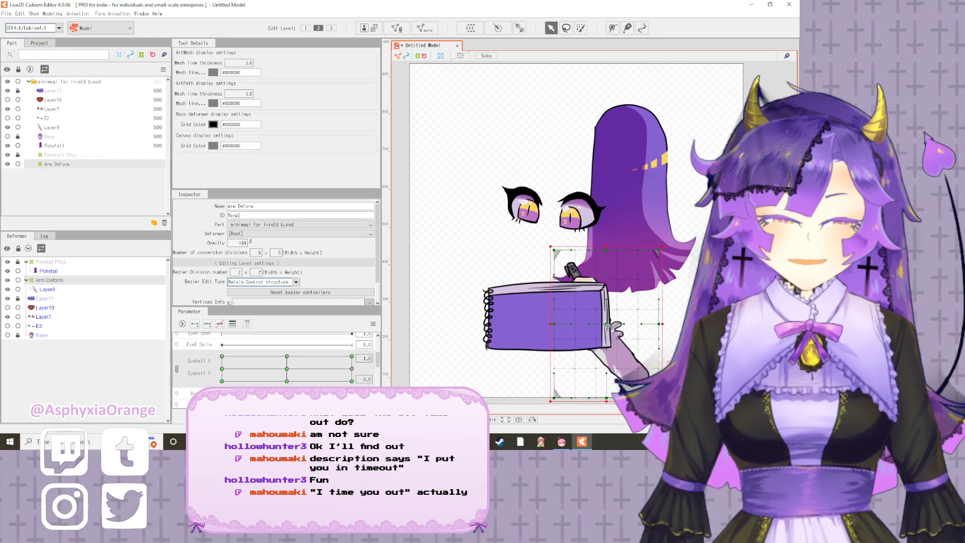
left_click(222, 369)
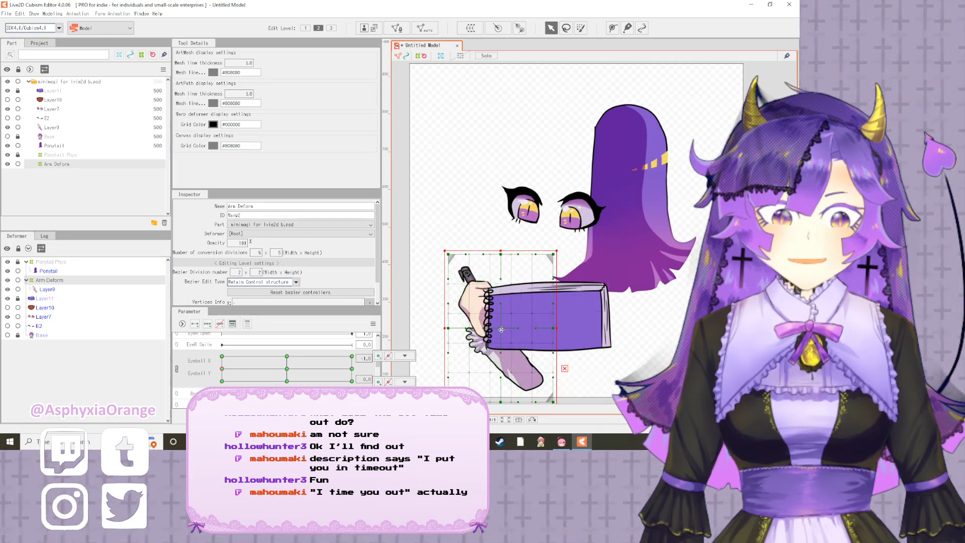
left_click_drag(501, 330, 500, 327)
- Check the arm's poses at Eyeball Y -1 and 1, and synthesize the corner forms for the combined Eyeball X and Y parameter
left_click(287, 380)
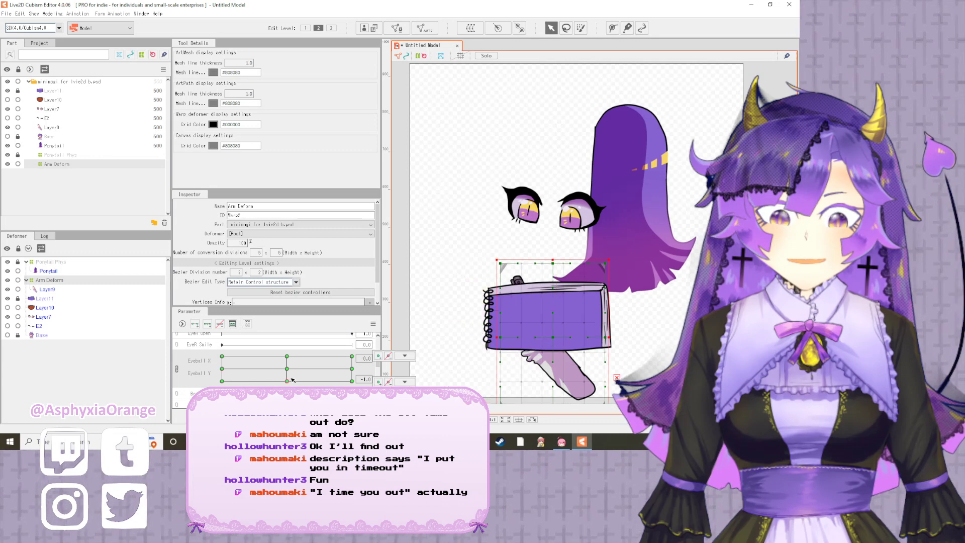
left_click(287, 357)
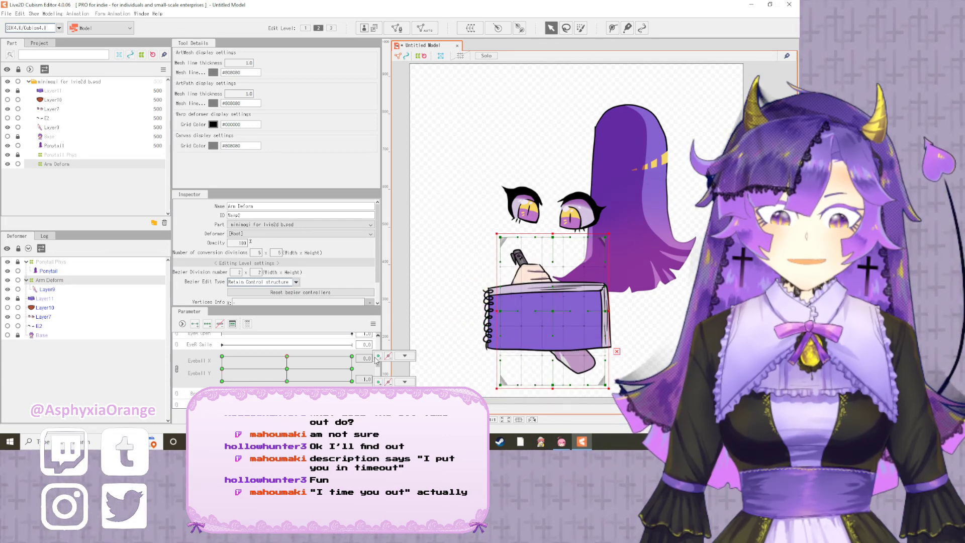
left_click(374, 324)
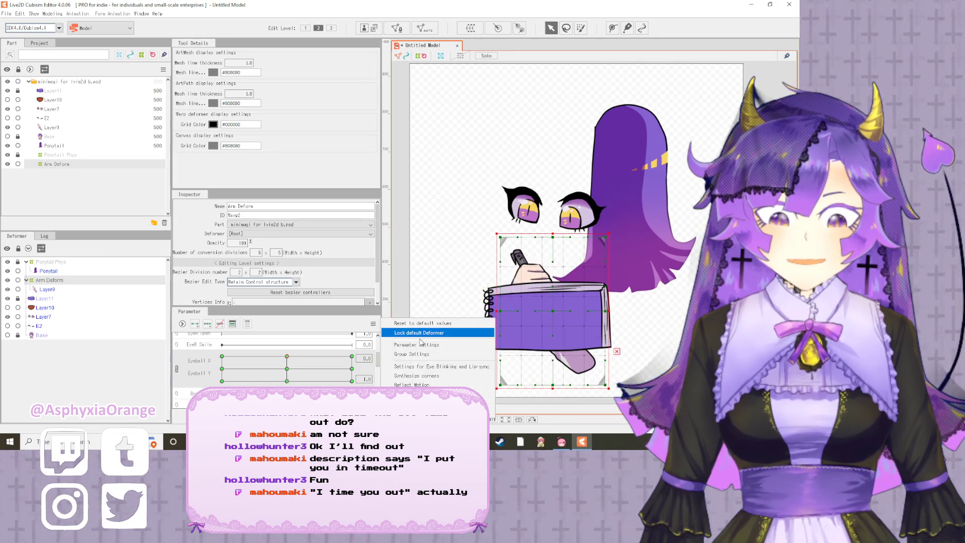
left_click(418, 376)
left_click(460, 265)
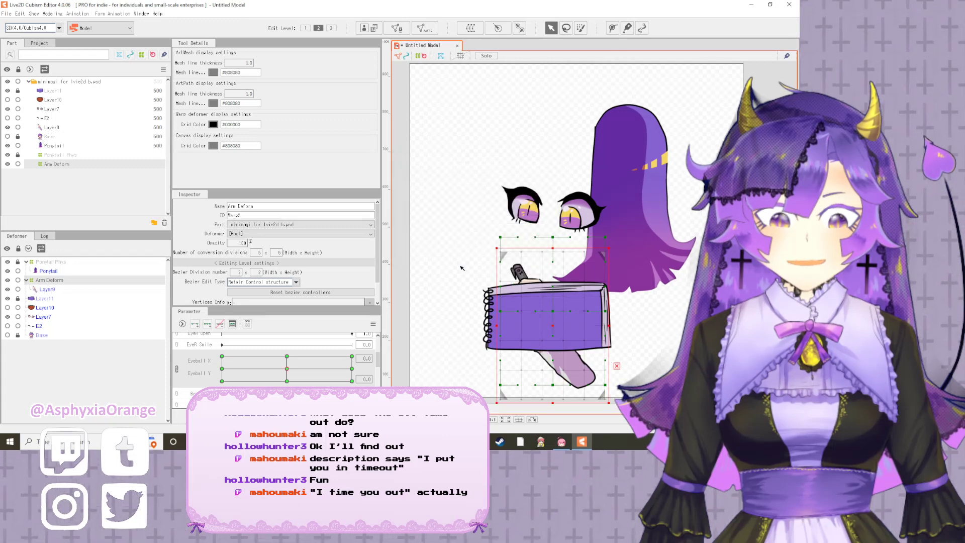
- Show the Base artwork and preview the drawing arm's motion across the combined Eyeball X and Eyeball Y range
mouse_move(287, 357)
left_mouse_down()
mouse_move(319, 379)
mouse_move(226, 373)
mouse_move(243, 361)
mouse_move(295, 366)
mouse_move(354, 385)
mouse_move(231, 359)
mouse_move(326, 370)
mouse_move(241, 366)
mouse_move(312, 377)
mouse_move(243, 369)
mouse_move(222, 381)
mouse_move(129, 358)
mouse_move(125, 347)
mouse_move(431, 339)
mouse_move(199, 346)
mouse_move(282, 370)
left_mouse_up()
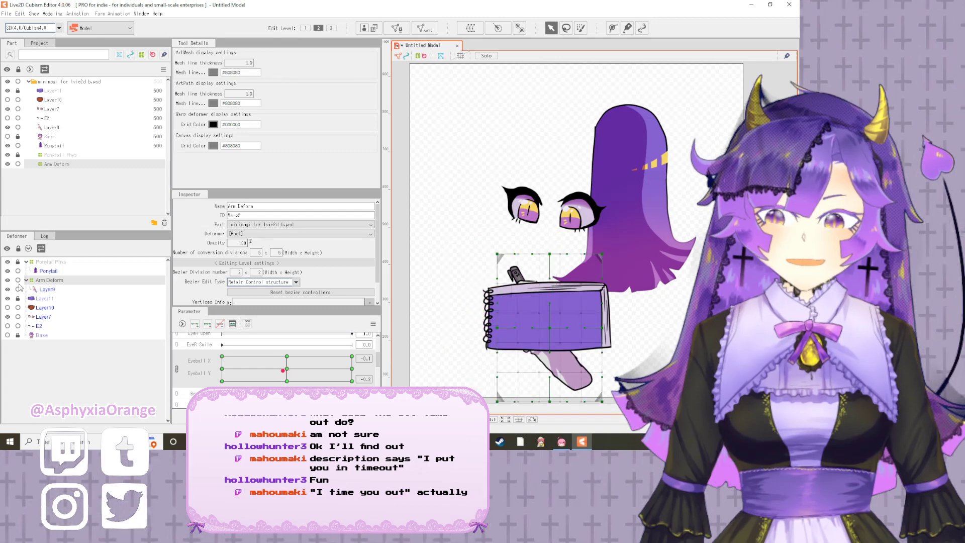
left_click(7, 335)
left_click_drag(290, 373, 241, 332)
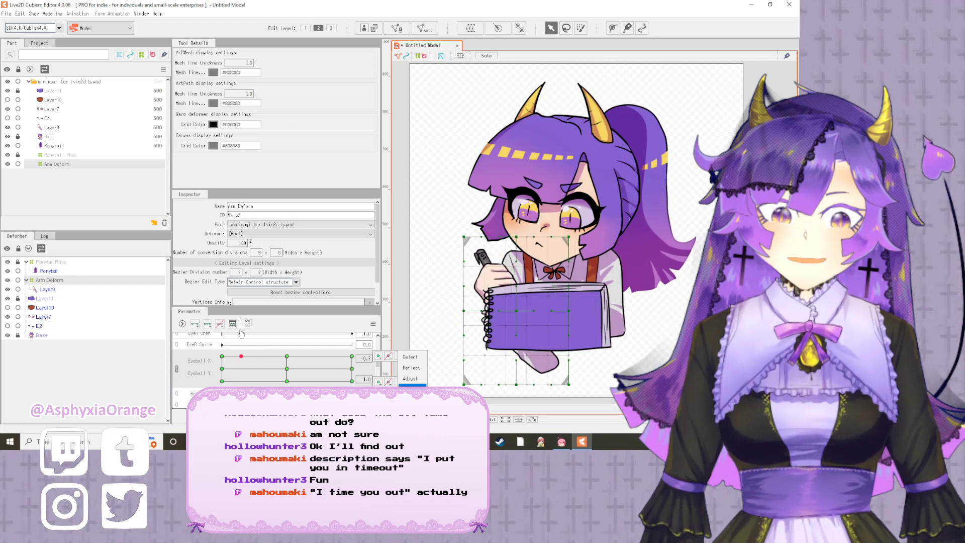
left_click(287, 370)
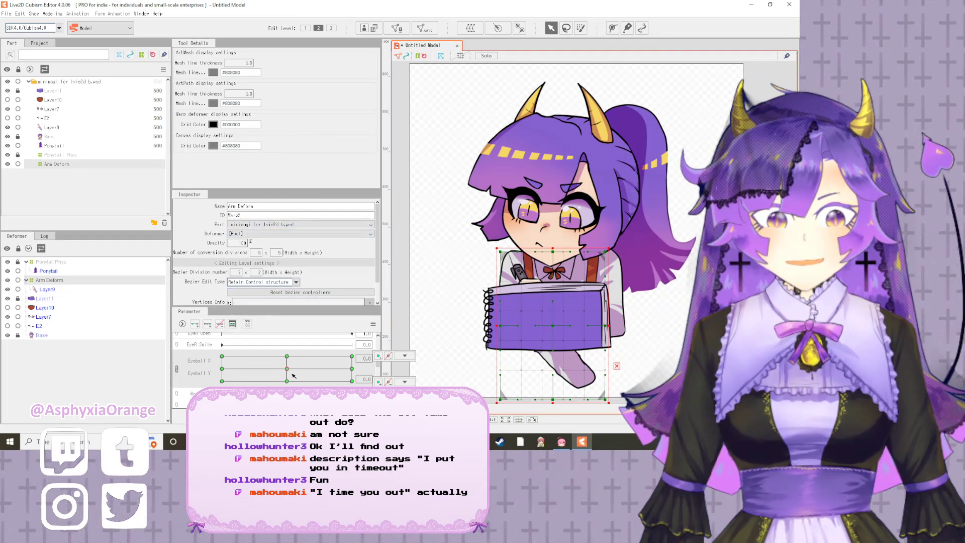
left_click_drag(285, 372, 201, 359)
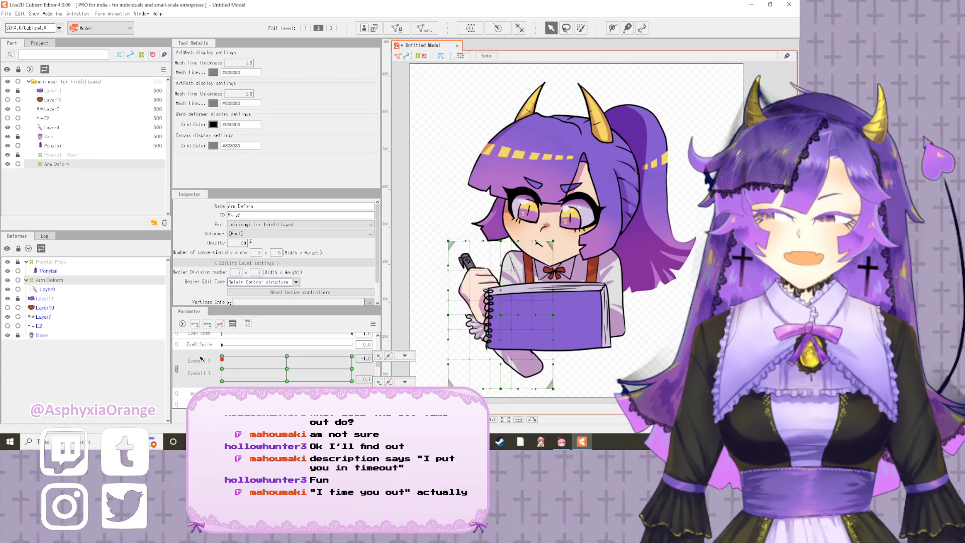
left_click(353, 370)
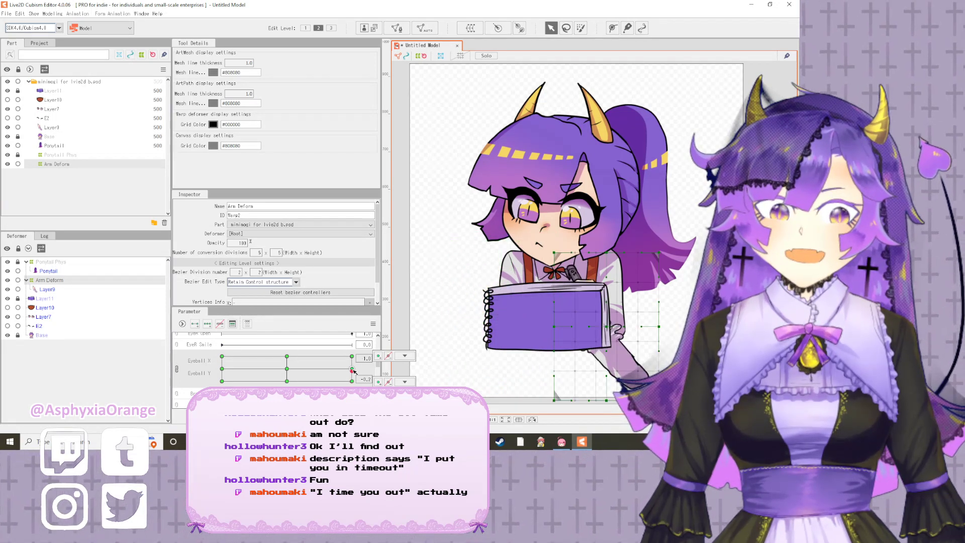
left_click(289, 370)
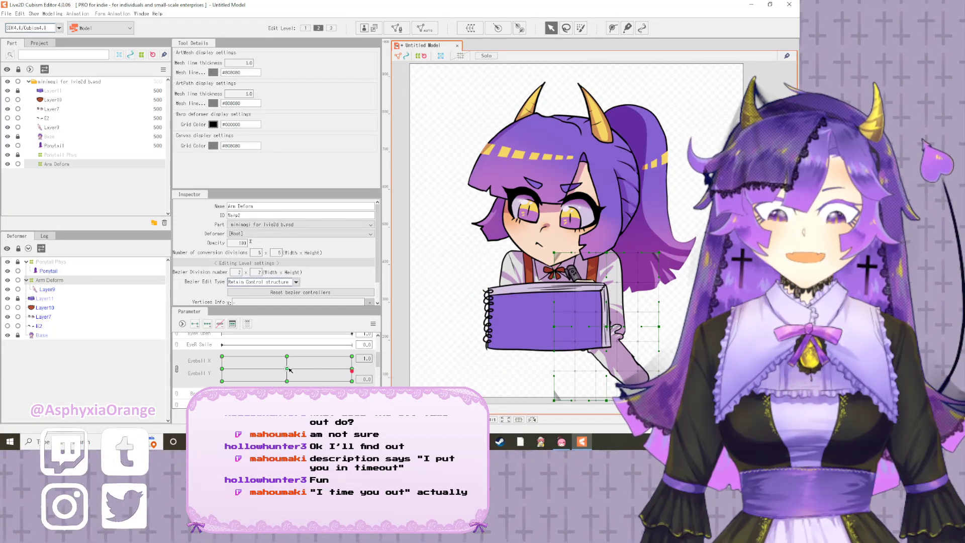
- Reverse the arm's horizontal direction at Eyeball Y 0: move the Arm Deform warp right at Eyeball X -1 and left at Eyeball X 1
left_click(222, 368)
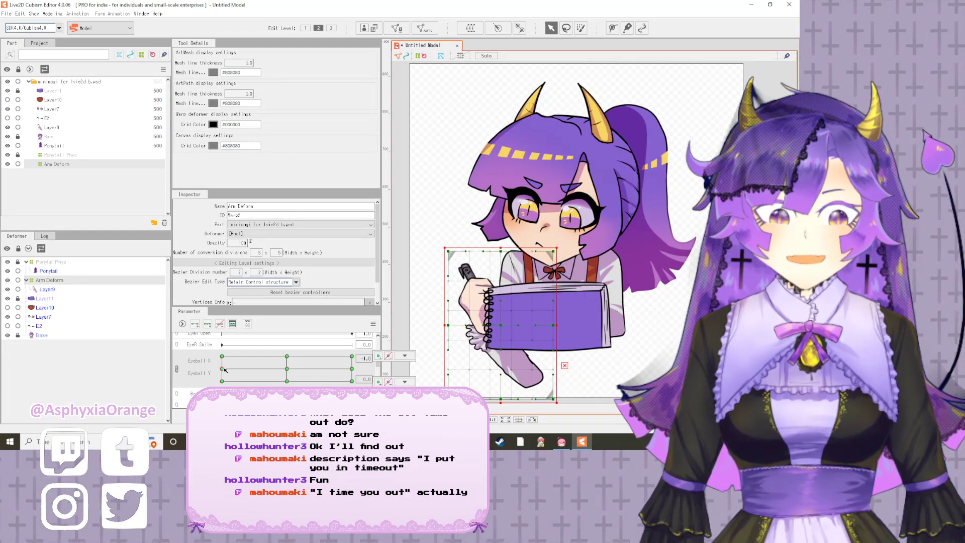
left_click_drag(500, 328, 604, 327)
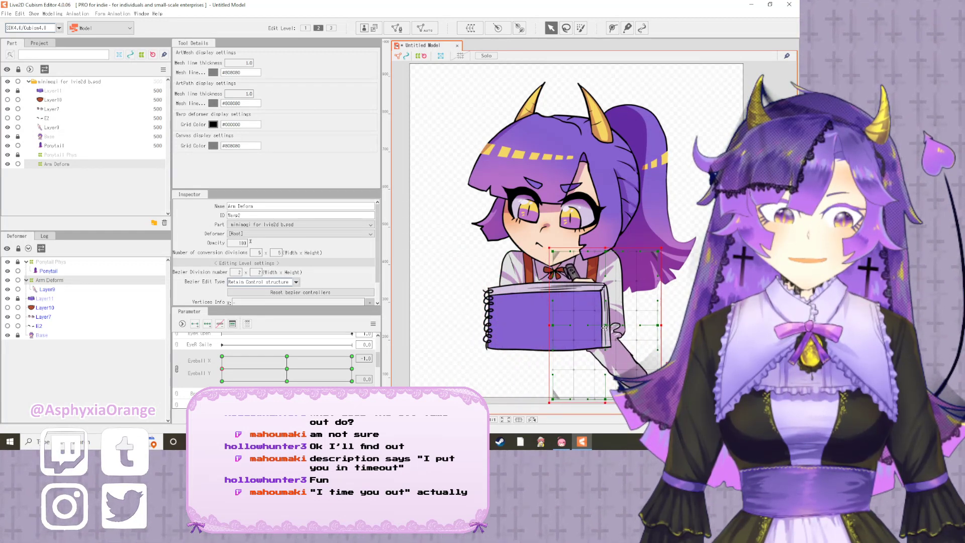
left_click(351, 369)
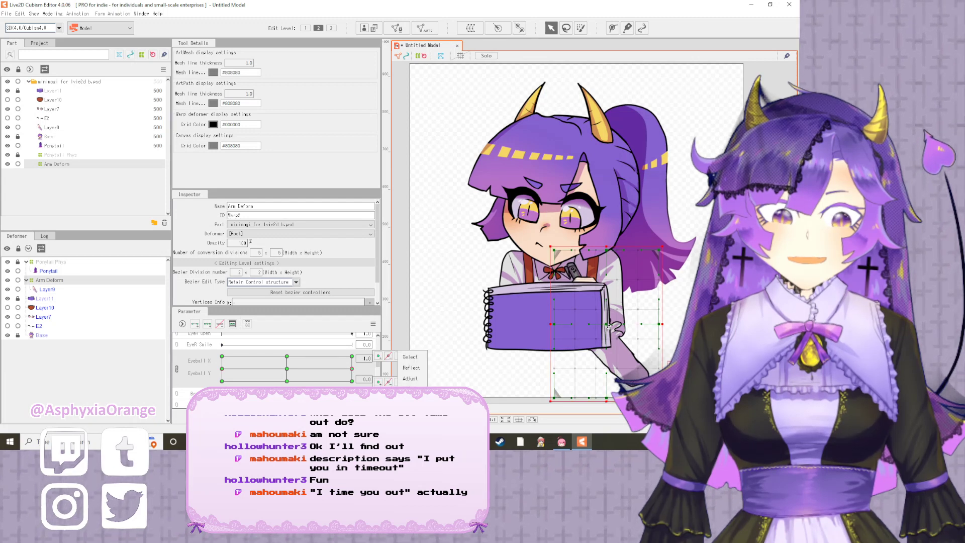
left_click_drag(609, 327, 504, 328)
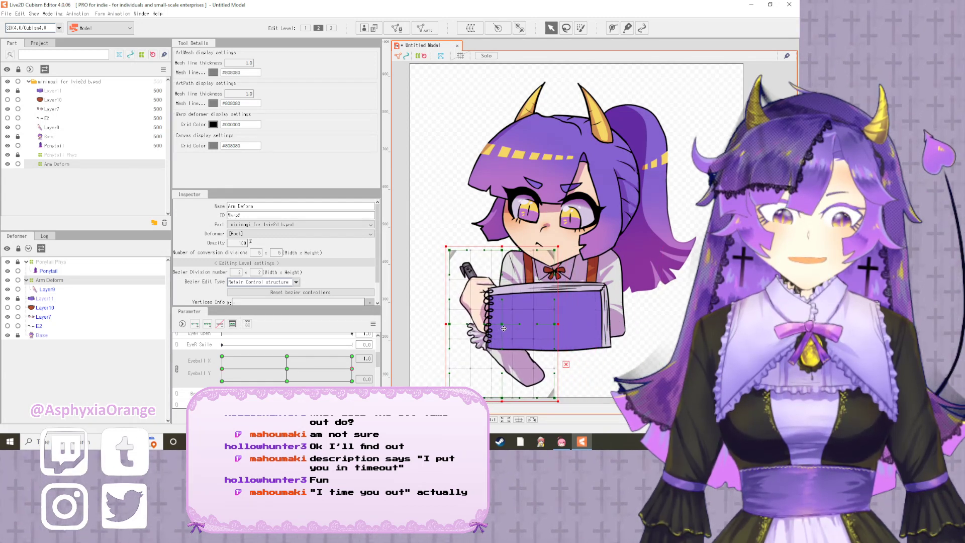
- Synthesize the Eyeball X and Y corners again from the reversed poses, test the arm's diagonal motion, and return both parameters to 0
left_click(373, 324)
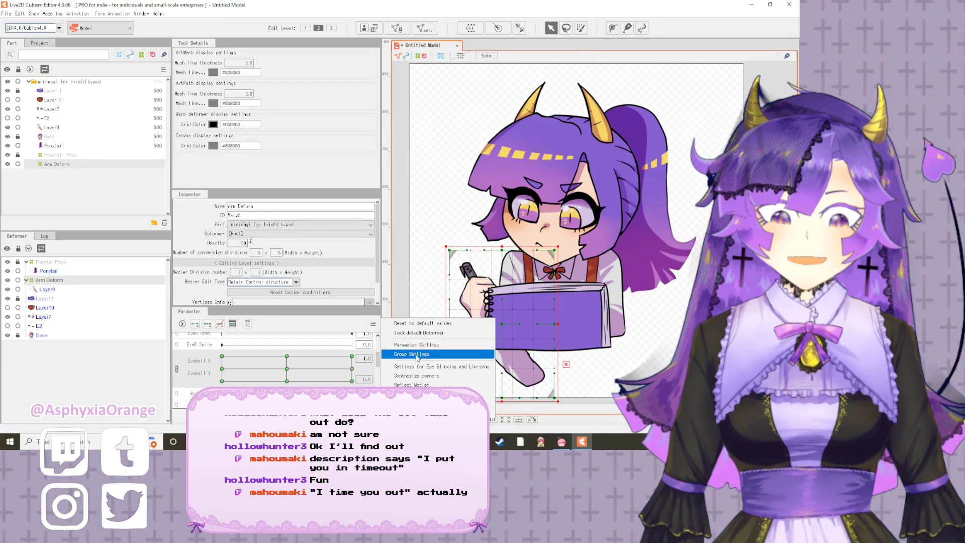
left_click(420, 376)
left_click(461, 266)
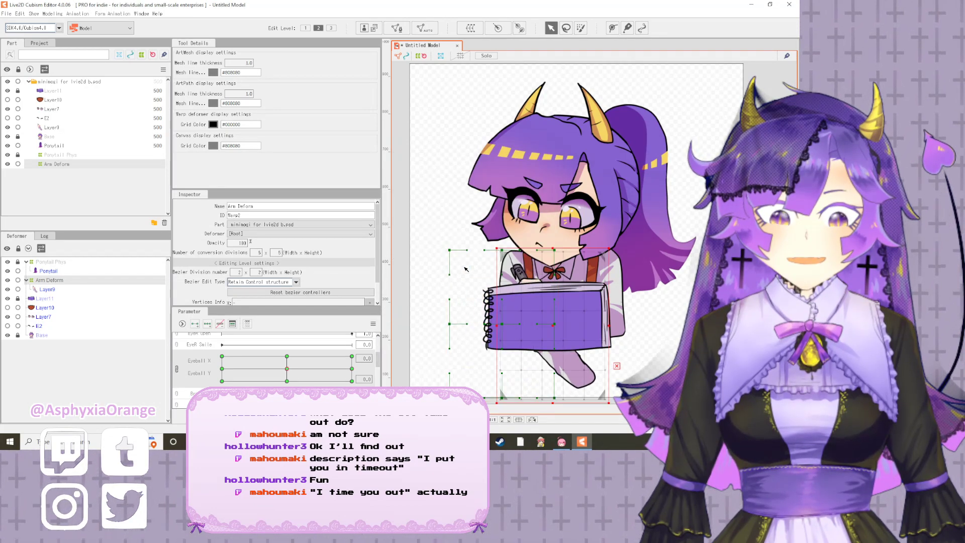
left_click_drag(311, 369, 238, 354)
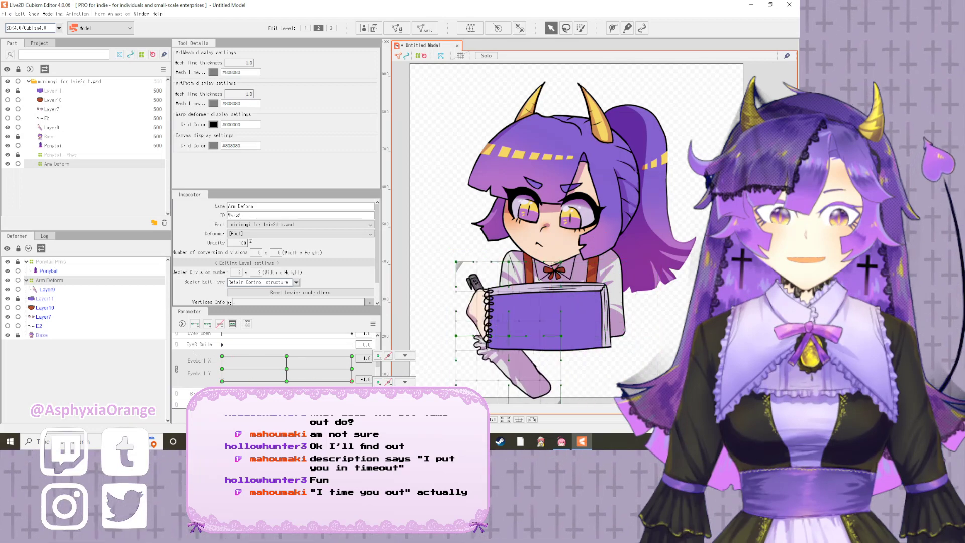
left_click_drag(351, 381, 230, 332)
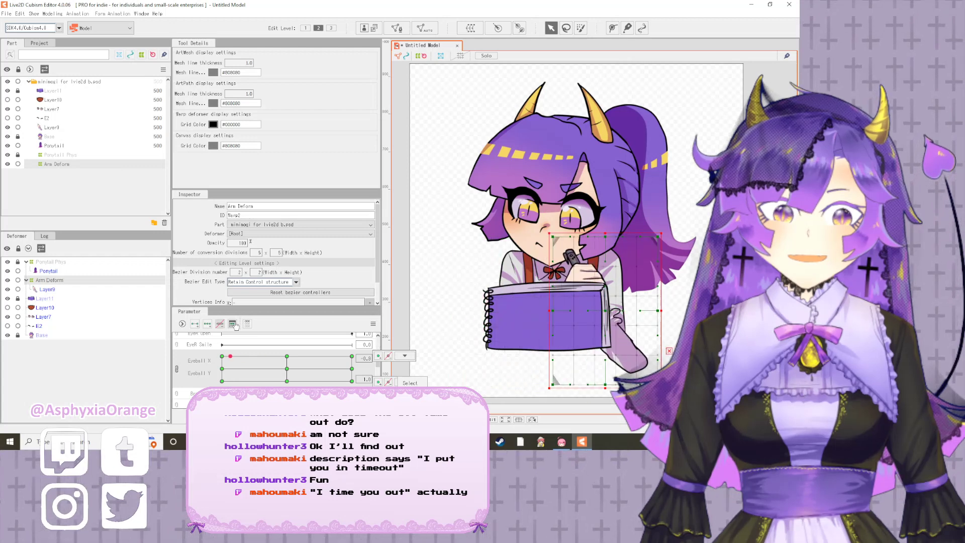
left_click(288, 370)
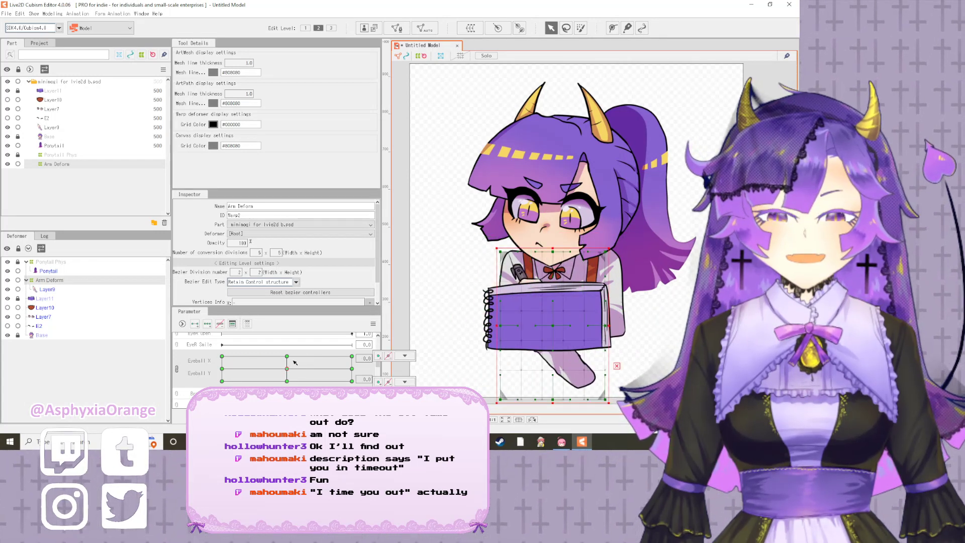
- Lock the Arm Deform warp, collapse both deformer groups, and select the Ponytail Phys deformer
left_click(17, 280)
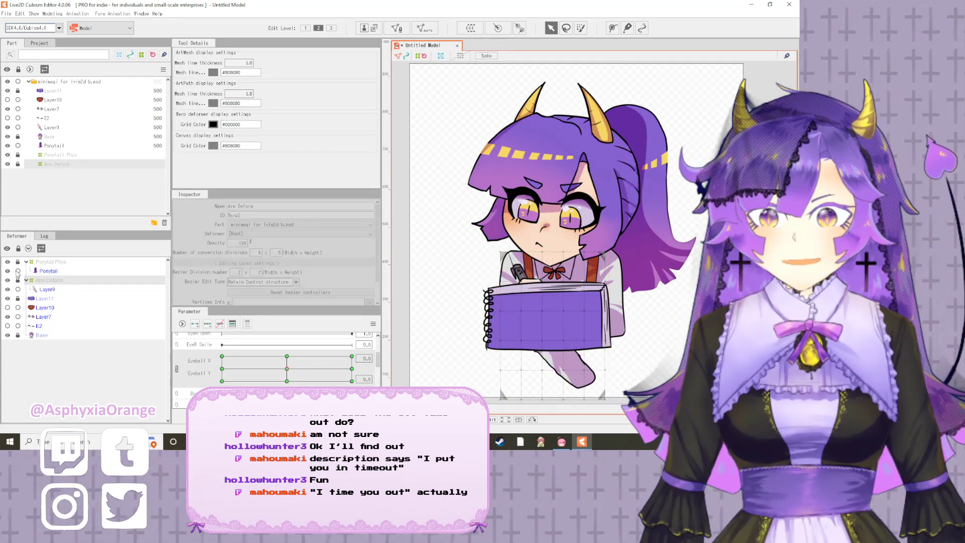
left_click(26, 261)
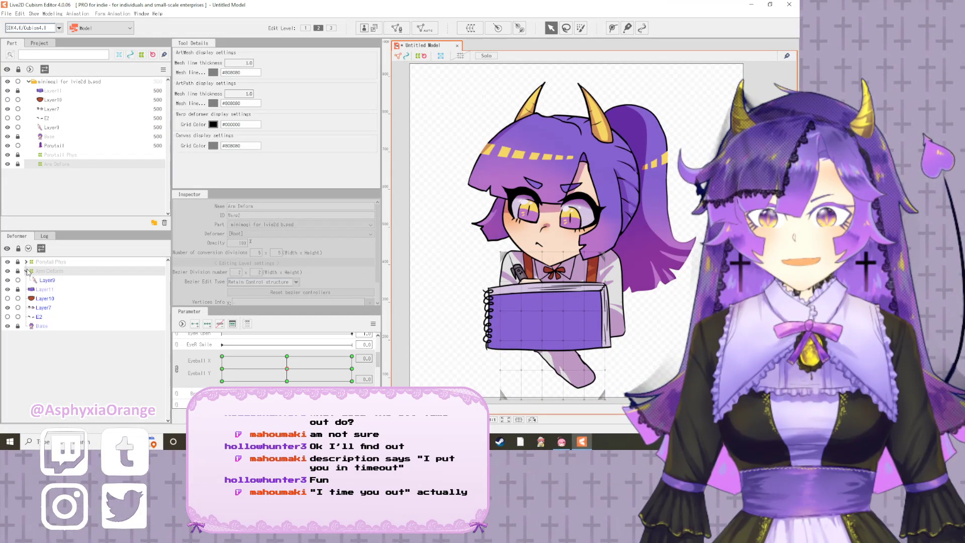
left_click(27, 271)
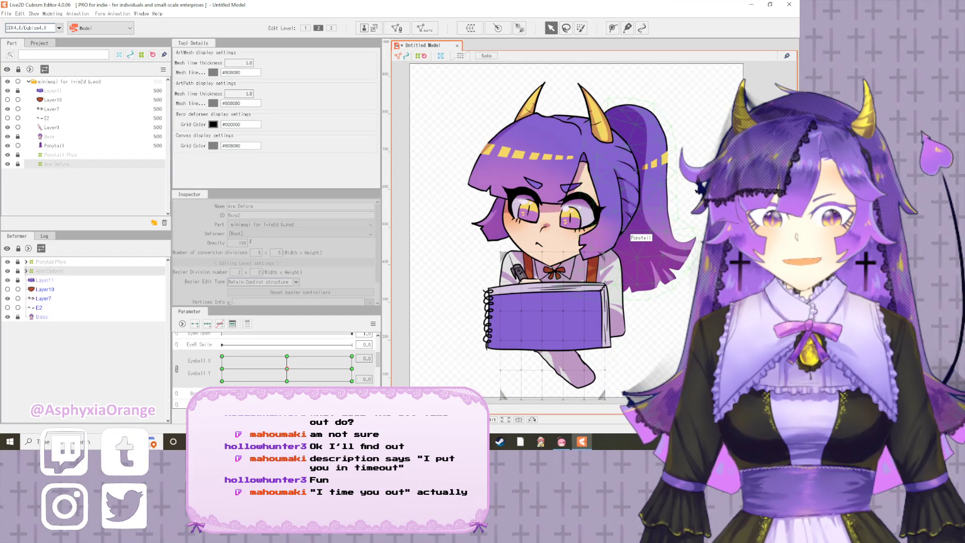
left_click(43, 262)
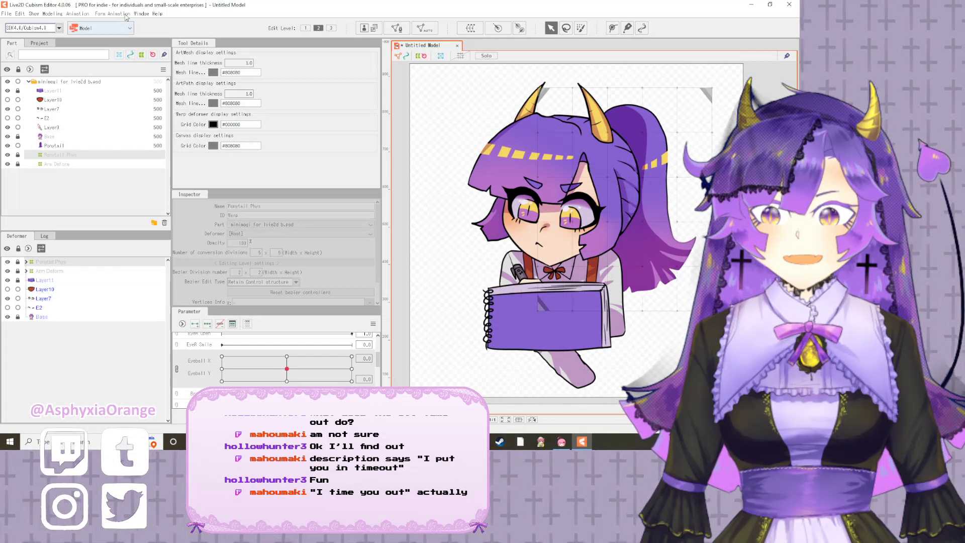
- Save the model in the ANims folder as "MiniMogi for Art Stream.cmo3" and close the file browser window
left_click(52, 14)
left_click(54, 15)
left_click(5, 14)
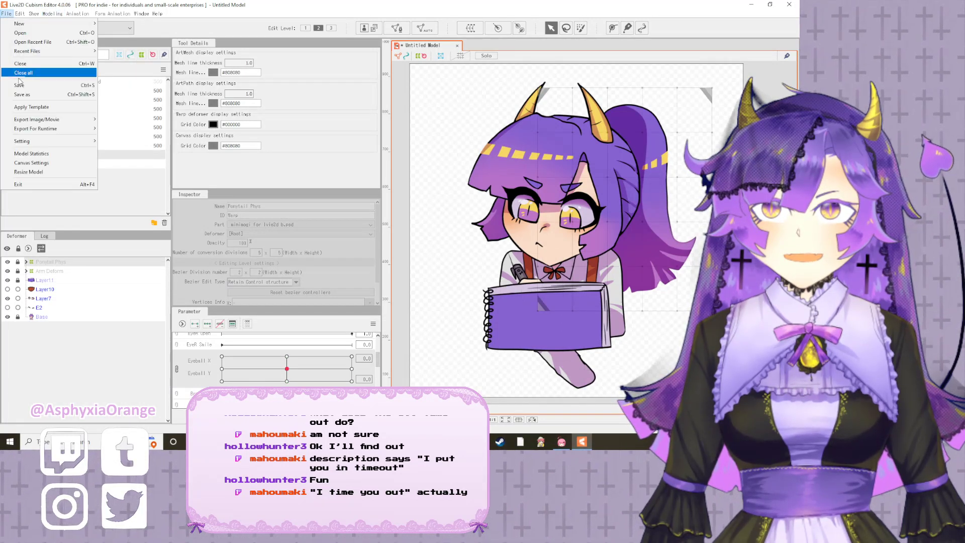
key("Return")
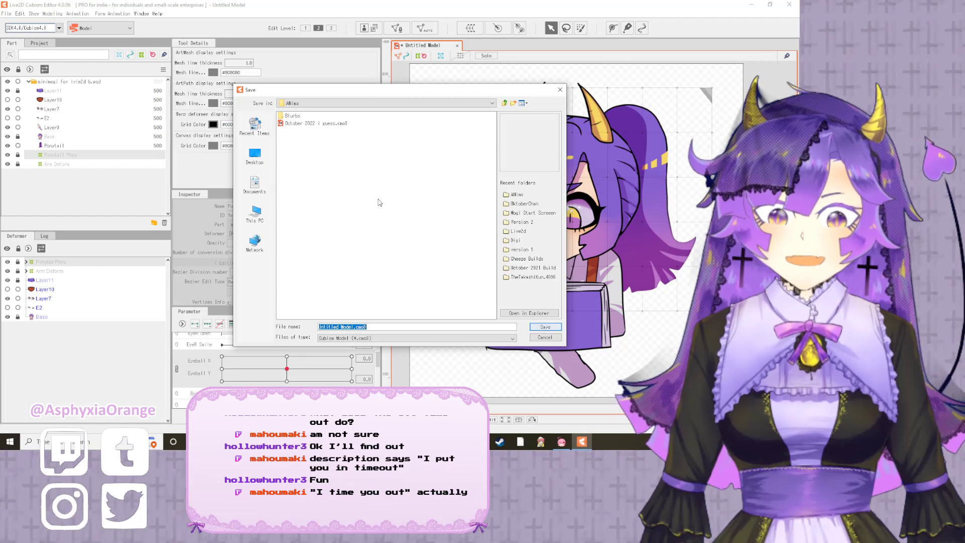
type("MiniMosi for Art Stream")
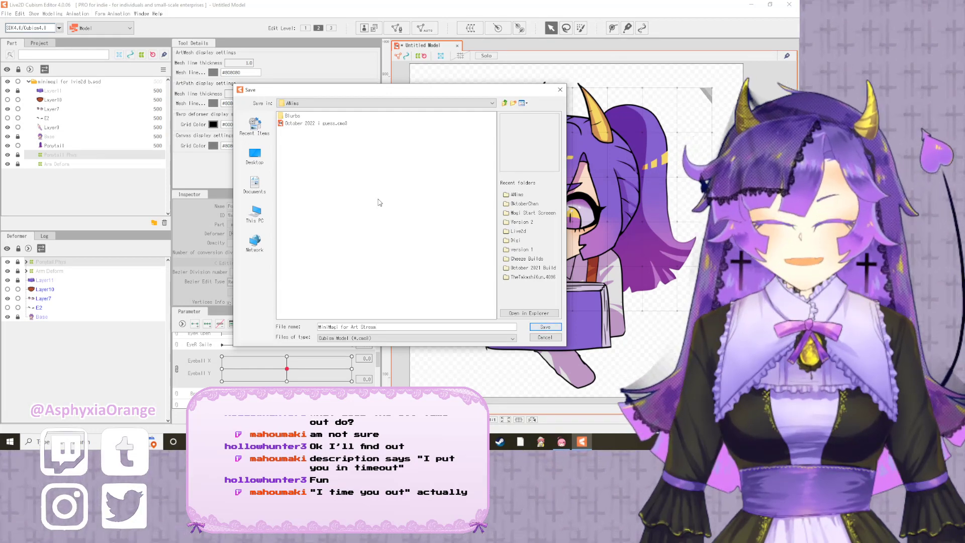
key("Return")
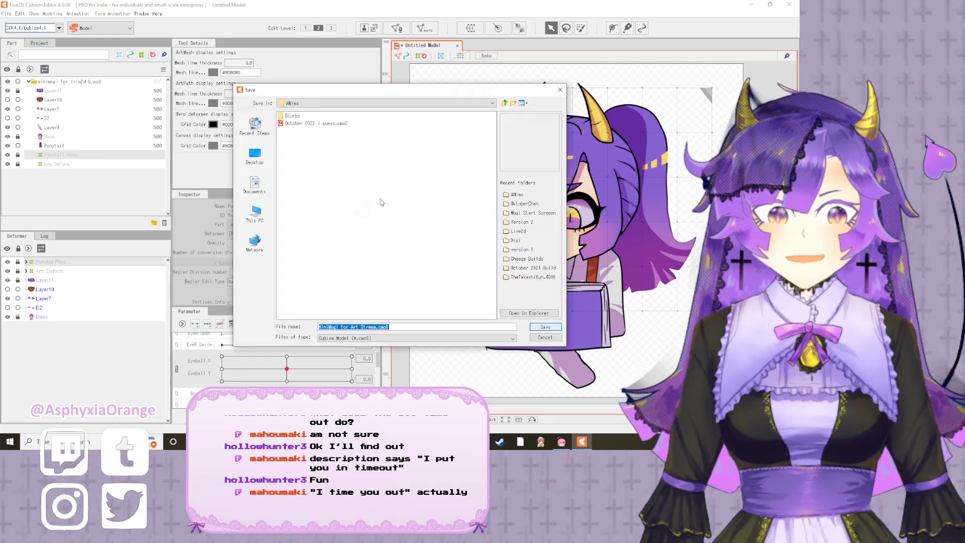
left_click(545, 326)
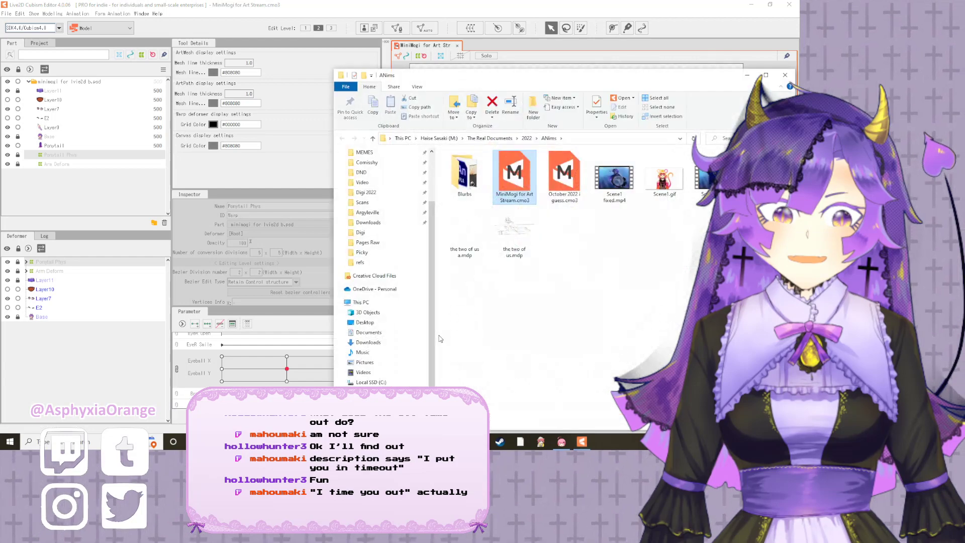
left_click(784, 76)
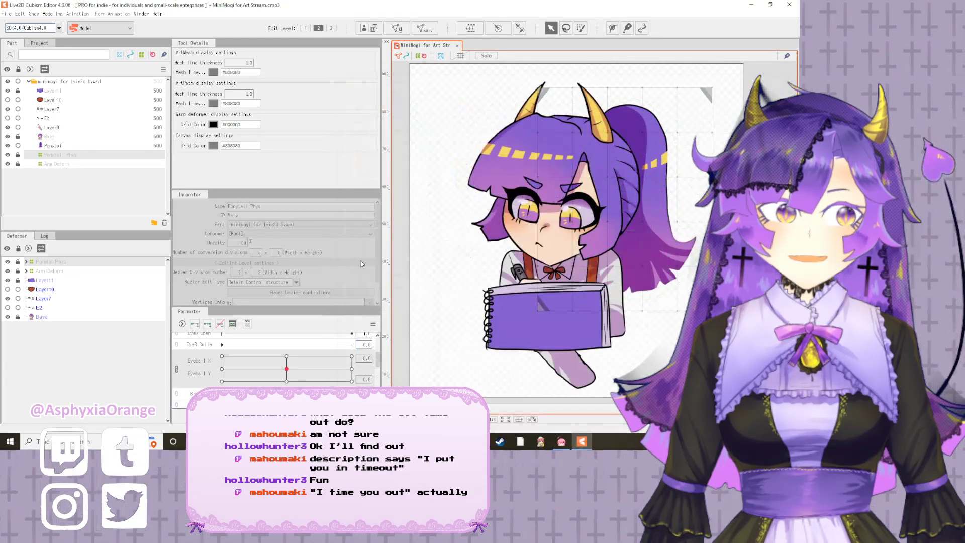
- Make the open-mouth layer visible and select the ponytail mesh
left_click(43, 299)
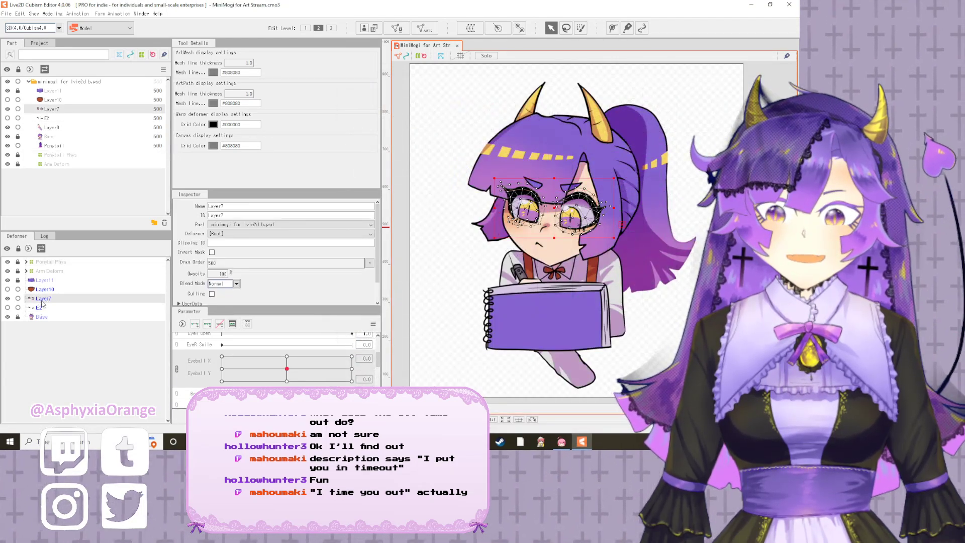
left_click(7, 289)
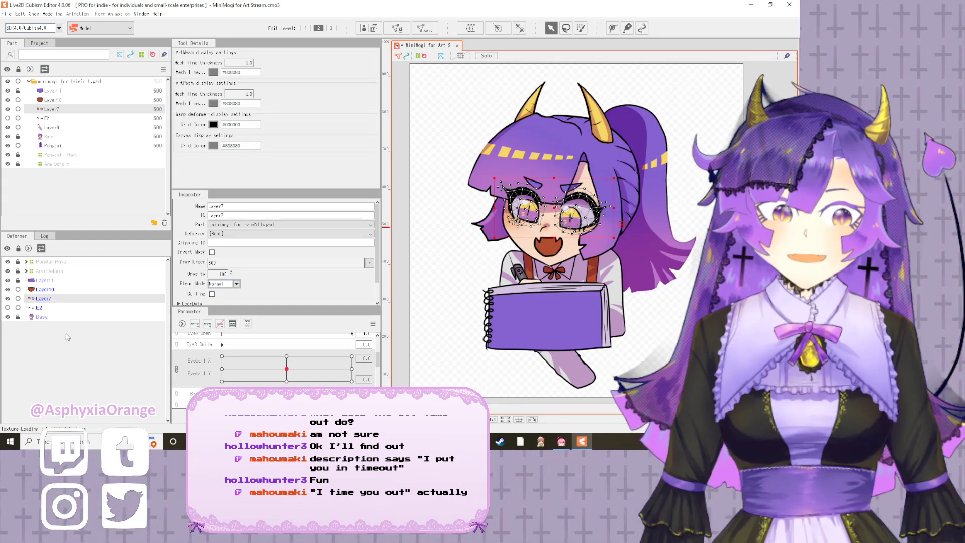
left_click(42, 316)
left_click(646, 171)
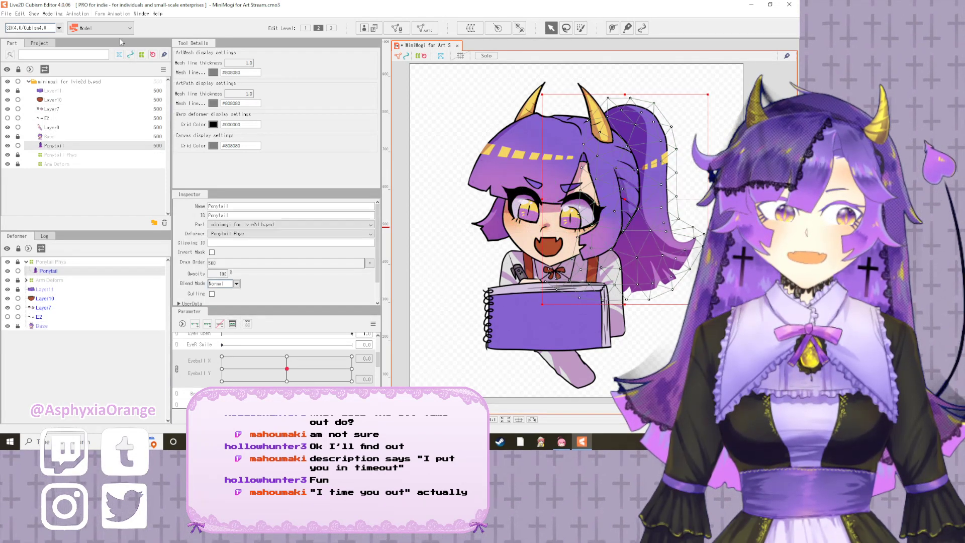
- Open the Physics/Scene Blending settings and add a Hair Toss physics group without an input or physics model preset
left_click(52, 14)
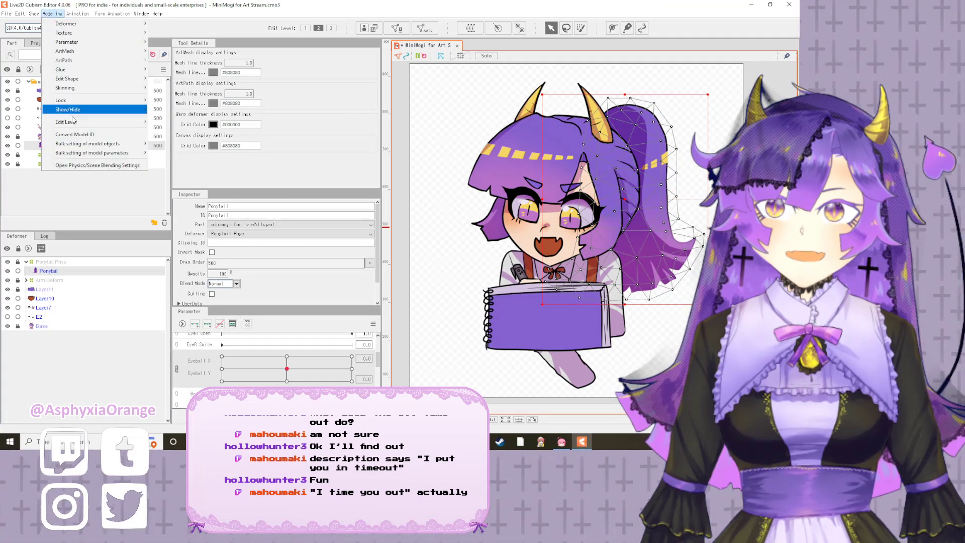
left_click(87, 166)
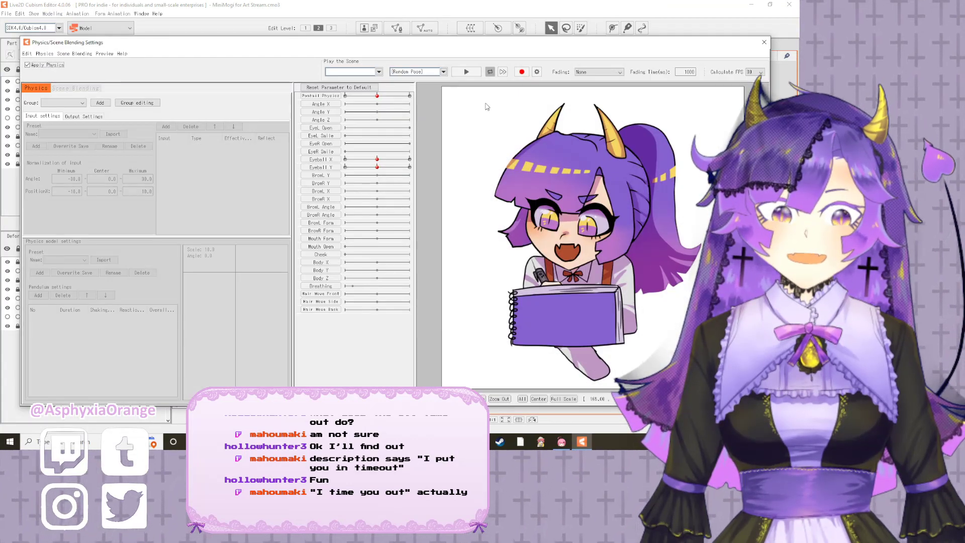
left_click(63, 104)
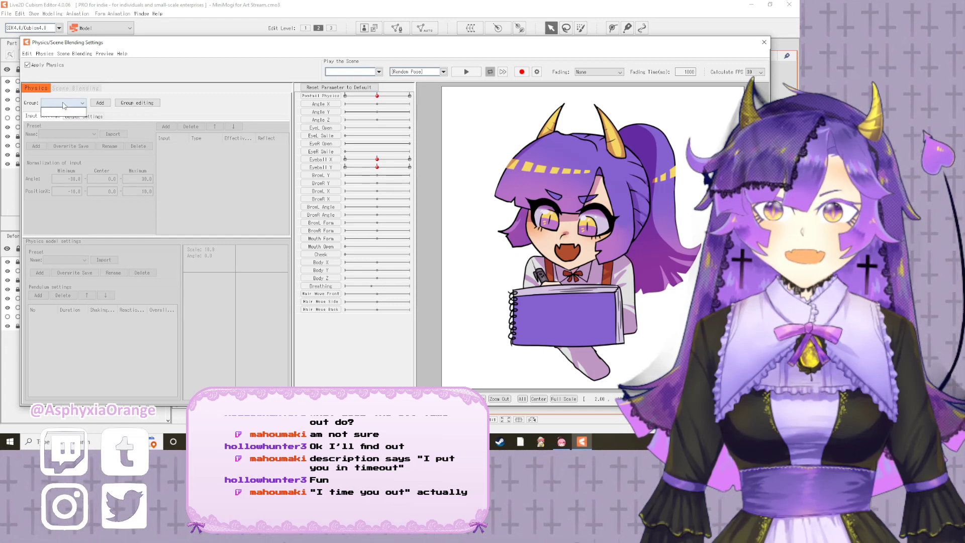
left_click(106, 103)
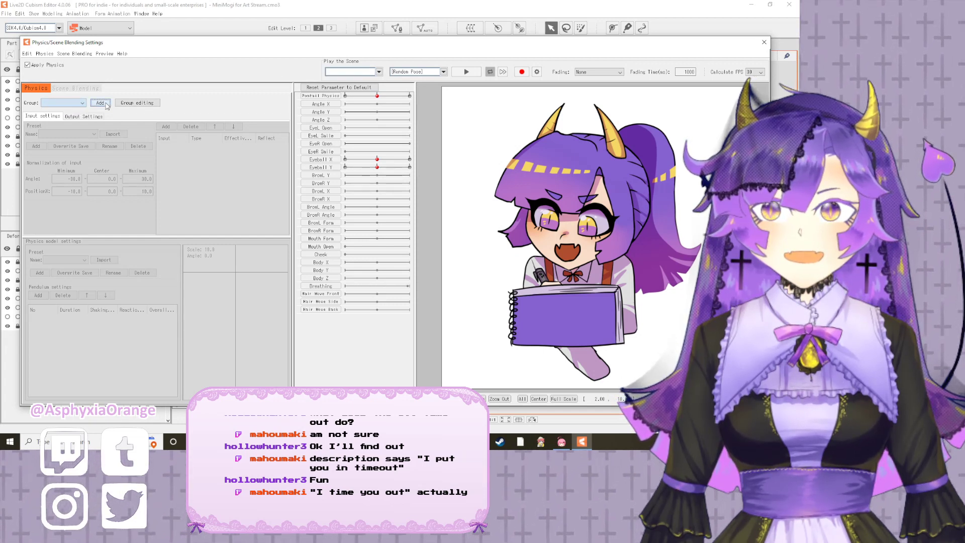
left_click(106, 105)
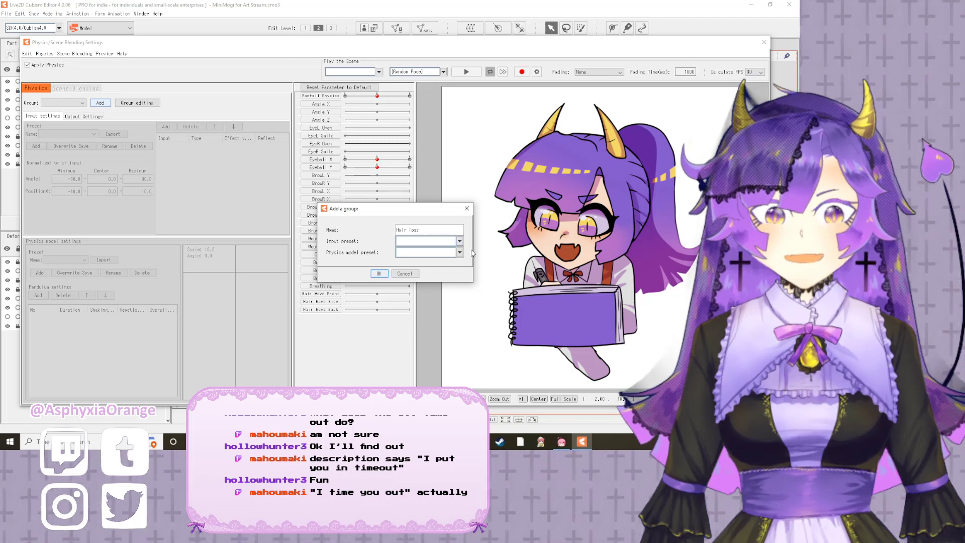
left_click(378, 272)
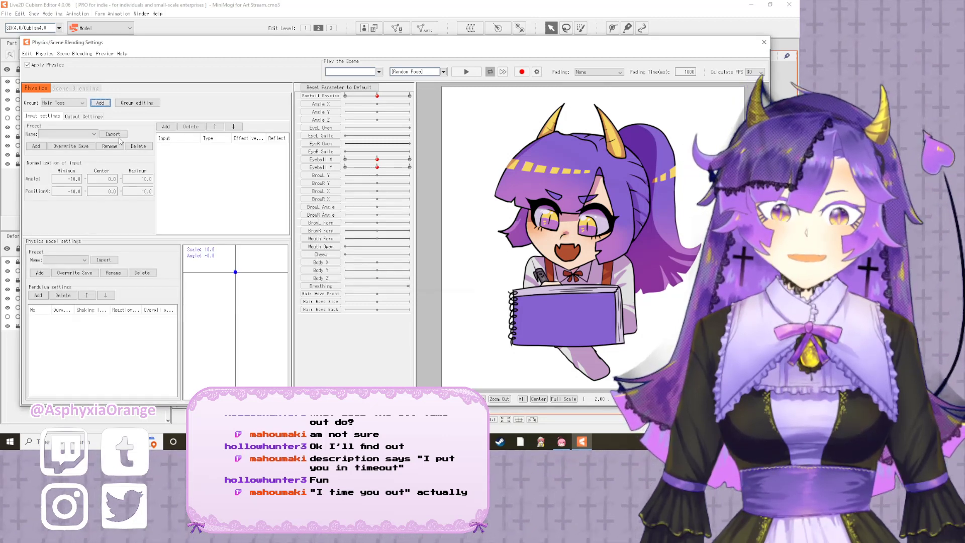
- Import the HairFront 1 input preset into the Hair Toss group
left_click(80, 134)
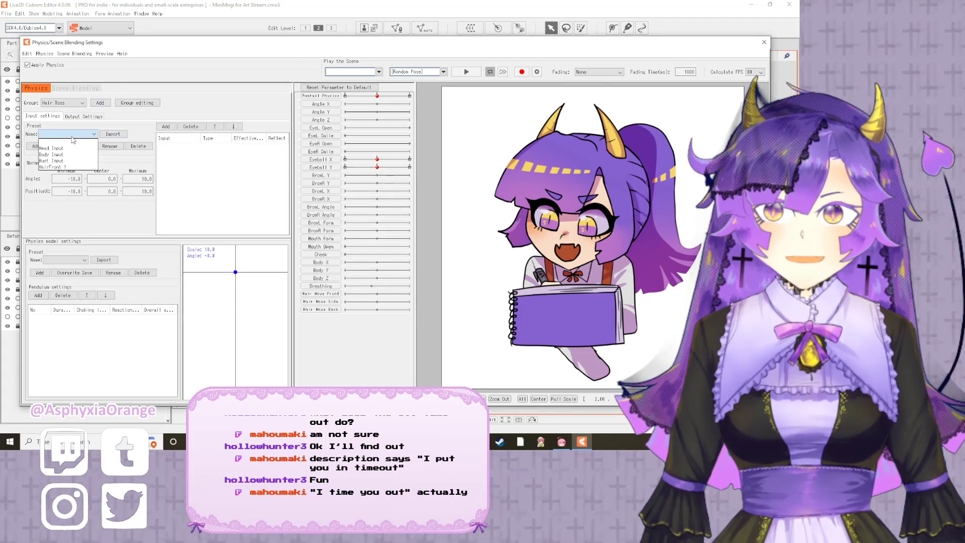
left_click(61, 168)
left_click(112, 134)
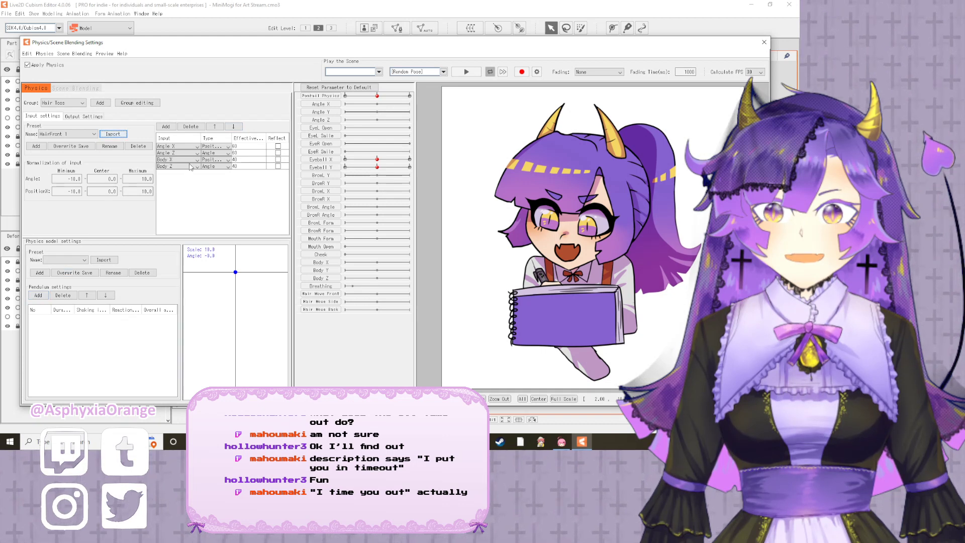
left_click(84, 116)
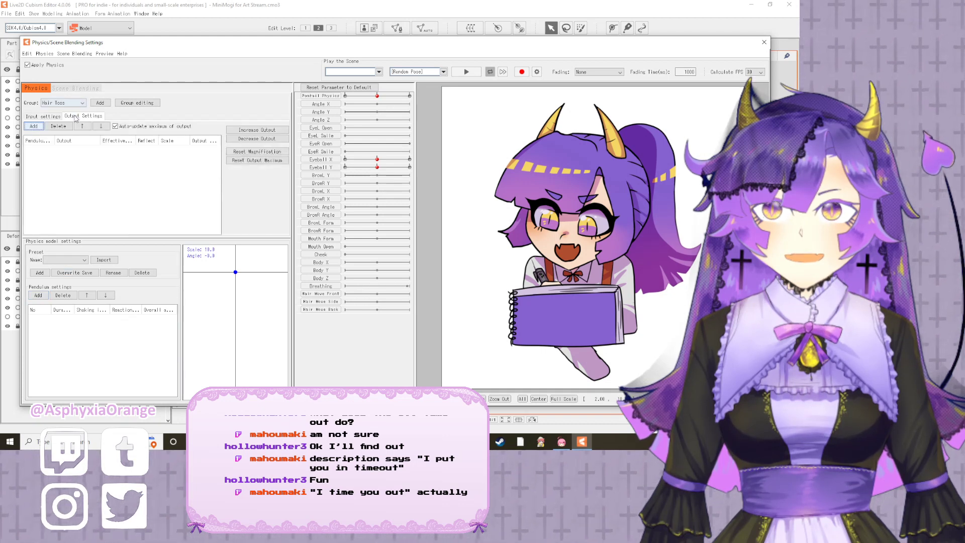
left_click(34, 127)
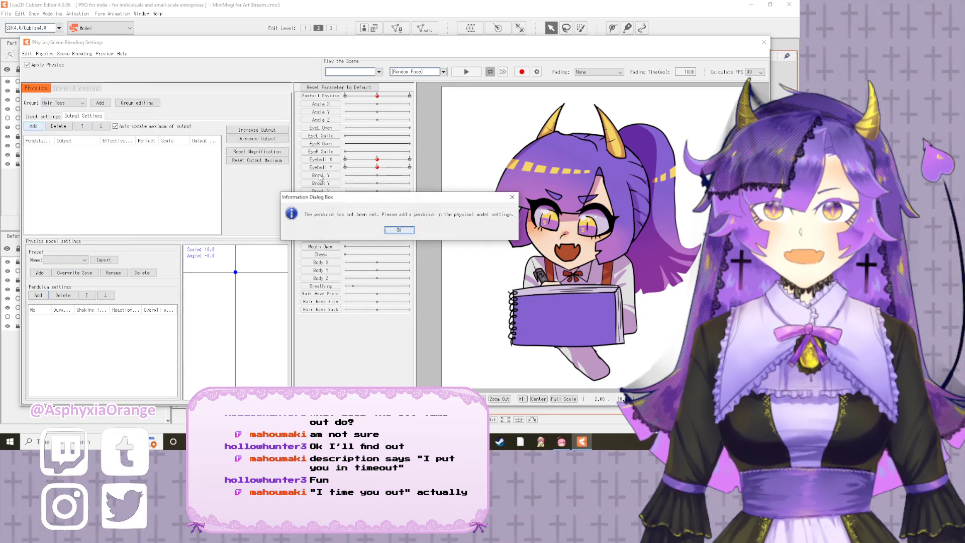
left_click(398, 230)
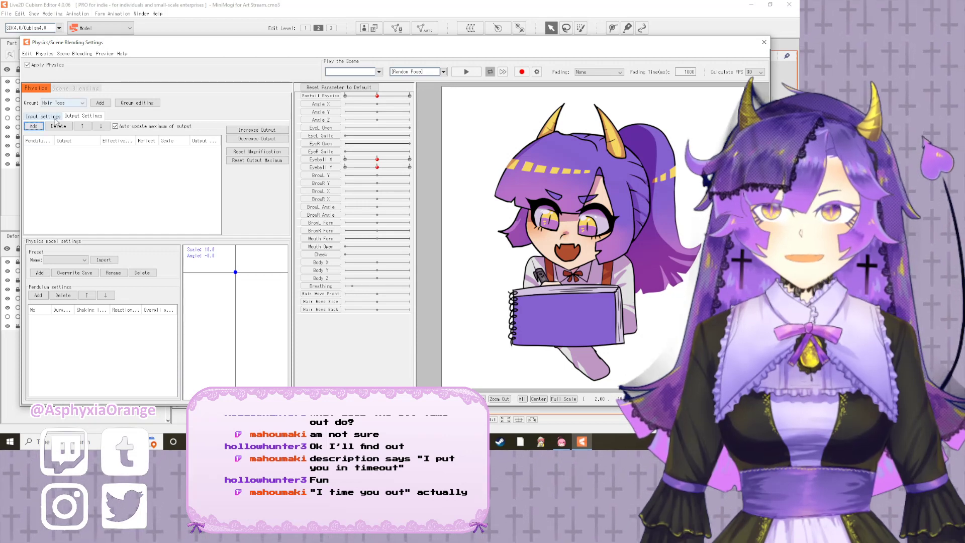
left_click(52, 119)
left_click(36, 146)
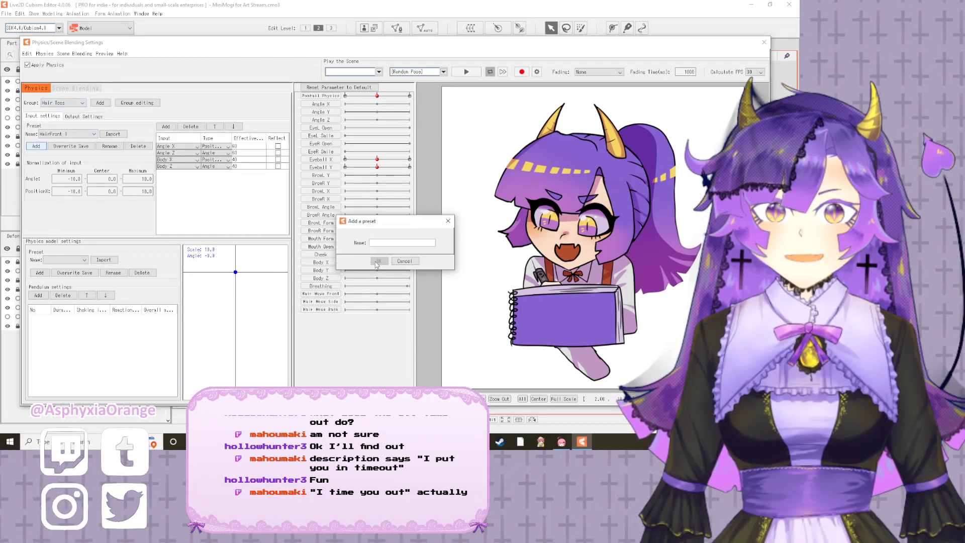
left_click(448, 221)
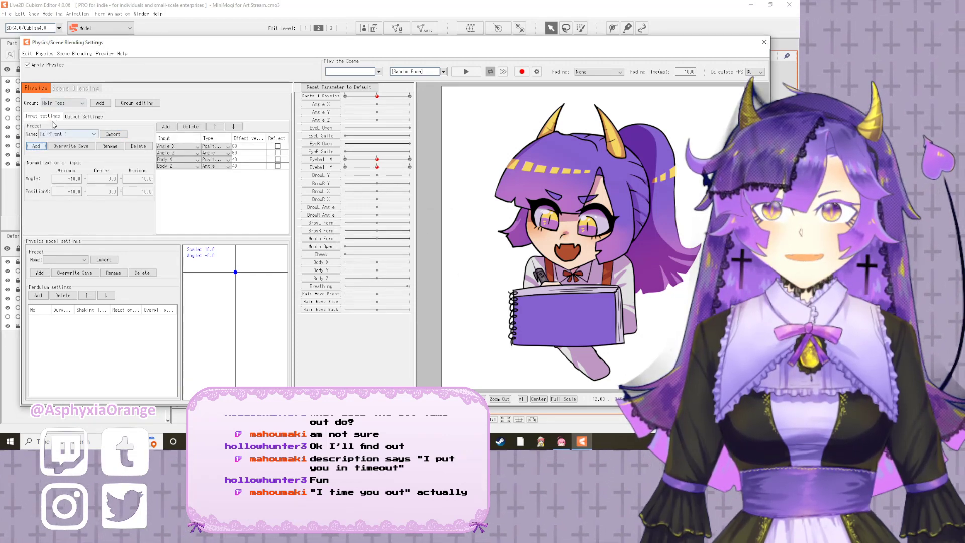
- Add a pendulum to the Hair Toss group and assign the ponytail physics parameter as its output
left_click(39, 297)
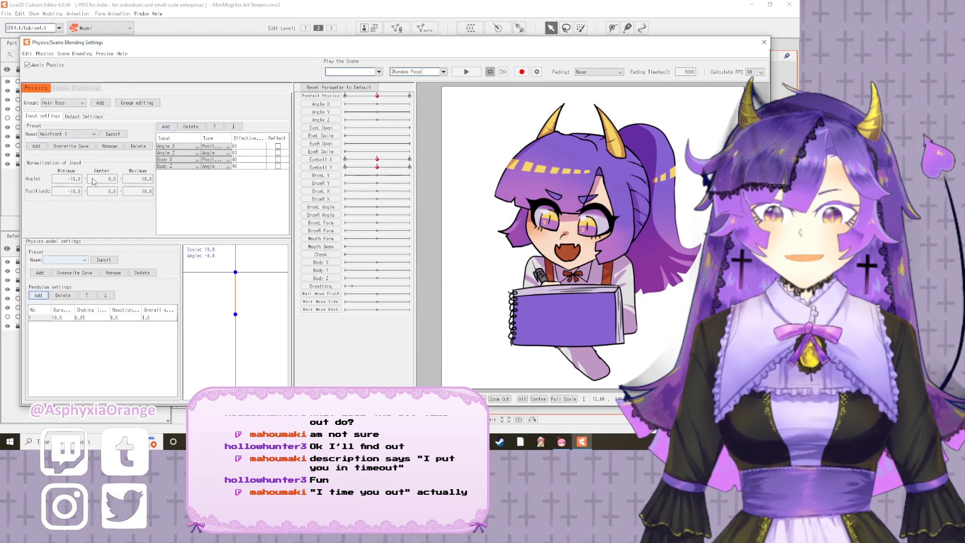
left_click(84, 117)
left_click(33, 126)
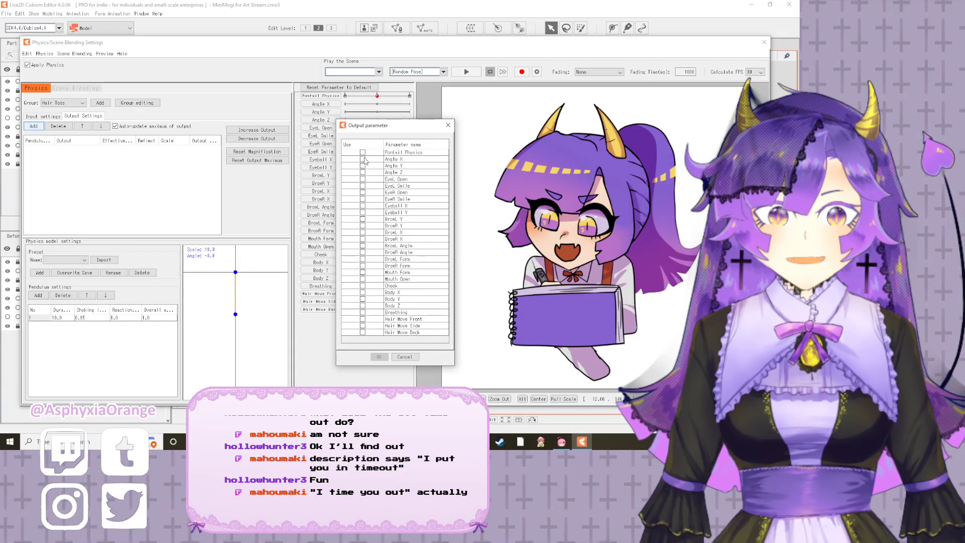
left_click(380, 357)
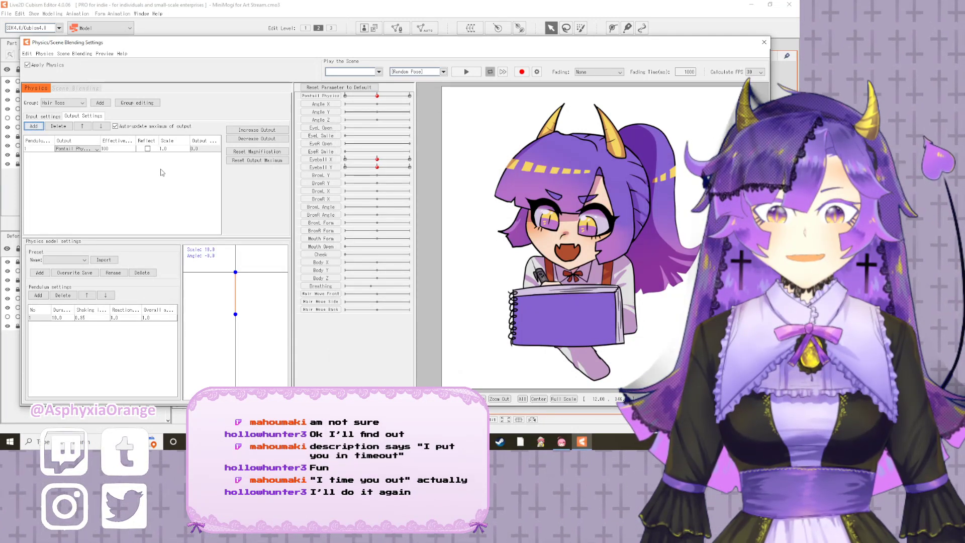
- Play the random pose preview and add Eyeball X and Eyeball Y to the Hair Toss group's physics inputs
left_click(44, 116)
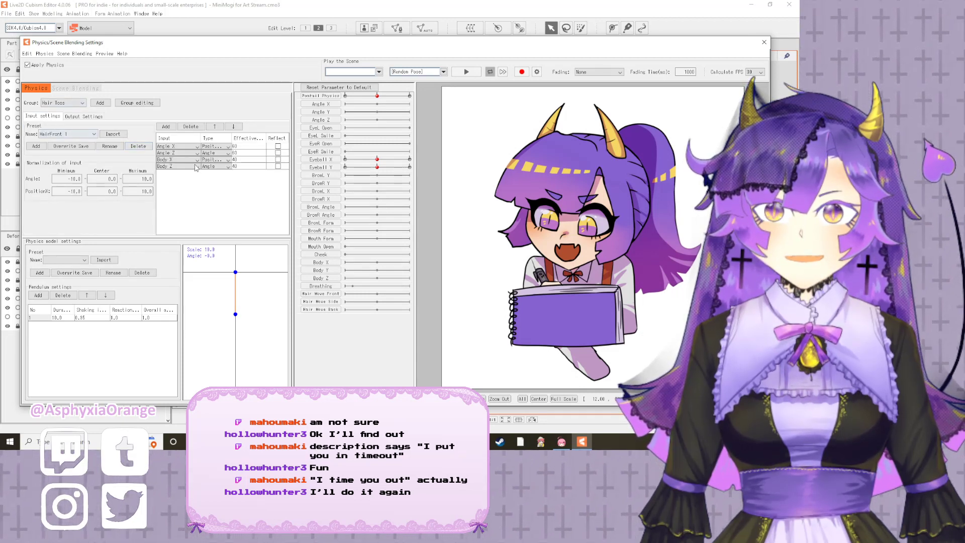
left_click(466, 73)
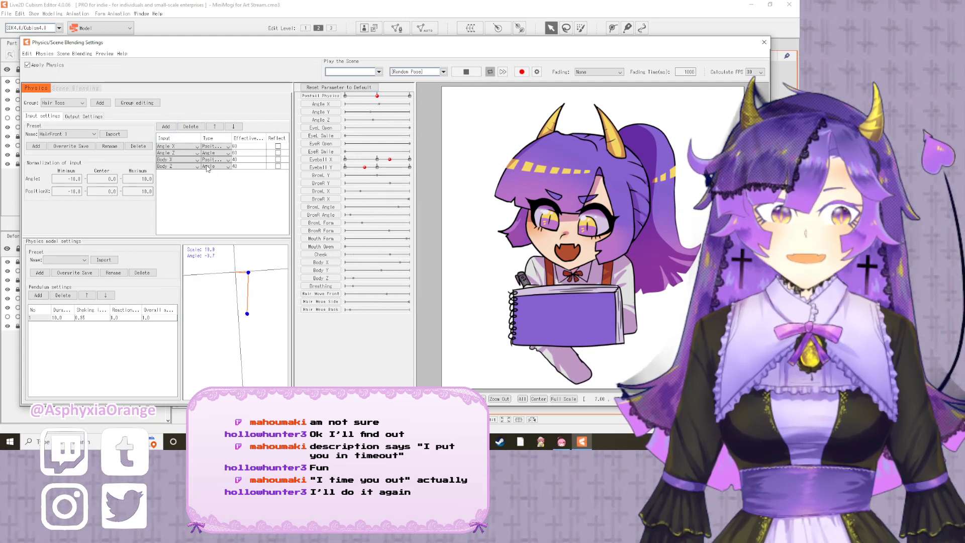
left_click(166, 128)
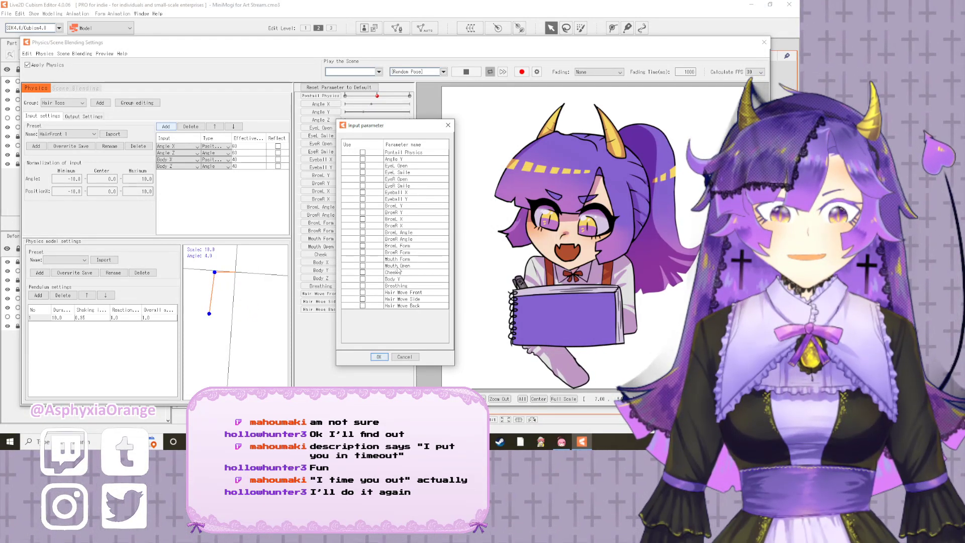
left_click(395, 193)
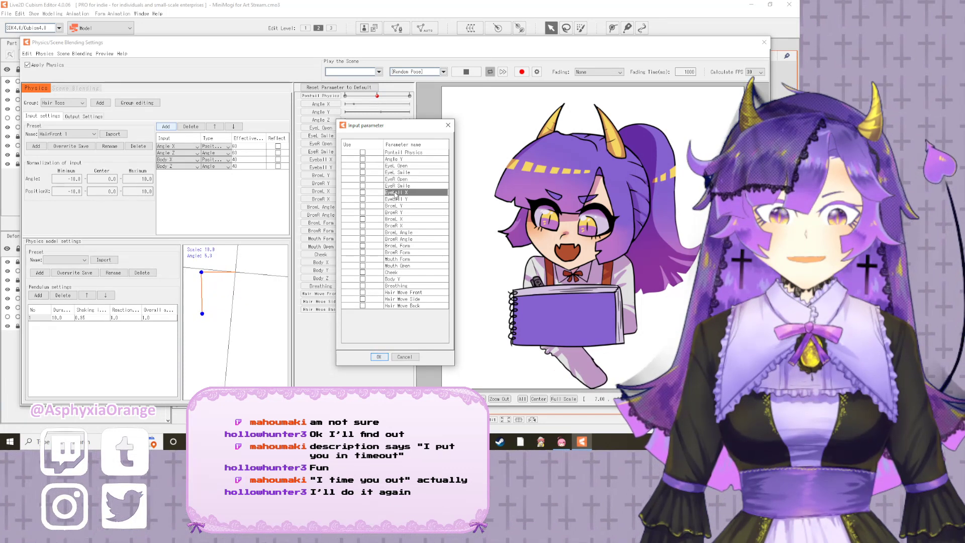
left_click(363, 193)
left_click(363, 199)
left_click(379, 356)
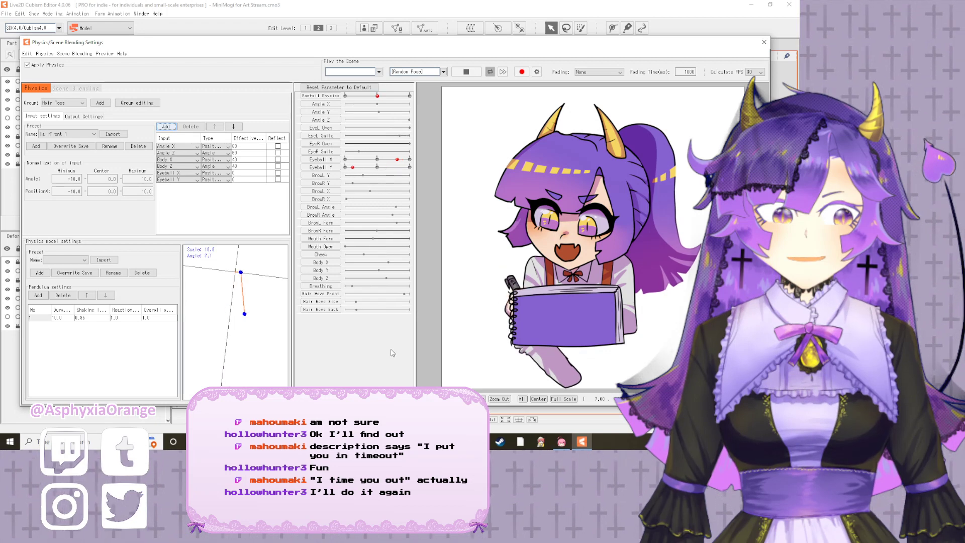
- Add two more pendulums and lower the shaking influence of all three, with the second at 0.51 and the third at 0.34
left_click(43, 301)
left_click(43, 301)
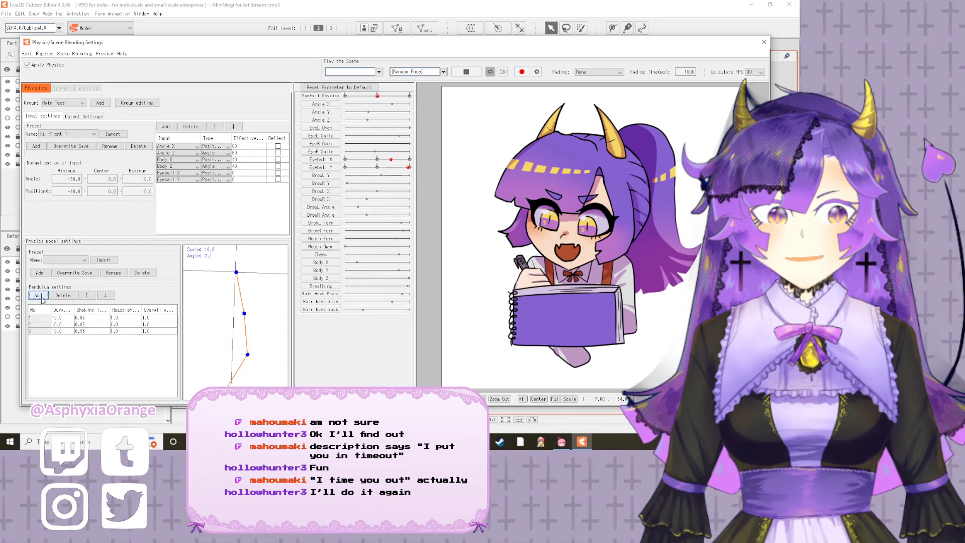
double_click(88, 318)
type("0.78")
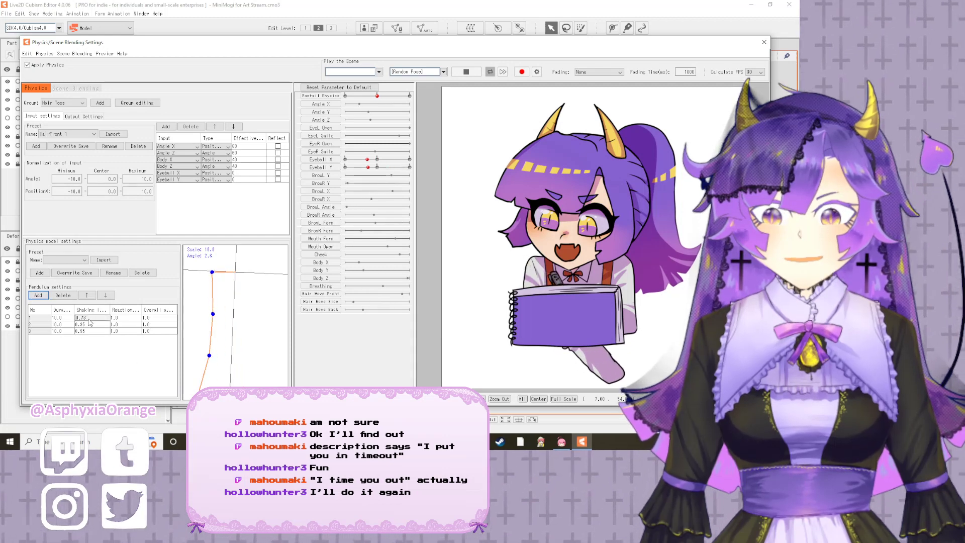
double_click(91, 324)
type("0.51")
double_click(96, 330)
type("0.34")
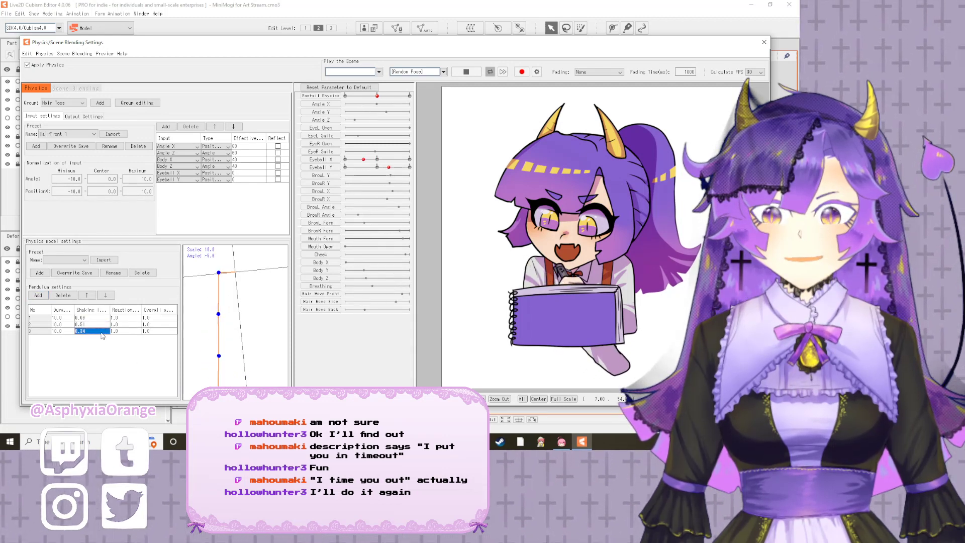
- Set the pendulums' durations to 6.7, 6.0 and 3.9, and lower their reaction speed and overall acceleration, to 0.71 and 0.77 on the first
double_click(62, 317)
type("8.7")
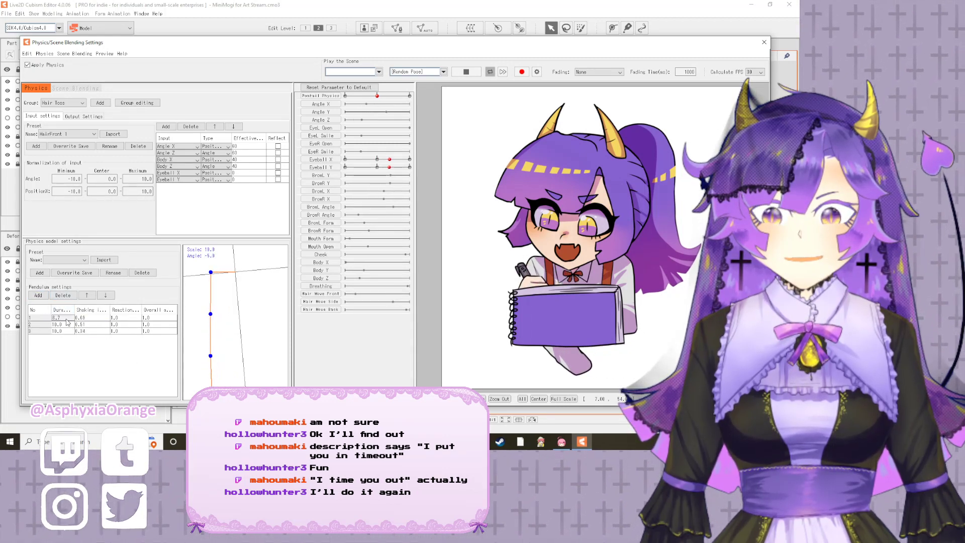
double_click(61, 324)
type("8.0")
double_click(61, 330)
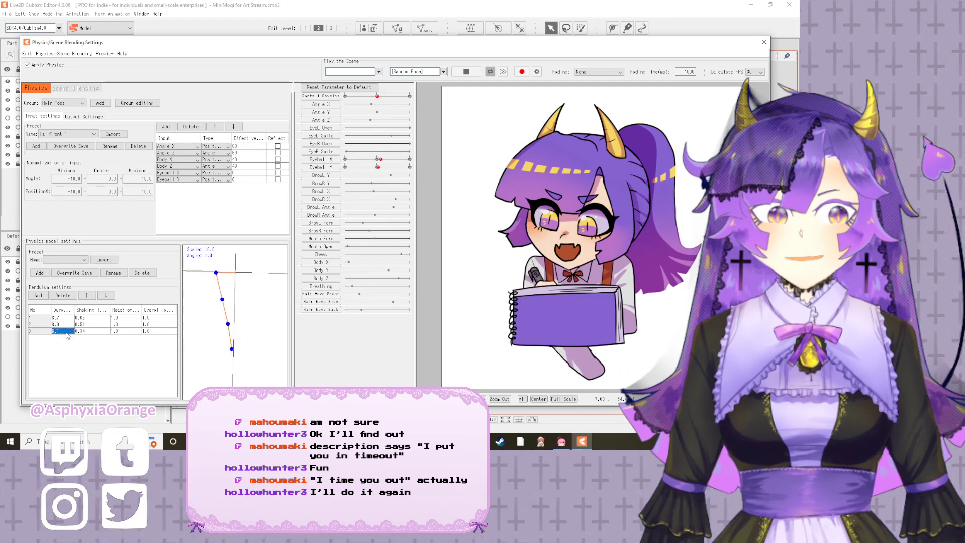
type("4.8")
double_click(61, 331)
type("3.9")
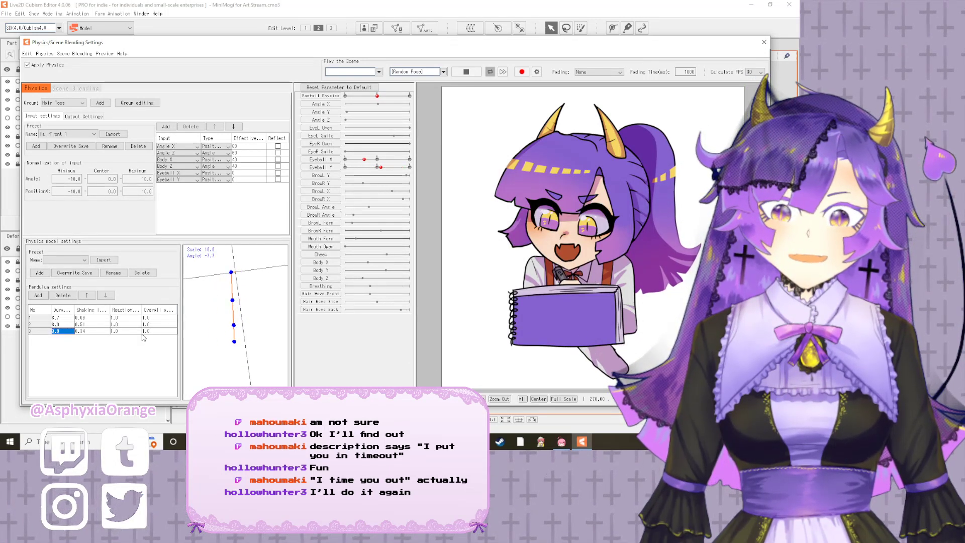
left_click_drag(159, 316, 121, 319)
left_click_drag(126, 325, 125, 336)
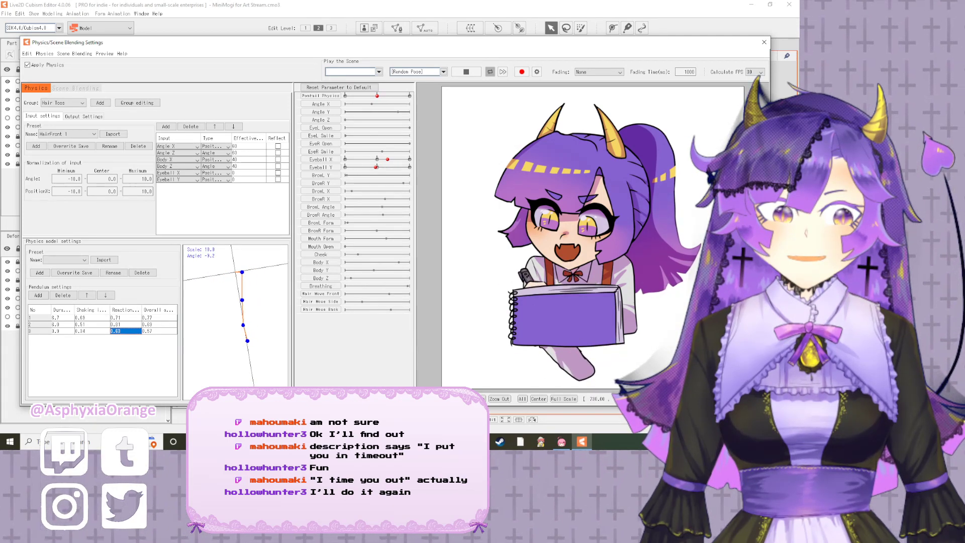
- Delete the Angle X, Angle Z, Body X and Body Z inputs from the Hair Toss group
left_click(239, 166)
left_click(196, 146)
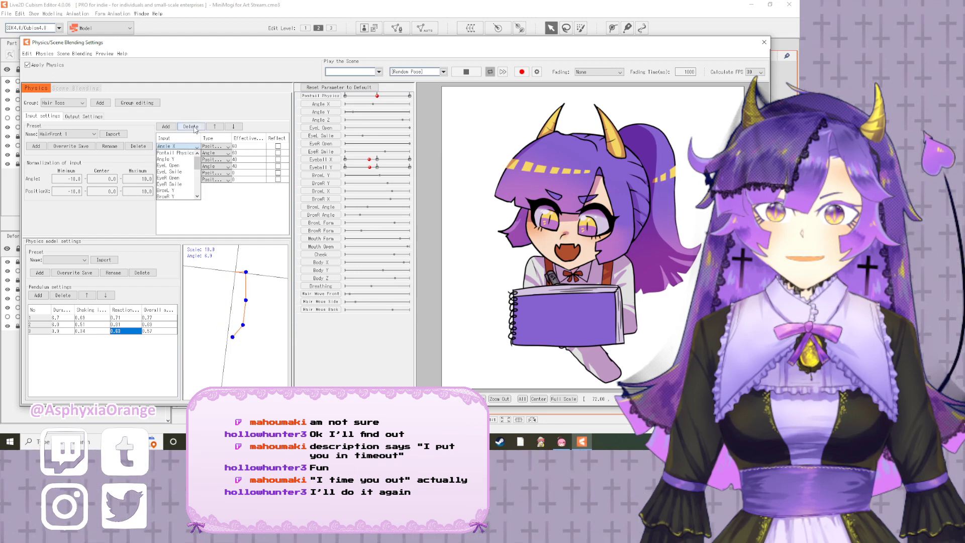
left_click(197, 128)
left_click(197, 128)
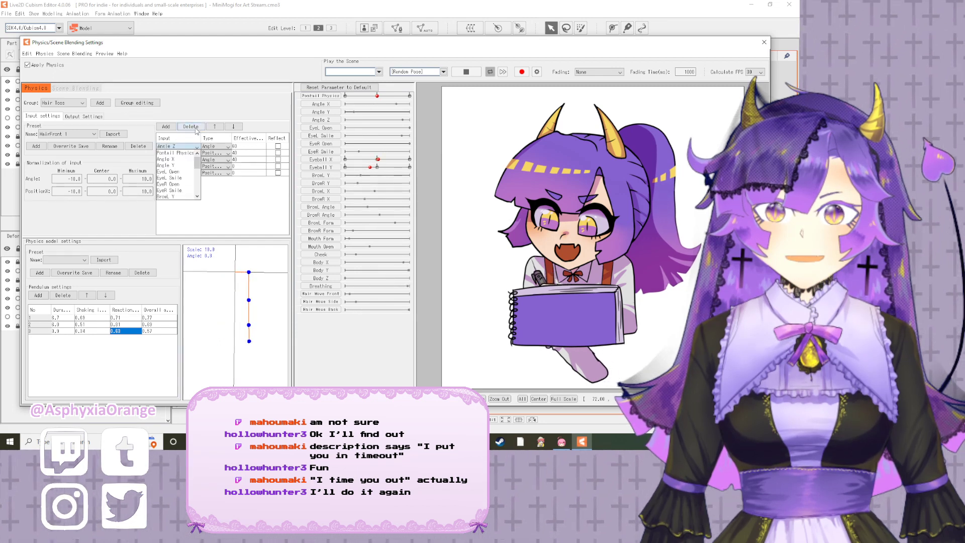
left_click(193, 146)
left_click(197, 127)
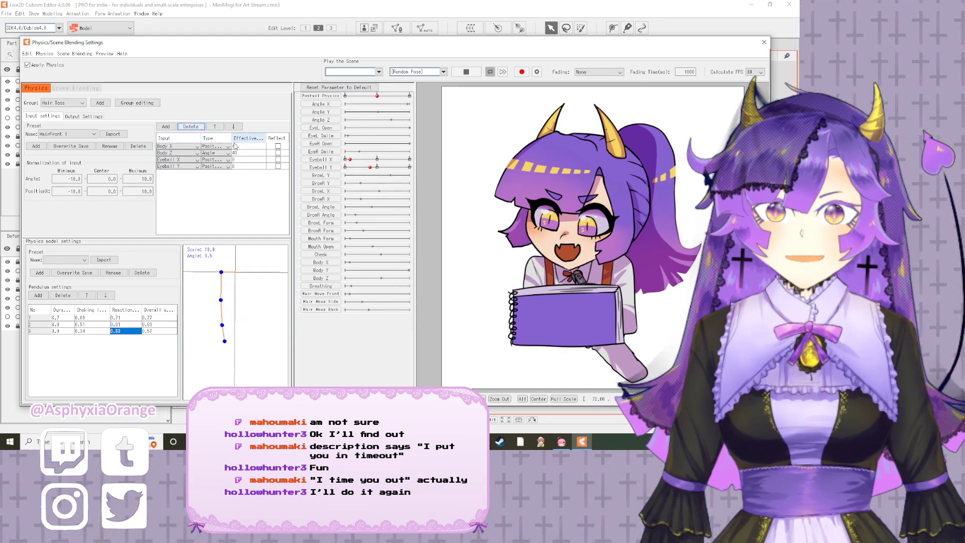
left_click(197, 128)
left_click(238, 146)
left_click(198, 127)
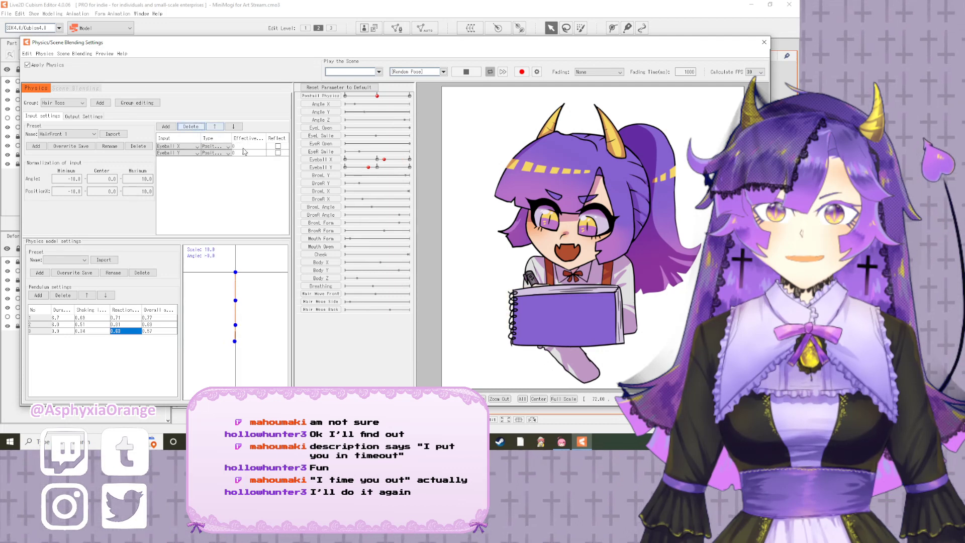
- Set the effectiveness of both the Eyeball X and Eyeball Y inputs in the Hair Toss group to 40
double_click(239, 145)
left_click_drag(240, 147, 233, 147)
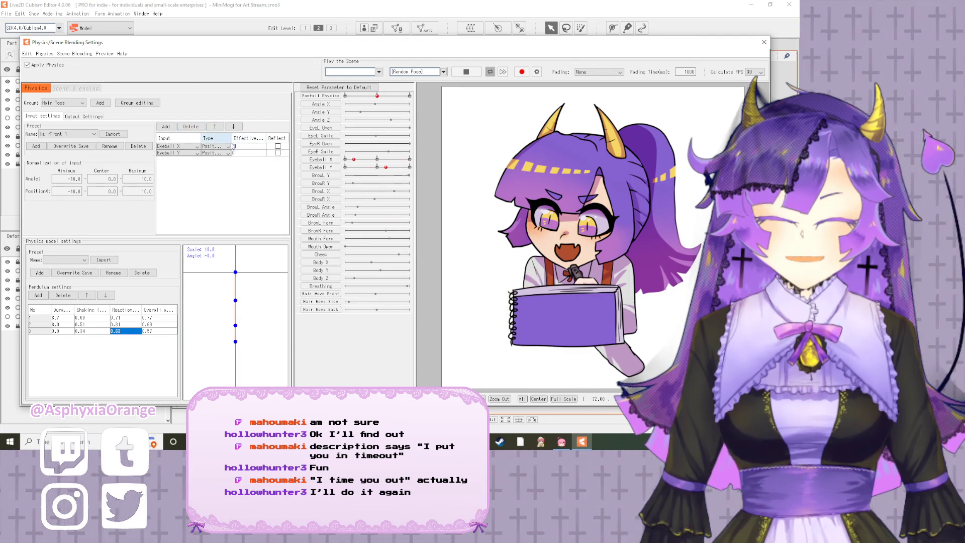
type("40")
key("Return")
double_click(246, 153)
type("40")
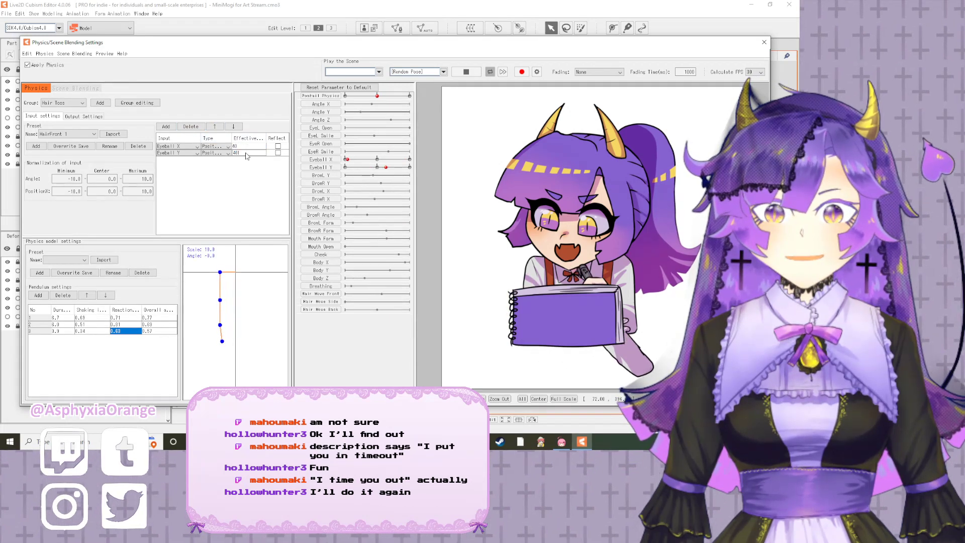
key("Return")
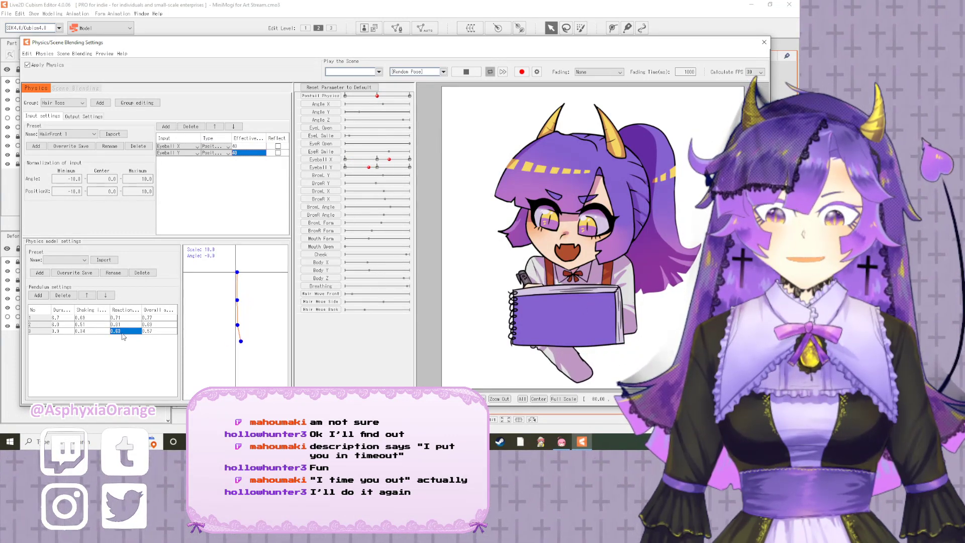
- Set the third pendulum's reaction speed to 0.8, shorten the three durations to 3.7, 3.1 and 1.6, and lower every pendulum's overall acceleration
type("0.8")
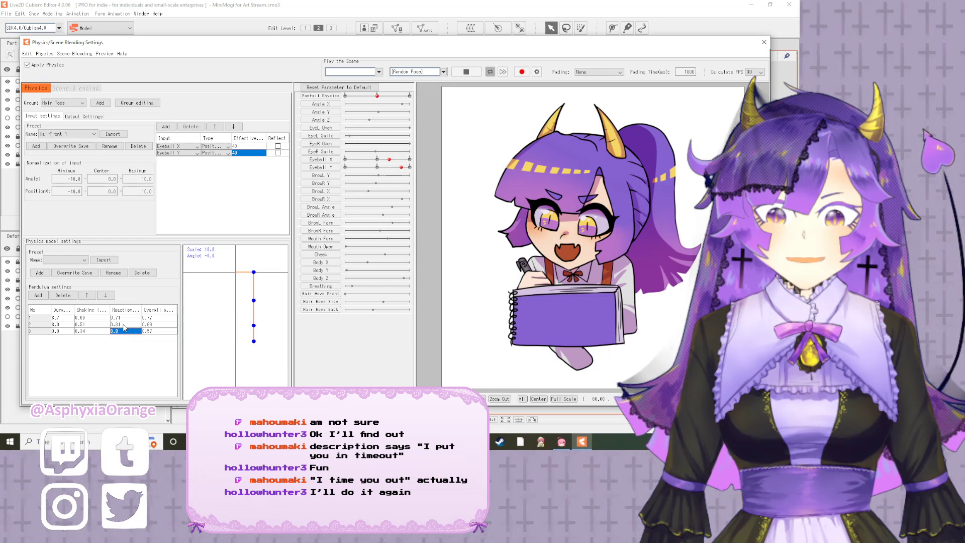
left_click(61, 324)
left_click(61, 331)
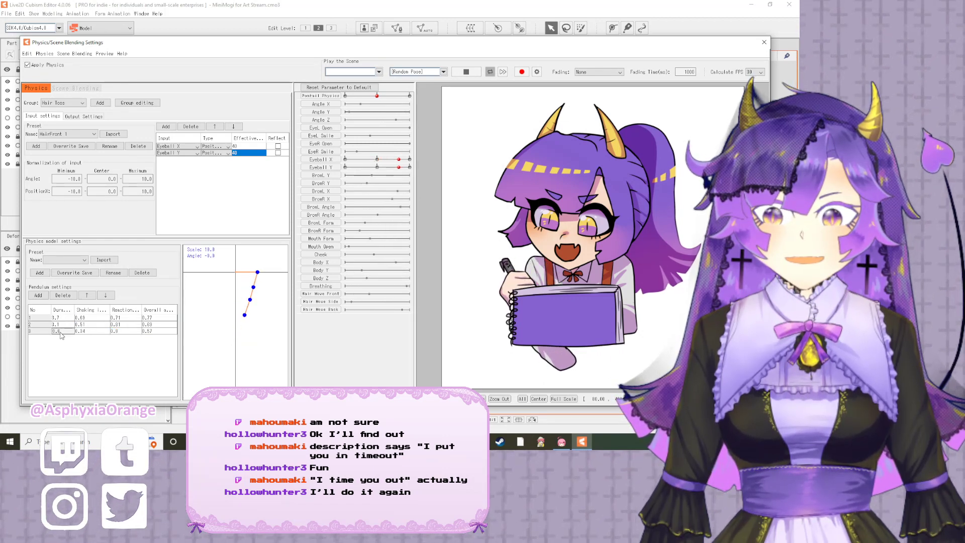
left_click_drag(64, 332, 65, 332)
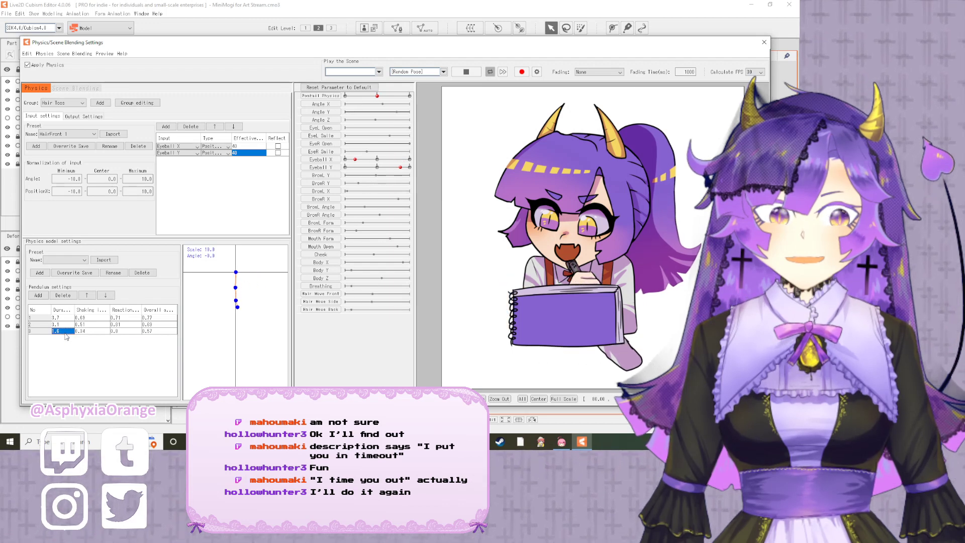
mouse_move(152, 318)
left_mouse_down()
mouse_move(157, 332)
mouse_move(173, 333)
mouse_move(156, 319)
mouse_move(156, 333)
mouse_move(159, 319)
mouse_move(147, 324)
left_mouse_up()
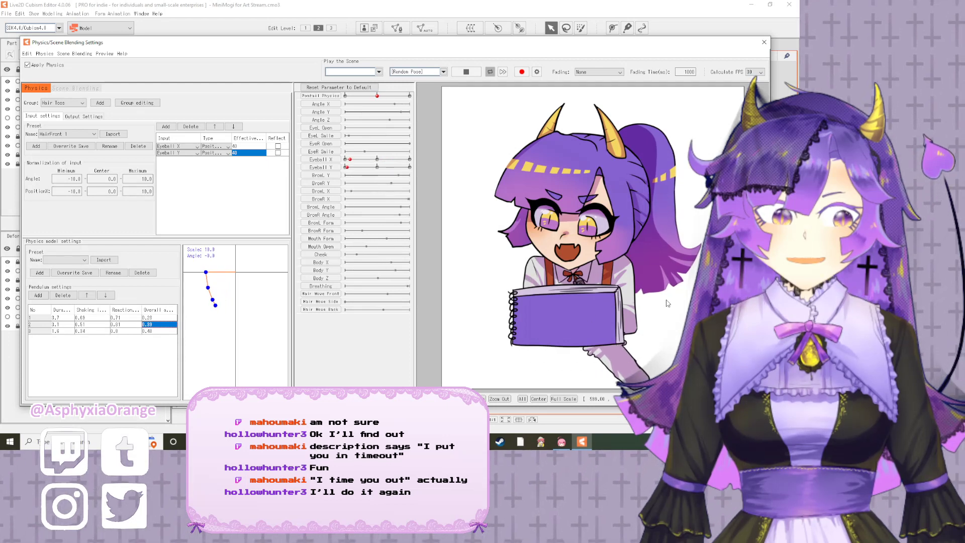
- Increase the output of the ponytail physics parameter in the Hair Toss group's output settings
left_click(85, 116)
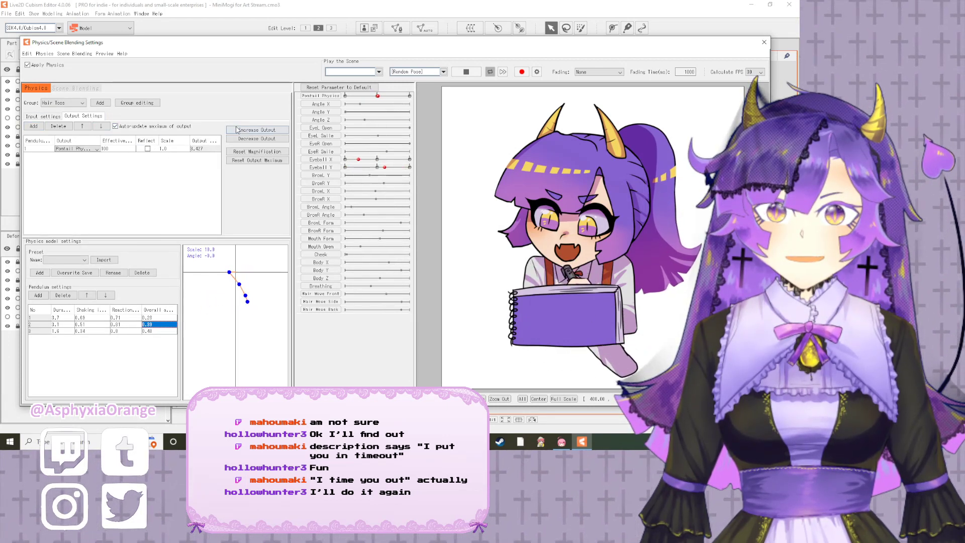
left_click(257, 129)
left_click(380, 230)
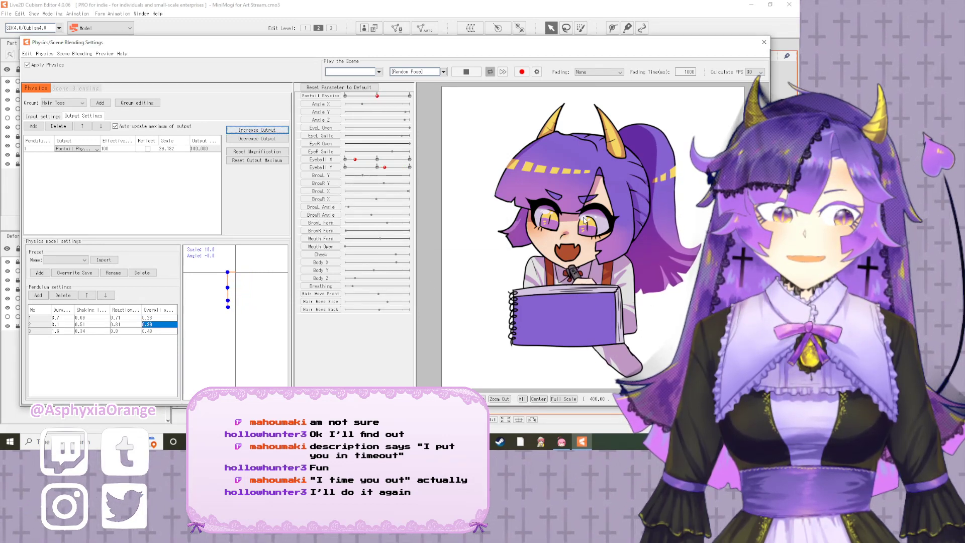
- Shorten the first pendulum's duration to 2.5 and the second pendulum's duration to 1.7
left_click(43, 116)
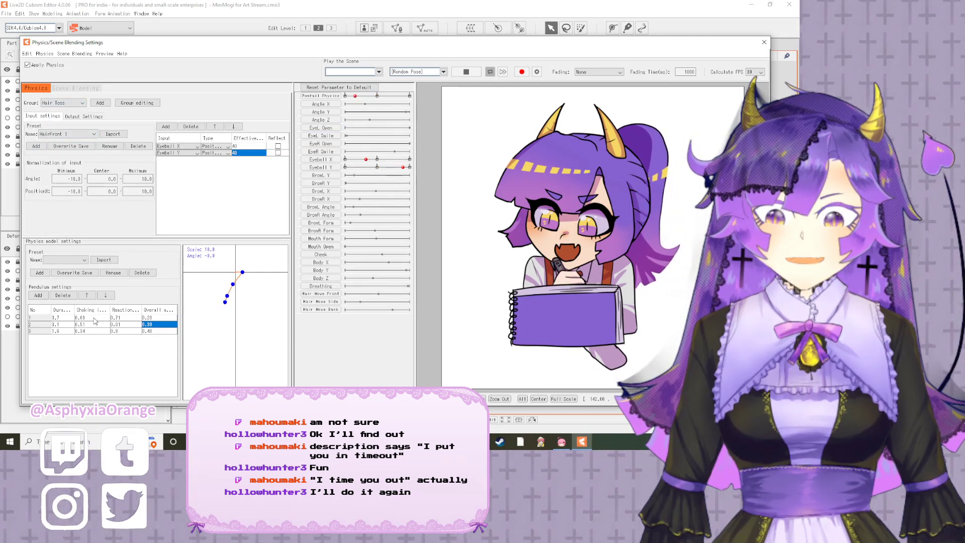
left_click_drag(64, 319, 65, 329)
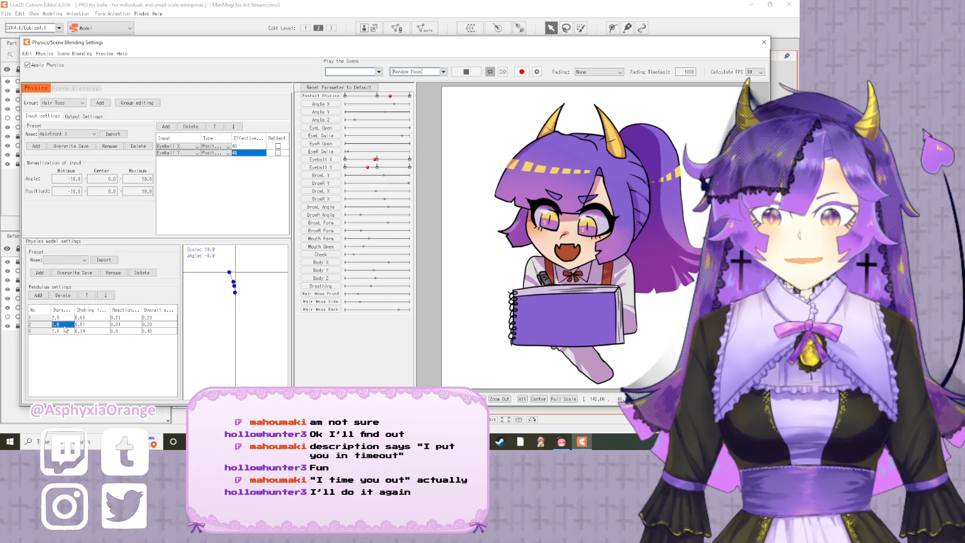
left_click_drag(64, 326, 71, 327)
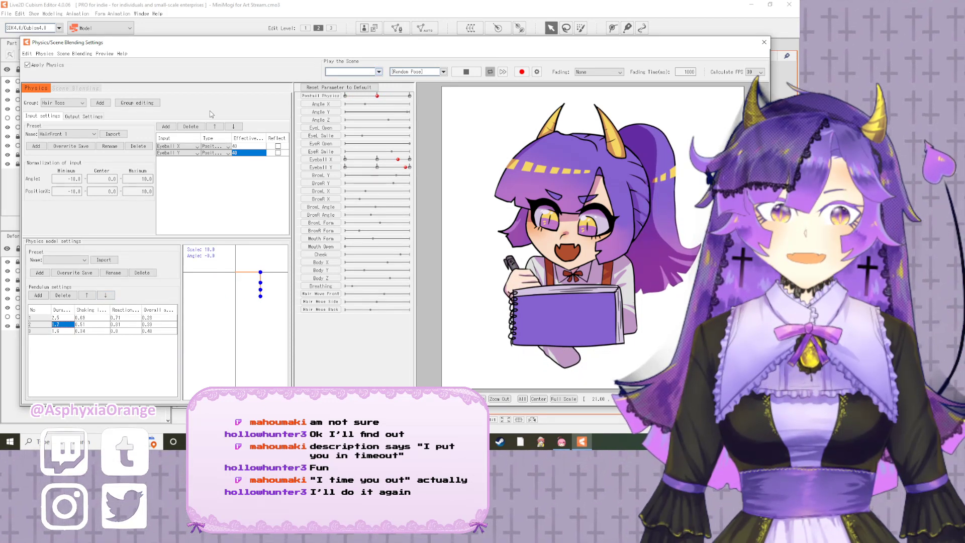
- Lower the ponytail physics output scale to about 21 and close the physics settings
left_click(93, 116)
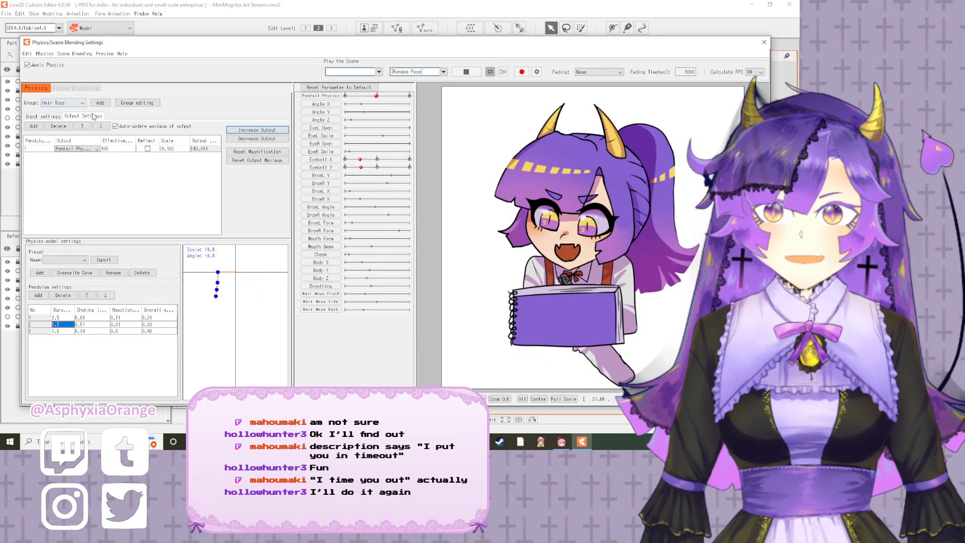
left_click_drag(201, 150, 110, 151)
double_click(173, 150)
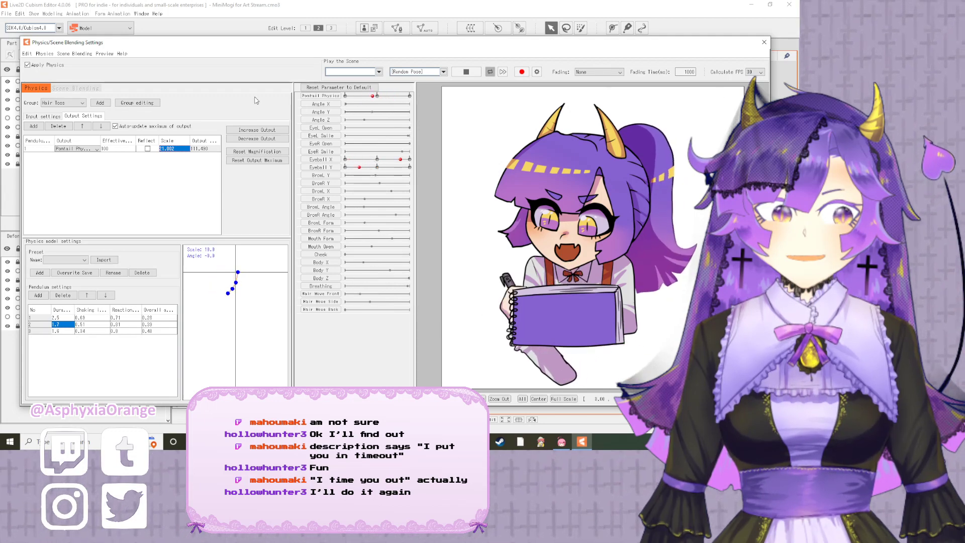
left_click(764, 42)
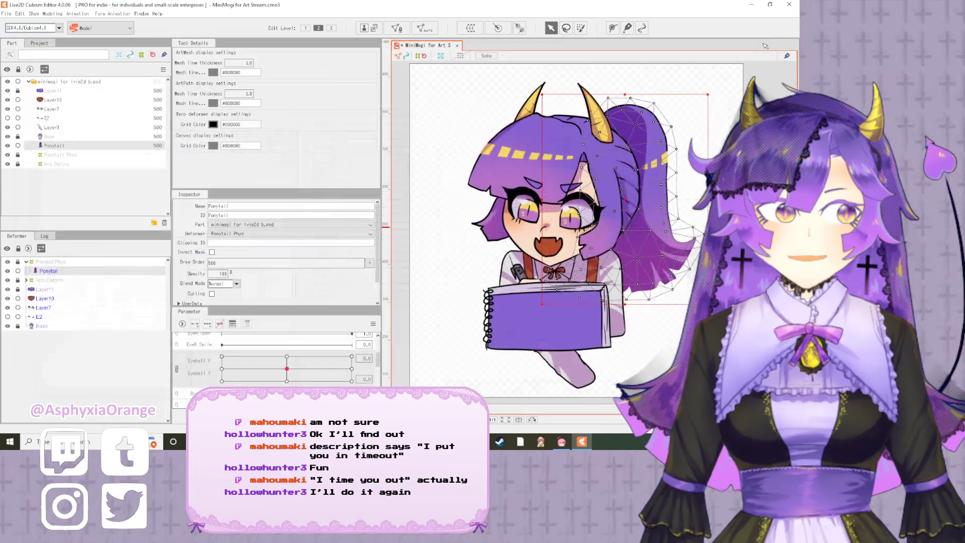
- Add two keys on the Mouth Open parameter for the open-mouth mesh
left_click(548, 245)
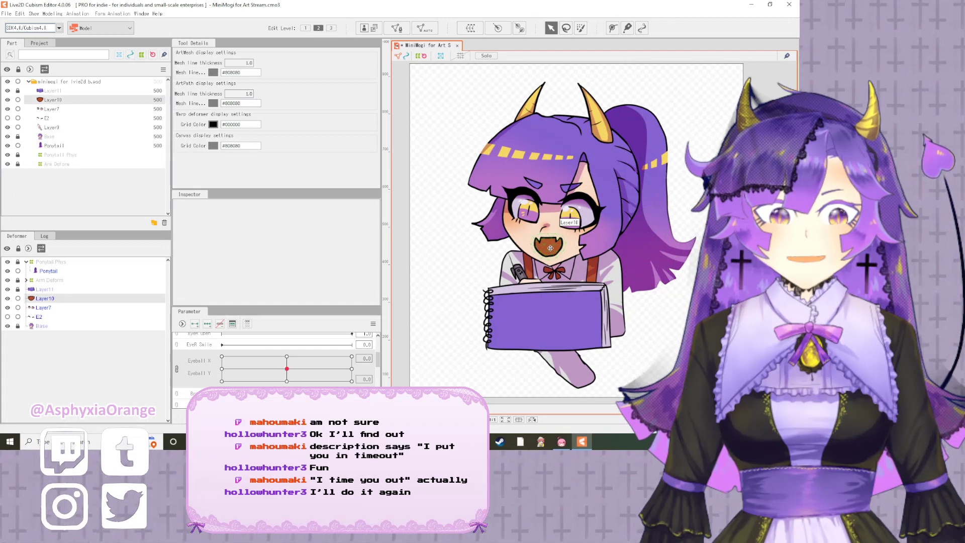
scroll(239, 370, "up", 3)
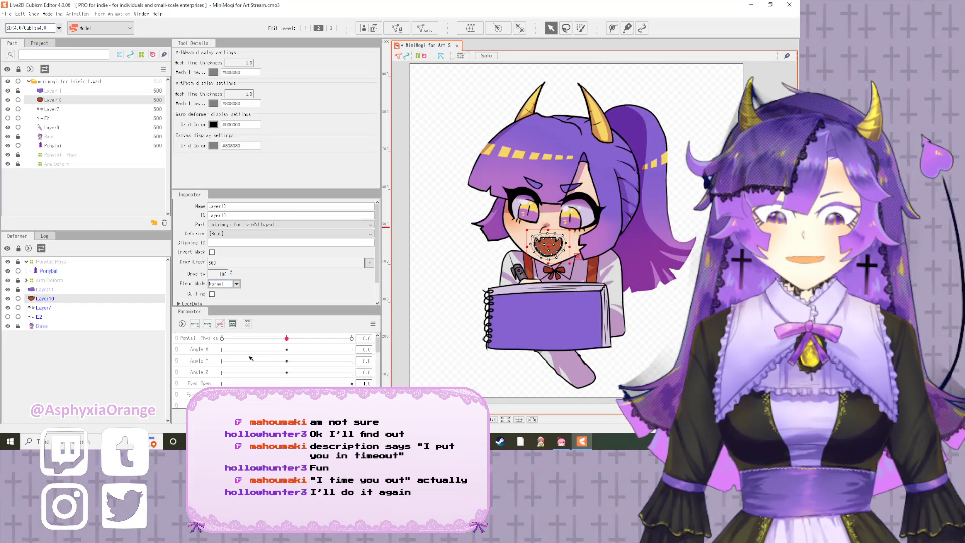
scroll(213, 372, "down", 5)
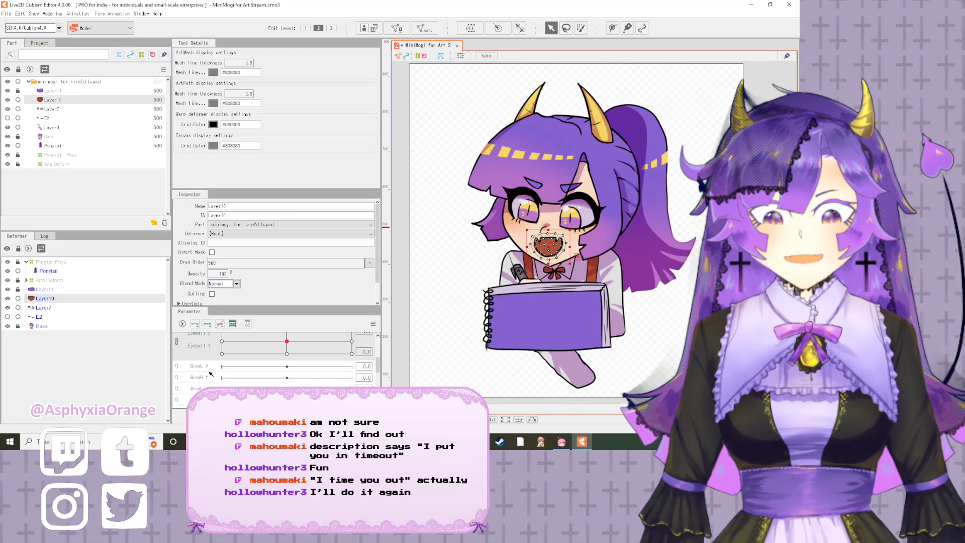
scroll(213, 373, "down", 3)
left_click(213, 368)
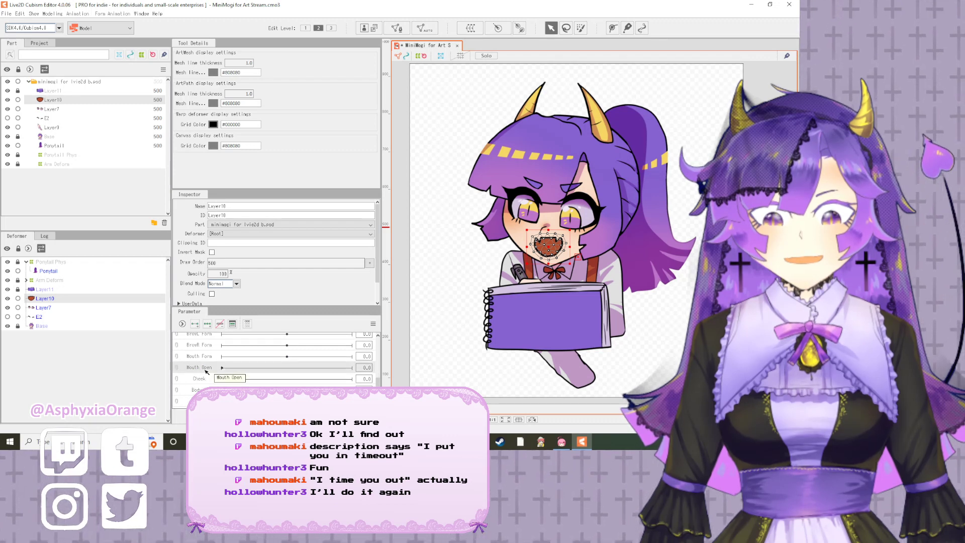
left_click(195, 323)
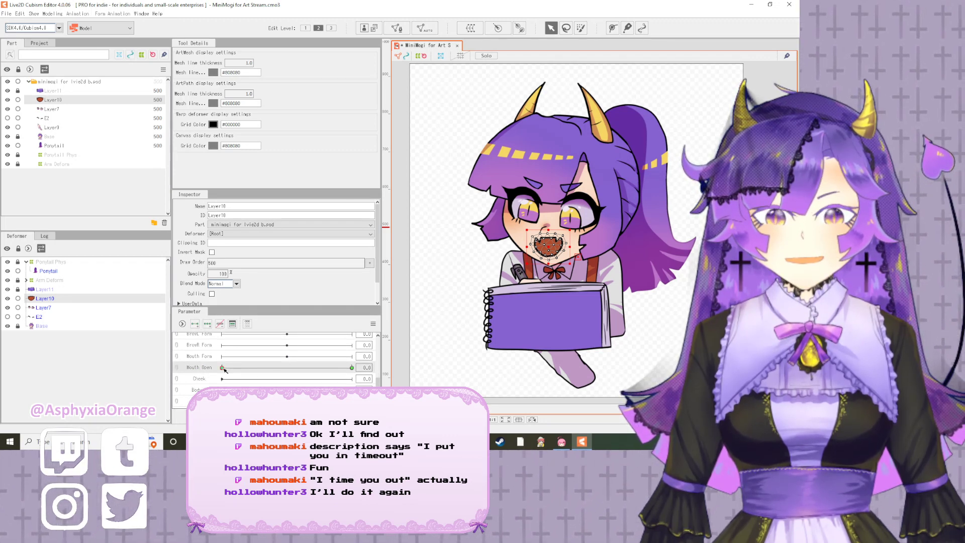
- Try to set the open-mouth mesh's opacity to 0 at the closed end of Mouth Open
left_click(353, 369)
left_click(224, 273)
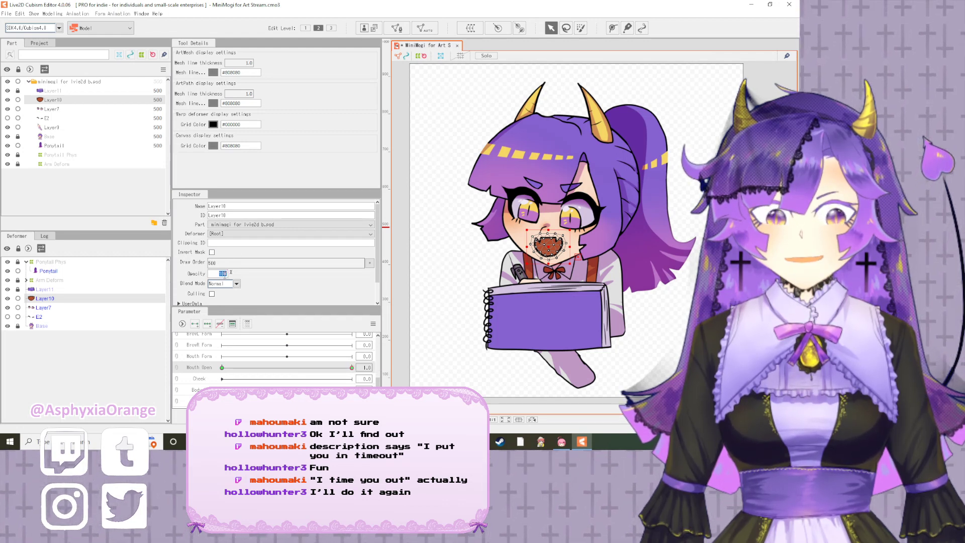
left_click(222, 368)
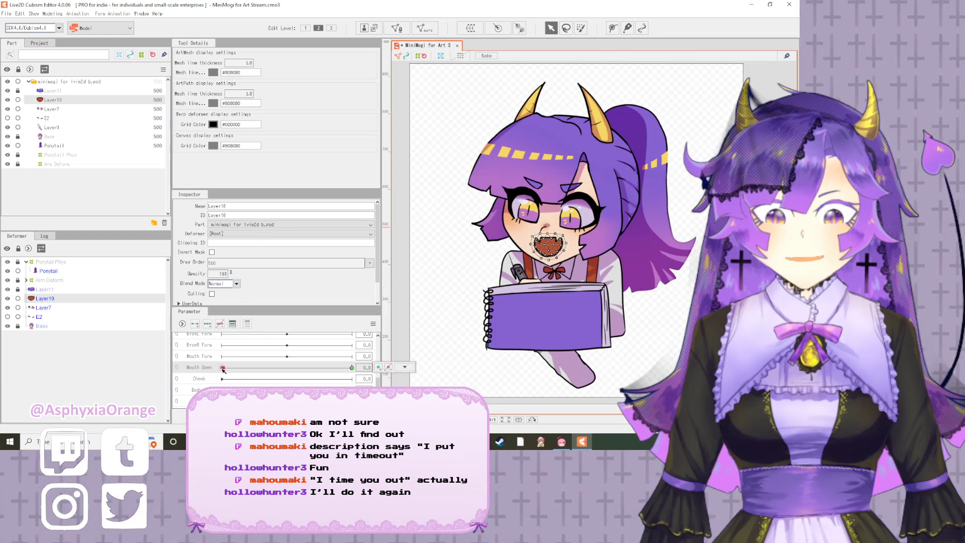
left_click(217, 274)
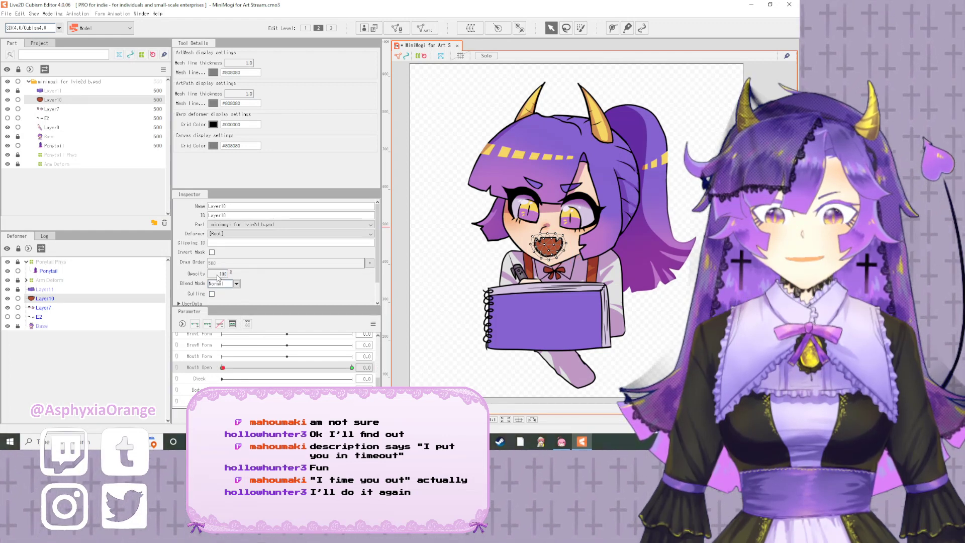
double_click(225, 274)
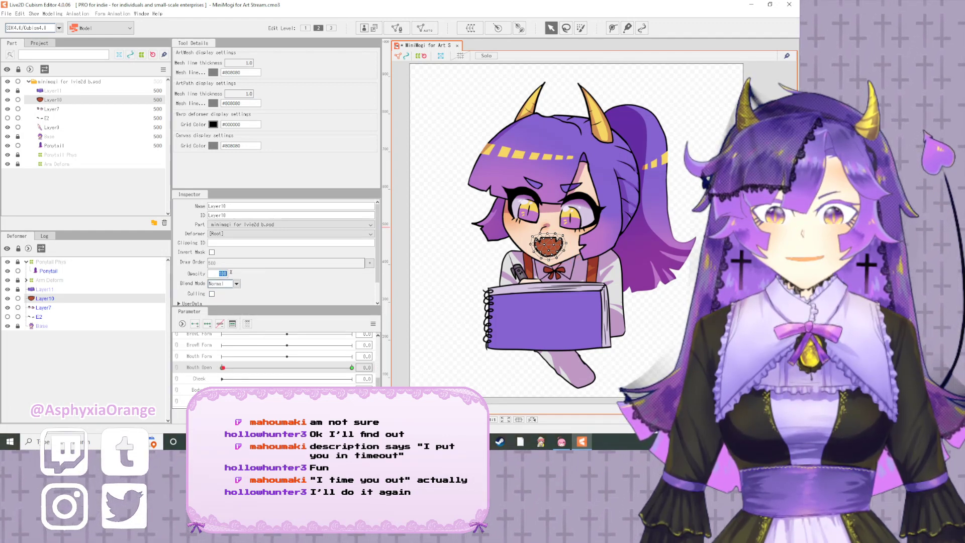
type("0")
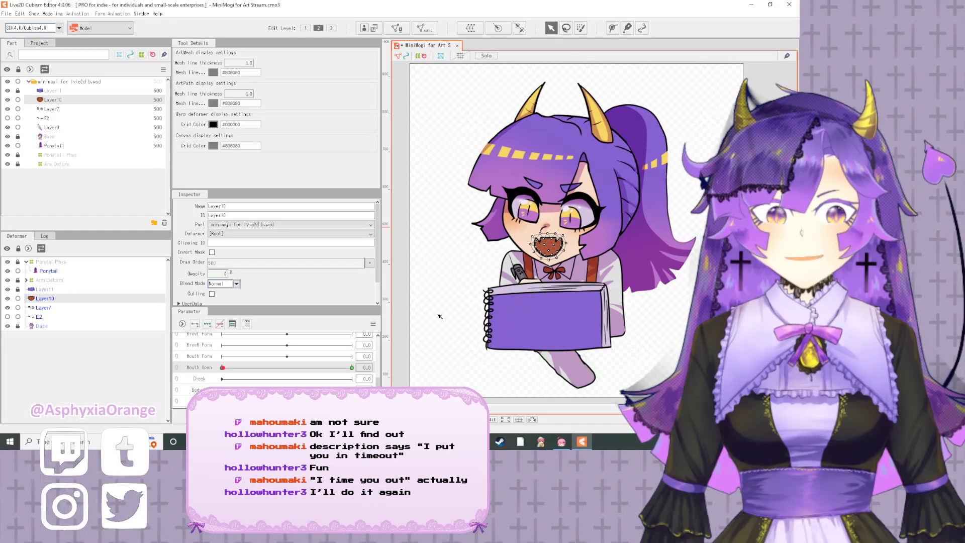
left_click(439, 316)
left_click(556, 249)
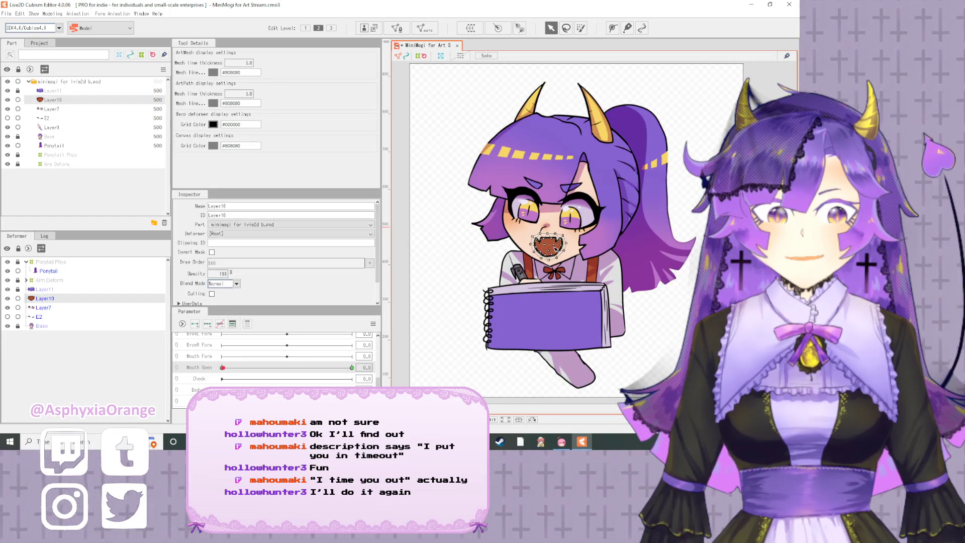
- Set the open-mouth mesh's opacity to 0 at the Mouth Open 0.0 key
left_click(222, 367)
double_click(223, 273)
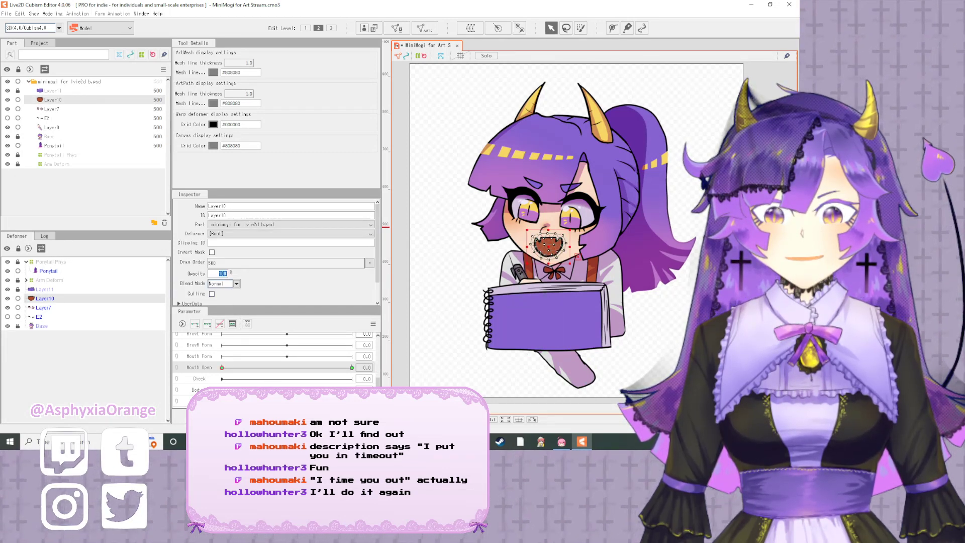
type("0")
key("Return")
left_click(467, 283)
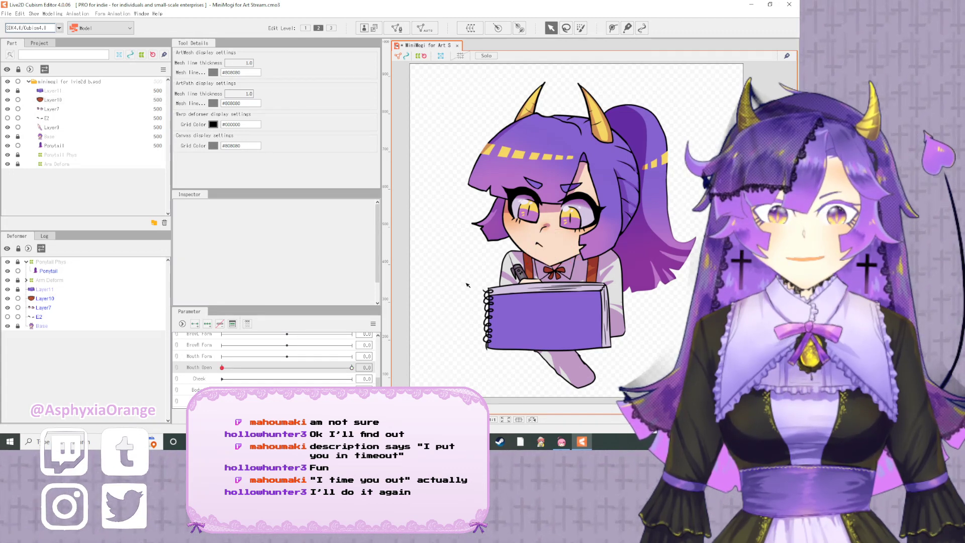
- Add a key just below 1.0 on Mouth Open, set the mouth mesh's opacity to 0 there, and scrub the parameter to test it
left_click_drag(222, 368, 550, 393)
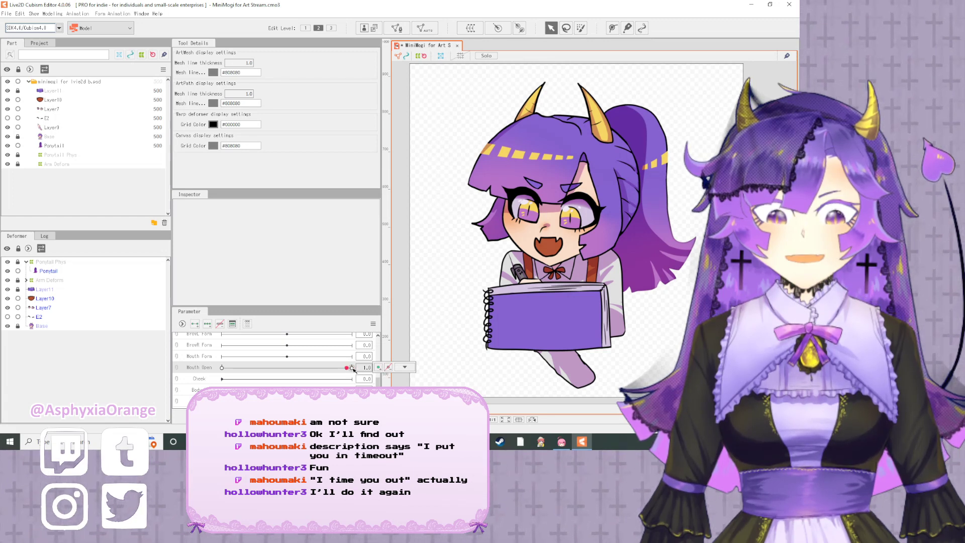
left_click(35, 300)
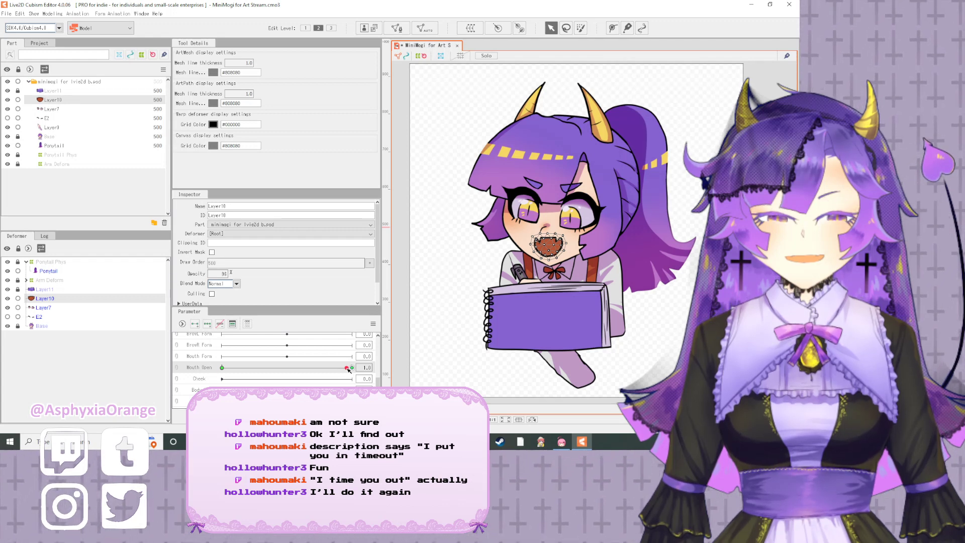
left_click_drag(349, 369, 347, 370)
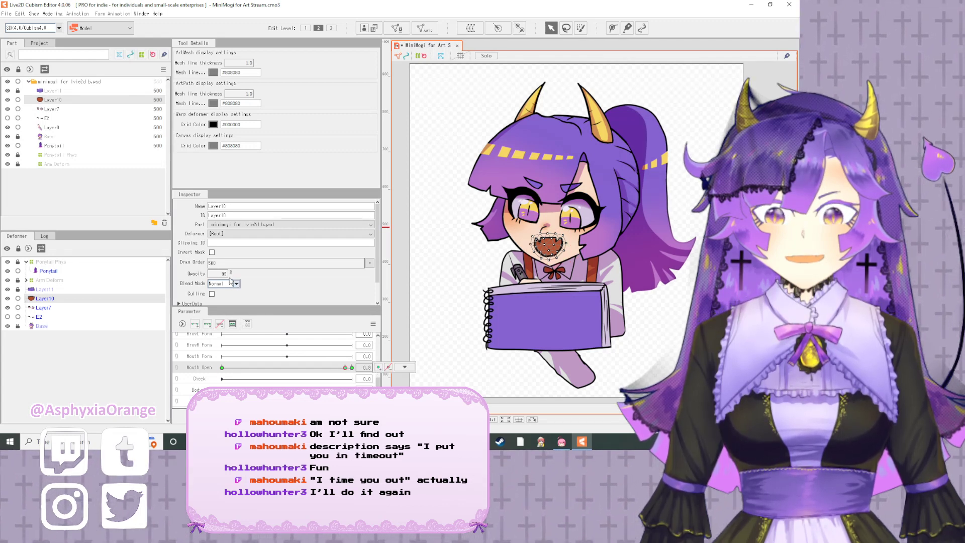
left_click(224, 273)
type("0")
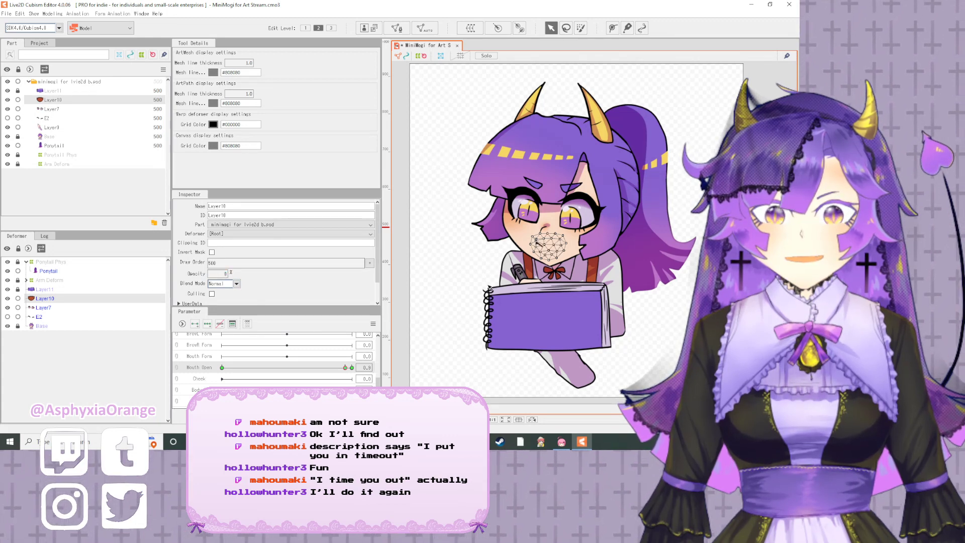
left_click(436, 293)
left_click_drag(226, 368, 323, 368)
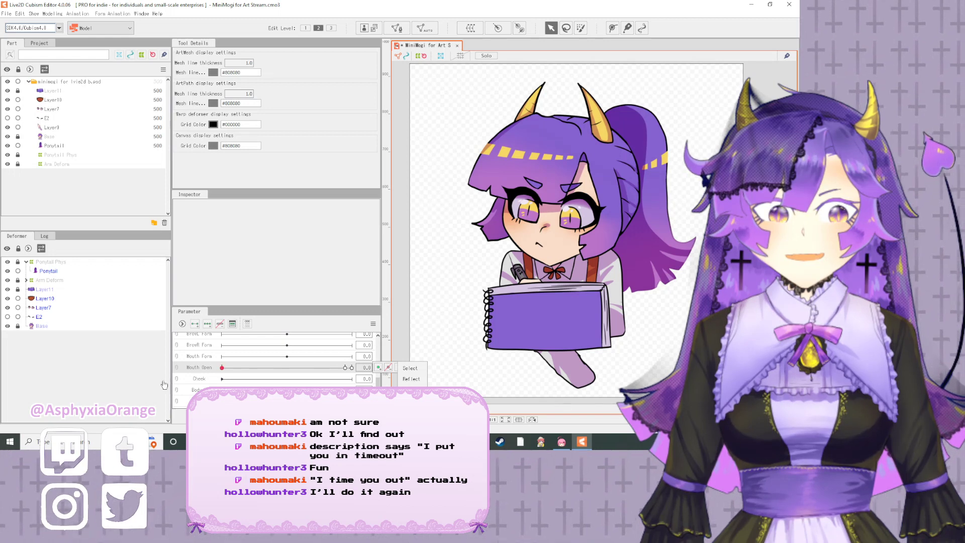
- Show the closed-eye layer E2 and add two keys on EyeL Open for the open-eye mesh Layer7
left_click_drag(164, 385, 52, 345)
left_click_drag(381, 319, 216, 347)
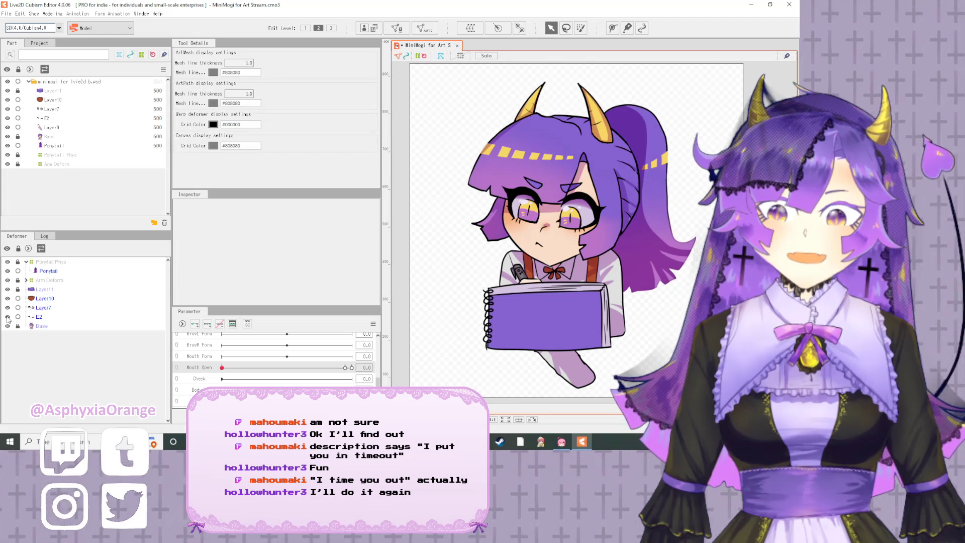
left_click(44, 308)
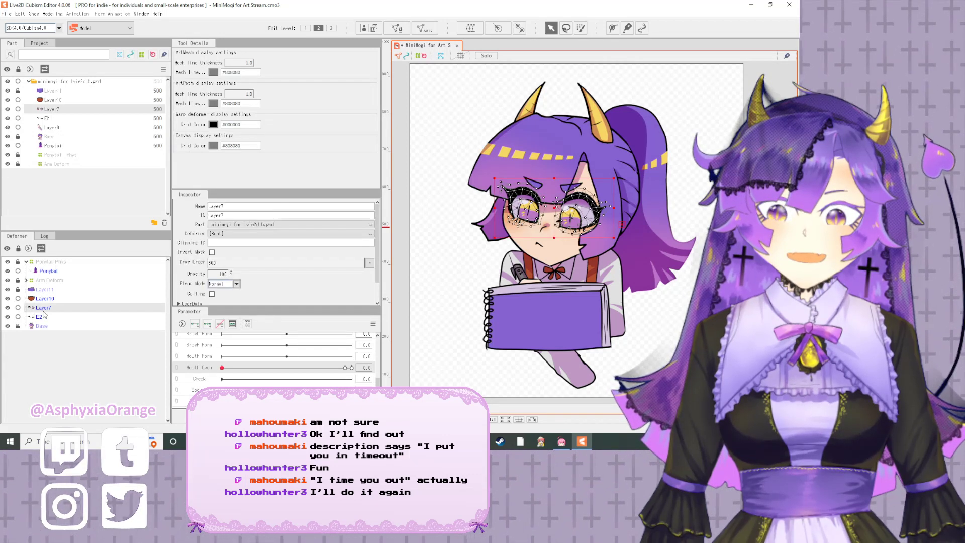
scroll(222, 379, "up", 5)
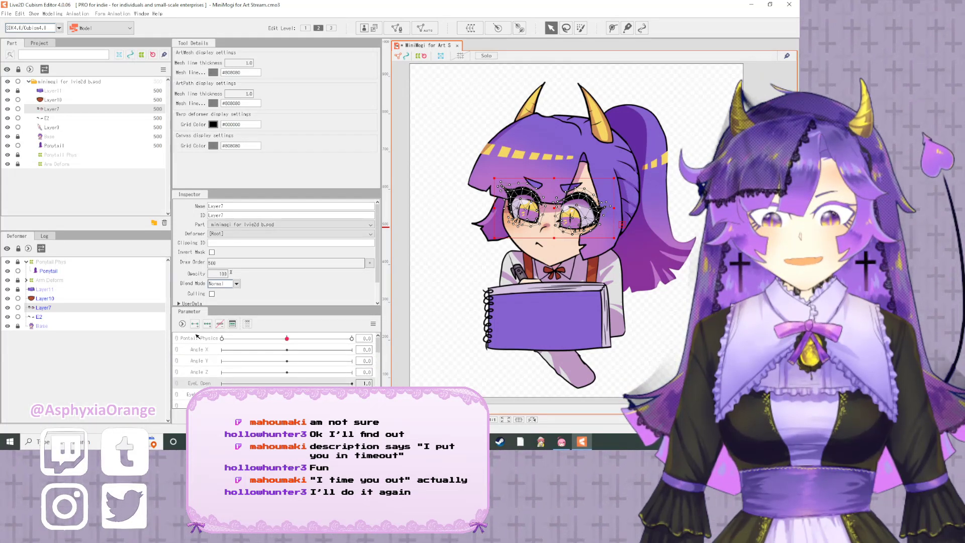
left_click(221, 383)
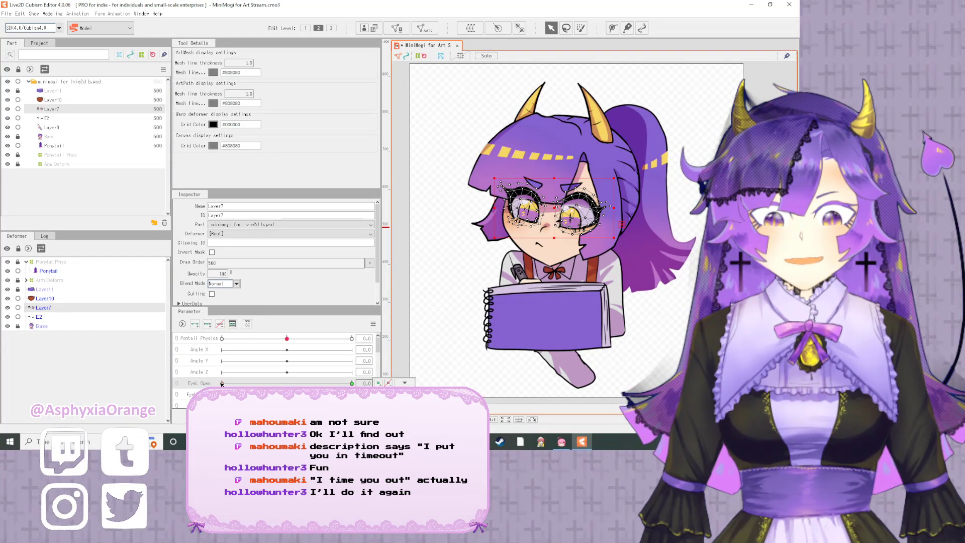
- Set the open-eye mesh's opacity to 0 at the EyeL Open 0.0 key
double_click(225, 274)
type("0")
key("Return")
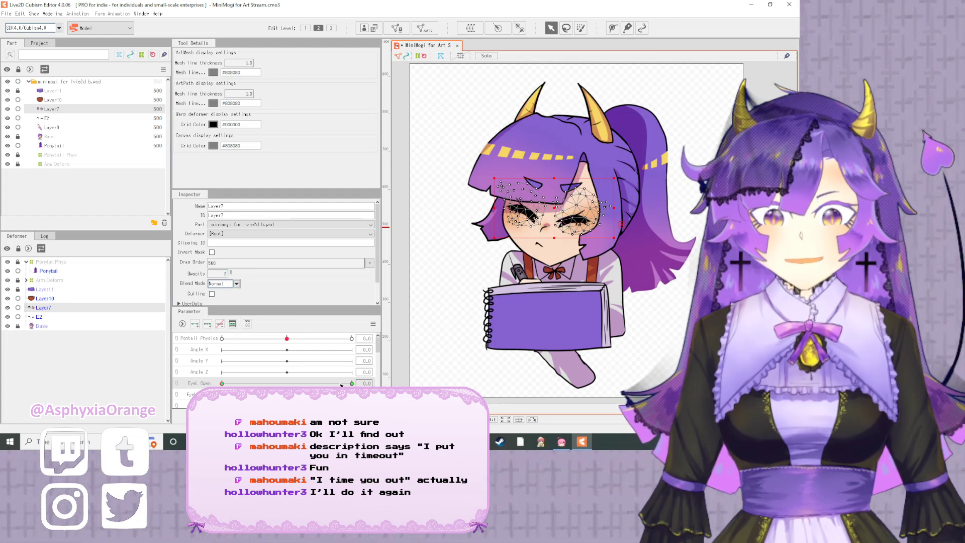
- Add a key just below 1.0 on EyeL Open, set the open-eye mesh's opacity to 0 there, and test the parameter at 0.0
left_click(349, 382)
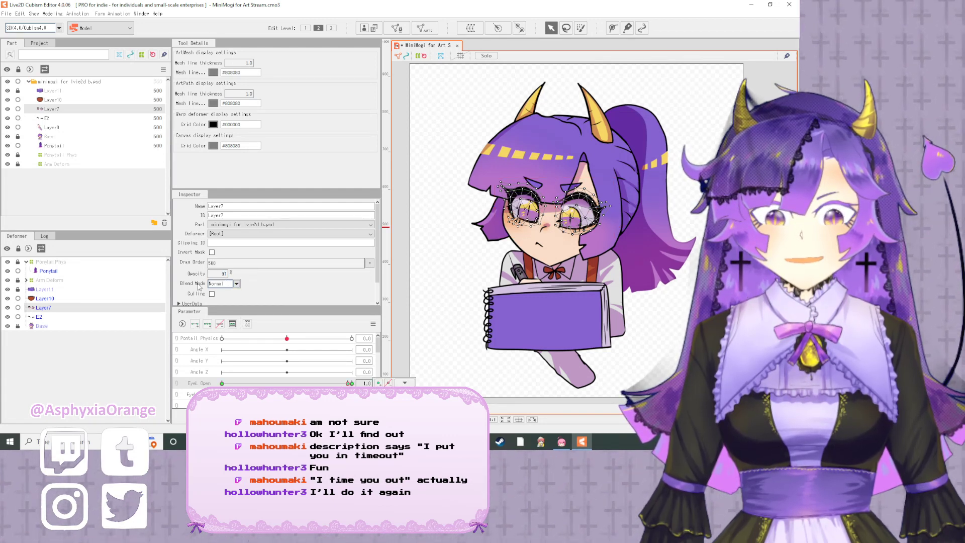
double_click(224, 273)
type("0")
key("Return")
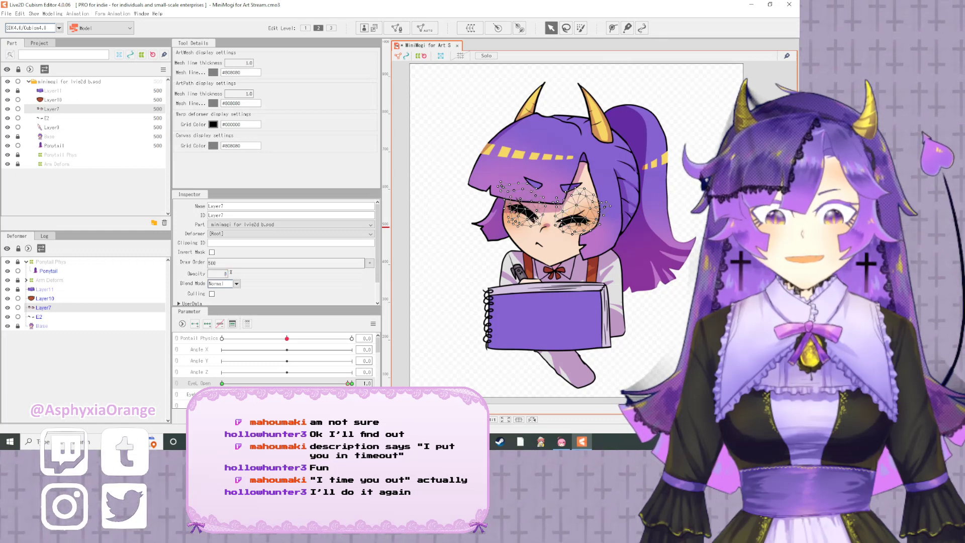
key("ctrl+z")
left_click(444, 301)
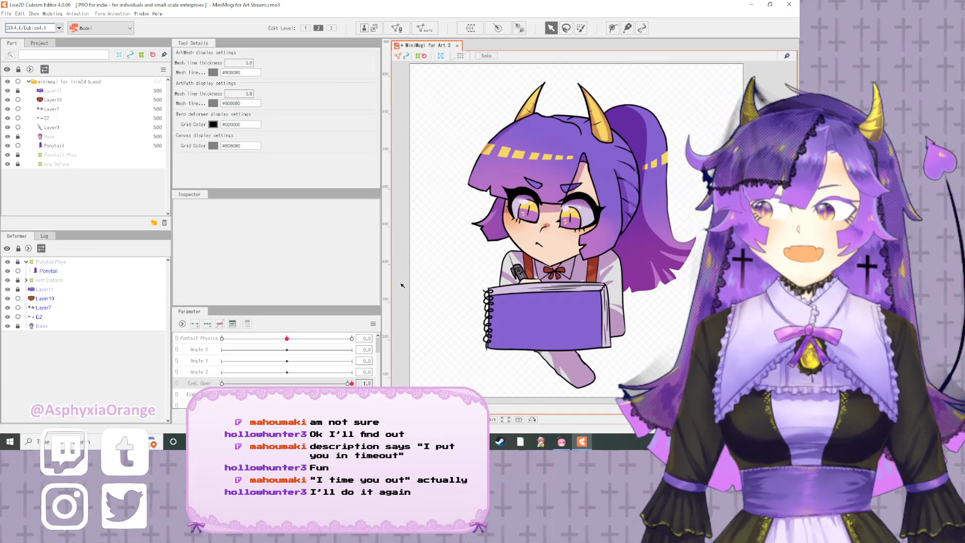
left_click(263, 385)
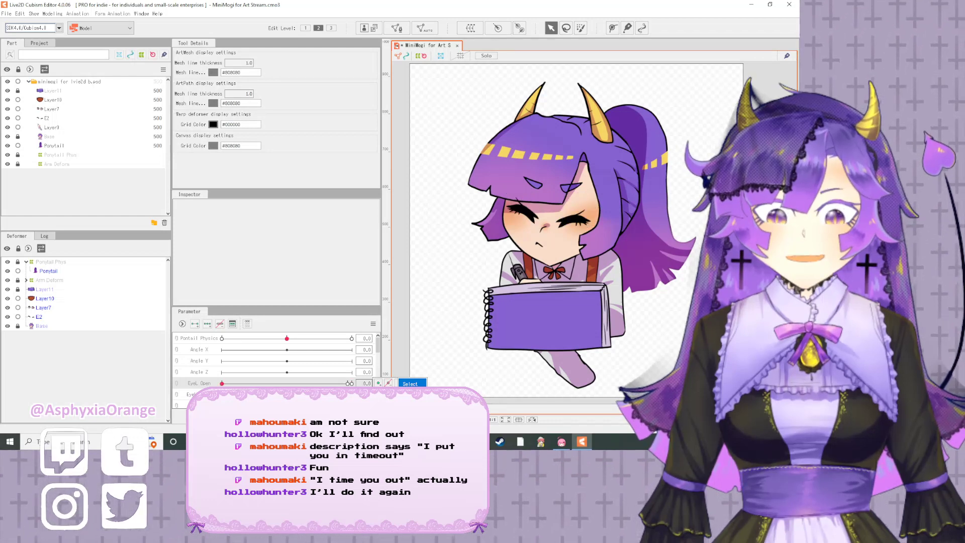
- Preview the model's movement in the Physics/Scene Blending Settings window and close it
left_click(21, 13)
mouse_move(52, 14)
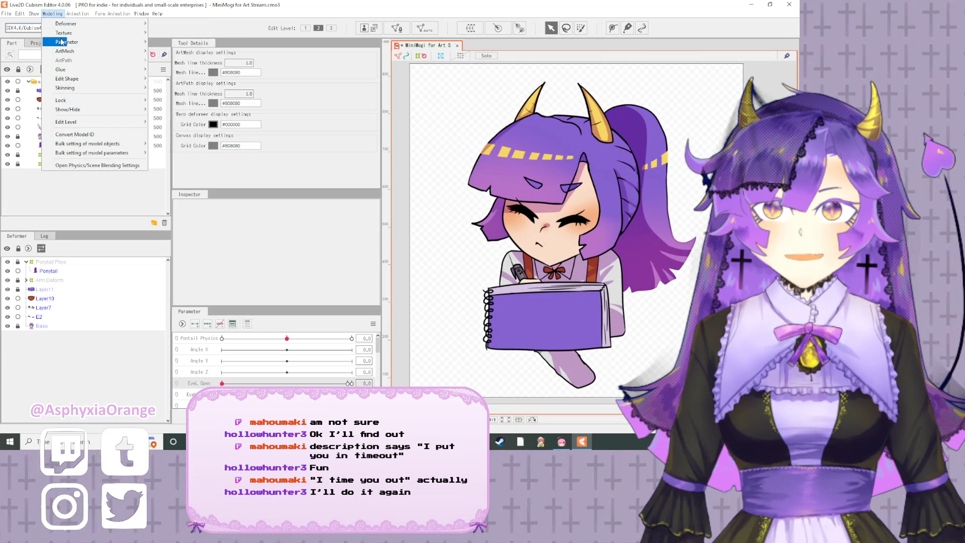
left_click(88, 165)
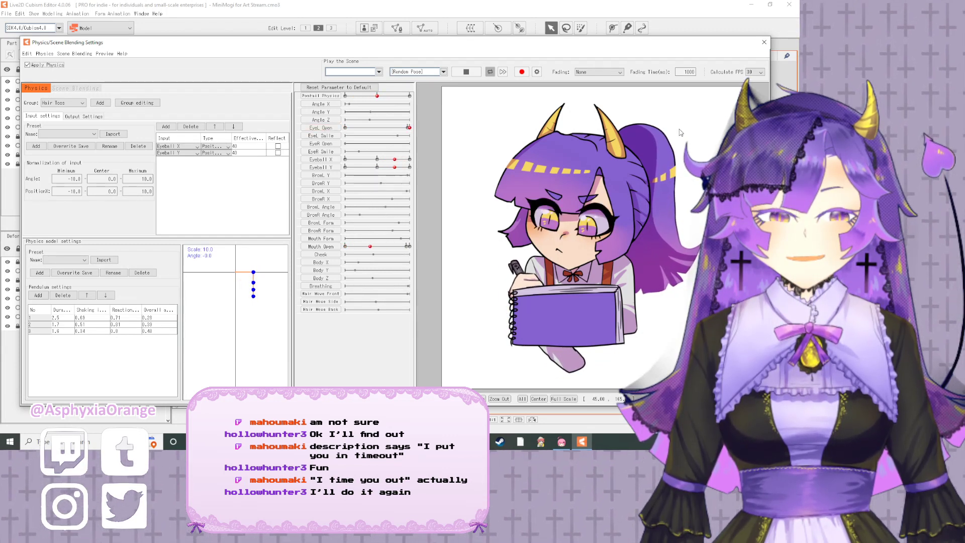
left_click(763, 44)
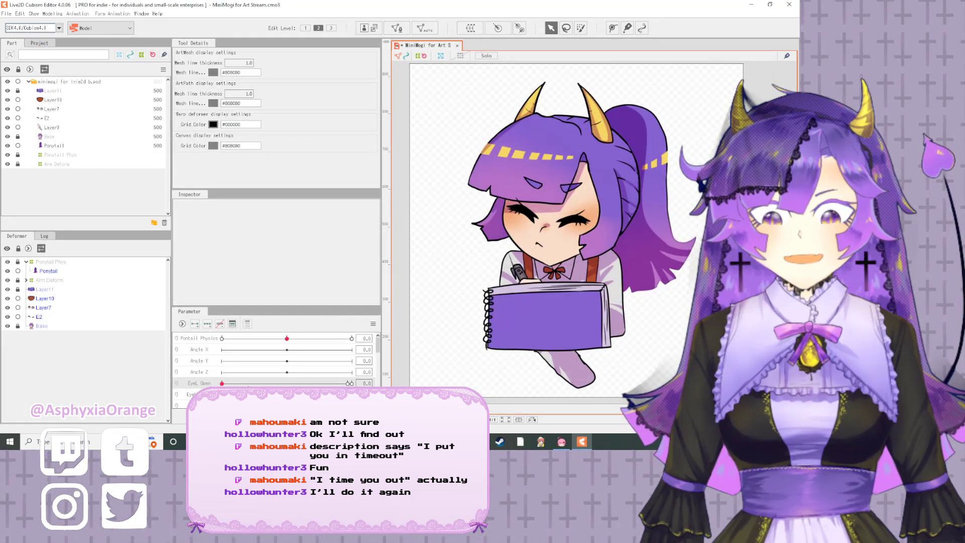
- Add a key at 0.1 on EyeL Open for the open-eye mesh Layer7 and set its opacity to 100 there
left_click(244, 384)
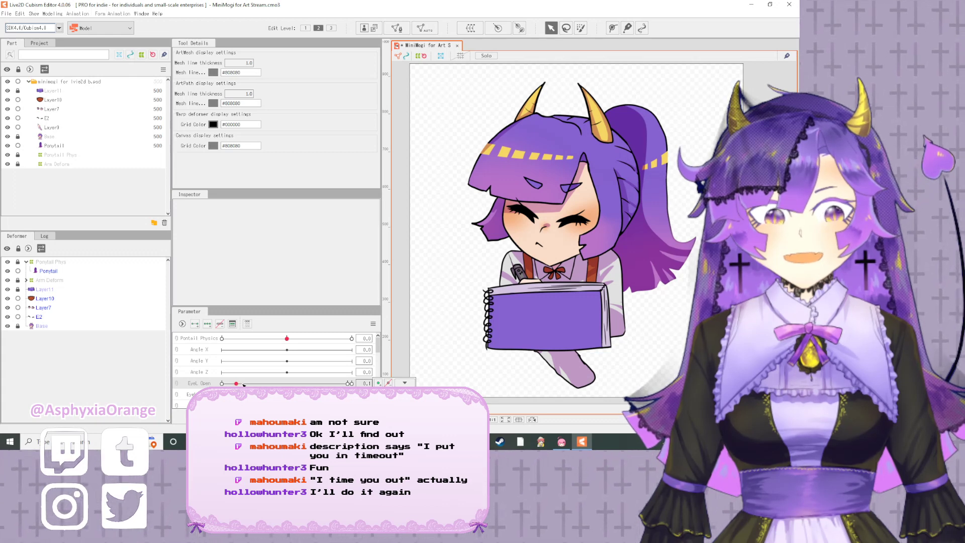
left_click(244, 384)
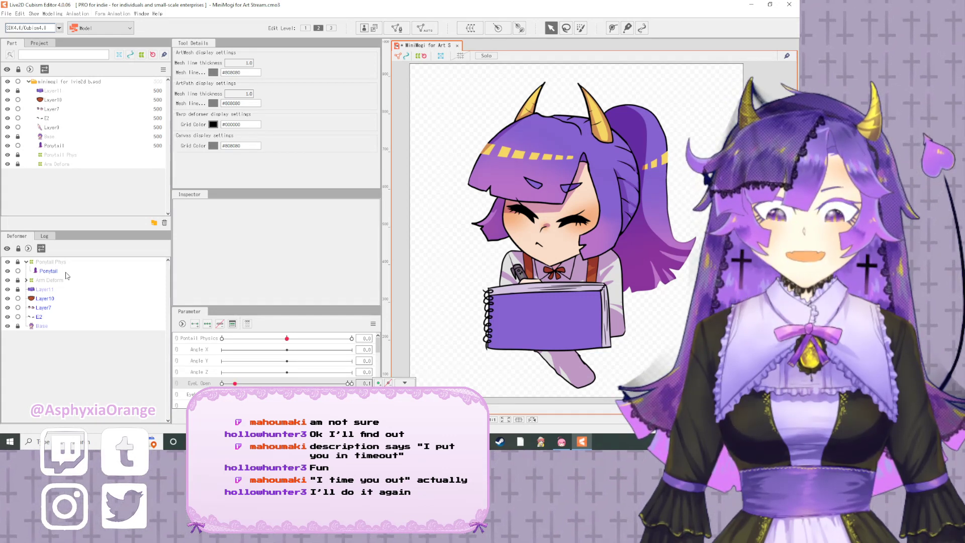
left_click(34, 308)
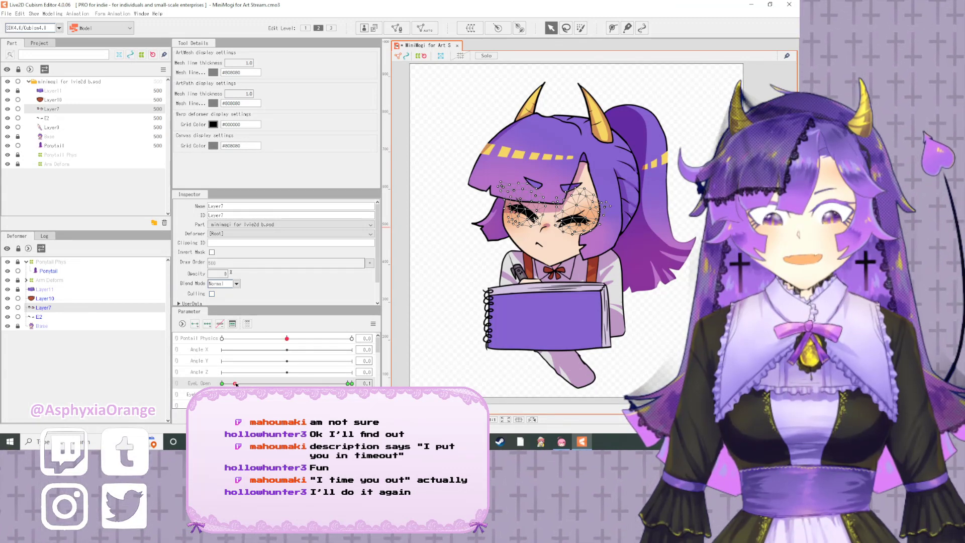
left_click(224, 272)
type("100")
key("Return")
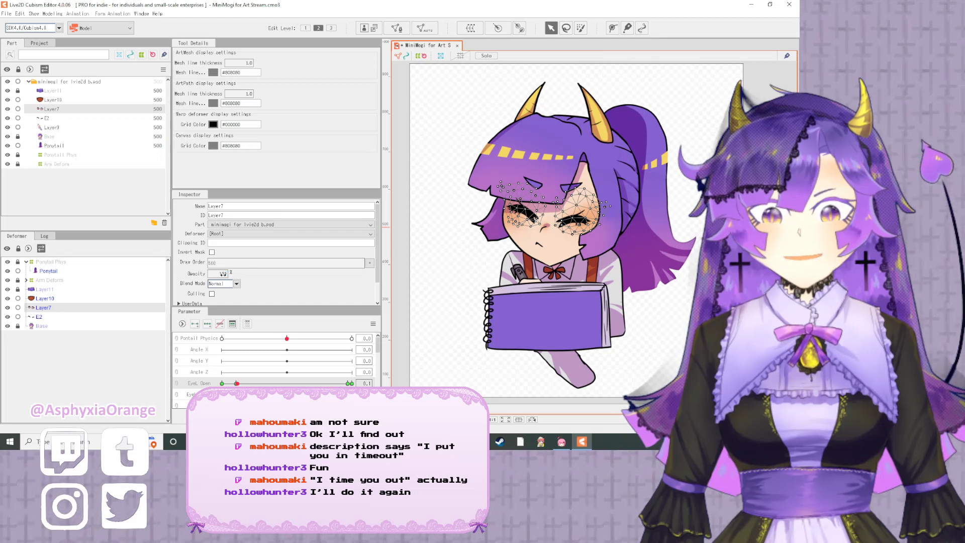
left_click(236, 383)
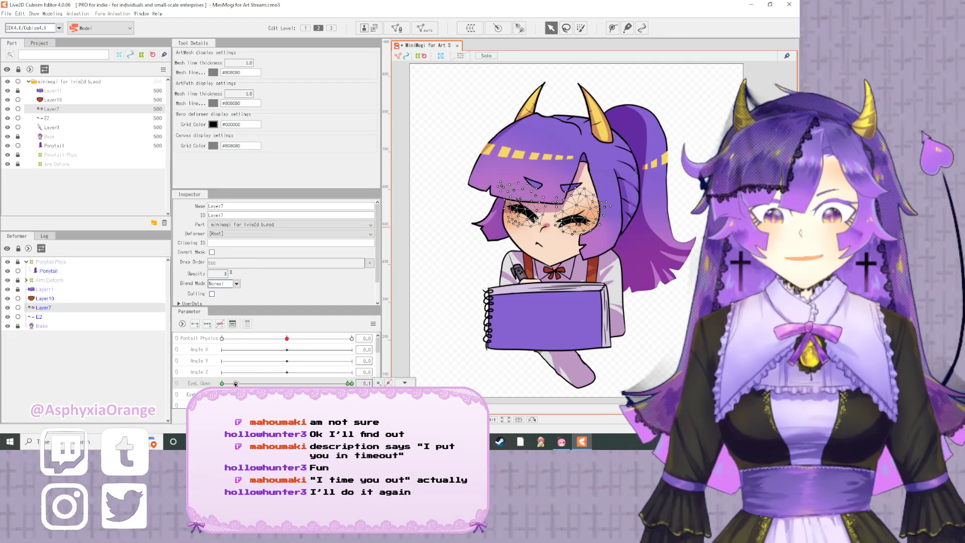
left_click(222, 272)
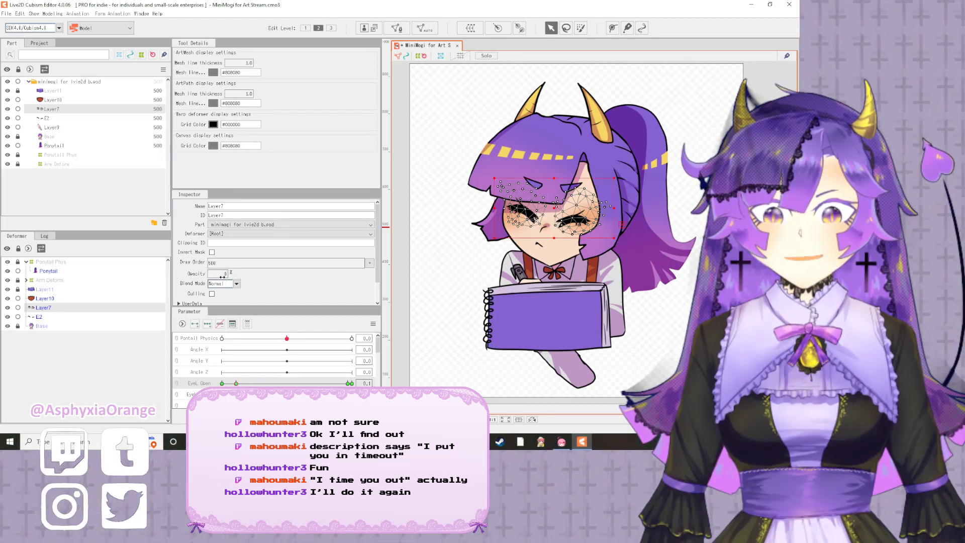
type("100")
key("Return")
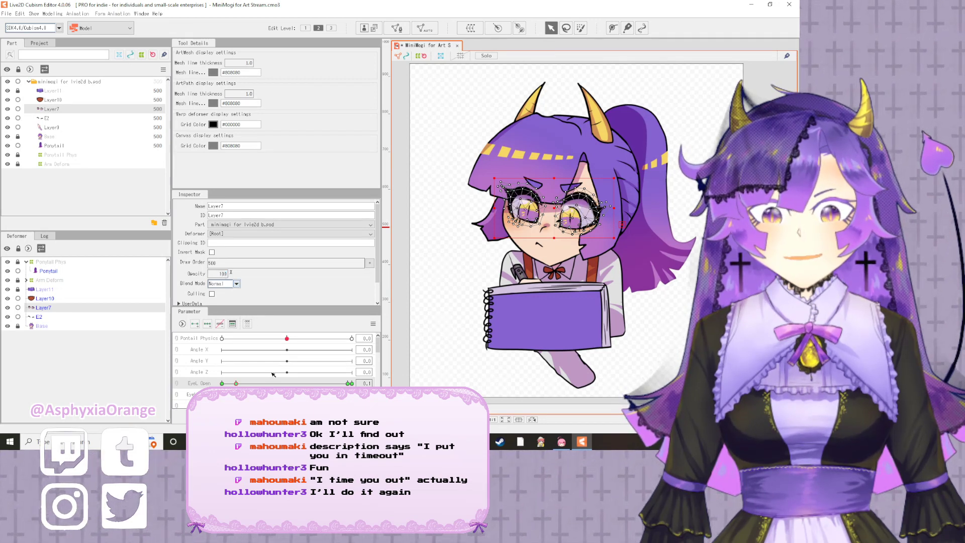
- Set the open-eye mesh's opacity to 100 at the EyeL Open key just below 1.0 and scrub the parameter to test it
left_click_drag(236, 383, 632, 399)
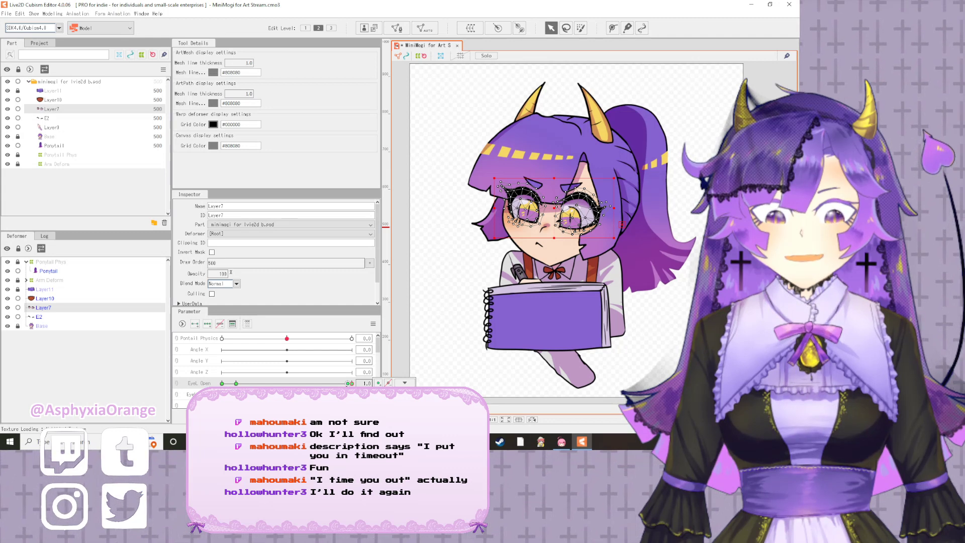
left_click(347, 383)
left_click(226, 273)
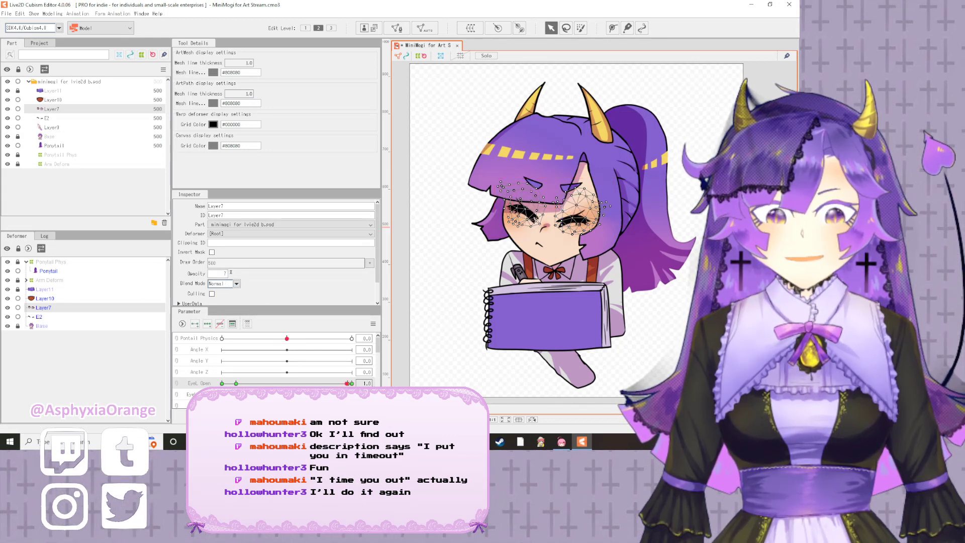
key("Return")
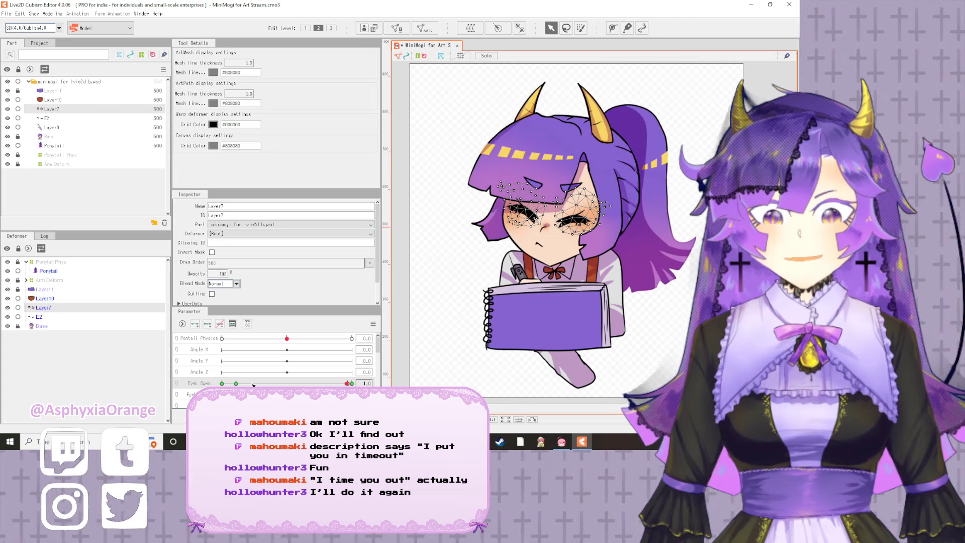
mouse_move(347, 384)
left_mouse_down()
mouse_move(223, 384)
mouse_move(359, 384)
left_mouse_up()
left_click(352, 384)
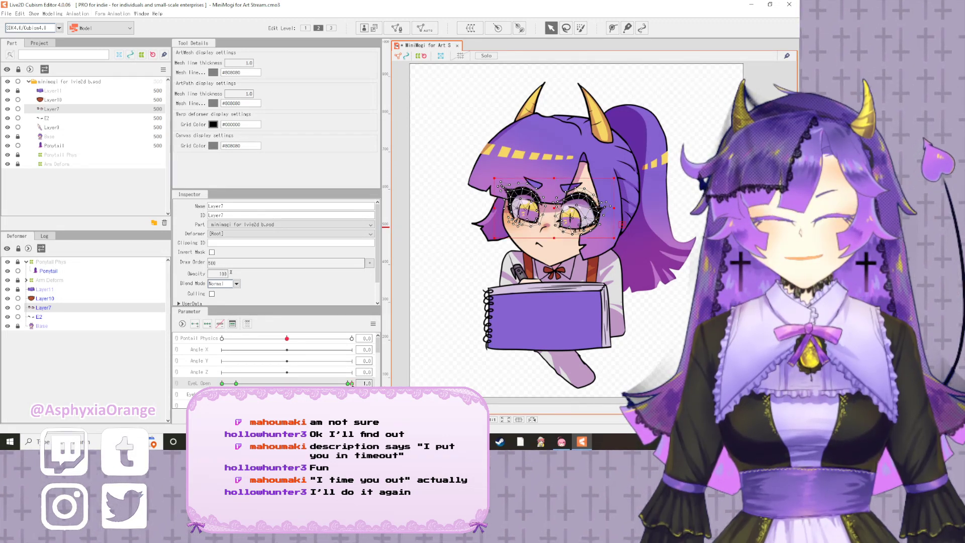
mouse_move(351, 384)
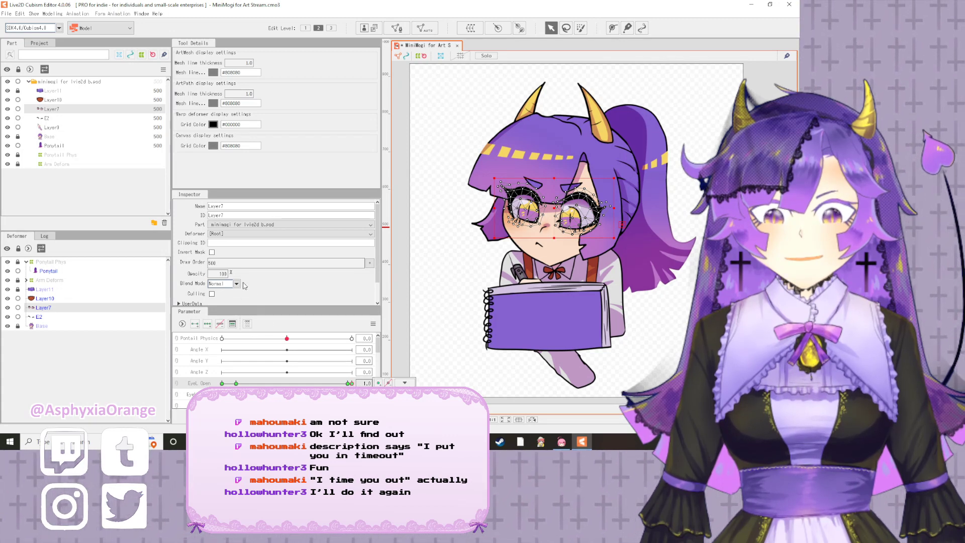
left_click(350, 383)
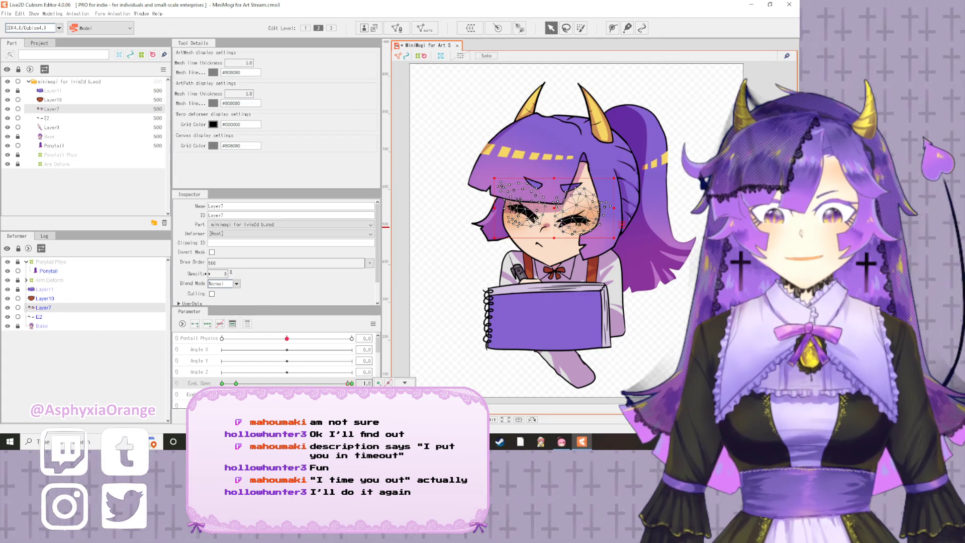
left_click(225, 273)
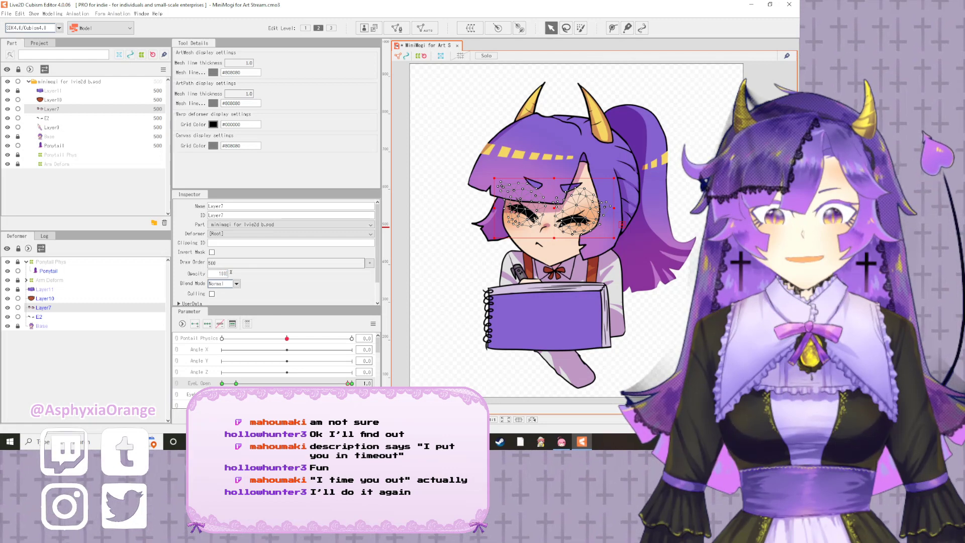
key("Return")
left_click(236, 383)
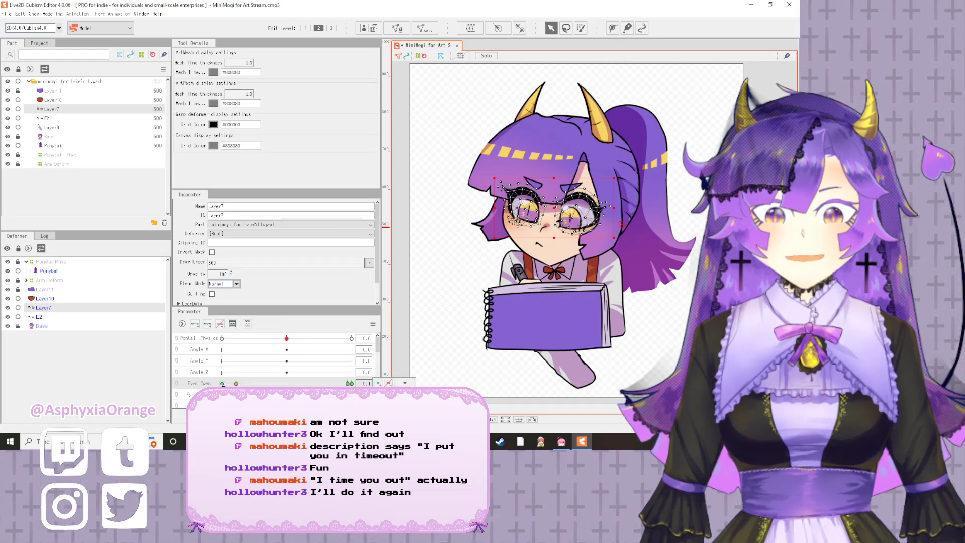
left_click_drag(222, 384, 445, 386)
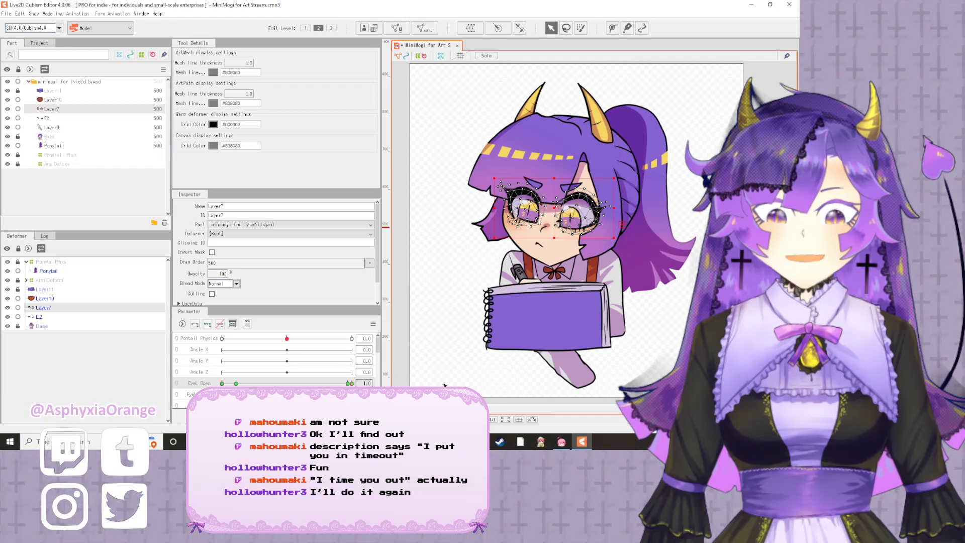
- Add a key at 0.1 on Mouth Open for the open-mouth mesh Layer10 and set its opacity to 100 there
left_click(45, 299)
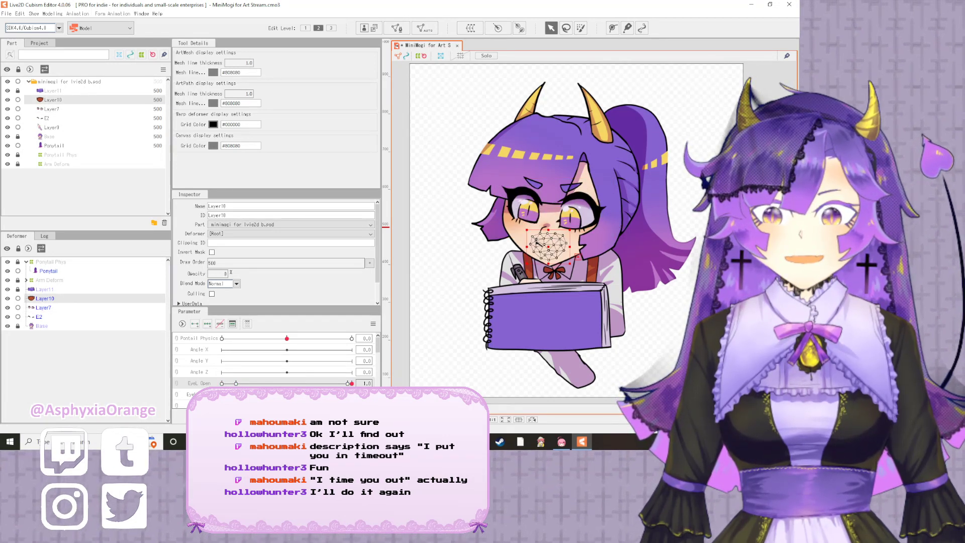
scroll(238, 383, "down", 5)
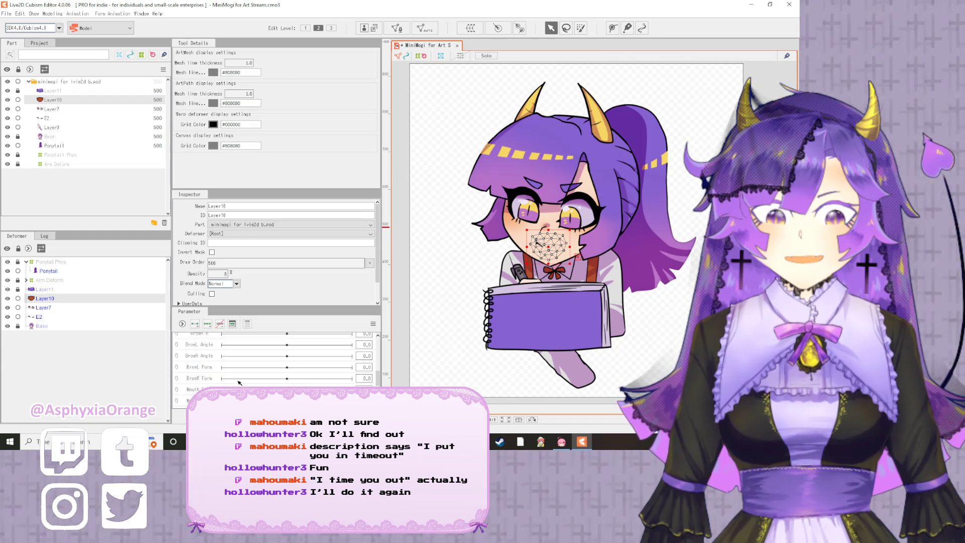
scroll(238, 383, "down", 2)
mouse_move(227, 369)
left_mouse_down()
mouse_move(275, 367)
mouse_move(237, 370)
left_mouse_up()
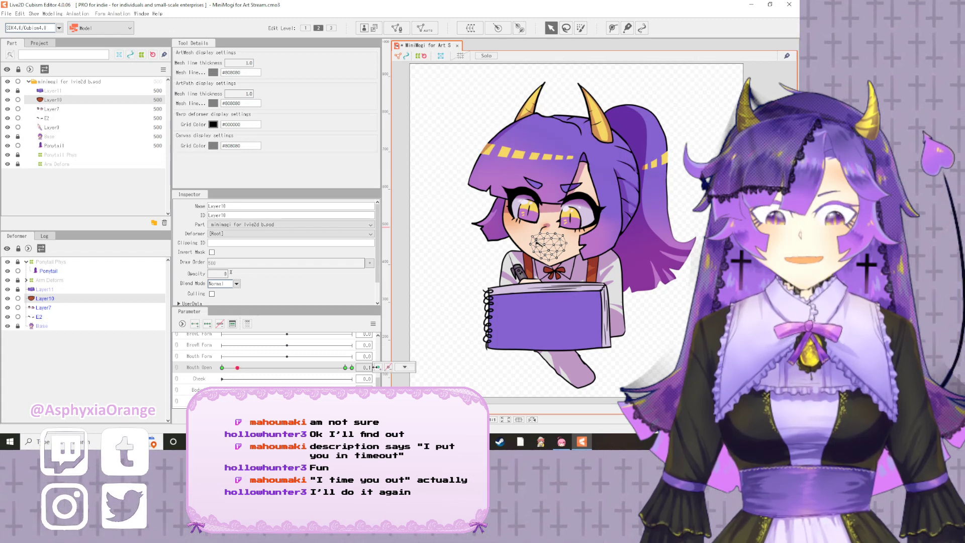
left_click(378, 367)
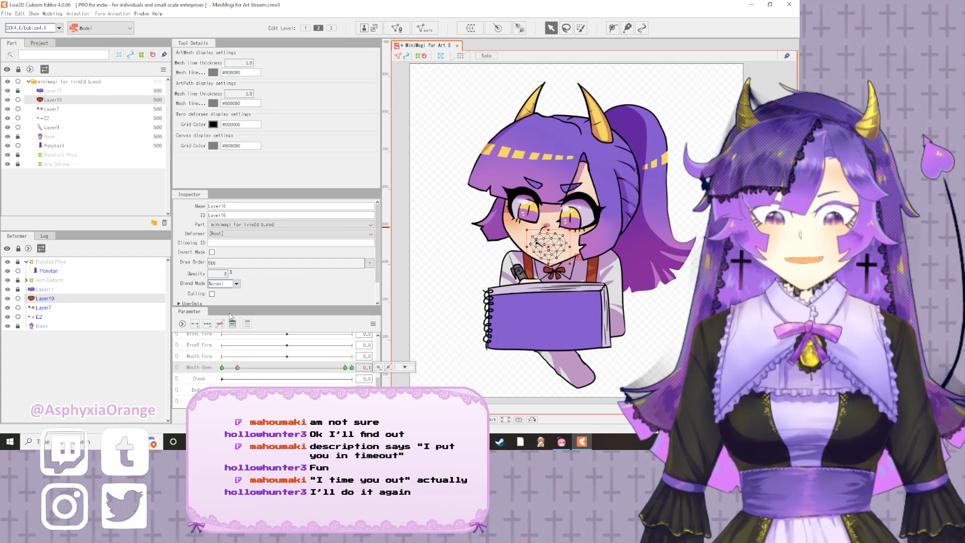
left_click(226, 273)
type("10")
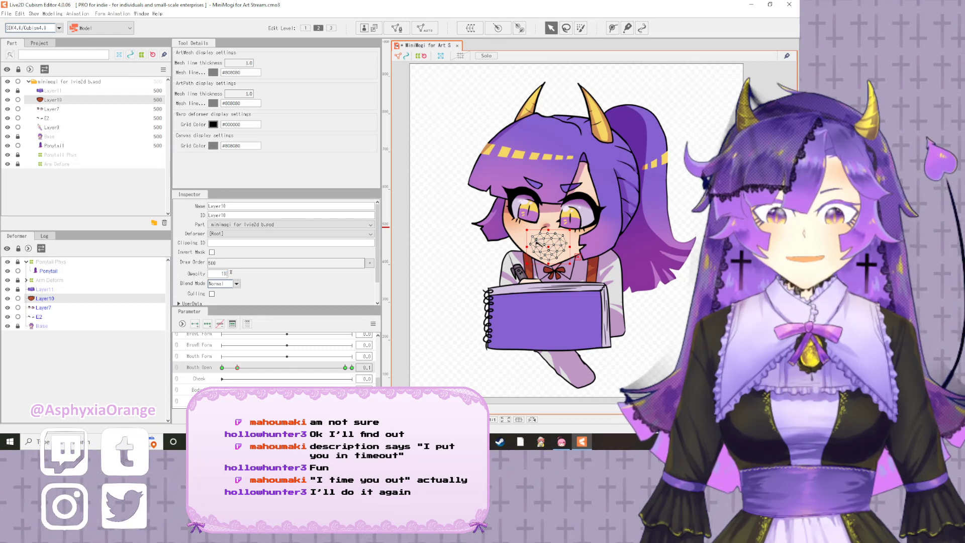
type("0")
key("Return")
- Set the open-mouth mesh Layer10's opacity to 100 at the Mouth Open key just below 1.0, return the parameter to 0 and deselect the mesh
left_click(345, 368)
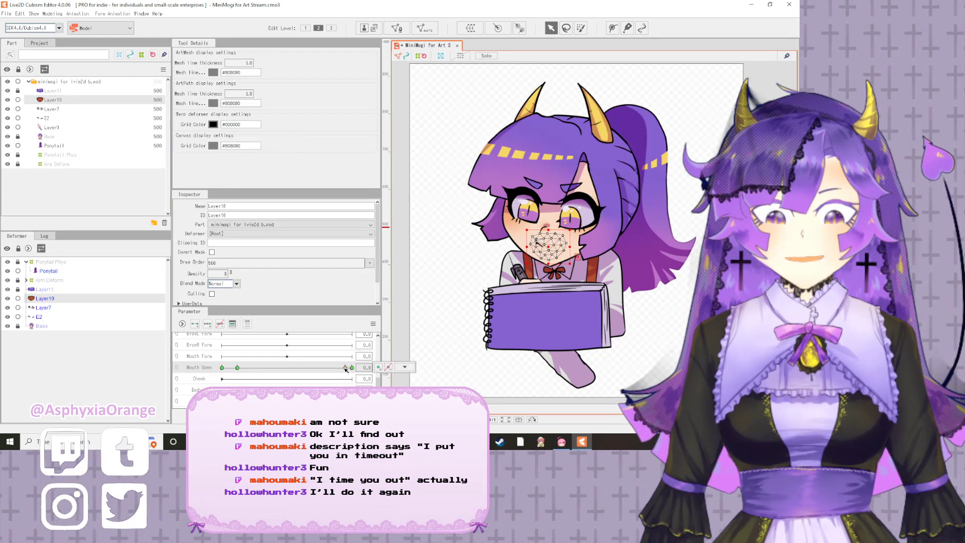
left_click(225, 273)
type("14")
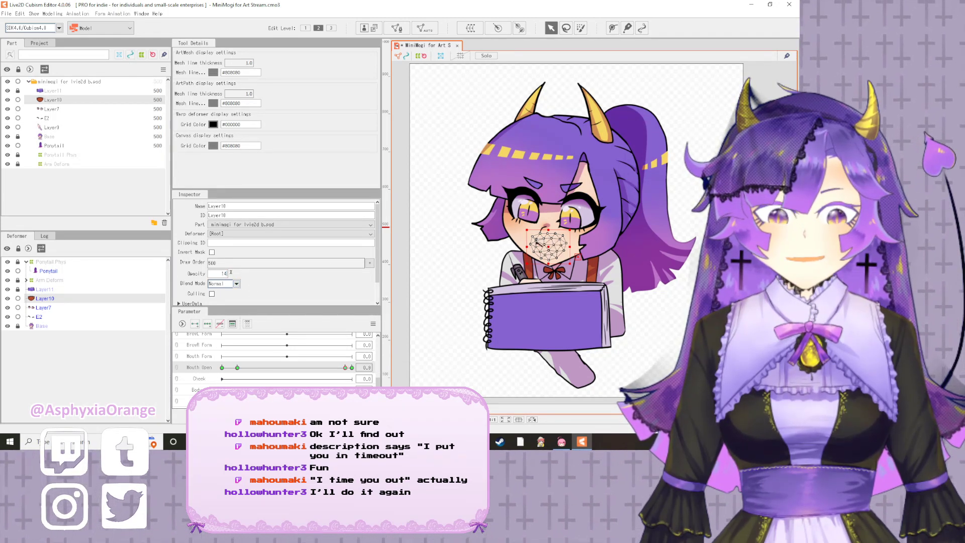
type("0")
key("BackSpace")
key("BackSpace")
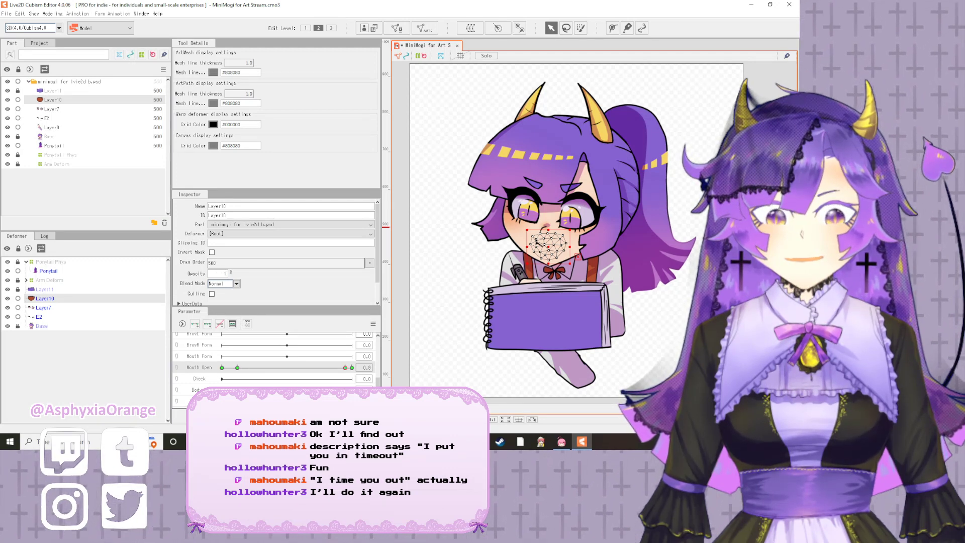
type("00")
key("Return")
left_click(222, 367)
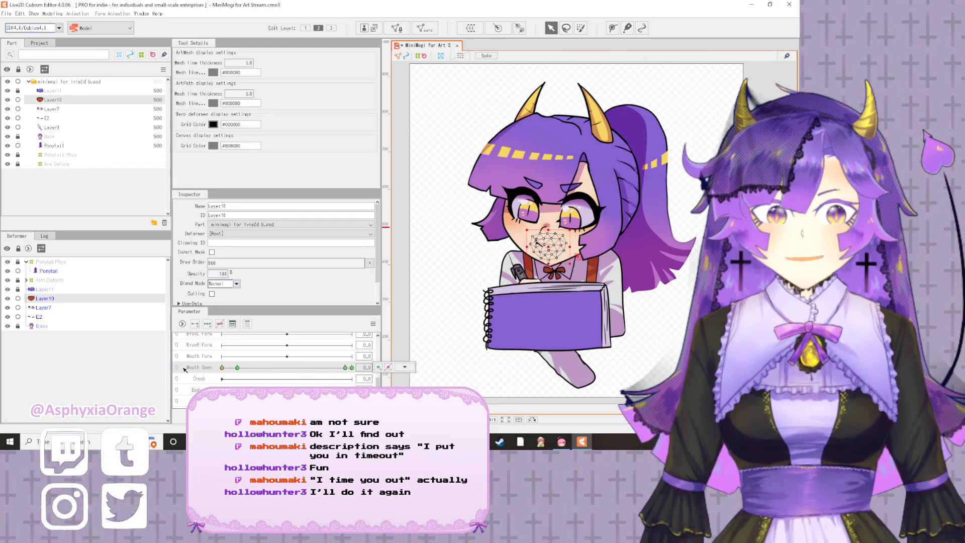
left_click_drag(184, 369, 20, 361)
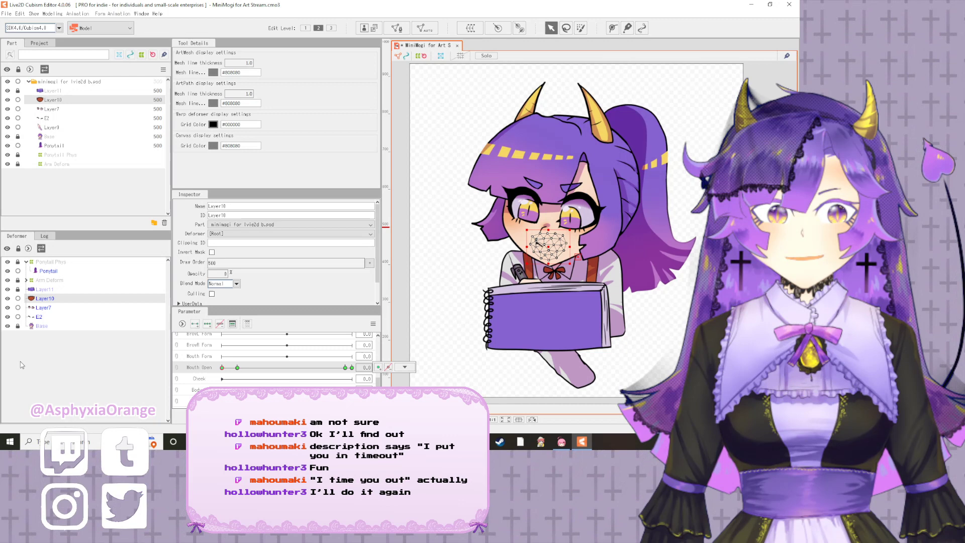
left_click(416, 330)
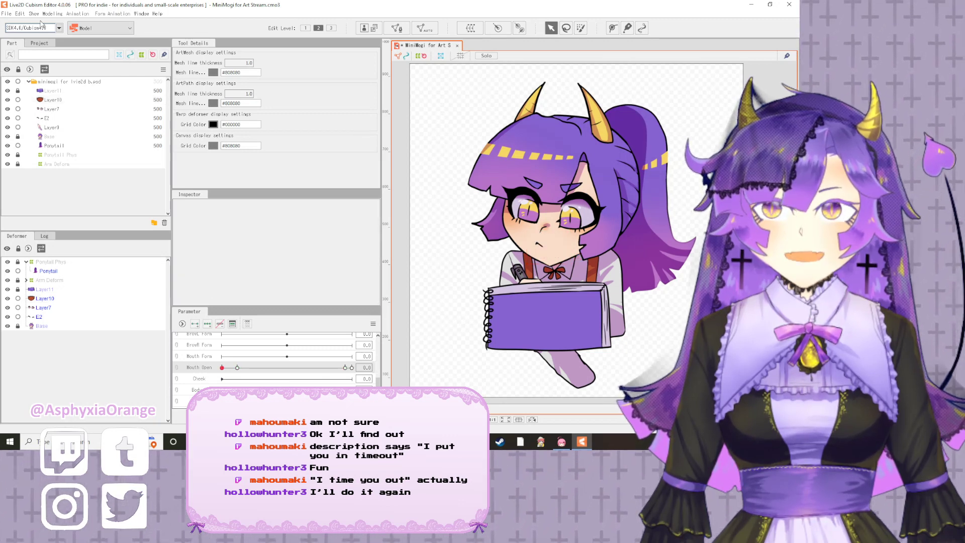
- Save the MiniMogi for Art Stream model file with its finished mouth keys
left_click(7, 14)
left_click(29, 83)
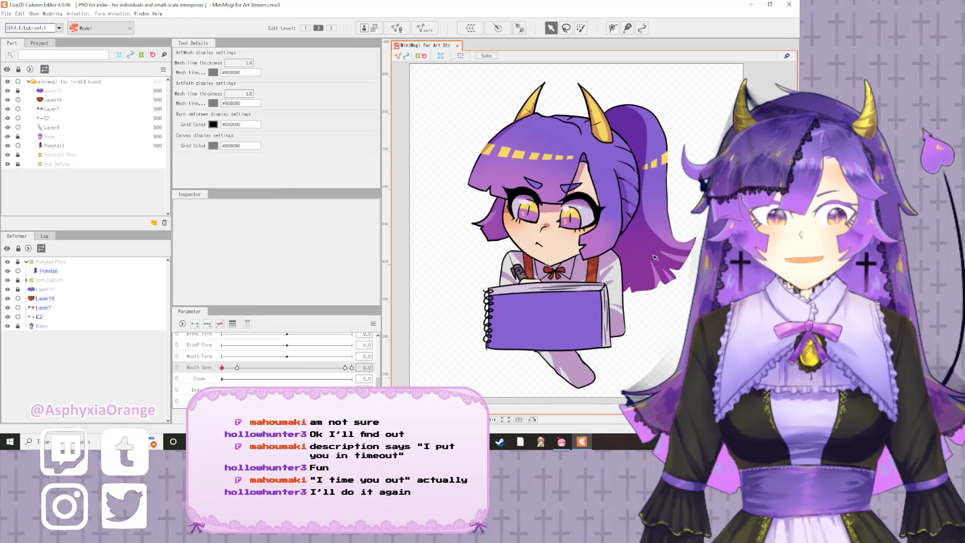
scroll(658, 299, "down", 4)
scroll(632, 264, "up", 4)
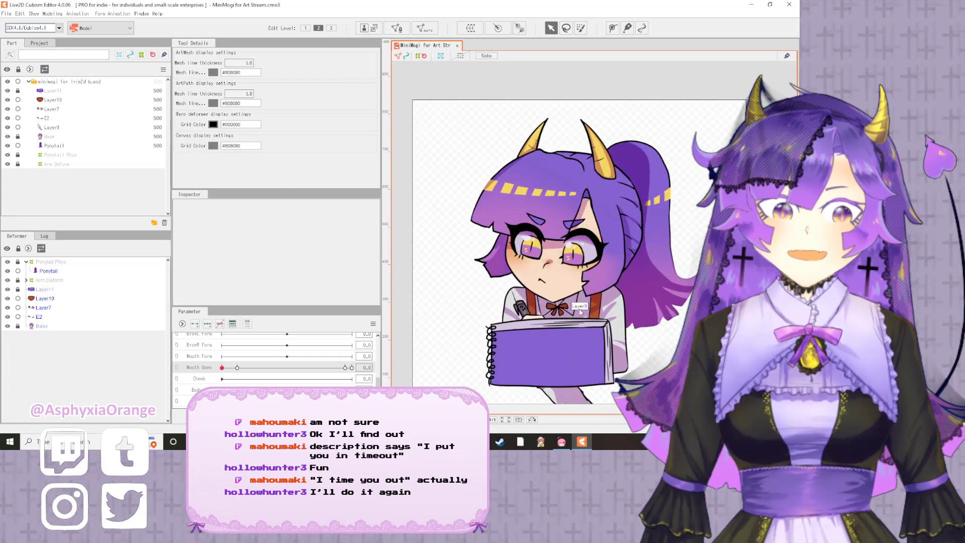
- Try to export the model for runtime as a moc3 file
left_click(7, 14)
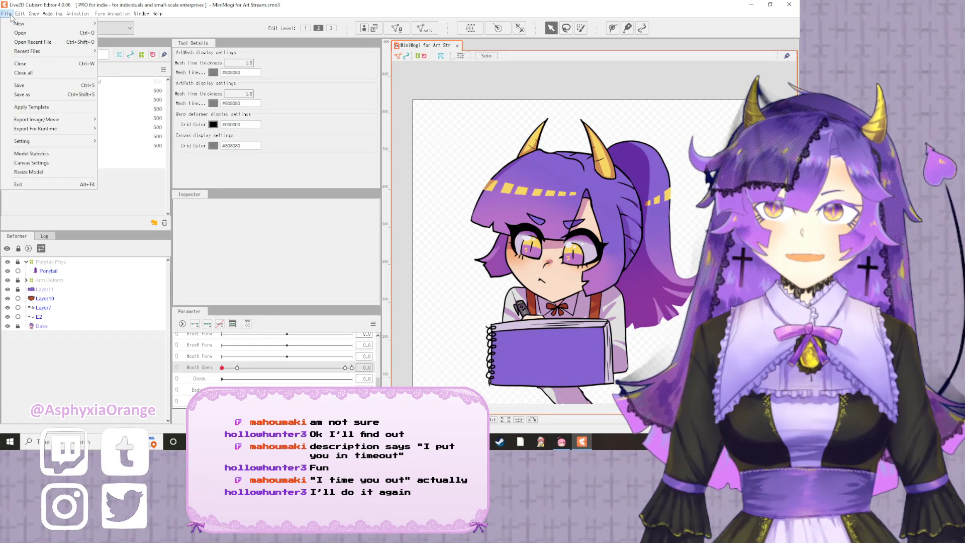
mouse_move(36, 130)
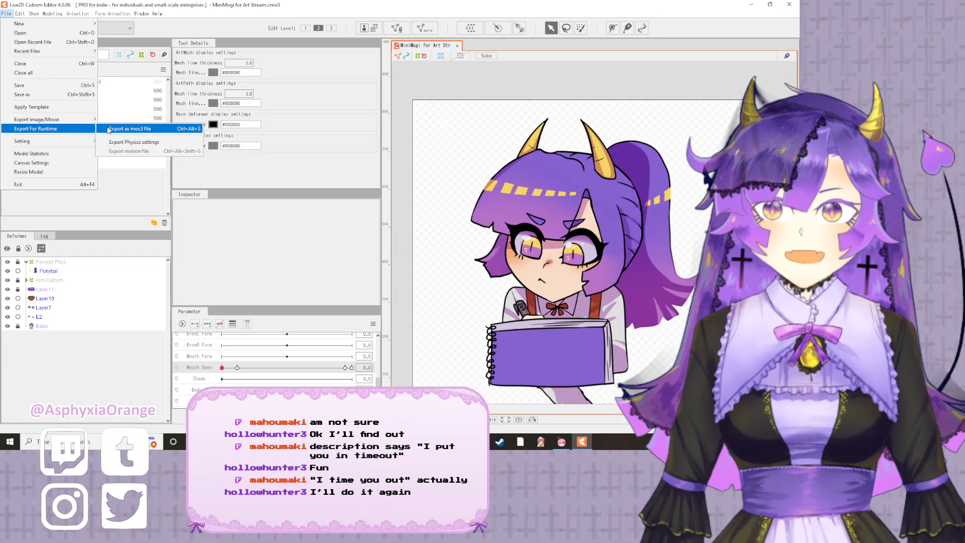
left_click(123, 130)
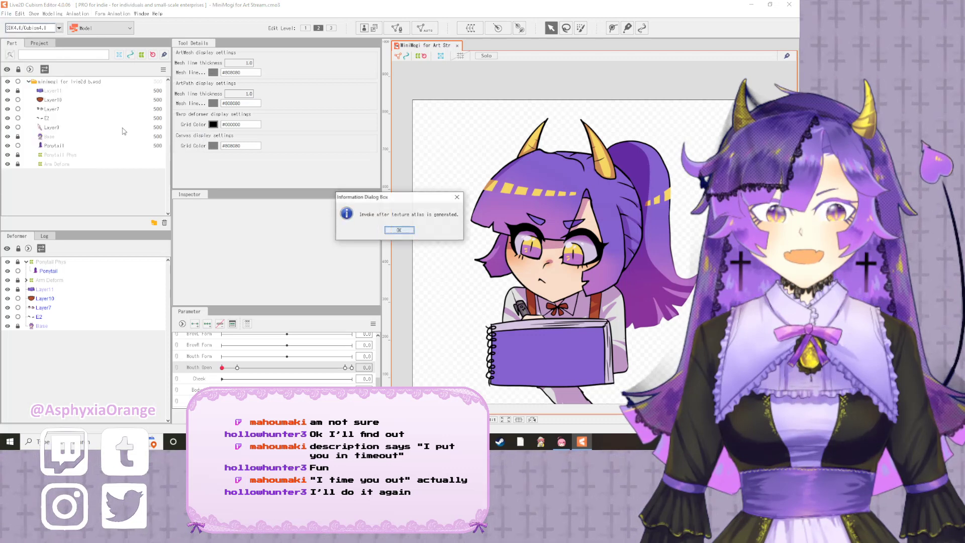
left_click(399, 230)
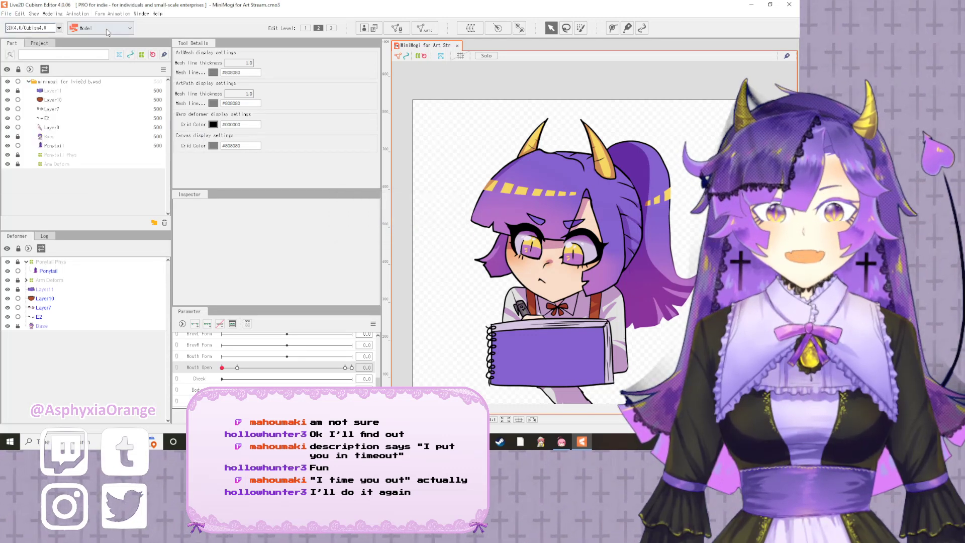
- Generate an automatically laid-out 1024 × 1024 px texture atlas containing all model images, and save the model file
left_click(52, 14)
mouse_move(65, 31)
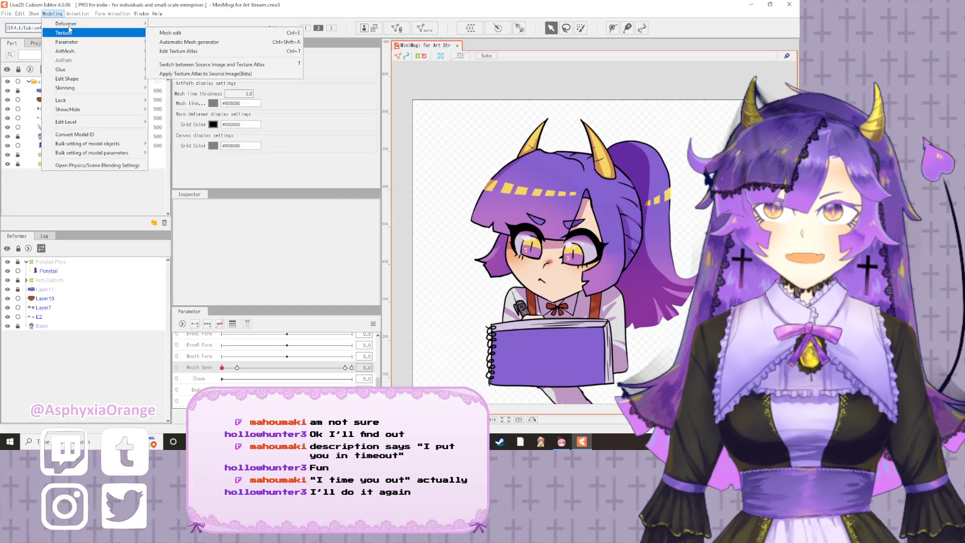
left_click(190, 51)
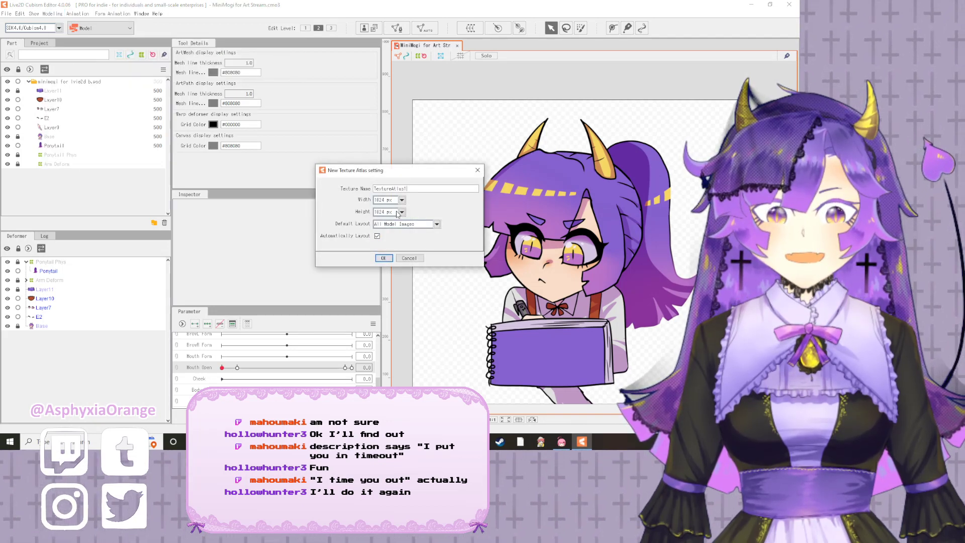
left_click(383, 257)
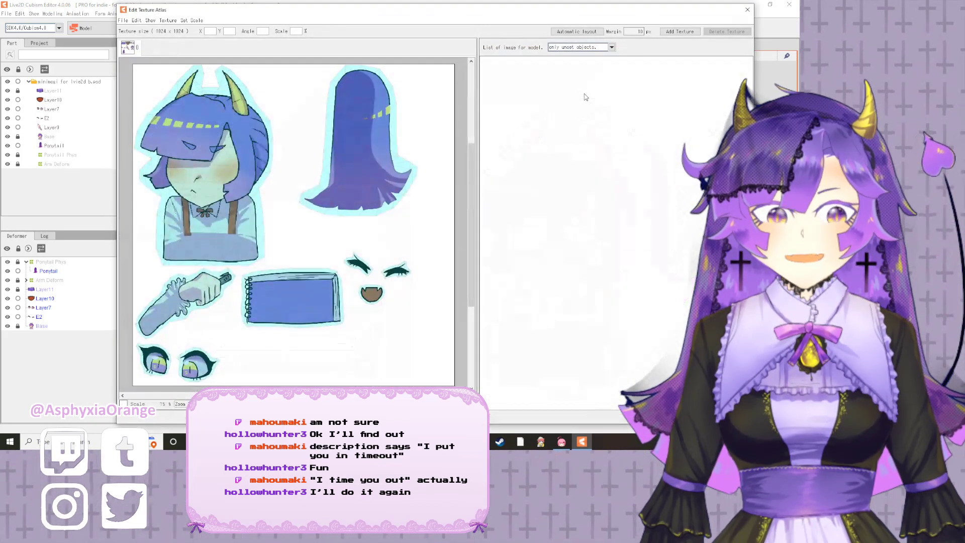
left_click(576, 32)
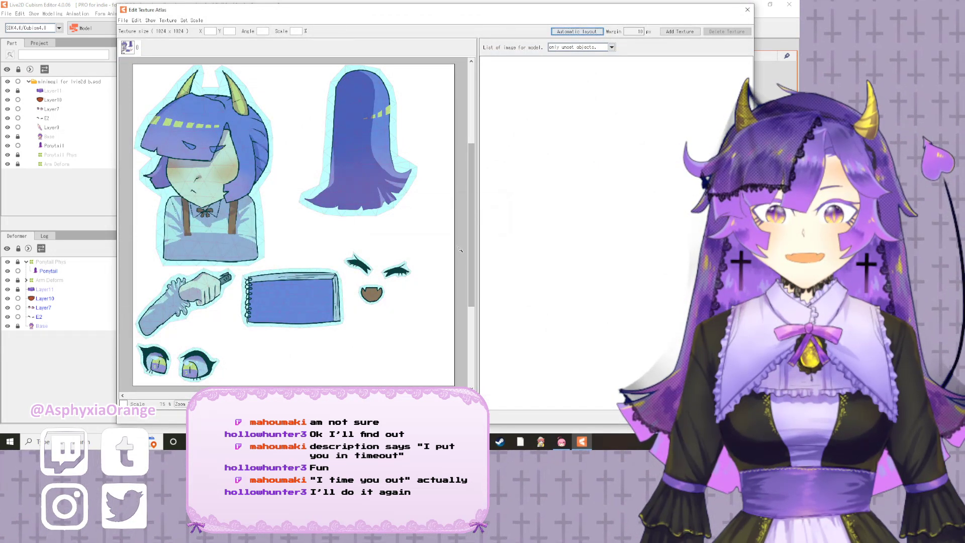
left_click(704, 402)
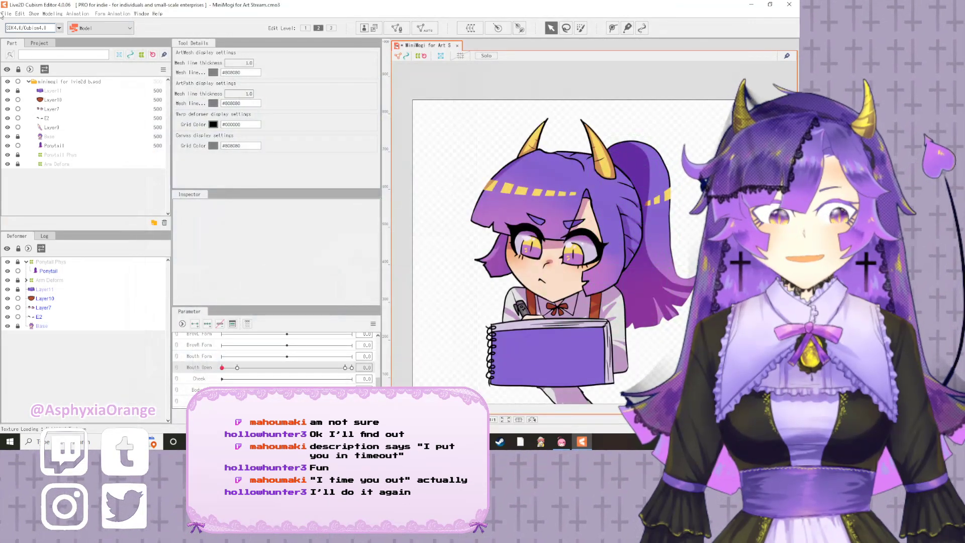
left_click(8, 14)
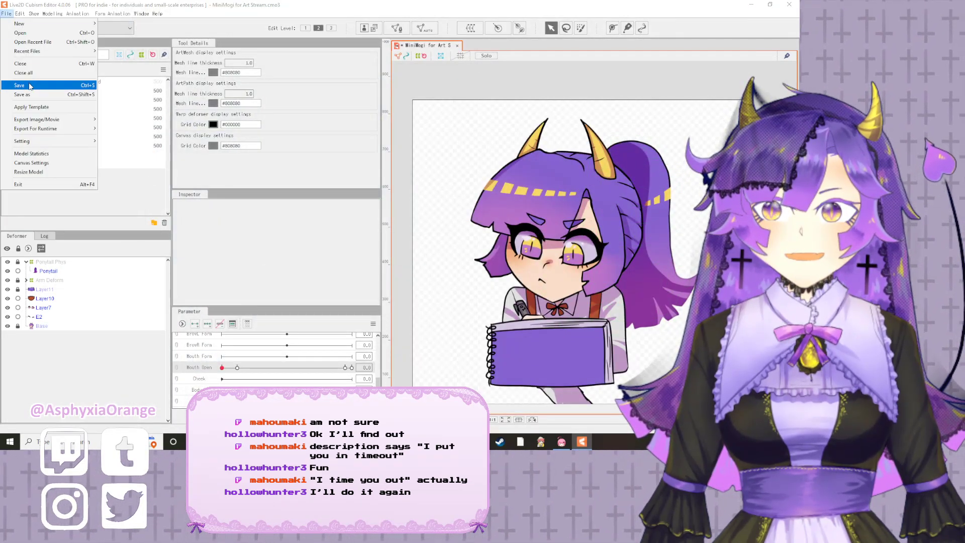
left_click(31, 87)
- Export the model for runtime as MiniMogi for Art Stream.moc3 into the ANims folder, using version SDK 3.3 / Cubism3.3
left_click(9, 14)
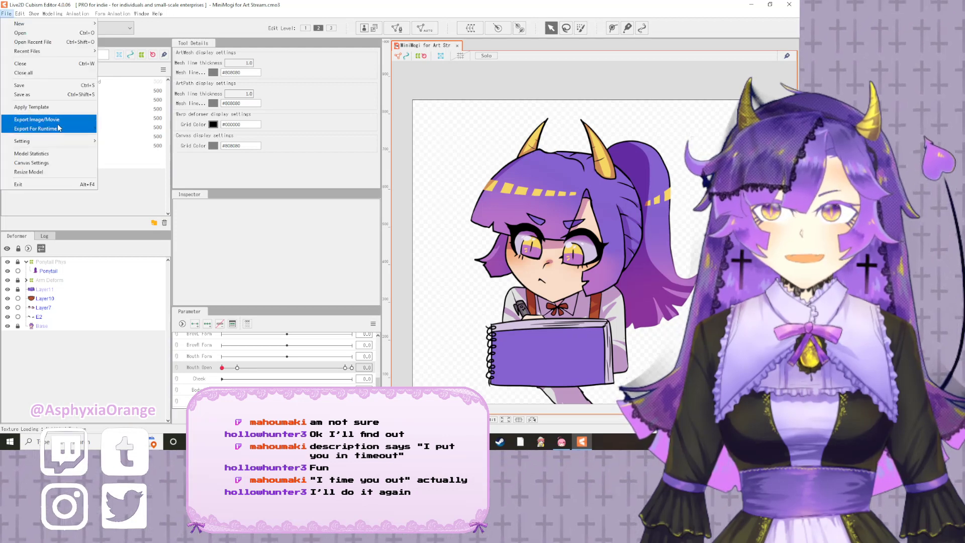
mouse_move(61, 146)
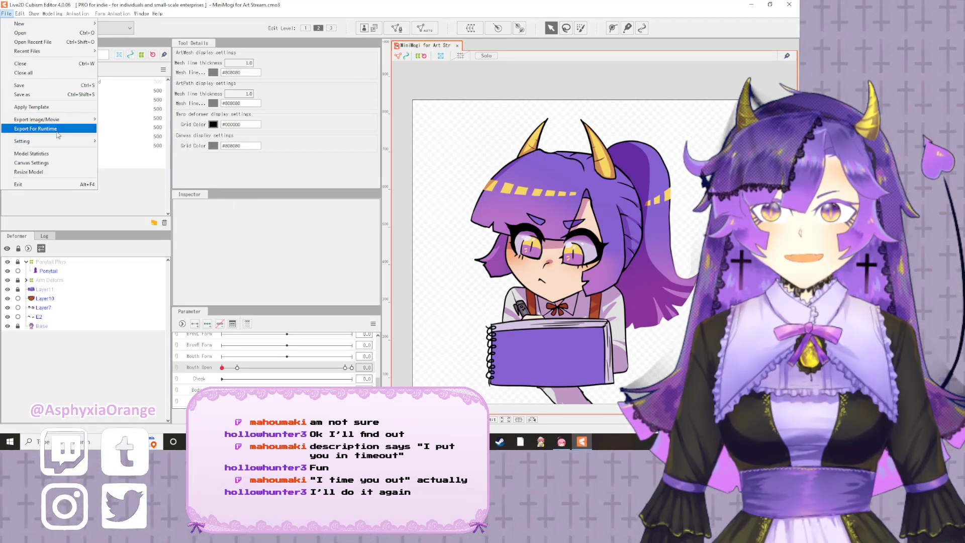
mouse_move(58, 129)
left_click(105, 129)
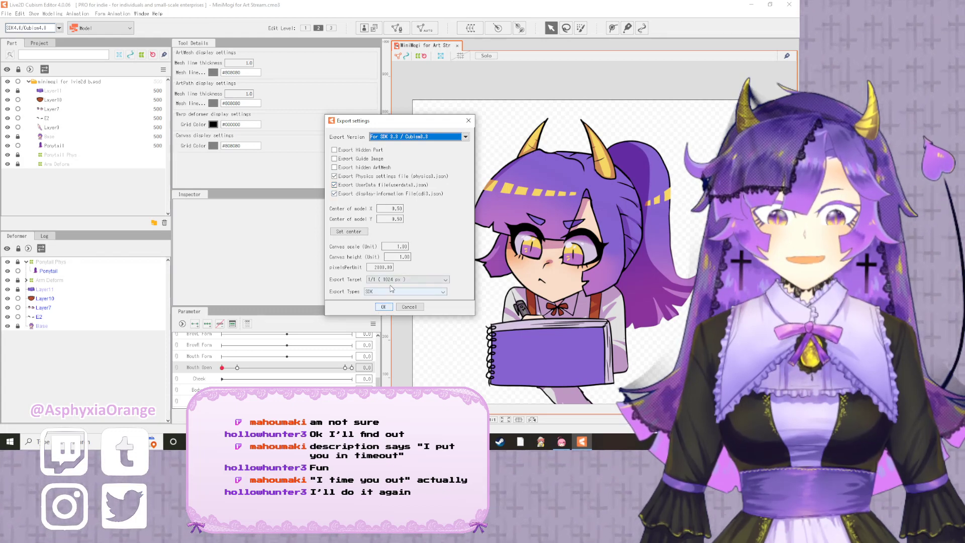
left_click(383, 306)
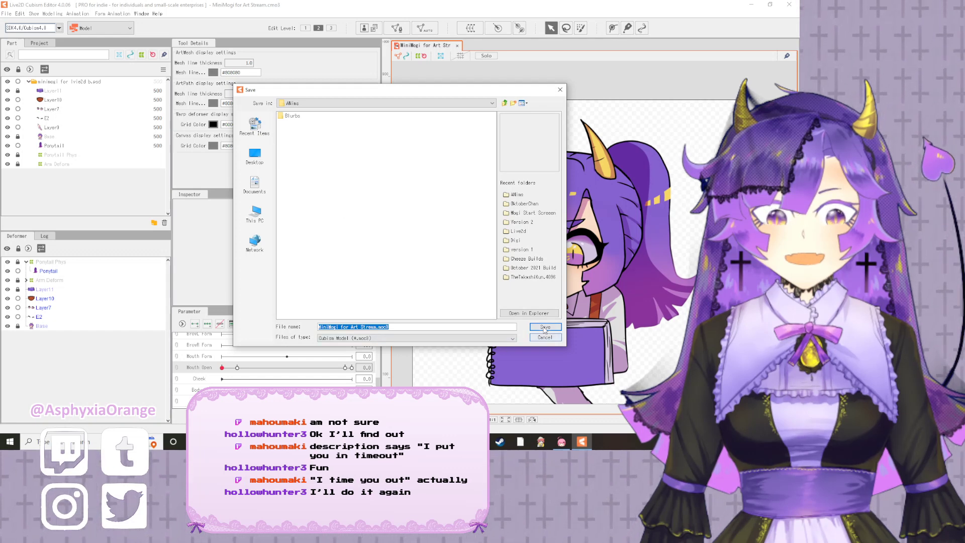
left_click(545, 327)
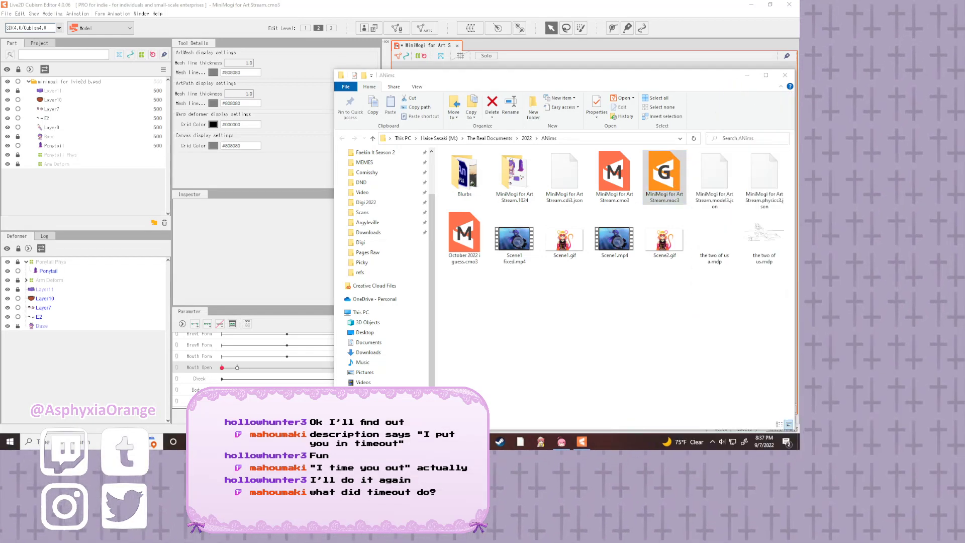
- Move the export folder window aside and close the Cubism Editor, saving the changes to the model file
left_click_drag(634, 75, 447, 47)
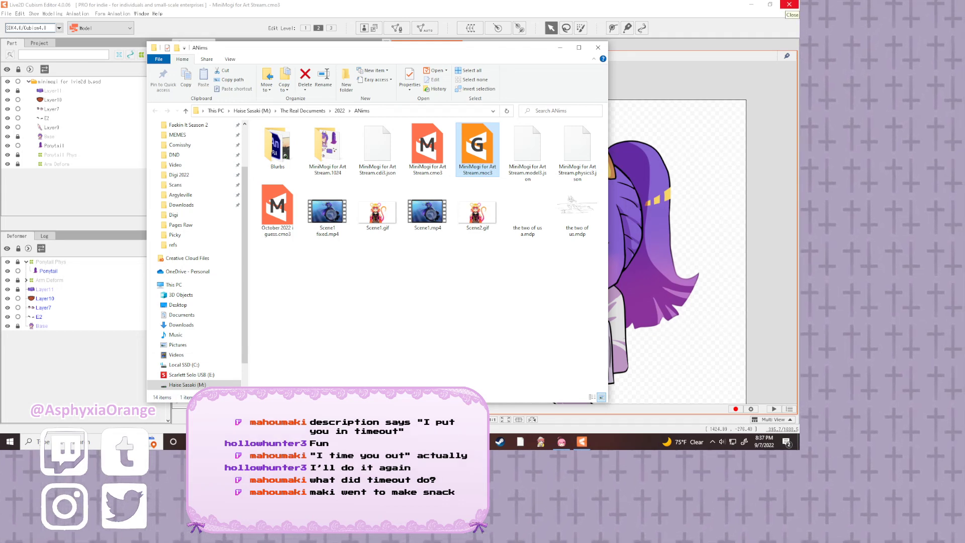
left_click(789, 4)
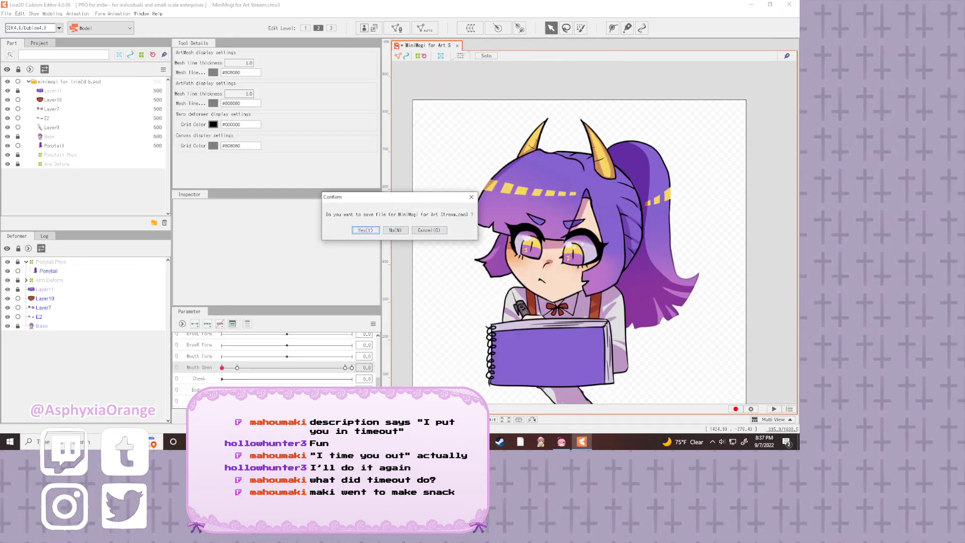
left_click(365, 230)
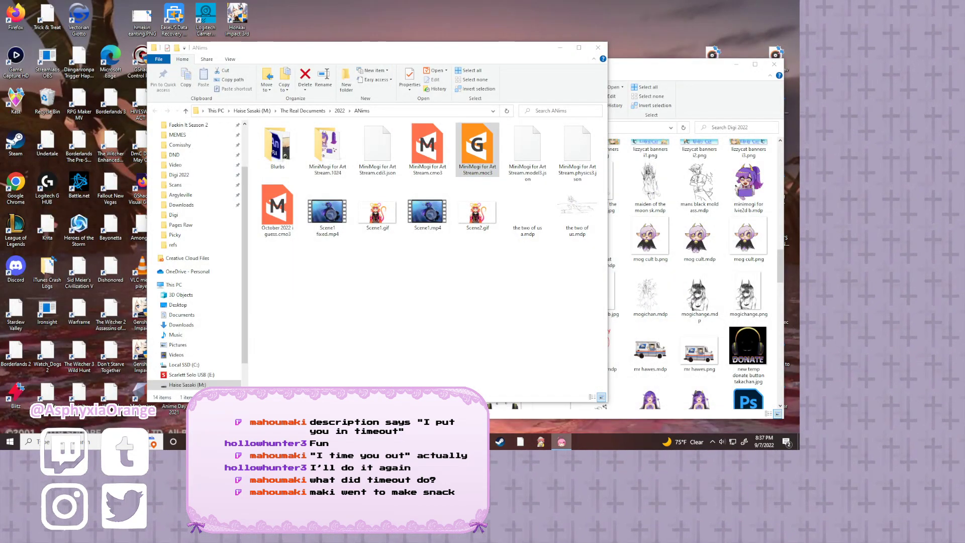
- Switch to PrprLive and open the file browser for loading a new Live2D model
left_click_drag(1, 50, 362, 19)
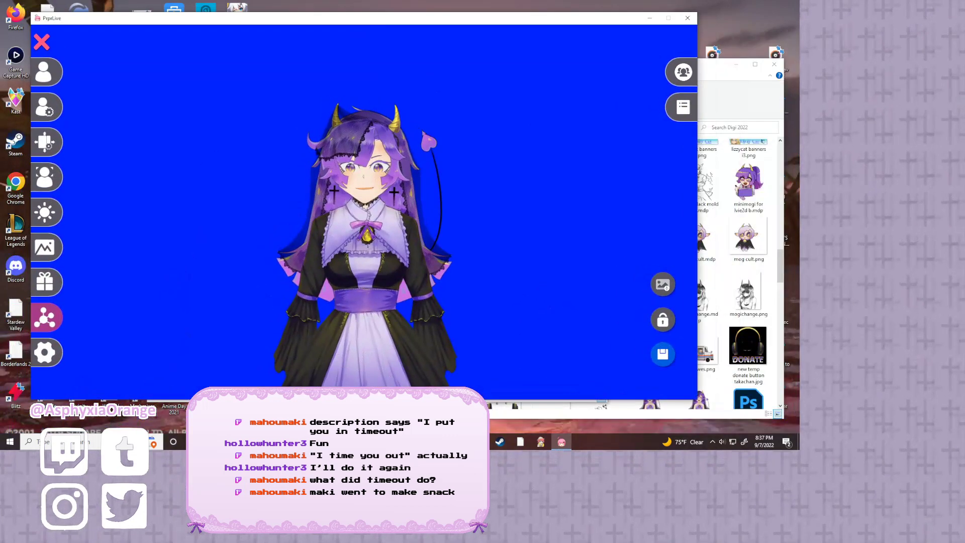
left_click(45, 72)
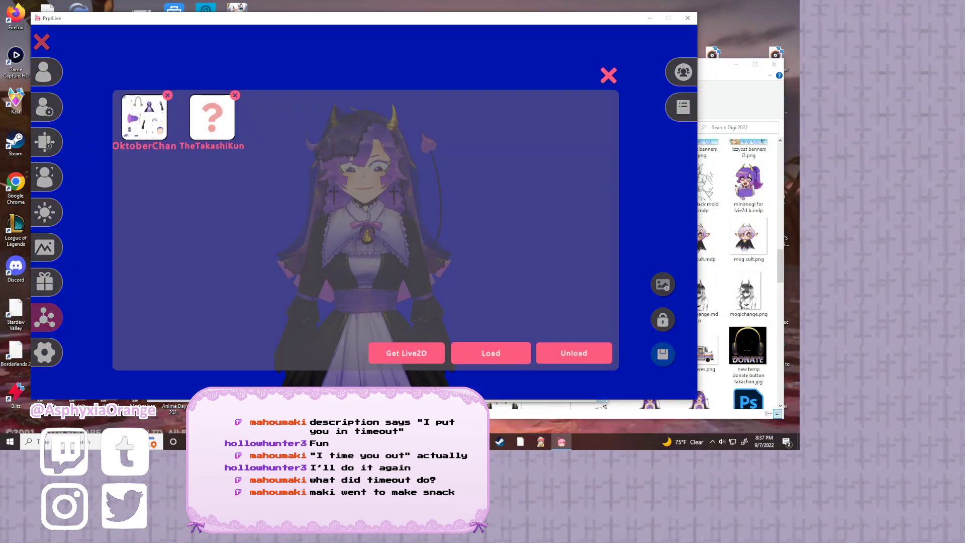
left_click(491, 353)
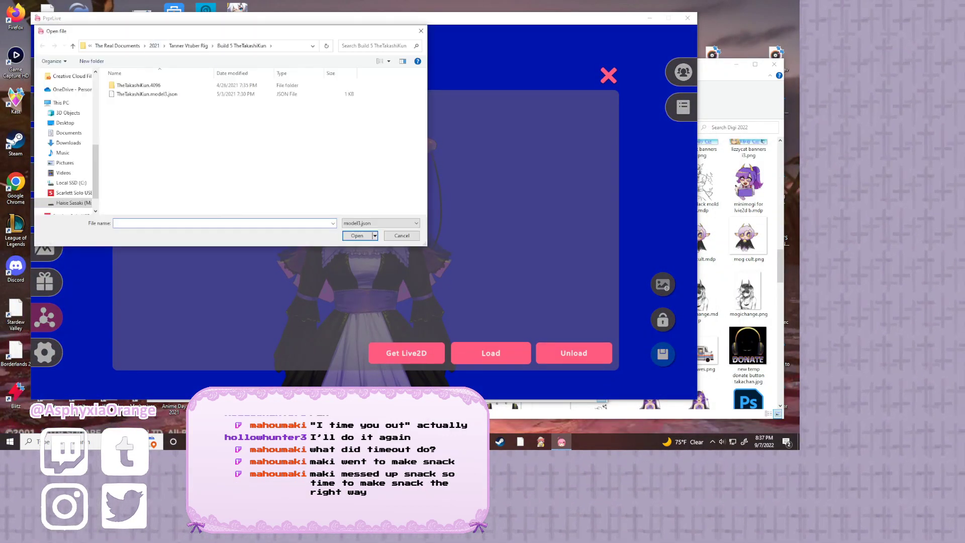
- Load MiniMogi for Art Stream.model3.json from The Real Documents > 2022 > ANims and make it the active PrprLive model
left_click(139, 46)
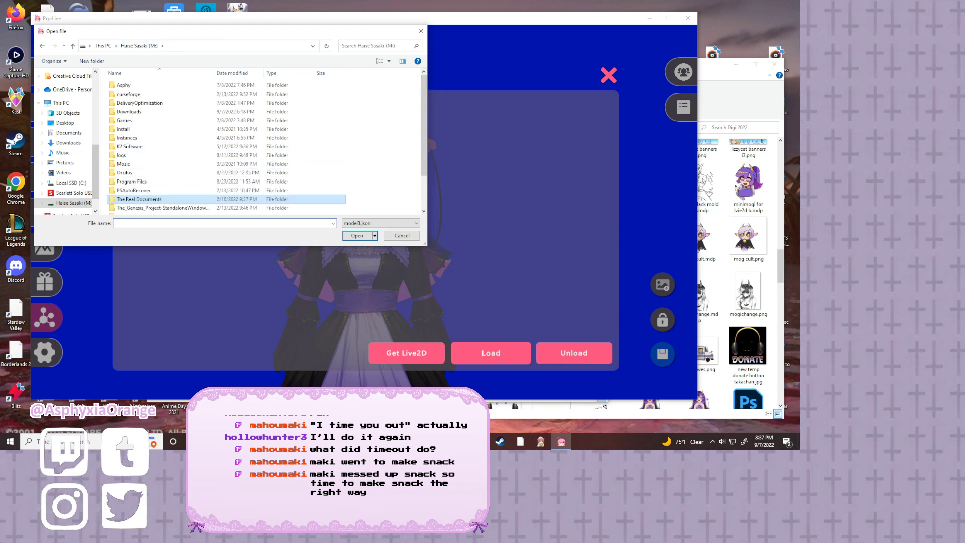
double_click(138, 199)
scroll(150, 166, "down", 1)
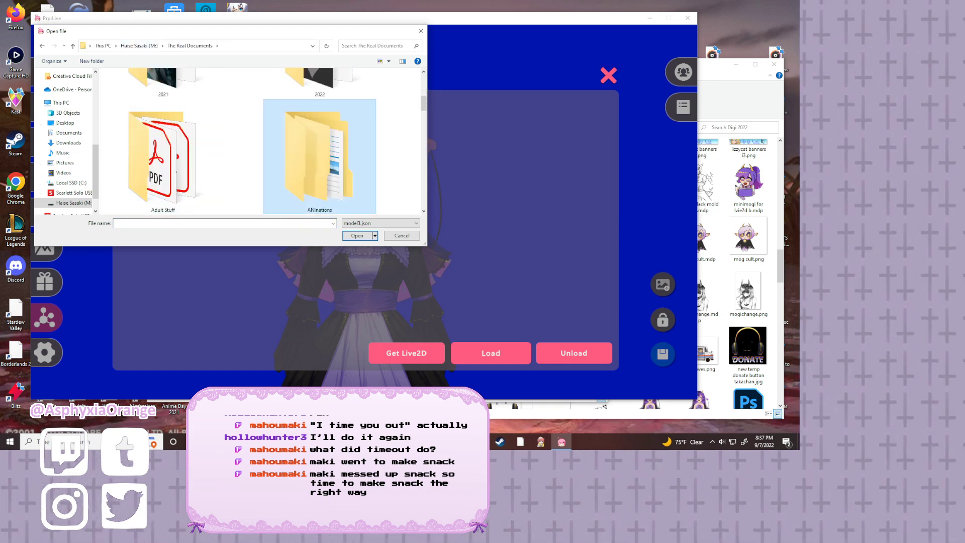
scroll(317, 126, "up", 2)
double_click(314, 106)
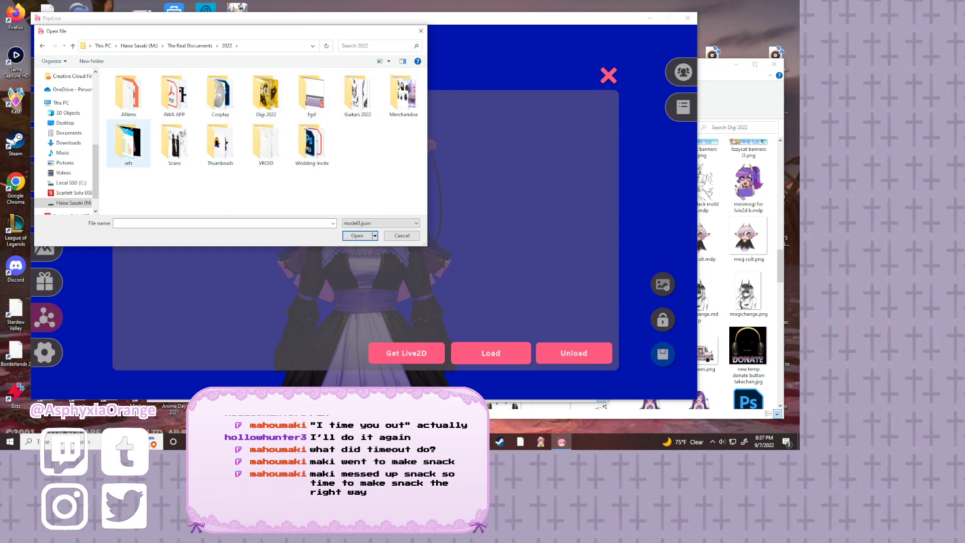
double_click(129, 95)
left_click(220, 98)
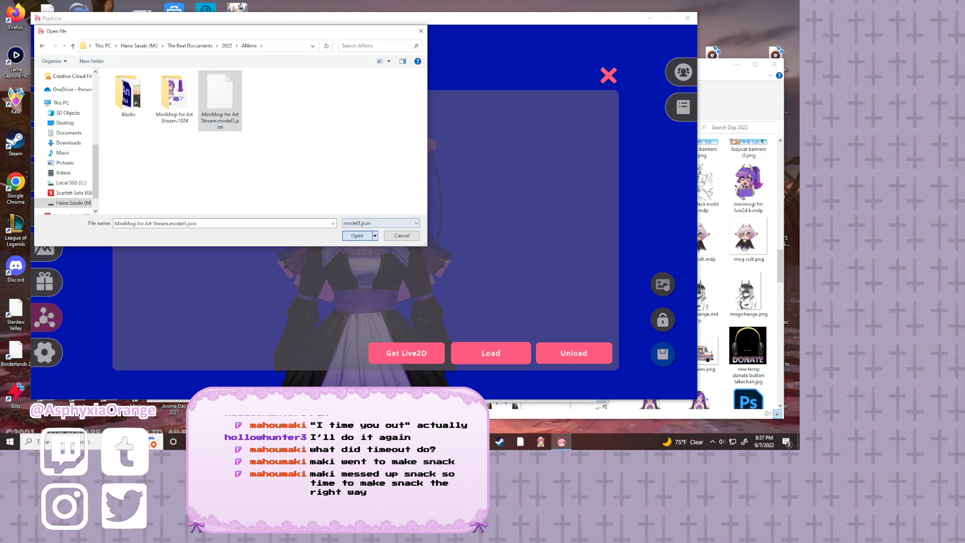
left_click(357, 235)
left_click(279, 118)
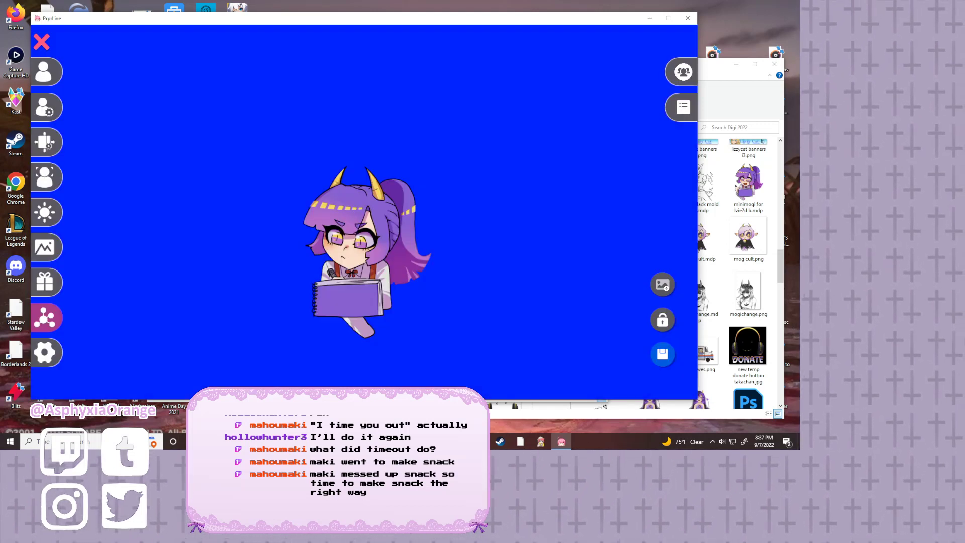
left_click_drag(253, 20, 277, 15)
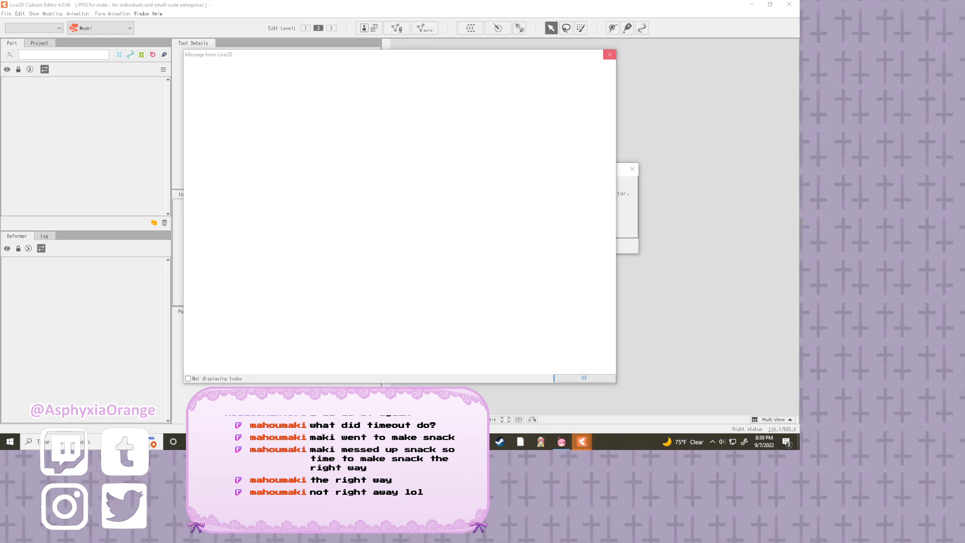
- Dismiss the startup messages and reopen the recent model file MiniMogi for Art Stream.cmo3
left_click(610, 54)
left_click(479, 244)
left_click(6, 14)
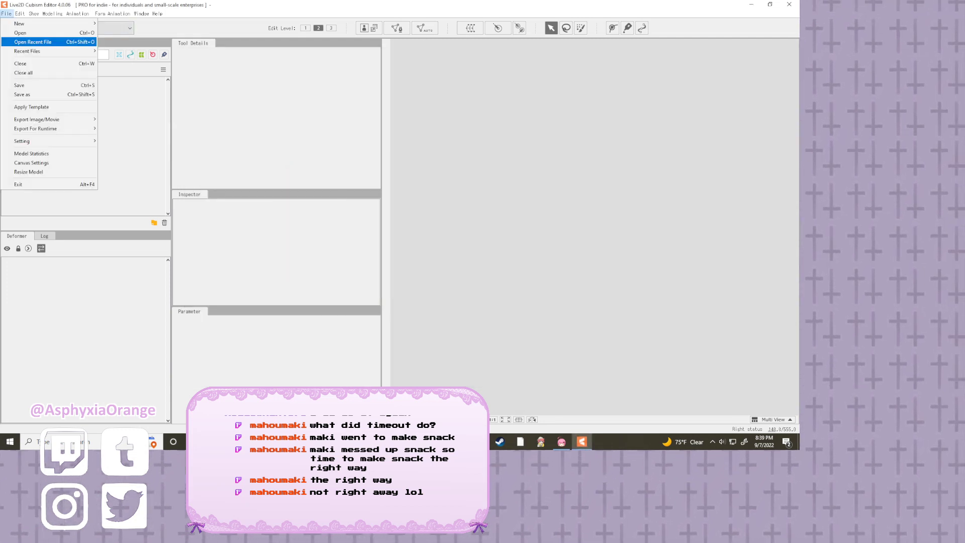
mouse_move(31, 51)
left_click(131, 49)
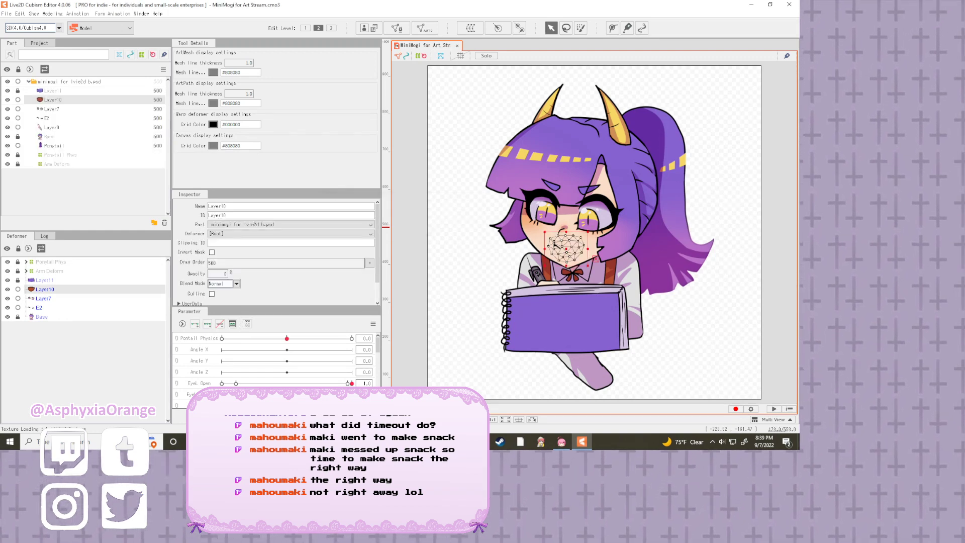
- Preview the mouth opening parameter at its maximum and minimum to check how the open-mouth layer fades
scroll(277, 359, "down", 4)
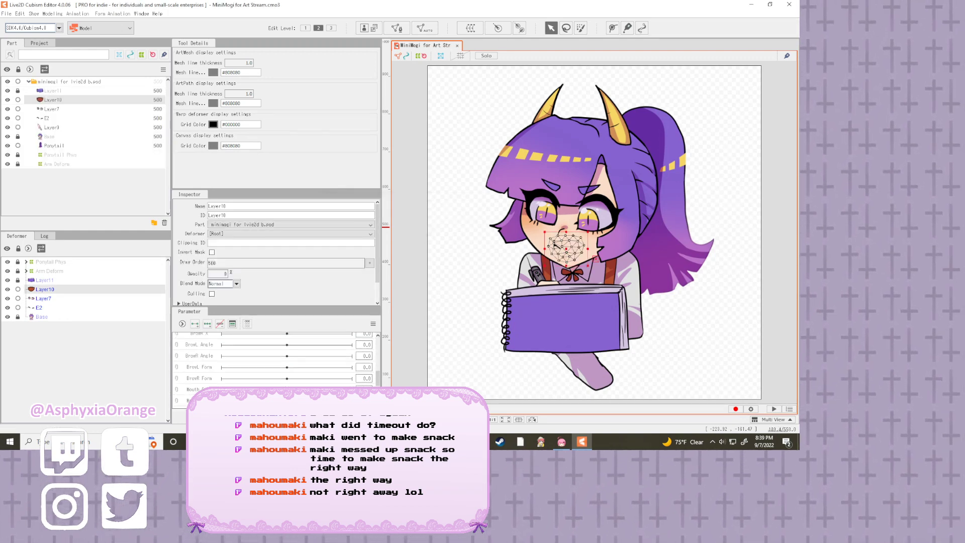
scroll(276, 359, "up", 2)
left_click(352, 400)
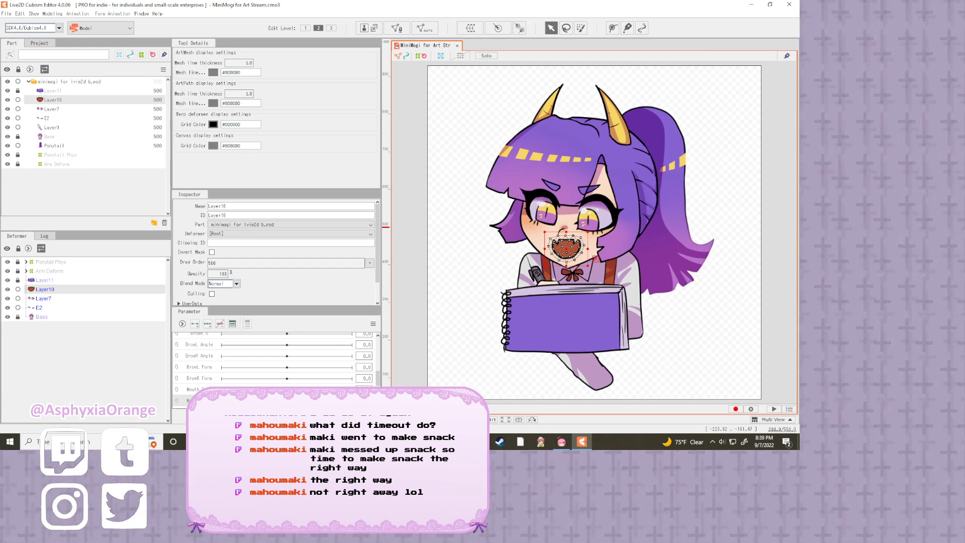
left_click(222, 401)
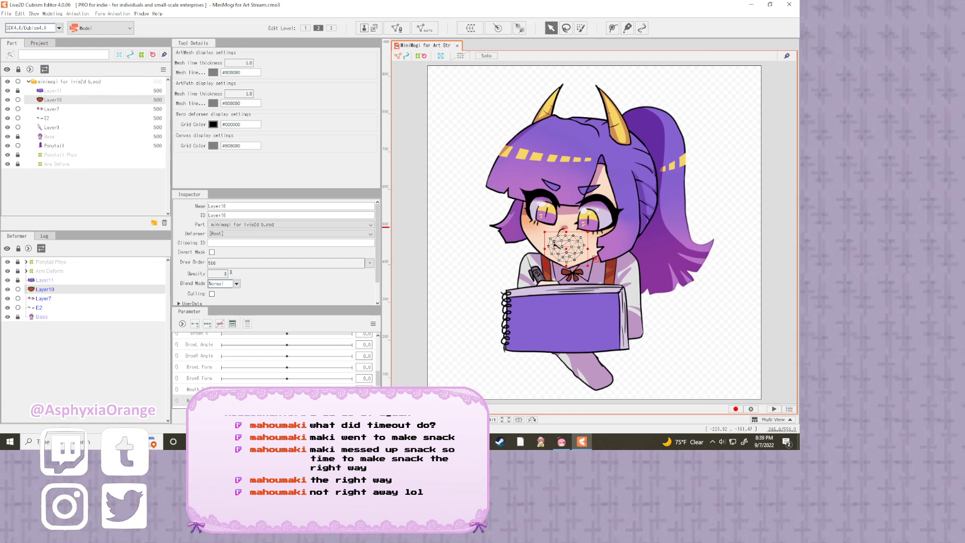
left_click(351, 400)
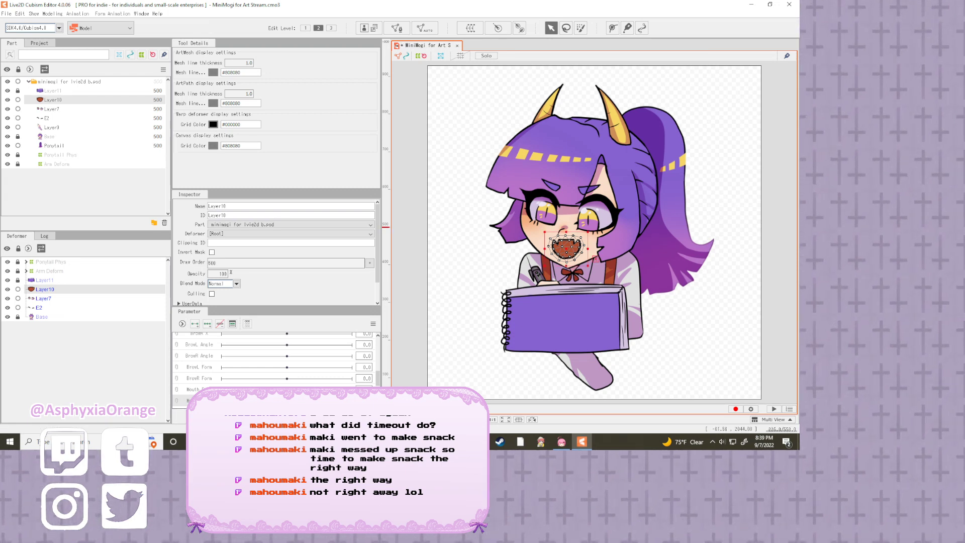
- Set the open-mouth layer's opacity to 100 at a mouth opening value just above closed, check both extremes, and deselect the layer
left_click_drag(352, 400, 226, 400)
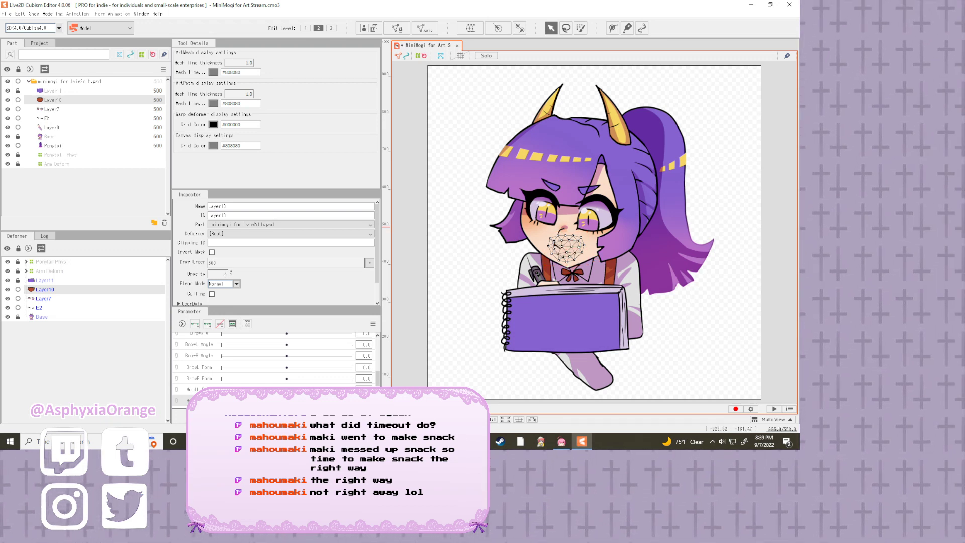
left_click_drag(226, 400, 226, 400)
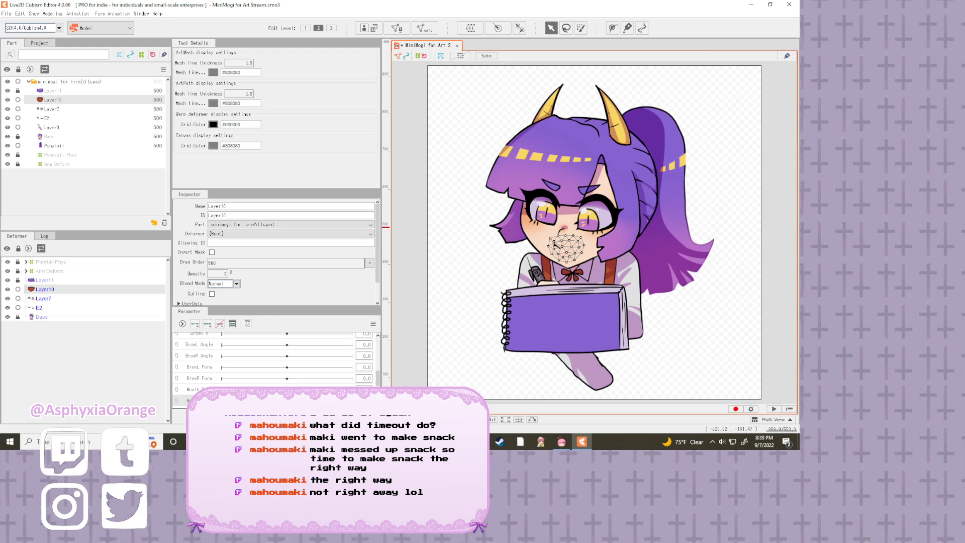
left_click(224, 284)
left_click(223, 274)
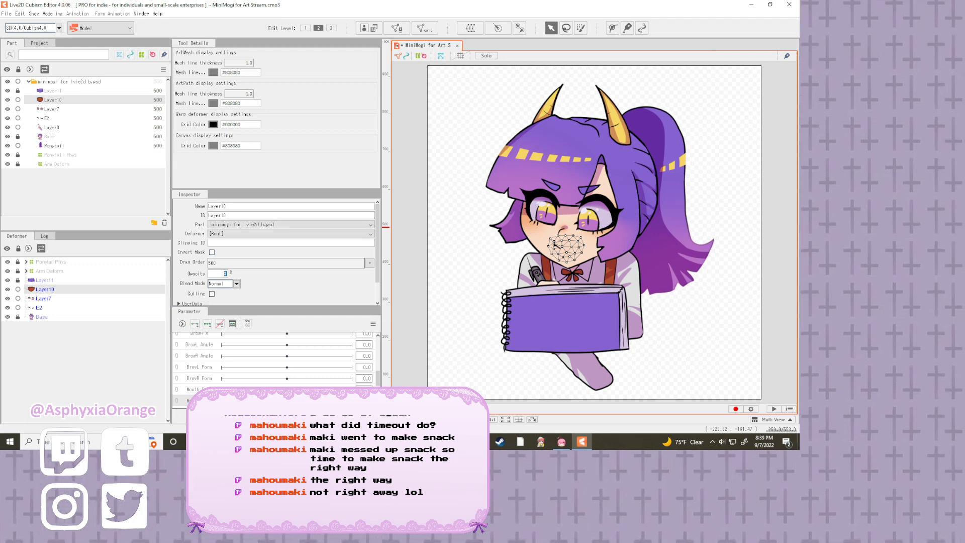
type("100")
key("Return")
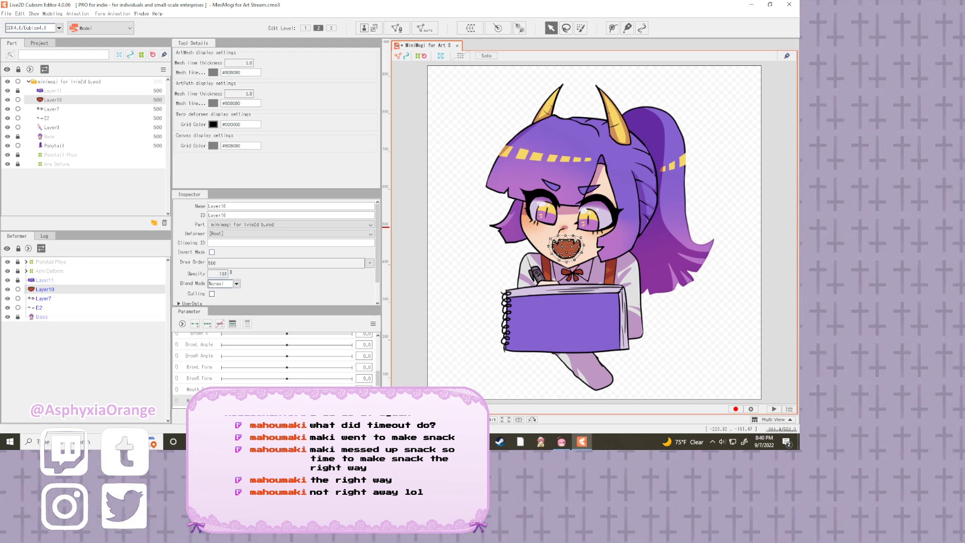
left_click(221, 400)
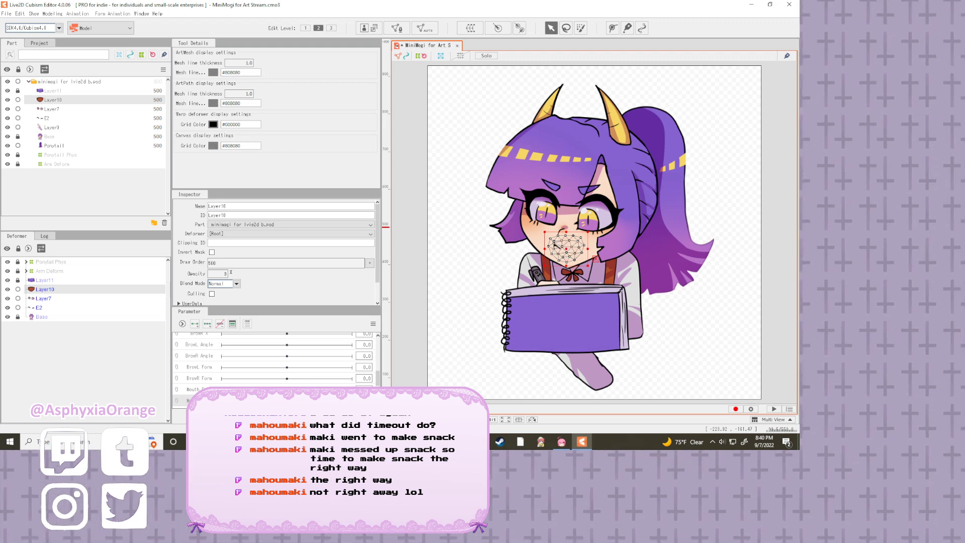
left_click(353, 400)
left_click(465, 151)
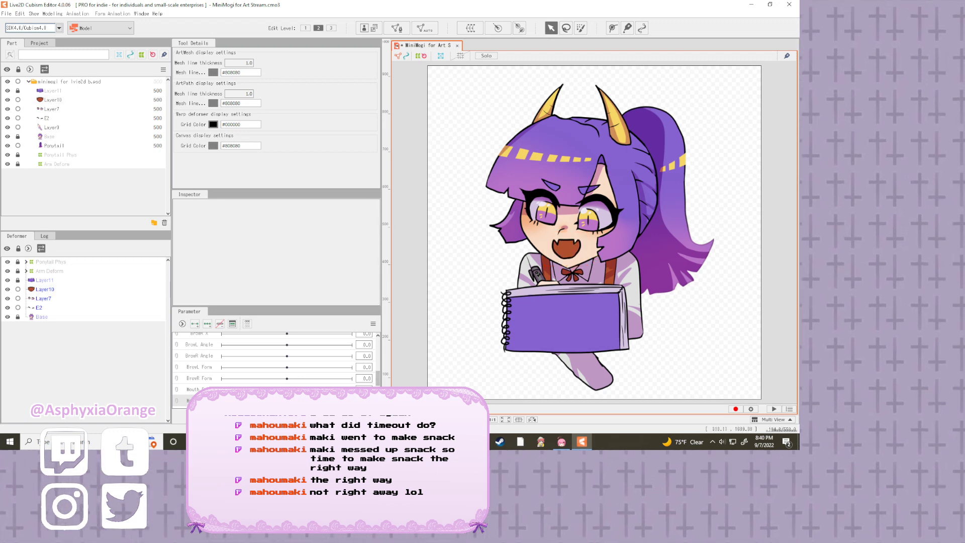
- Save the model and export it for SDK 3.3 / Cubism3.3, overwriting MiniMogi for Art Stream.moc3 and its model3.json in ANims
left_click(6, 14)
left_click(25, 85)
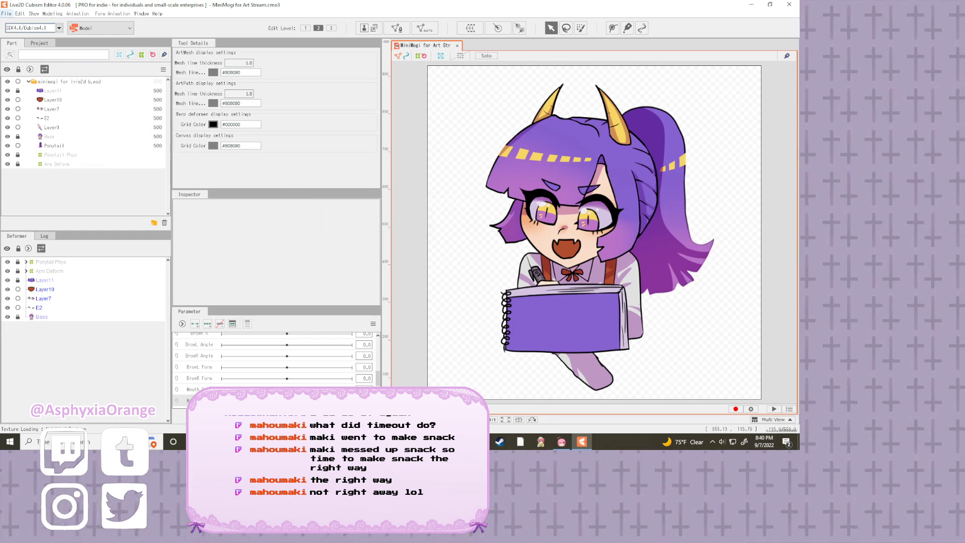
left_click(6, 14)
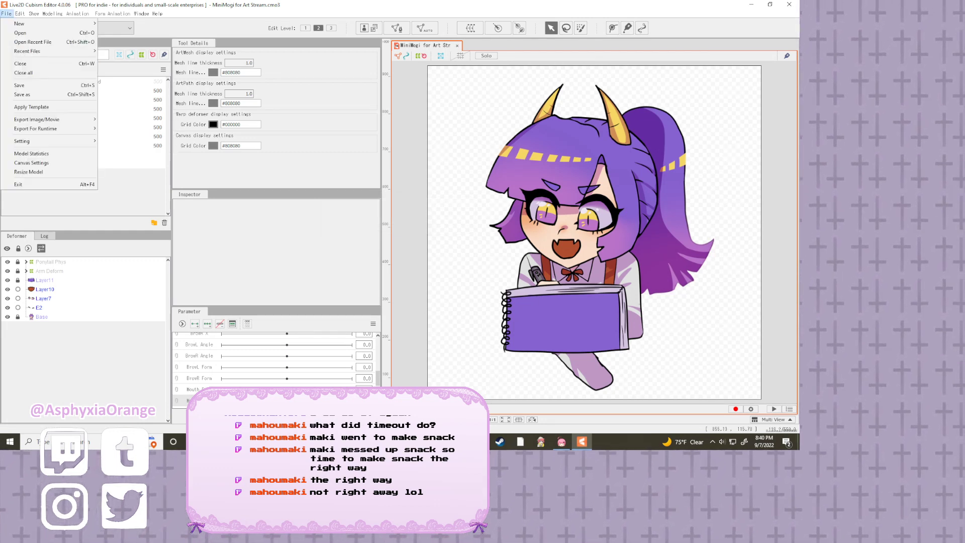
mouse_move(50, 129)
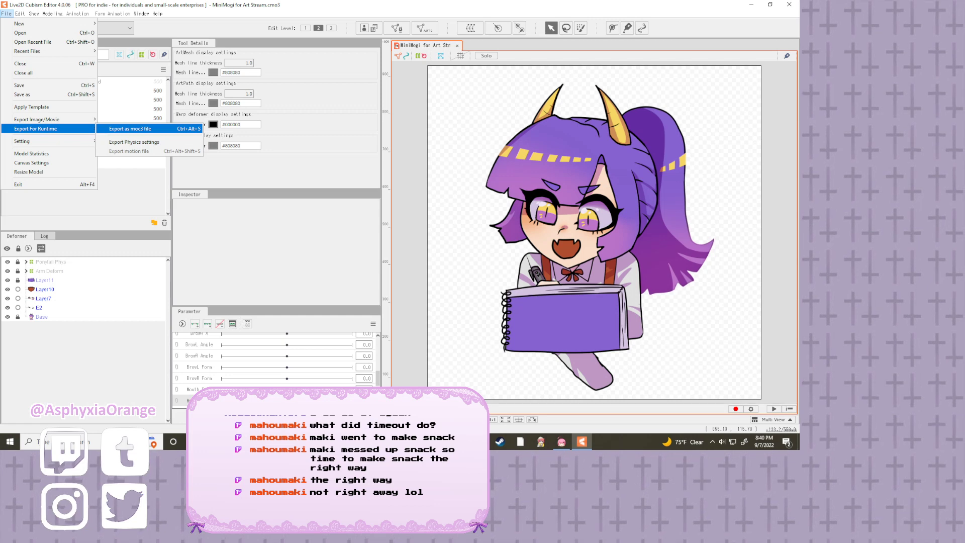
left_click(136, 129)
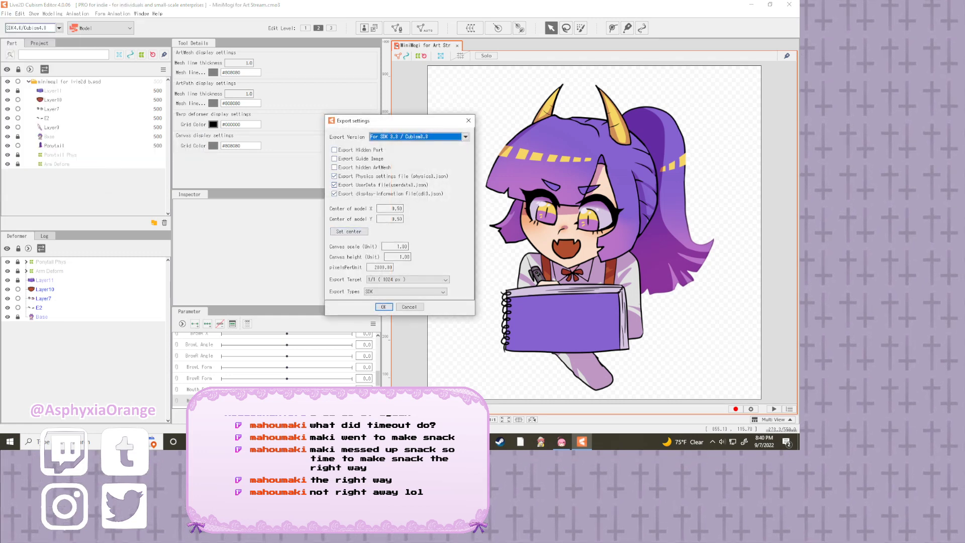
key("Return")
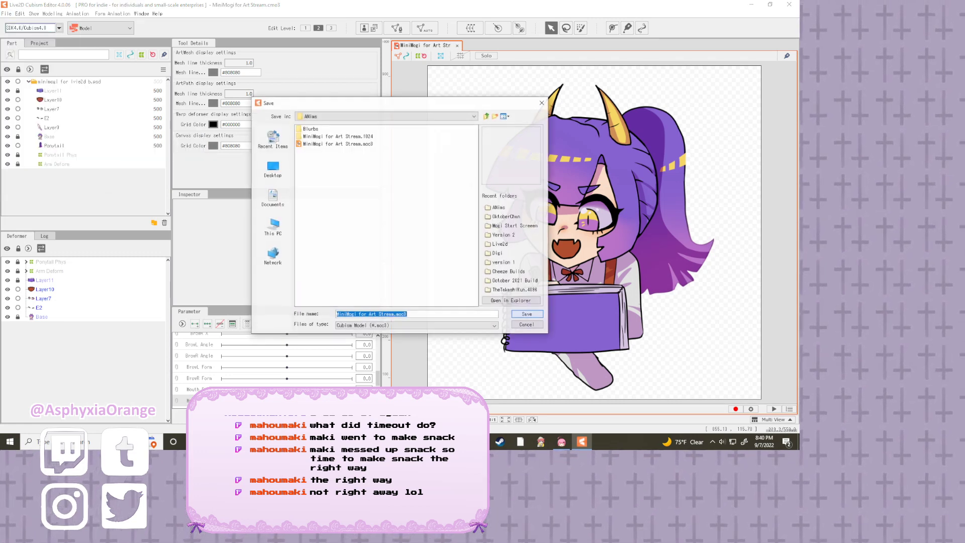
left_click(338, 144)
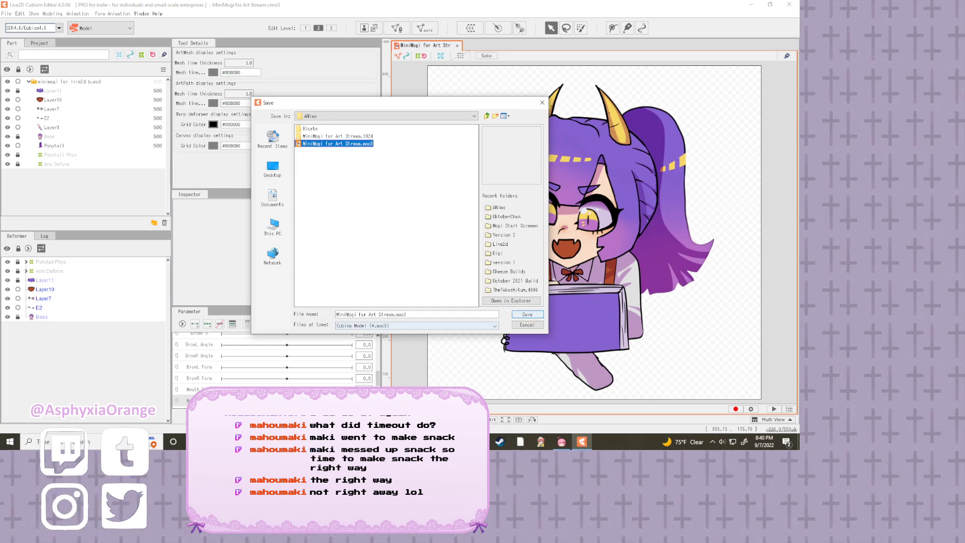
left_click(527, 314)
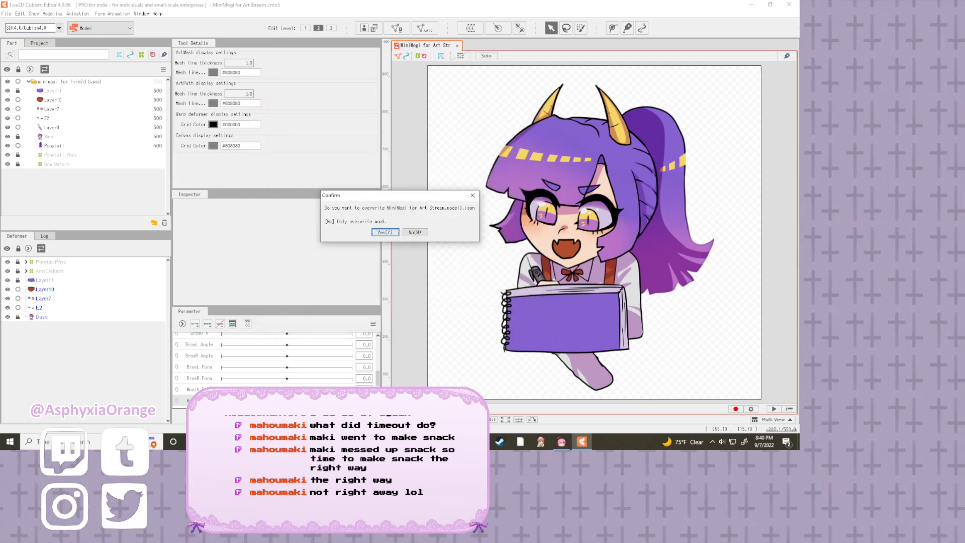
key("Return")
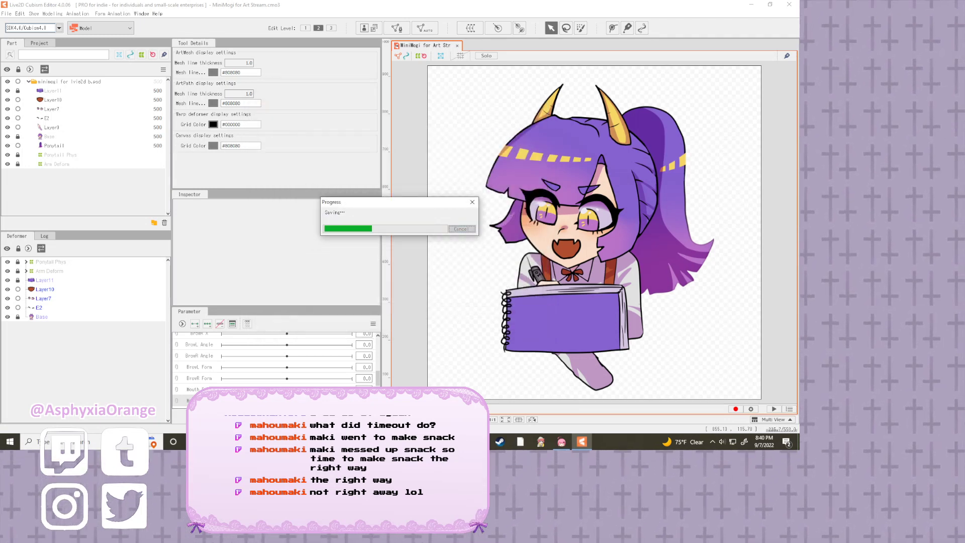